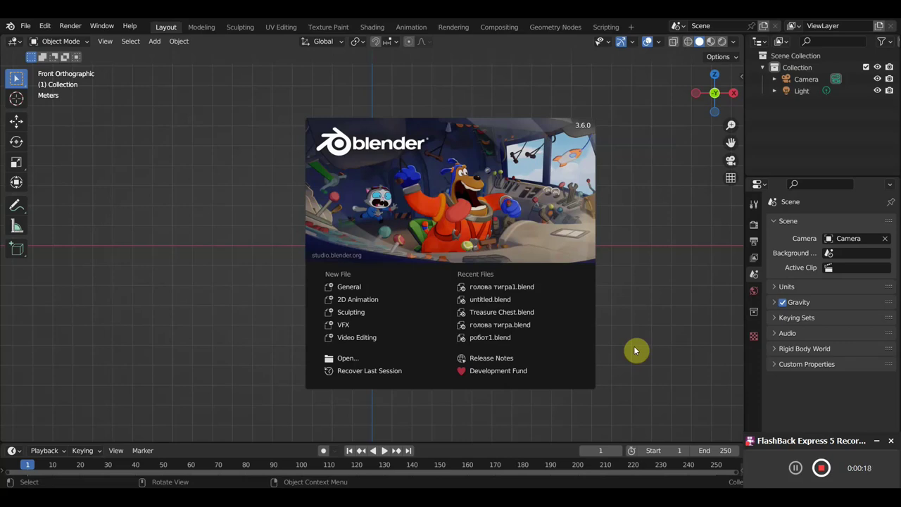
# Open the recent tiger head .blend file and switch the armature to Object Mode
pyautogui.click(489, 293)
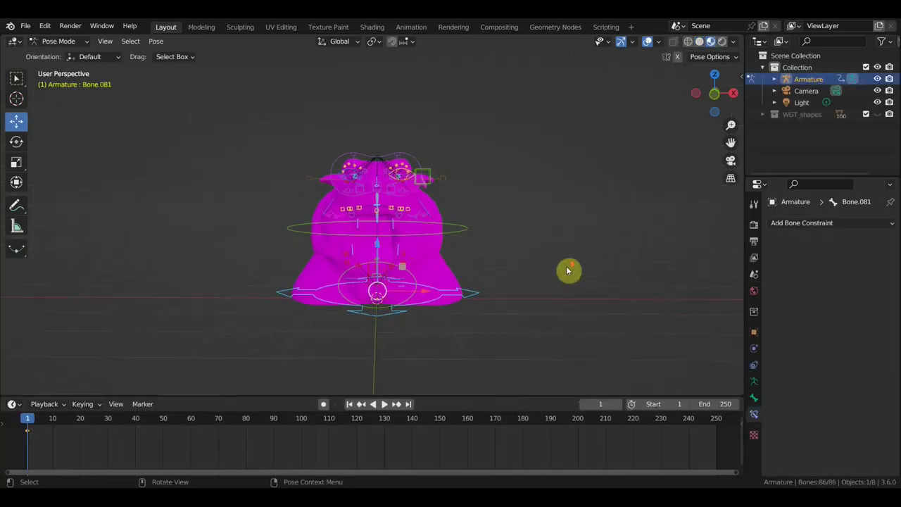
pyautogui.click(67, 42)
pyautogui.click(59, 50)
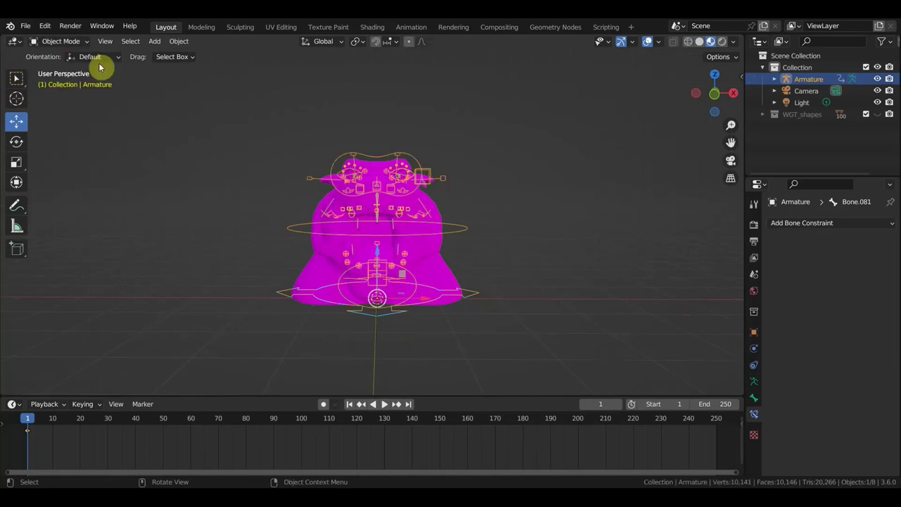
# Show the tiger head from the right side in grey solid shading
pyautogui.moveTo(510, 246); pyautogui.dragTo(409, 254, button='middle')
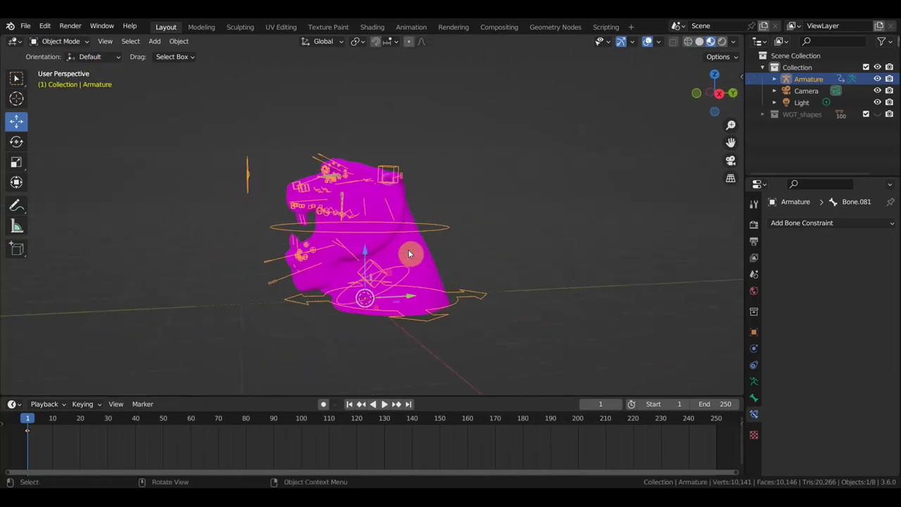
pyautogui.press('KP_3')
pyautogui.moveTo(408, 254)
pyautogui.keyDown('ctrl'); pyautogui.mouseDown(button='middle')
pyautogui.moveTo(501, 280)
pyautogui.moveTo(444, 223)
pyautogui.mouseUp(button='middle'); pyautogui.keyUp('ctrl')
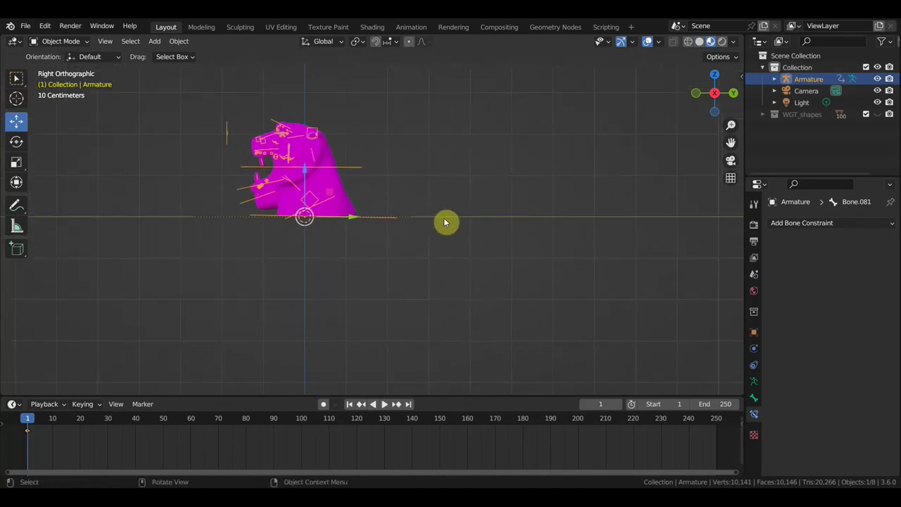
pyautogui.click(701, 43)
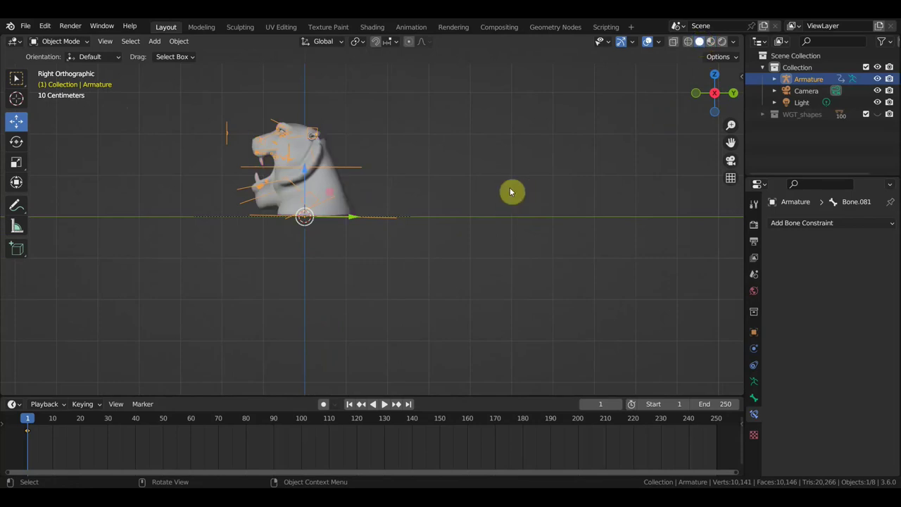
# Add a Circle mesh and switch it into Edit Mode
pyautogui.hotkey('shift', 'a')
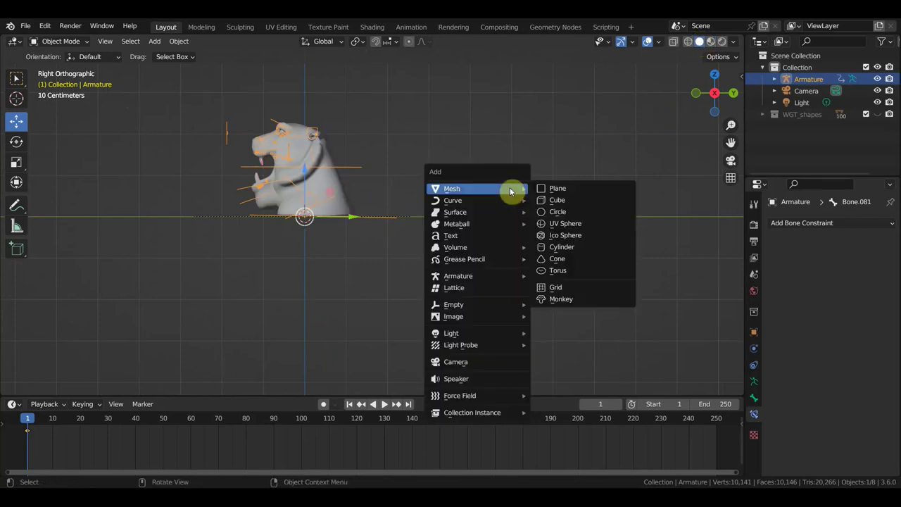
pyautogui.click(156, 41)
pyautogui.moveTo(171, 55)
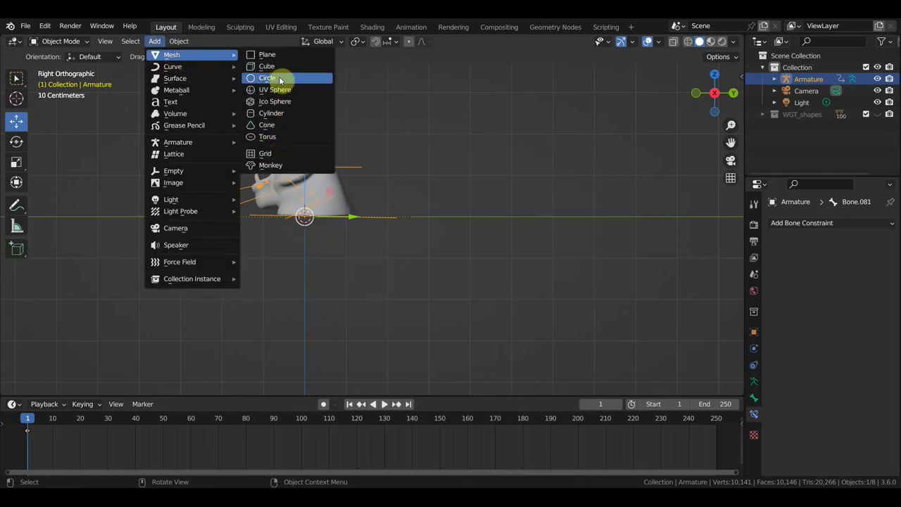
pyautogui.click(280, 79)
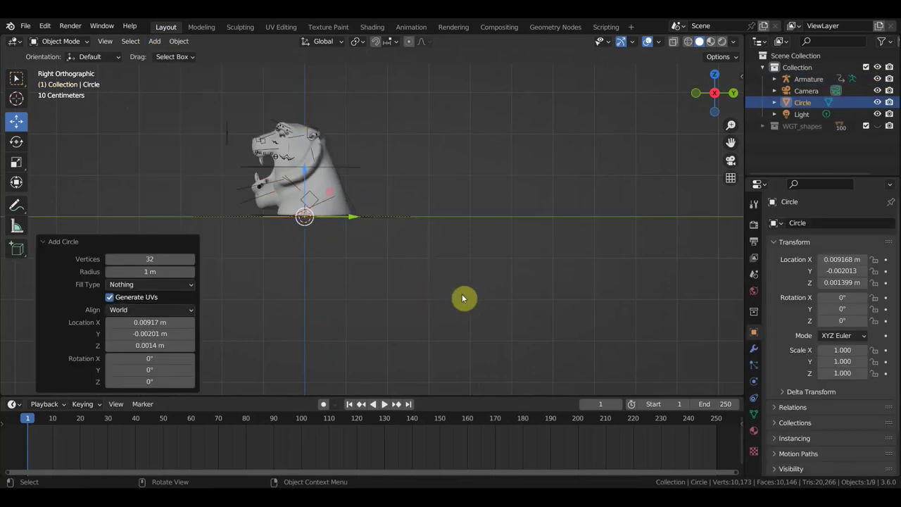
pyautogui.click(70, 41)
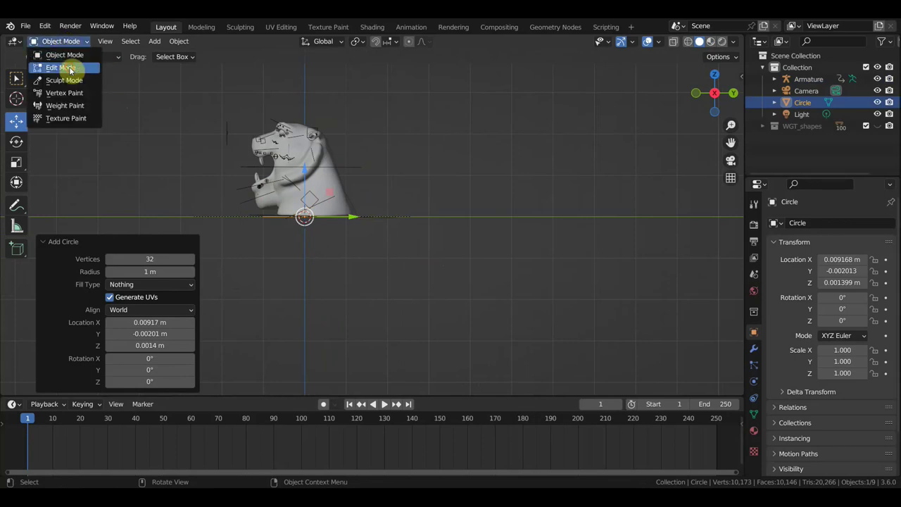
pyautogui.click(66, 66)
# Tilt the circle, move it up to the neck base, and scale it to 0.547
pyautogui.press('r')
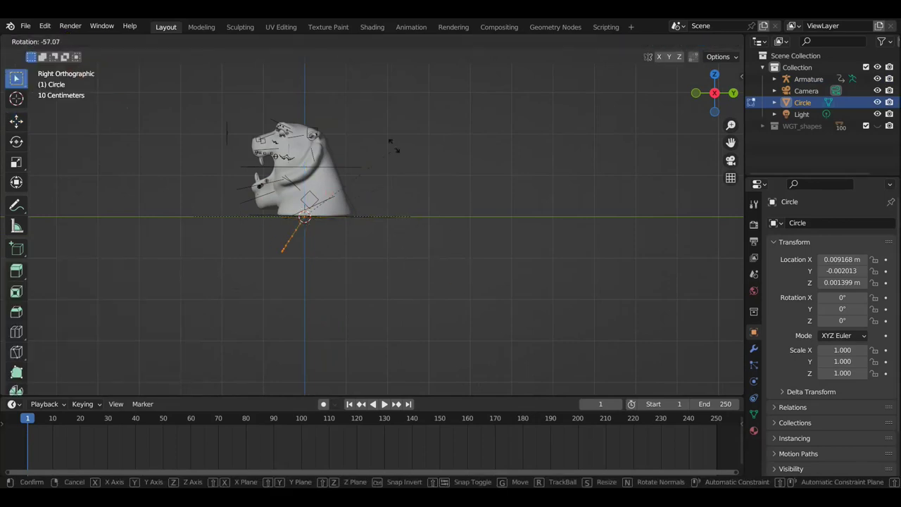
pyautogui.click(336, 133)
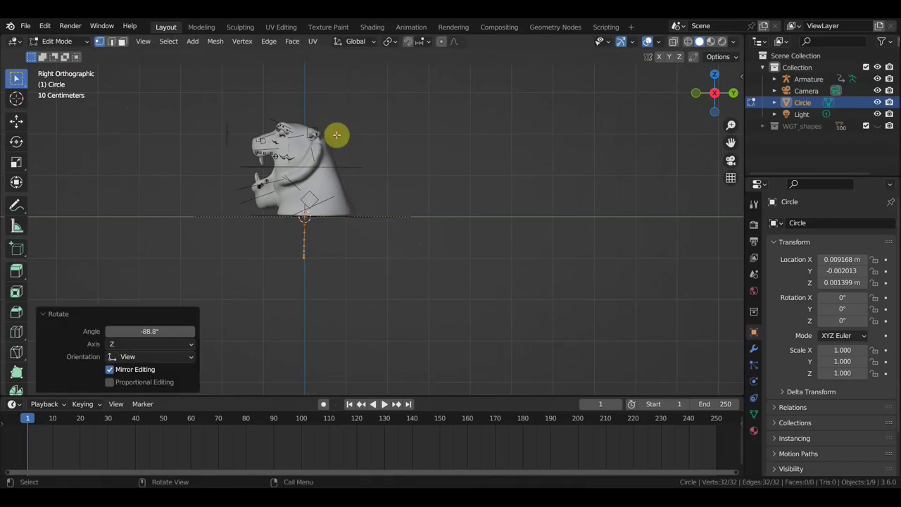
pyautogui.press('g')
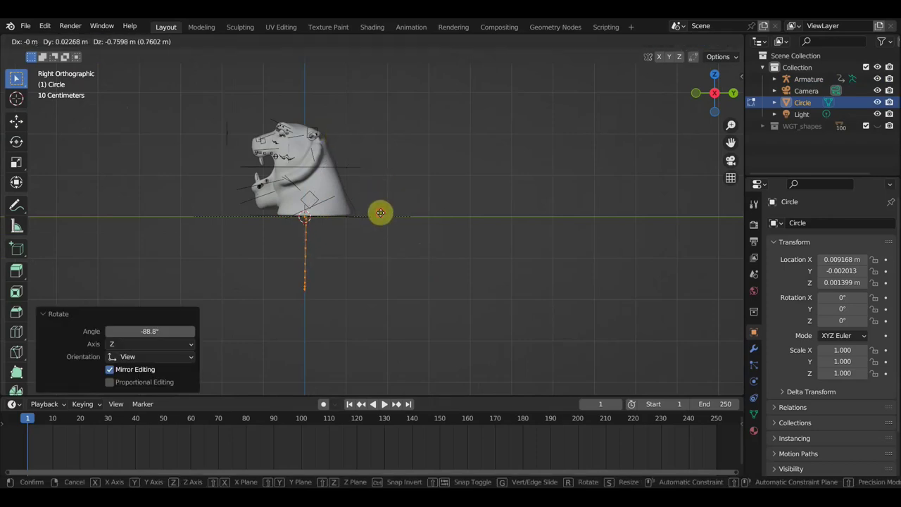
pyautogui.click(380, 215)
pyautogui.press('r')
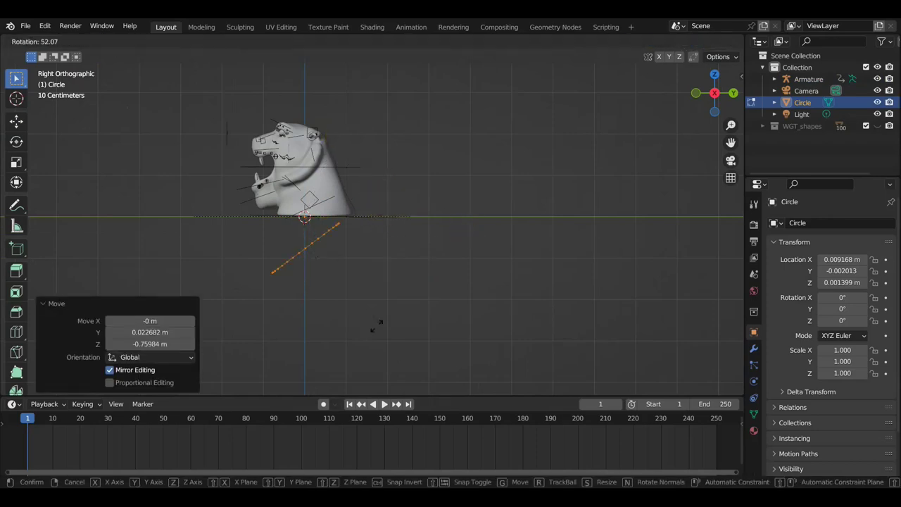
pyautogui.click(342, 309)
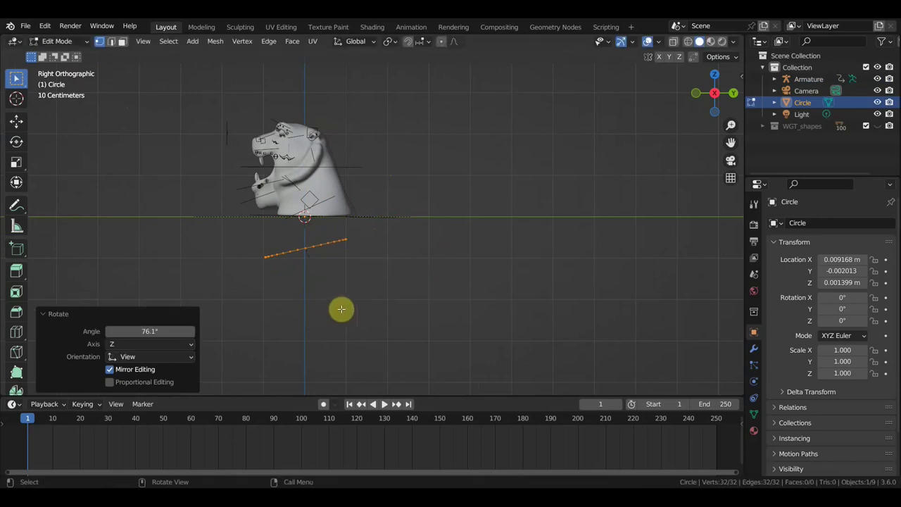
pyautogui.press('g')
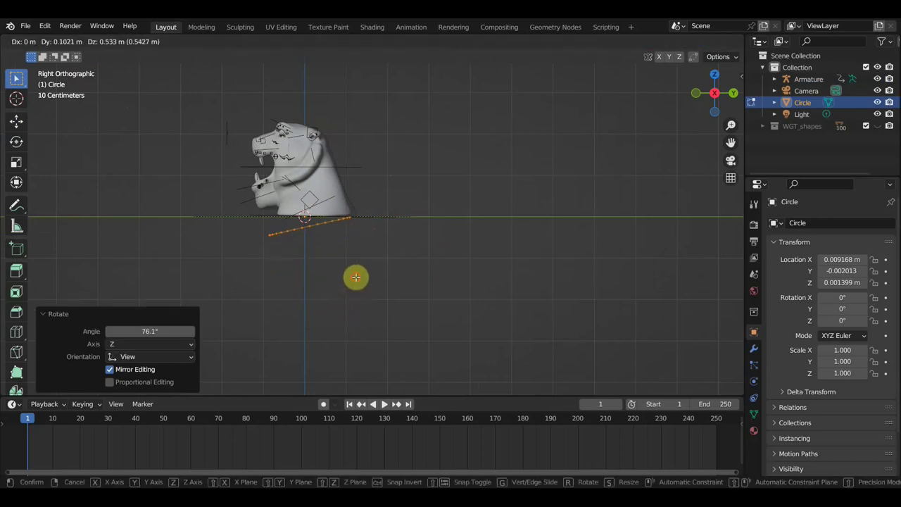
pyautogui.click(355, 277)
pyautogui.press('s')
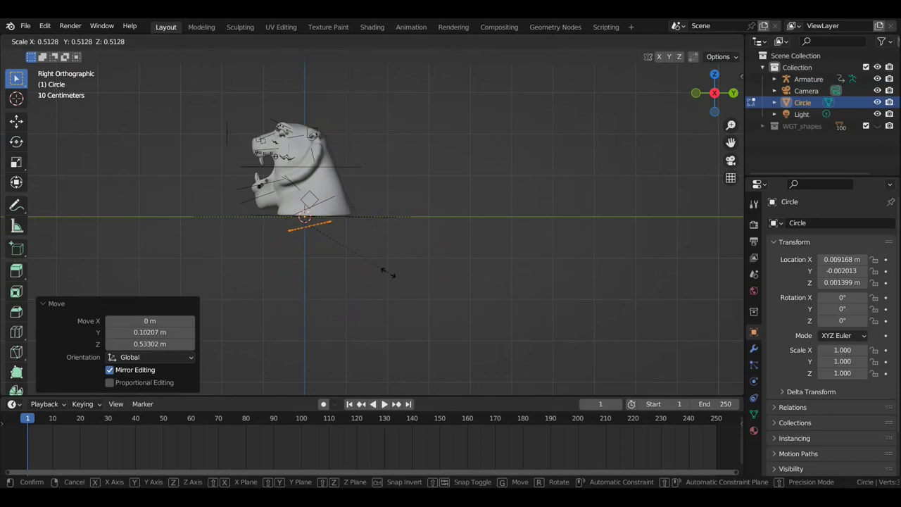
pyautogui.click(395, 274)
pyautogui.moveTo(394, 273)
pyautogui.mouseDown(button='middle')
pyautogui.moveTo(403, 267)
pyautogui.moveTo(402, 165)
pyautogui.moveTo(397, 211)
pyautogui.mouseUp(button='middle')
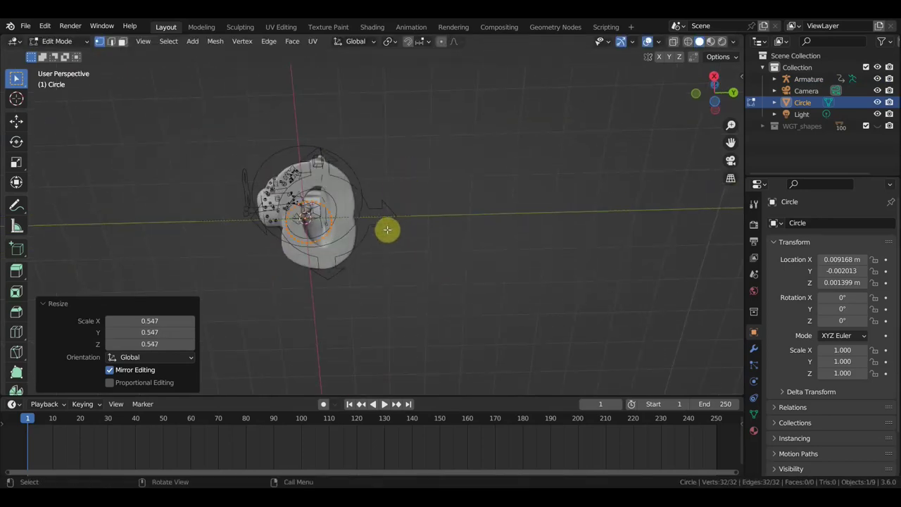
# Centre the circle under the neck and show the front view in wireframe
pyautogui.press('g')
pyautogui.click(402, 225)
pyautogui.moveTo(404, 225)
pyautogui.mouseDown(button='middle')
pyautogui.moveTo(498, 311)
pyautogui.moveTo(545, 336)
pyautogui.mouseUp(button='middle')
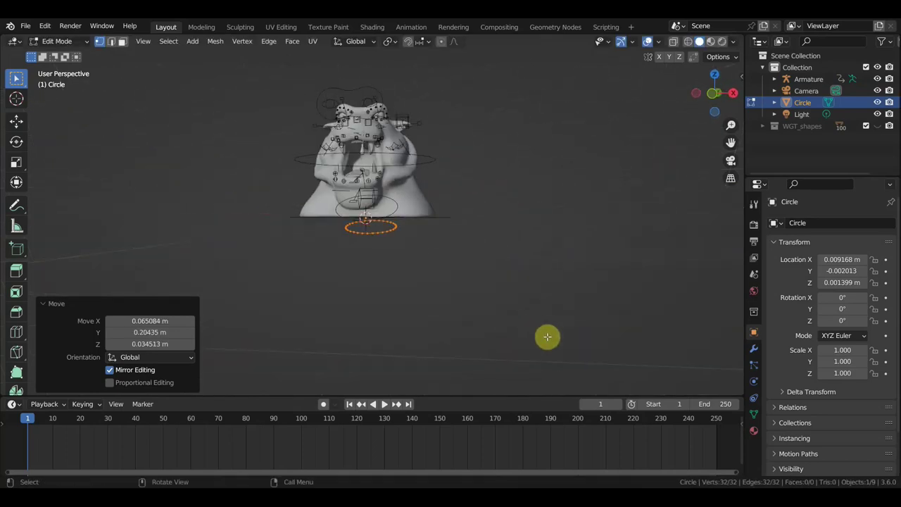
pyautogui.press('KP_1')
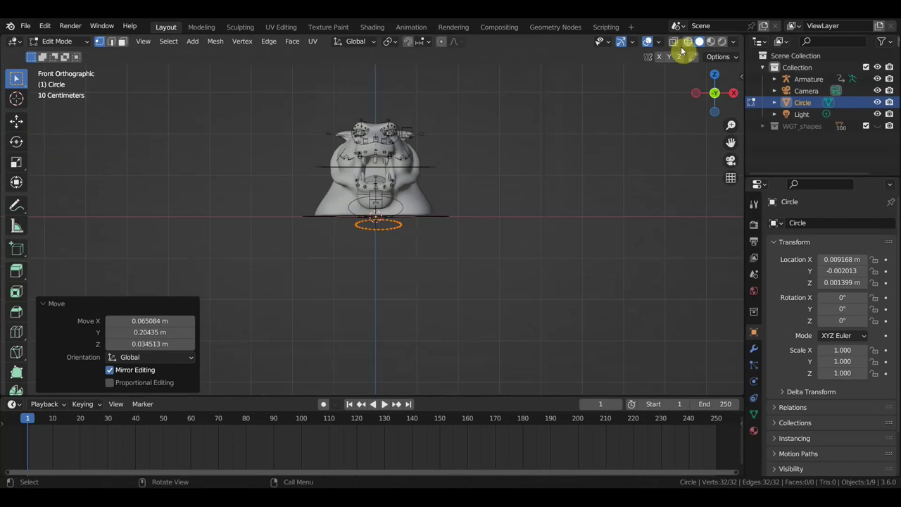
pyautogui.click(690, 40)
# Try pulling the circle's right-side vertices outward, then undo the change
pyautogui.moveTo(461, 285); pyautogui.dragTo(398, 203)
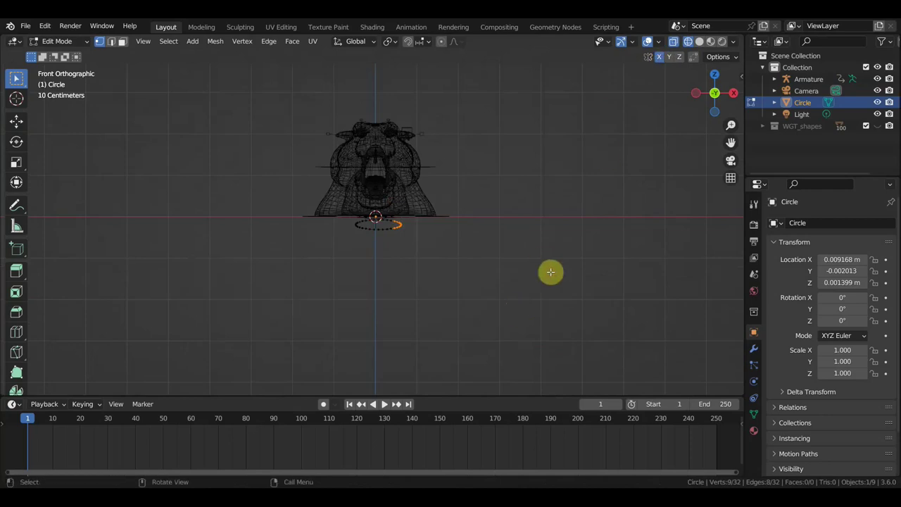
pyautogui.click(497, 294)
pyautogui.moveTo(491, 304); pyautogui.dragTo(397, 209)
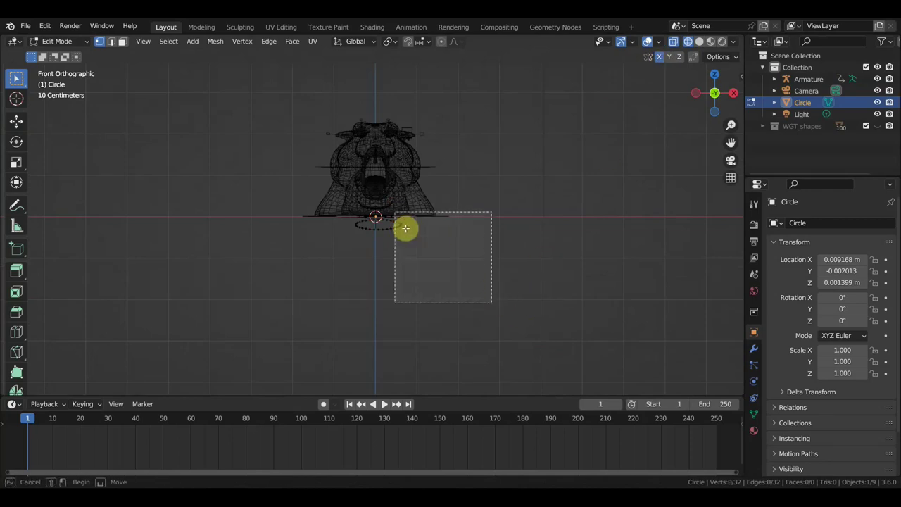
pyautogui.click(19, 124)
pyautogui.moveTo(451, 224); pyautogui.dragTo(467, 227)
pyautogui.scroll(3, 467, 261)
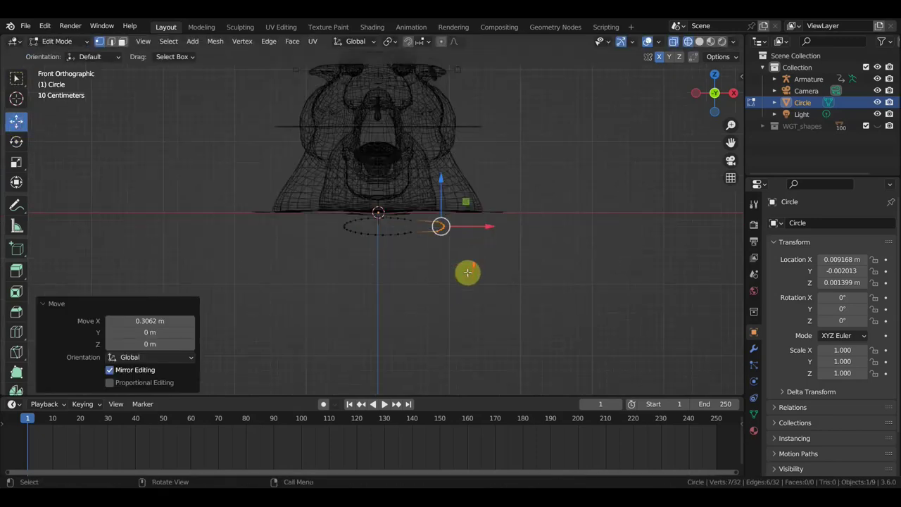
pyautogui.click(521, 299)
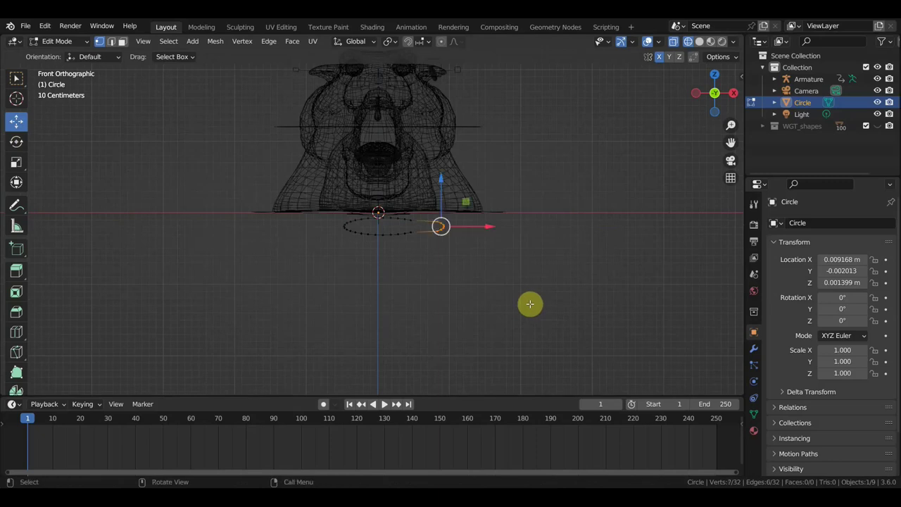
pyautogui.hotkey('ctrl', 'z')
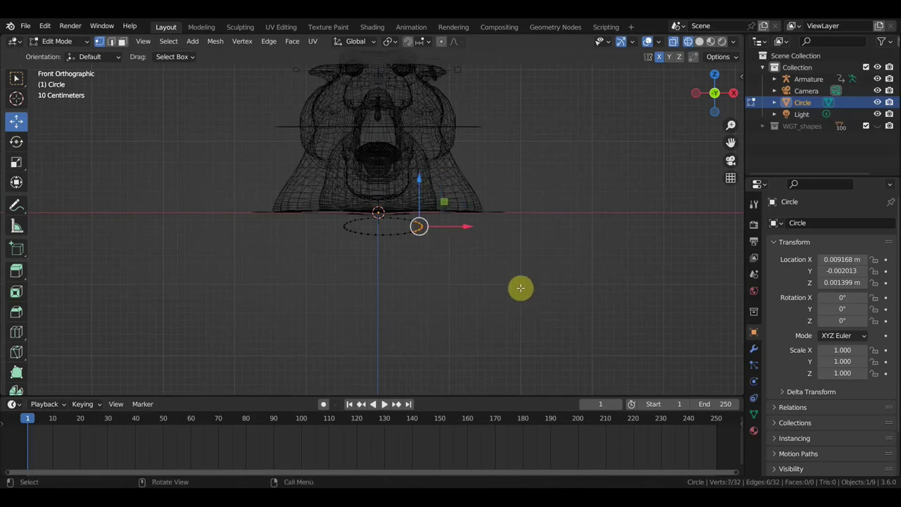
pyautogui.moveTo(519, 287); pyautogui.dragTo(388, 197)
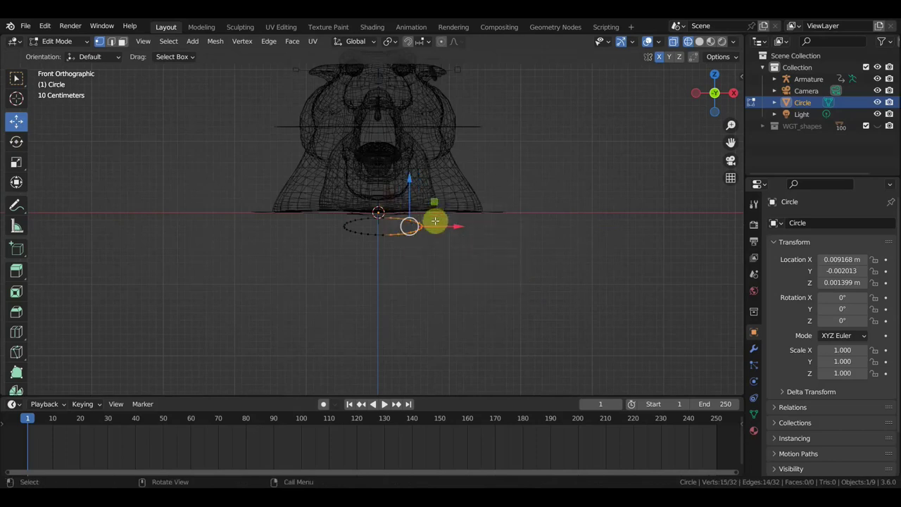
pyautogui.click(501, 285)
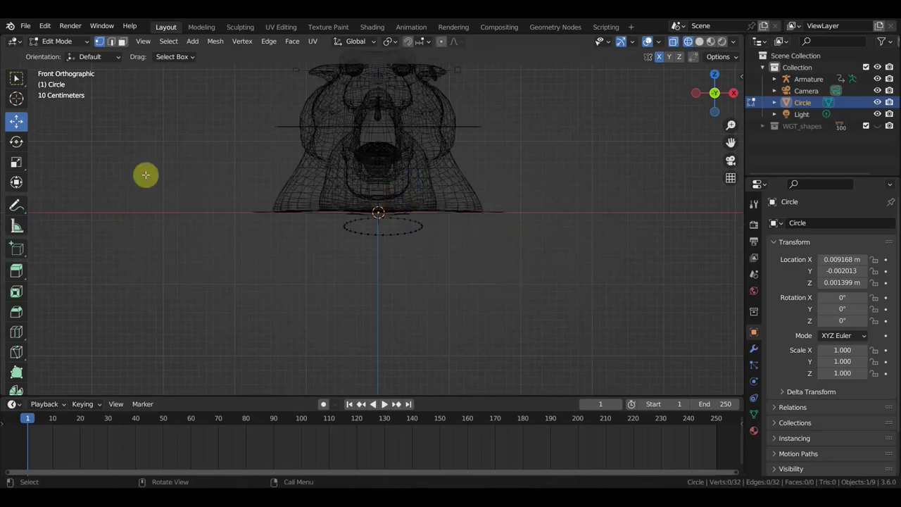
pyautogui.click(17, 182)
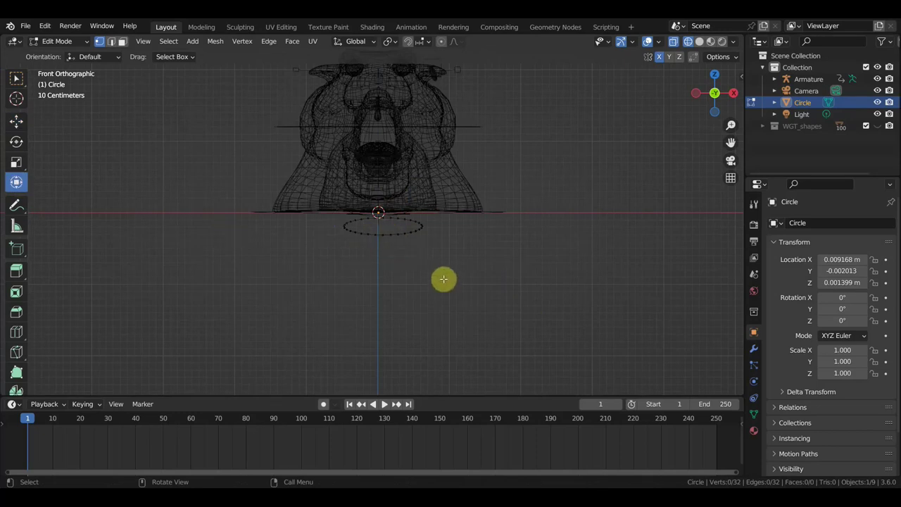
# Stretch the ring 1.475 on X, tilt it 8.29°, and move it up into the neck
pyautogui.press('a')
pyautogui.moveTo(419, 226); pyautogui.dragTo(451, 229)
pyautogui.moveTo(532, 299)
pyautogui.mouseDown(button='middle')
pyautogui.moveTo(537, 181)
pyautogui.moveTo(423, 316)
pyautogui.mouseUp(button='middle')
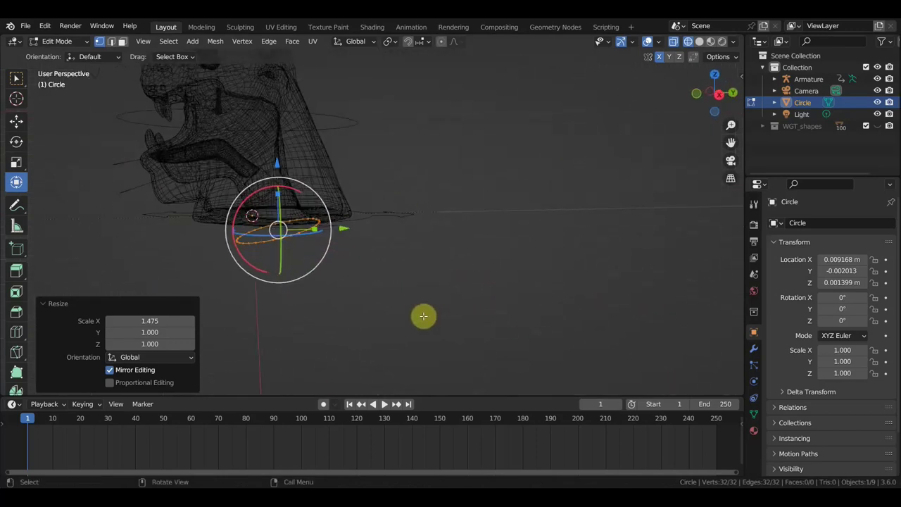
pyautogui.press('KP_3')
pyautogui.moveTo(326, 201)
pyautogui.mouseDown()
pyautogui.moveTo(334, 221)
pyautogui.moveTo(330, 208)
pyautogui.mouseUp()
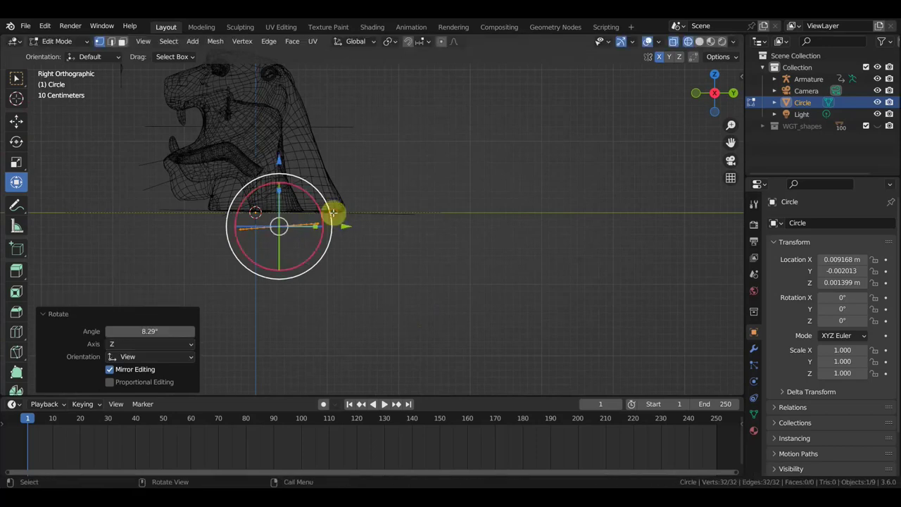
pyautogui.press('g')
pyautogui.click(446, 291)
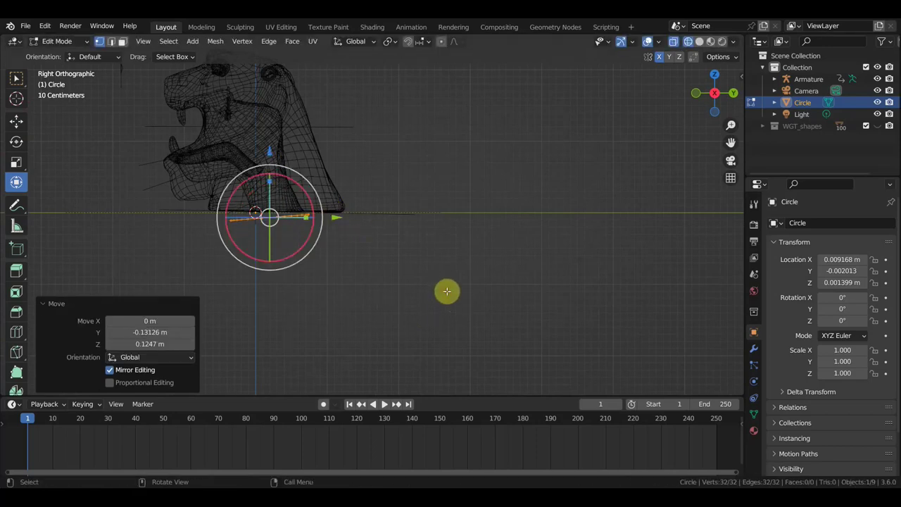
pyautogui.click(17, 124)
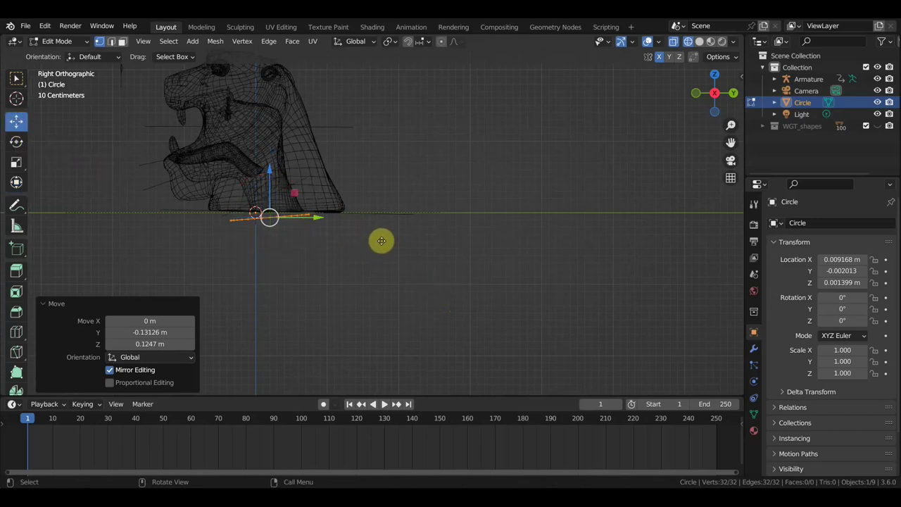
# Extrude the ring downward into a neck tube and tilt and reposition its end loop
pyautogui.press('e')
pyautogui.click(392, 284)
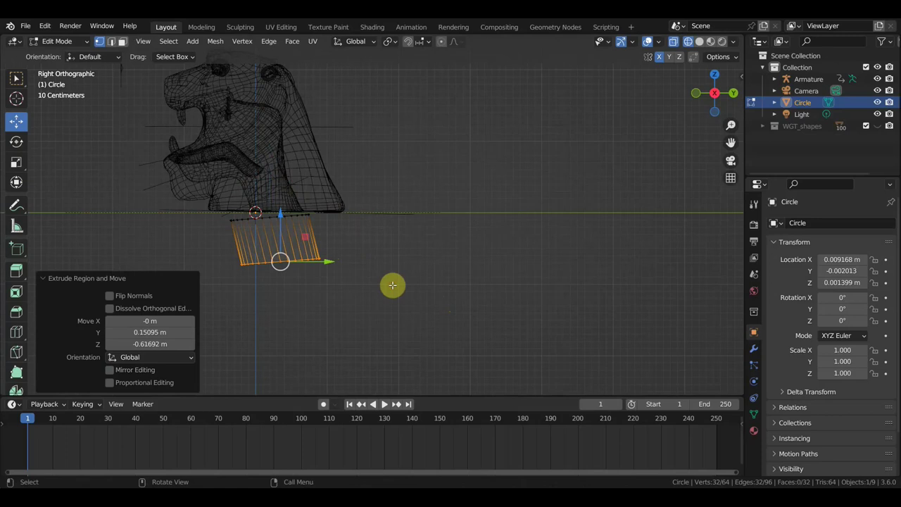
pyautogui.press('r')
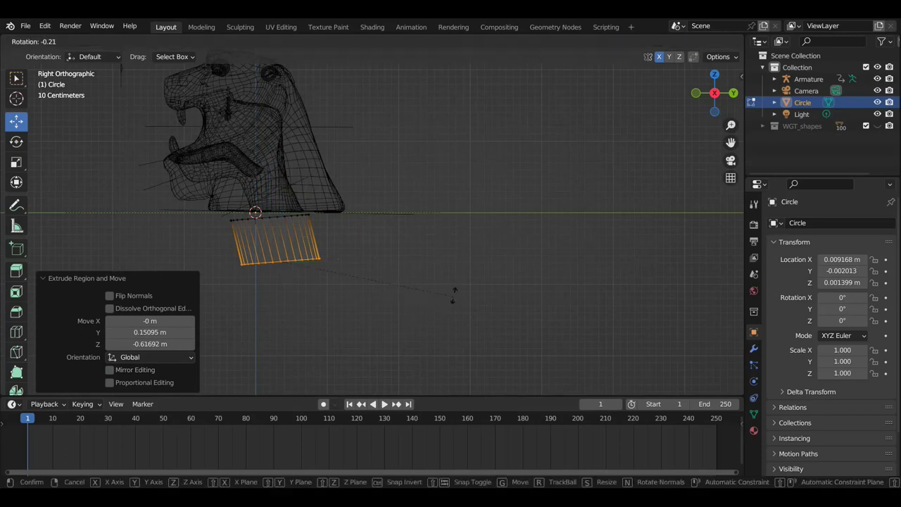
pyautogui.click(450, 248)
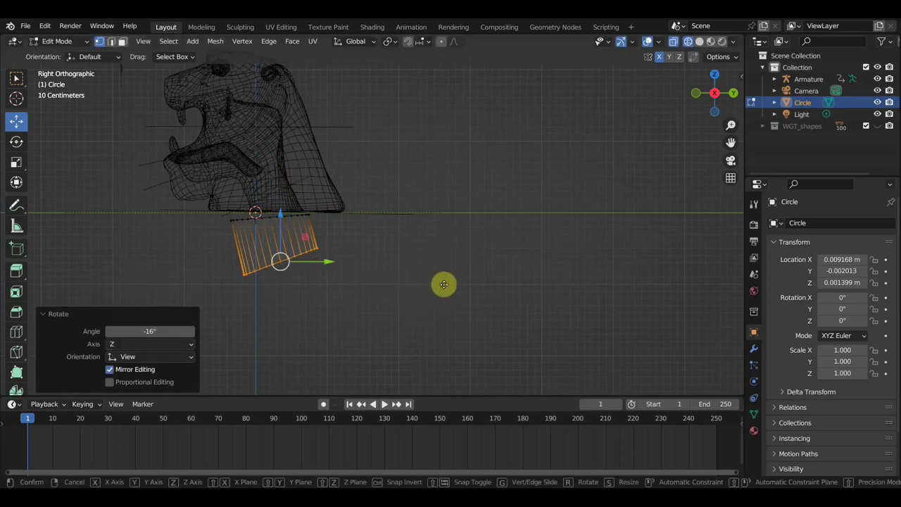
pyautogui.press('g')
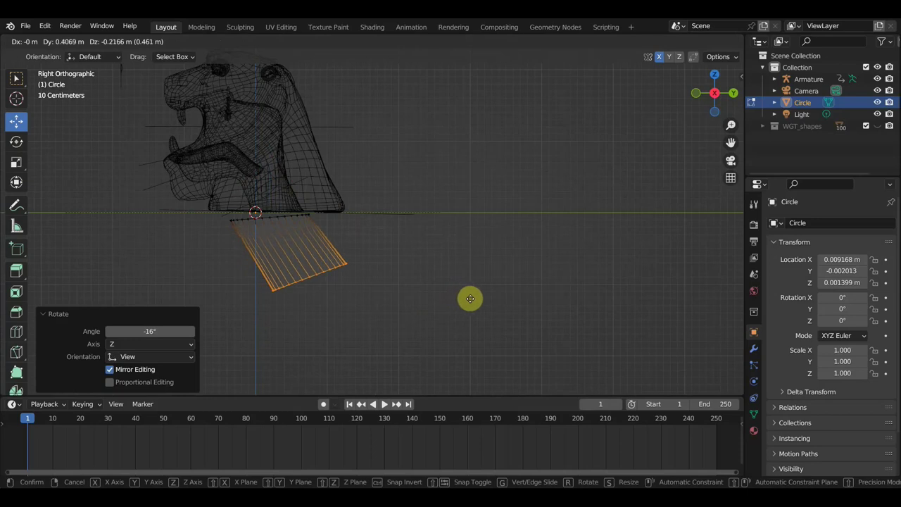
pyautogui.click(474, 302)
pyautogui.scroll(-3, 474, 303)
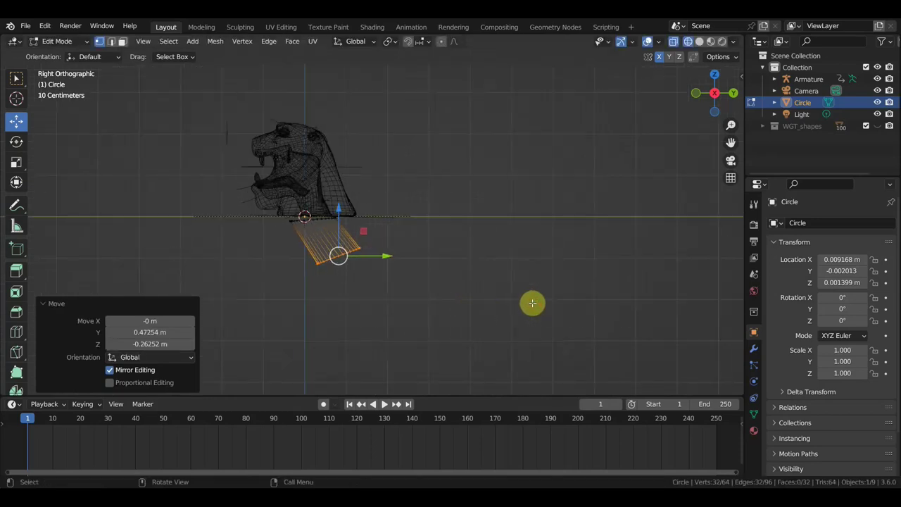
# Extrude a second section forward and down, tilting its end loop to −22.9°
pyautogui.press('e')
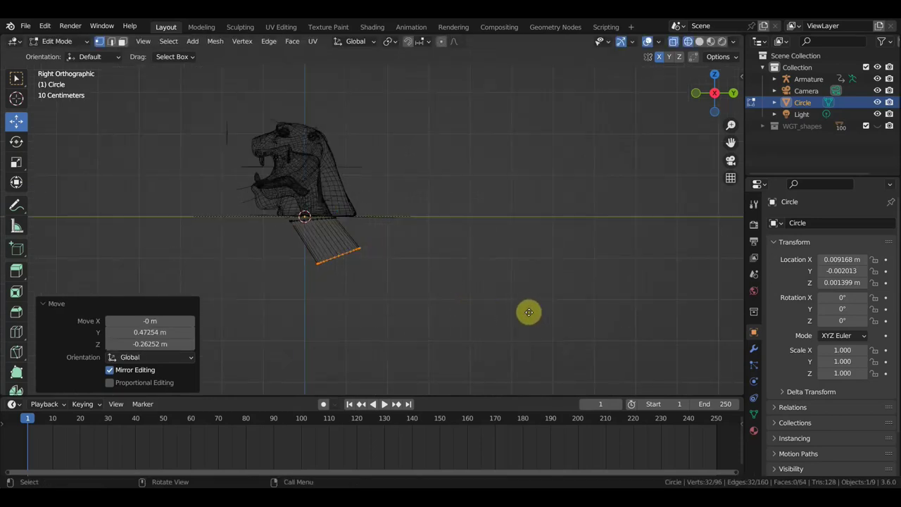
pyautogui.click(579, 318)
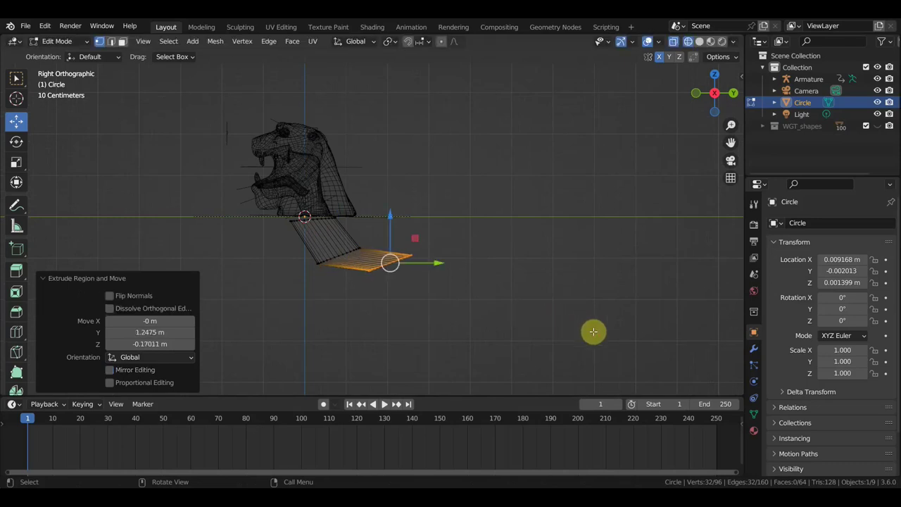
pyautogui.press('r')
pyautogui.click(539, 232)
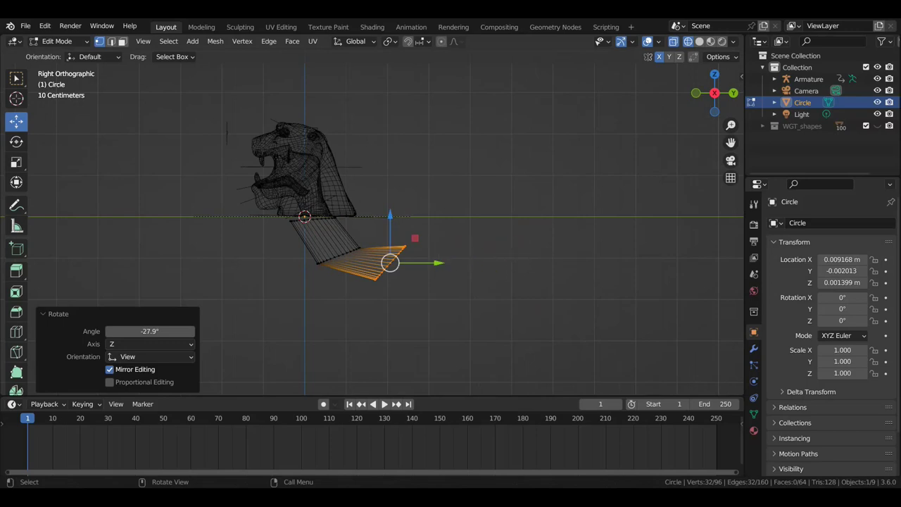
pyautogui.press('r')
pyautogui.click(467, 221)
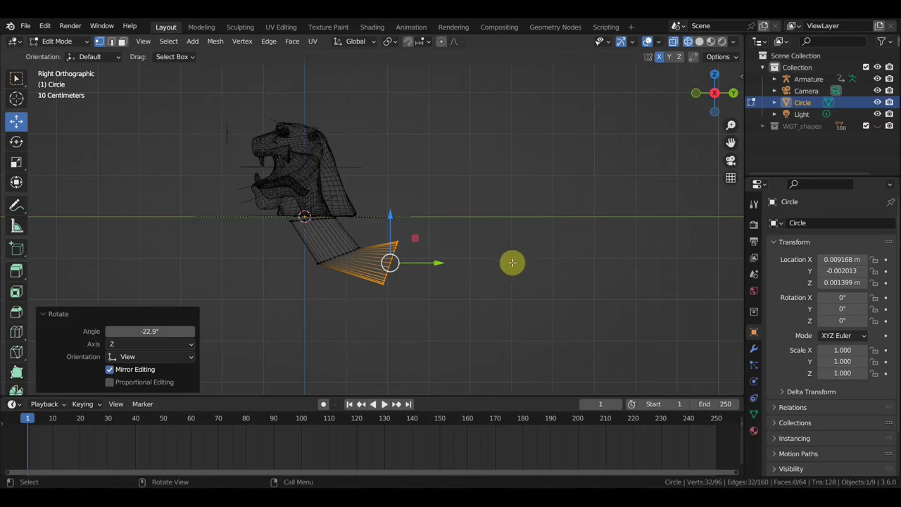
# Extrude one more section outward from the end loop, undoing an extra extrusion
pyautogui.press('e')
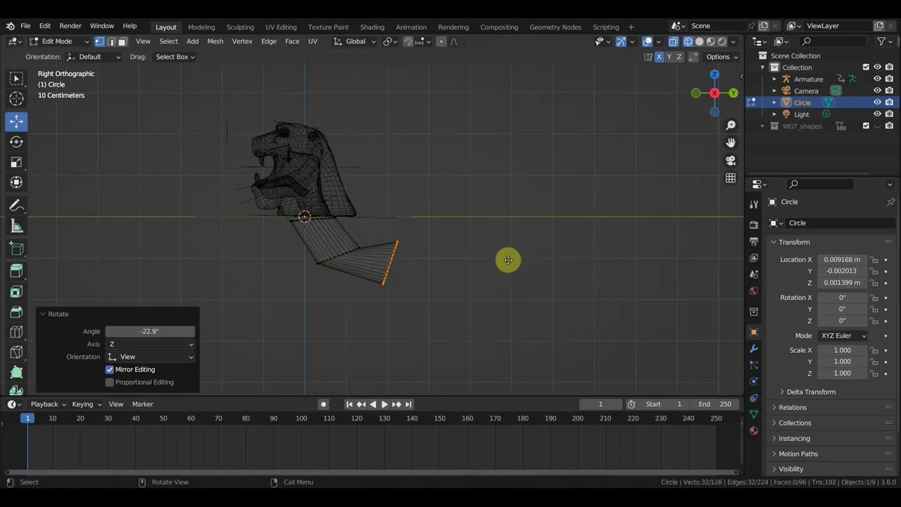
pyautogui.click(535, 257)
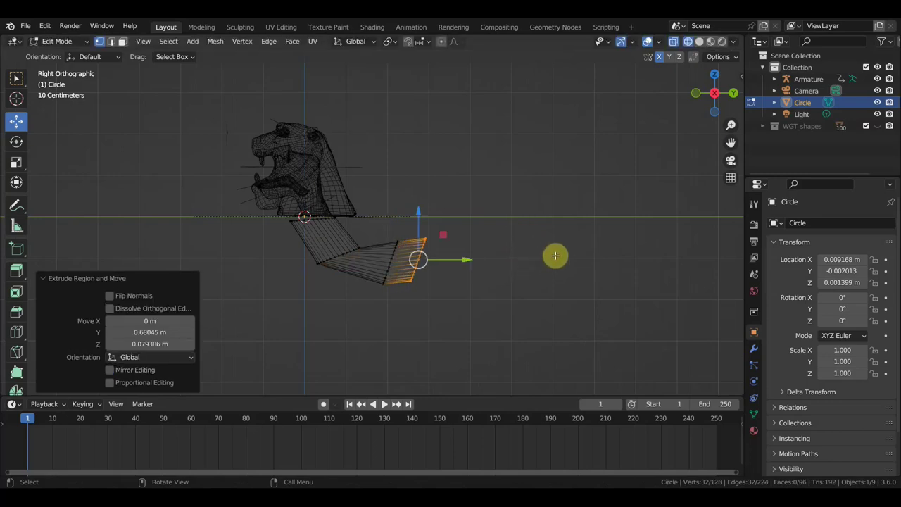
pyautogui.press('e')
pyautogui.click(565, 246)
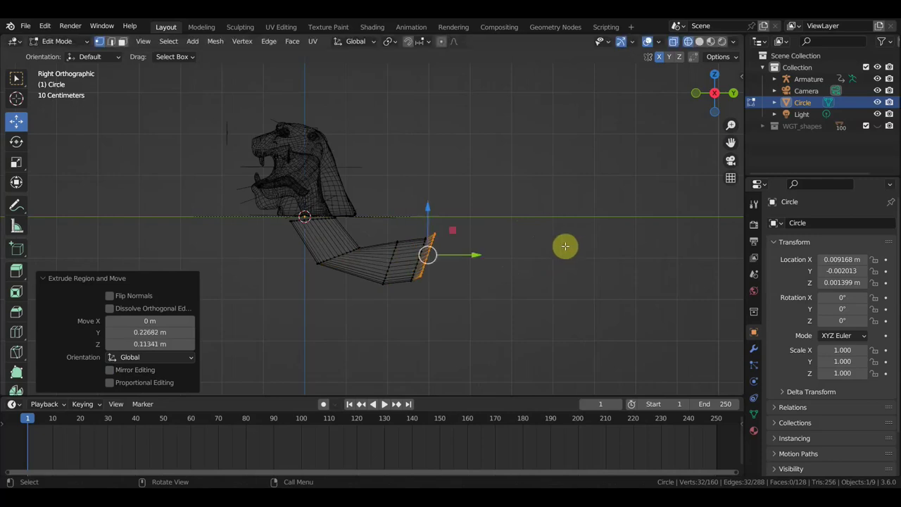
pyautogui.hotkey('ctrl', 'z')
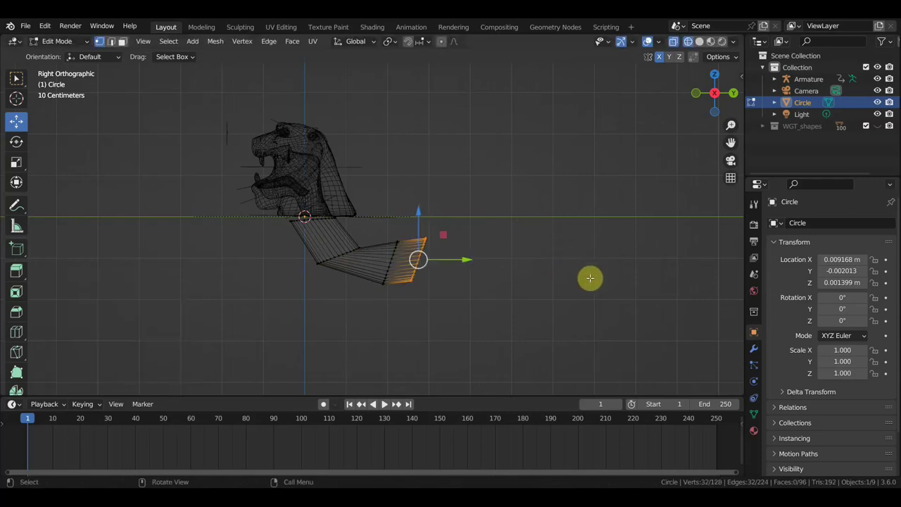
# Enlarge the end loop to 1.84, then tilt and reposition it
pyautogui.press('s')
pyautogui.click(707, 370)
pyautogui.press('r')
pyautogui.click(645, 252)
pyautogui.press('g')
pyautogui.click(630, 281)
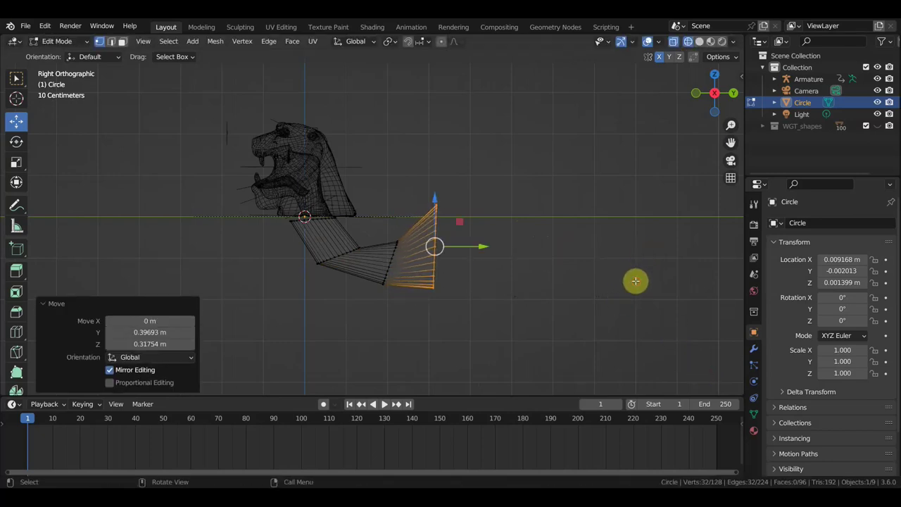
pyautogui.scroll(-1, 538, 280)
pyautogui.keyDown('shift'); pyautogui.moveTo(542, 281); pyautogui.dragTo(470, 281, button='middle'); pyautogui.keyUp('shift')
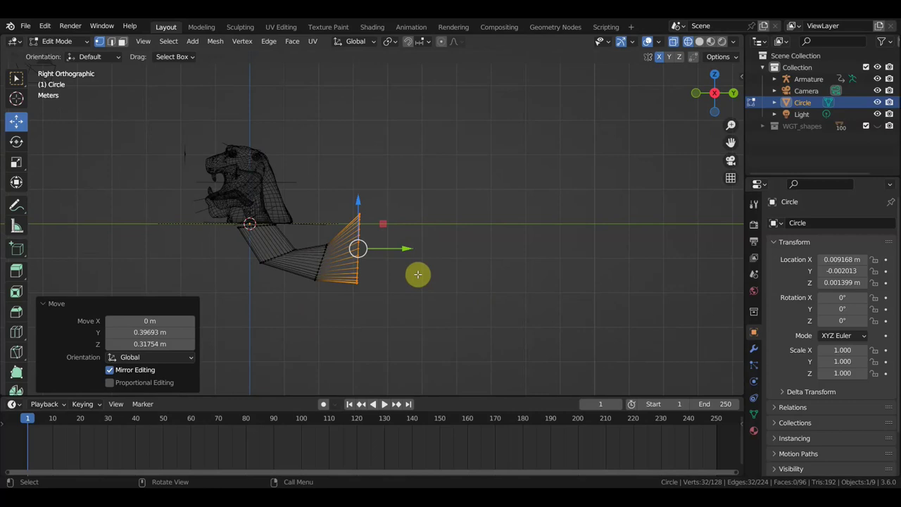
# Extrude a long straight body section about 5.33 m forward along Y
pyautogui.press('e')
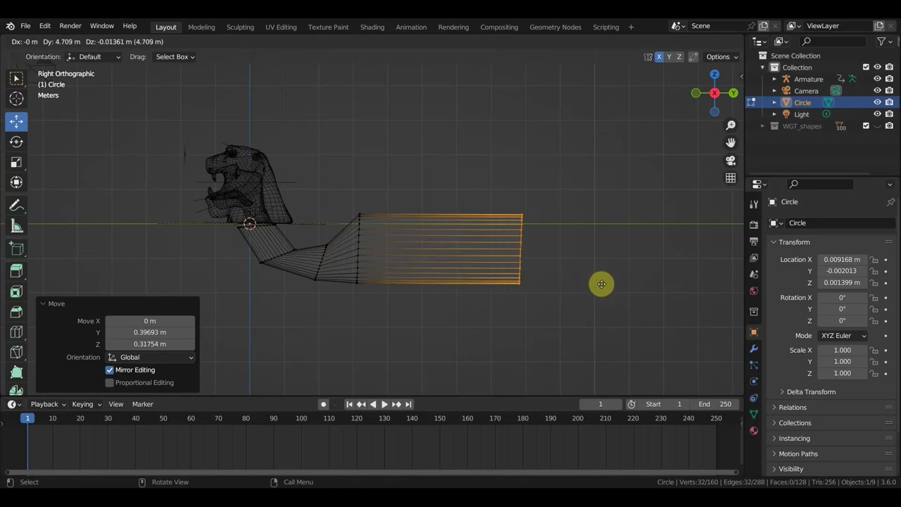
pyautogui.click(622, 284)
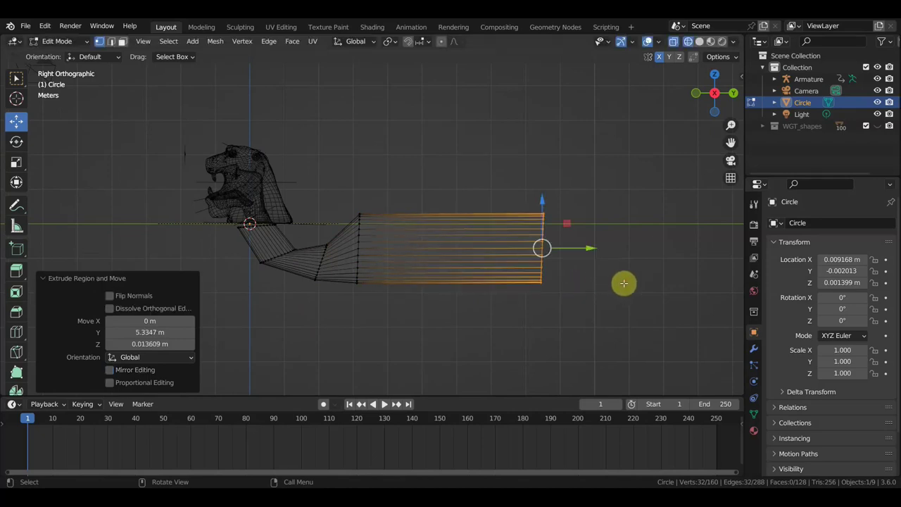
pyautogui.moveTo(616, 282)
pyautogui.mouseDown(button='middle')
pyautogui.moveTo(591, 308)
pyautogui.moveTo(567, 306)
pyautogui.moveTo(668, 303)
pyautogui.moveTo(631, 292)
pyautogui.mouseUp(button='middle')
pyautogui.press('KP_3')
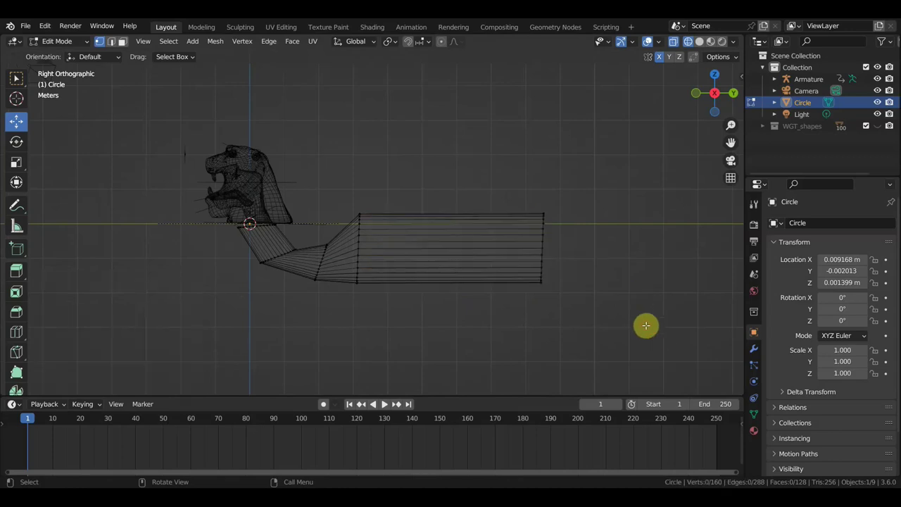
pyautogui.press('KP_7')
# Delete the tube's right-half vertices in top view, leaving a 91-vertex lengthwise half
pyautogui.scroll(-2, 637, 321)
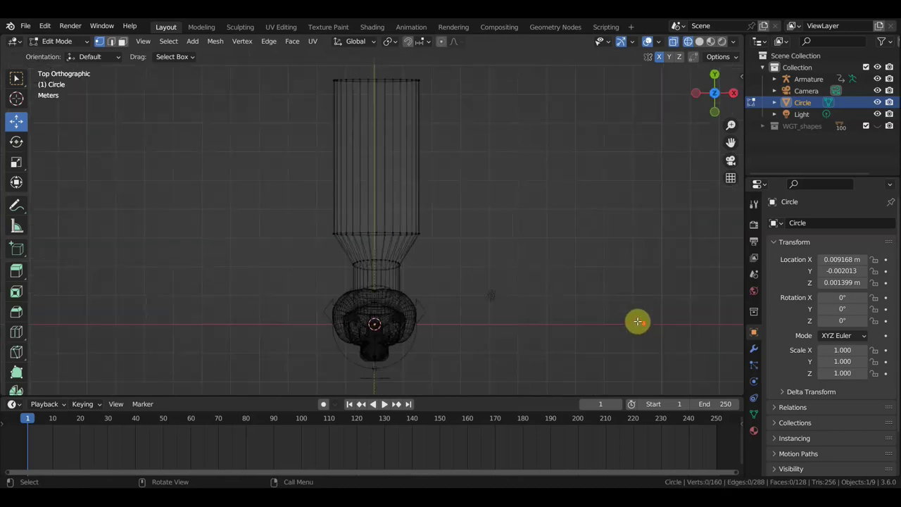
pyautogui.scroll(-4, 619, 322)
pyautogui.scroll(1, 521, 313)
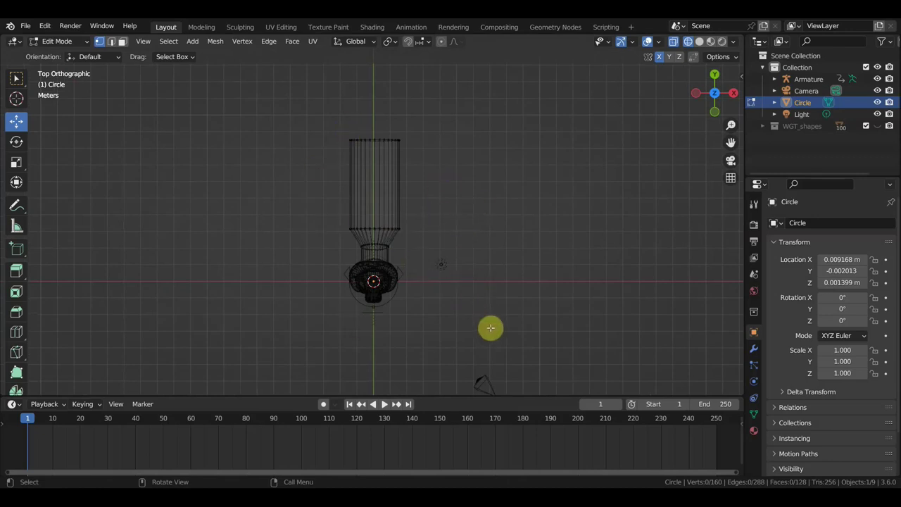
pyautogui.moveTo(486, 330); pyautogui.dragTo(378, 116)
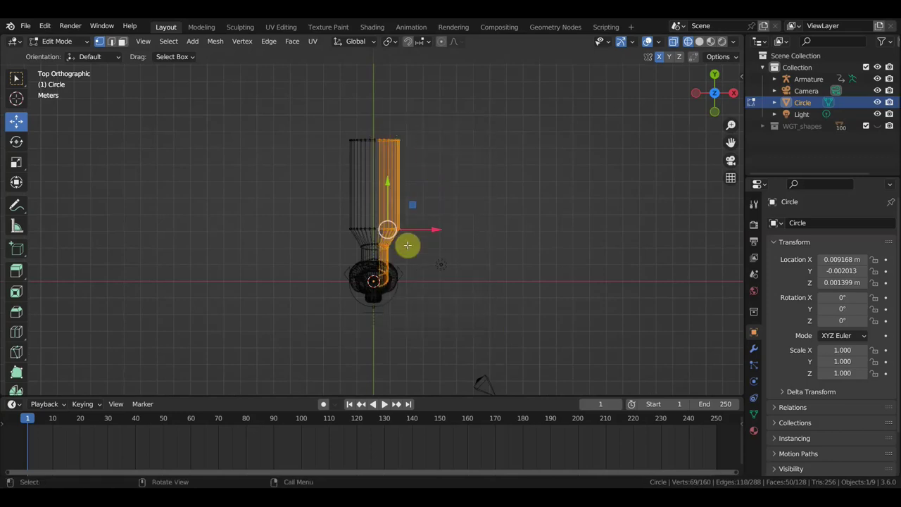
pyautogui.press('x')
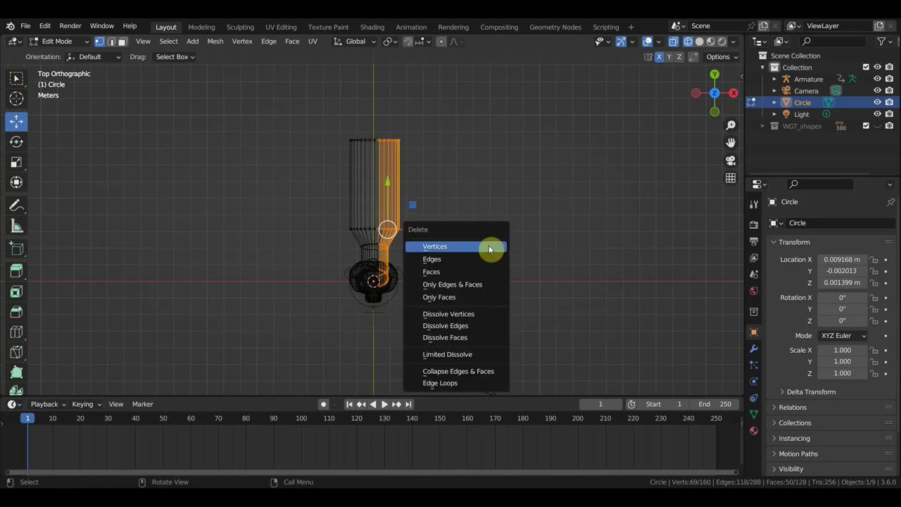
pyautogui.click(490, 248)
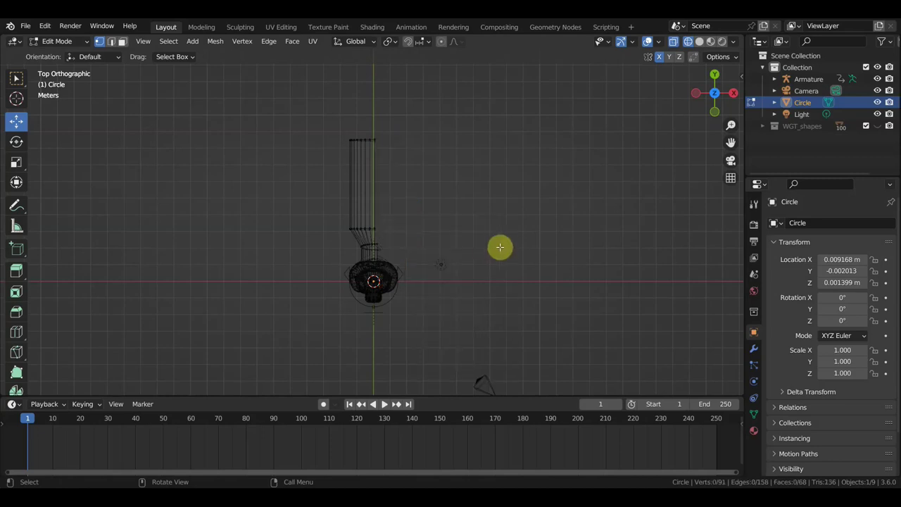
pyautogui.press('KP_3')
pyautogui.scroll(2, 499, 246)
pyautogui.scroll(2, 499, 275)
pyautogui.scroll(3, 513, 282)
pyautogui.keyDown('shift'); pyautogui.moveTo(508, 240); pyautogui.dragTo(508, 240, button='middle'); pyautogui.keyUp('shift')
# Add a 0.05 m thick Solidify modifier to the whole half-tube and view it solid
pyautogui.press('a')
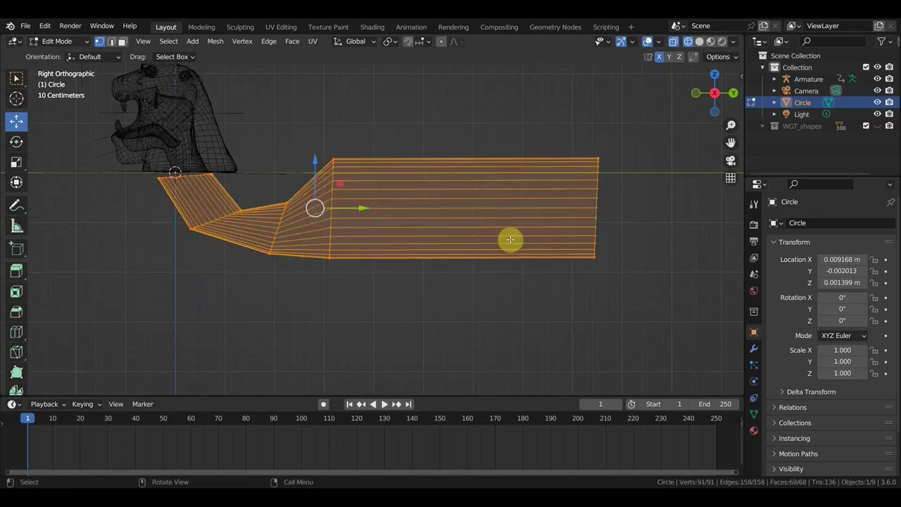
pyautogui.click(754, 350)
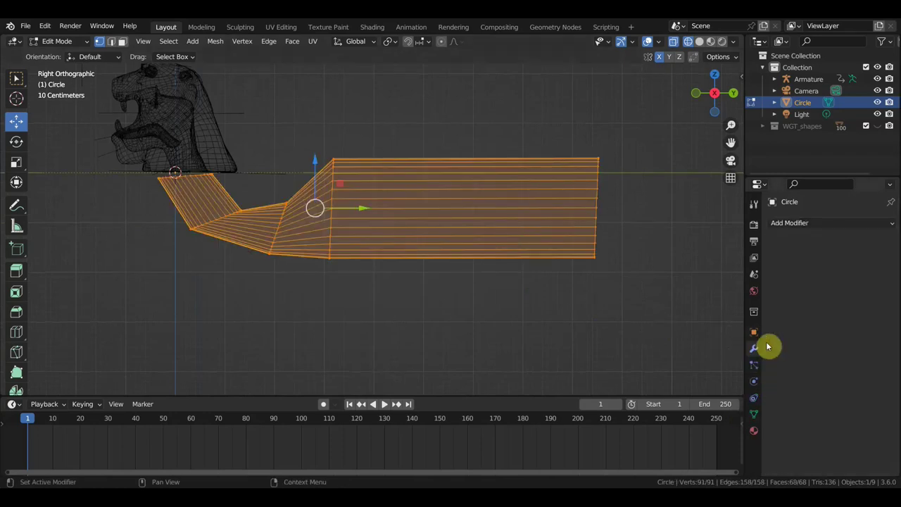
pyautogui.click(802, 222)
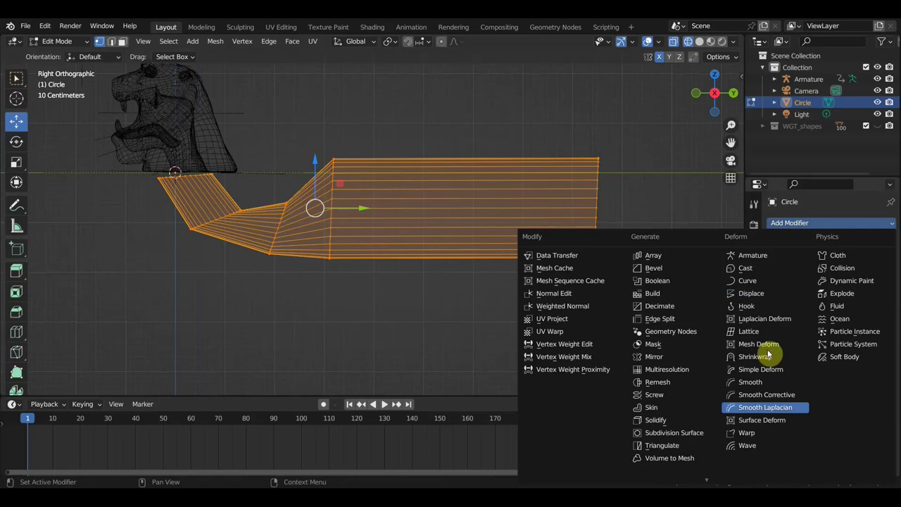
pyautogui.click(671, 423)
pyautogui.moveTo(875, 273); pyautogui.dragTo(879, 275)
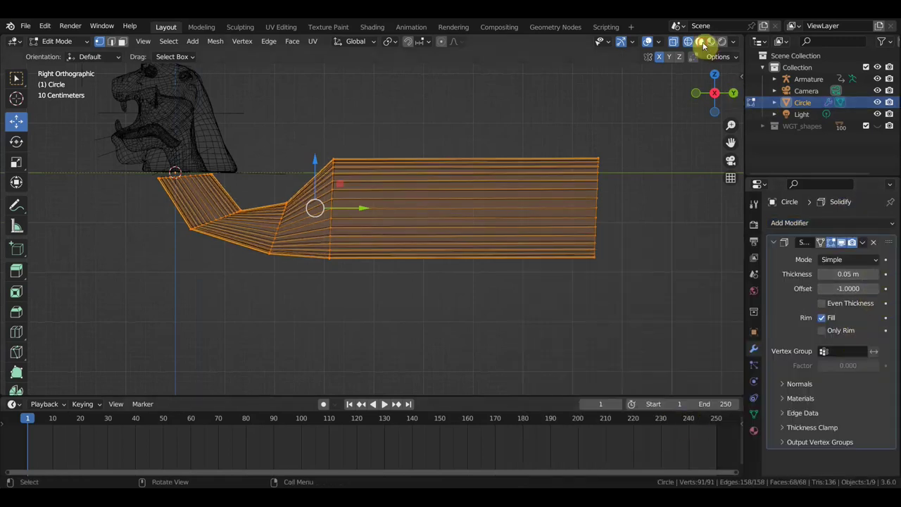
pyautogui.click(700, 41)
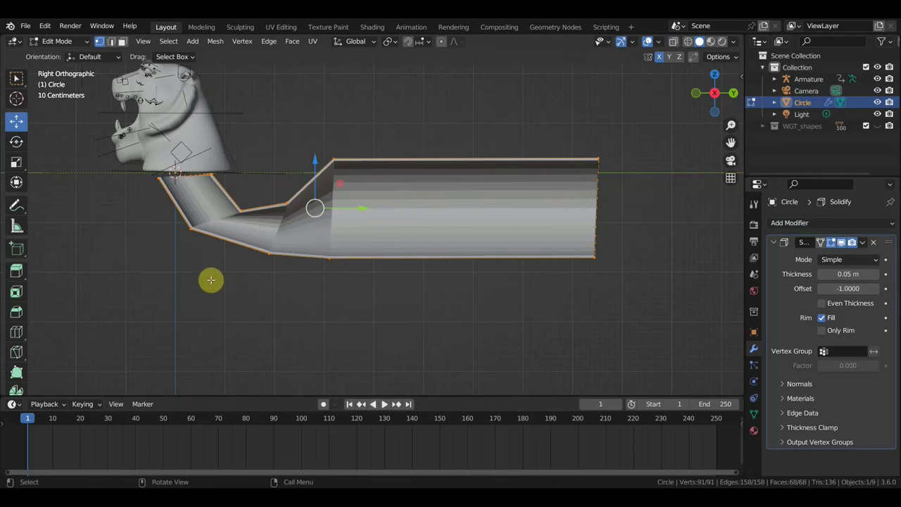
# Return to Object Mode and apply the Solidify modifier to the tube
pyautogui.scroll(-1, 228, 256)
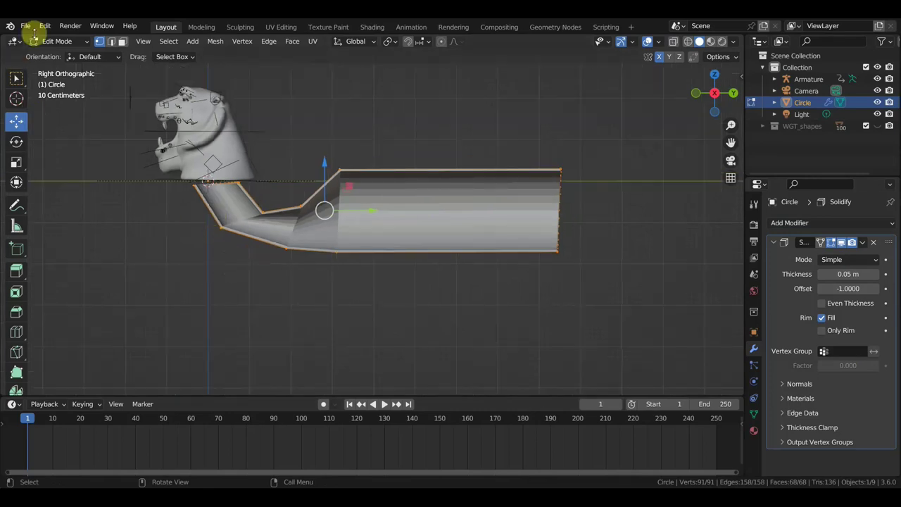
pyautogui.click(62, 41)
pyautogui.click(63, 56)
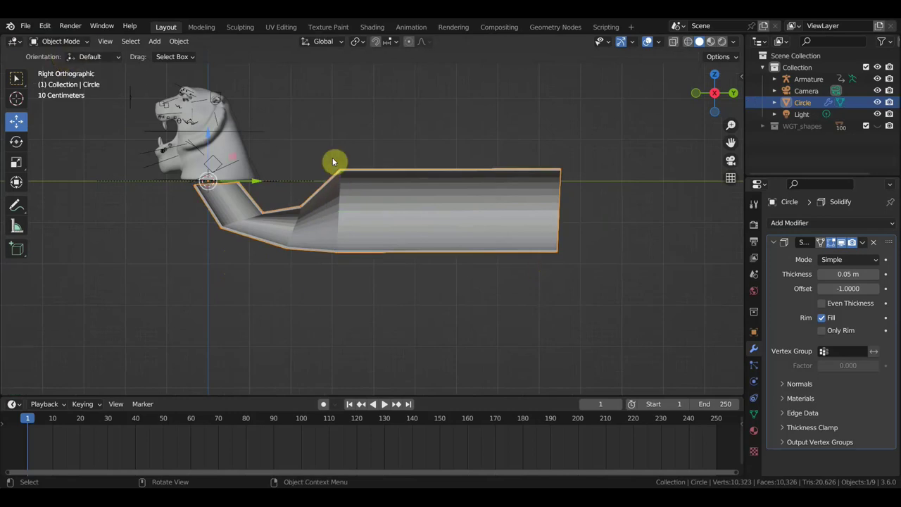
pyautogui.moveTo(511, 230)
pyautogui.mouseDown(button='middle')
pyautogui.moveTo(499, 75)
pyautogui.moveTo(419, 190)
pyautogui.mouseUp(button='middle')
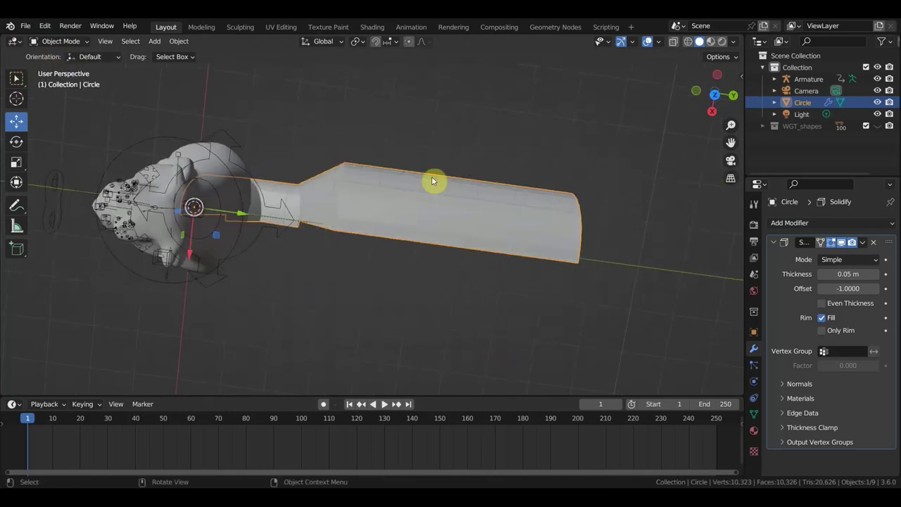
pyautogui.moveTo(697, 228); pyautogui.dragTo(597, 186, button='middle')
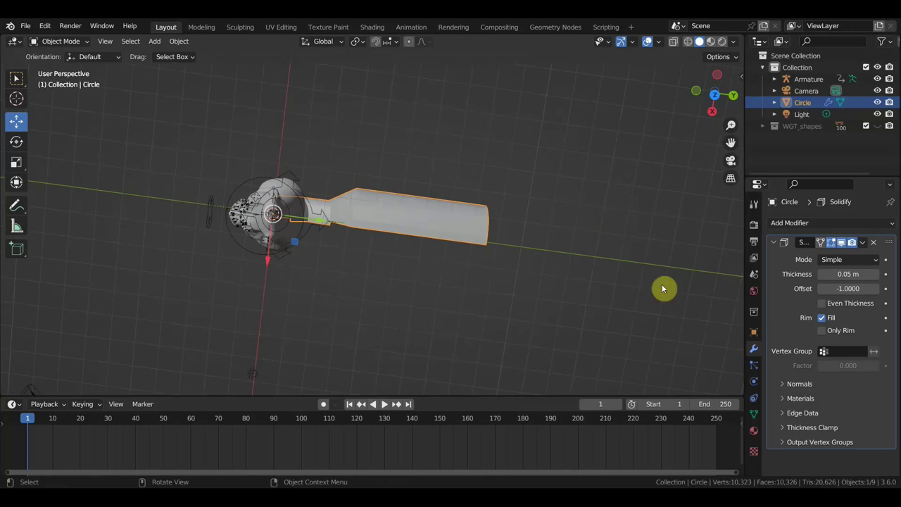
pyautogui.press('KP_3')
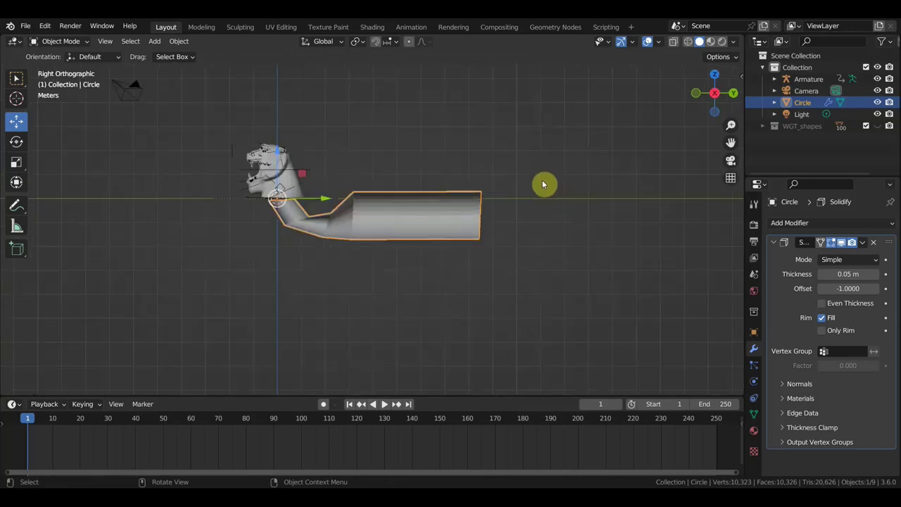
pyautogui.scroll(1, 543, 185)
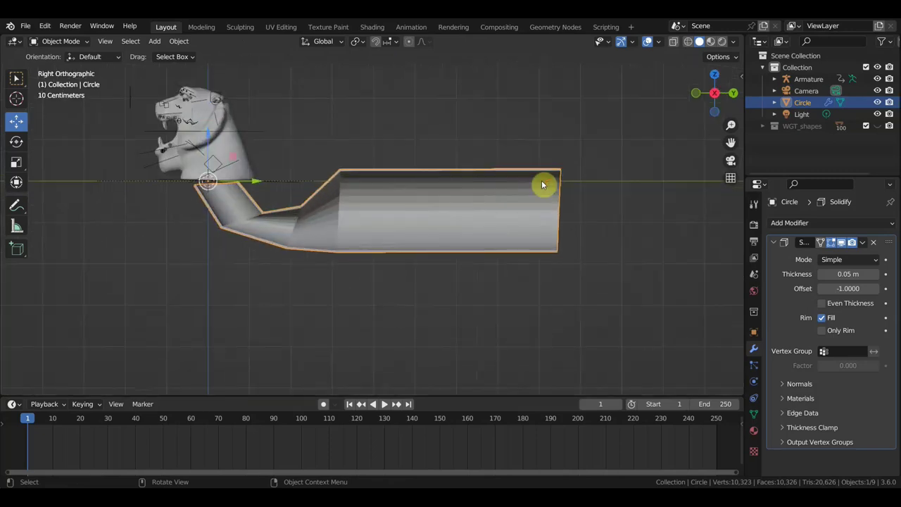
pyautogui.scroll(-1, 542, 184)
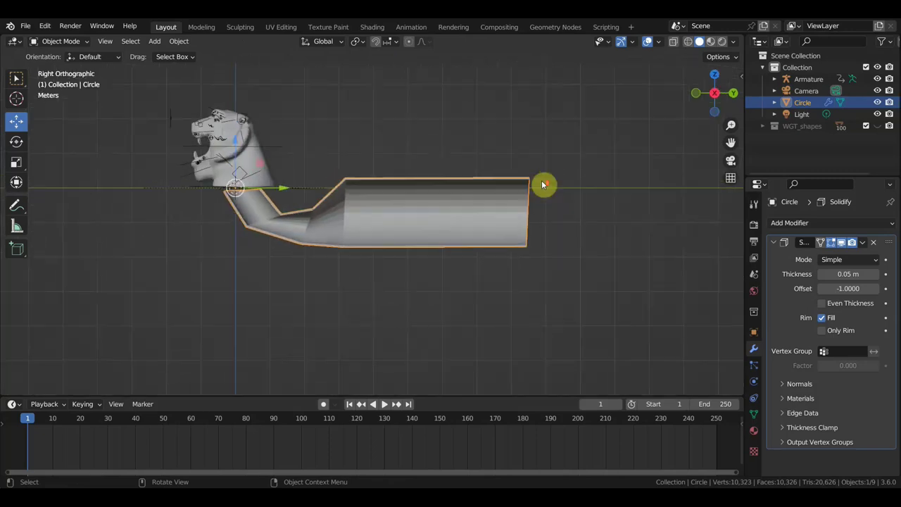
pyautogui.click(31, 33)
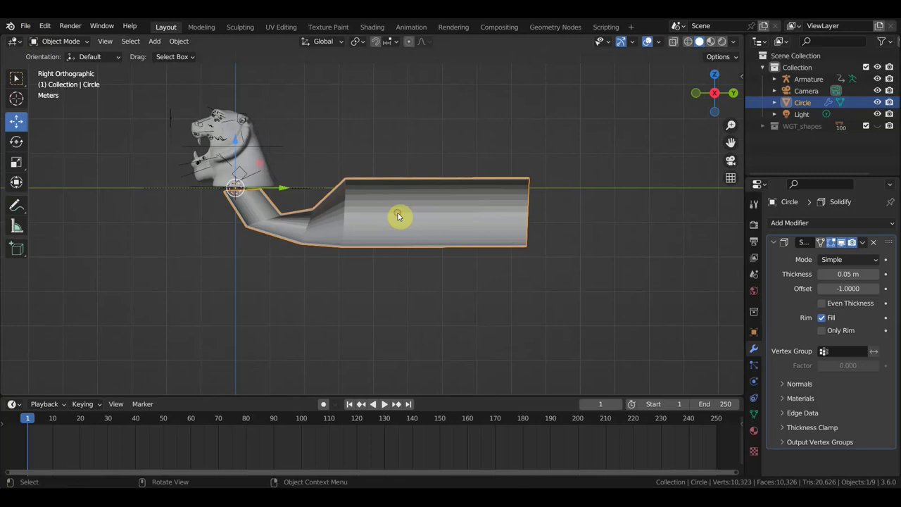
pyautogui.click(863, 243)
pyautogui.click(841, 260)
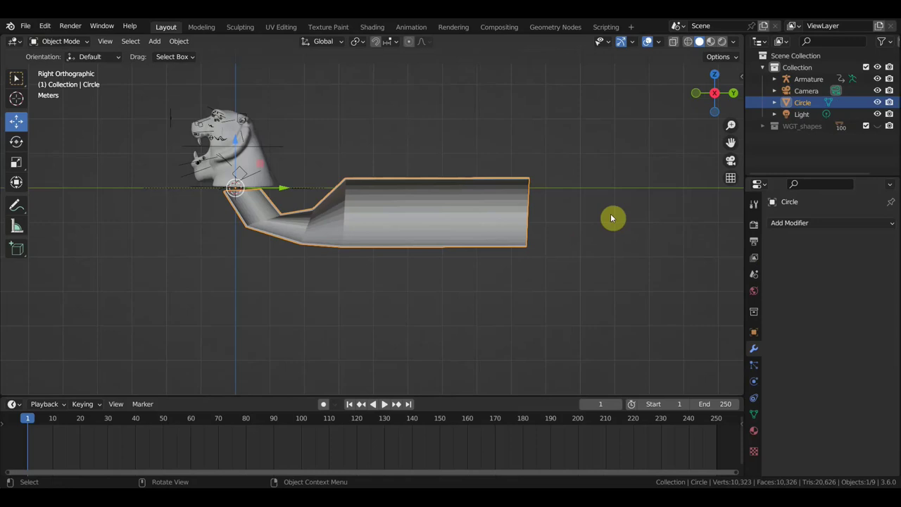
# Delete the head, rig, camera, light and all WGT_shapes widget objects, keeping only Circle
pyautogui.hotkey('ctrl', 'i')
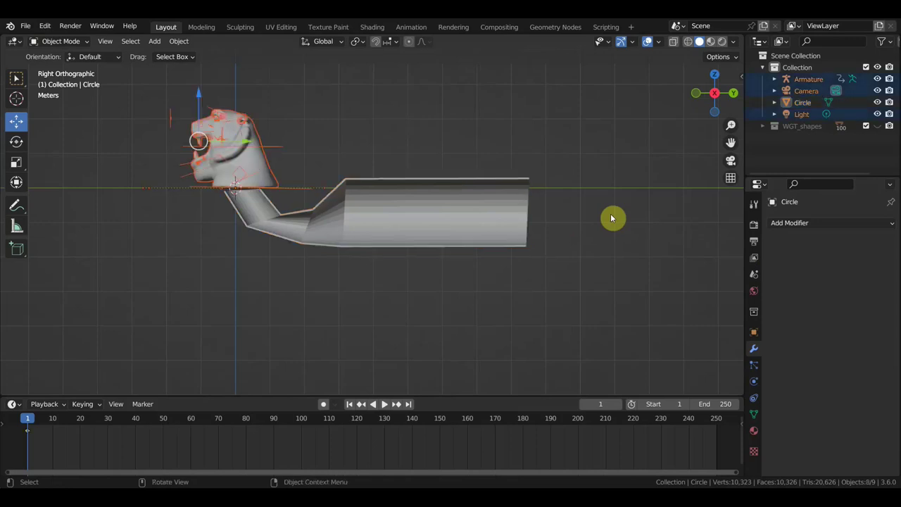
pyautogui.press('Delete')
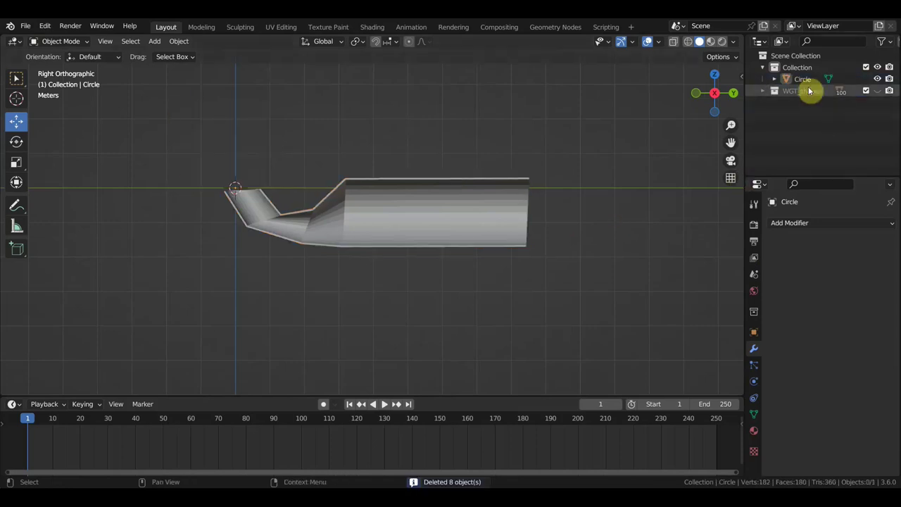
pyautogui.click(773, 91)
pyautogui.click(796, 92)
pyautogui.scroll(-5, 796, 111)
pyautogui.scroll(-5, 804, 161)
pyautogui.scroll(-5, 808, 164)
pyautogui.scroll(-5, 808, 164)
pyautogui.scroll(-5, 808, 164)
pyautogui.scroll(-3, 808, 164)
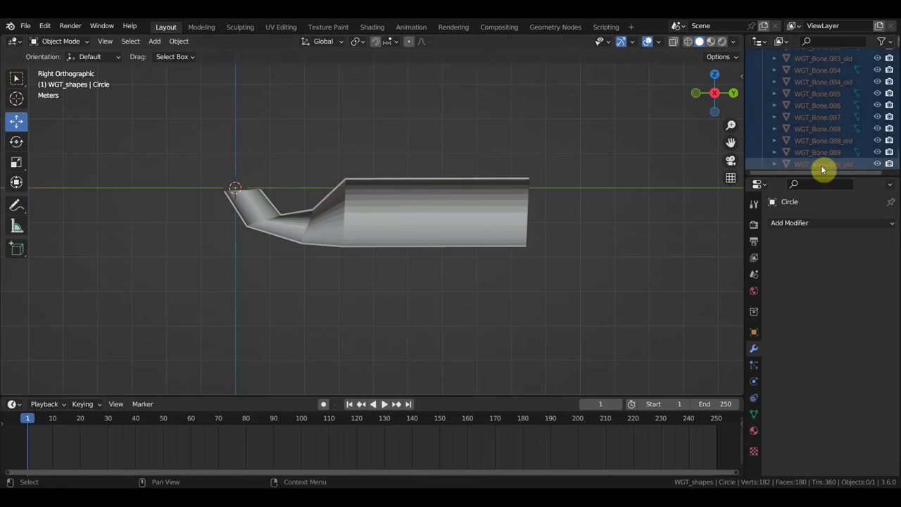
pyautogui.press('Delete')
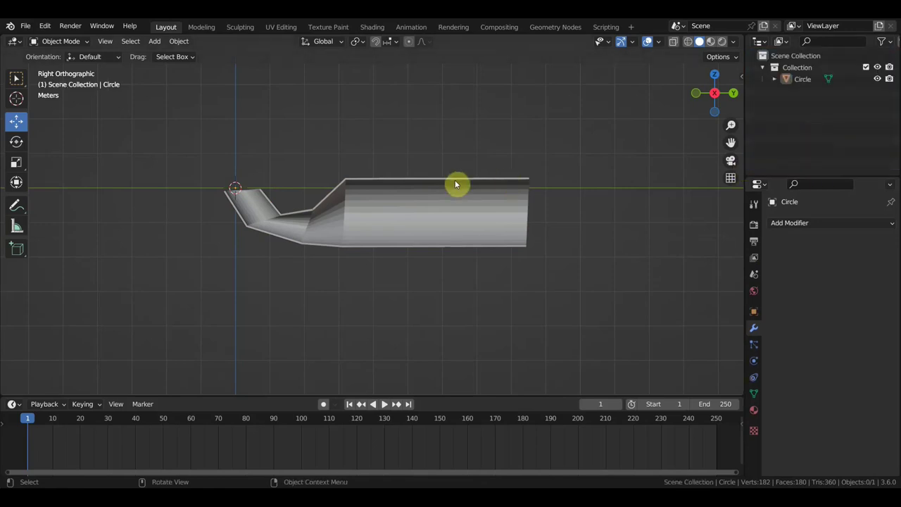
pyautogui.click(25, 28)
pyautogui.moveTo(46, 196)
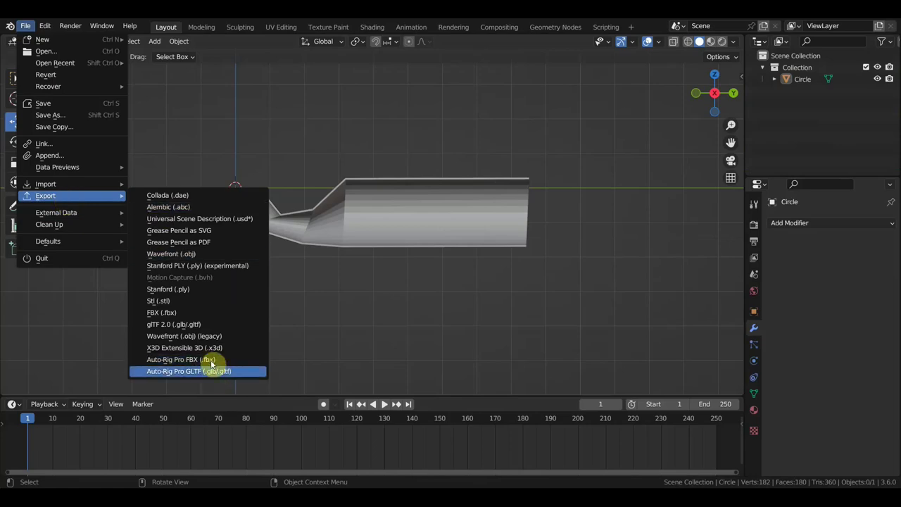
# Export the Circle tube as Wavefront OBJ named голова тигра1.obj on the Desktop
pyautogui.click(211, 339)
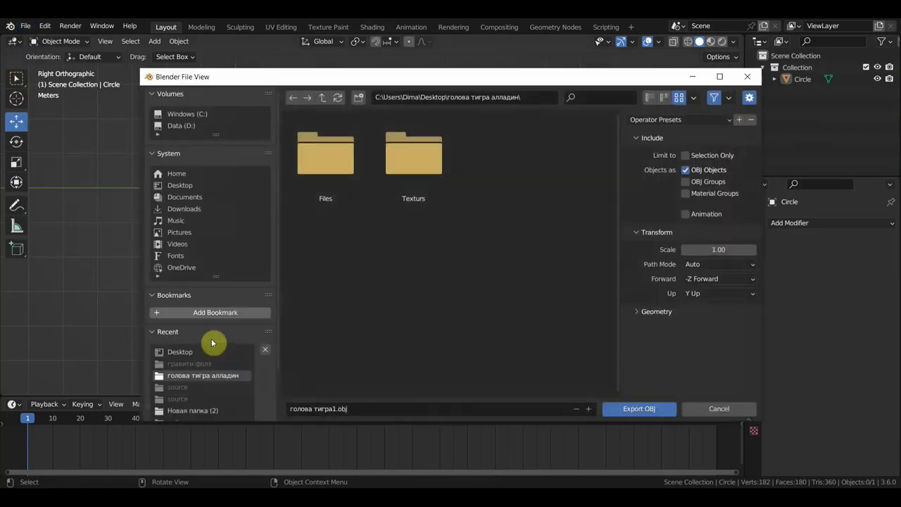
pyautogui.click(189, 188)
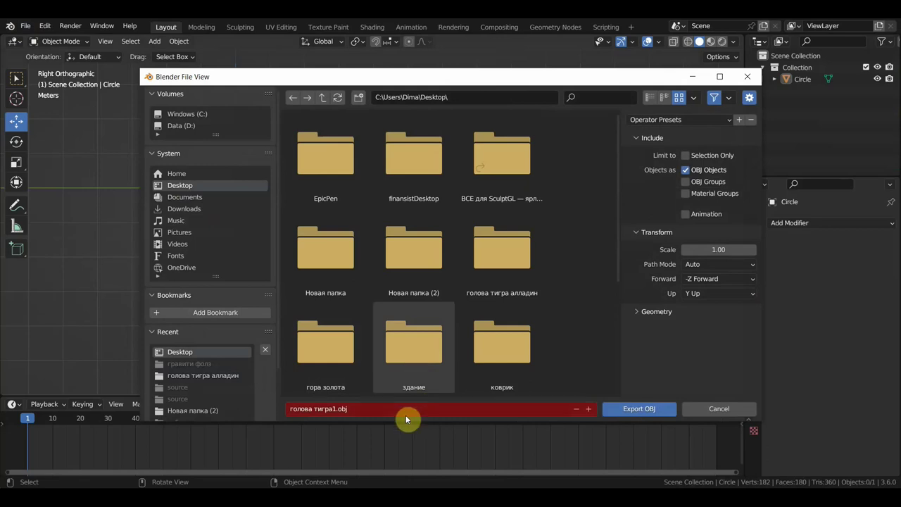
pyautogui.click(587, 408)
pyautogui.click(643, 409)
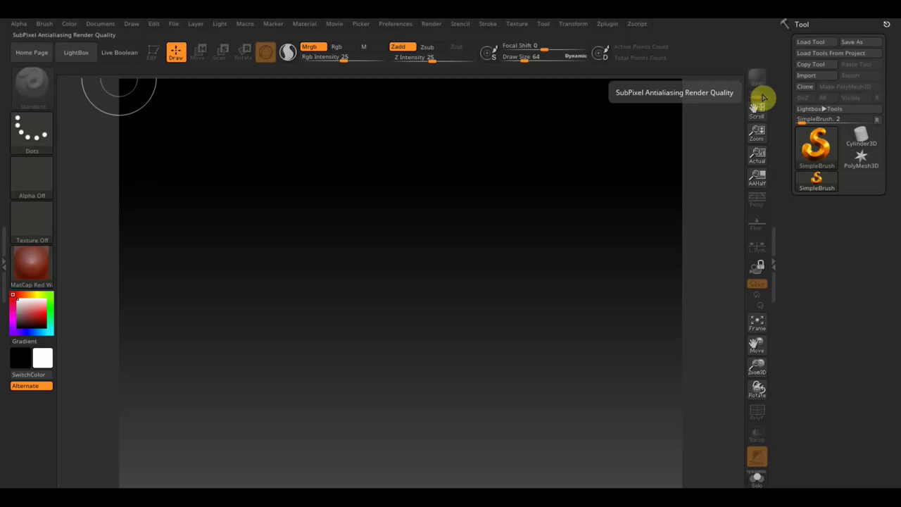
# Import голова тигра1 from the Desktop, removing its unused vertices
pyautogui.click(811, 77)
pyautogui.click(55, 195)
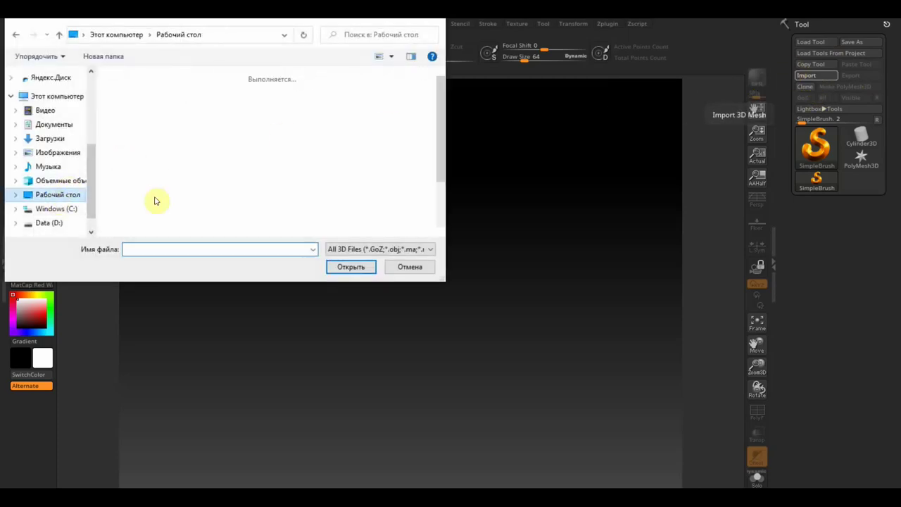
pyautogui.scroll(-1, 250, 182)
pyautogui.click(210, 197)
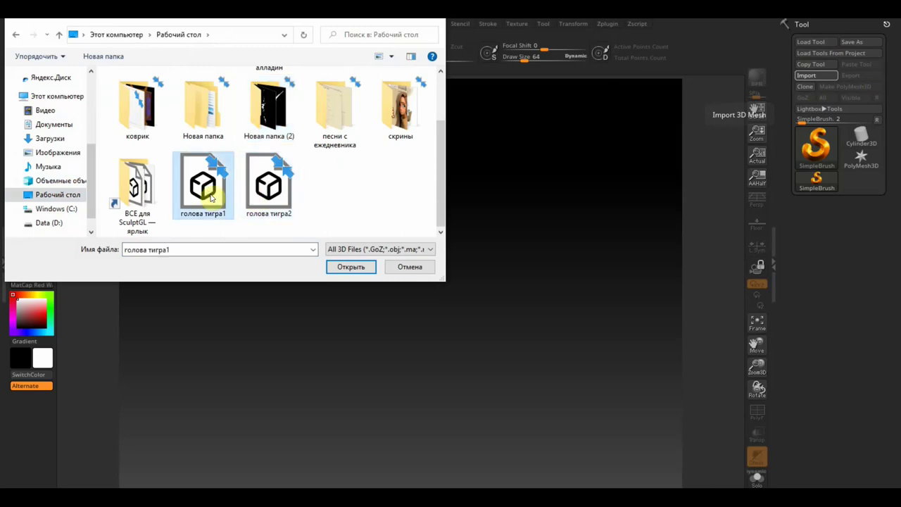
pyautogui.click(345, 265)
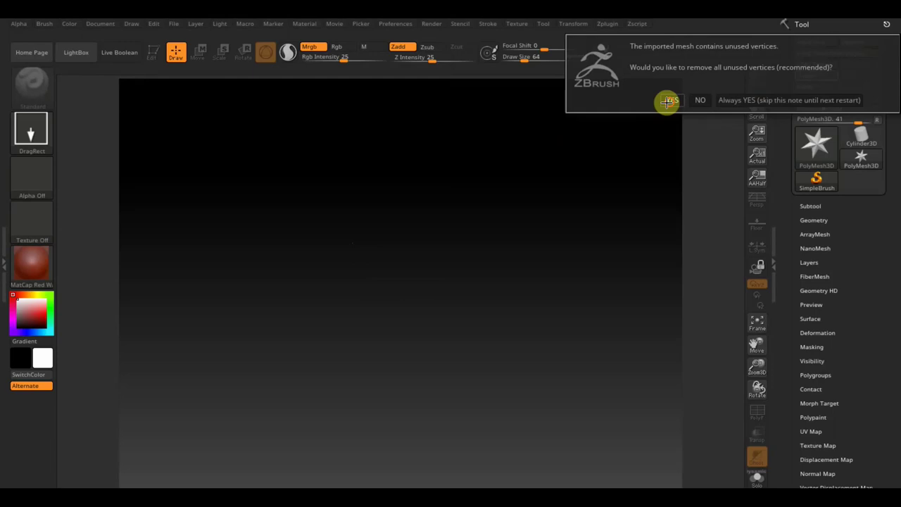
pyautogui.click(671, 100)
pyautogui.click(430, 185)
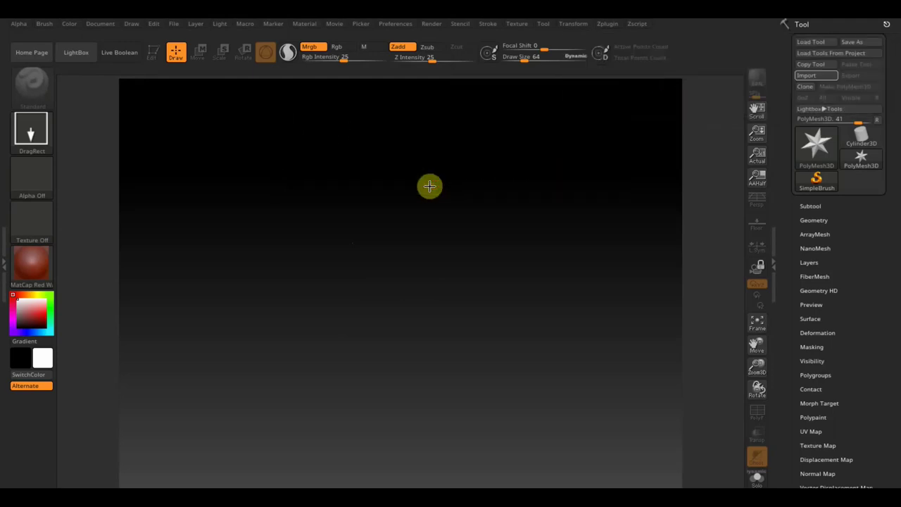
# Draw the imported mesh onto the canvas, make it editable, and turn it to a side view
pyautogui.press(',')
pyautogui.click(78, 52)
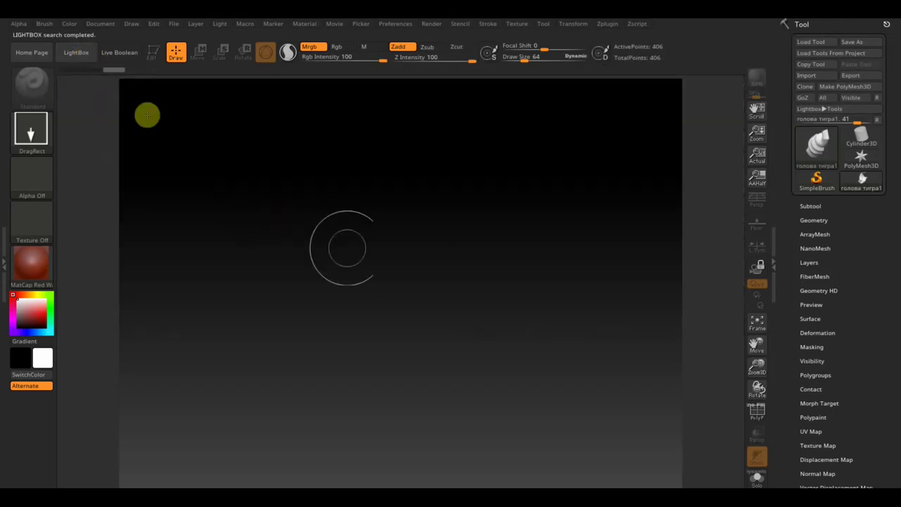
pyautogui.moveTo(430, 255); pyautogui.dragTo(408, 376)
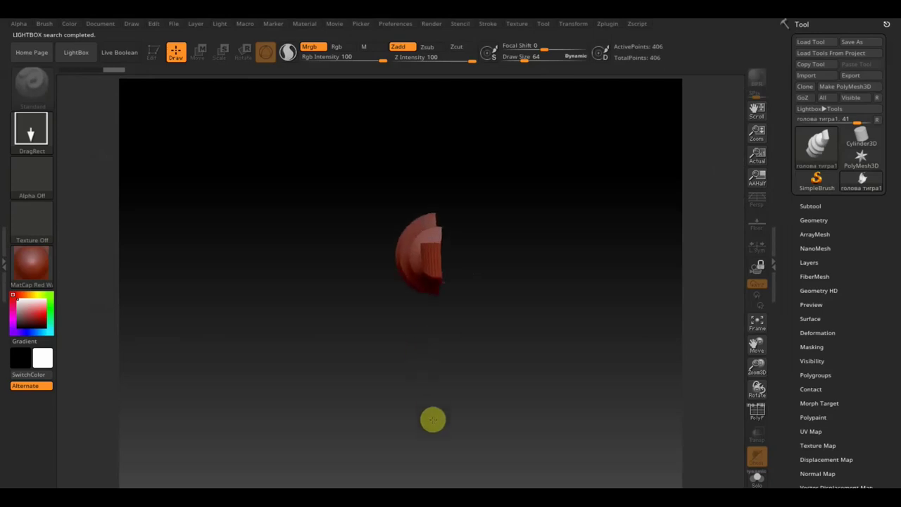
pyautogui.click(152, 52)
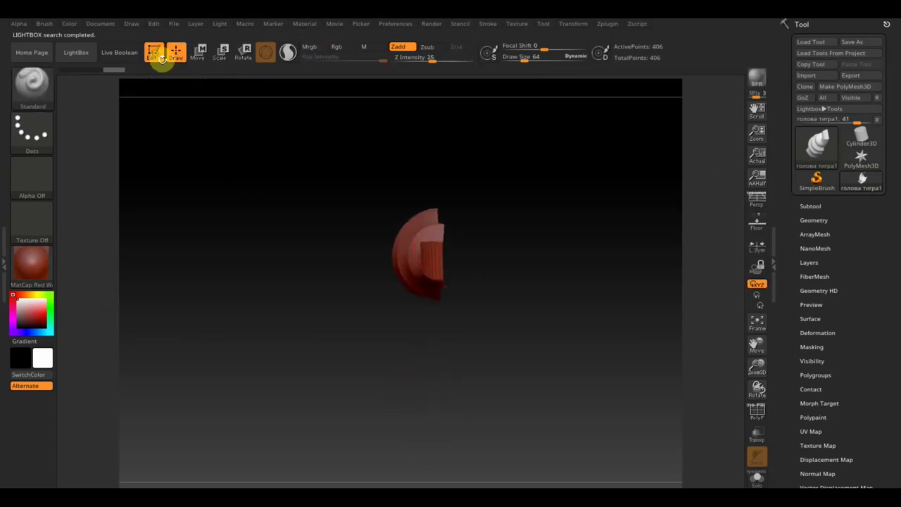
pyautogui.moveTo(515, 261)
pyautogui.mouseDown()
pyautogui.moveTo(437, 281)
pyautogui.moveTo(551, 328)
pyautogui.mouseUp()
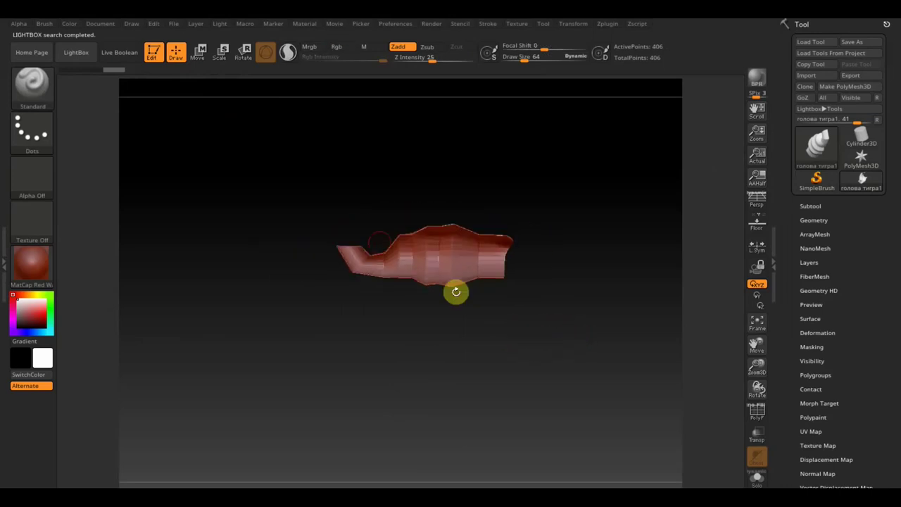
pyautogui.moveTo(551, 329)
pyautogui.mouseDown()
pyautogui.moveTo(591, 387)
pyautogui.moveTo(556, 372)
pyautogui.mouseUp()
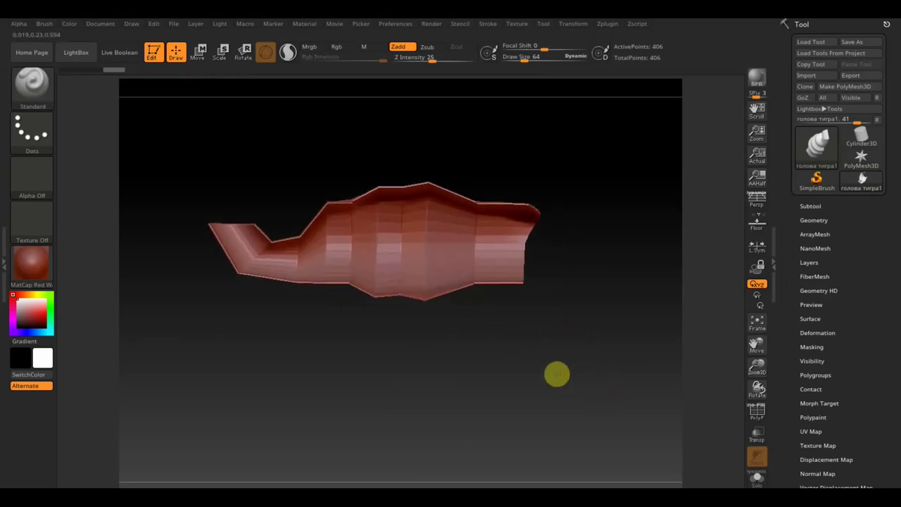
pyautogui.moveTo(471, 311); pyautogui.dragTo(443, 356)
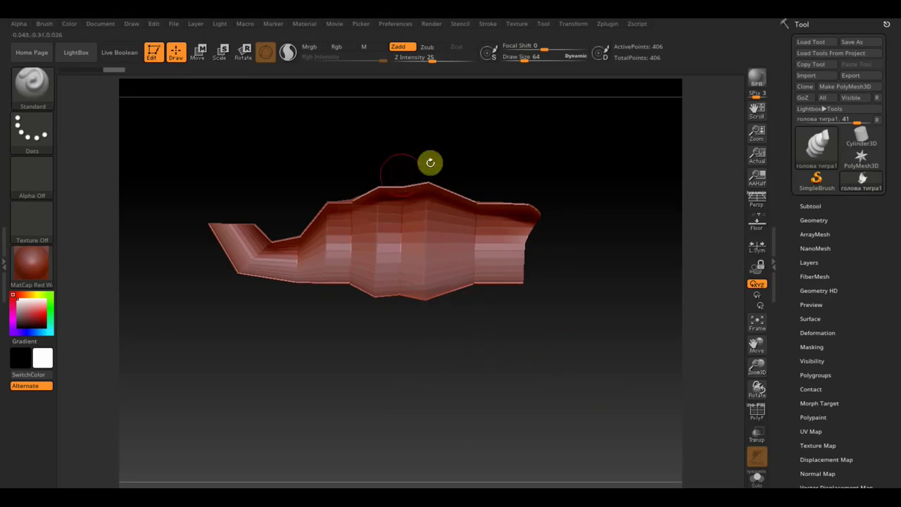
pyautogui.moveTo(575, 352)
pyautogui.mouseDown()
pyautogui.moveTo(531, 411)
pyautogui.moveTo(528, 455)
pyautogui.moveTo(585, 439)
pyautogui.moveTo(575, 364)
pyautogui.mouseUp()
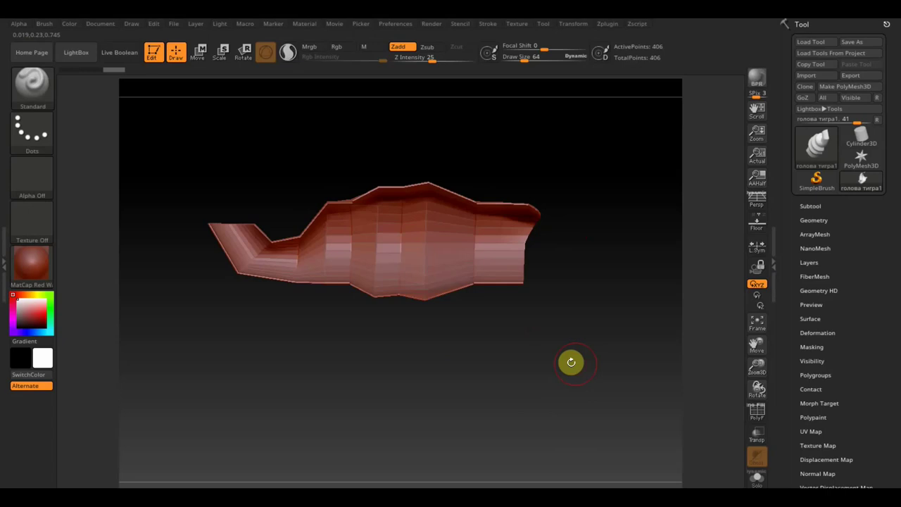
# Subdivide the голова тигра1 mesh with Ctrl+D to 25,858 points and tilt it diagonally
pyautogui.press('ctrl')
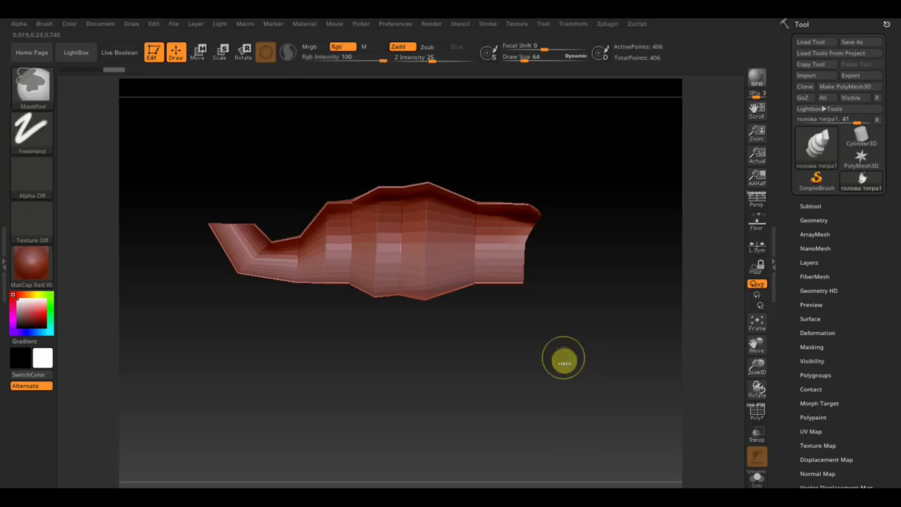
pyautogui.hotkey('ctrl', 'd')
pyautogui.hotkey('ctrl', 'd')
pyautogui.hotkey('ctrl', 'd')
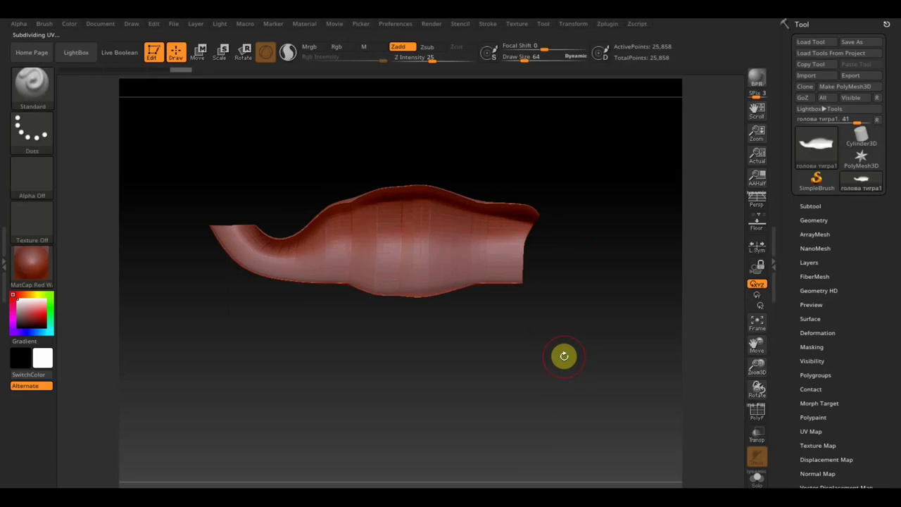
pyautogui.moveTo(541, 373)
pyautogui.mouseDown()
pyautogui.moveTo(572, 419)
pyautogui.moveTo(553, 434)
pyautogui.moveTo(542, 432)
pyautogui.moveTo(535, 393)
pyautogui.moveTo(595, 383)
pyautogui.moveTo(549, 408)
pyautogui.moveTo(514, 370)
pyautogui.moveTo(583, 376)
pyautogui.moveTo(521, 344)
pyautogui.moveTo(540, 340)
pyautogui.moveTo(617, 364)
pyautogui.moveTo(626, 386)
pyautogui.moveTo(581, 370)
pyautogui.moveTo(514, 376)
pyautogui.moveTo(541, 375)
pyautogui.mouseUp()
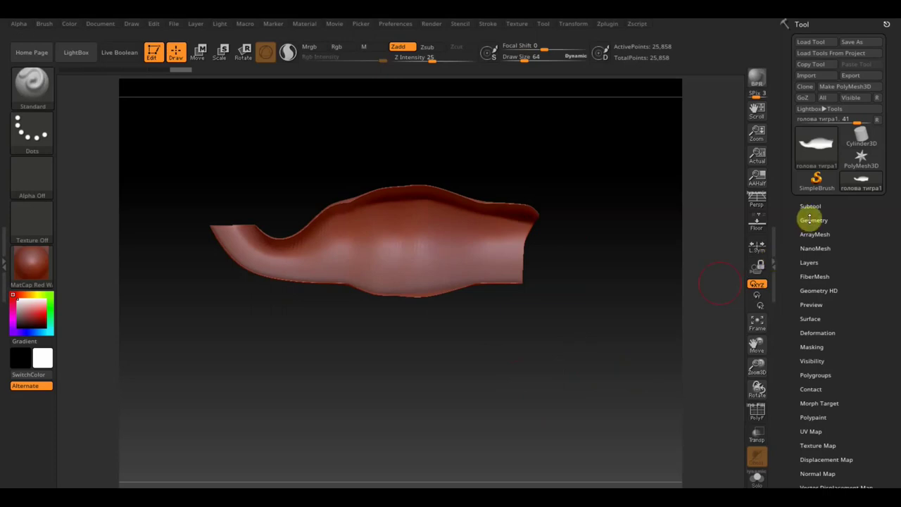
# Delete the lower subdivision levels and DynaMesh the mesh at resolution 408 to 108,587 points
pyautogui.click(813, 220)
pyautogui.click(820, 255)
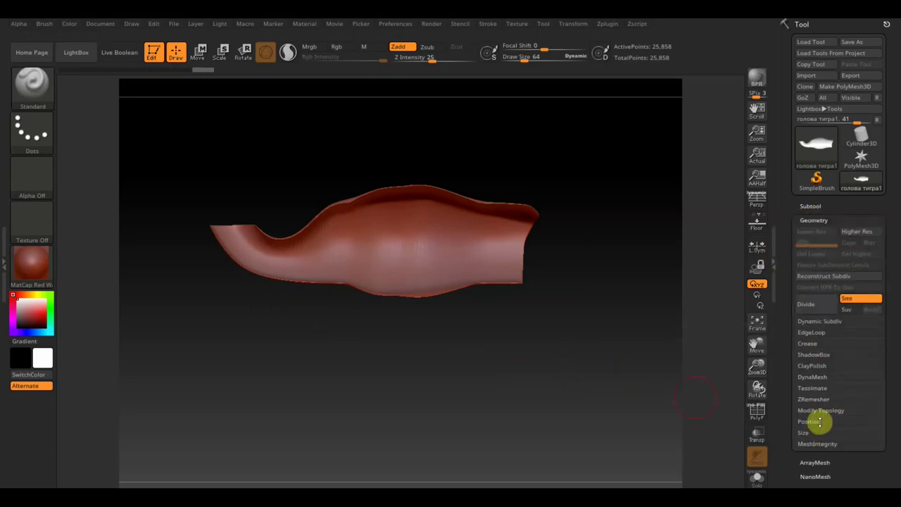
pyautogui.click(817, 377)
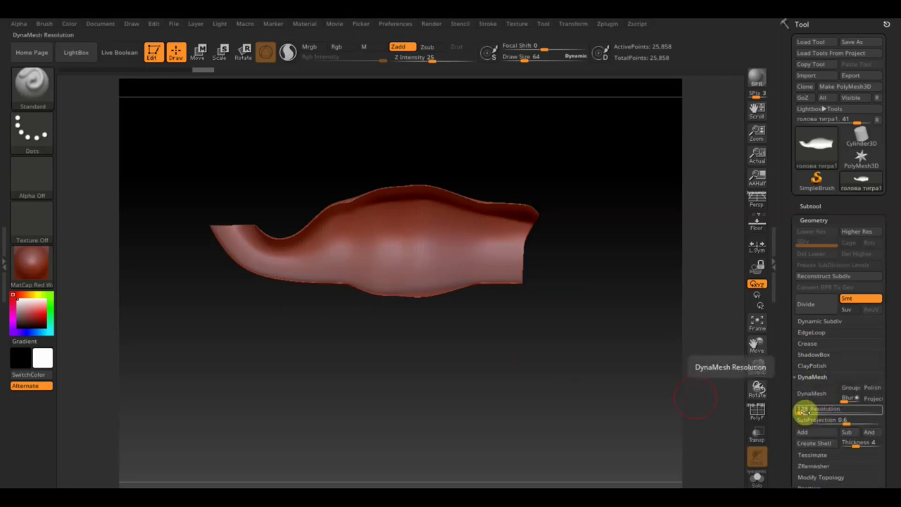
pyautogui.click(813, 398)
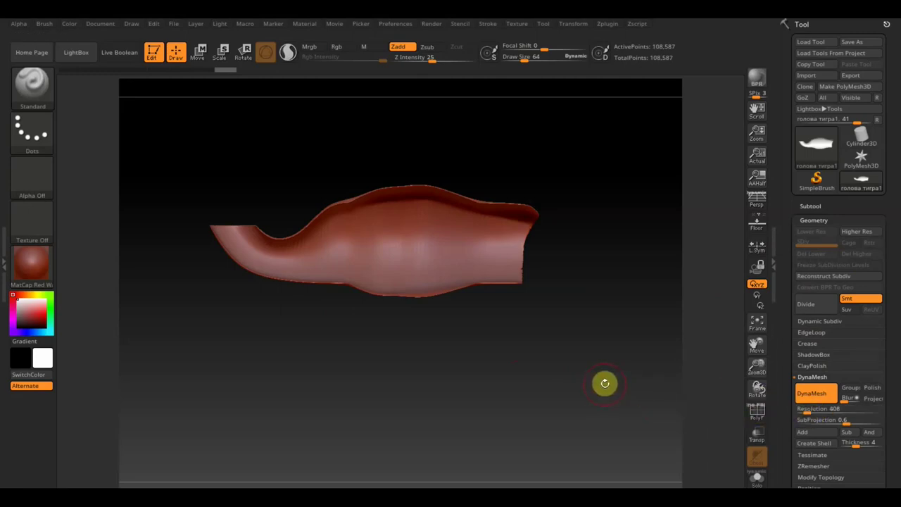
pyautogui.moveTo(586, 366)
pyautogui.mouseDown()
pyautogui.moveTo(556, 376)
pyautogui.moveTo(580, 374)
pyautogui.mouseUp()
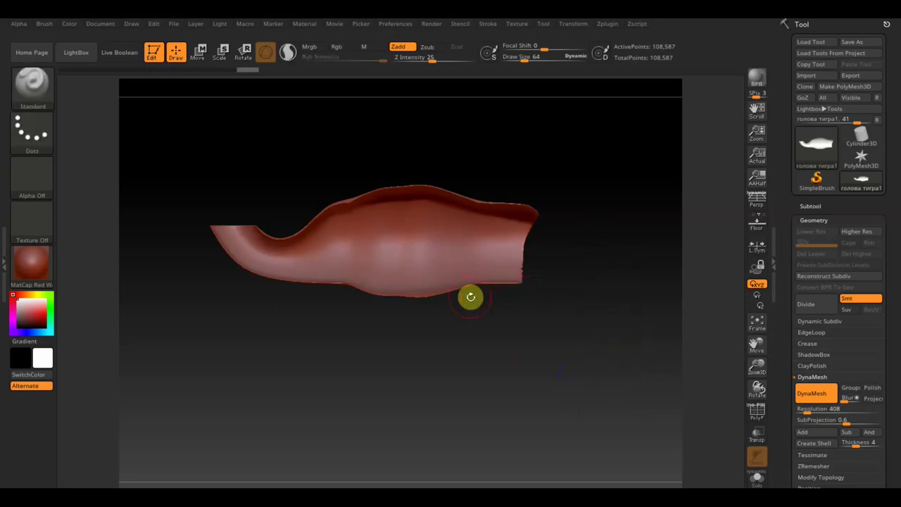
pyautogui.click(756, 414)
pyautogui.click(757, 414)
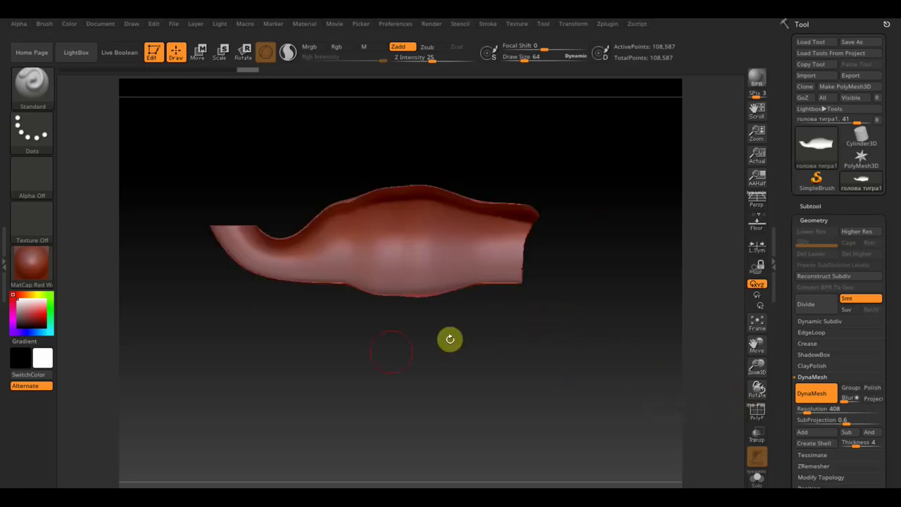
pyautogui.moveTo(430, 333)
pyautogui.mouseDown()
pyautogui.moveTo(538, 430)
pyautogui.moveTo(535, 382)
pyautogui.moveTo(580, 428)
pyautogui.mouseUp()
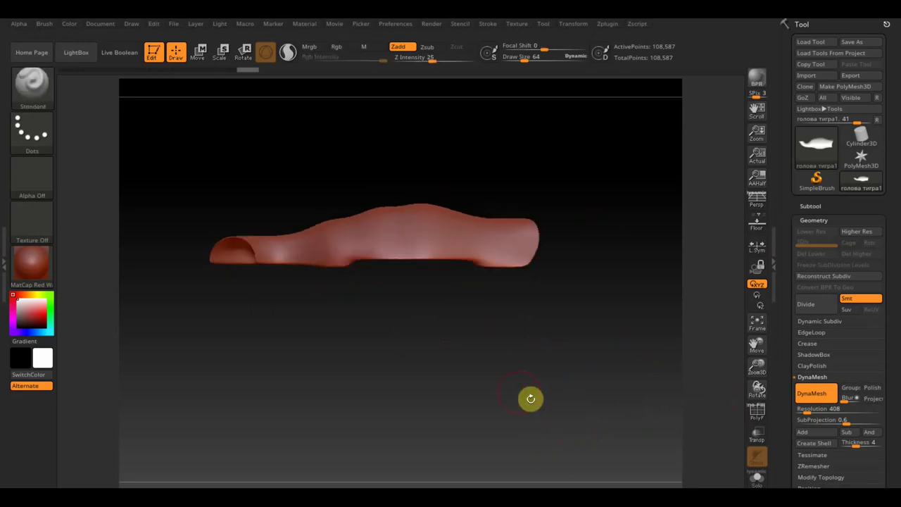
# Mask along the mesh's upper rim and invert the mask
pyautogui.moveTo(518, 386)
pyautogui.mouseDown()
pyautogui.moveTo(520, 268)
pyautogui.moveTo(594, 290)
pyautogui.moveTo(598, 282)
pyautogui.moveTo(540, 275)
pyautogui.mouseUp()
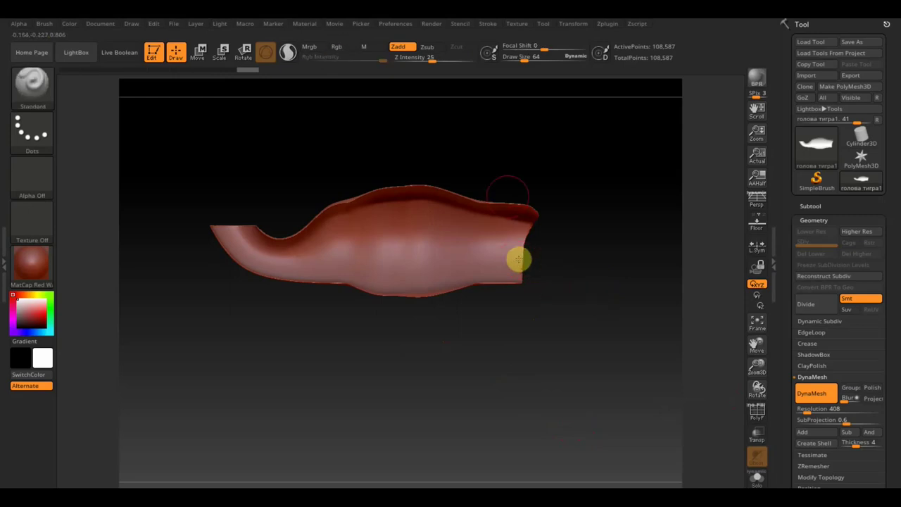
pyautogui.moveTo(514, 206)
pyautogui.keyDown('ctrl'); pyautogui.mouseDown()
pyautogui.moveTo(531, 207)
pyautogui.moveTo(400, 185)
pyautogui.moveTo(338, 201)
pyautogui.moveTo(441, 190)
pyautogui.moveTo(492, 202)
pyautogui.mouseUp(); pyautogui.keyUp('ctrl')
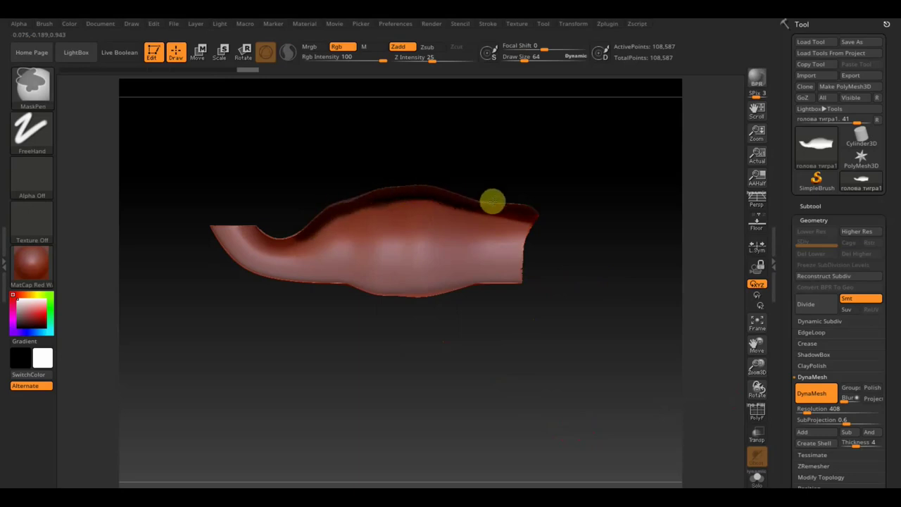
pyautogui.moveTo(555, 225)
pyautogui.keyDown('shift'); pyautogui.mouseDown()
pyautogui.moveTo(579, 404)
pyautogui.moveTo(589, 367)
pyautogui.mouseUp(); pyautogui.keyUp('shift')
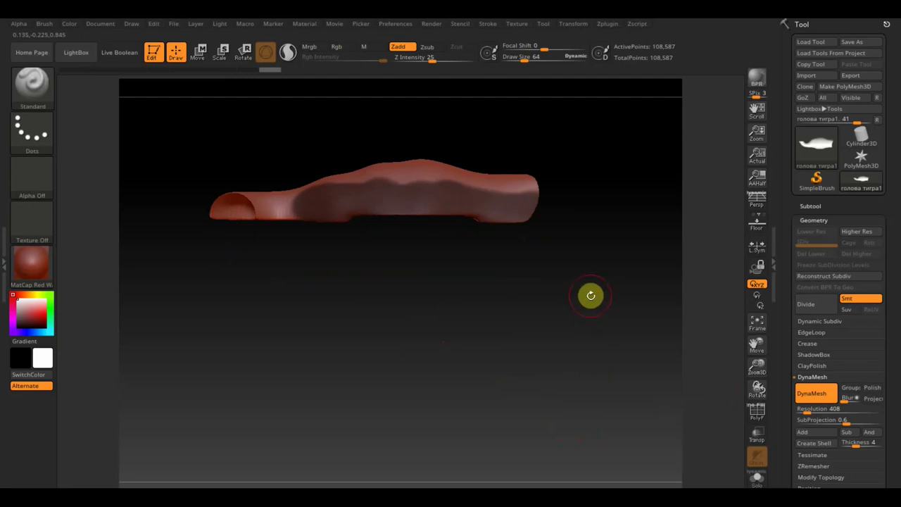
pyautogui.keyDown('ctrl'); pyautogui.click(591, 295); pyautogui.keyUp('ctrl')
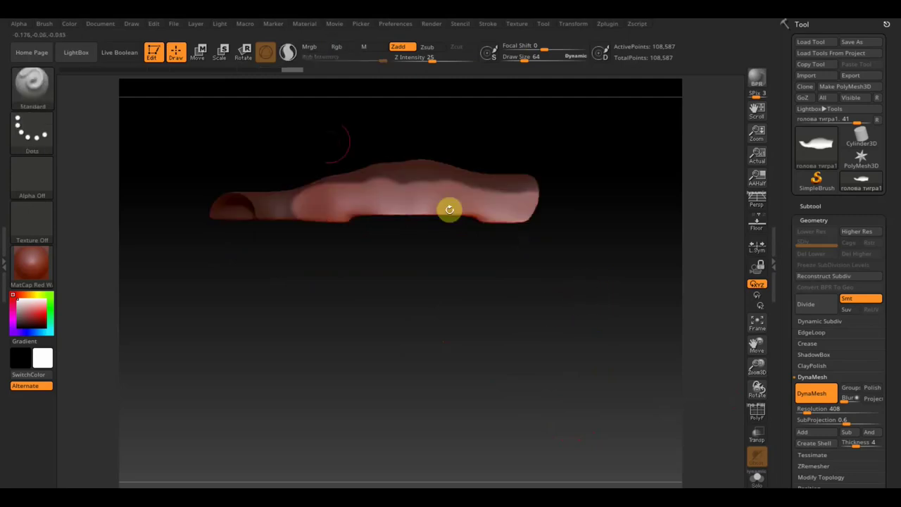
# Move the unmasked part slightly upward with the Transpose gizmo, checking it from the side
pyautogui.click(198, 51)
pyautogui.moveTo(373, 125); pyautogui.dragTo(385, 187)
pyautogui.moveTo(578, 319)
pyautogui.mouseDown()
pyautogui.moveTo(603, 330)
pyautogui.moveTo(605, 249)
pyautogui.moveTo(595, 221)
pyautogui.moveTo(573, 228)
pyautogui.mouseUp()
pyautogui.moveTo(382, 195); pyautogui.dragTo(374, 169)
pyautogui.moveTo(643, 308)
pyautogui.mouseDown()
pyautogui.moveTo(578, 320)
pyautogui.moveTo(439, 235)
pyautogui.mouseUp()
pyautogui.moveTo(531, 244)
pyautogui.mouseDown()
pyautogui.moveTo(577, 245)
pyautogui.moveTo(592, 268)
pyautogui.moveTo(619, 254)
pyautogui.moveTo(650, 270)
pyautogui.moveTo(601, 293)
pyautogui.moveTo(599, 307)
pyautogui.mouseUp()
pyautogui.moveTo(654, 359)
pyautogui.mouseDown()
pyautogui.moveTo(633, 356)
pyautogui.moveTo(635, 394)
pyautogui.mouseUp()
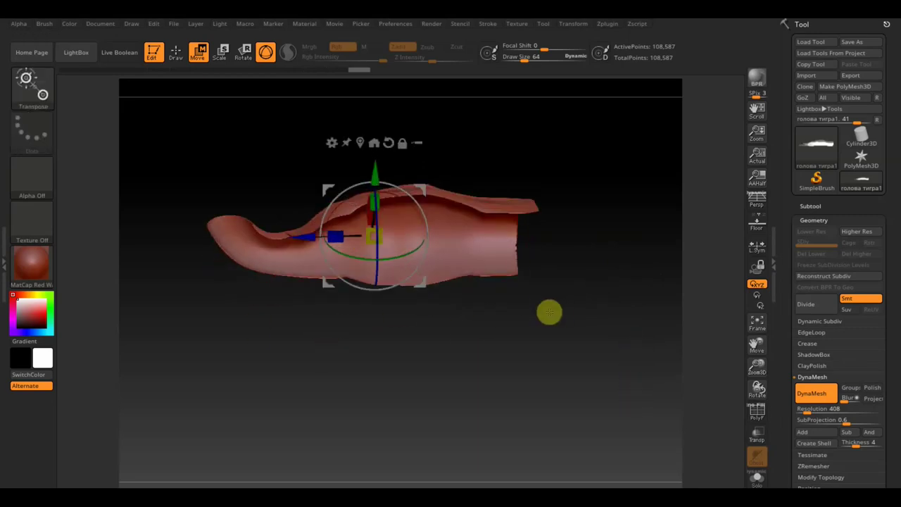
# Box-mask and invert a section, extrude it into a new band, then re-DynaMesh to 199,716 points
pyautogui.moveTo(557, 311); pyautogui.dragTo(556, 323)
pyautogui.press('ctrl')
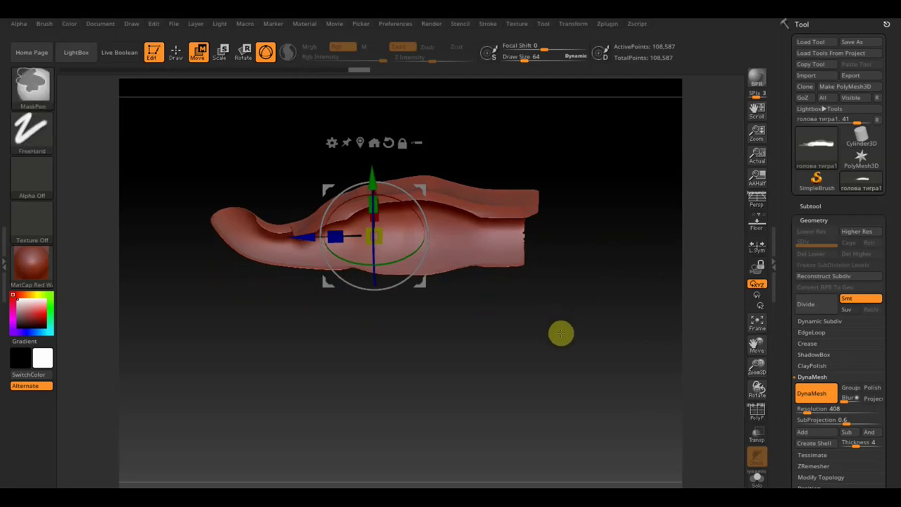
pyautogui.keyDown('ctrl'); pyautogui.moveTo(573, 335); pyautogui.dragTo(318, 260); pyautogui.keyUp('ctrl')
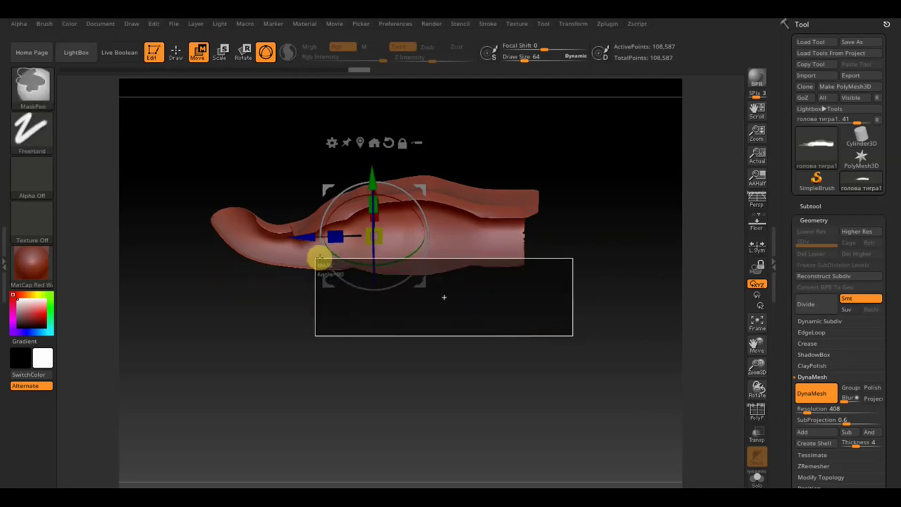
pyautogui.moveTo(401, 309)
pyautogui.mouseDown()
pyautogui.moveTo(597, 316)
pyautogui.moveTo(599, 354)
pyautogui.moveTo(585, 167)
pyautogui.moveTo(623, 218)
pyautogui.mouseUp()
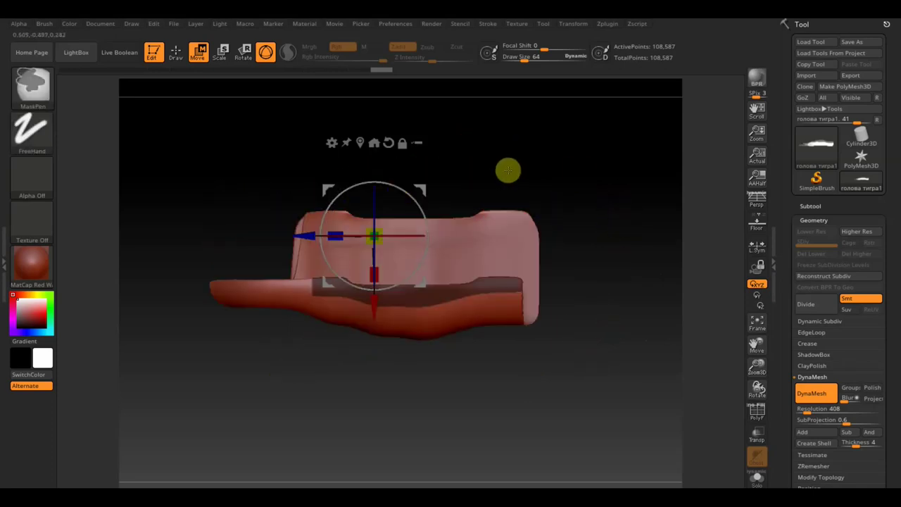
pyautogui.keyDown('ctrl'); pyautogui.click(509, 170); pyautogui.keyUp('ctrl')
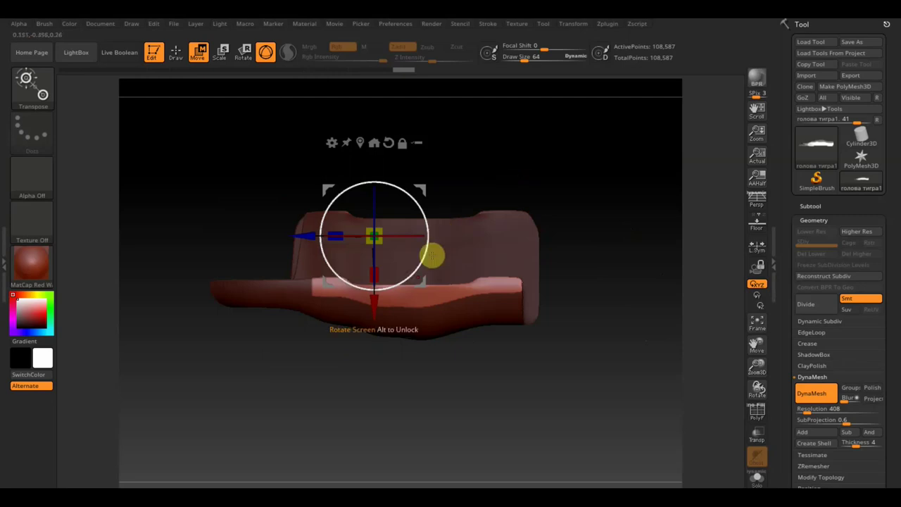
pyautogui.moveTo(376, 312); pyautogui.dragTo(382, 243)
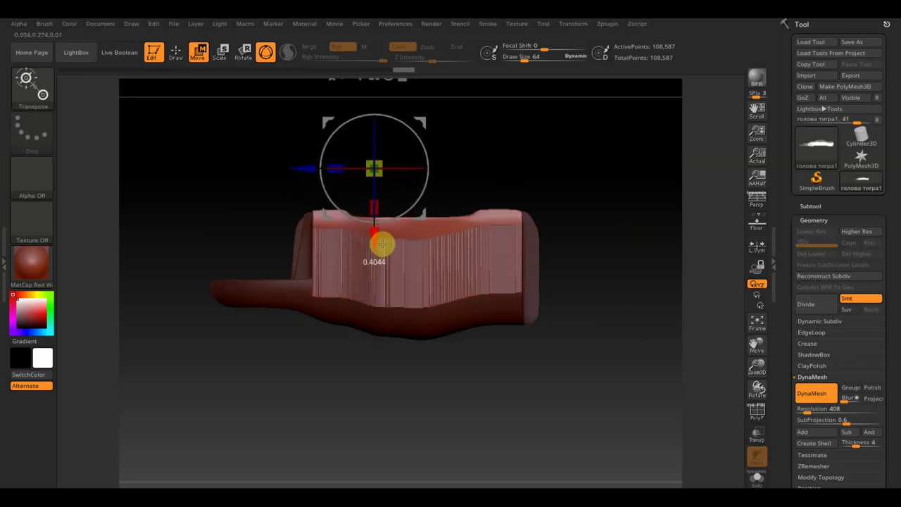
pyautogui.moveTo(572, 177)
pyautogui.keyDown('ctrl'); pyautogui.mouseDown()
pyautogui.moveTo(602, 213)
pyautogui.moveTo(597, 352)
pyautogui.mouseUp(); pyautogui.keyUp('ctrl')
pyautogui.hotkey('ctrl', 'z')
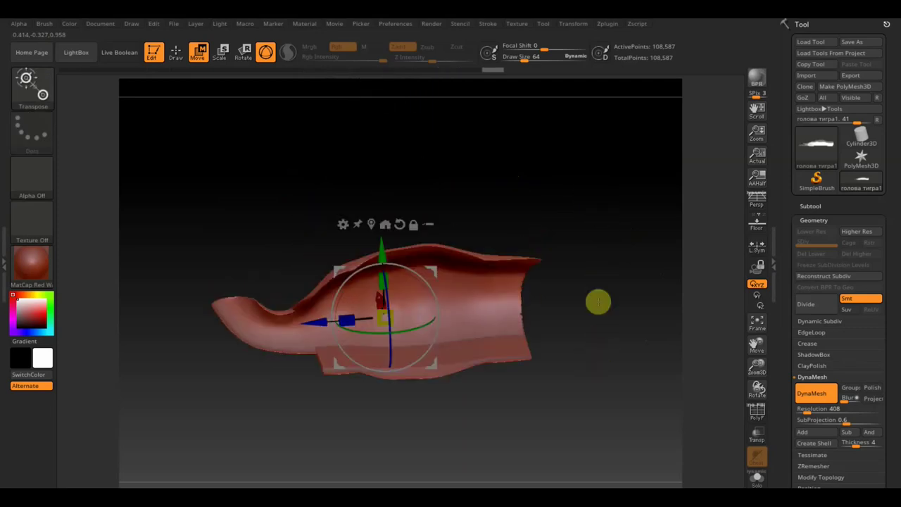
pyautogui.keyDown('ctrl'); pyautogui.moveTo(593, 239); pyautogui.dragTo(647, 350); pyautogui.keyUp('ctrl')
pyautogui.moveTo(613, 302)
pyautogui.mouseDown()
pyautogui.moveTo(648, 296)
pyautogui.moveTo(642, 277)
pyautogui.mouseUp()
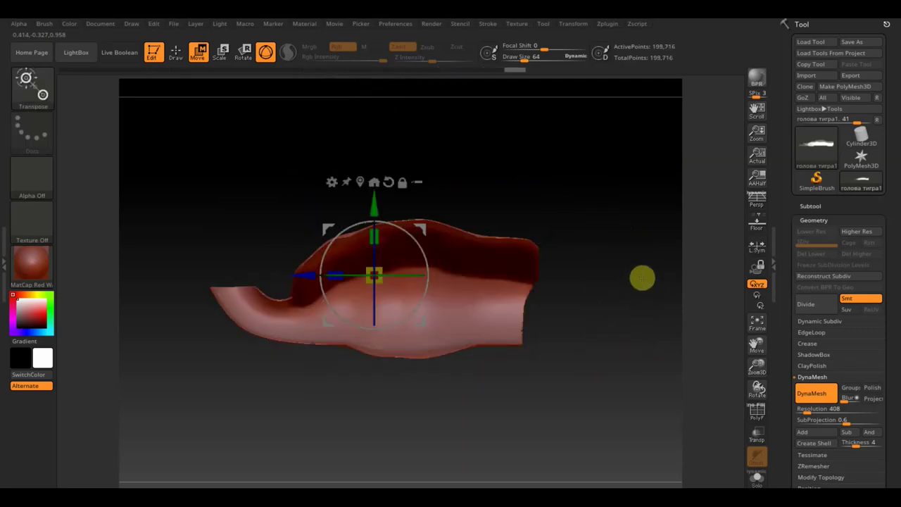
# Enlarge the Draw brush to size 182 and smooth the new lower band into the body
pyautogui.click(176, 53)
pyautogui.moveTo(569, 228); pyautogui.dragTo(597, 288)
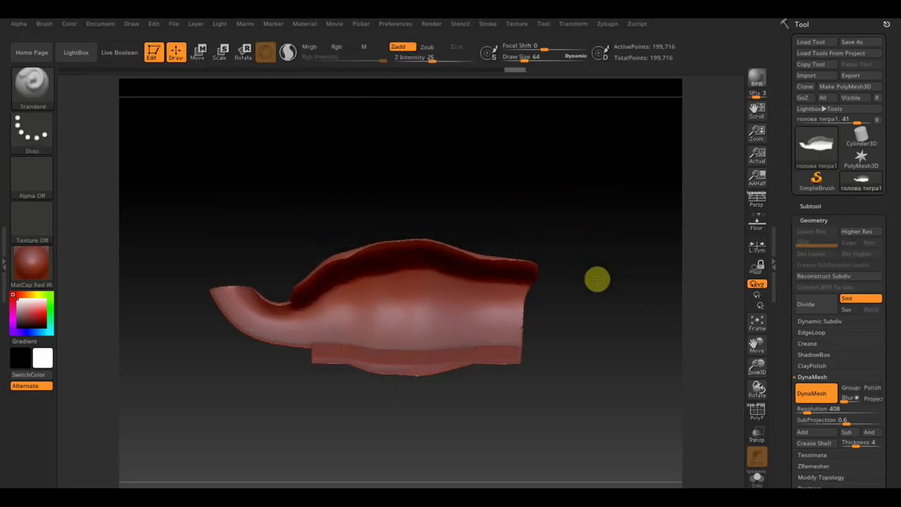
pyautogui.moveTo(523, 56); pyautogui.dragTo(538, 57)
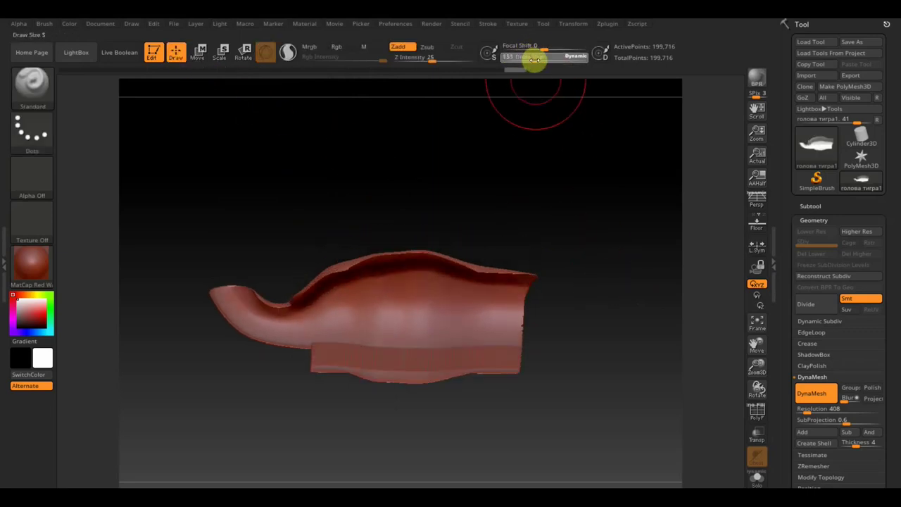
pyautogui.moveTo(456, 367)
pyautogui.keyDown('shift'); pyautogui.mouseDown()
pyautogui.moveTo(426, 354)
pyautogui.moveTo(338, 346)
pyautogui.mouseUp(); pyautogui.keyUp('shift')
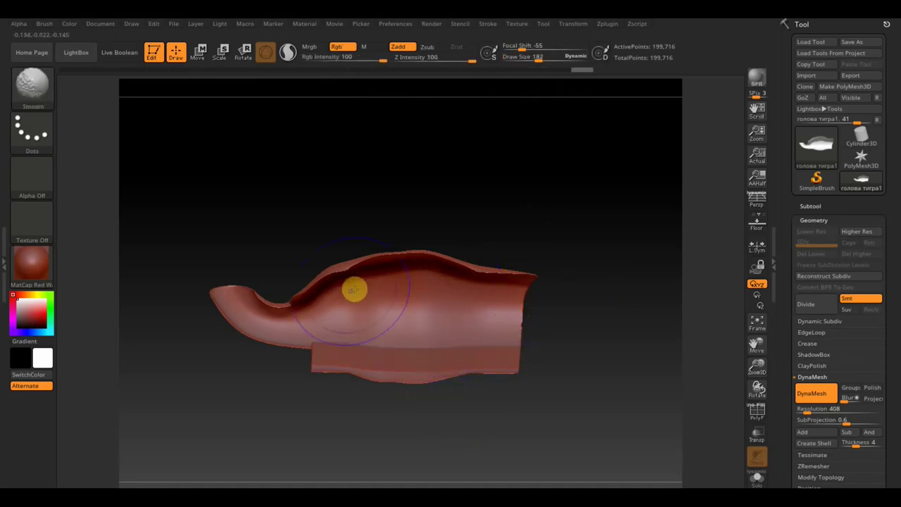
pyautogui.moveTo(646, 372)
pyautogui.mouseDown()
pyautogui.moveTo(607, 324)
pyautogui.moveTo(644, 330)
pyautogui.moveTo(612, 328)
pyautogui.moveTo(634, 342)
pyautogui.moveTo(418, 365)
pyautogui.mouseUp()
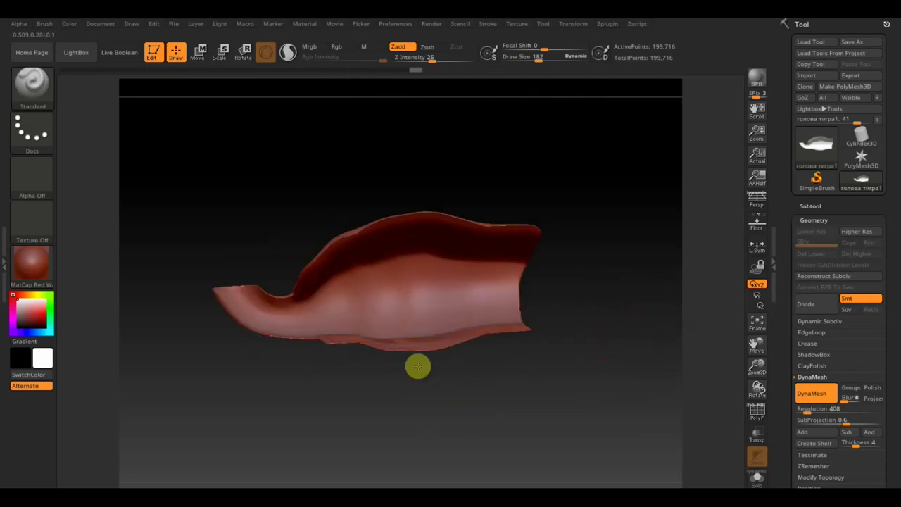
pyautogui.moveTo(304, 325)
pyautogui.mouseDown()
pyautogui.moveTo(274, 397)
pyautogui.moveTo(296, 401)
pyautogui.mouseUp()
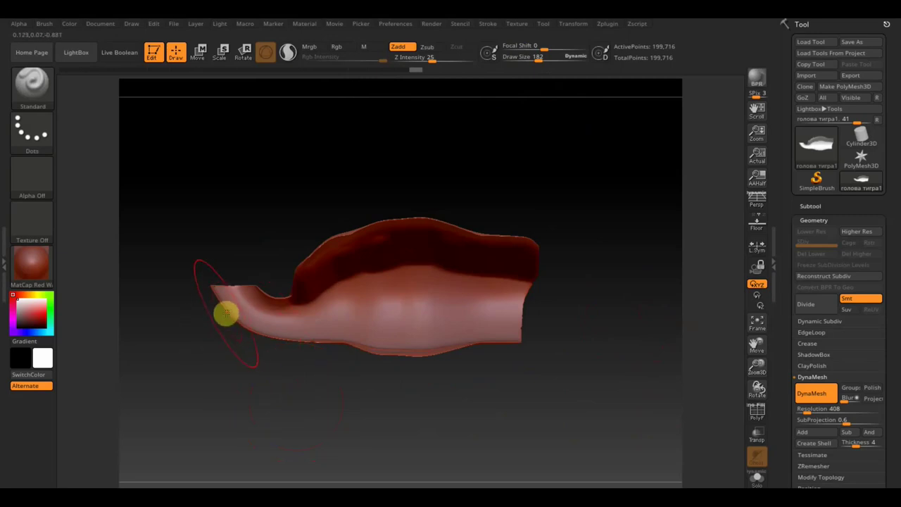
# Bend the mesh's left tip into a raised, wider lip with the Move Topologic brush
pyautogui.click(32, 88)
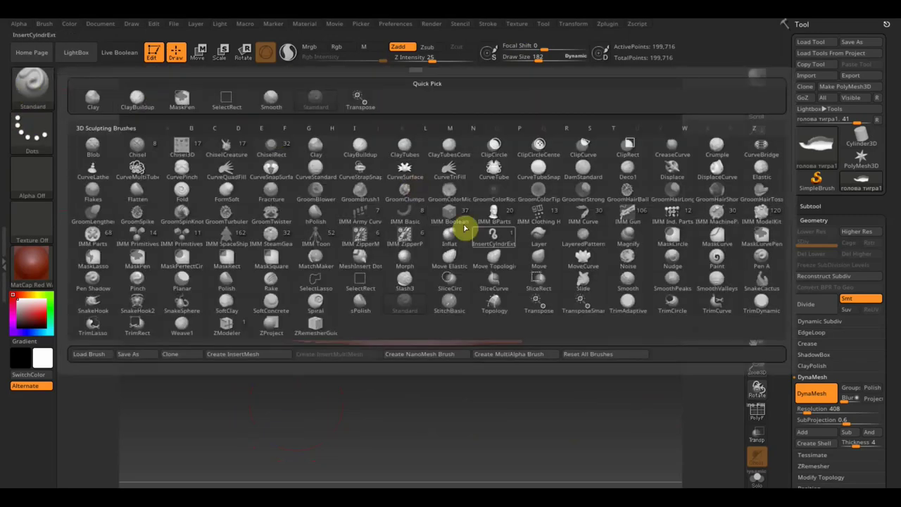
pyautogui.click(493, 255)
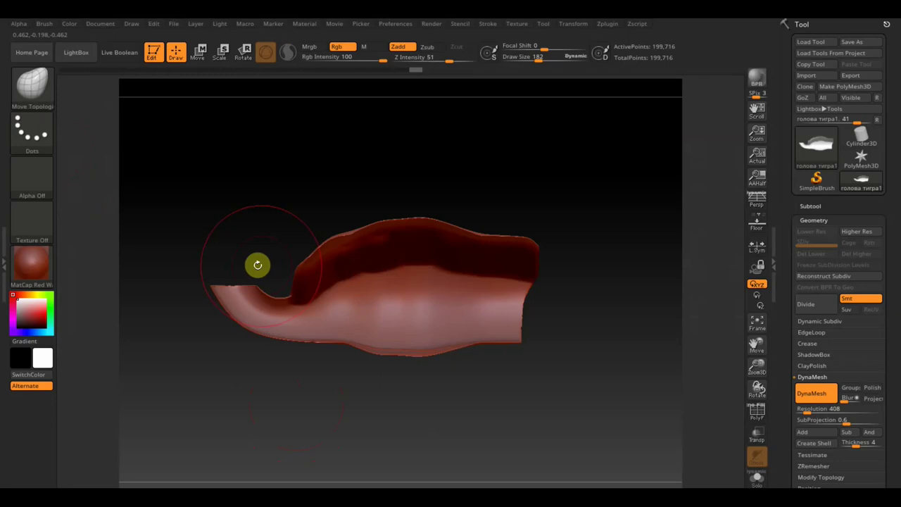
pyautogui.moveTo(261, 278); pyautogui.dragTo(267, 256)
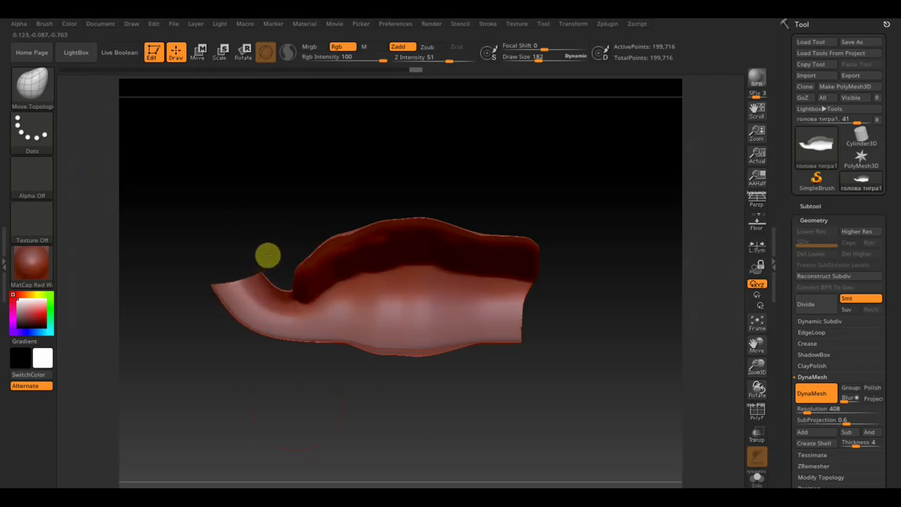
pyautogui.moveTo(242, 287)
pyautogui.mouseDown()
pyautogui.moveTo(212, 290)
pyautogui.moveTo(213, 326)
pyautogui.moveTo(203, 333)
pyautogui.moveTo(243, 352)
pyautogui.mouseUp()
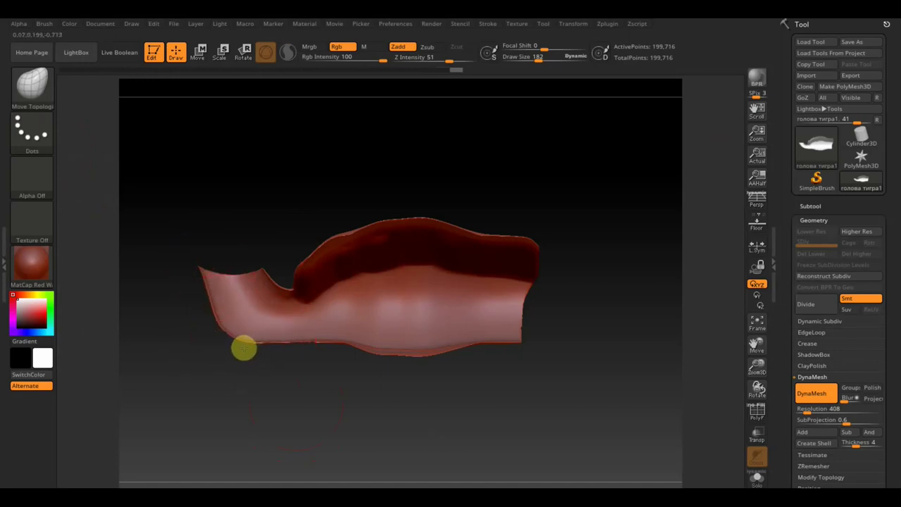
pyautogui.moveTo(264, 285)
pyautogui.mouseDown()
pyautogui.moveTo(288, 272)
pyautogui.moveTo(286, 260)
pyautogui.moveTo(303, 275)
pyautogui.mouseUp()
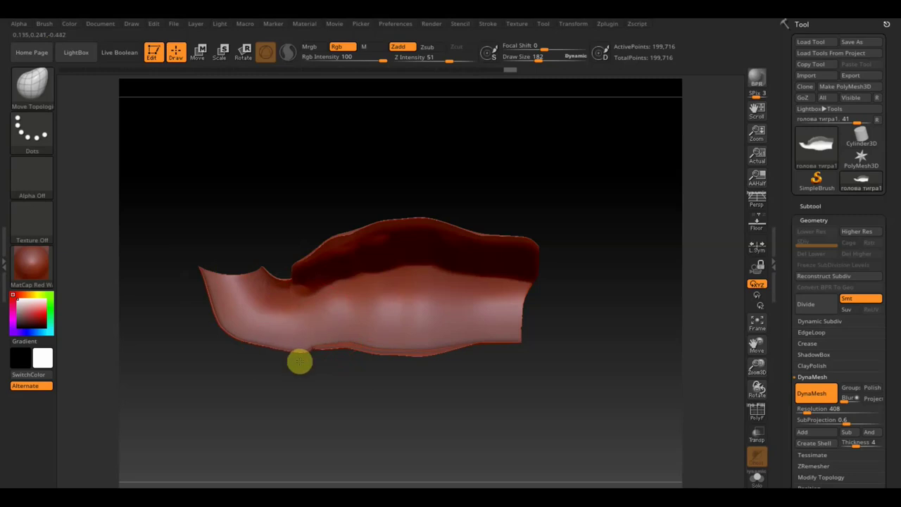
pyautogui.moveTo(505, 384)
pyautogui.mouseDown()
pyautogui.moveTo(502, 413)
pyautogui.moveTo(510, 399)
pyautogui.moveTo(496, 411)
pyautogui.mouseUp()
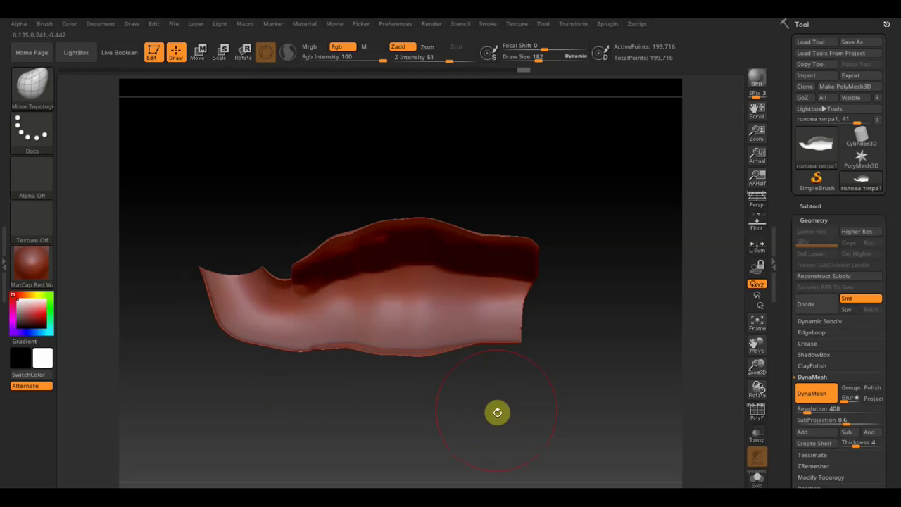
# Append a Sphere3D as a new subtool and make it active
pyautogui.click(811, 205)
pyautogui.click(855, 473)
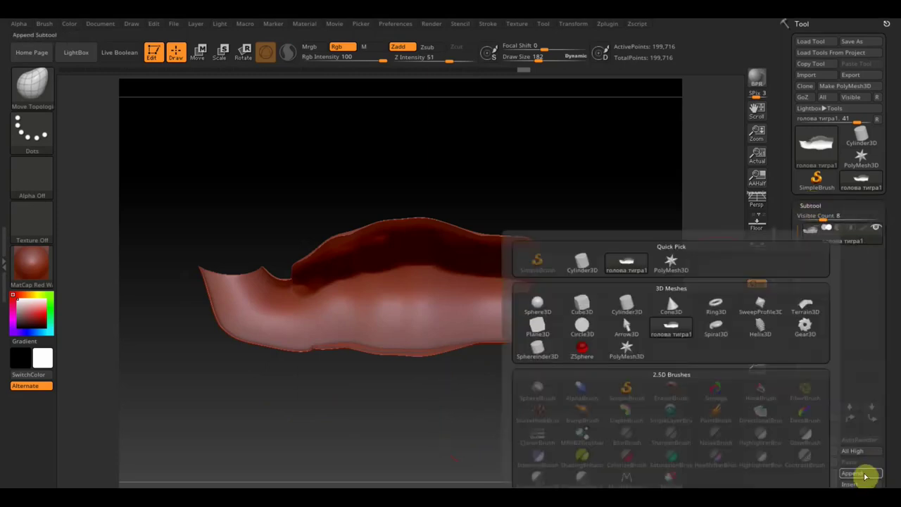
pyautogui.click(861, 469)
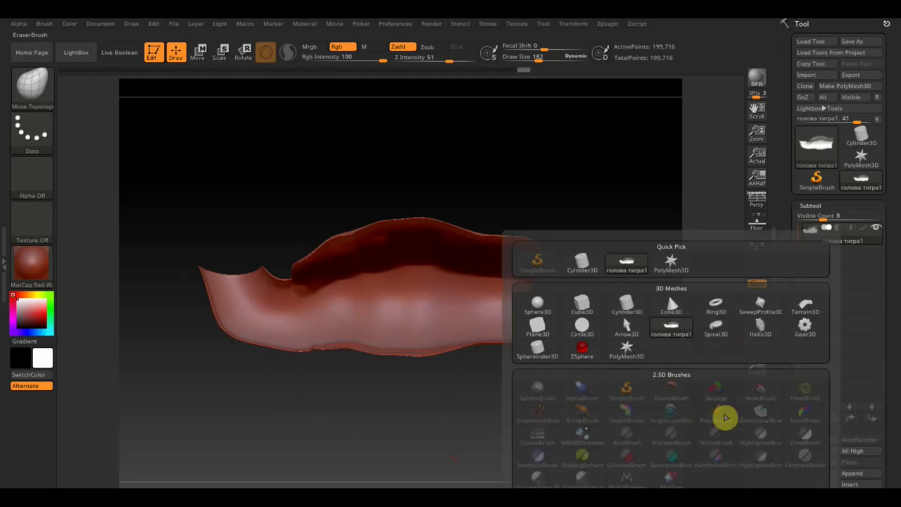
pyautogui.click(540, 302)
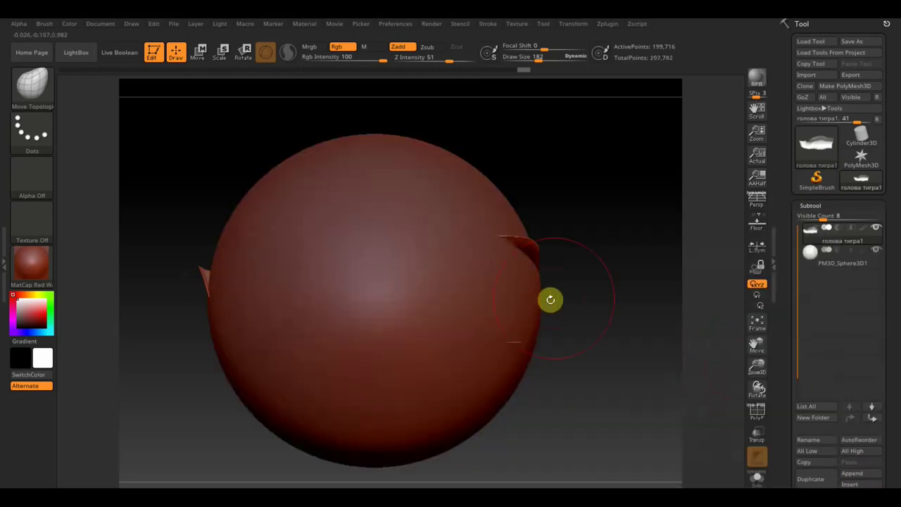
pyautogui.keyDown('alt'); pyautogui.click(389, 191); pyautogui.keyUp('alt')
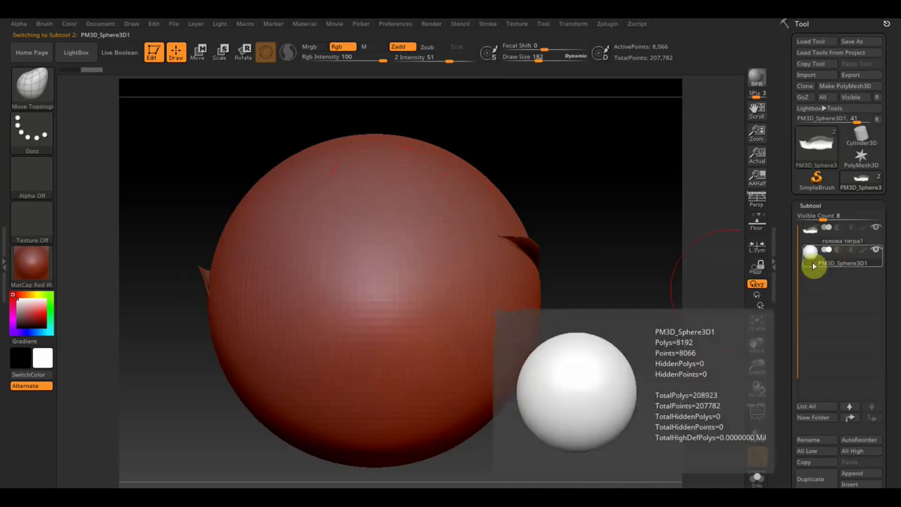
# Shrink the sphere, move it right along X beside the mesh, and stretch it into a tall oval
pyautogui.click(203, 56)
pyautogui.moveTo(380, 306); pyautogui.dragTo(296, 204)
pyautogui.moveTo(450, 363); pyautogui.dragTo(551, 410)
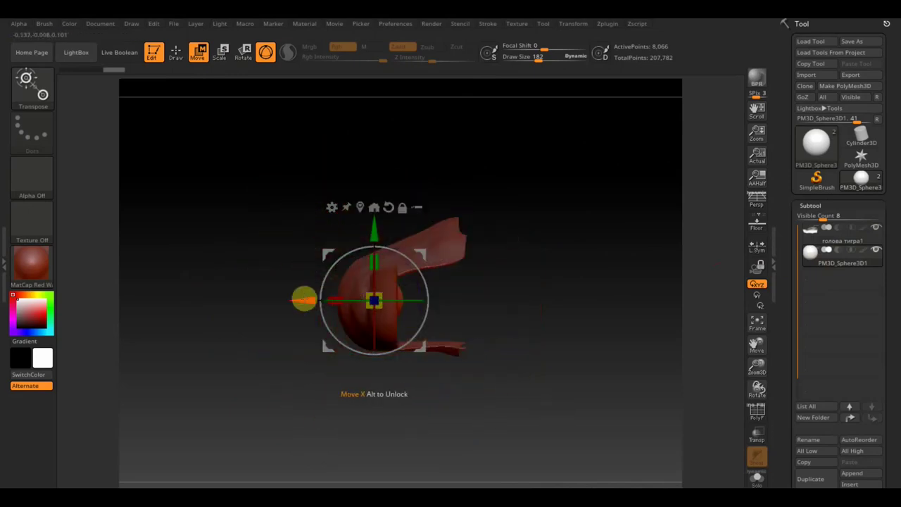
pyautogui.moveTo(304, 299); pyautogui.dragTo(530, 310)
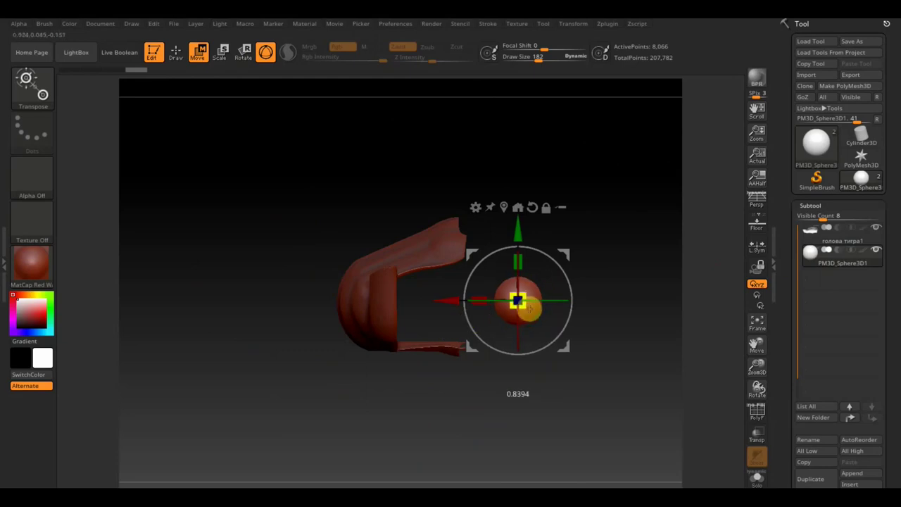
pyautogui.moveTo(517, 261); pyautogui.dragTo(520, 229)
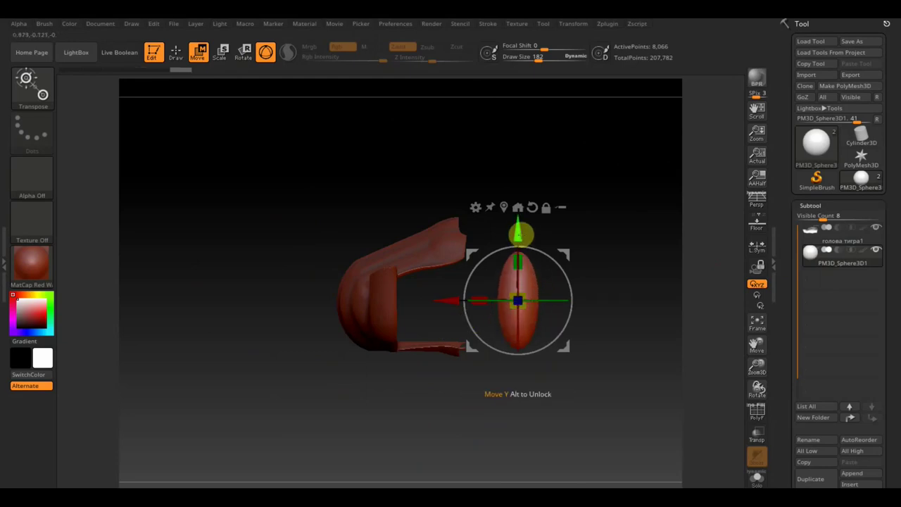
pyautogui.click(176, 53)
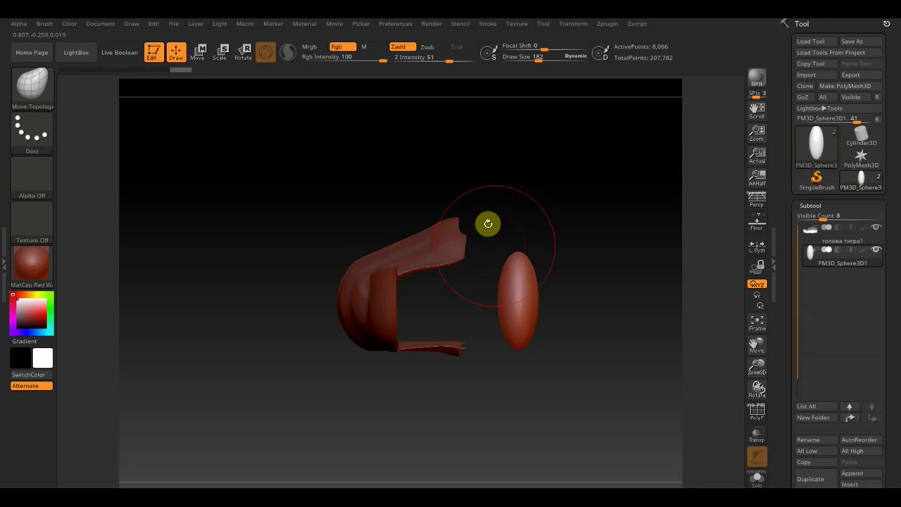
# With the Move brush, bend the oval's top toward the body and flare its lower end into a broad foot
pyautogui.moveTo(515, 257); pyautogui.dragTo(448, 251)
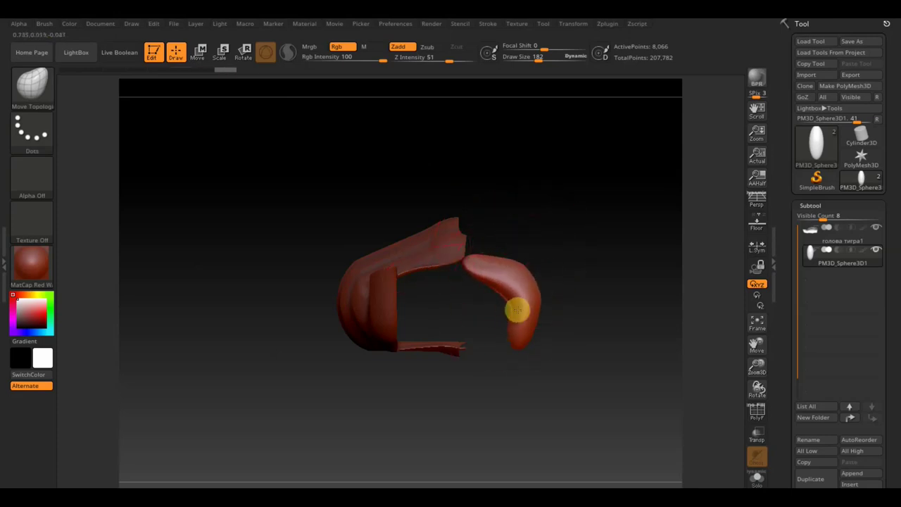
pyautogui.moveTo(535, 324); pyautogui.dragTo(614, 355)
pyautogui.moveTo(543, 345); pyautogui.dragTo(497, 342)
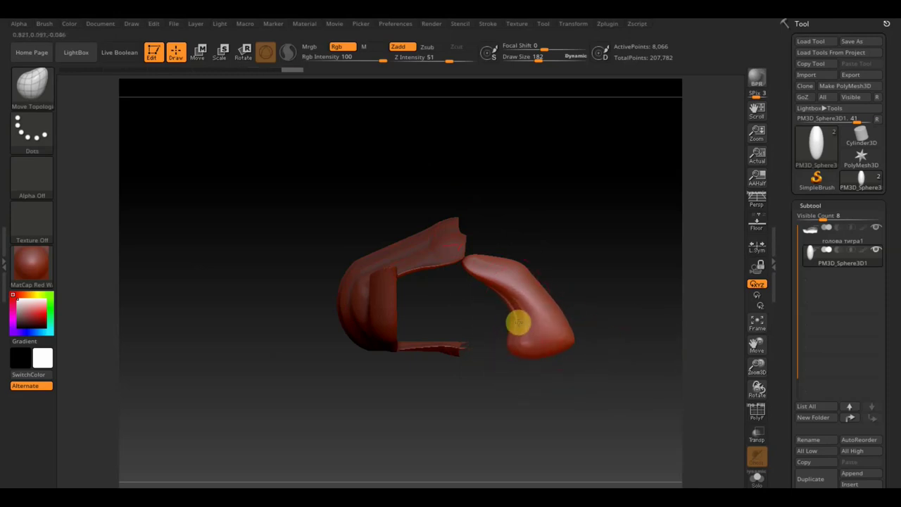
pyautogui.moveTo(530, 272)
pyautogui.mouseDown()
pyautogui.moveTo(533, 242)
pyautogui.moveTo(528, 350)
pyautogui.moveTo(575, 434)
pyautogui.mouseUp()
pyautogui.moveTo(580, 354)
pyautogui.mouseDown()
pyautogui.moveTo(614, 354)
pyautogui.moveTo(641, 412)
pyautogui.mouseUp()
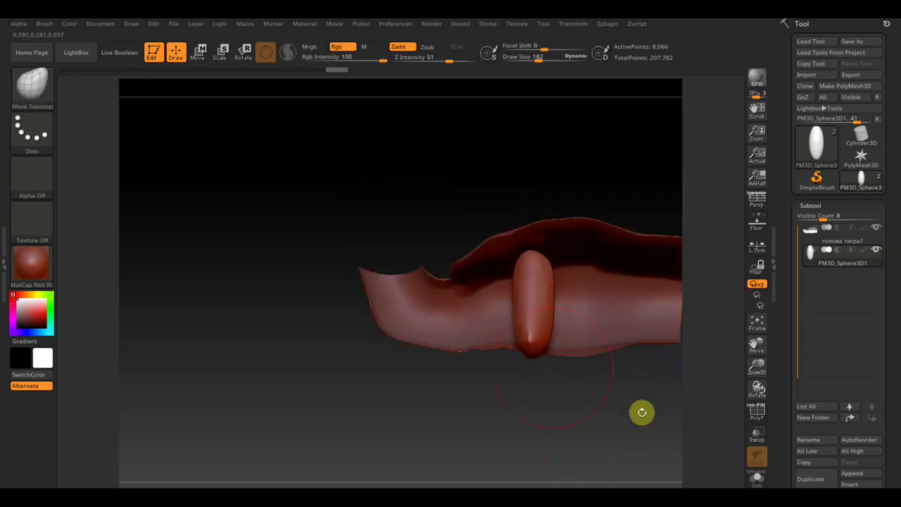
pyautogui.moveTo(516, 338); pyautogui.dragTo(460, 350)
pyautogui.moveTo(535, 333)
pyautogui.mouseDown()
pyautogui.moveTo(604, 357)
pyautogui.moveTo(595, 394)
pyautogui.moveTo(626, 406)
pyautogui.mouseUp()
pyautogui.moveTo(542, 279); pyautogui.dragTo(501, 276)
pyautogui.moveTo(545, 384)
pyautogui.mouseDown()
pyautogui.moveTo(520, 418)
pyautogui.moveTo(482, 410)
pyautogui.moveTo(542, 416)
pyautogui.moveTo(615, 458)
pyautogui.moveTo(653, 450)
pyautogui.moveTo(554, 483)
pyautogui.moveTo(602, 449)
pyautogui.moveTo(605, 425)
pyautogui.moveTo(546, 428)
pyautogui.mouseUp()
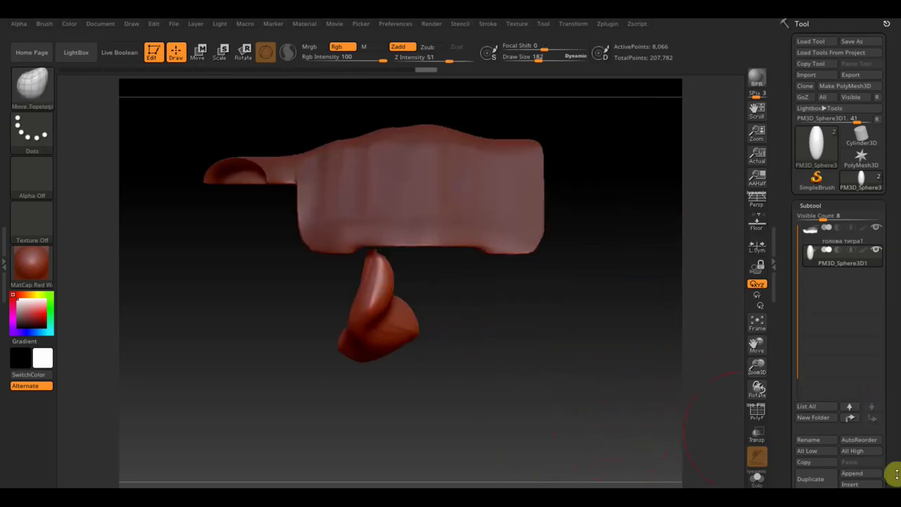
# Turn on DynaMesh for the sphere subtool at resolution 128 and smooth its lower part
pyautogui.scroll(-5, 896, 473)
pyautogui.click(825, 396)
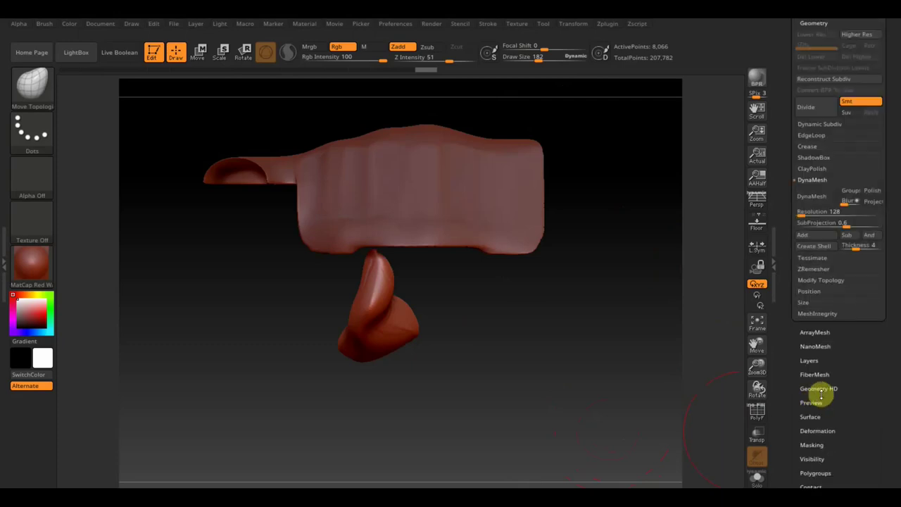
pyautogui.click(813, 197)
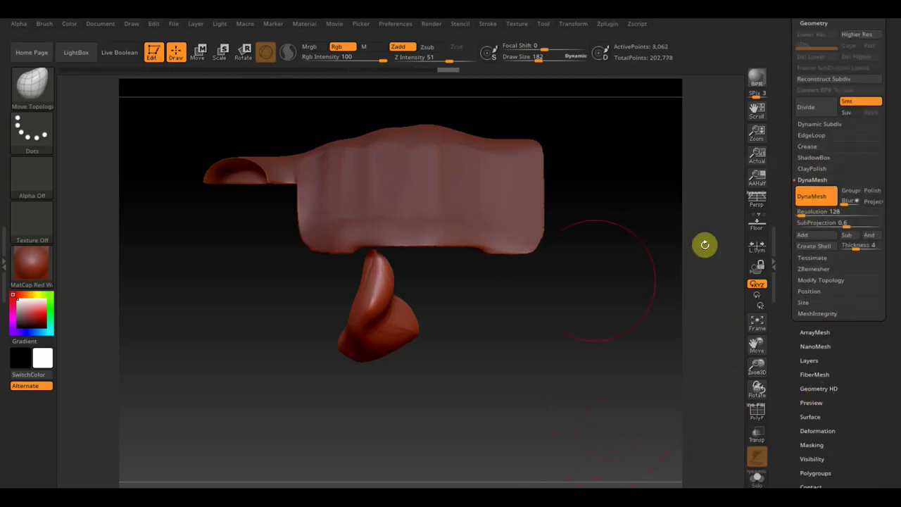
pyautogui.keyDown('shift'); pyautogui.moveTo(373, 291); pyautogui.dragTo(388, 292); pyautogui.keyUp('shift')
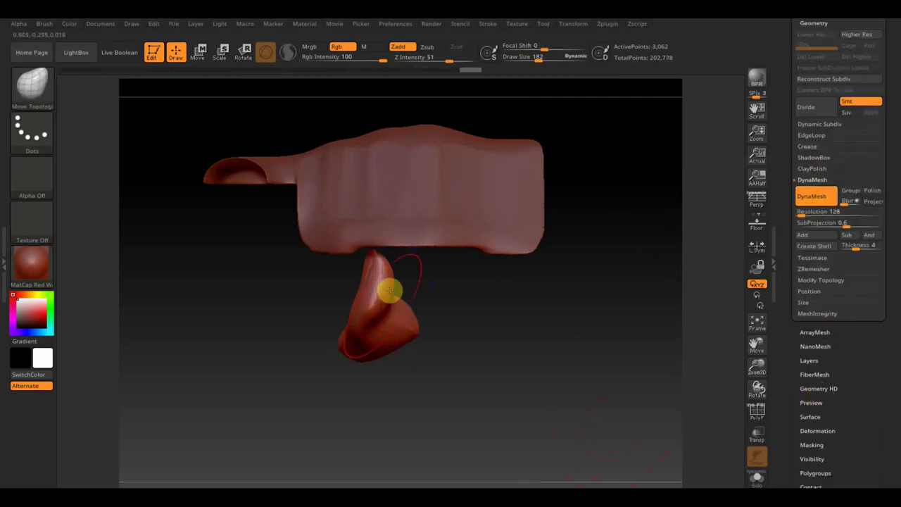
# Rotate, reposition and narrow the foot part with the gizmo so it sits against the body
pyautogui.click(198, 54)
pyautogui.moveTo(384, 224)
pyautogui.mouseDown()
pyautogui.moveTo(406, 225)
pyautogui.moveTo(388, 343)
pyautogui.moveTo(340, 354)
pyautogui.mouseUp()
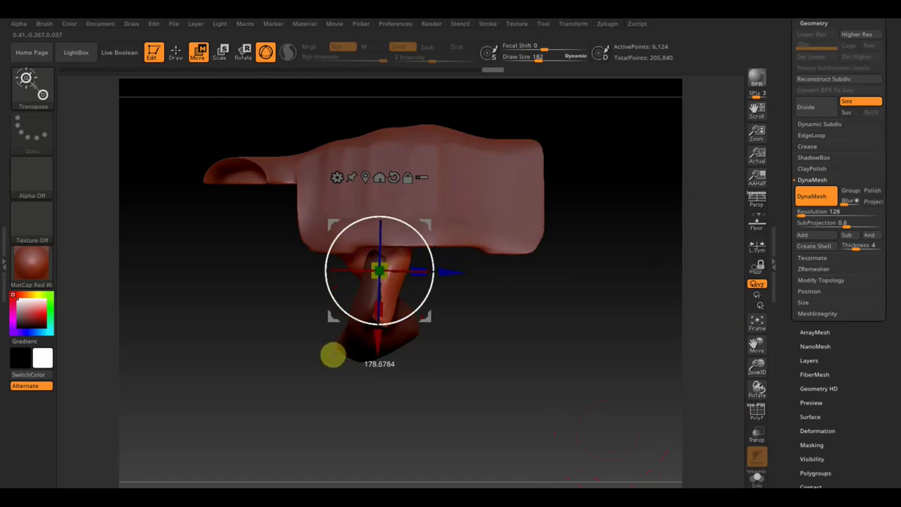
pyautogui.moveTo(482, 418)
pyautogui.mouseDown()
pyautogui.moveTo(563, 348)
pyautogui.moveTo(582, 356)
pyautogui.moveTo(571, 402)
pyautogui.moveTo(553, 283)
pyautogui.moveTo(618, 446)
pyautogui.moveTo(549, 472)
pyautogui.mouseUp()
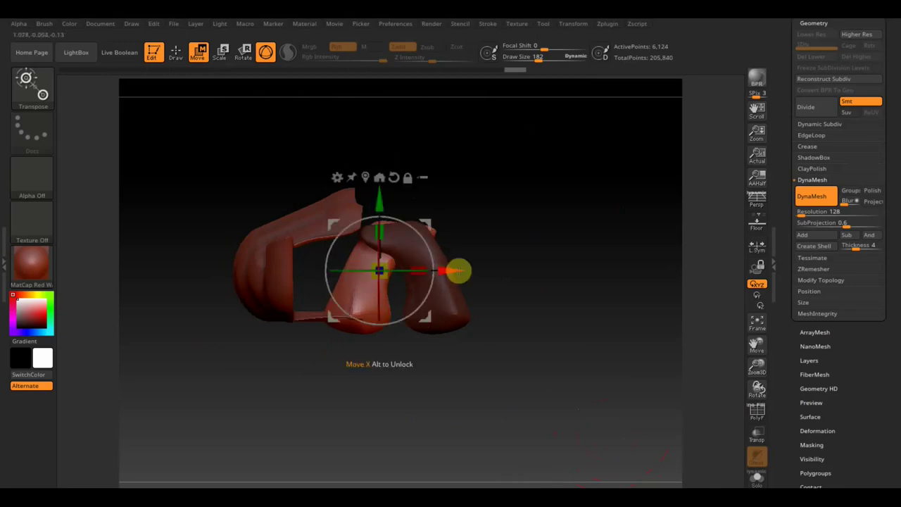
pyautogui.moveTo(457, 271); pyautogui.dragTo(429, 270)
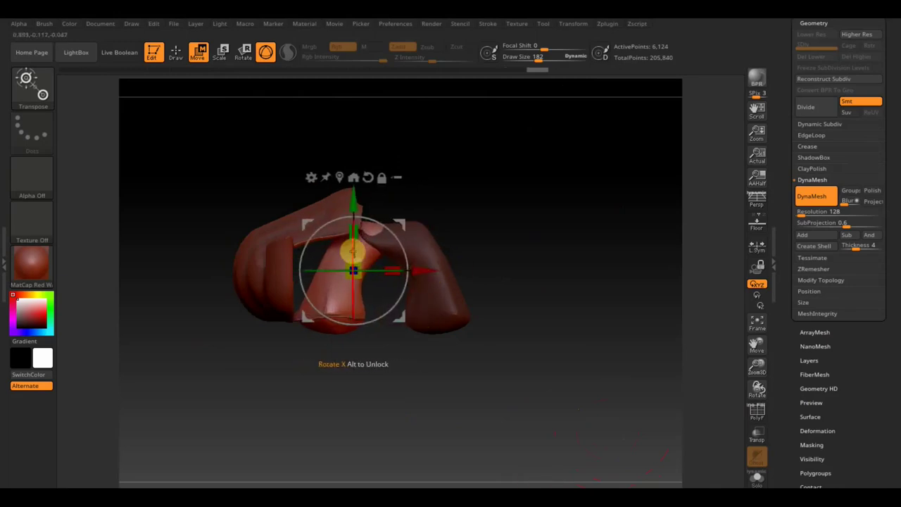
pyautogui.moveTo(352, 250); pyautogui.dragTo(352, 259)
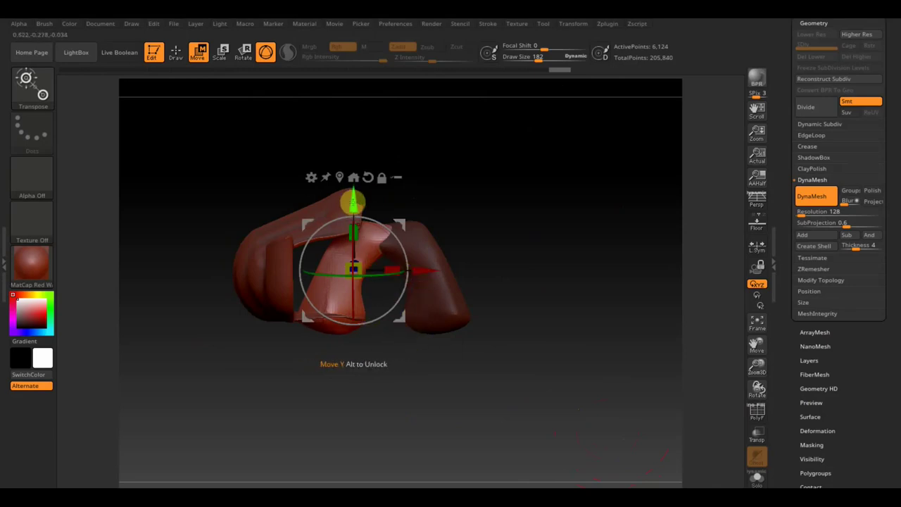
pyautogui.moveTo(352, 200); pyautogui.dragTo(357, 206)
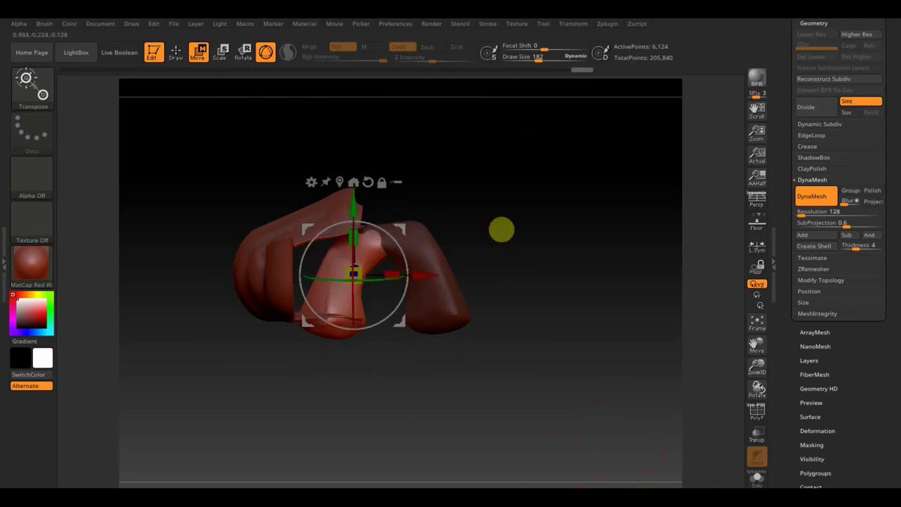
pyautogui.keyDown('ctrl'); pyautogui.moveTo(500, 227); pyautogui.dragTo(571, 299); pyautogui.keyUp('ctrl')
pyautogui.keyDown('ctrl'); pyautogui.moveTo(547, 202); pyautogui.dragTo(581, 320); pyautogui.keyUp('ctrl')
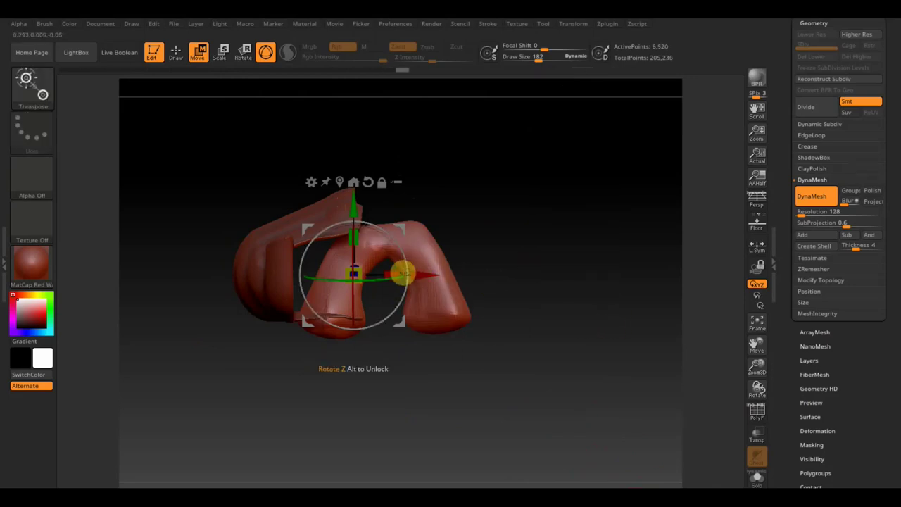
pyautogui.moveTo(356, 273); pyautogui.dragTo(332, 258)
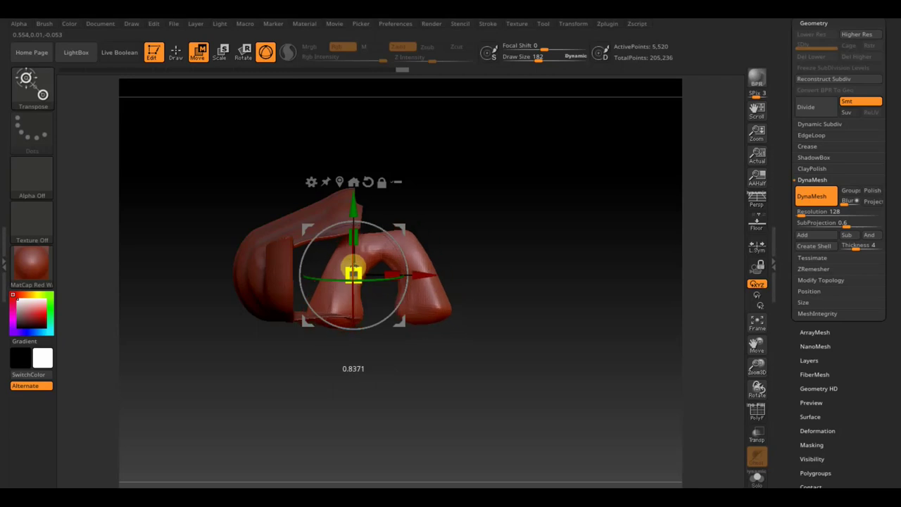
pyautogui.moveTo(404, 270)
pyautogui.mouseDown()
pyautogui.moveTo(414, 276)
pyautogui.moveTo(369, 275)
pyautogui.mouseUp()
pyautogui.moveTo(422, 302)
pyautogui.mouseDown()
pyautogui.moveTo(390, 347)
pyautogui.moveTo(528, 356)
pyautogui.mouseUp()
pyautogui.moveTo(369, 268); pyautogui.dragTo(295, 283)
pyautogui.moveTo(338, 395)
pyautogui.mouseDown()
pyautogui.moveTo(352, 410)
pyautogui.moveTo(335, 412)
pyautogui.moveTo(346, 412)
pyautogui.mouseUp()
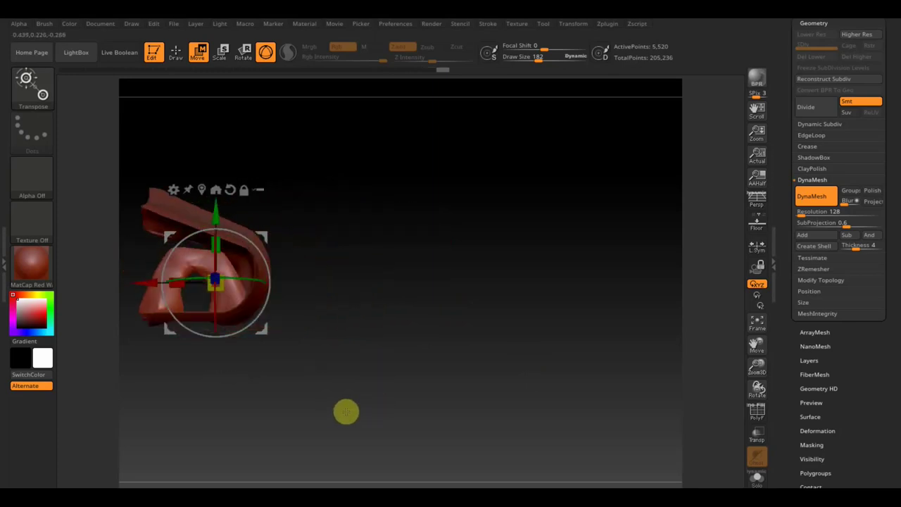
# Sculpt the leg longer, widen its opening and pull its bottom down and right
pyautogui.click(176, 53)
pyautogui.moveTo(368, 263)
pyautogui.mouseDown()
pyautogui.moveTo(391, 312)
pyautogui.moveTo(535, 314)
pyautogui.moveTo(567, 371)
pyautogui.mouseUp()
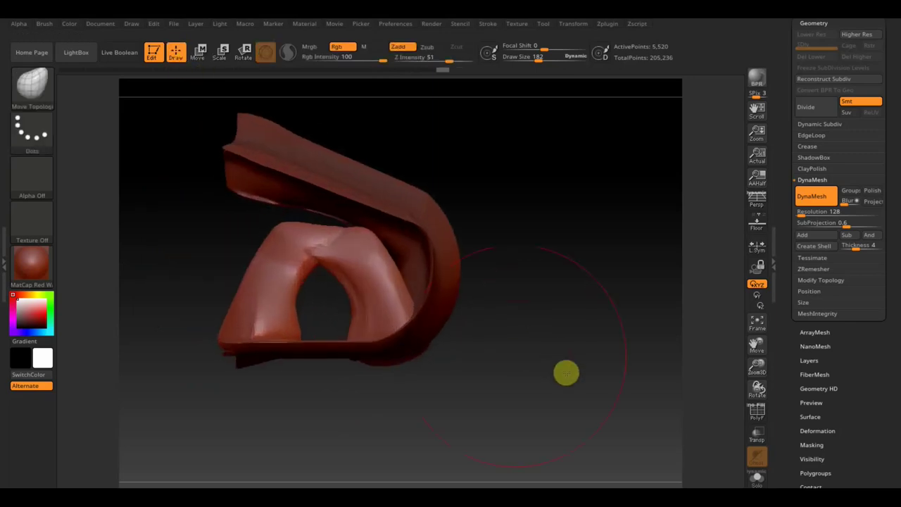
pyautogui.moveTo(296, 233); pyautogui.dragTo(267, 187)
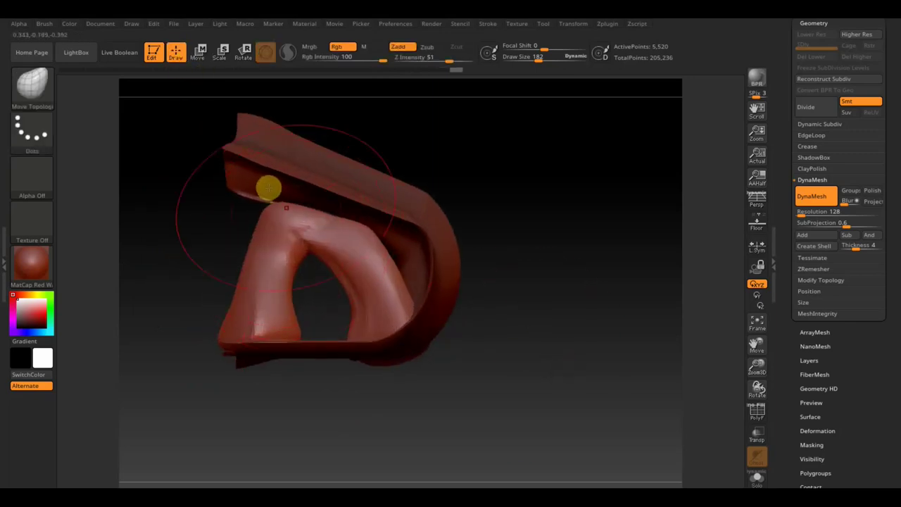
pyautogui.moveTo(291, 262)
pyautogui.mouseDown()
pyautogui.moveTo(249, 256)
pyautogui.moveTo(344, 287)
pyautogui.moveTo(378, 284)
pyautogui.mouseUp()
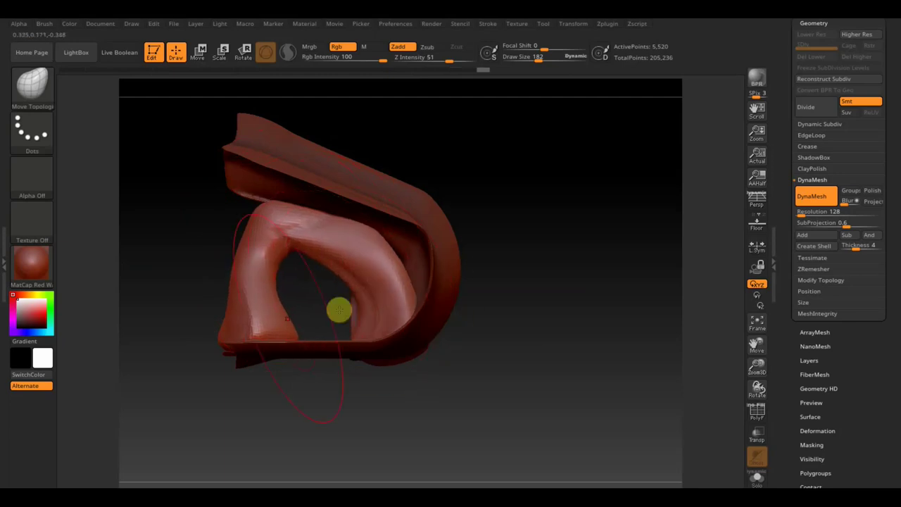
pyautogui.moveTo(636, 307); pyautogui.dragTo(659, 336)
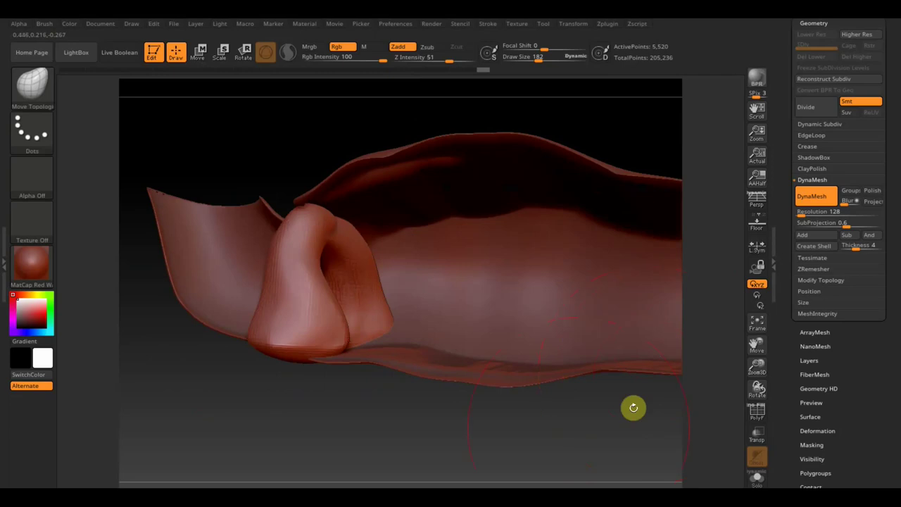
pyautogui.moveTo(633, 408); pyautogui.dragTo(556, 469)
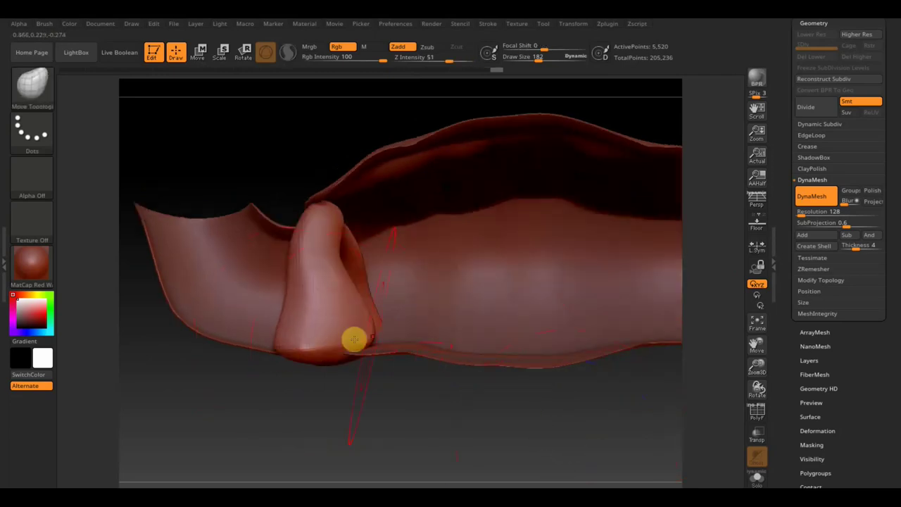
pyautogui.moveTo(354, 338); pyautogui.dragTo(367, 357)
pyautogui.moveTo(453, 432)
pyautogui.mouseDown()
pyautogui.moveTo(468, 432)
pyautogui.moveTo(458, 442)
pyautogui.moveTo(469, 413)
pyautogui.moveTo(456, 425)
pyautogui.moveTo(497, 441)
pyautogui.moveTo(487, 440)
pyautogui.moveTo(525, 436)
pyautogui.moveTo(456, 416)
pyautogui.moveTo(523, 409)
pyautogui.mouseUp()
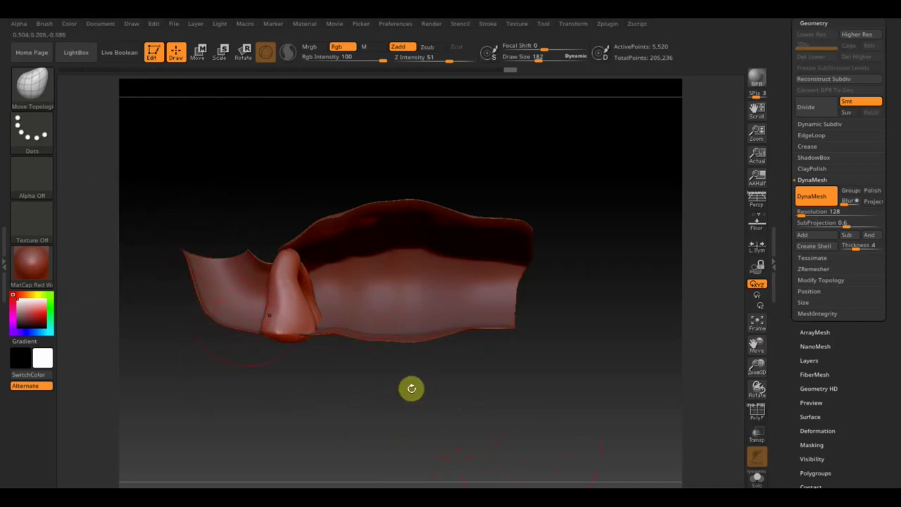
pyautogui.moveTo(475, 399)
pyautogui.mouseDown()
pyautogui.moveTo(549, 382)
pyautogui.moveTo(537, 378)
pyautogui.moveTo(551, 404)
pyautogui.moveTo(531, 403)
pyautogui.mouseUp()
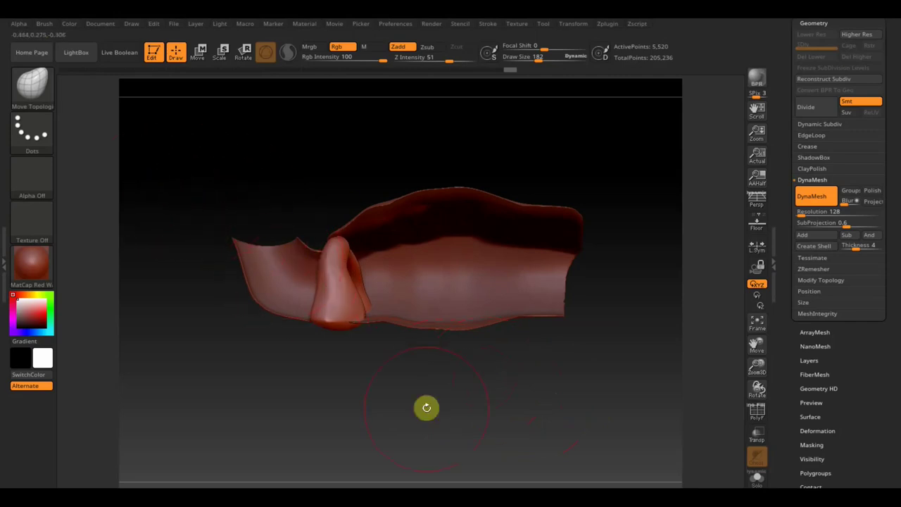
pyautogui.moveTo(478, 412); pyautogui.dragTo(468, 415)
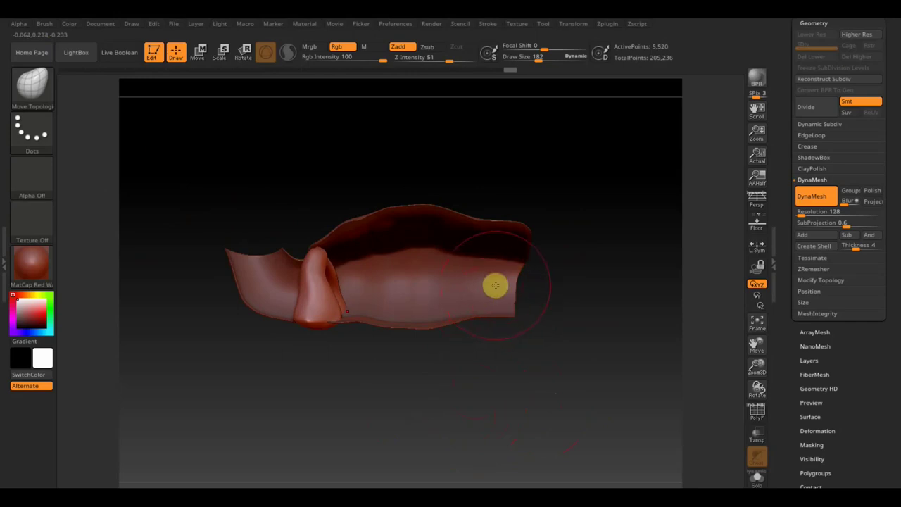
# Select the голова тигра1 subtool and load the Jronn_RockDamage05 brush from the 18 Zbrush Sculpted Rock Brushes set
pyautogui.scroll(5, 899, 148)
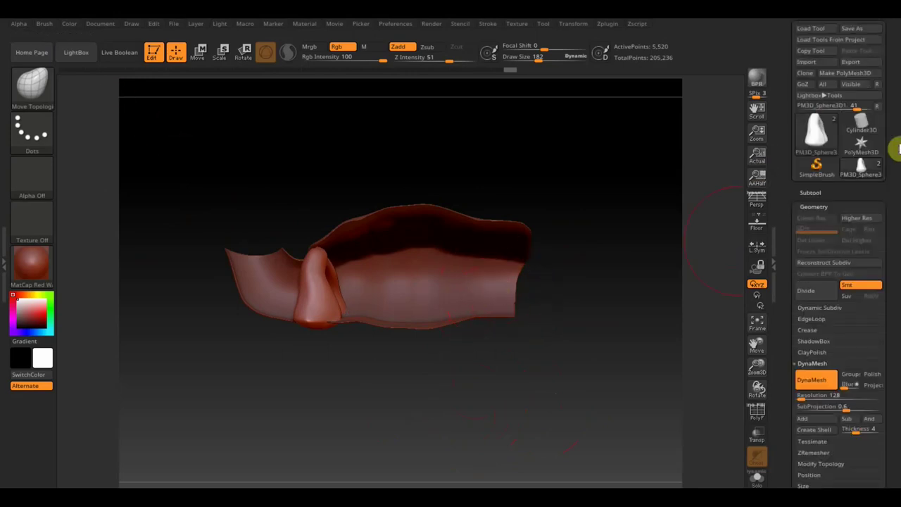
pyautogui.click(803, 196)
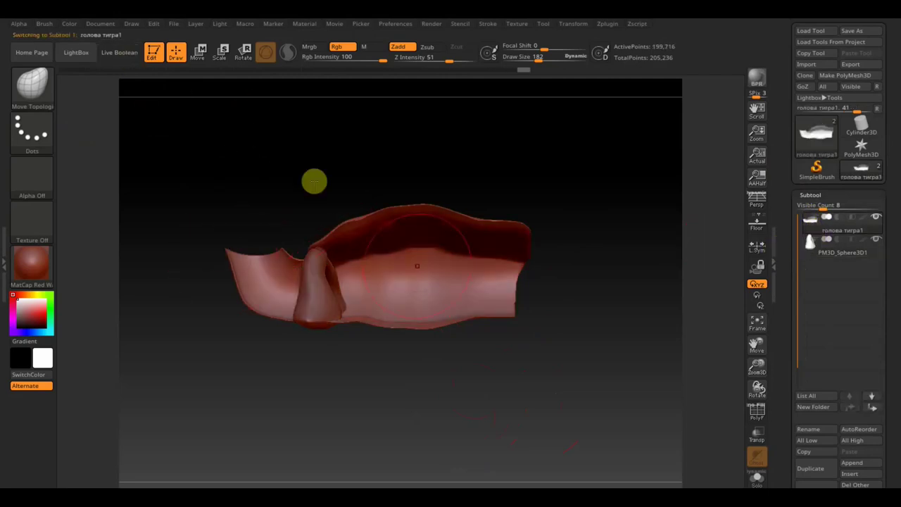
pyautogui.click(34, 89)
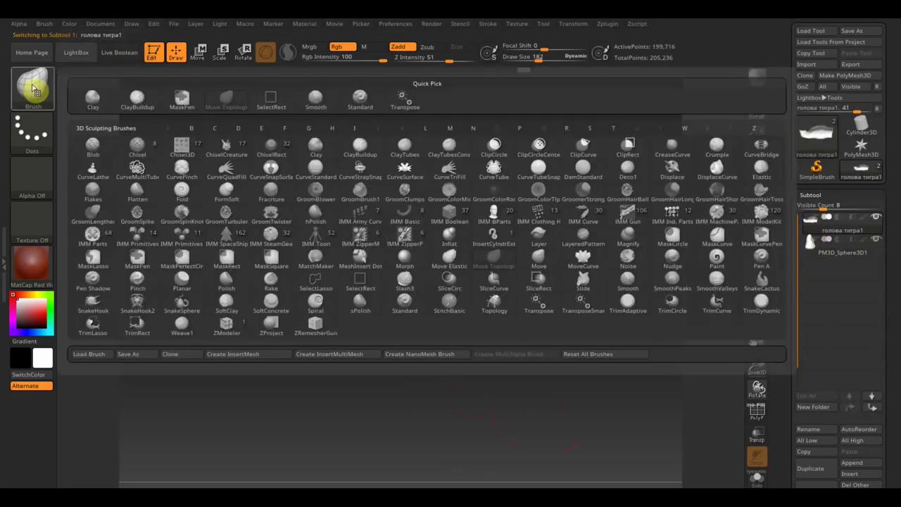
pyautogui.click(90, 356)
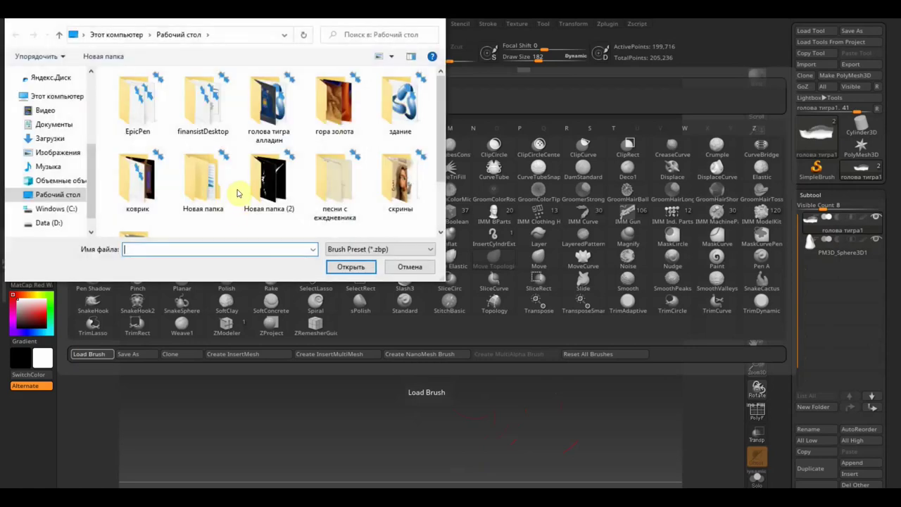
pyautogui.click(214, 193)
pyautogui.scroll(-1, 331, 190)
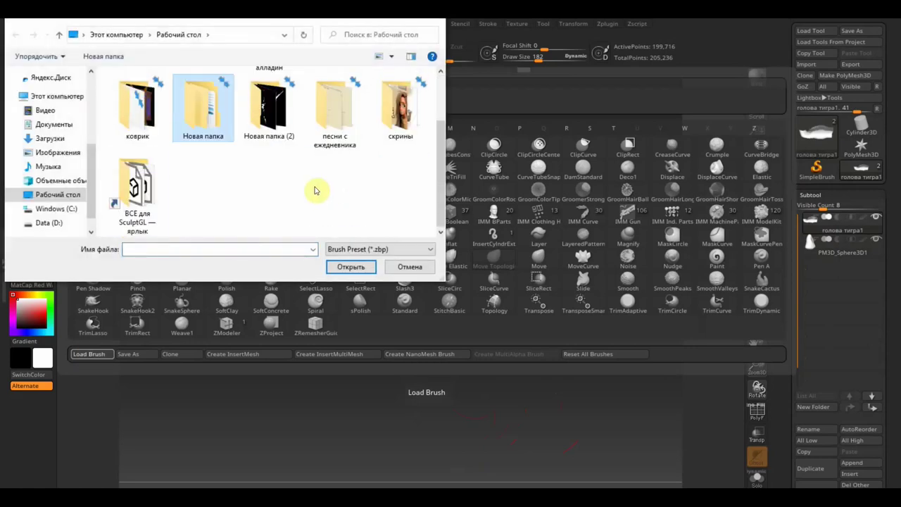
pyautogui.doubleClick(137, 189)
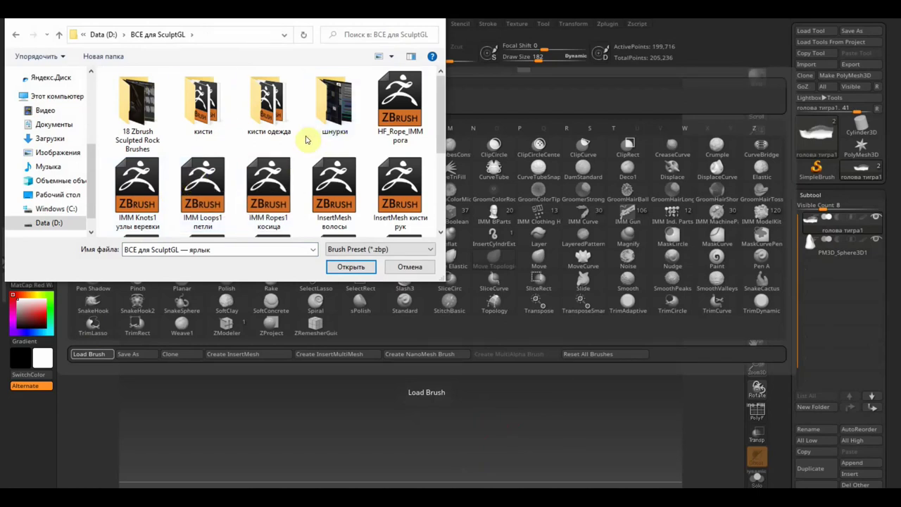
pyautogui.doubleClick(137, 109)
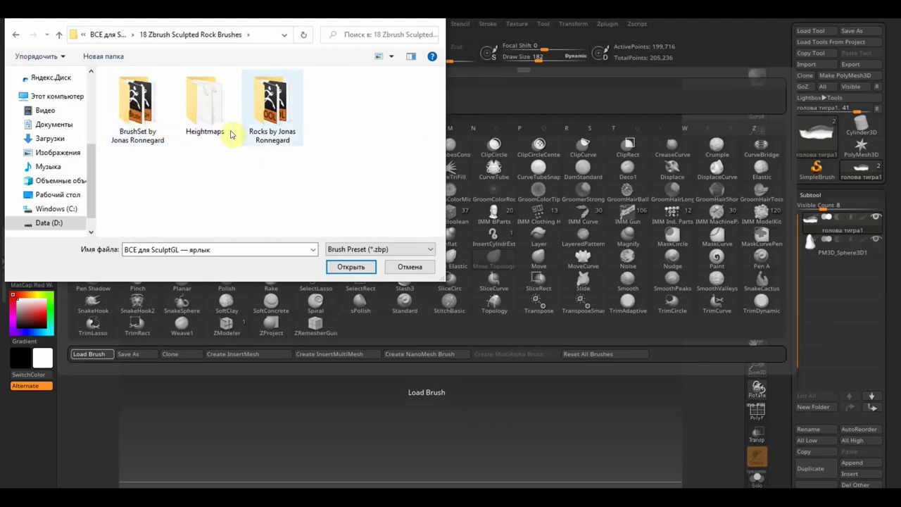
pyautogui.doubleClick(138, 105)
pyautogui.scroll(-2, 176, 176)
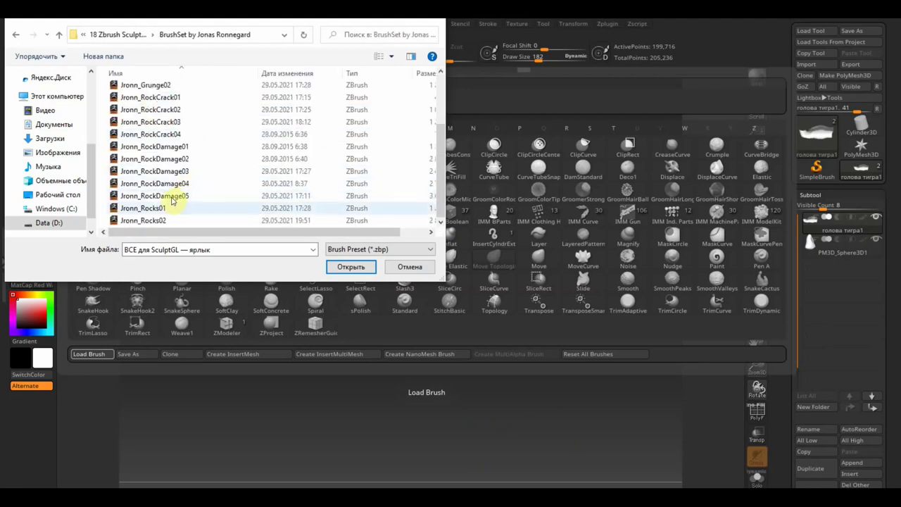
pyautogui.doubleClick(159, 195)
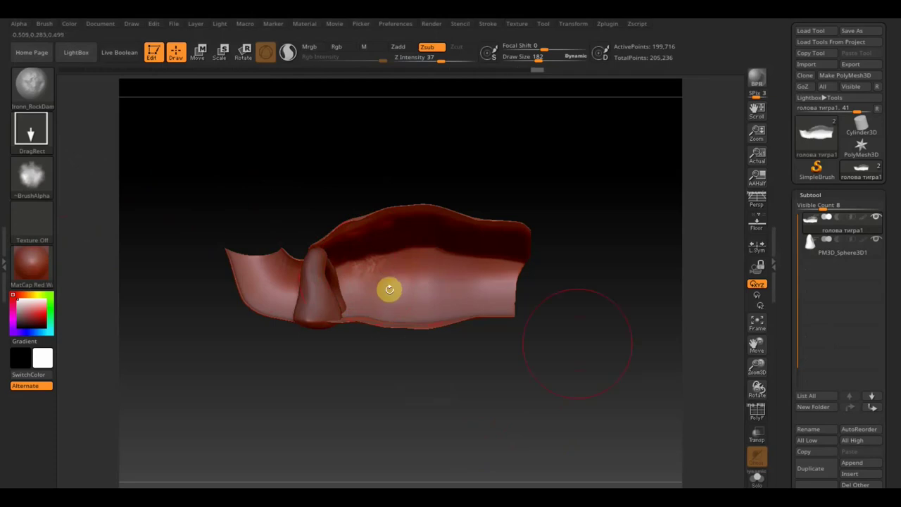
# Zoom in on the body's side and stamp carved rock damage with the RockDamage brush
pyautogui.moveTo(606, 318)
pyautogui.keyDown('alt'); pyautogui.mouseDown()
pyautogui.moveTo(655, 455)
pyautogui.moveTo(635, 418)
pyautogui.moveTo(619, 429)
pyautogui.moveTo(563, 386)
pyautogui.mouseUp(); pyautogui.keyUp('alt')
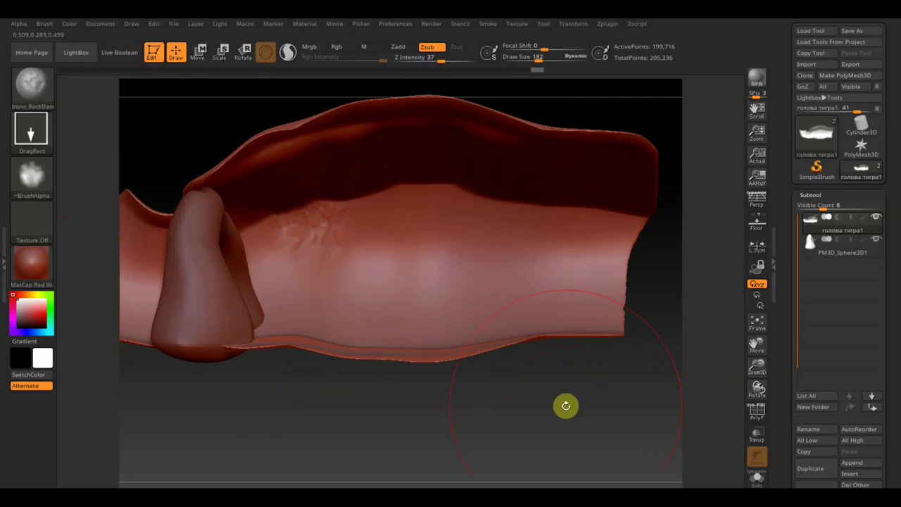
pyautogui.press('ctrl')
pyautogui.press('alt')
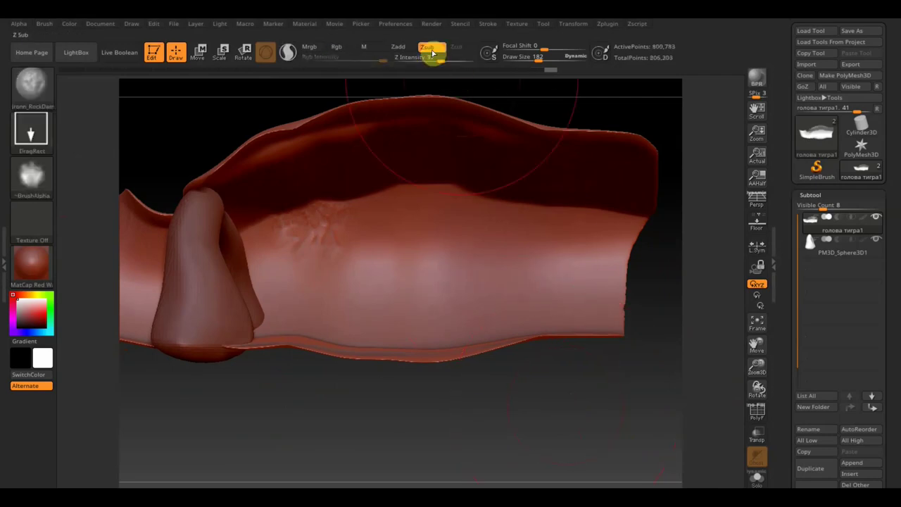
pyautogui.moveTo(297, 214); pyautogui.dragTo(340, 273)
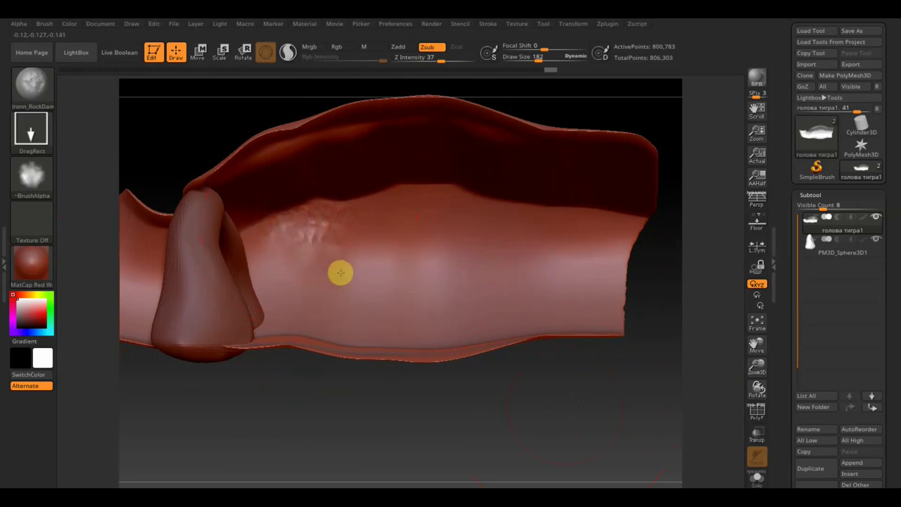
# Switch to Zadd at Z Intensity 64 and stamp raised rock damage near the nose piece and top edge
pyautogui.click(398, 47)
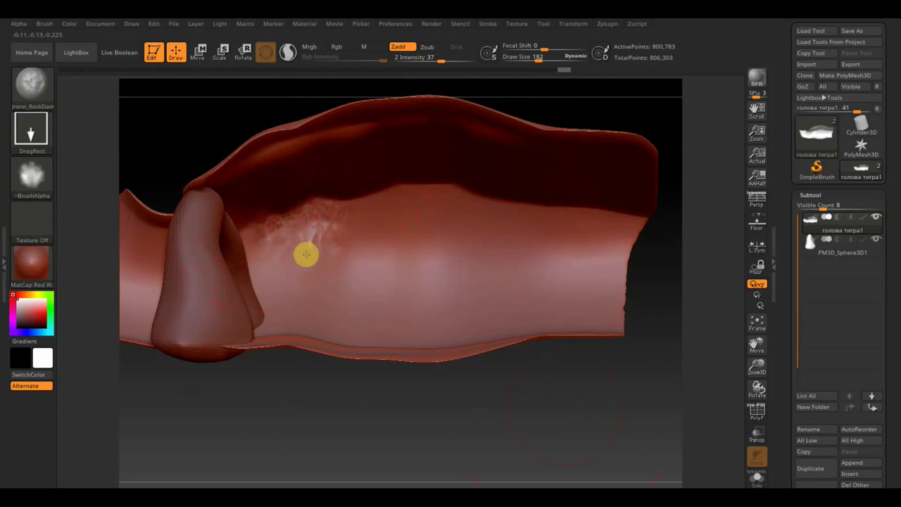
pyautogui.moveTo(453, 65); pyautogui.dragTo(456, 62)
pyautogui.moveTo(277, 225); pyautogui.dragTo(316, 262)
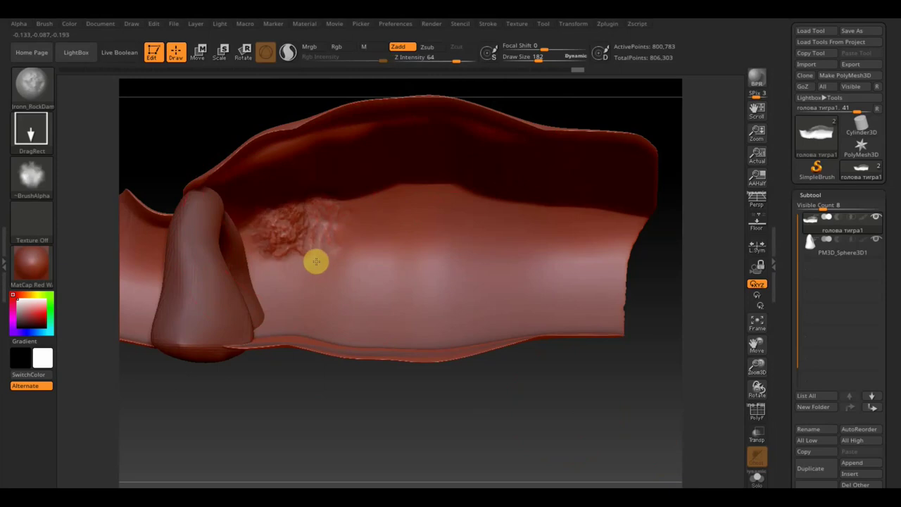
pyautogui.moveTo(362, 366)
pyautogui.mouseDown()
pyautogui.moveTo(320, 412)
pyautogui.moveTo(338, 394)
pyautogui.mouseUp()
pyautogui.moveTo(336, 157)
pyautogui.mouseDown()
pyautogui.moveTo(396, 257)
pyautogui.moveTo(356, 180)
pyautogui.mouseUp()
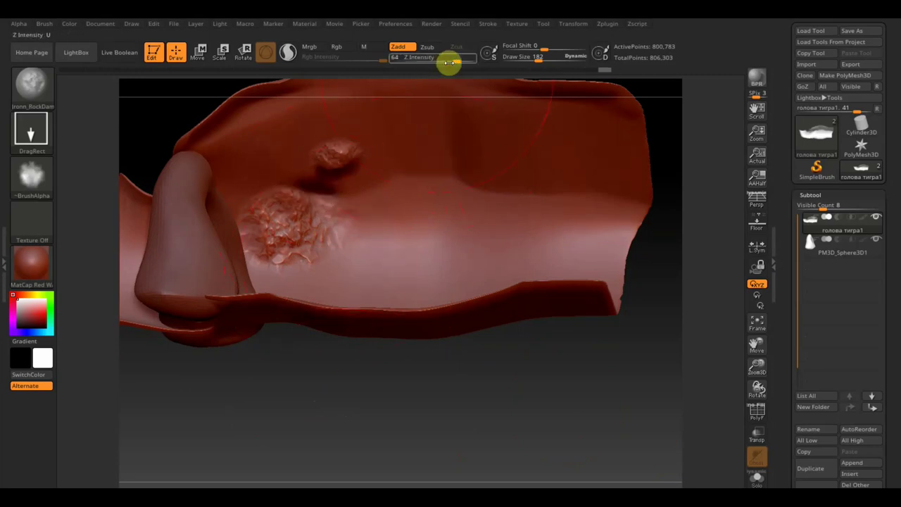
# Lower Z Intensity to 40 and add rough rock detail on the right side, upper middle and inside
pyautogui.moveTo(454, 59); pyautogui.dragTo(439, 61)
pyautogui.moveTo(436, 378)
pyautogui.mouseDown()
pyautogui.moveTo(440, 430)
pyautogui.moveTo(419, 370)
pyautogui.mouseUp()
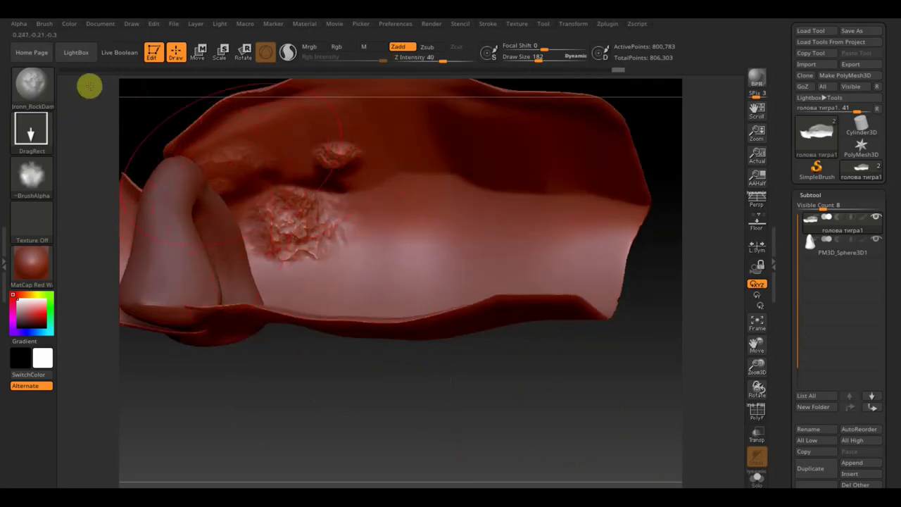
pyautogui.moveTo(565, 188); pyautogui.dragTo(644, 296)
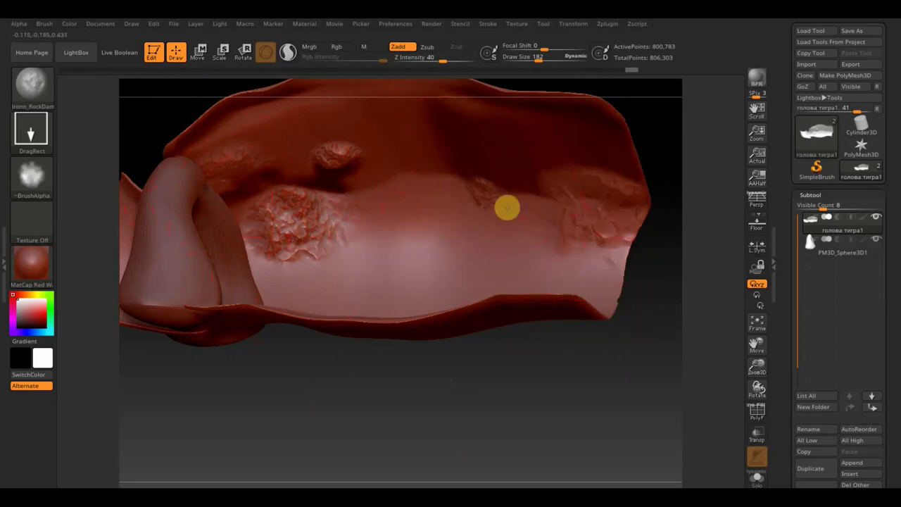
pyautogui.moveTo(508, 207); pyautogui.dragTo(546, 248)
pyautogui.moveTo(554, 333)
pyautogui.mouseDown()
pyautogui.moveTo(569, 386)
pyautogui.moveTo(427, 211)
pyautogui.mouseUp()
pyautogui.moveTo(414, 249); pyautogui.dragTo(454, 320)
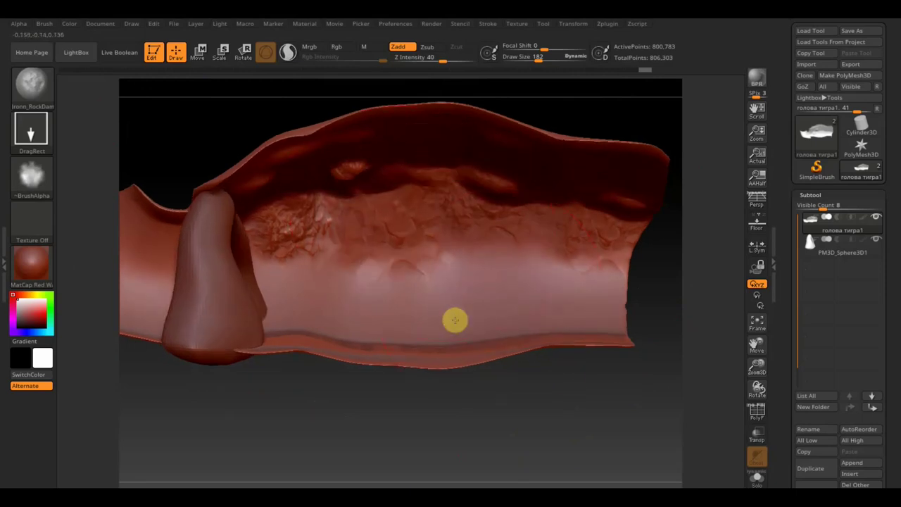
# Add veiny rock detail and thin cracks lower on the inner surface, then set the brush to Zsub
pyautogui.moveTo(533, 383); pyautogui.dragTo(531, 398)
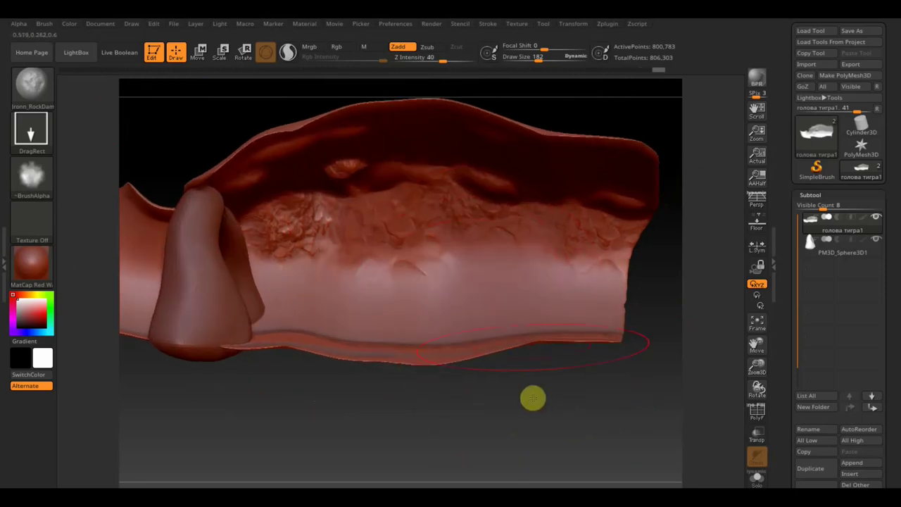
pyautogui.moveTo(500, 285); pyautogui.dragTo(549, 364)
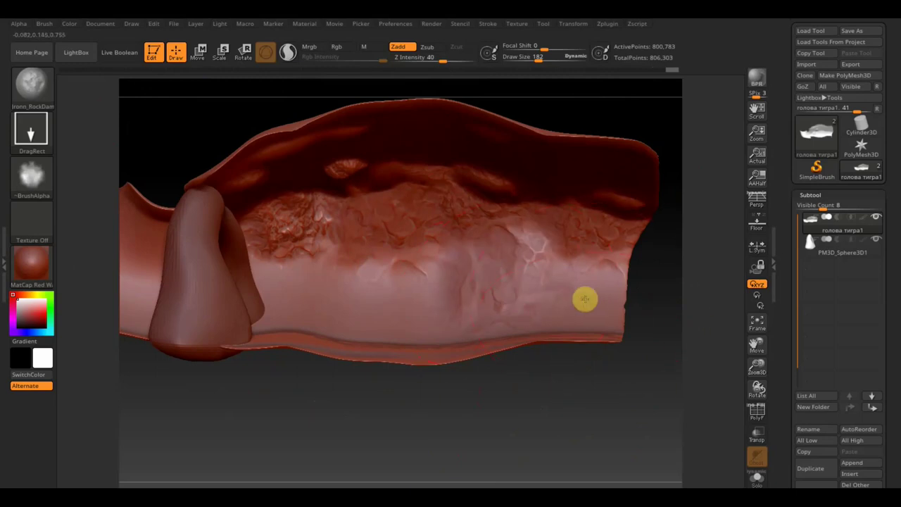
pyautogui.moveTo(394, 291); pyautogui.dragTo(439, 356)
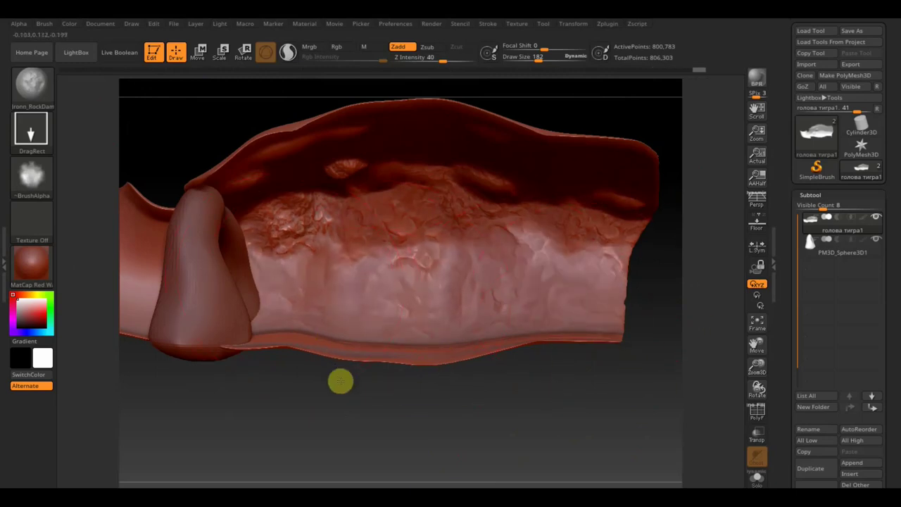
pyautogui.moveTo(477, 479)
pyautogui.mouseDown()
pyautogui.moveTo(475, 446)
pyautogui.moveTo(481, 486)
pyautogui.moveTo(489, 466)
pyautogui.mouseUp()
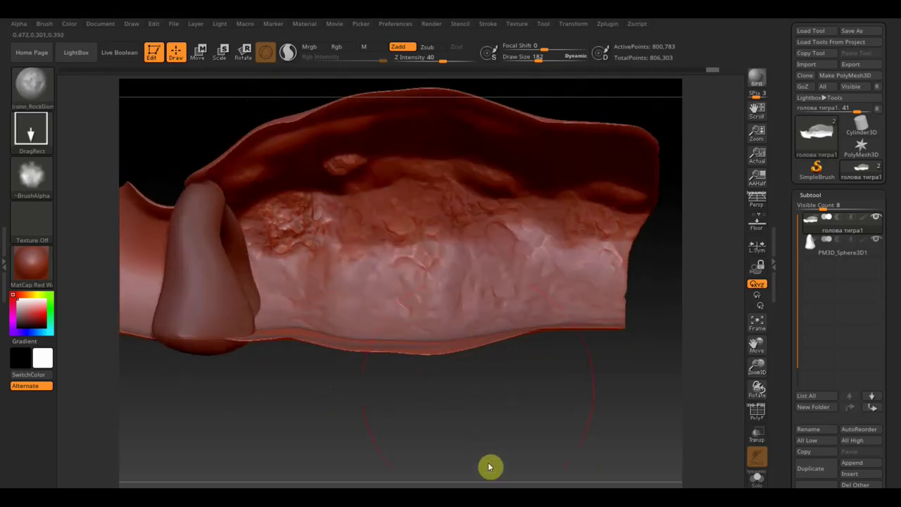
pyautogui.click(427, 46)
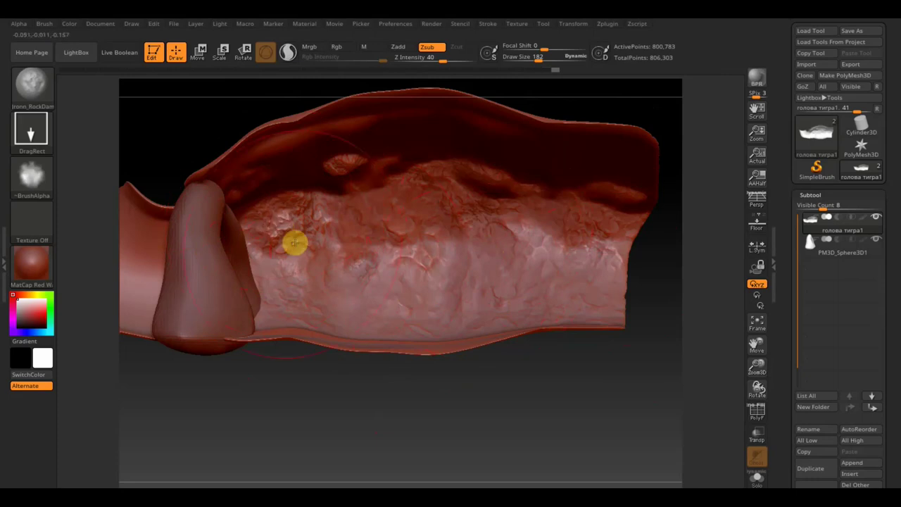
pyautogui.click(44, 79)
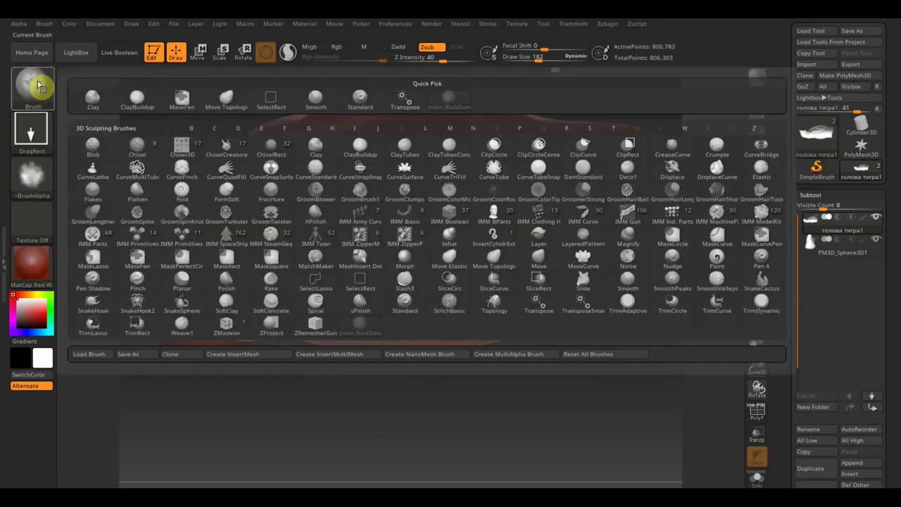
pyautogui.click(98, 355)
pyautogui.click(150, 202)
pyautogui.scroll(-2, 169, 197)
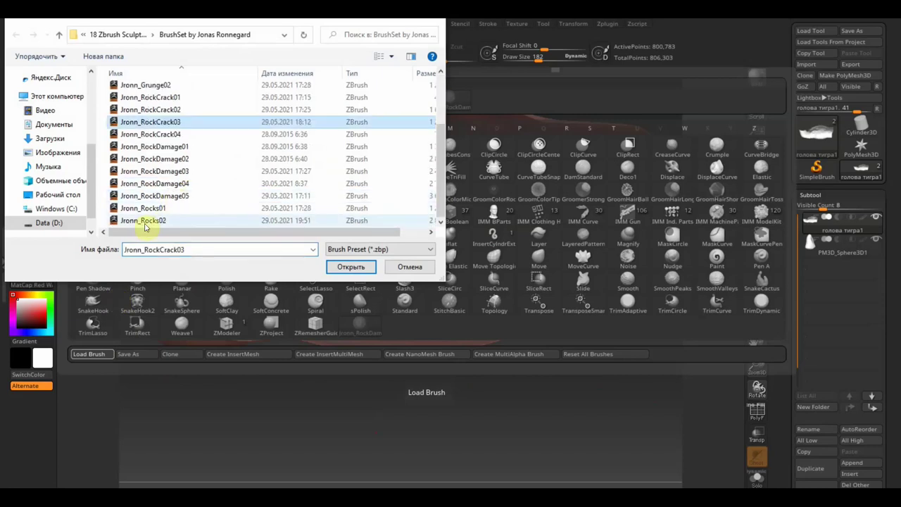
pyautogui.click(146, 223)
pyautogui.click(356, 268)
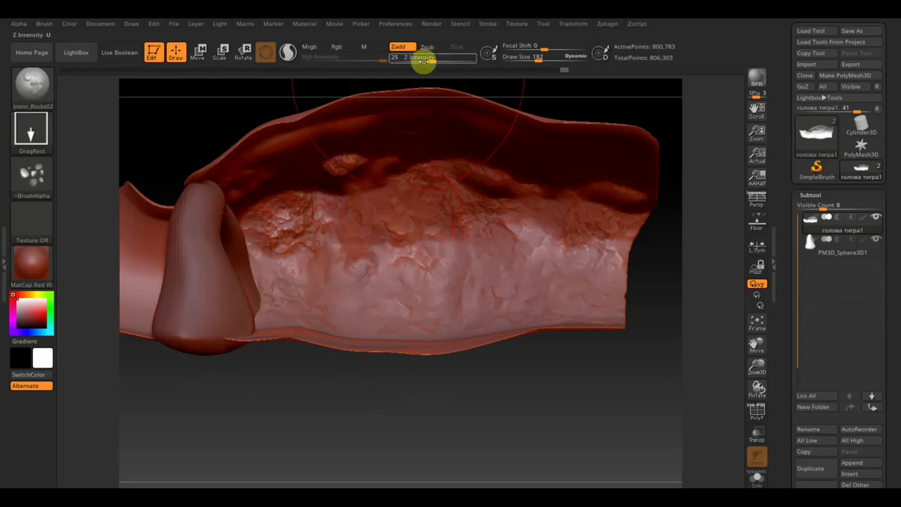
pyautogui.moveTo(446, 64); pyautogui.dragTo(443, 71)
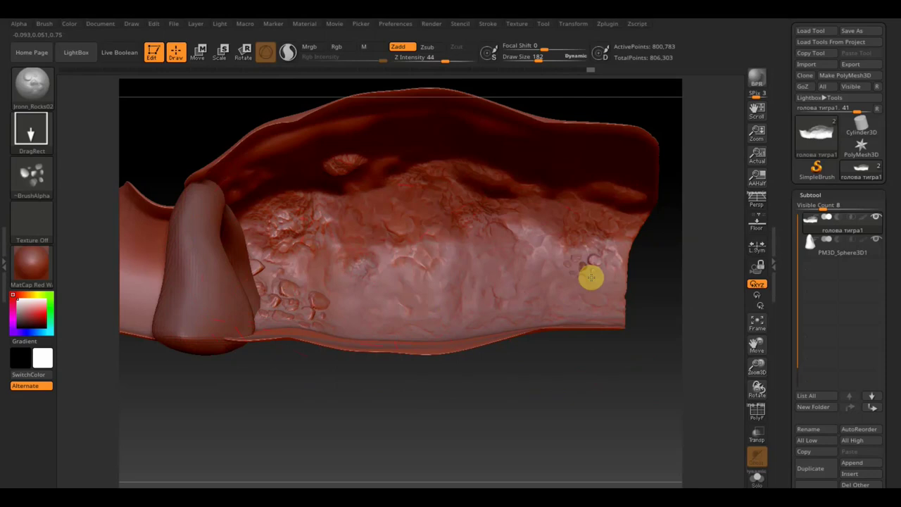
pyautogui.moveTo(588, 275); pyautogui.dragTo(616, 319)
pyautogui.moveTo(614, 388)
pyautogui.mouseDown()
pyautogui.moveTo(641, 410)
pyautogui.moveTo(618, 366)
pyautogui.mouseUp()
pyautogui.moveTo(540, 57); pyautogui.dragTo(528, 59)
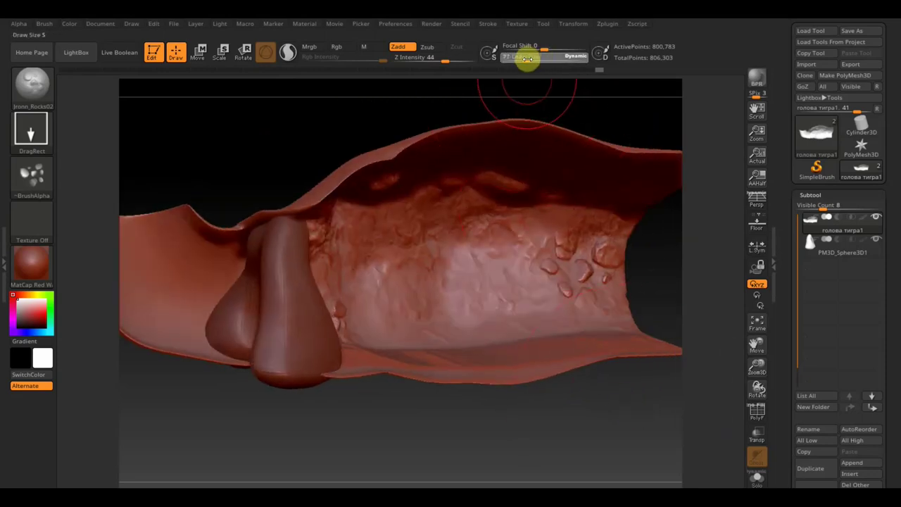
pyautogui.moveTo(519, 235)
pyautogui.mouseDown()
pyautogui.moveTo(531, 255)
pyautogui.moveTo(541, 250)
pyautogui.mouseUp()
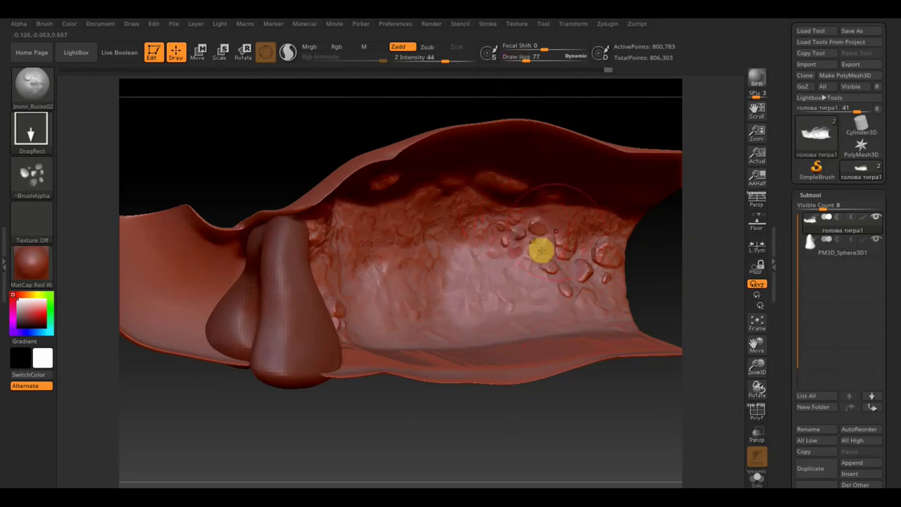
pyautogui.moveTo(582, 350)
pyautogui.mouseDown()
pyautogui.moveTo(553, 390)
pyautogui.moveTo(563, 396)
pyautogui.mouseUp()
pyautogui.moveTo(549, 436)
pyautogui.mouseDown()
pyautogui.moveTo(549, 448)
pyautogui.moveTo(575, 460)
pyautogui.mouseUp()
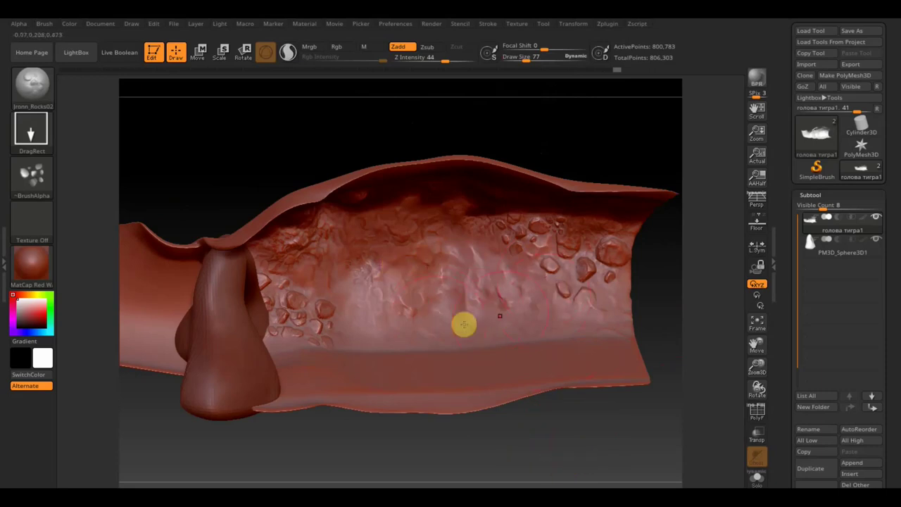
pyautogui.moveTo(585, 457)
pyautogui.mouseDown()
pyautogui.moveTo(523, 406)
pyautogui.moveTo(535, 411)
pyautogui.mouseUp()
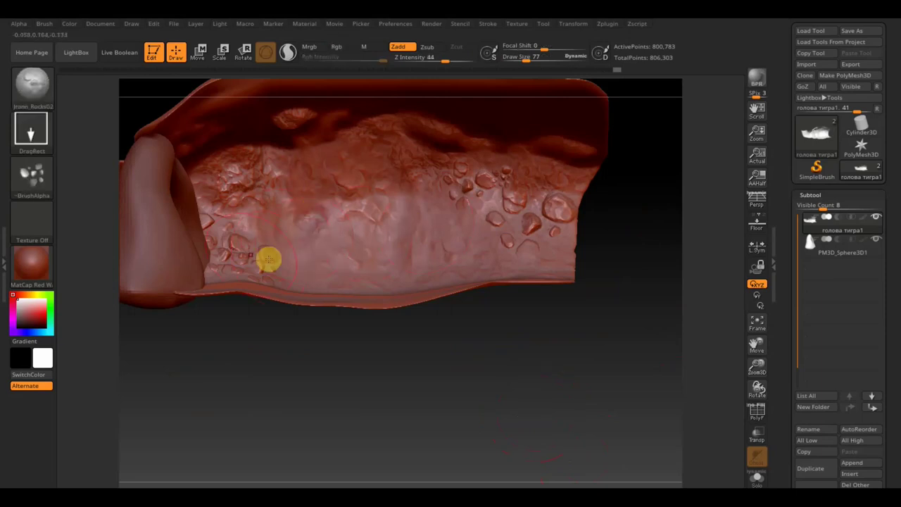
pyautogui.moveTo(534, 351); pyautogui.dragTo(582, 370)
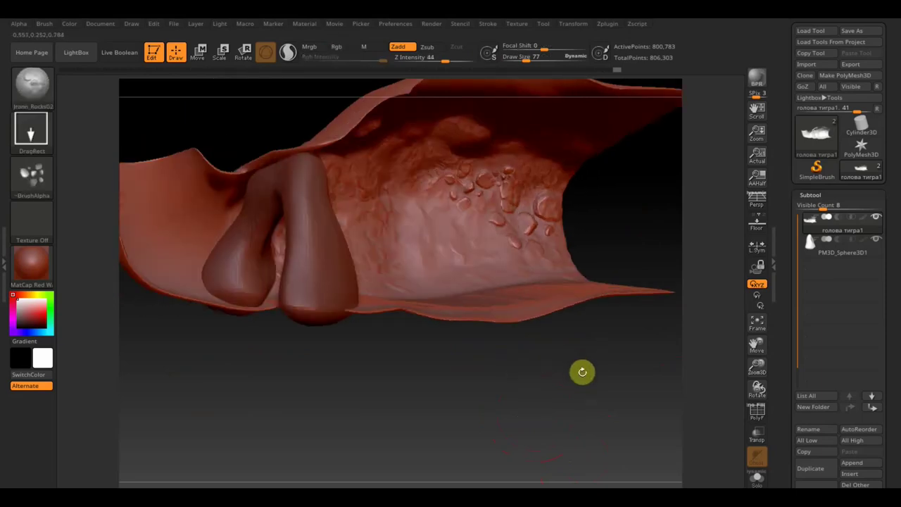
pyautogui.moveTo(578, 196)
pyautogui.mouseDown()
pyautogui.moveTo(581, 398)
pyautogui.moveTo(553, 399)
pyautogui.moveTo(565, 394)
pyautogui.mouseUp()
pyautogui.moveTo(539, 351)
pyautogui.mouseDown()
pyautogui.moveTo(561, 366)
pyautogui.moveTo(540, 380)
pyautogui.moveTo(577, 233)
pyautogui.mouseUp()
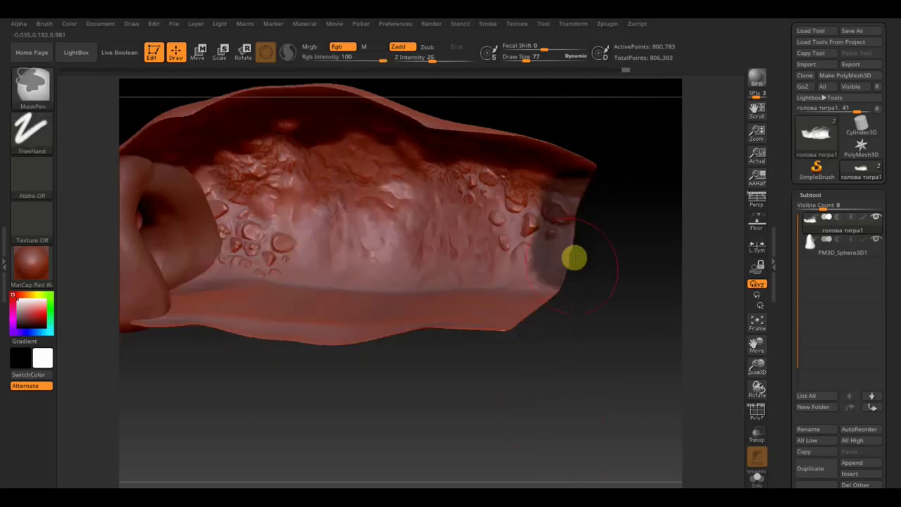
# Scale up the tiger body's right end with the Transpose gizmo
pyautogui.moveTo(605, 271)
pyautogui.mouseDown()
pyautogui.moveTo(600, 394)
pyautogui.moveTo(617, 402)
pyautogui.moveTo(631, 370)
pyautogui.mouseUp()
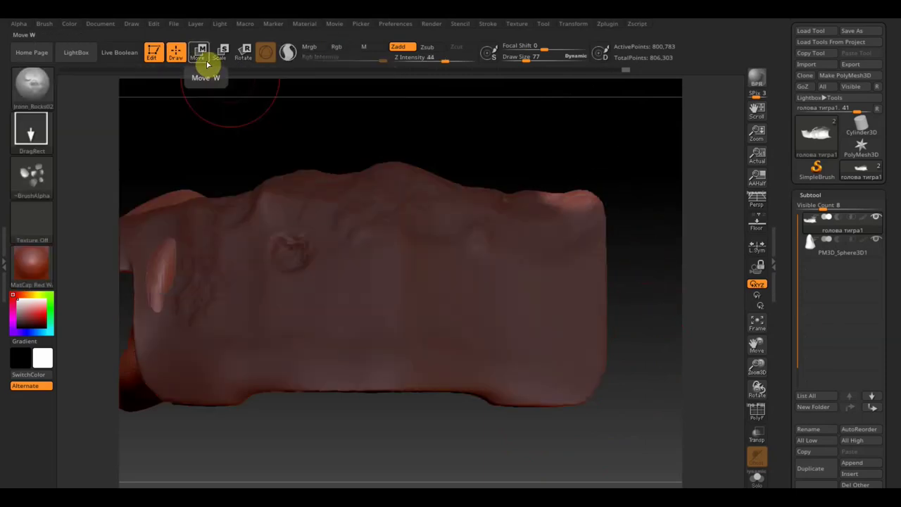
pyautogui.press('w')
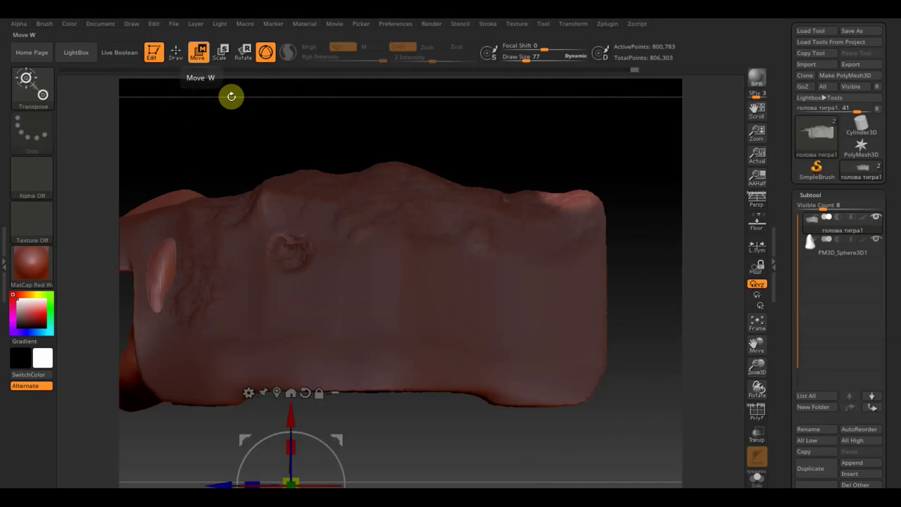
pyautogui.keyDown('alt'); pyautogui.moveTo(290, 478); pyautogui.dragTo(577, 198); pyautogui.keyUp('alt')
pyautogui.keyDown('alt'); pyautogui.moveTo(620, 175); pyautogui.dragTo(647, 218); pyautogui.keyUp('alt')
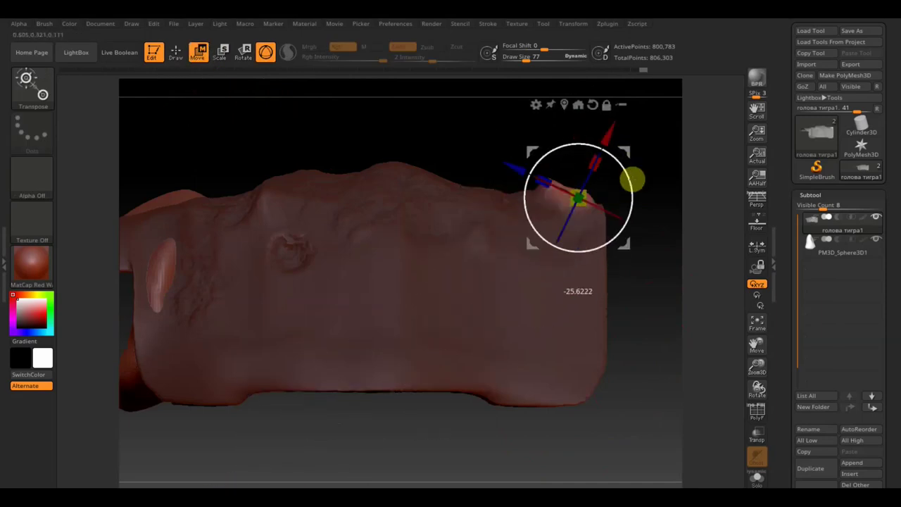
pyautogui.keyDown('alt'); pyautogui.moveTo(613, 148); pyautogui.dragTo(642, 184); pyautogui.keyUp('alt')
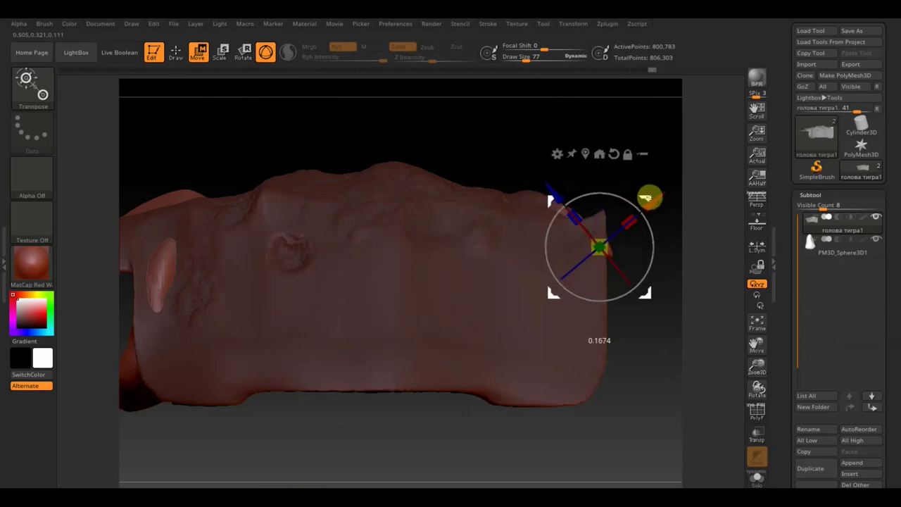
pyautogui.moveTo(640, 318)
pyautogui.mouseDown()
pyautogui.moveTo(601, 312)
pyautogui.moveTo(592, 301)
pyautogui.moveTo(599, 270)
pyautogui.moveTo(614, 355)
pyautogui.mouseUp()
pyautogui.moveTo(566, 484)
pyautogui.mouseDown()
pyautogui.moveTo(527, 434)
pyautogui.moveTo(549, 448)
pyautogui.moveTo(576, 372)
pyautogui.moveTo(659, 367)
pyautogui.mouseUp()
pyautogui.moveTo(601, 392)
pyautogui.mouseDown()
pyautogui.moveTo(626, 402)
pyautogui.moveTo(641, 376)
pyautogui.moveTo(651, 381)
pyautogui.mouseUp()
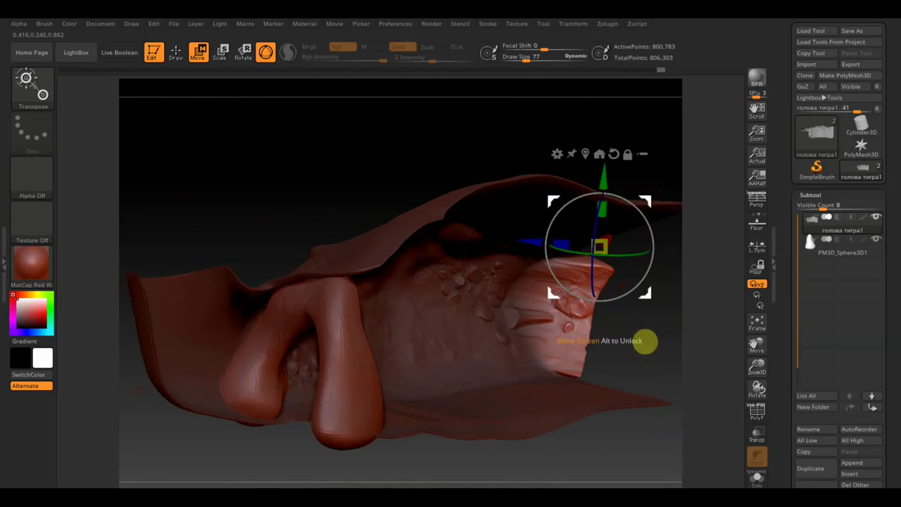
pyautogui.moveTo(647, 216)
pyautogui.mouseDown()
pyautogui.moveTo(648, 207)
pyautogui.moveTo(597, 204)
pyautogui.moveTo(595, 162)
pyautogui.moveTo(605, 171)
pyautogui.mouseUp()
pyautogui.moveTo(656, 483)
pyautogui.mouseDown()
pyautogui.moveTo(611, 410)
pyautogui.moveTo(609, 448)
pyautogui.mouseUp()
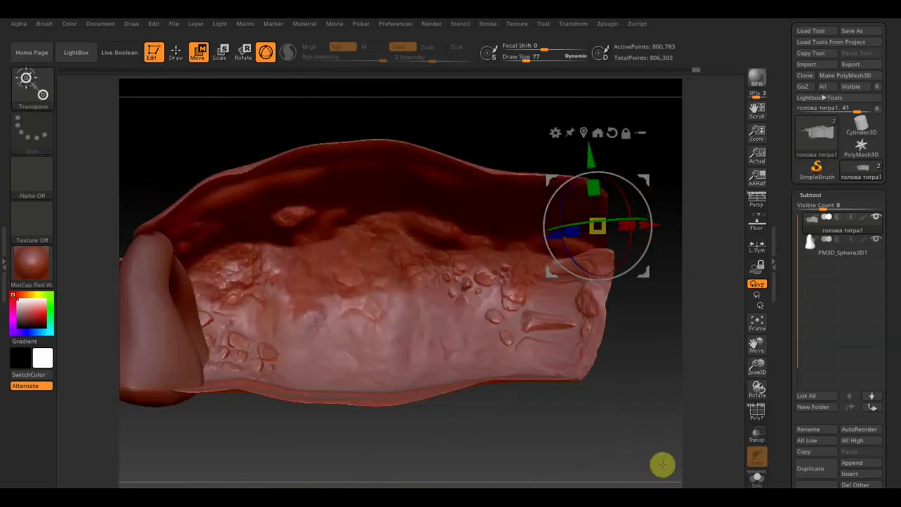
# Stamp Jronn_Rocks02 bumps near the right end, then make PM3D_Sphere3D1 the active subtool
pyautogui.press('ctrl')
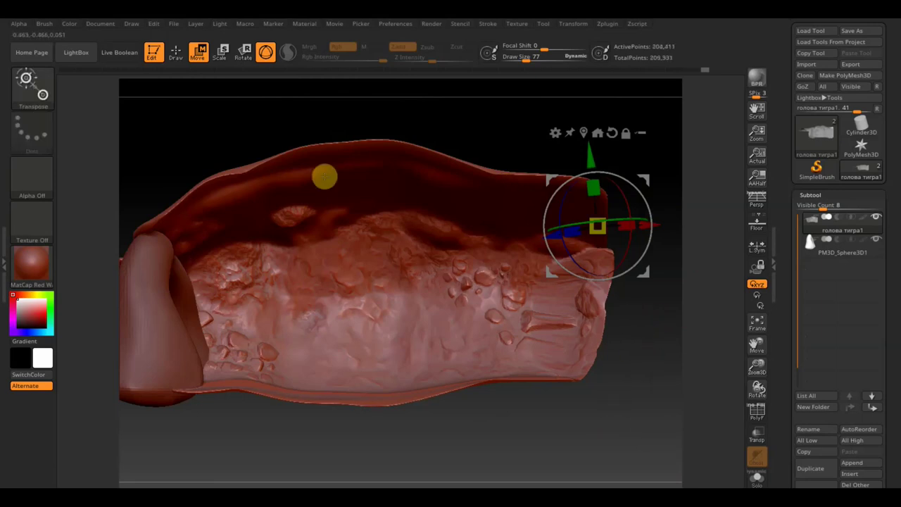
pyautogui.click(176, 55)
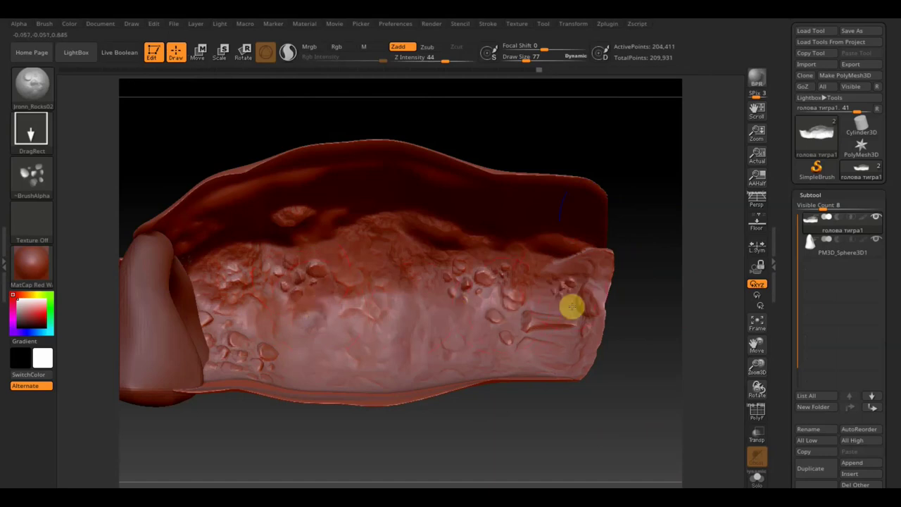
pyautogui.moveTo(549, 261); pyautogui.dragTo(576, 267)
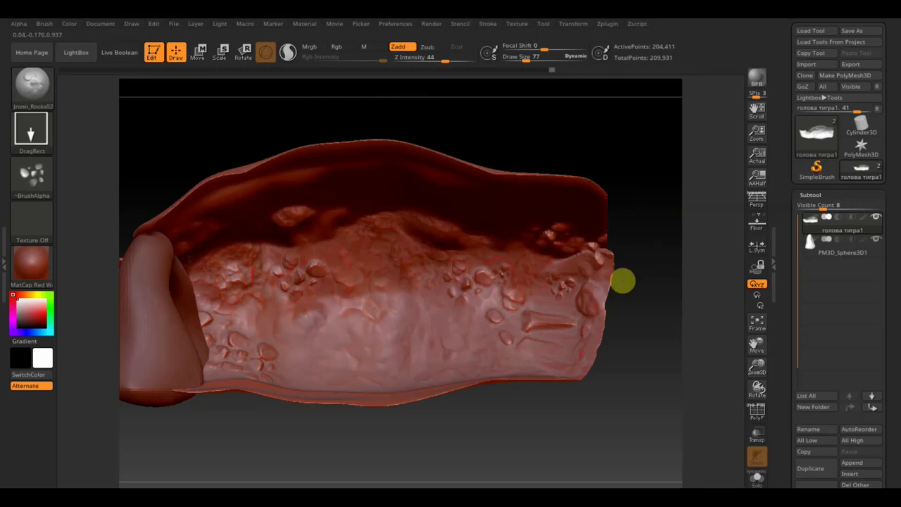
pyautogui.moveTo(623, 282); pyautogui.dragTo(653, 329)
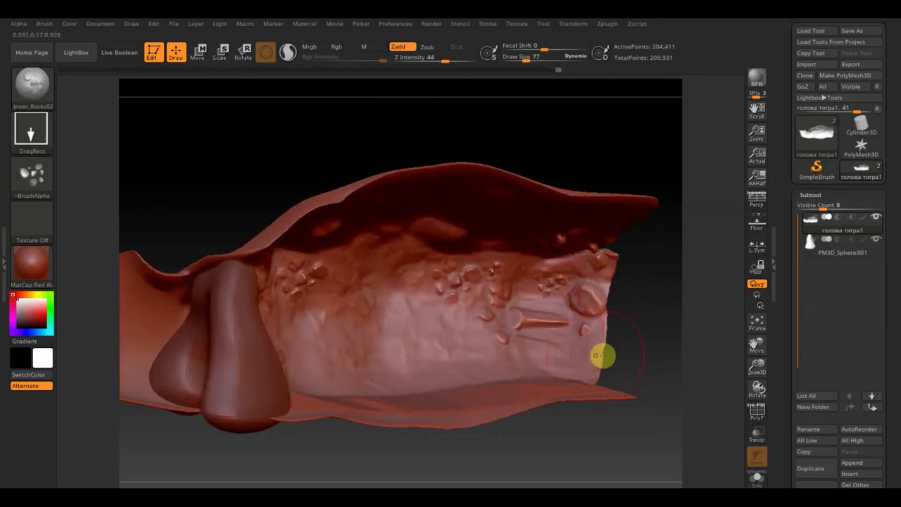
pyautogui.moveTo(562, 352); pyautogui.dragTo(577, 390)
pyautogui.moveTo(604, 437)
pyautogui.mouseDown()
pyautogui.moveTo(598, 463)
pyautogui.moveTo(577, 479)
pyautogui.moveTo(563, 463)
pyautogui.moveTo(596, 424)
pyautogui.moveTo(514, 453)
pyautogui.mouseUp()
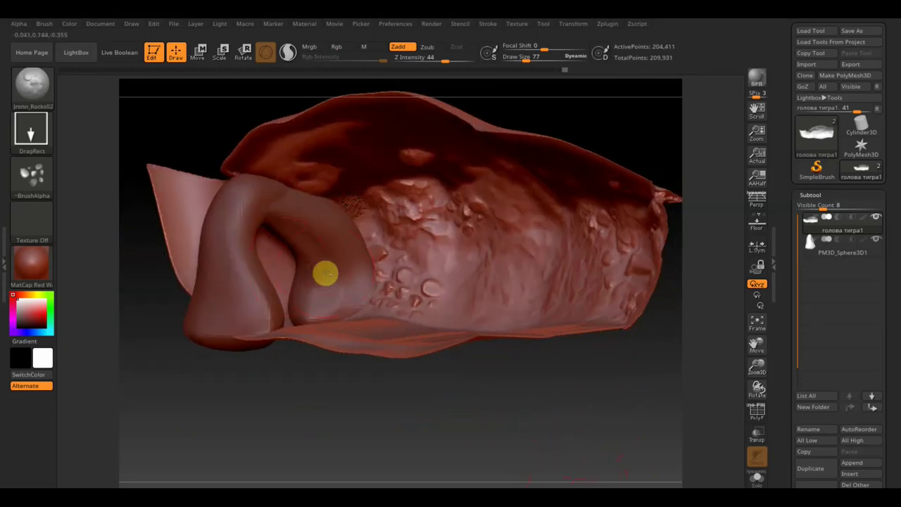
pyautogui.keyDown('alt'); pyautogui.click(325, 274); pyautogui.keyUp('alt')
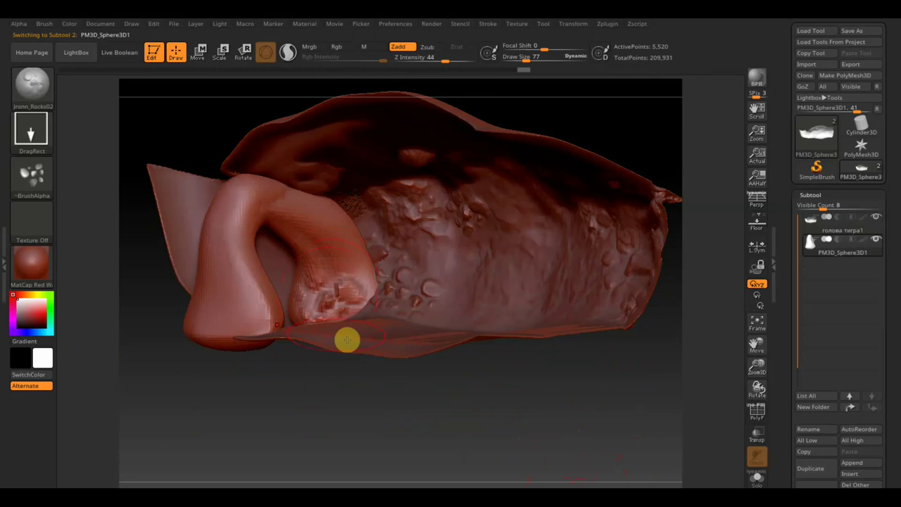
# Subdivide the PM3D_Sphere3D1 leg with Ctrl+D and stamp Jronn_Rocks02 bumps across it
pyautogui.press('ctrl')
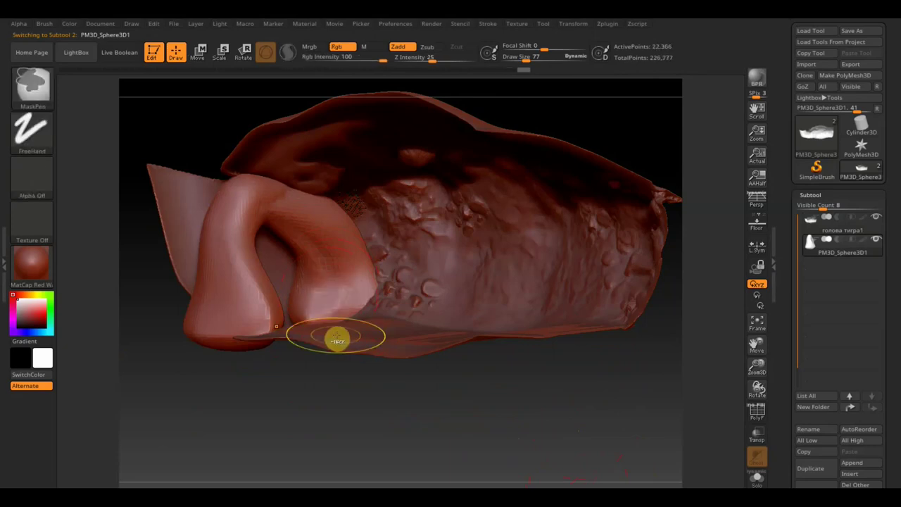
pyautogui.moveTo(337, 341); pyautogui.dragTo(336, 335)
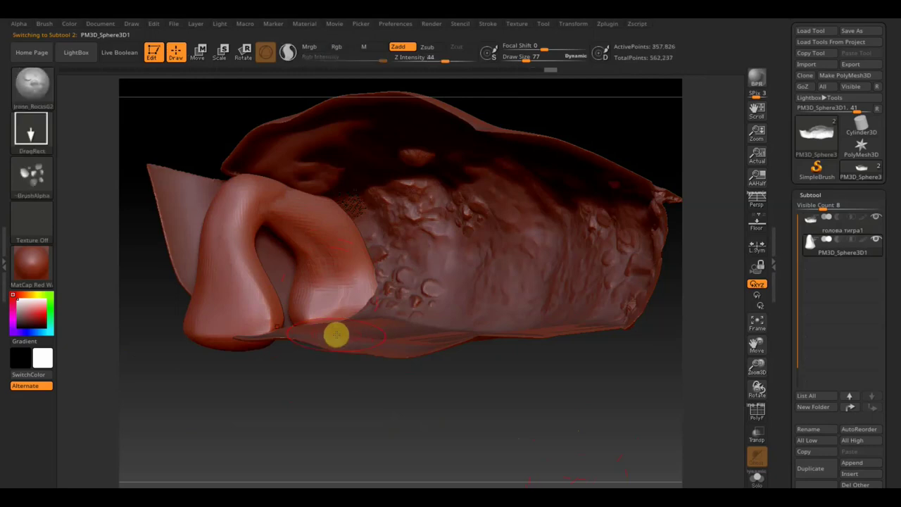
pyautogui.moveTo(328, 297); pyautogui.dragTo(361, 326)
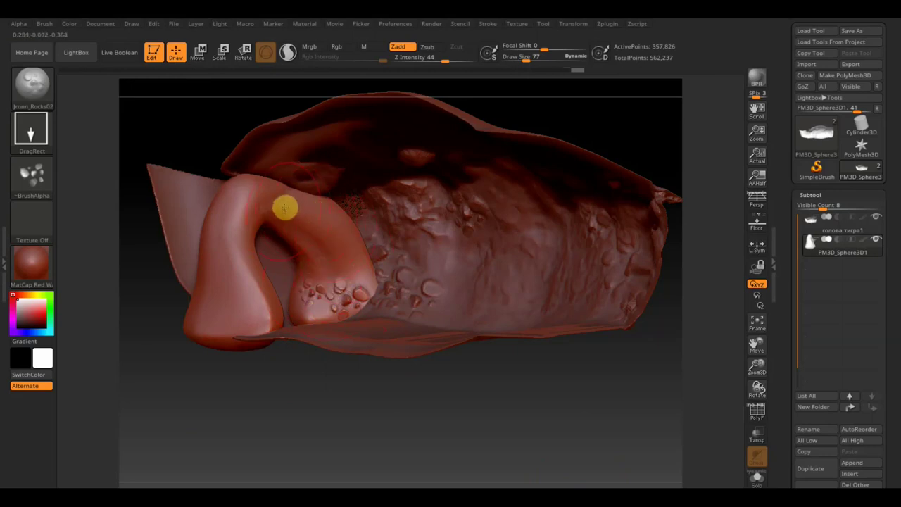
pyautogui.moveTo(309, 251)
pyautogui.mouseDown()
pyautogui.moveTo(304, 228)
pyautogui.moveTo(232, 217)
pyautogui.moveTo(286, 269)
pyautogui.moveTo(231, 316)
pyautogui.moveTo(287, 376)
pyautogui.moveTo(246, 413)
pyautogui.moveTo(264, 421)
pyautogui.moveTo(219, 387)
pyautogui.moveTo(301, 425)
pyautogui.moveTo(227, 394)
pyautogui.moveTo(223, 416)
pyautogui.moveTo(195, 390)
pyautogui.moveTo(342, 408)
pyautogui.mouseUp()
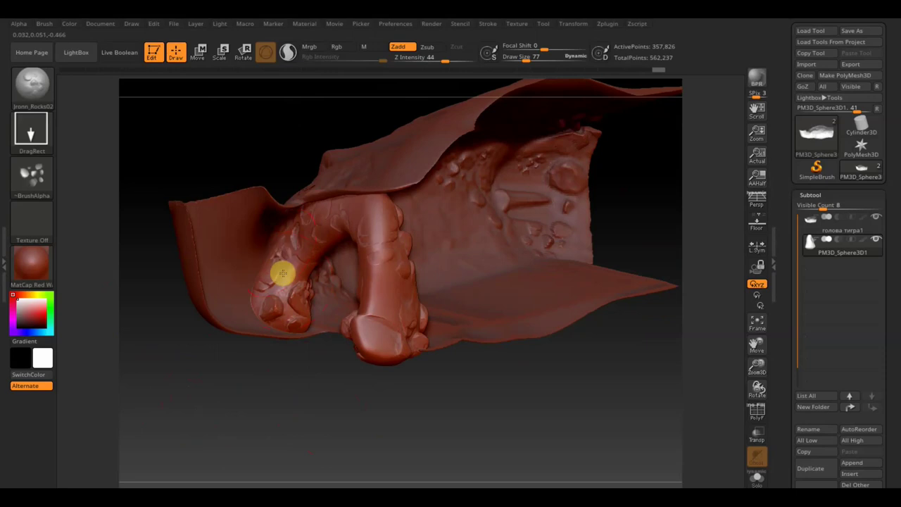
# Load the Jronn_Rocks02 brush preset from the brush set folder
pyautogui.click(30, 84)
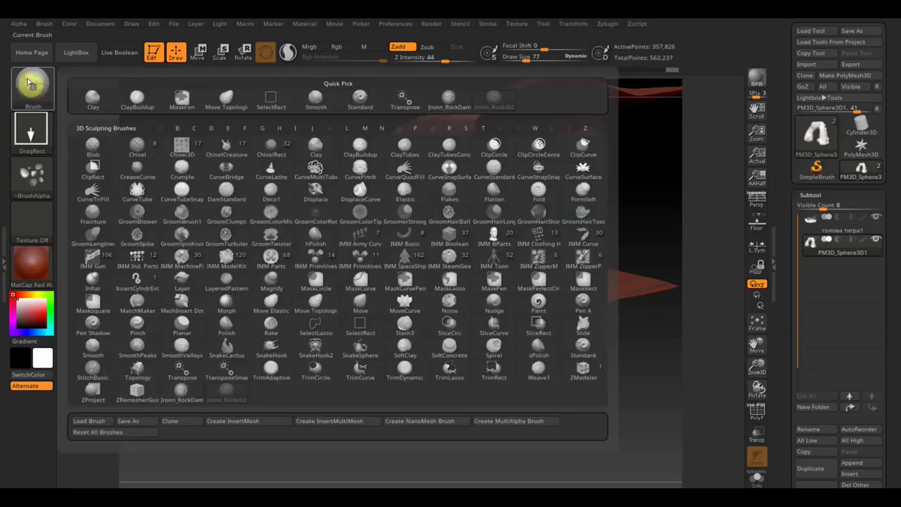
pyautogui.click(103, 421)
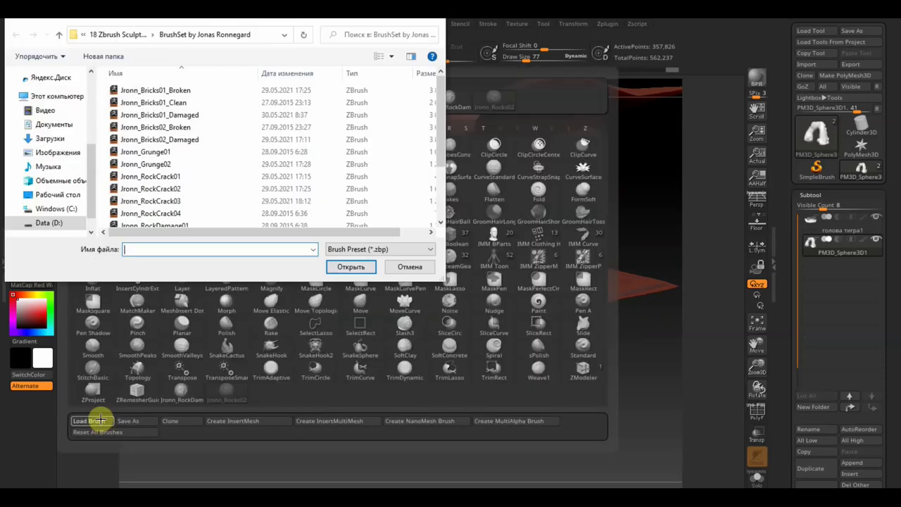
pyautogui.click(141, 207)
pyautogui.scroll(-2, 155, 211)
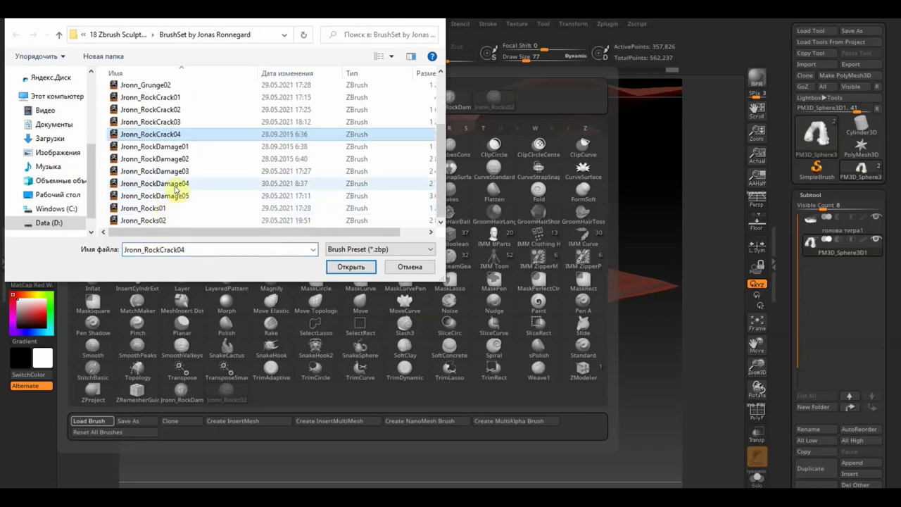
pyautogui.click(176, 208)
pyautogui.click(169, 220)
pyautogui.click(351, 266)
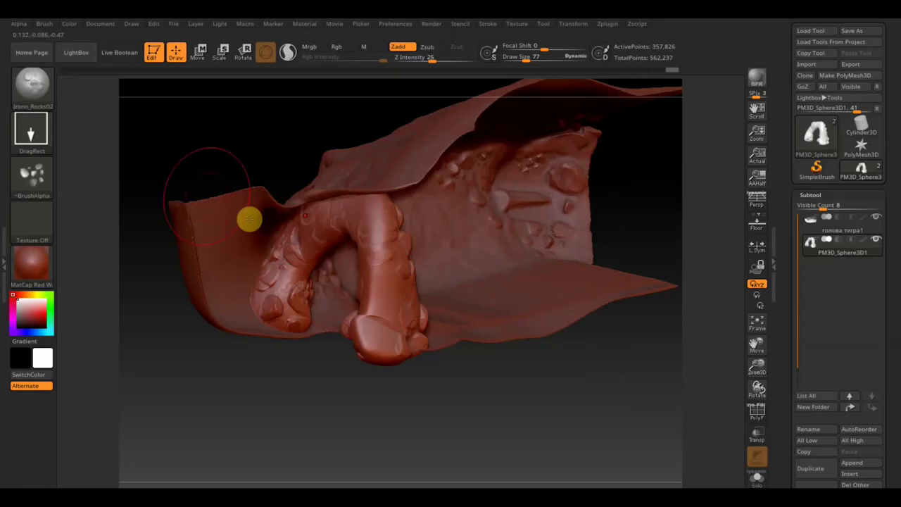
# Load the Jronn_RockCrack03.zbp brush preset
pyautogui.click(30, 86)
pyautogui.click(100, 354)
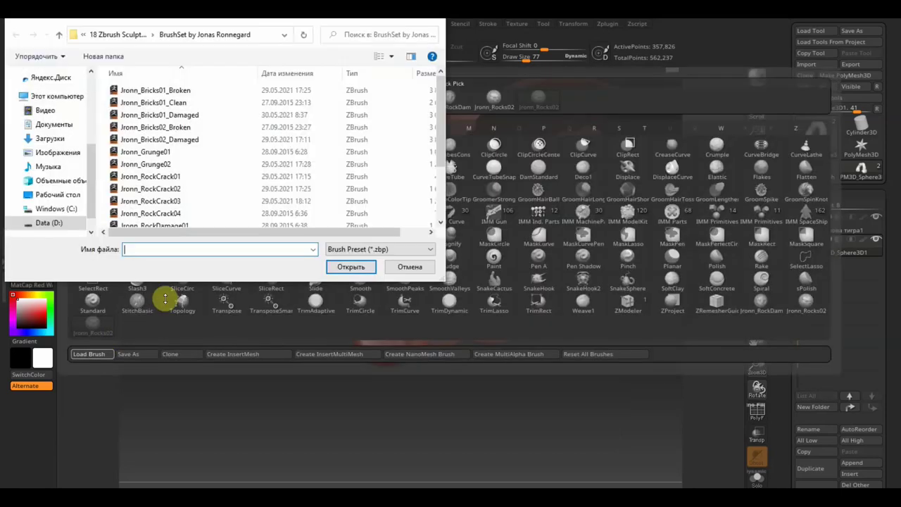
pyautogui.click(227, 225)
pyautogui.click(171, 199)
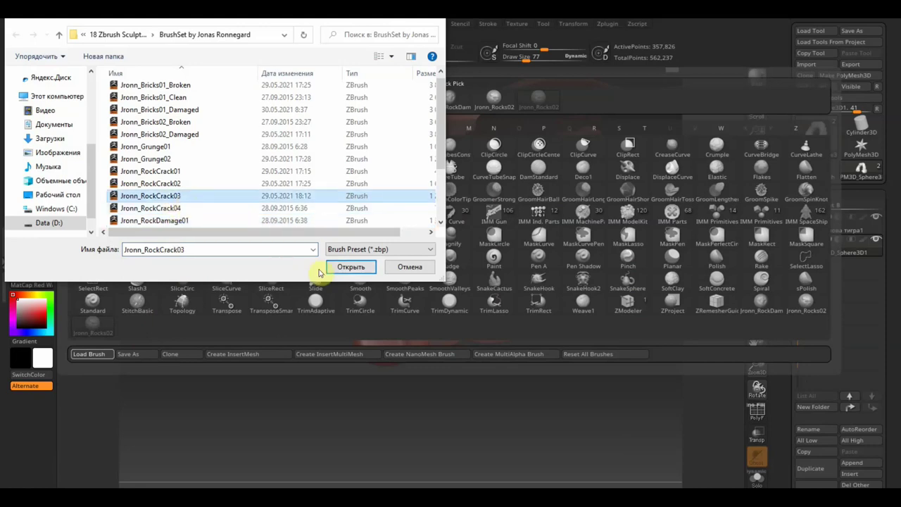
pyautogui.click(350, 267)
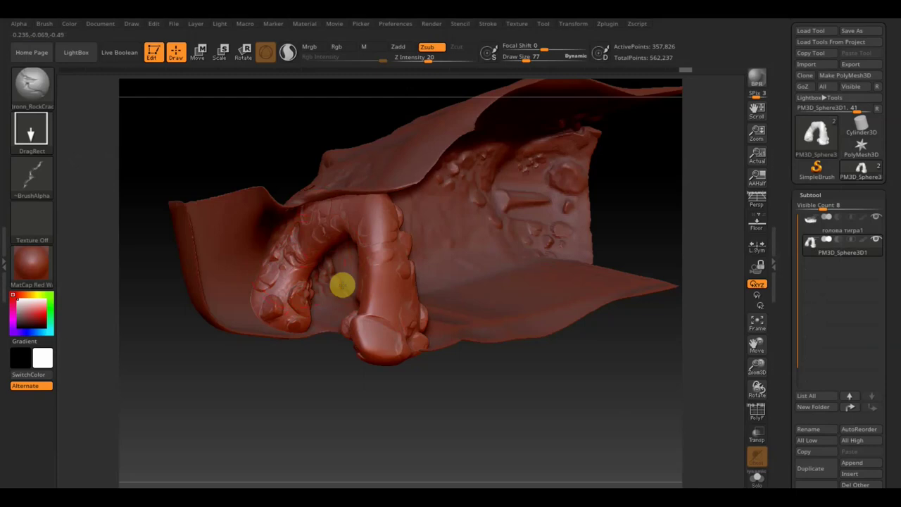
# Stamp Jronn_RockCrack03 crack patterns onto the leg and view it from the front
pyautogui.moveTo(369, 262); pyautogui.dragTo(369, 285)
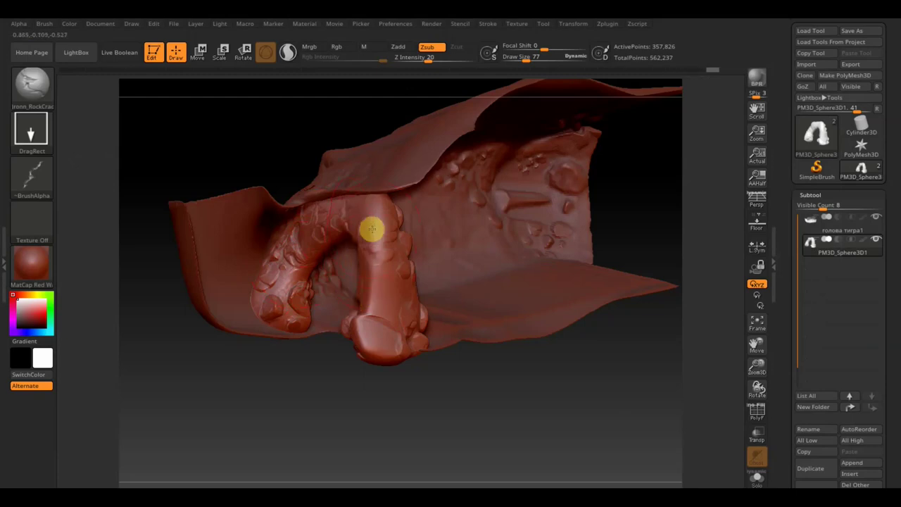
pyautogui.moveTo(371, 229); pyautogui.dragTo(372, 233)
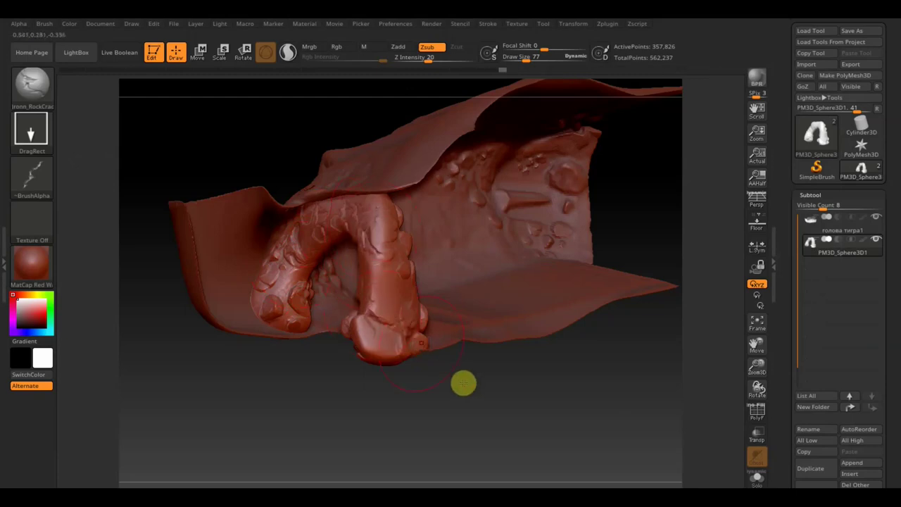
pyautogui.moveTo(458, 373); pyautogui.dragTo(473, 411)
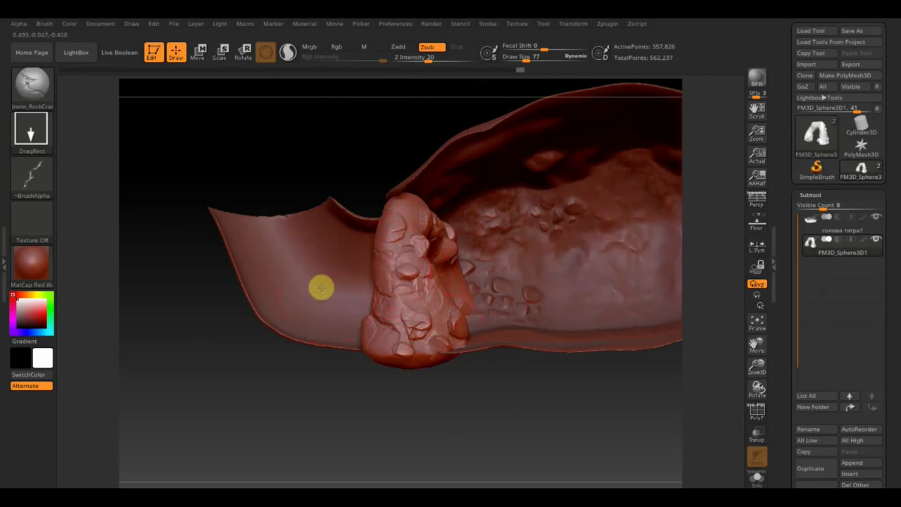
pyautogui.moveTo(299, 368)
pyautogui.mouseDown()
pyautogui.moveTo(428, 417)
pyautogui.moveTo(414, 424)
pyautogui.mouseUp()
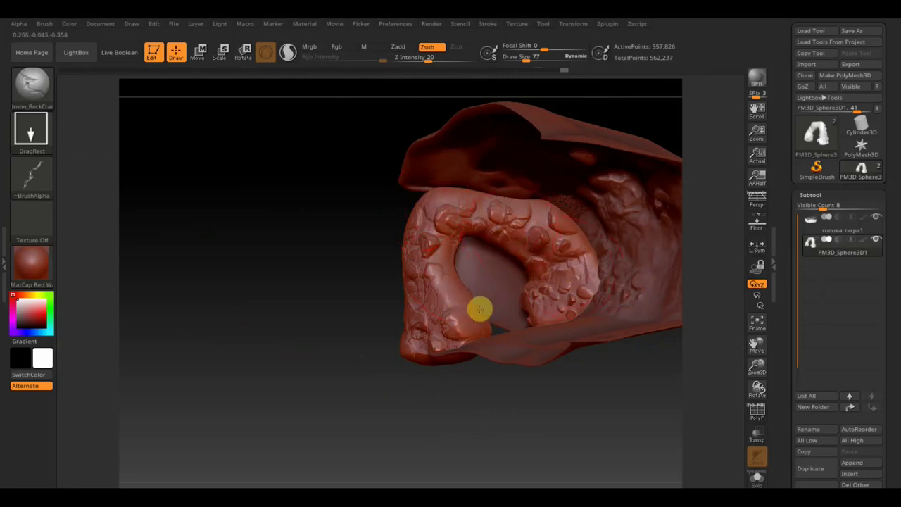
# Switch the brush to Zadd, turn the leg to a new angle, and bring up the brush library
pyautogui.click(398, 47)
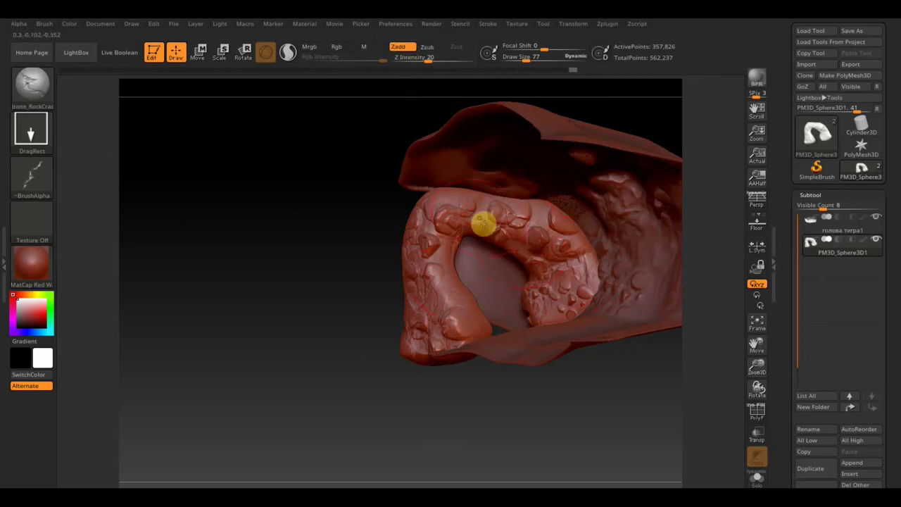
pyautogui.moveTo(485, 373)
pyautogui.mouseDown()
pyautogui.moveTo(476, 410)
pyautogui.moveTo(461, 285)
pyautogui.mouseUp()
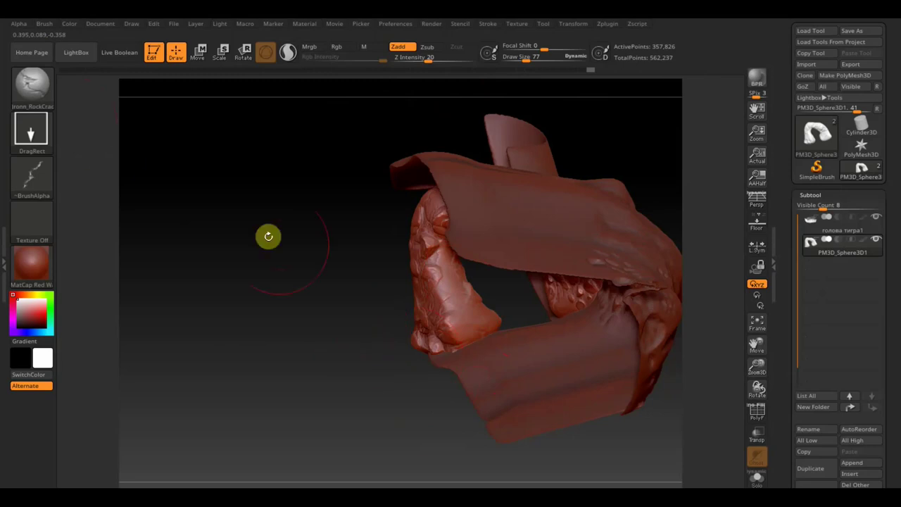
pyautogui.click(29, 86)
# Load the Jronn_RockDamage04.zbp brush preset
pyautogui.click(90, 352)
pyautogui.click(150, 200)
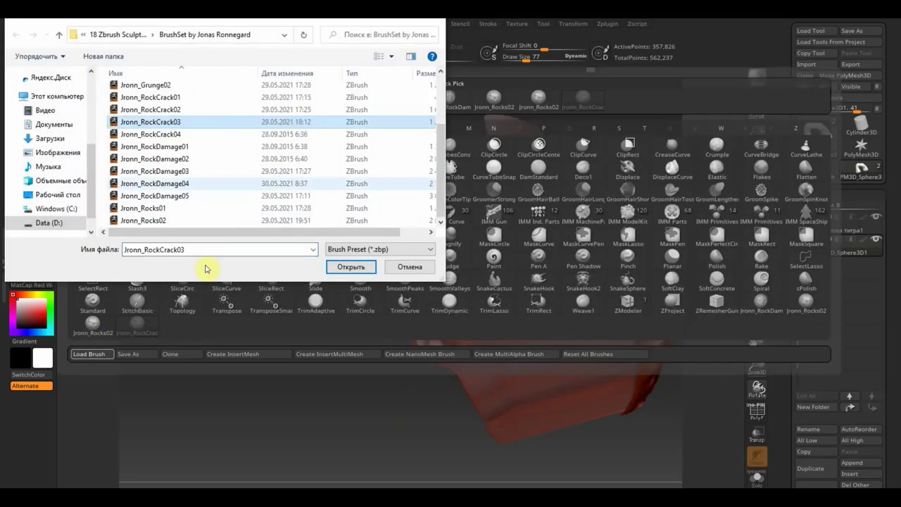
pyautogui.click(174, 188)
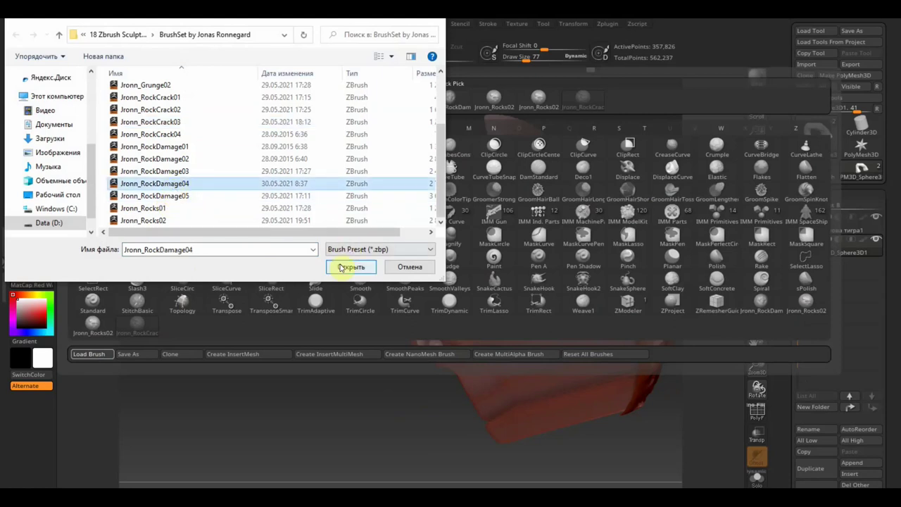
pyautogui.click(342, 268)
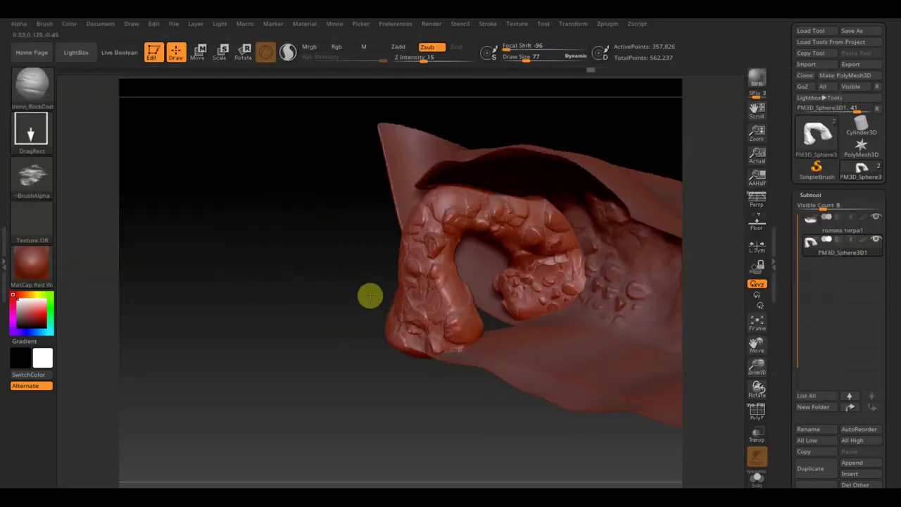
# Set Zadd with Z Intensity 51 and stamp rock damage along the leg's arm and inner curls
pyautogui.click(411, 50)
pyautogui.moveTo(426, 61); pyautogui.dragTo(449, 60)
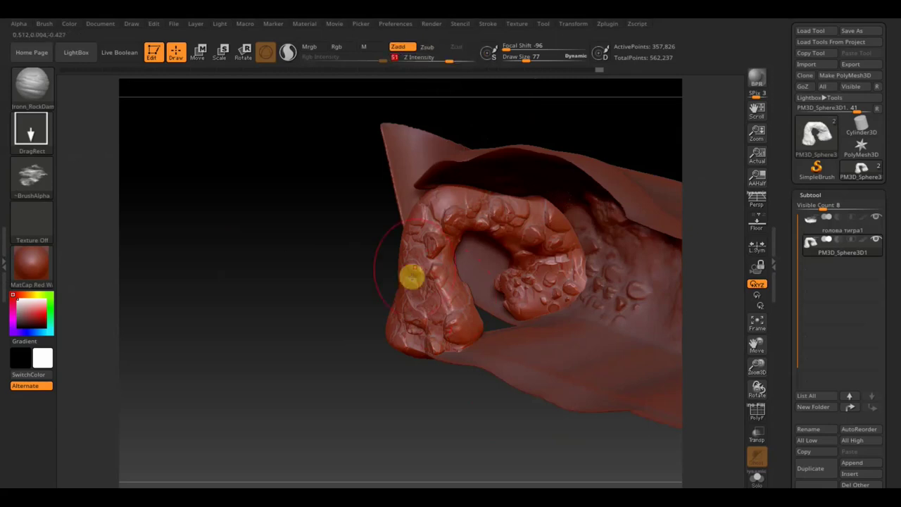
pyautogui.moveTo(431, 294)
pyautogui.mouseDown()
pyautogui.moveTo(456, 305)
pyautogui.moveTo(489, 225)
pyautogui.moveTo(447, 210)
pyautogui.moveTo(429, 232)
pyautogui.moveTo(452, 251)
pyautogui.moveTo(501, 258)
pyautogui.moveTo(434, 219)
pyautogui.moveTo(468, 188)
pyautogui.mouseUp()
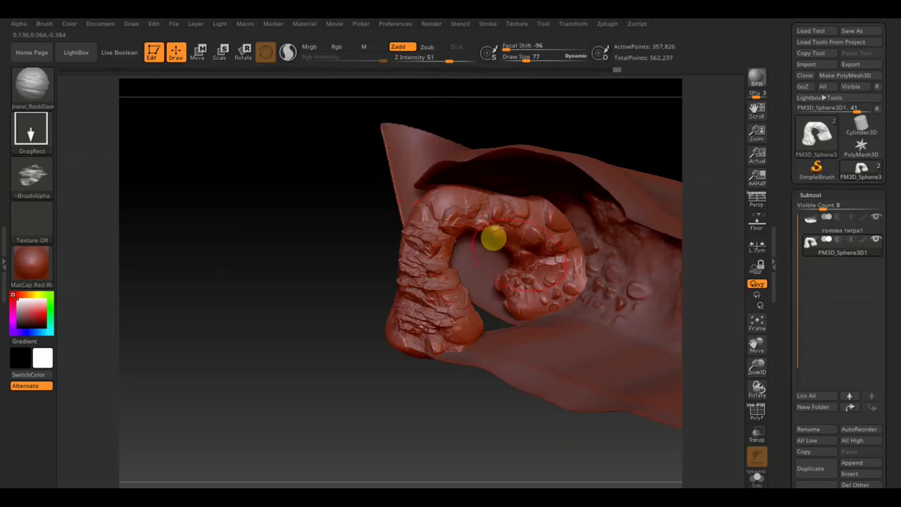
pyautogui.moveTo(525, 268)
pyautogui.mouseDown()
pyautogui.moveTo(563, 281)
pyautogui.moveTo(589, 258)
pyautogui.mouseUp()
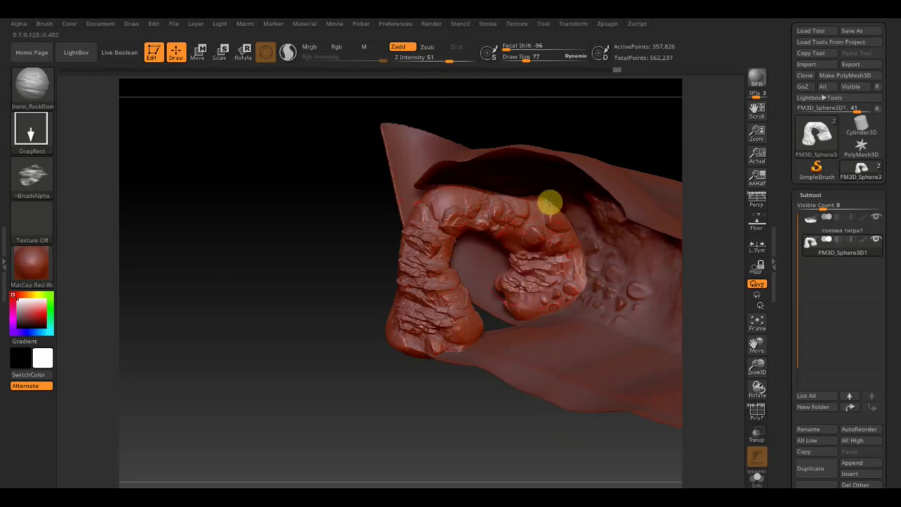
pyautogui.moveTo(582, 204); pyautogui.dragTo(556, 151)
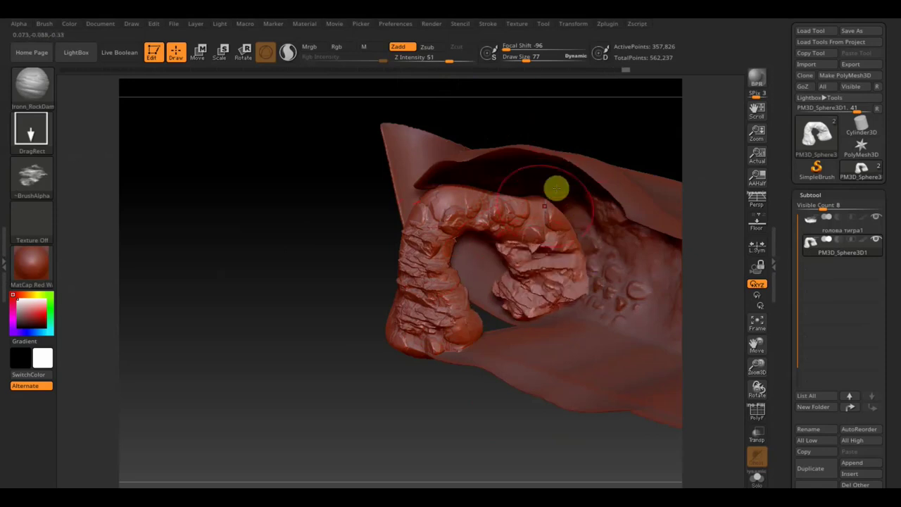
# Undo the last stamp, then redo the rock detail on the arch, checking it from several angles
pyautogui.hotkey('ctrl', 'z')
pyautogui.hotkey('ctrl', 'z')
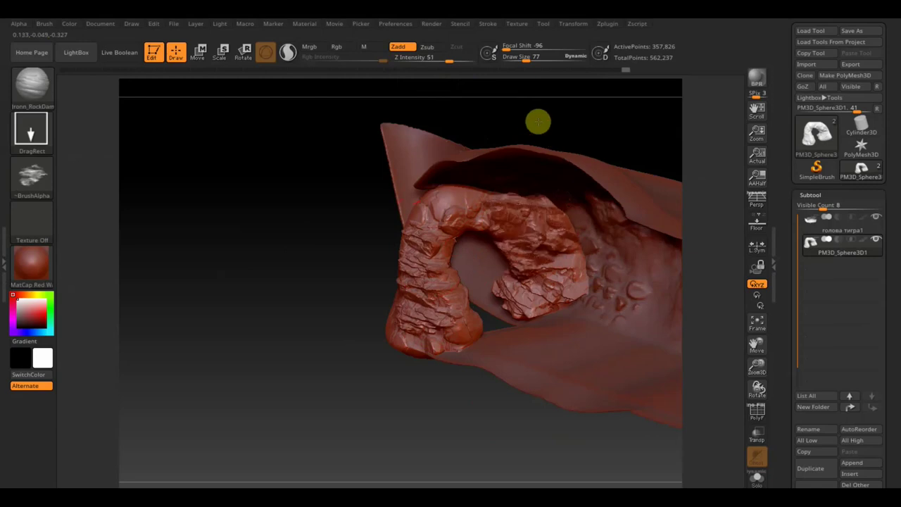
pyautogui.moveTo(333, 389)
pyautogui.mouseDown()
pyautogui.moveTo(410, 400)
pyautogui.moveTo(389, 399)
pyautogui.moveTo(396, 426)
pyautogui.mouseUp()
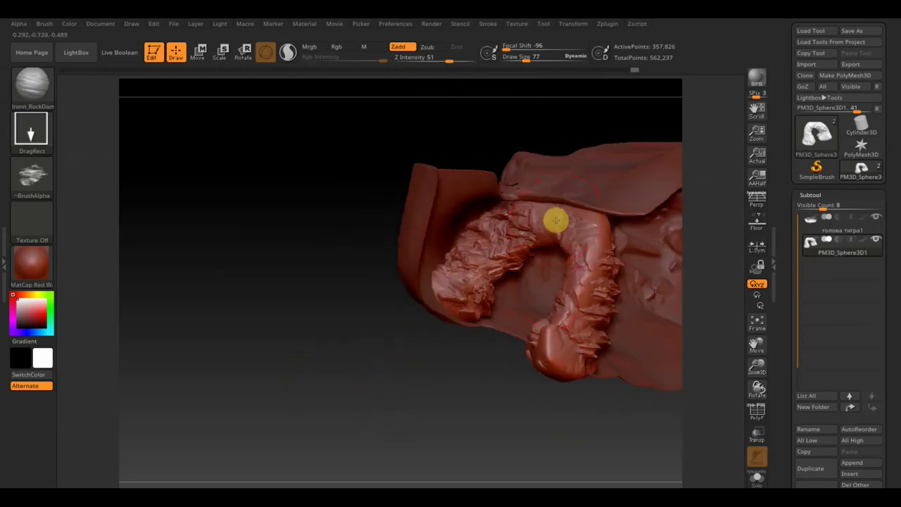
pyautogui.hotkey('ctrl', 'shift', 'z')
pyautogui.hotkey('ctrl', 'shift', 'z')
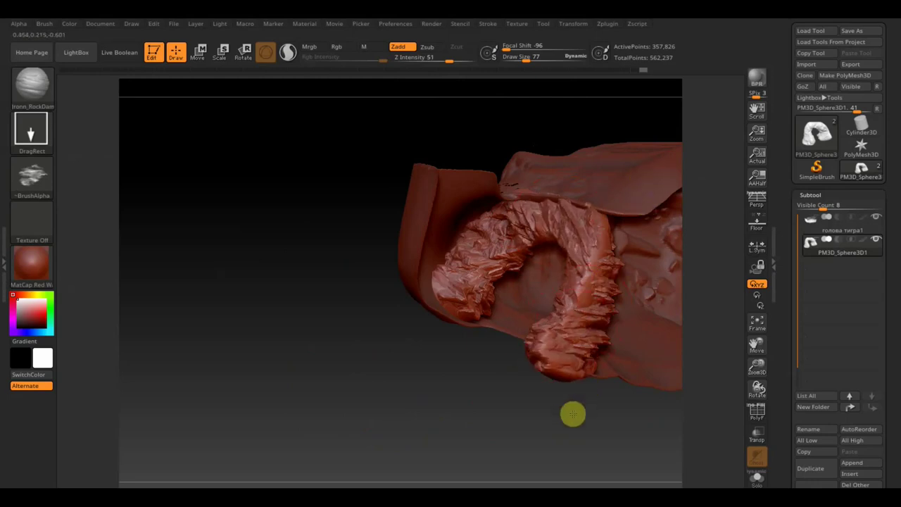
pyautogui.hotkey('ctrl', 'shift', 'z')
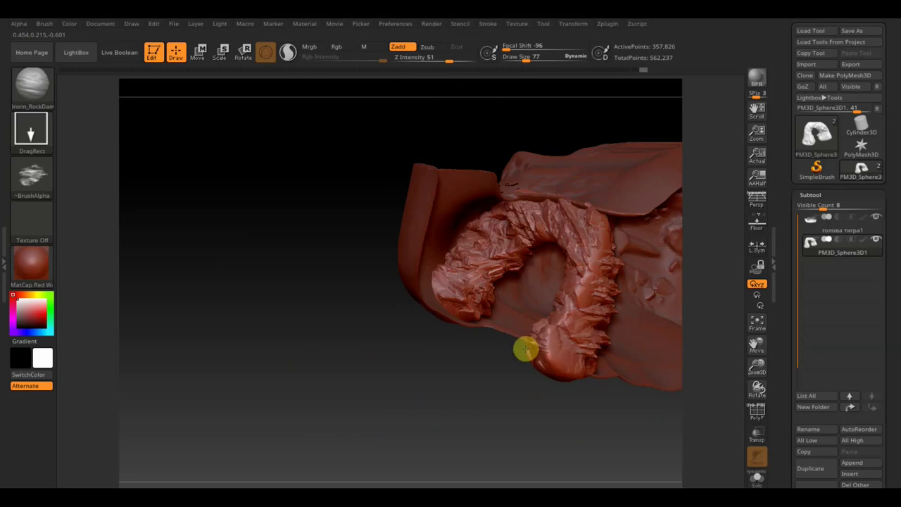
pyautogui.moveTo(547, 414); pyautogui.dragTo(563, 438)
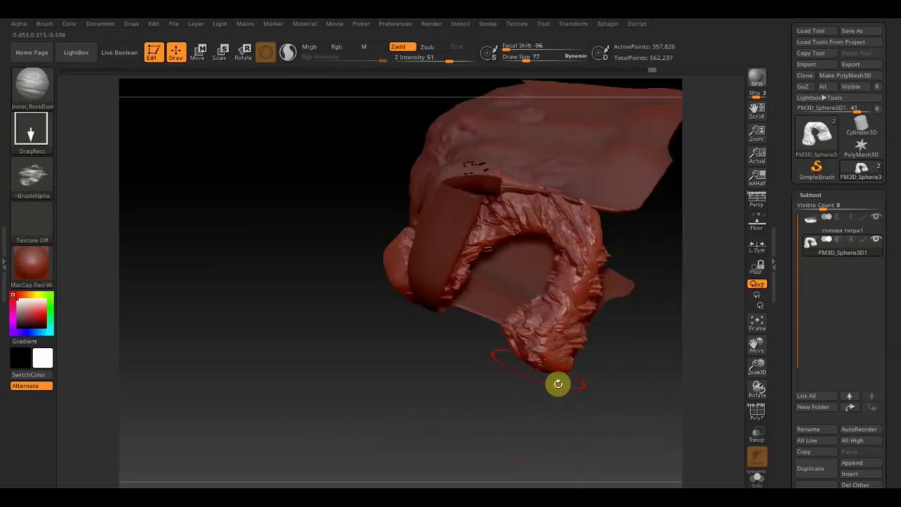
pyautogui.hotkey('ctrl', 'shift', 'z')
pyautogui.hotkey('ctrl', 'shift', 'z')
pyautogui.hotkey('ctrl', 'shift', 'z')
pyautogui.hotkey('ctrl', 'shift', 'z')
pyautogui.hotkey('ctrl', 'shift', 'z')
pyautogui.hotkey('ctrl', 'shift', 'z')
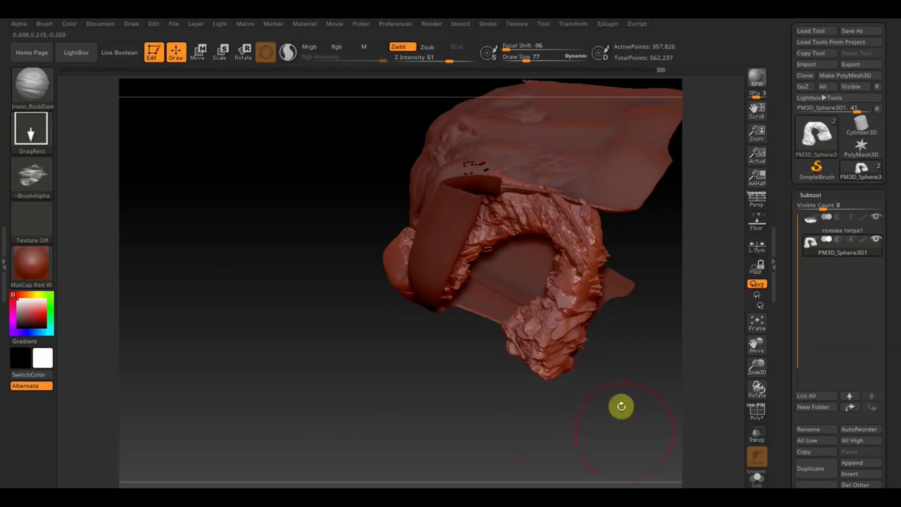
pyautogui.moveTo(621, 406); pyautogui.dragTo(610, 438)
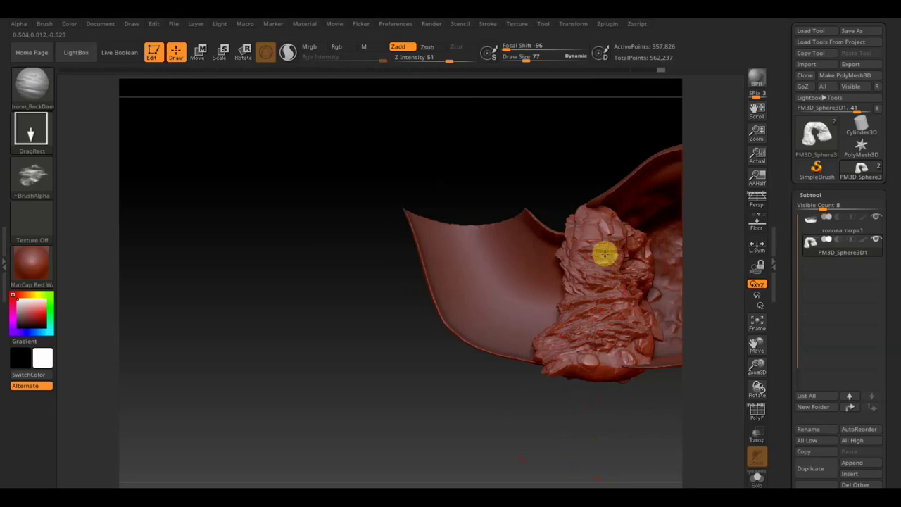
pyautogui.moveTo(573, 480)
pyautogui.mouseDown()
pyautogui.moveTo(488, 474)
pyautogui.moveTo(426, 451)
pyautogui.moveTo(373, 446)
pyautogui.moveTo(372, 404)
pyautogui.moveTo(382, 443)
pyautogui.moveTo(473, 433)
pyautogui.mouseUp()
# Select the голова тигра1 body, lower Z Intensity to about 30, and stamp rock streaks across its middle
pyautogui.keyDown('alt'); pyautogui.click(506, 229); pyautogui.keyUp('alt')
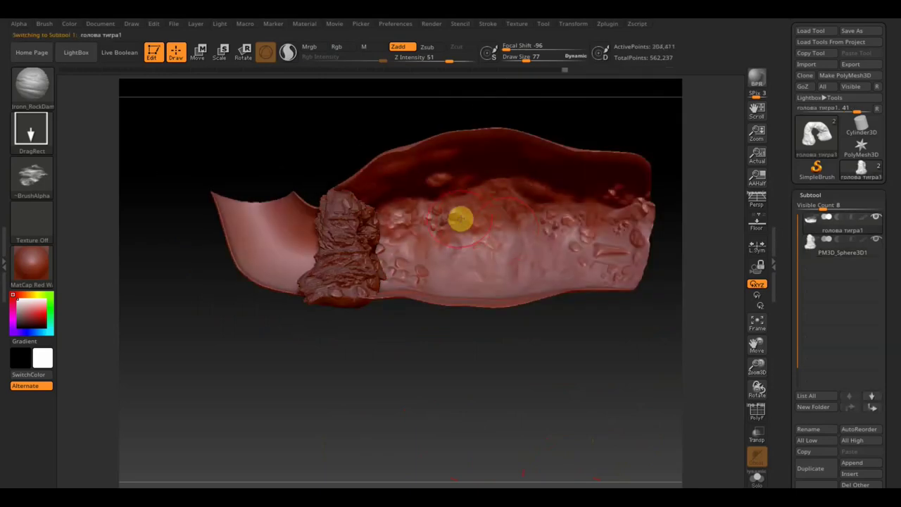
pyautogui.moveTo(439, 60); pyautogui.dragTo(458, 161)
pyautogui.moveTo(478, 273)
pyautogui.mouseDown()
pyautogui.moveTo(513, 261)
pyautogui.moveTo(506, 220)
pyautogui.mouseUp()
pyautogui.moveTo(465, 285); pyautogui.dragTo(525, 207)
pyautogui.moveTo(444, 268); pyautogui.dragTo(547, 172)
pyautogui.moveTo(502, 233)
pyautogui.mouseDown()
pyautogui.moveTo(542, 149)
pyautogui.moveTo(555, 162)
pyautogui.moveTo(551, 199)
pyautogui.mouseUp()
pyautogui.moveTo(556, 235)
pyautogui.mouseDown()
pyautogui.moveTo(630, 233)
pyautogui.moveTo(397, 242)
pyautogui.mouseUp()
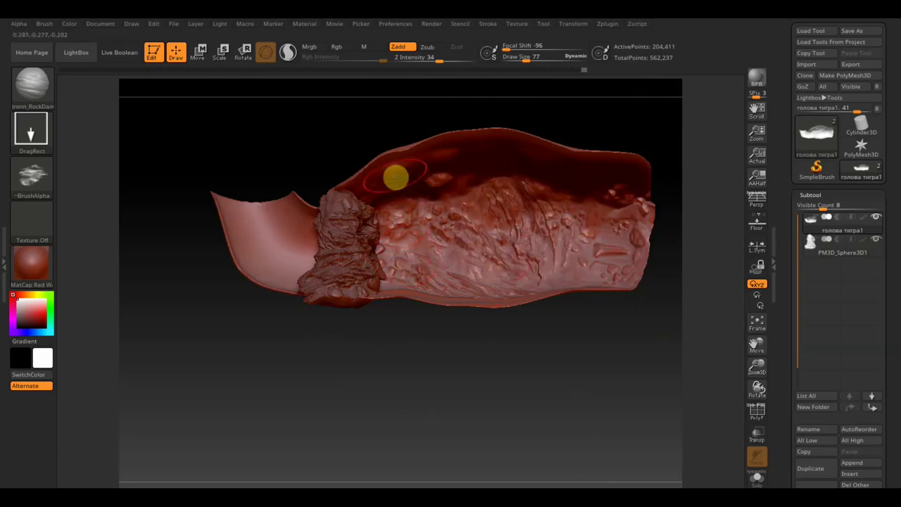
# From a top-down view, stamp rough texture and vertical rock streaks on the upper middle and right side
pyautogui.moveTo(500, 479); pyautogui.dragTo(492, 457)
pyautogui.moveTo(382, 141)
pyautogui.mouseDown()
pyautogui.moveTo(458, 183)
pyautogui.moveTo(519, 111)
pyautogui.mouseUp()
pyautogui.moveTo(476, 154); pyautogui.dragTo(542, 148)
pyautogui.moveTo(548, 106); pyautogui.dragTo(571, 105)
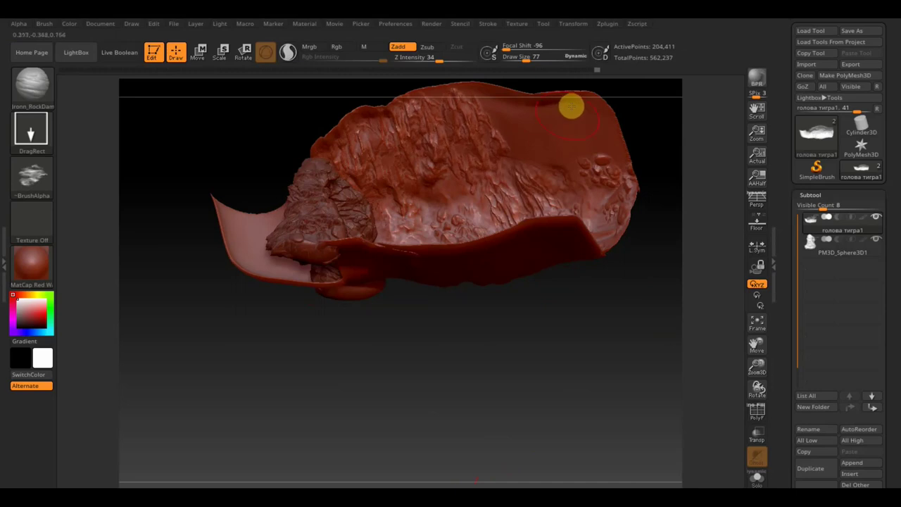
pyautogui.moveTo(519, 170)
pyautogui.mouseDown()
pyautogui.moveTo(516, 235)
pyautogui.moveTo(573, 199)
pyautogui.moveTo(614, 223)
pyautogui.mouseUp()
pyautogui.moveTo(600, 172)
pyautogui.mouseDown()
pyautogui.moveTo(612, 181)
pyautogui.moveTo(638, 127)
pyautogui.mouseUp()
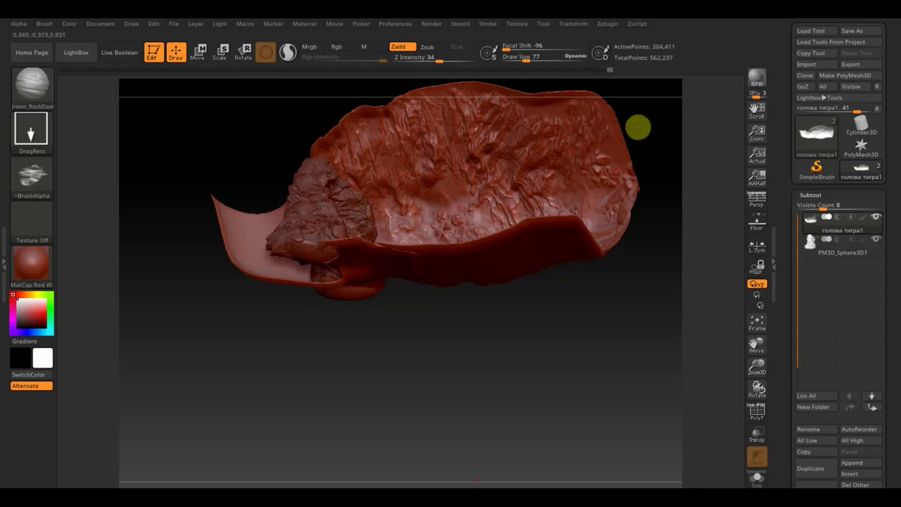
# Add bumpy rock detail to the left flap, undo one stamp, and add a thin streak on the middle band
pyautogui.moveTo(665, 211)
pyautogui.mouseDown()
pyautogui.moveTo(659, 233)
pyautogui.moveTo(680, 270)
pyautogui.moveTo(678, 292)
pyautogui.mouseUp()
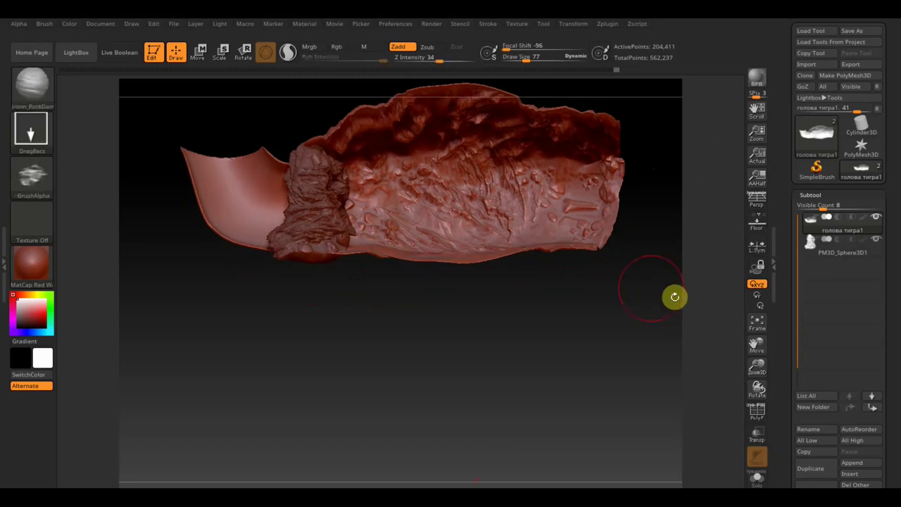
pyautogui.moveTo(532, 332)
pyautogui.mouseDown()
pyautogui.moveTo(507, 338)
pyautogui.moveTo(525, 350)
pyautogui.moveTo(504, 333)
pyautogui.moveTo(547, 374)
pyautogui.moveTo(541, 390)
pyautogui.moveTo(386, 290)
pyautogui.mouseUp()
pyautogui.moveTo(345, 233); pyautogui.dragTo(382, 286)
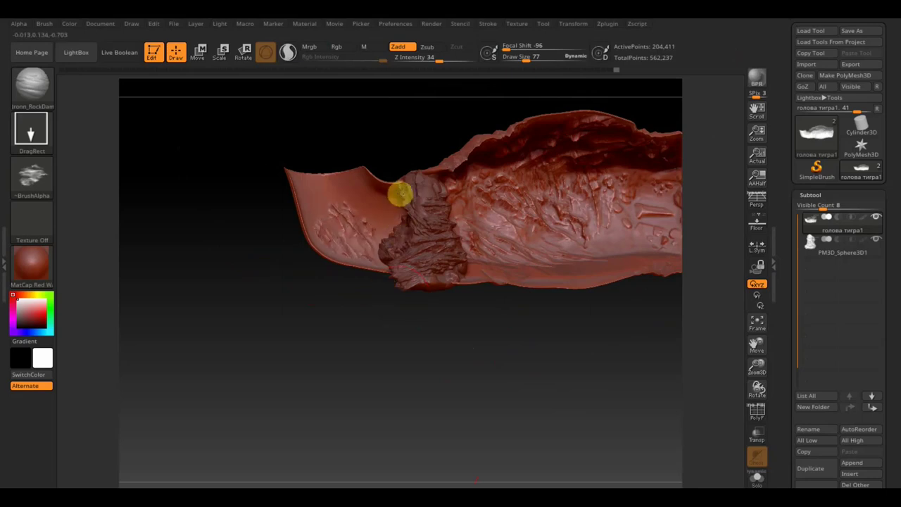
pyautogui.moveTo(399, 189)
pyautogui.mouseDown()
pyautogui.moveTo(335, 193)
pyautogui.moveTo(382, 191)
pyautogui.mouseUp()
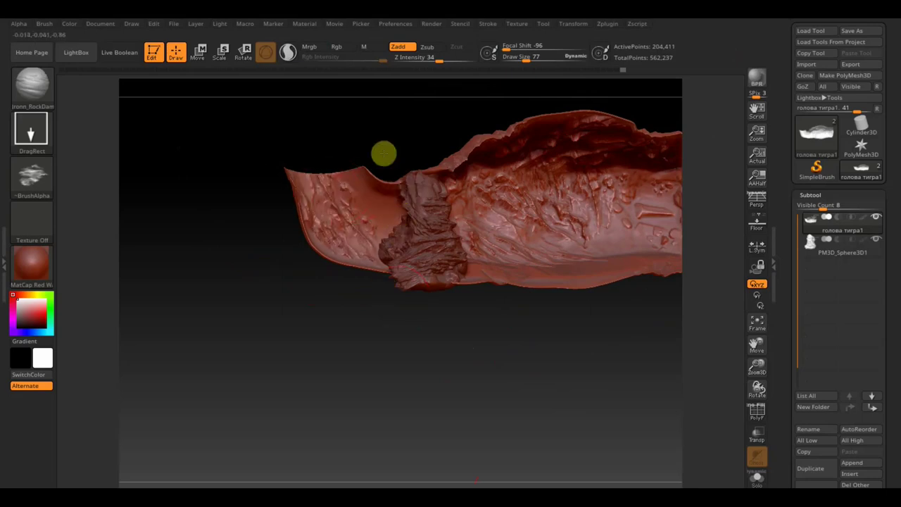
pyautogui.hotkey('ctrl', 'z')
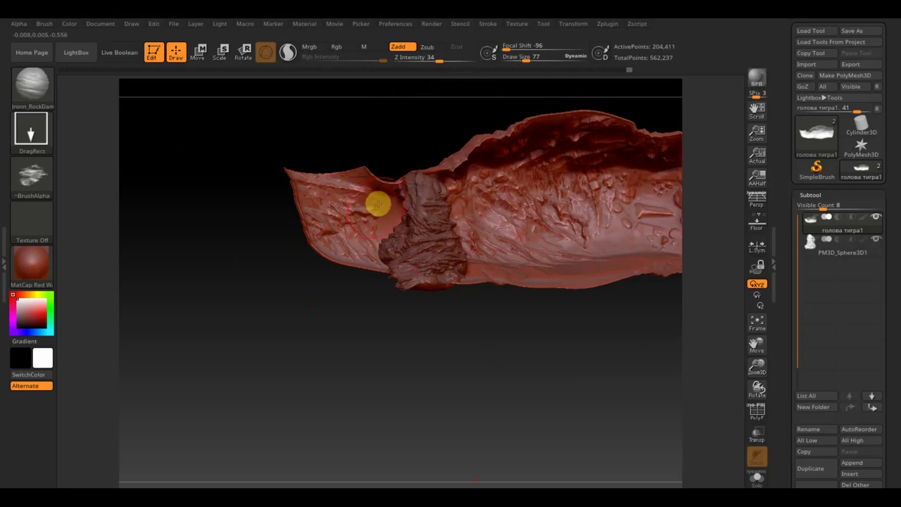
pyautogui.moveTo(414, 222); pyautogui.dragTo(421, 171)
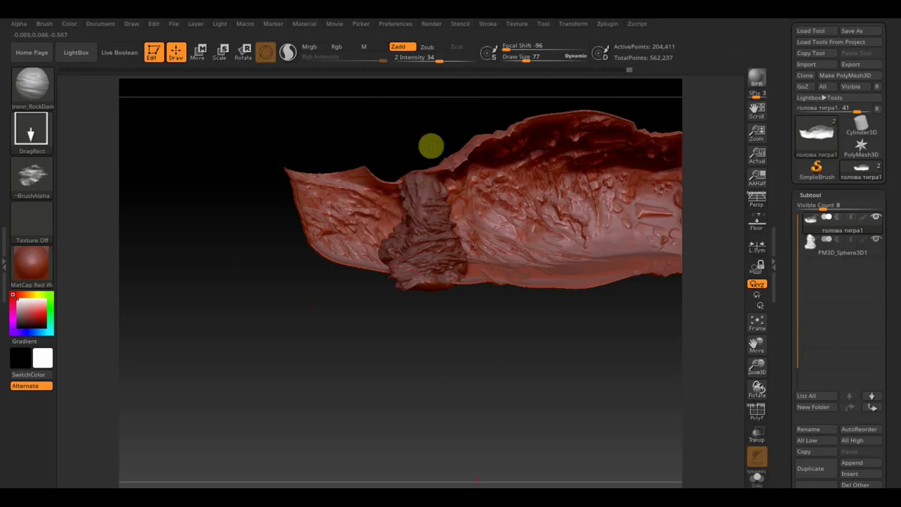
pyautogui.moveTo(431, 140)
pyautogui.mouseDown()
pyautogui.moveTo(388, 324)
pyautogui.moveTo(394, 373)
pyautogui.moveTo(368, 346)
pyautogui.moveTo(367, 330)
pyautogui.moveTo(493, 322)
pyautogui.moveTo(406, 356)
pyautogui.moveTo(412, 362)
pyautogui.mouseUp()
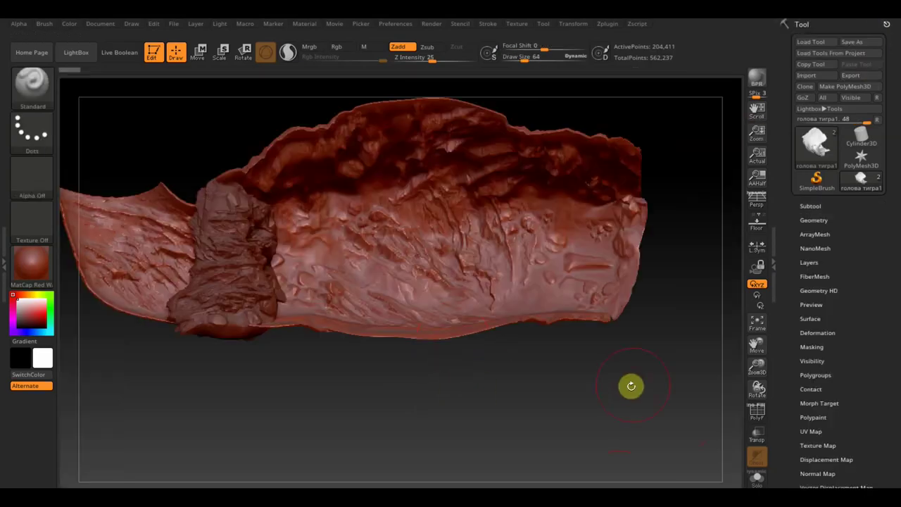
# Turn the model back near its original view and open the Texture menu
pyautogui.moveTo(627, 388)
pyautogui.mouseDown()
pyautogui.moveTo(575, 400)
pyautogui.moveTo(627, 388)
pyautogui.moveTo(619, 394)
pyautogui.moveTo(629, 408)
pyautogui.moveTo(617, 399)
pyautogui.moveTo(625, 408)
pyautogui.moveTo(642, 399)
pyautogui.moveTo(625, 387)
pyautogui.moveTo(619, 413)
pyautogui.moveTo(626, 401)
pyautogui.mouseUp()
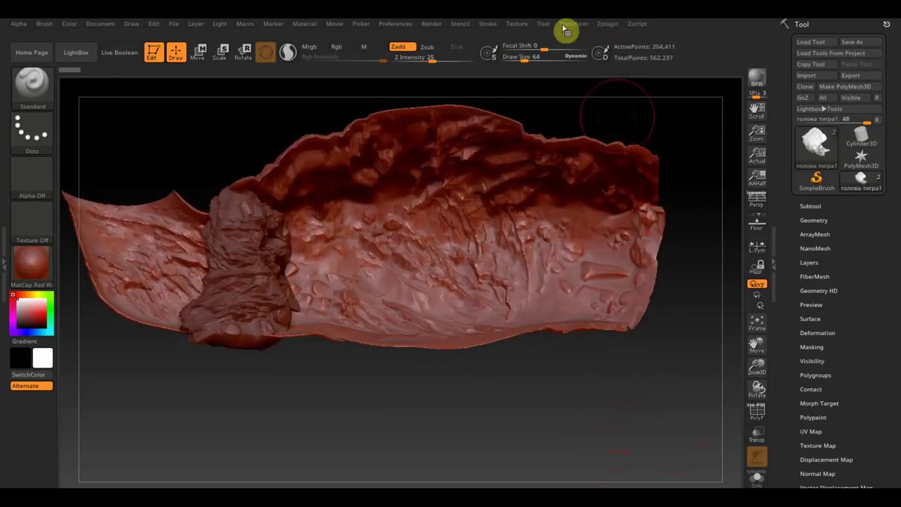
pyautogui.click(518, 24)
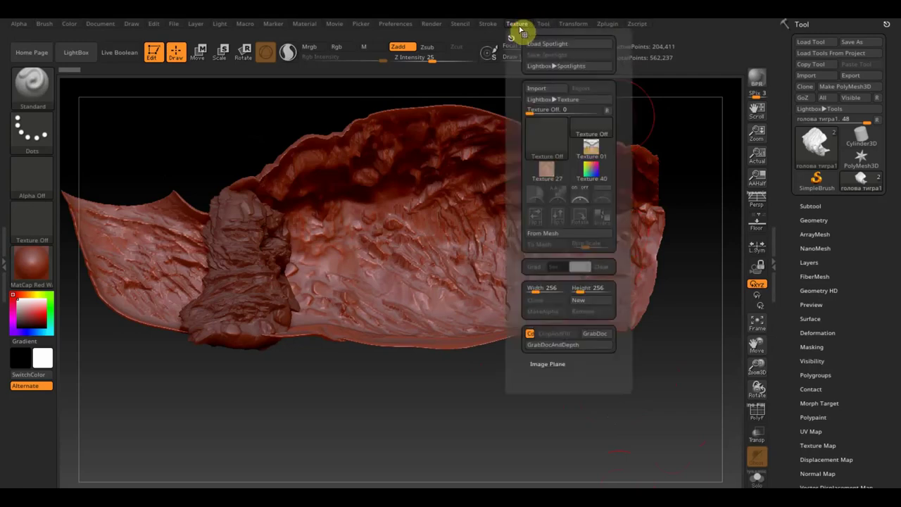
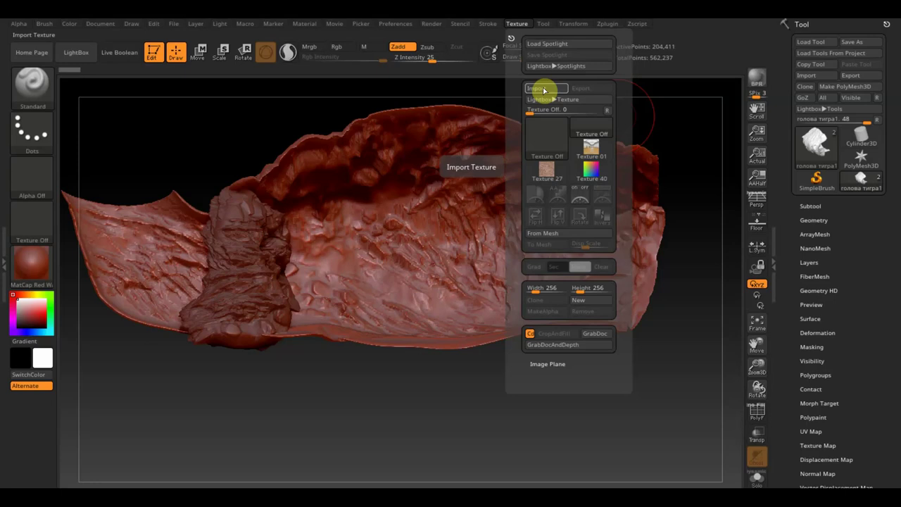
pyautogui.click(546, 89)
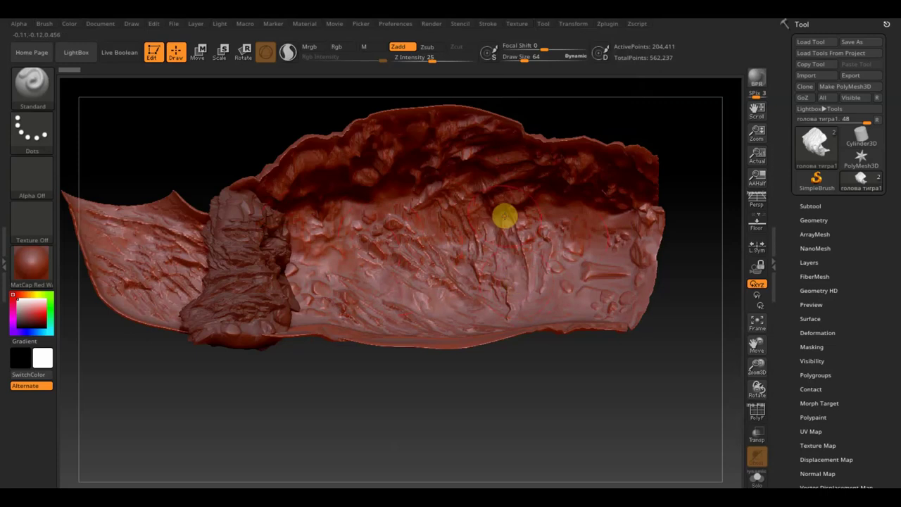
pyautogui.click(517, 24)
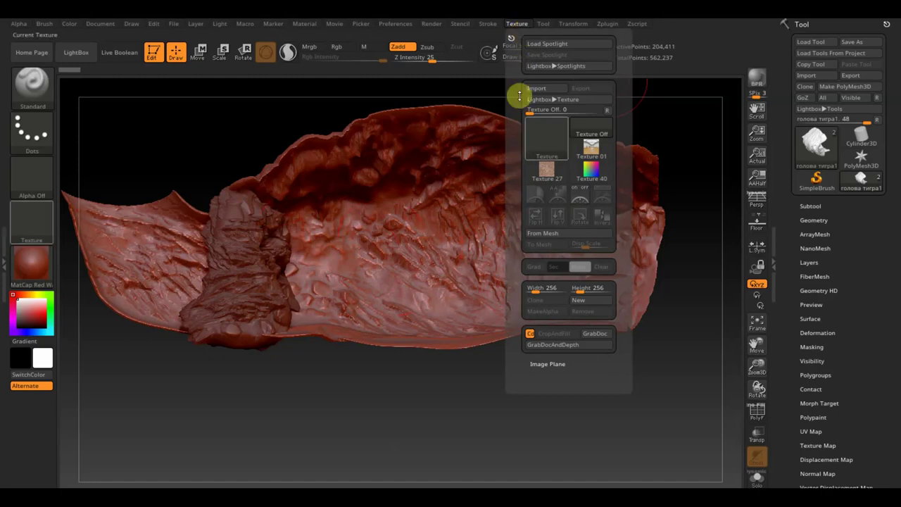
pyautogui.click(542, 91)
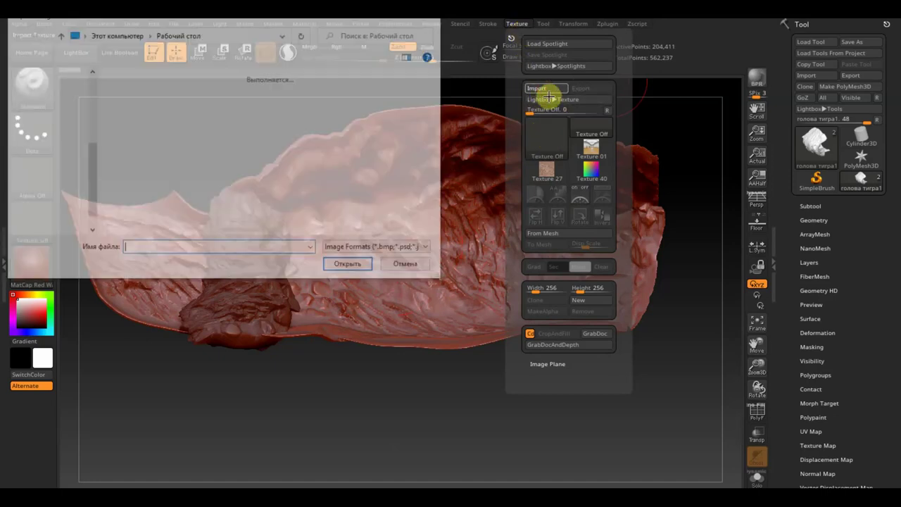
pyautogui.click(269, 179)
pyautogui.scroll(-1, 325, 185)
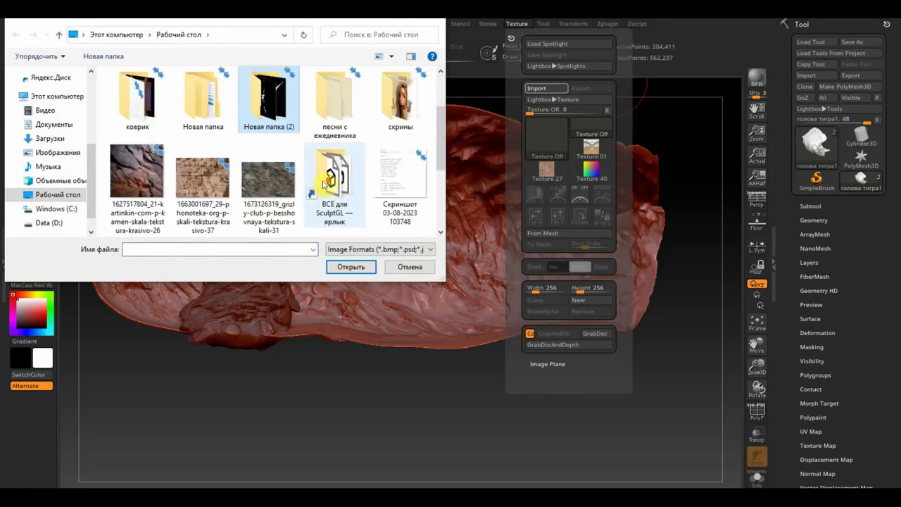
pyautogui.click(192, 190)
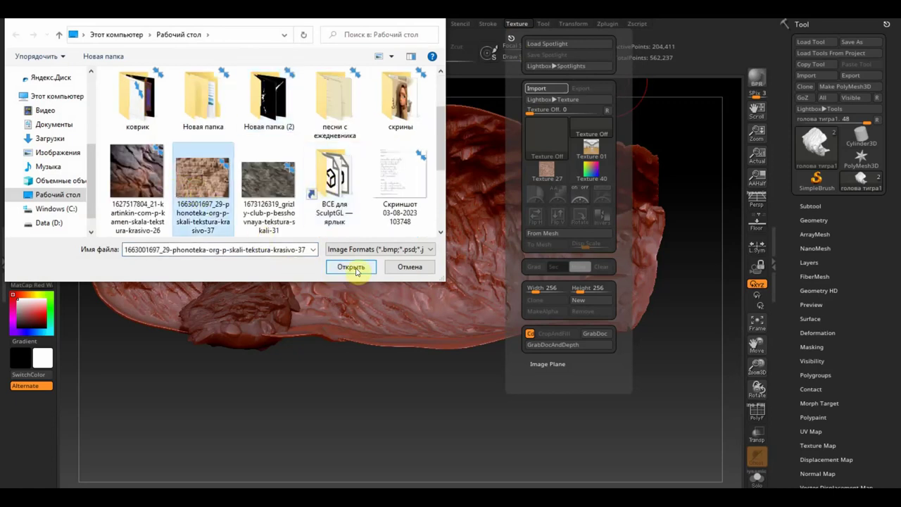
pyautogui.click(352, 267)
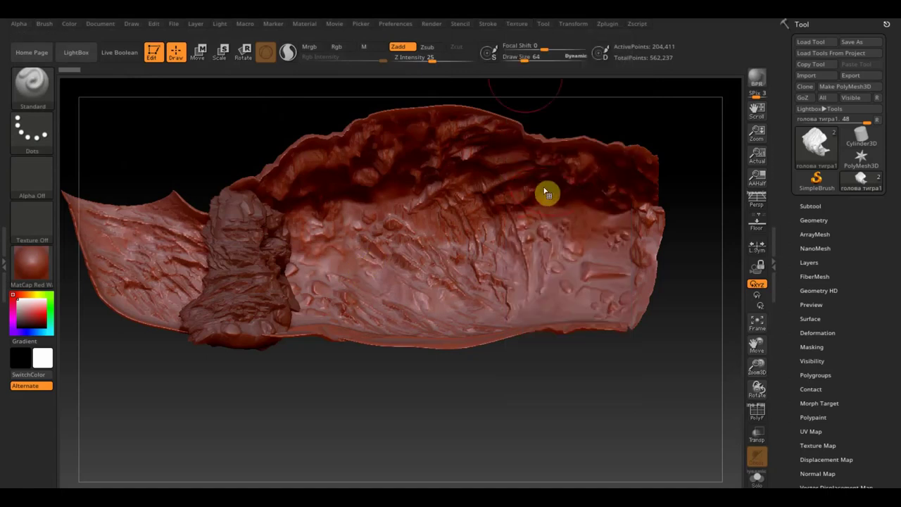
pyautogui.click(519, 28)
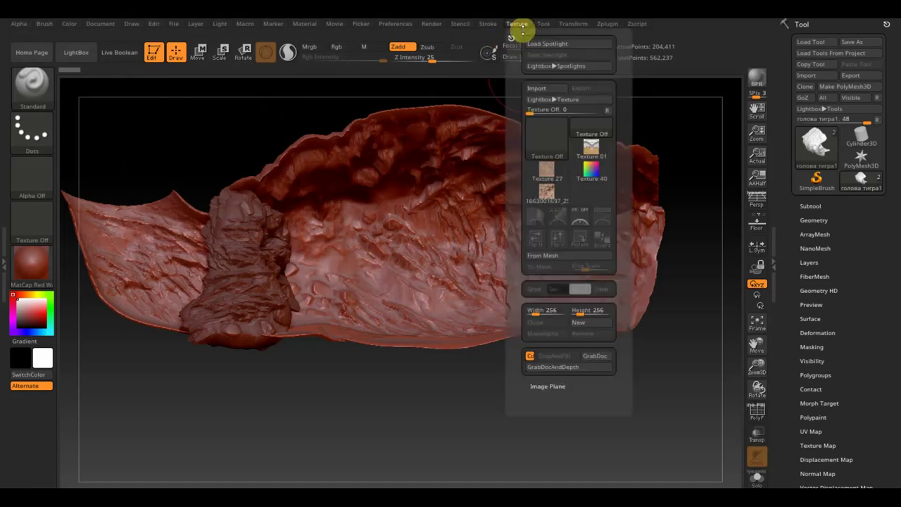
# Load the rock photo into Spotlight and shrink it to a small rectangle
pyautogui.click(546, 171)
pyautogui.click(604, 220)
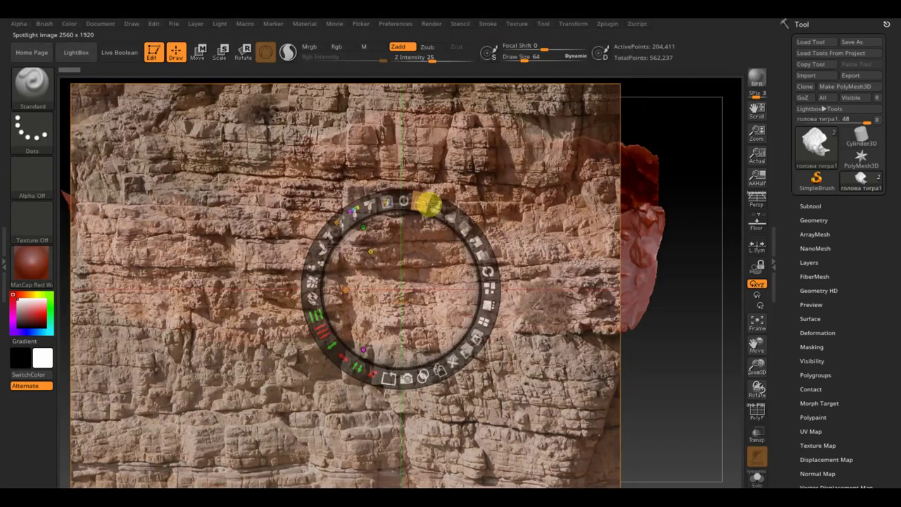
pyautogui.moveTo(428, 204)
pyautogui.mouseDown()
pyautogui.moveTo(252, 203)
pyautogui.moveTo(352, 190)
pyautogui.moveTo(271, 211)
pyautogui.moveTo(402, 195)
pyautogui.moveTo(427, 207)
pyautogui.moveTo(406, 235)
pyautogui.moveTo(357, 248)
pyautogui.mouseUp()
# With Rgb on and Zadd off, pin Spotlight and paint the photo onto the cliff's lower middle
pyautogui.click(338, 46)
pyautogui.click(398, 46)
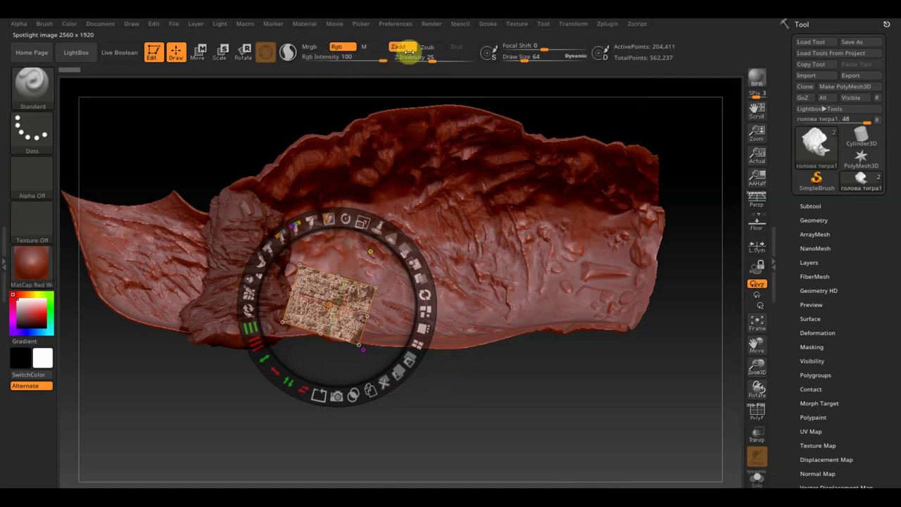
pyautogui.click(361, 222)
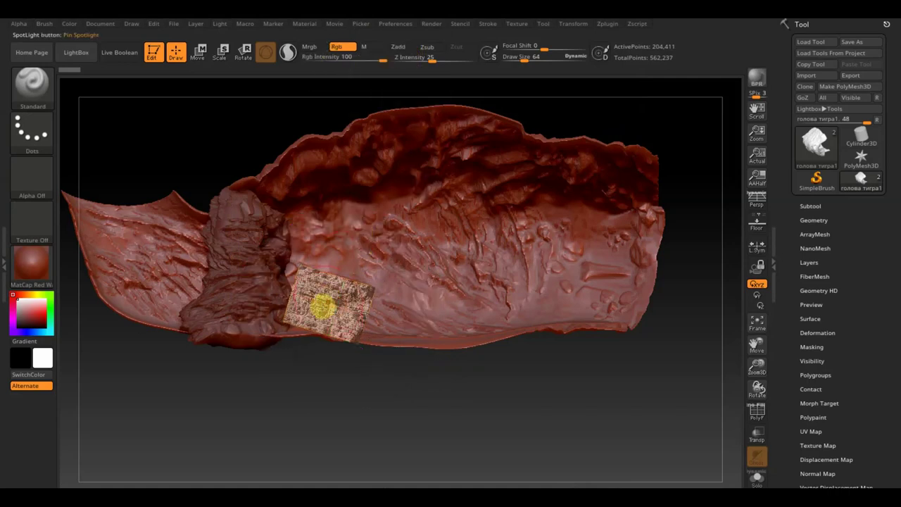
pyautogui.moveTo(316, 304)
pyautogui.mouseDown()
pyautogui.moveTo(314, 314)
pyautogui.moveTo(296, 298)
pyautogui.moveTo(358, 312)
pyautogui.moveTo(308, 287)
pyautogui.mouseUp()
pyautogui.hotkey('shift', 'z')
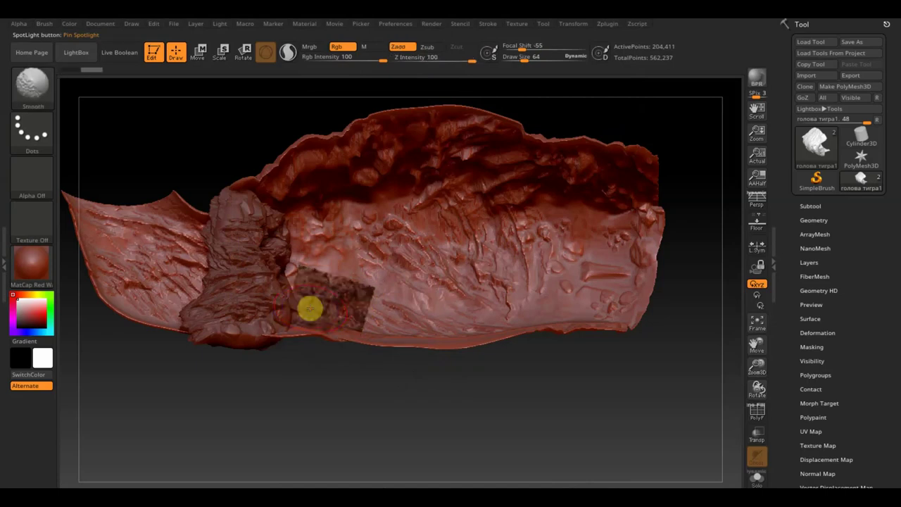
# Apply the white SketchShaded2 material and smooth the edge of the painted patch
pyautogui.click(52, 267)
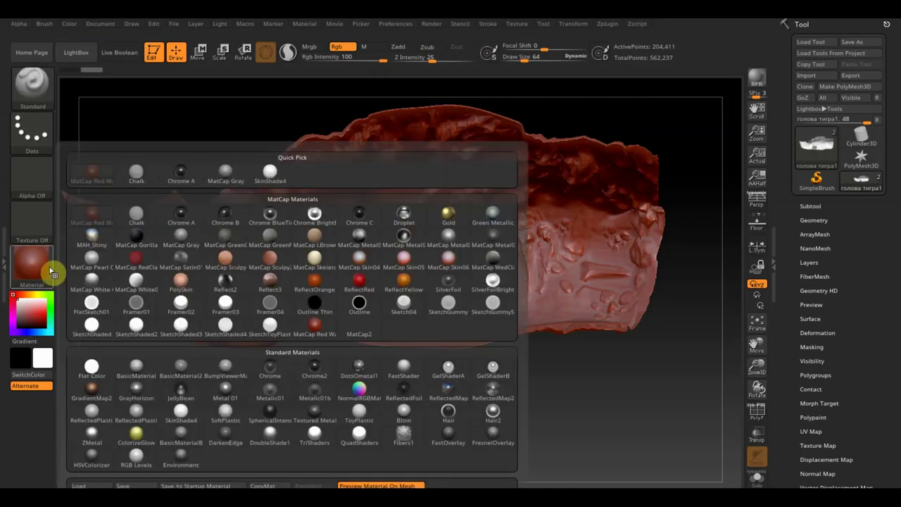
pyautogui.click(139, 324)
pyautogui.keyDown('shift'); pyautogui.moveTo(312, 298); pyautogui.dragTo(374, 305); pyautogui.keyUp('shift')
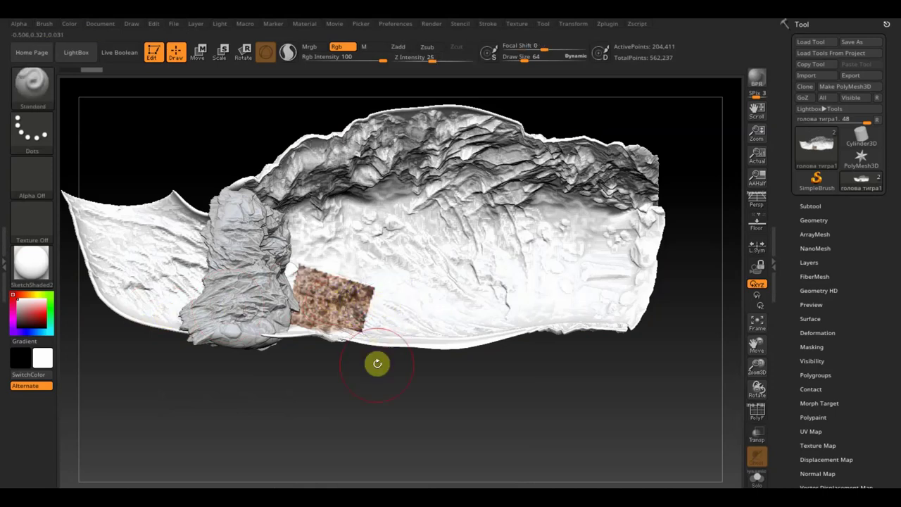
pyautogui.press('shift')
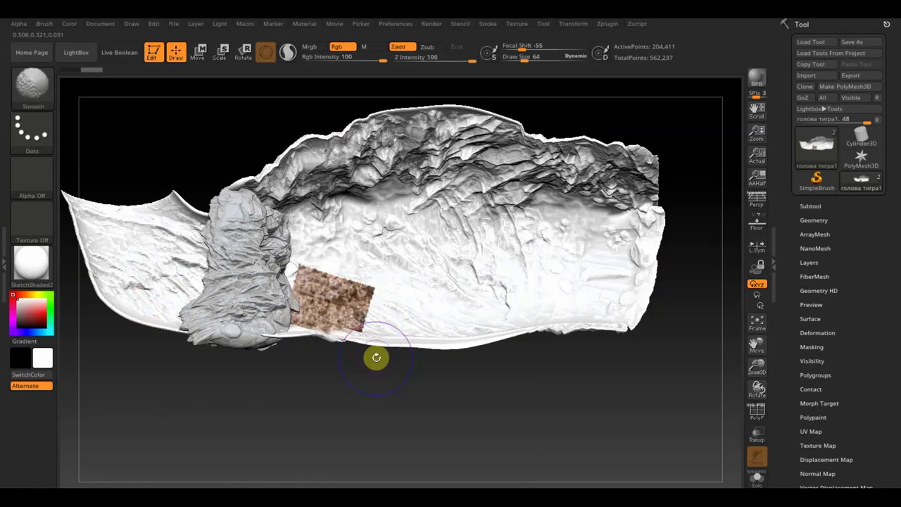
pyautogui.hotkey('shift', 'z')
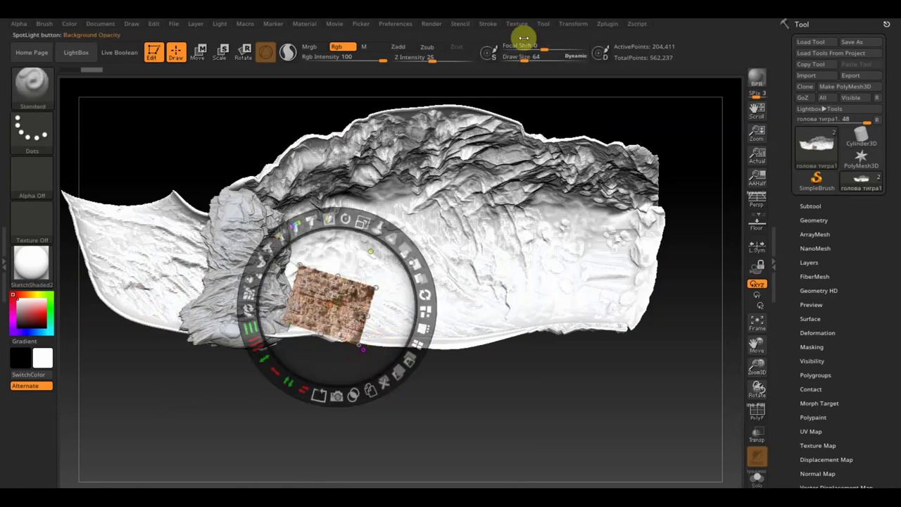
pyautogui.click(516, 24)
pyautogui.click(538, 89)
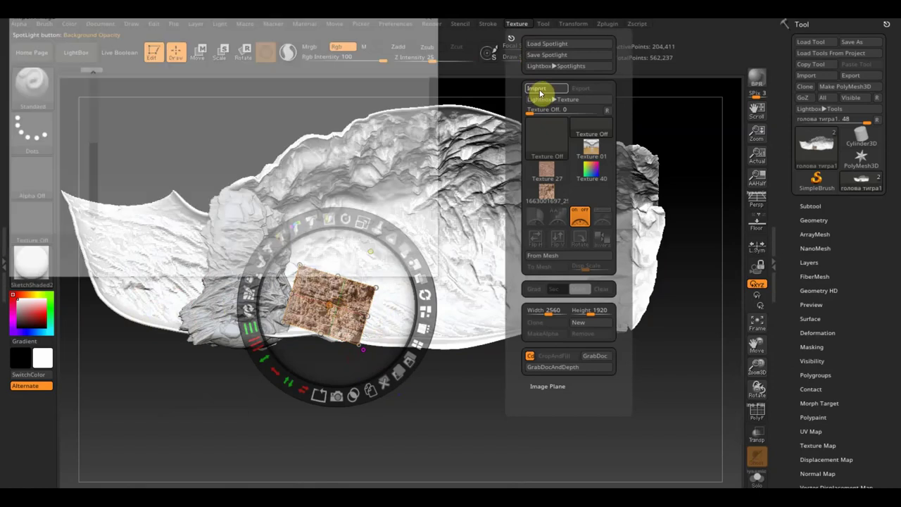
pyautogui.scroll(-5, 335, 180)
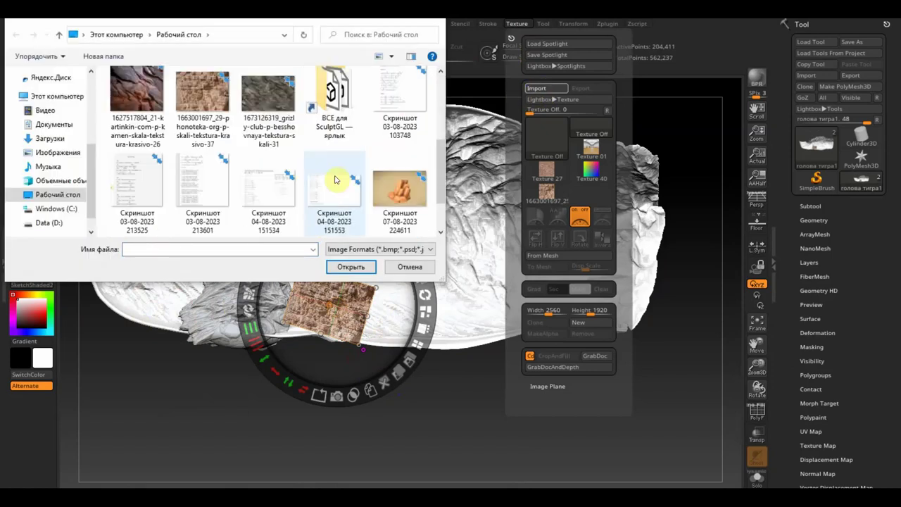
pyautogui.scroll(1, 308, 155)
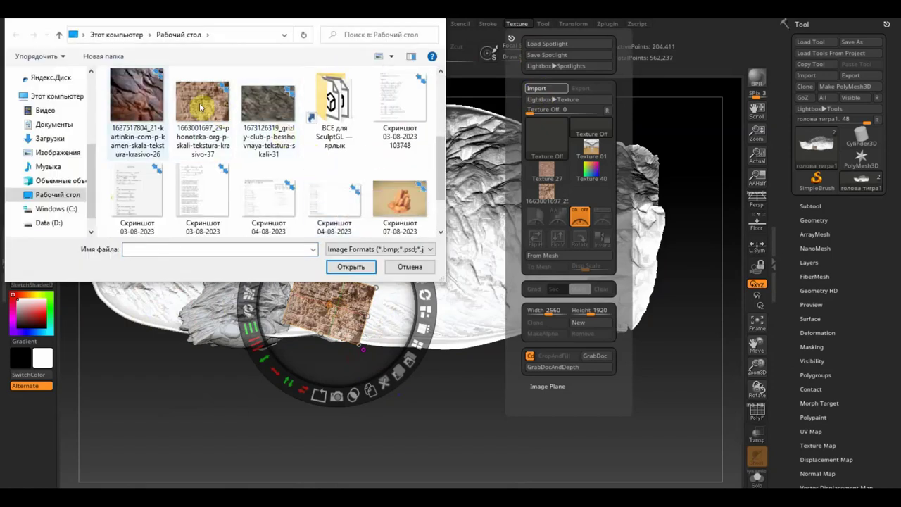
pyautogui.click(137, 98)
pyautogui.click(351, 267)
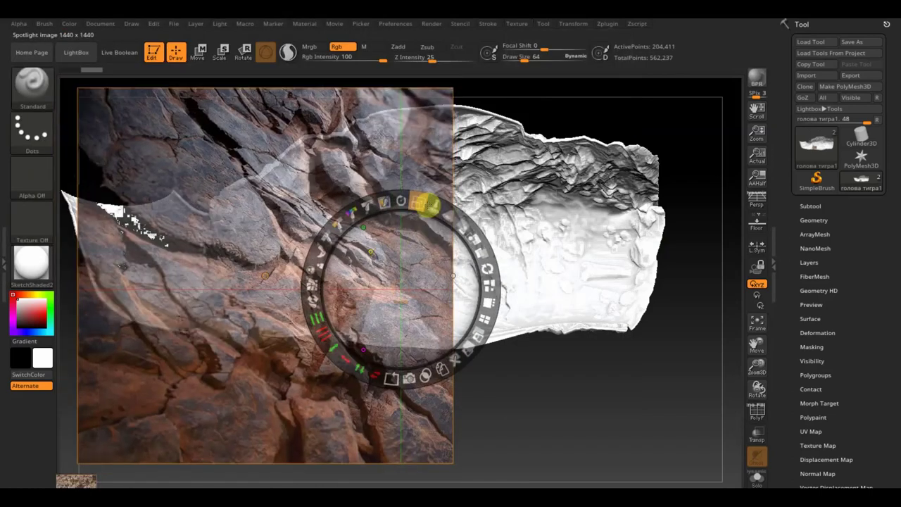
# Shrink the dark rock photo in Spotlight, move it above the first patch and pin it
pyautogui.moveTo(429, 201)
pyautogui.mouseDown()
pyautogui.moveTo(364, 173)
pyautogui.moveTo(302, 185)
pyautogui.mouseUp()
pyautogui.moveTo(346, 237)
pyautogui.mouseDown()
pyautogui.moveTo(363, 211)
pyautogui.moveTo(322, 196)
pyautogui.moveTo(297, 205)
pyautogui.moveTo(382, 267)
pyautogui.moveTo(301, 276)
pyautogui.mouseUp()
pyautogui.press('z')
pyautogui.hotkey('shift', 'z')
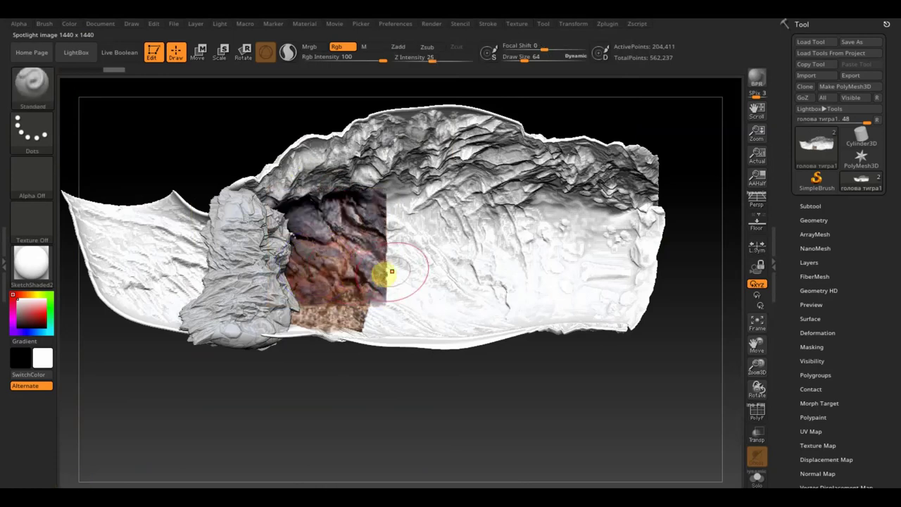
# Subdivide the cliff twice to about 3.286 million points and repaint the textured patch
pyautogui.press('shift')
pyautogui.hotkey('shift', 'z')
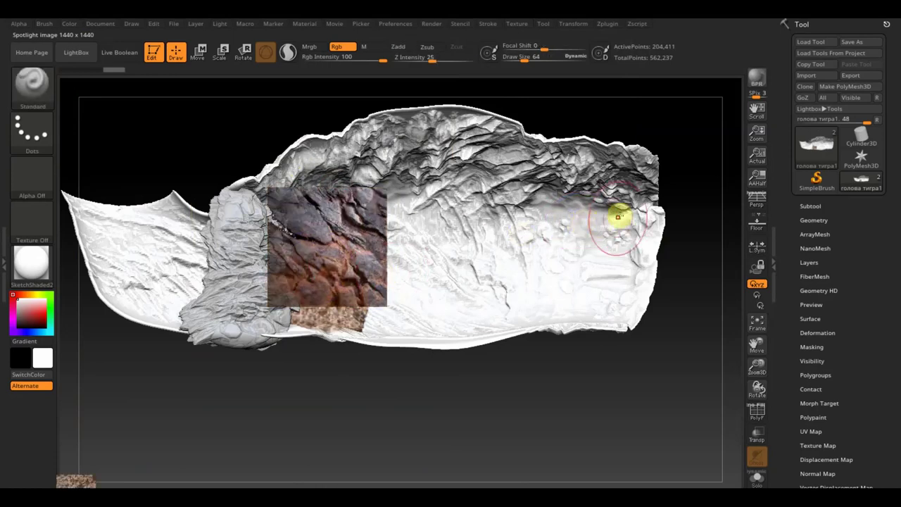
pyautogui.hotkey('ctrl', 'd')
pyautogui.hotkey('ctrl', 'd')
pyautogui.press('shift')
pyautogui.moveTo(321, 241)
pyautogui.mouseDown()
pyautogui.moveTo(316, 251)
pyautogui.moveTo(319, 231)
pyautogui.moveTo(301, 211)
pyautogui.moveTo(286, 235)
pyautogui.moveTo(358, 246)
pyautogui.moveTo(358, 266)
pyautogui.mouseUp()
pyautogui.hotkey('shift', 'z')
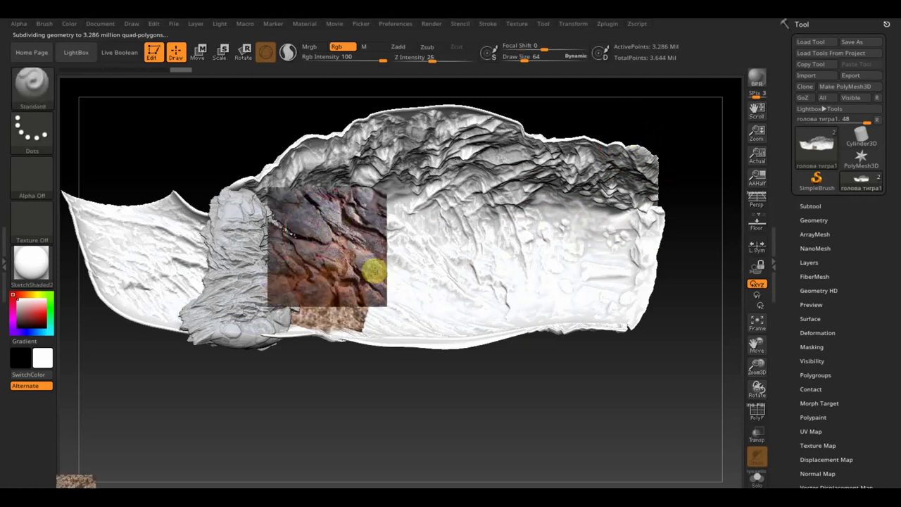
pyautogui.hotkey('shift', 'z')
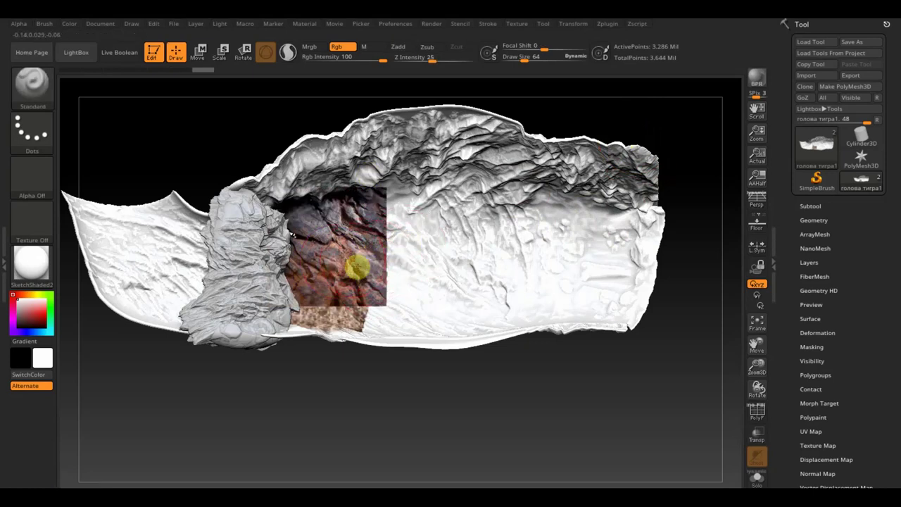
# Rotate the cliff and paint a second square of the dark rock photo further right
pyautogui.moveTo(449, 395)
pyautogui.mouseDown()
pyautogui.moveTo(426, 412)
pyautogui.moveTo(412, 408)
pyautogui.moveTo(448, 396)
pyautogui.mouseUp()
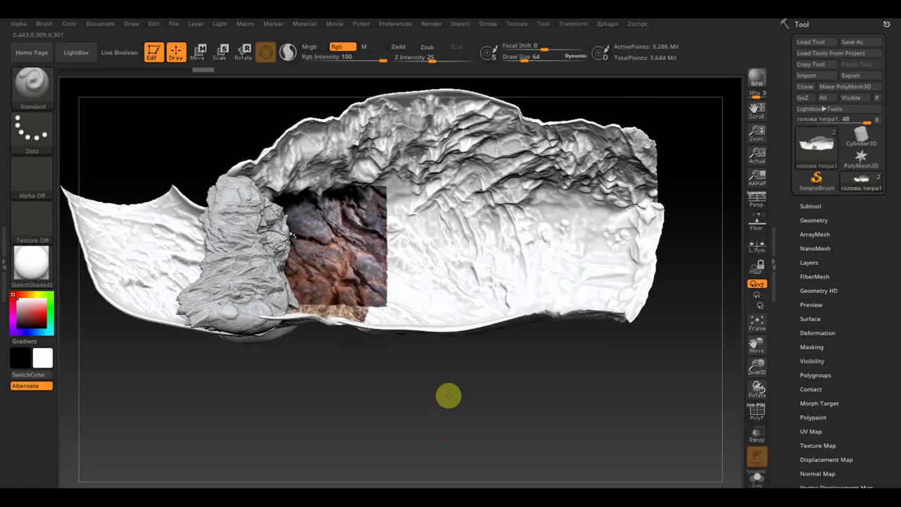
pyautogui.moveTo(448, 395); pyautogui.dragTo(443, 395)
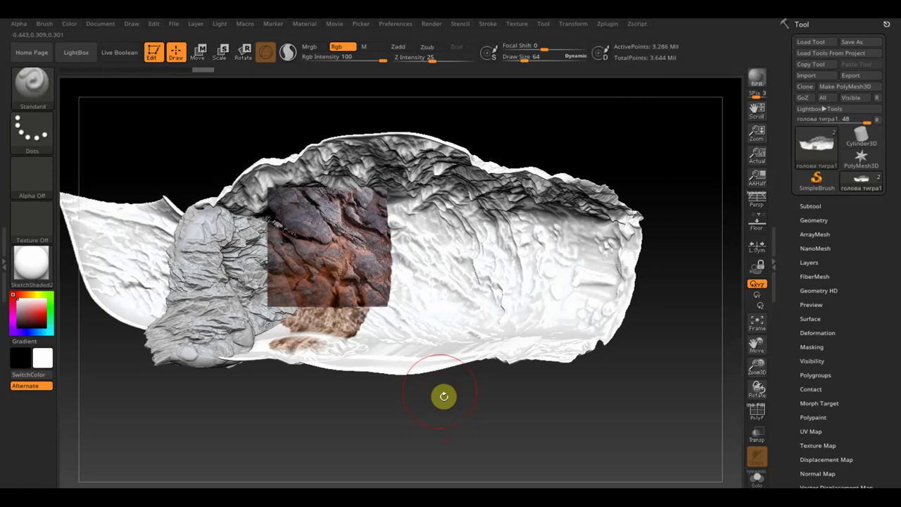
pyautogui.moveTo(394, 283)
pyautogui.mouseDown()
pyautogui.moveTo(439, 261)
pyautogui.moveTo(427, 261)
pyautogui.moveTo(432, 298)
pyautogui.moveTo(456, 301)
pyautogui.moveTo(413, 282)
pyautogui.moveTo(436, 304)
pyautogui.moveTo(382, 318)
pyautogui.moveTo(369, 344)
pyautogui.moveTo(472, 298)
pyautogui.moveTo(556, 352)
pyautogui.moveTo(584, 409)
pyautogui.moveTo(573, 374)
pyautogui.moveTo(584, 392)
pyautogui.moveTo(597, 350)
pyautogui.moveTo(590, 282)
pyautogui.moveTo(486, 288)
pyautogui.moveTo(569, 309)
pyautogui.moveTo(527, 312)
pyautogui.moveTo(546, 274)
pyautogui.moveTo(484, 233)
pyautogui.mouseUp()
pyautogui.press('z')
pyautogui.press('z')
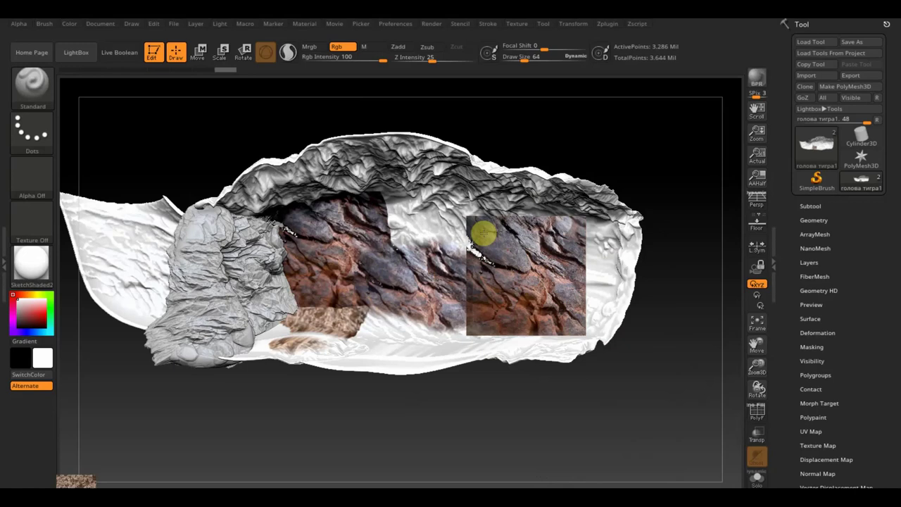
# Move the rock photo over the right side and paint it toward the lower right and middle right
pyautogui.press('z')
pyautogui.press('z')
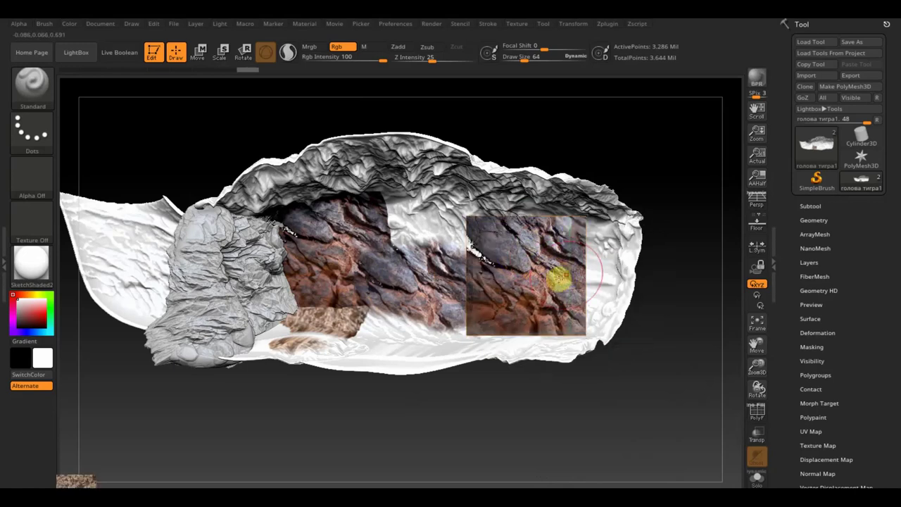
pyautogui.press('z')
pyautogui.moveTo(549, 282); pyautogui.dragTo(542, 286)
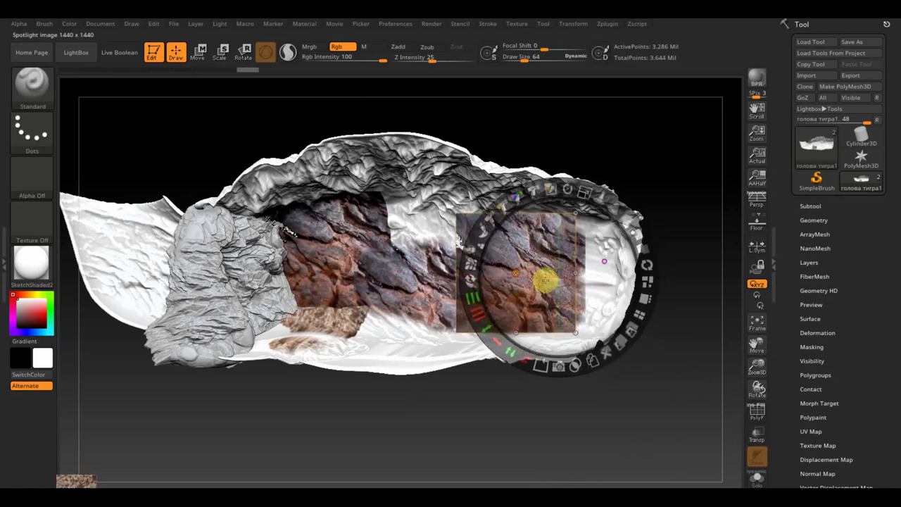
pyautogui.press('z')
pyautogui.moveTo(475, 289); pyautogui.dragTo(529, 312)
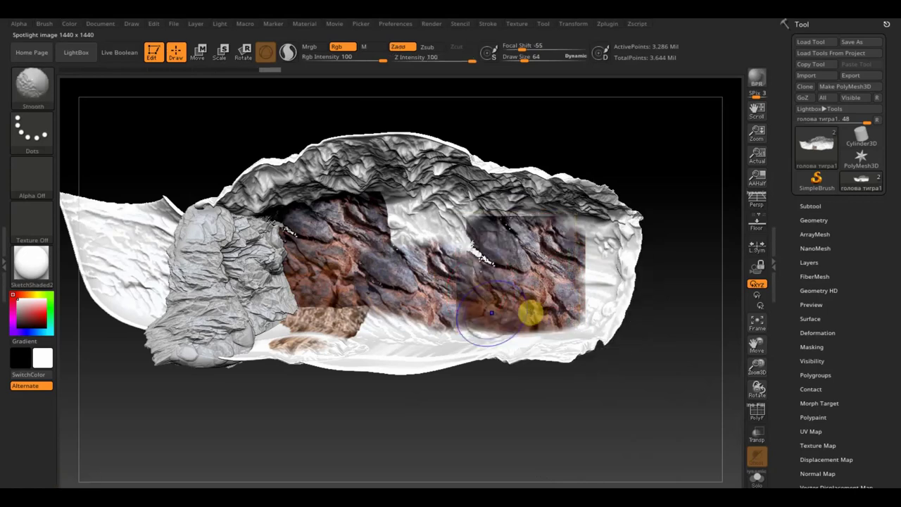
pyautogui.press('z')
pyautogui.moveTo(514, 272)
pyautogui.mouseDown()
pyautogui.moveTo(484, 241)
pyautogui.moveTo(473, 253)
pyautogui.mouseUp()
pyautogui.press('z')
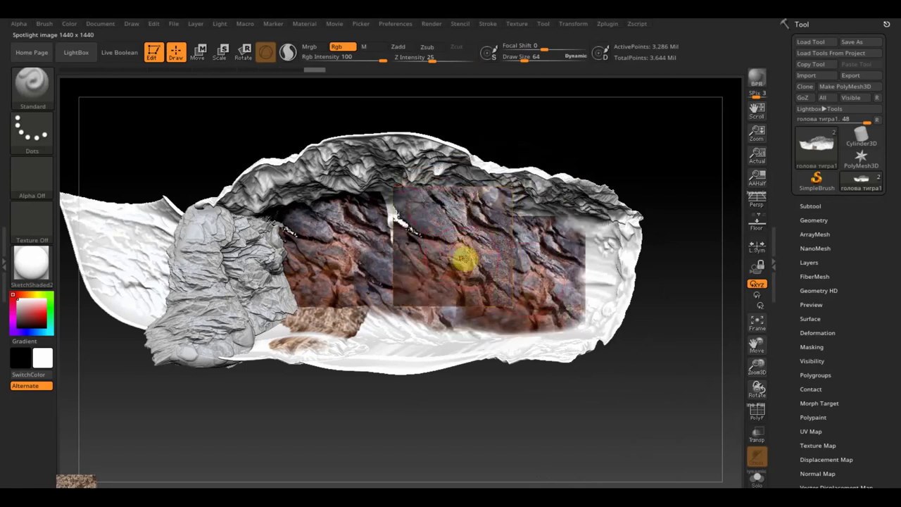
pyautogui.moveTo(462, 258); pyautogui.dragTo(493, 250)
# Rotate the photo and paint sharper rock cracks in the middle and along the right side
pyautogui.press('z')
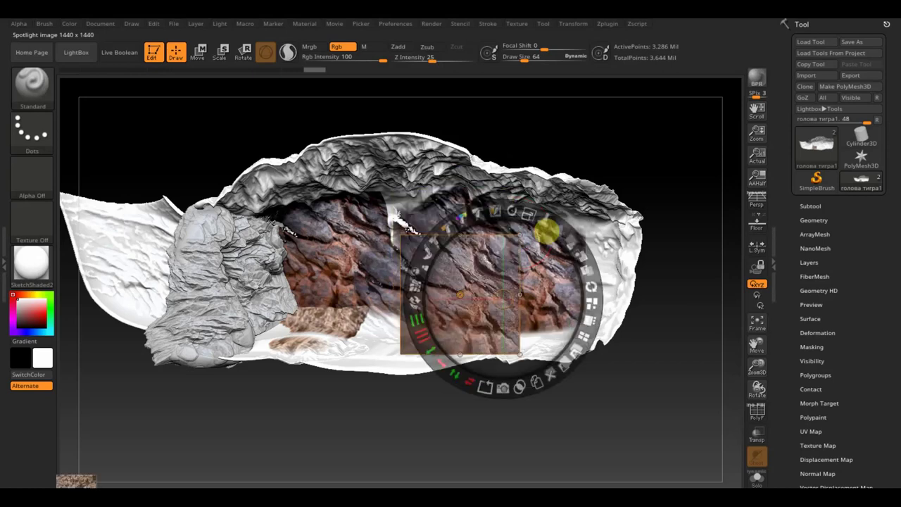
pyautogui.moveTo(507, 200)
pyautogui.mouseDown()
pyautogui.moveTo(480, 184)
pyautogui.moveTo(527, 237)
pyautogui.moveTo(489, 263)
pyautogui.moveTo(458, 261)
pyautogui.moveTo(442, 286)
pyautogui.mouseUp()
pyautogui.press('z')
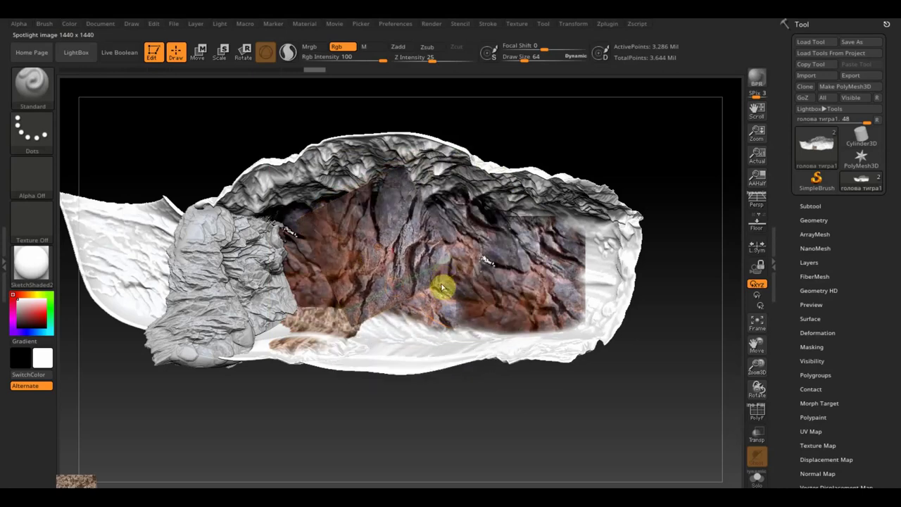
pyautogui.moveTo(412, 218); pyautogui.dragTo(412, 256)
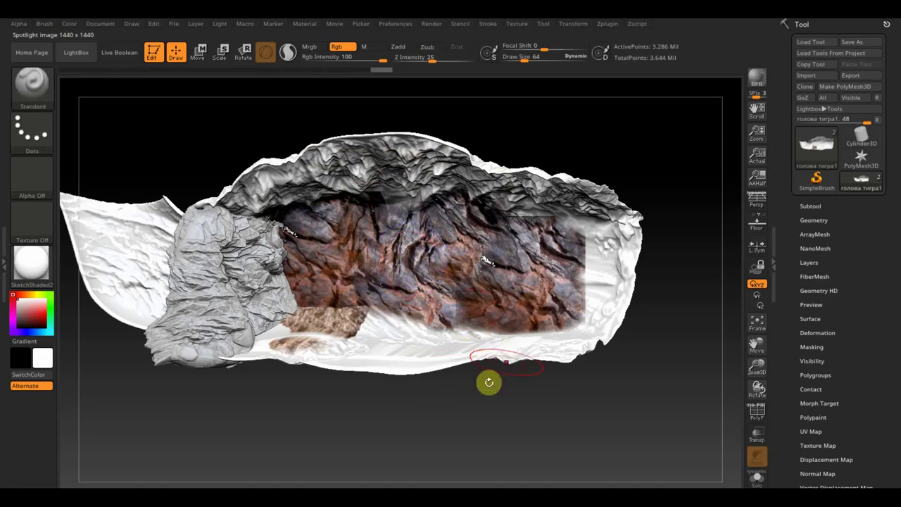
pyautogui.press('z')
pyautogui.moveTo(405, 274); pyautogui.dragTo(603, 282)
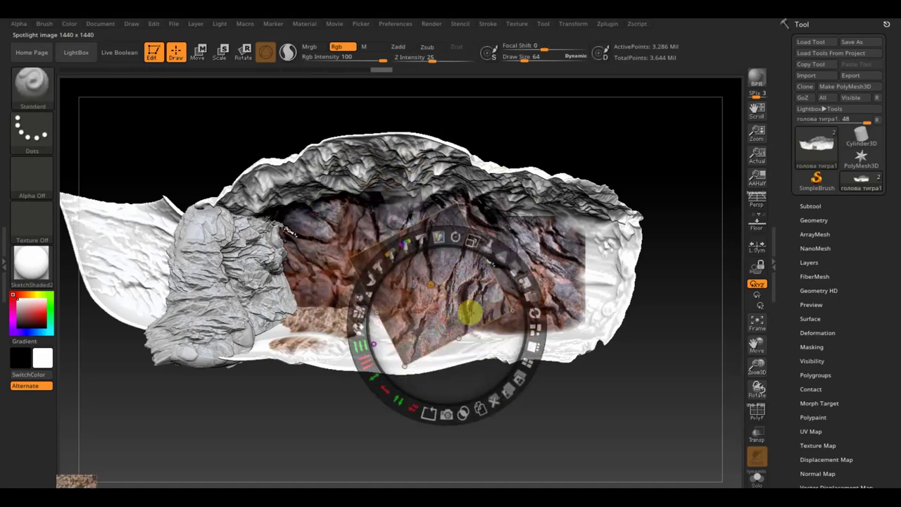
pyautogui.press('z')
pyautogui.moveTo(615, 235); pyautogui.dragTo(638, 250)
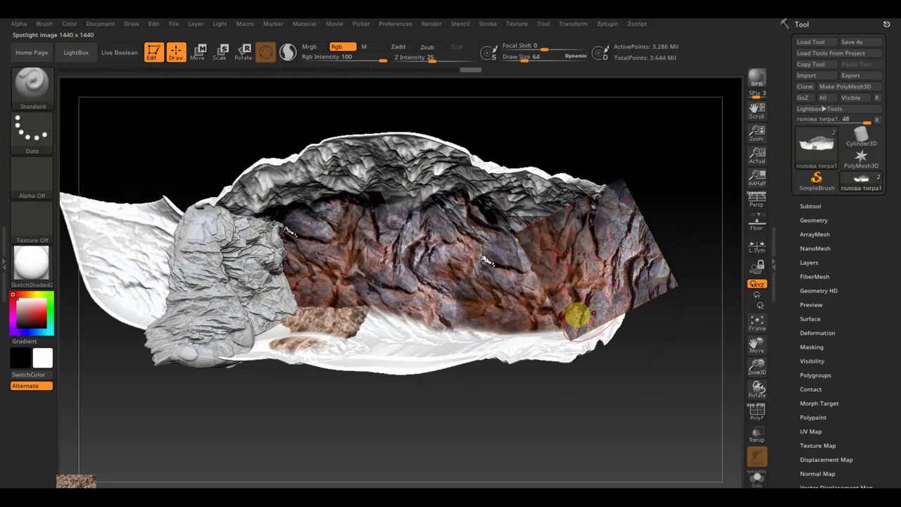
# Rotate and rescale the photo into a diamond and place it over the lower left for painting
pyautogui.hotkey('shift', 'z')
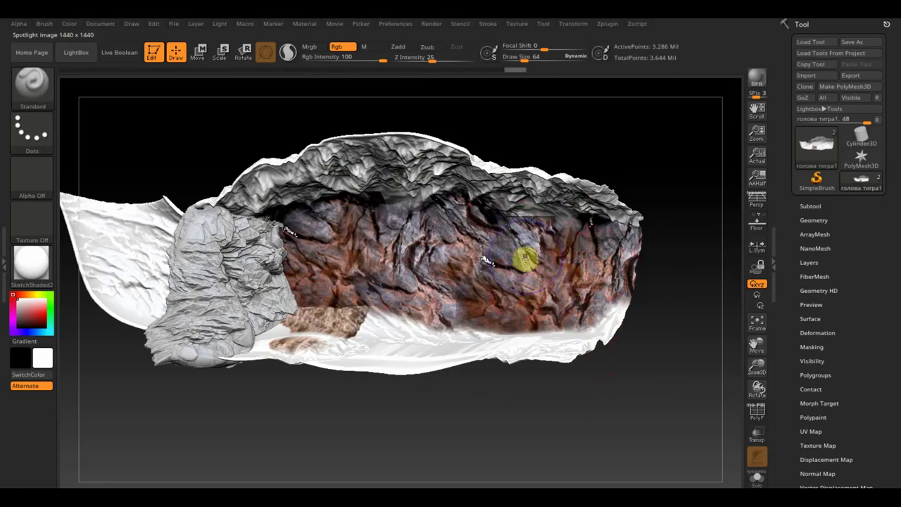
pyautogui.hotkey('shift', 'z')
pyautogui.moveTo(623, 256); pyautogui.dragTo(419, 299)
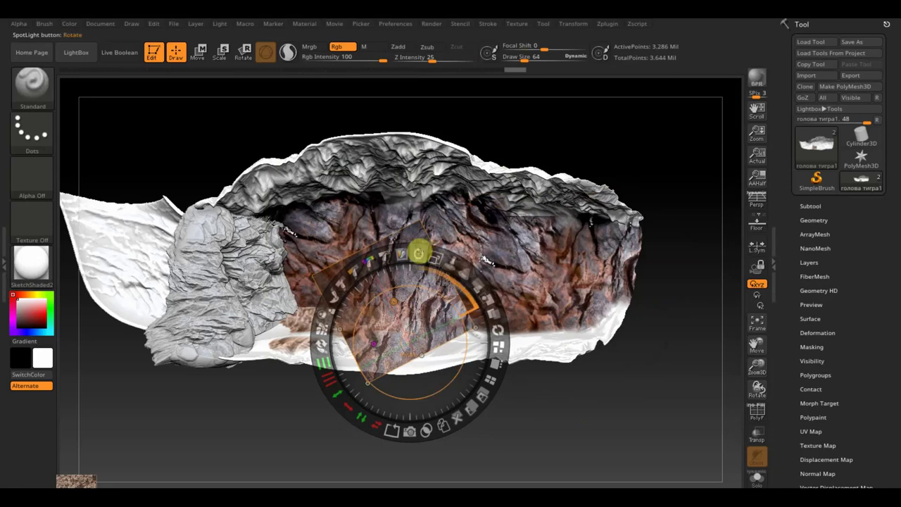
pyautogui.moveTo(418, 251); pyautogui.dragTo(325, 251)
pyautogui.press('z')
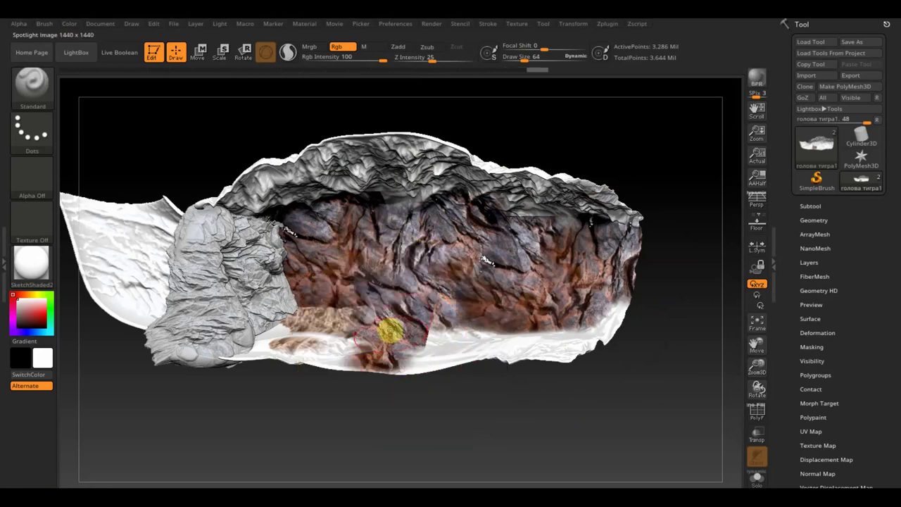
pyautogui.press('z')
pyautogui.moveTo(402, 312); pyautogui.dragTo(342, 309)
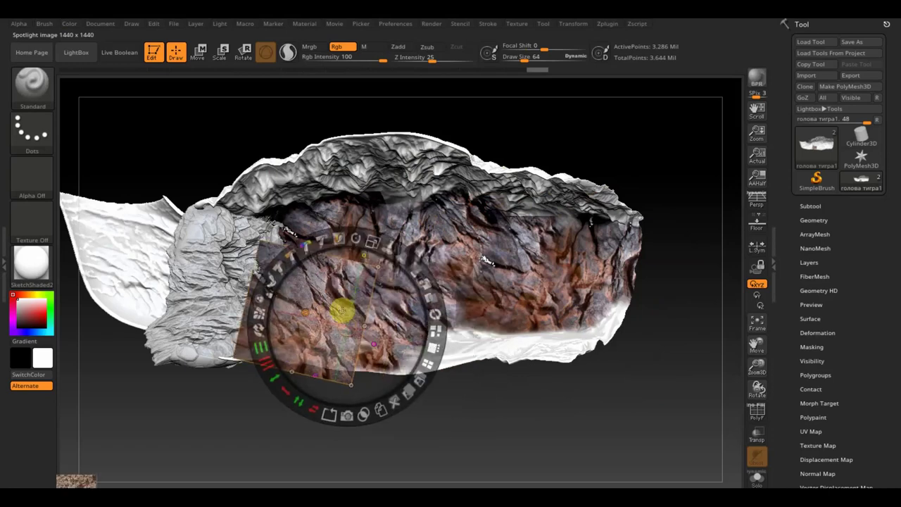
pyautogui.moveTo(362, 234)
pyautogui.mouseDown()
pyautogui.moveTo(371, 356)
pyautogui.moveTo(317, 352)
pyautogui.moveTo(287, 366)
pyautogui.moveTo(293, 313)
pyautogui.mouseUp()
pyautogui.press('z')
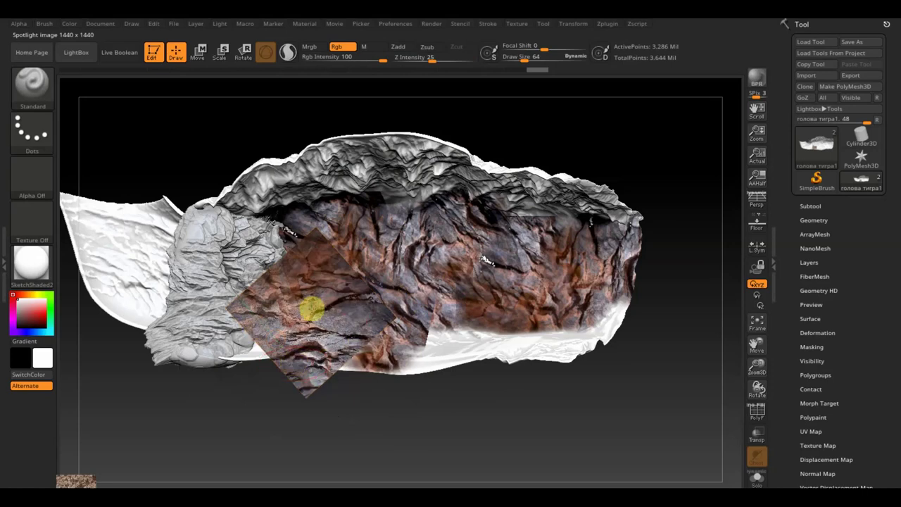
pyautogui.hotkey('shift', 'z')
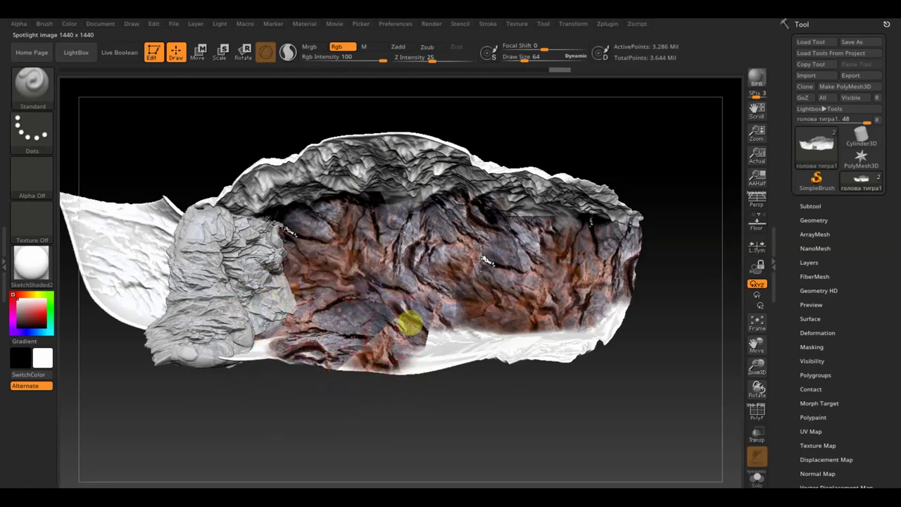
pyautogui.hotkey('shift', 'z')
pyautogui.moveTo(366, 326)
pyautogui.mouseDown()
pyautogui.moveTo(399, 326)
pyautogui.moveTo(415, 371)
pyautogui.mouseUp()
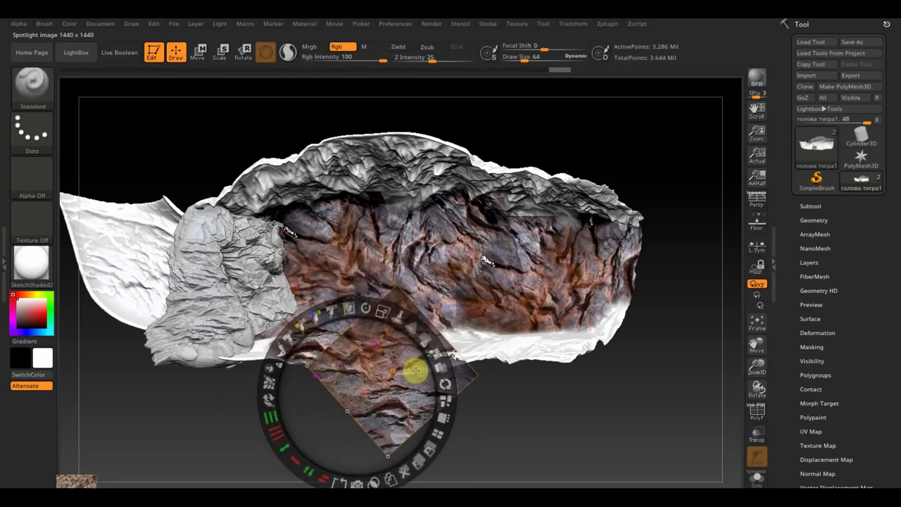
pyautogui.press('z')
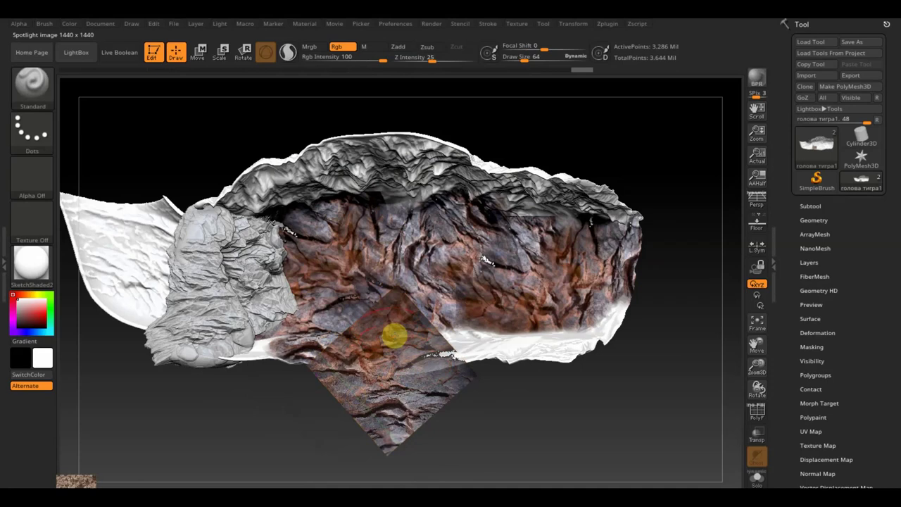
# Turn the photo upright and paint rock texture over the cliff's lower front toward the lower right
pyautogui.hotkey('shift', 'z')
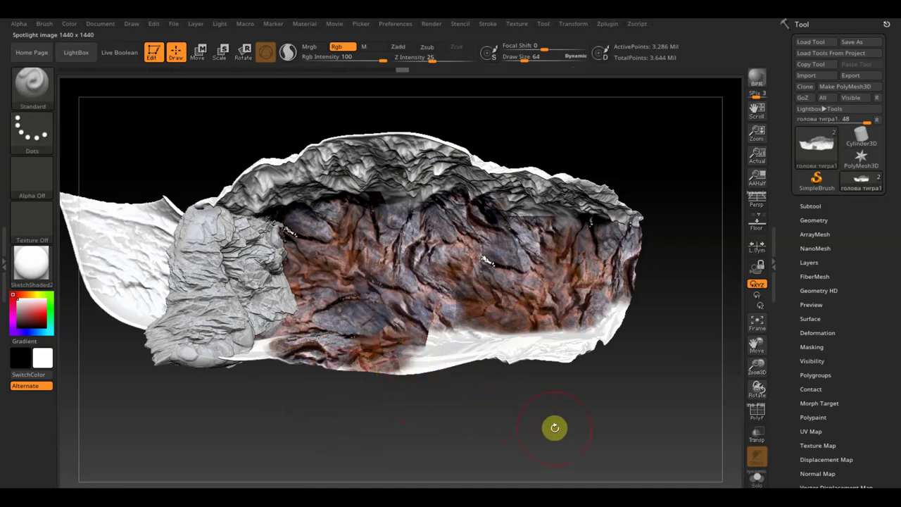
pyautogui.hotkey('shift', 'z')
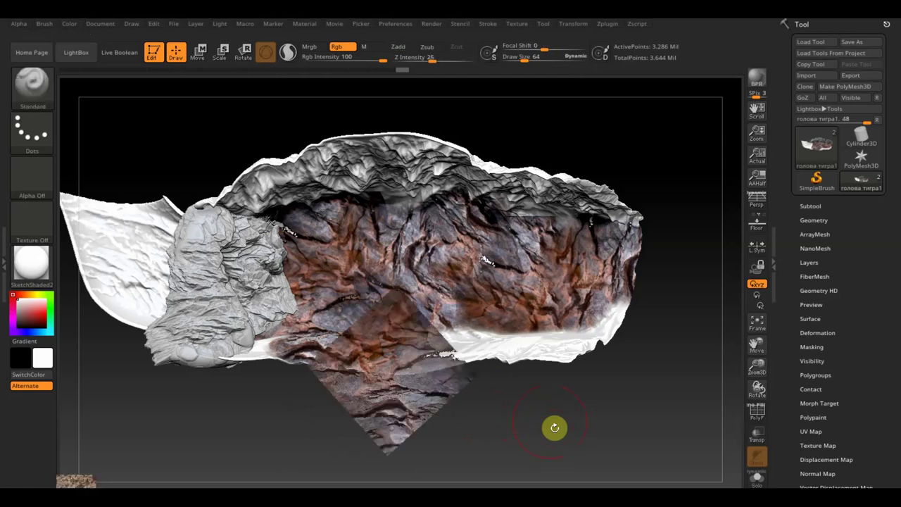
pyautogui.press('z')
pyautogui.moveTo(368, 309); pyautogui.dragTo(414, 354)
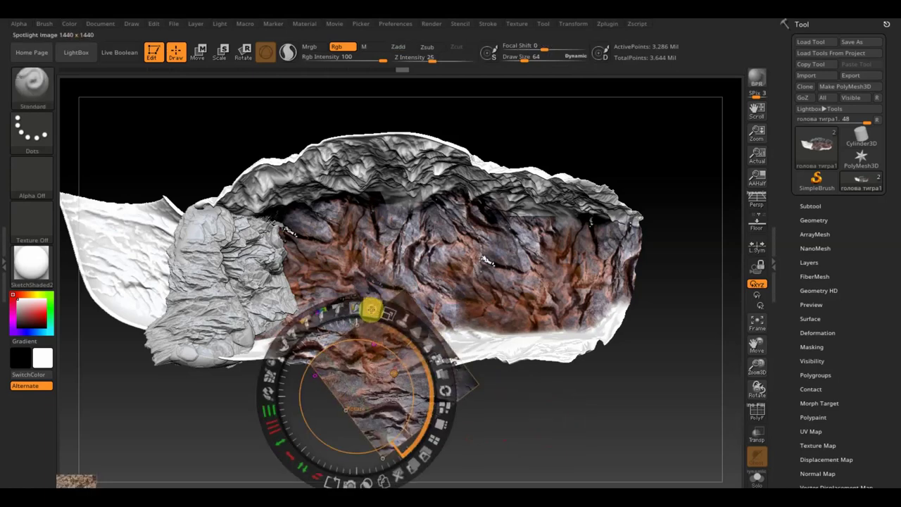
pyautogui.moveTo(366, 391); pyautogui.dragTo(407, 375)
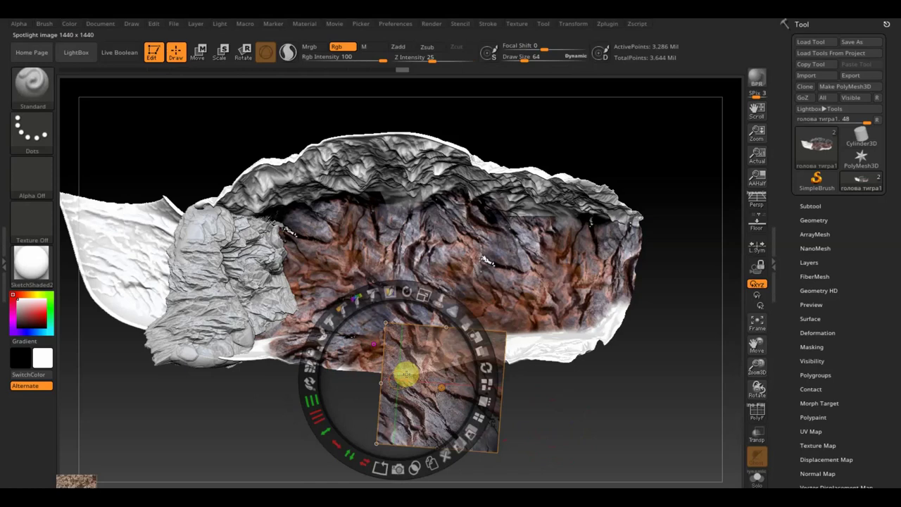
pyautogui.press('z')
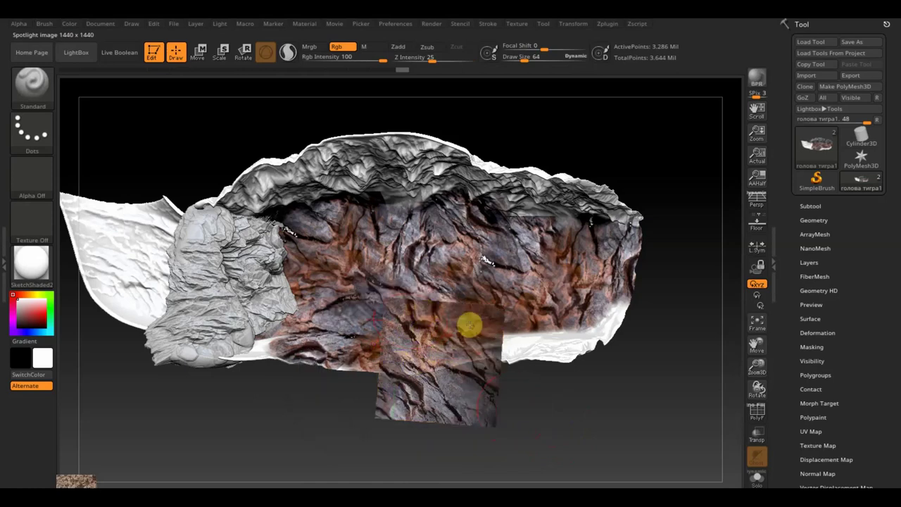
pyautogui.moveTo(468, 322); pyautogui.dragTo(464, 354)
pyautogui.press('z')
pyautogui.moveTo(432, 321)
pyautogui.mouseDown()
pyautogui.moveTo(437, 306)
pyautogui.moveTo(477, 345)
pyautogui.mouseUp()
pyautogui.press('z')
pyautogui.moveTo(449, 310); pyautogui.dragTo(492, 350)
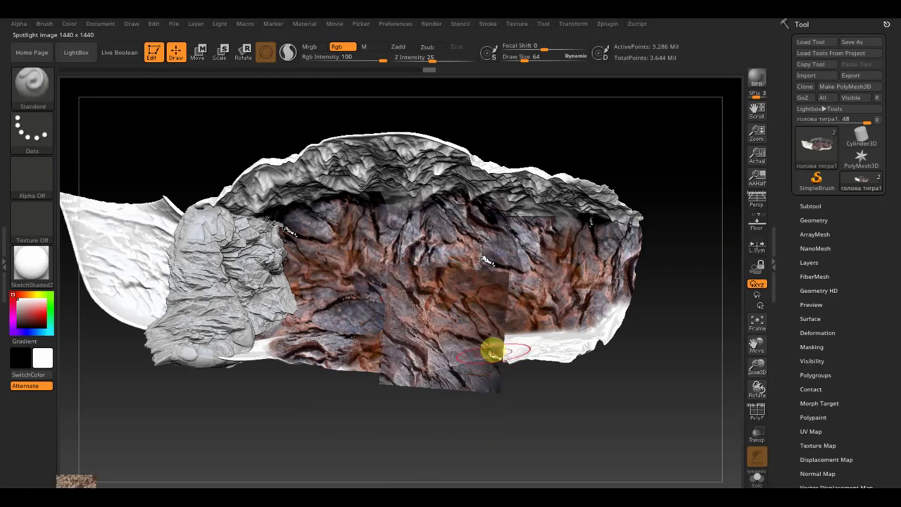
# Level and slightly shrink the photo, then paint the cliff's right part and lower middle
pyautogui.press('z')
pyautogui.moveTo(452, 316)
pyautogui.mouseDown()
pyautogui.moveTo(558, 316)
pyautogui.moveTo(539, 325)
pyautogui.moveTo(543, 364)
pyautogui.mouseUp()
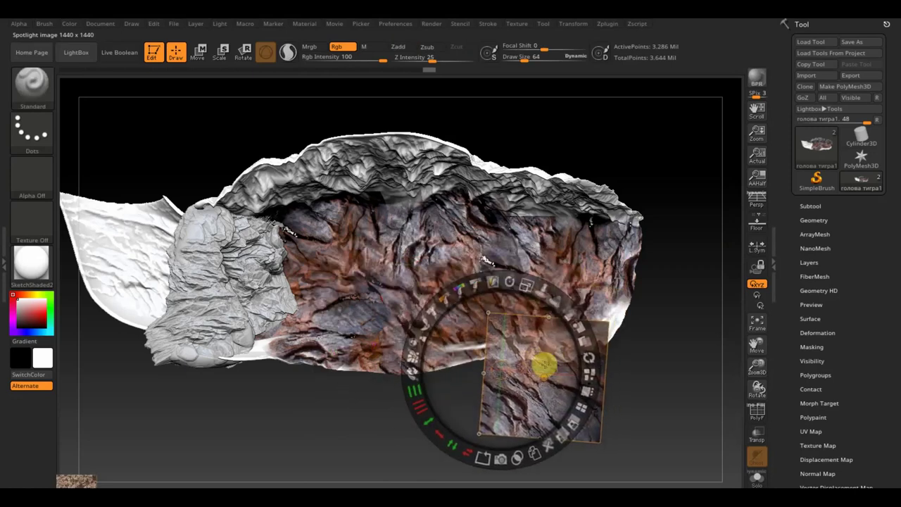
pyautogui.click(512, 269)
pyautogui.moveTo(508, 261)
pyautogui.mouseDown()
pyautogui.moveTo(418, 291)
pyautogui.moveTo(402, 342)
pyautogui.mouseUp()
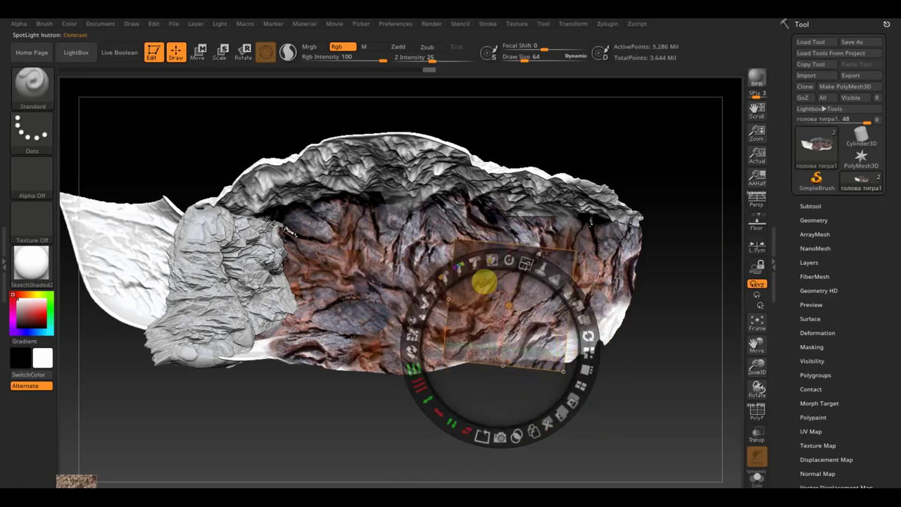
pyautogui.moveTo(526, 261)
pyautogui.mouseDown()
pyautogui.moveTo(503, 255)
pyautogui.moveTo(575, 291)
pyautogui.mouseUp()
pyautogui.press('z')
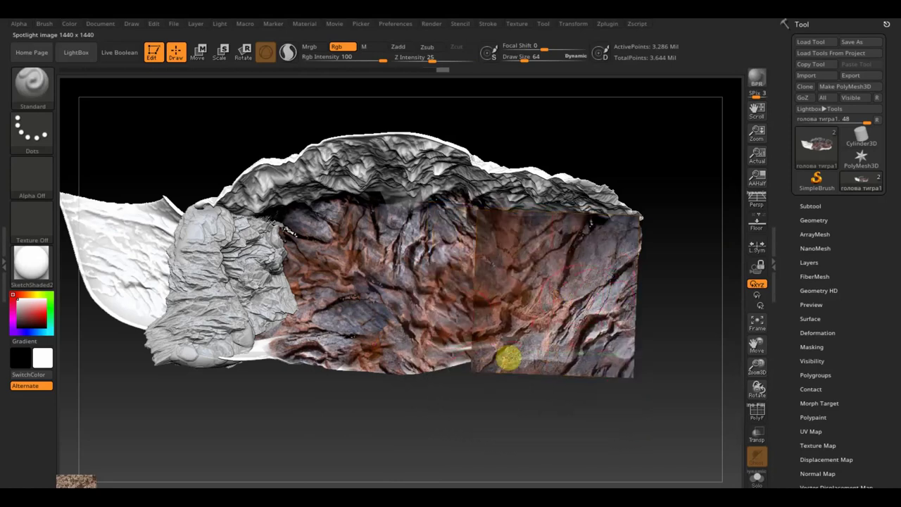
pyautogui.moveTo(516, 356); pyautogui.dragTo(450, 367)
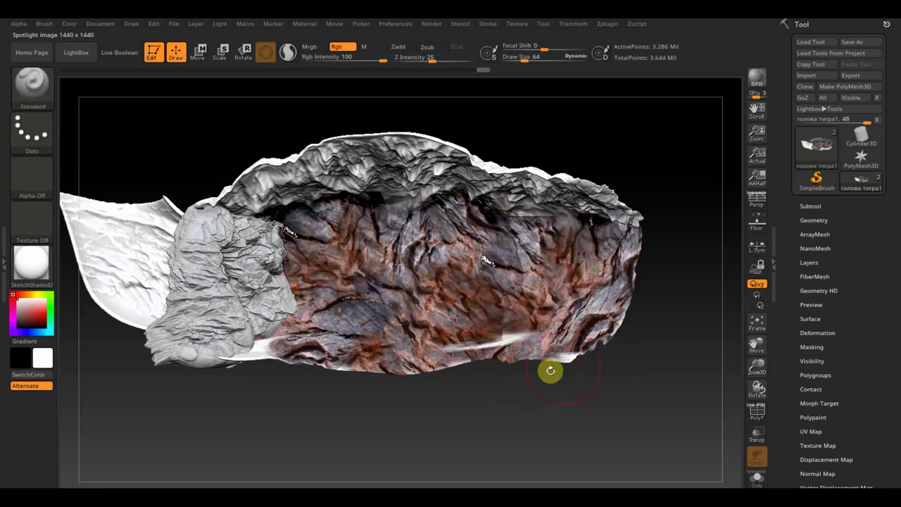
pyautogui.hotkey('shift', 'z')
pyautogui.press('z')
pyautogui.moveTo(589, 330); pyautogui.dragTo(436, 374)
pyautogui.press('z')
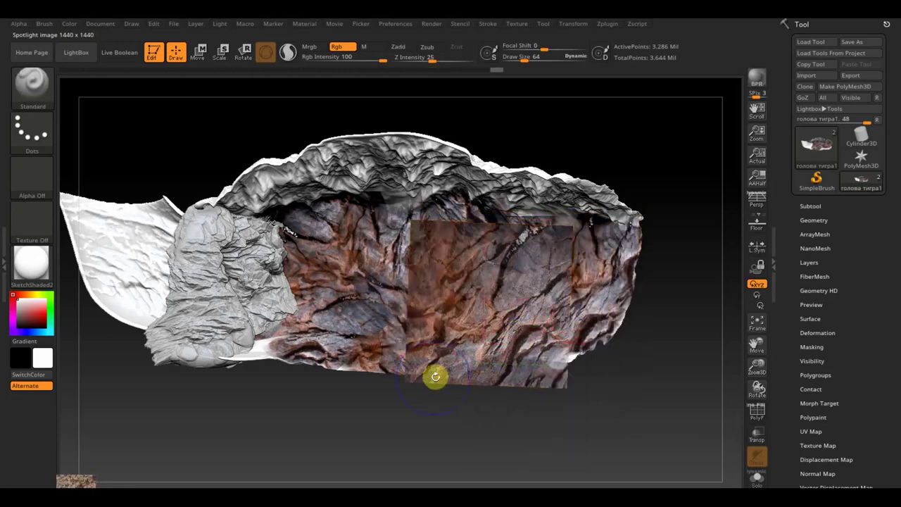
pyautogui.moveTo(497, 368)
pyautogui.mouseDown()
pyautogui.moveTo(505, 367)
pyautogui.moveTo(505, 426)
pyautogui.mouseUp()
pyautogui.hotkey('shift', 'z')
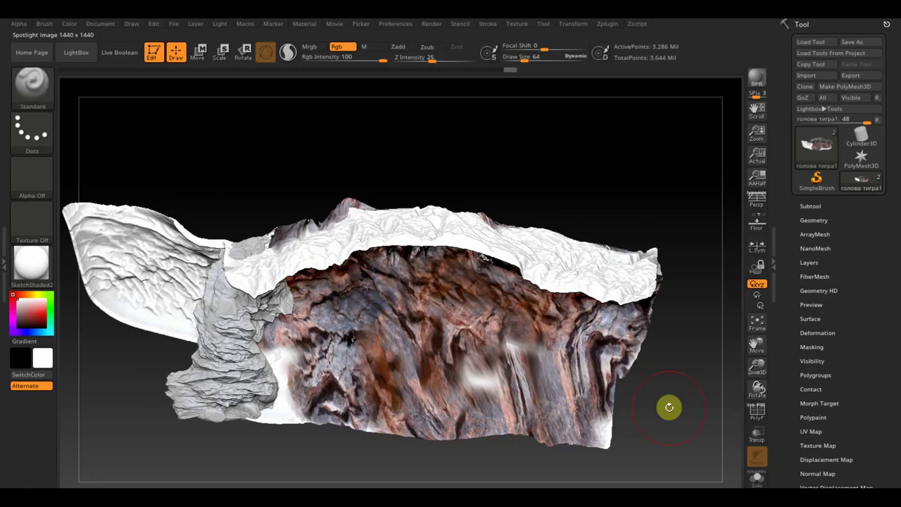
# Move the rock photo up and right and paint it onto the cliff's upper right
pyautogui.keyDown('shift'); pyautogui.moveTo(668, 407); pyautogui.dragTo(668, 407); pyautogui.keyUp('shift')
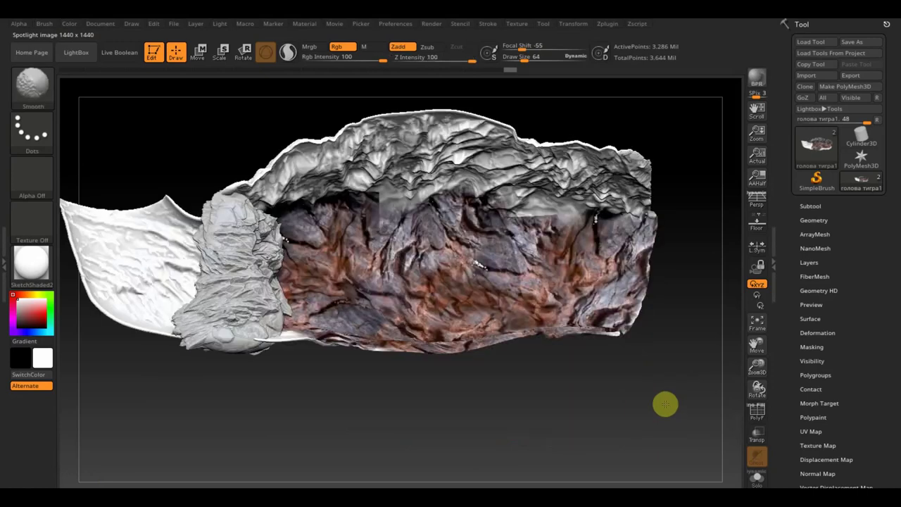
pyautogui.hotkey('shift', 'z')
pyautogui.hotkey('shift', 'z')
pyautogui.moveTo(664, 401); pyautogui.dragTo(656, 354)
pyautogui.hotkey('shift', 'z')
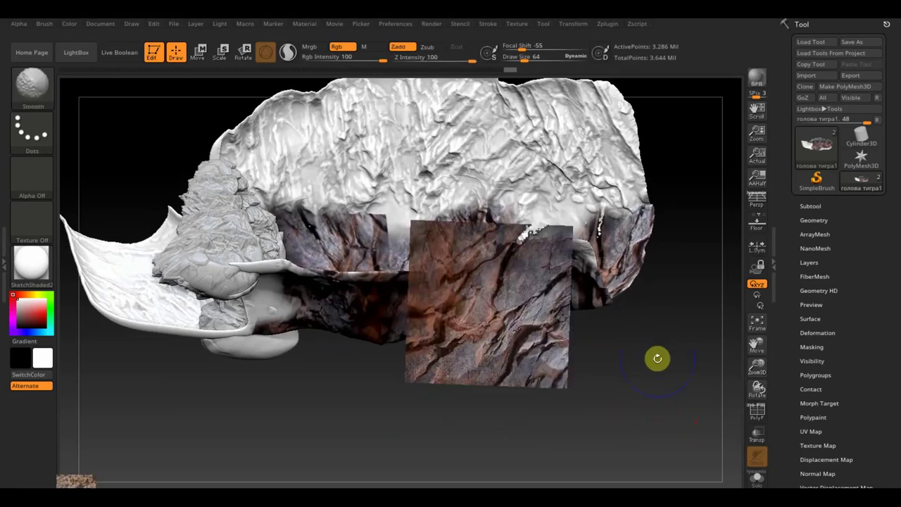
pyautogui.moveTo(527, 362)
pyautogui.mouseDown()
pyautogui.moveTo(575, 251)
pyautogui.moveTo(509, 221)
pyautogui.moveTo(531, 226)
pyautogui.moveTo(593, 177)
pyautogui.moveTo(482, 186)
pyautogui.mouseUp()
pyautogui.press('z')
pyautogui.moveTo(513, 214)
pyautogui.mouseDown()
pyautogui.moveTo(587, 196)
pyautogui.moveTo(502, 176)
pyautogui.moveTo(511, 155)
pyautogui.mouseUp()
pyautogui.hotkey('shift', 'z')
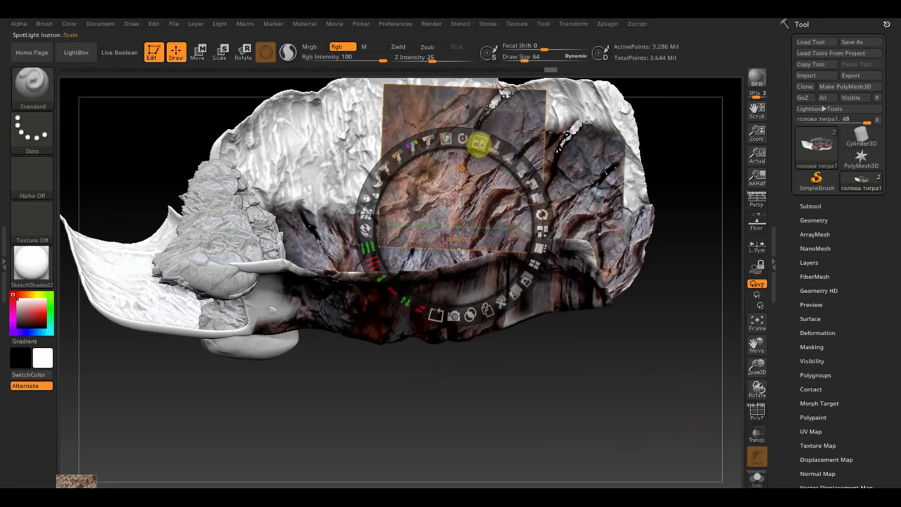
pyautogui.moveTo(462, 137)
pyautogui.mouseDown()
pyautogui.moveTo(493, 149)
pyautogui.moveTo(483, 161)
pyautogui.moveTo(533, 224)
pyautogui.moveTo(458, 157)
pyautogui.moveTo(438, 165)
pyautogui.moveTo(462, 147)
pyautogui.moveTo(448, 129)
pyautogui.moveTo(412, 121)
pyautogui.moveTo(442, 153)
pyautogui.moveTo(430, 145)
pyautogui.mouseUp()
pyautogui.press('z')
# From a new angle, paint the rock photo onto the model's middle and upper area
pyautogui.moveTo(479, 85)
pyautogui.mouseDown()
pyautogui.moveTo(456, 146)
pyautogui.moveTo(708, 302)
pyautogui.moveTo(708, 366)
pyautogui.moveTo(673, 340)
pyautogui.moveTo(682, 385)
pyautogui.moveTo(689, 365)
pyautogui.moveTo(482, 115)
pyautogui.mouseUp()
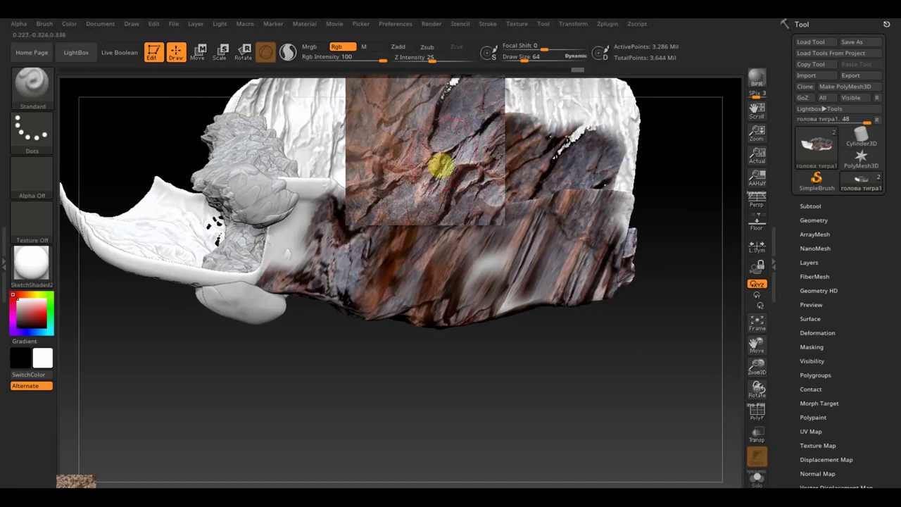
pyautogui.moveTo(386, 145)
pyautogui.mouseDown(button='right')
pyautogui.moveTo(387, 102)
pyautogui.moveTo(438, 88)
pyautogui.moveTo(609, 252)
pyautogui.moveTo(673, 354)
pyautogui.mouseUp(button='right')
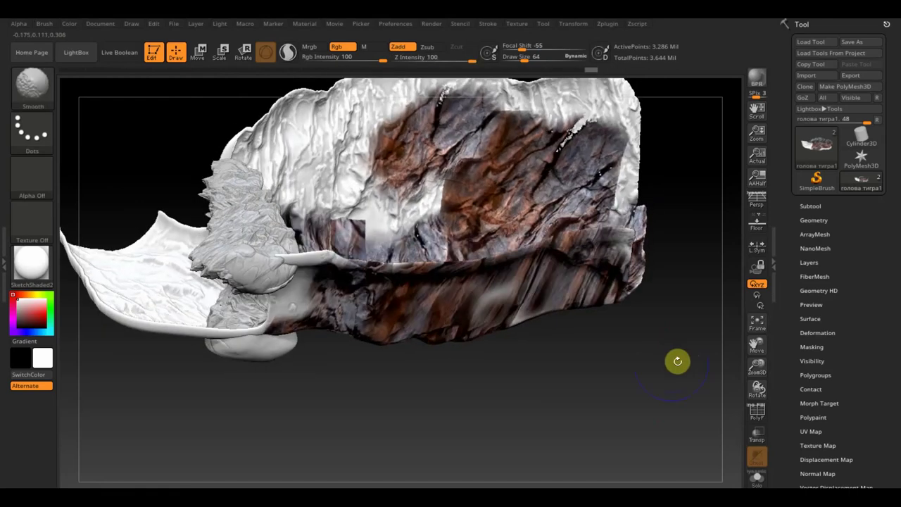
pyautogui.hotkey('shift', 'z')
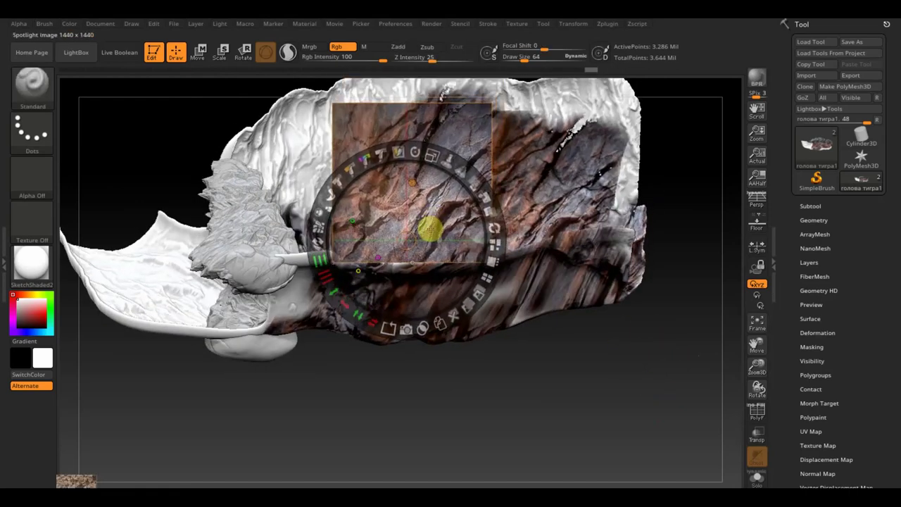
pyautogui.press('z')
pyautogui.moveTo(434, 214)
pyautogui.mouseDown()
pyautogui.moveTo(362, 199)
pyautogui.moveTo(468, 187)
pyautogui.mouseUp()
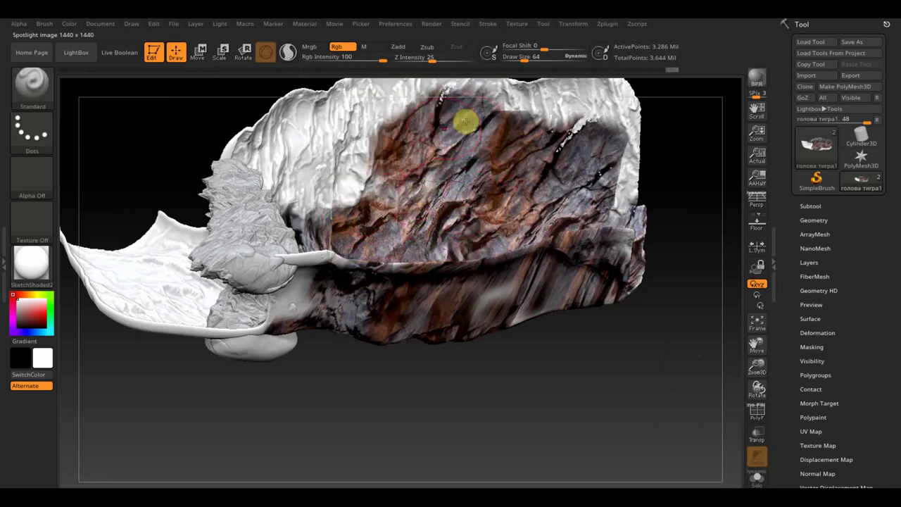
pyautogui.moveTo(466, 122); pyautogui.dragTo(427, 141)
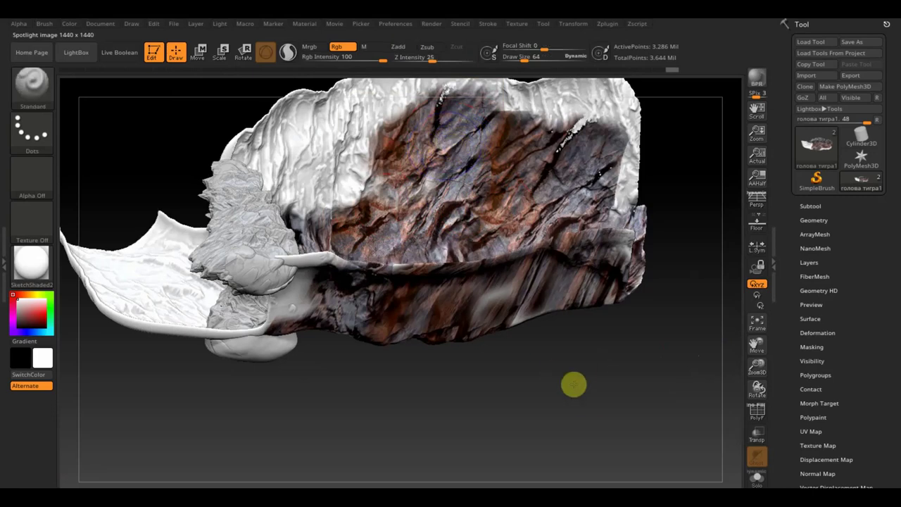
# Enlarge and rotate the rock photo, then paint it across the upper face
pyautogui.moveTo(574, 384); pyautogui.dragTo(547, 384)
pyautogui.hotkey('shift', 'z')
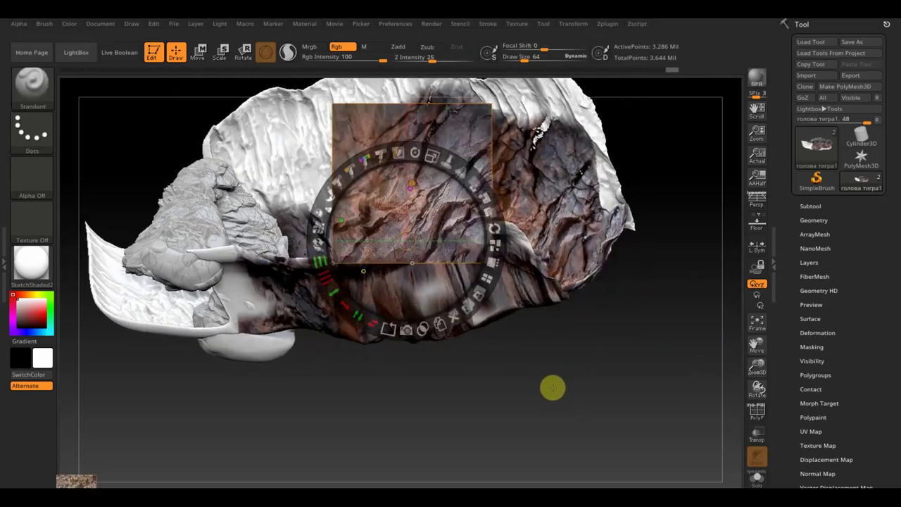
pyautogui.moveTo(436, 155)
pyautogui.mouseDown()
pyautogui.moveTo(361, 144)
pyautogui.moveTo(366, 172)
pyautogui.mouseUp()
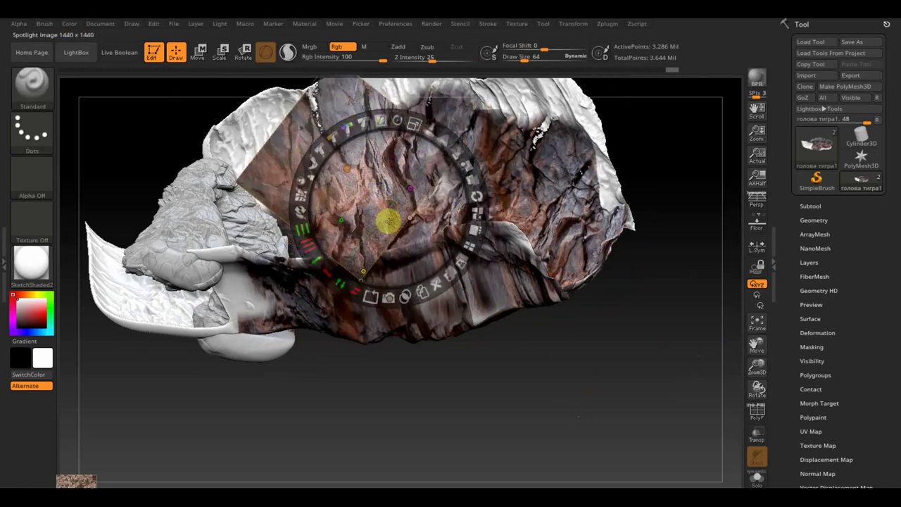
pyautogui.press('z')
pyautogui.moveTo(312, 148); pyautogui.dragTo(368, 157, button='right')
pyautogui.moveTo(400, 398); pyautogui.dragTo(373, 290, button='right')
pyautogui.moveTo(323, 142)
pyautogui.mouseDown()
pyautogui.moveTo(332, 126)
pyautogui.moveTo(382, 115)
pyautogui.moveTo(349, 167)
pyautogui.moveTo(267, 137)
pyautogui.moveTo(277, 121)
pyautogui.moveTo(321, 181)
pyautogui.moveTo(365, 118)
pyautogui.moveTo(354, 145)
pyautogui.moveTo(394, 237)
pyautogui.moveTo(342, 188)
pyautogui.moveTo(286, 176)
pyautogui.moveTo(382, 145)
pyautogui.moveTo(402, 212)
pyautogui.mouseUp()
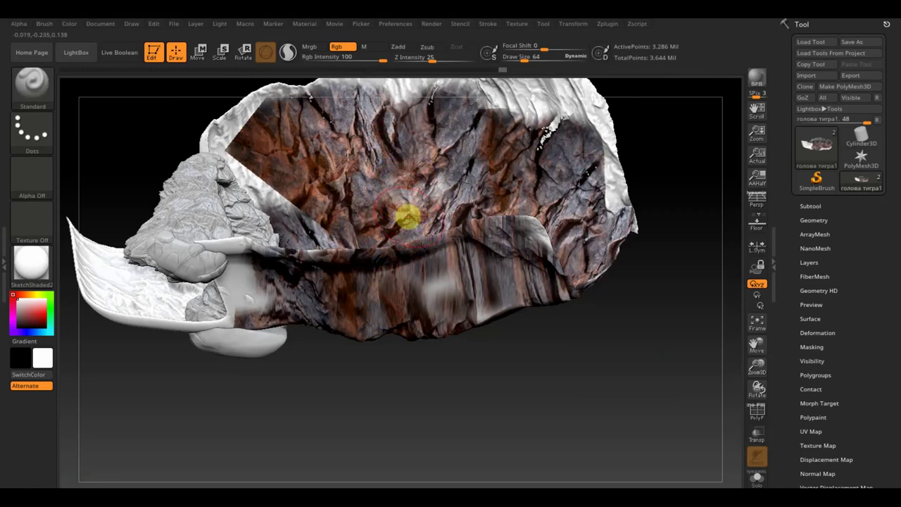
# Move the photo down and left, then hide it and turn the model to inspect the paint
pyautogui.press('z')
pyautogui.moveTo(399, 171)
pyautogui.mouseDown()
pyautogui.moveTo(318, 191)
pyautogui.moveTo(298, 218)
pyautogui.mouseUp()
pyautogui.press('z')
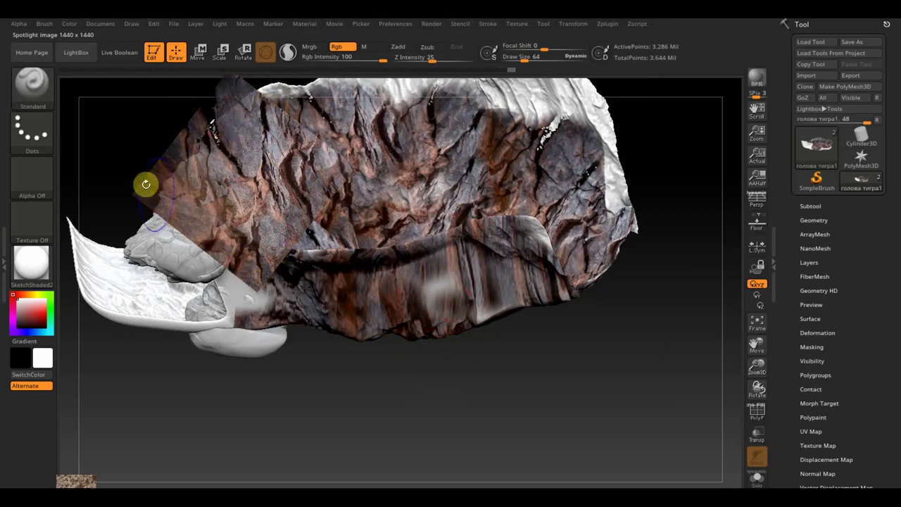
pyautogui.hotkey('shift', 'z')
pyautogui.moveTo(364, 481)
pyautogui.mouseDown()
pyautogui.moveTo(469, 414)
pyautogui.moveTo(460, 326)
pyautogui.moveTo(511, 409)
pyautogui.moveTo(497, 458)
pyautogui.mouseUp()
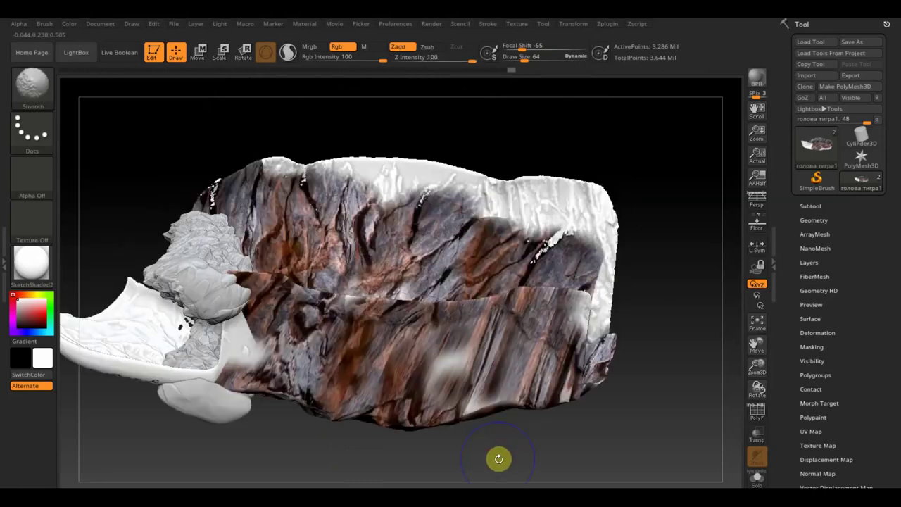
# Bring back the rock photo, turn it upright and paint it onto the upper-left area and top
pyautogui.hotkey('shift', 'z')
pyautogui.moveTo(310, 134)
pyautogui.mouseDown()
pyautogui.moveTo(288, 200)
pyautogui.moveTo(354, 115)
pyautogui.mouseUp()
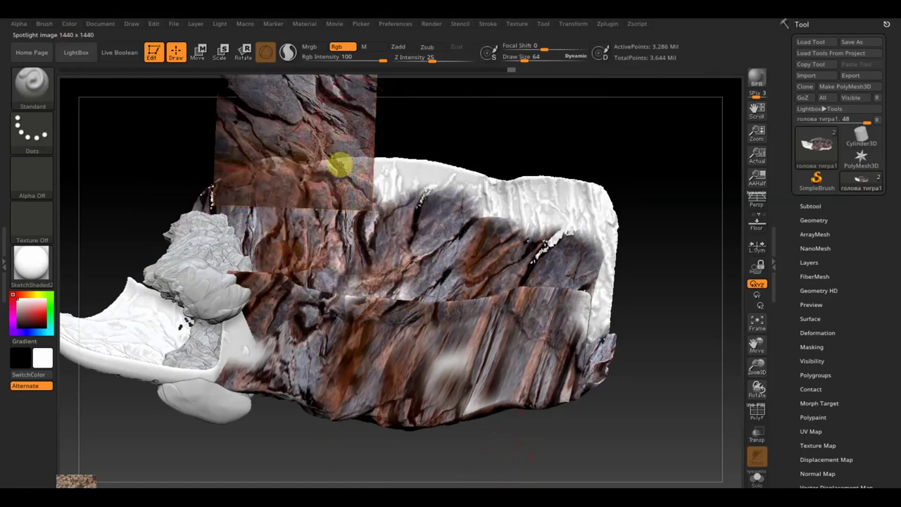
pyautogui.moveTo(213, 185); pyautogui.dragTo(320, 184)
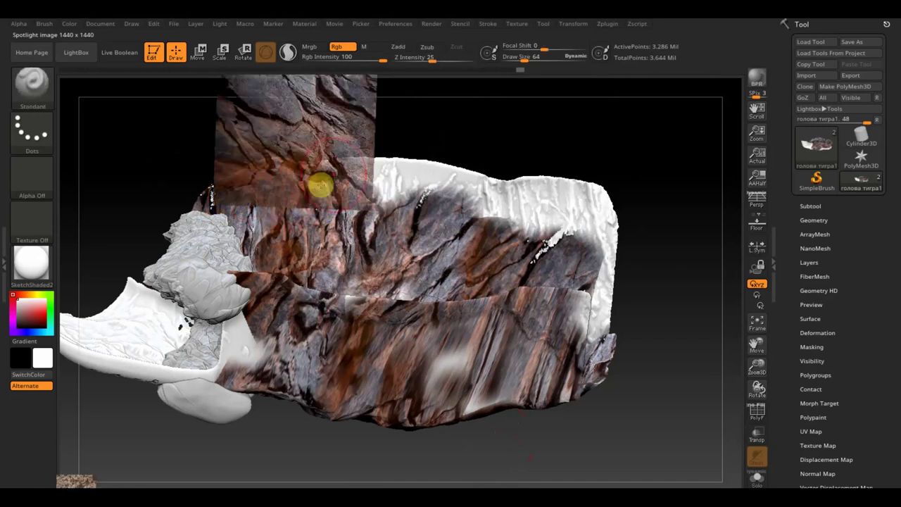
pyautogui.press('z')
pyautogui.moveTo(346, 155); pyautogui.dragTo(427, 211)
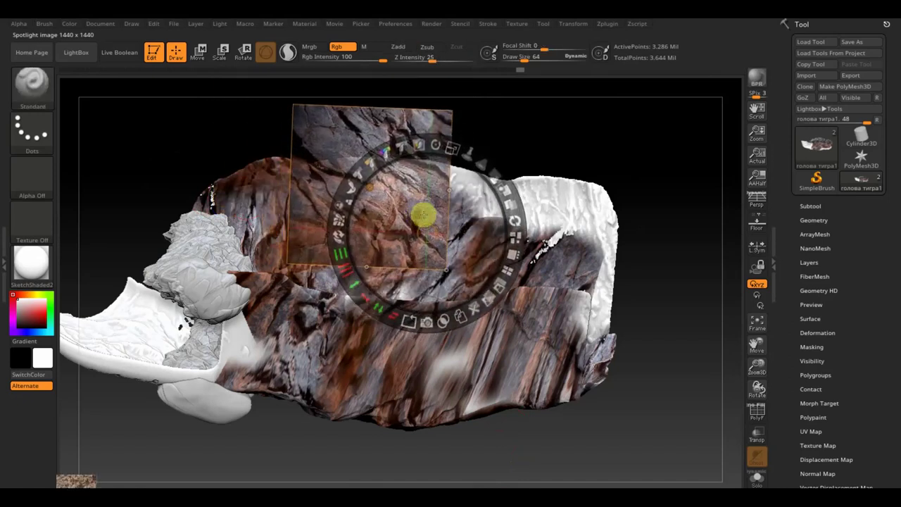
pyautogui.press('z')
pyautogui.moveTo(280, 150); pyautogui.dragTo(396, 178)
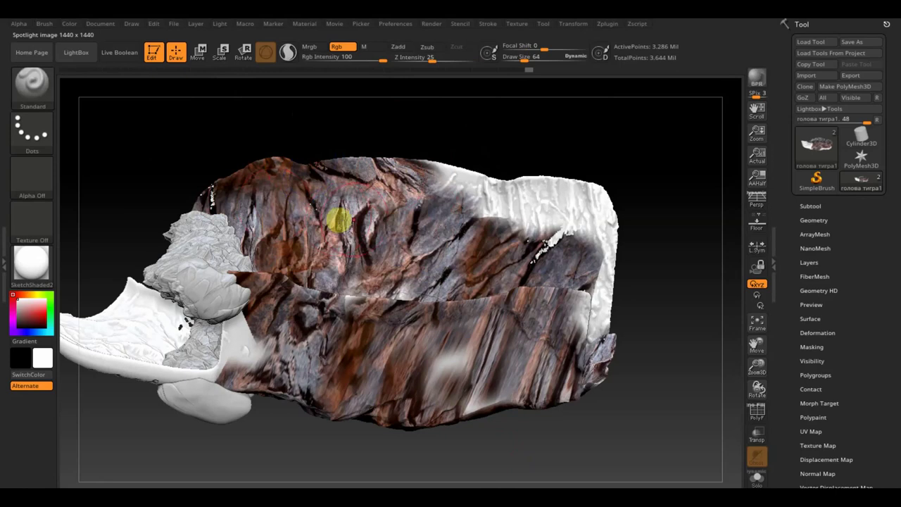
# Rotate the rock photo into a diamond, move it over the upper-right edge and paint it
pyautogui.hotkey('shift', 'z')
pyautogui.press('z')
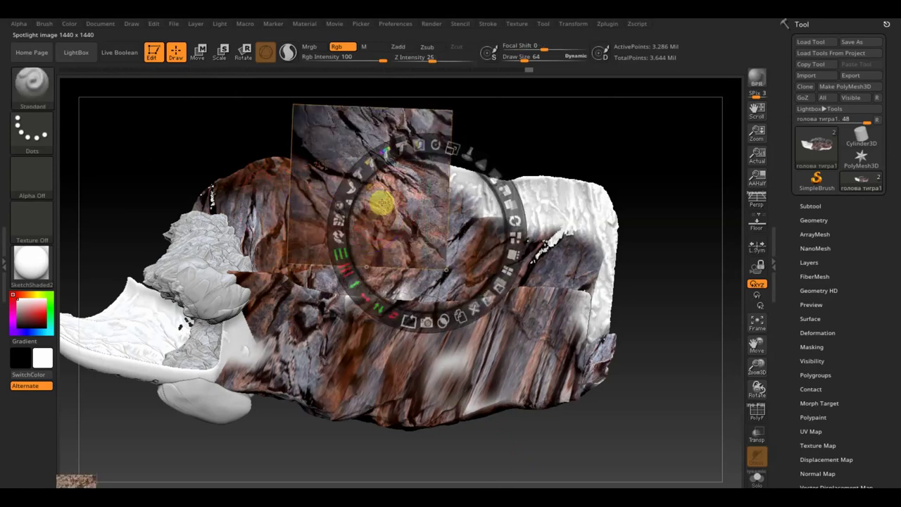
pyautogui.moveTo(380, 203); pyautogui.dragTo(479, 249)
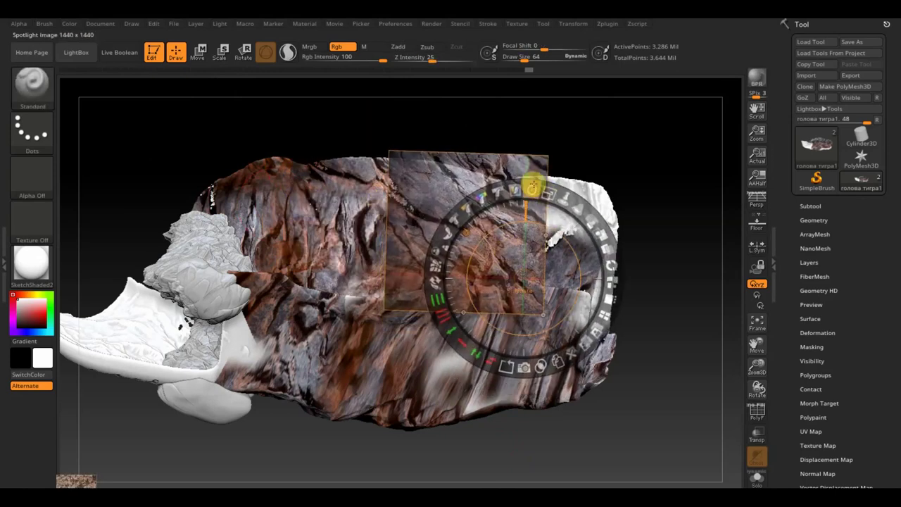
pyautogui.moveTo(533, 186)
pyautogui.mouseDown()
pyautogui.moveTo(432, 193)
pyautogui.moveTo(490, 163)
pyautogui.moveTo(432, 173)
pyautogui.mouseUp()
pyautogui.press('z')
pyautogui.hotkey('shift', 'z')
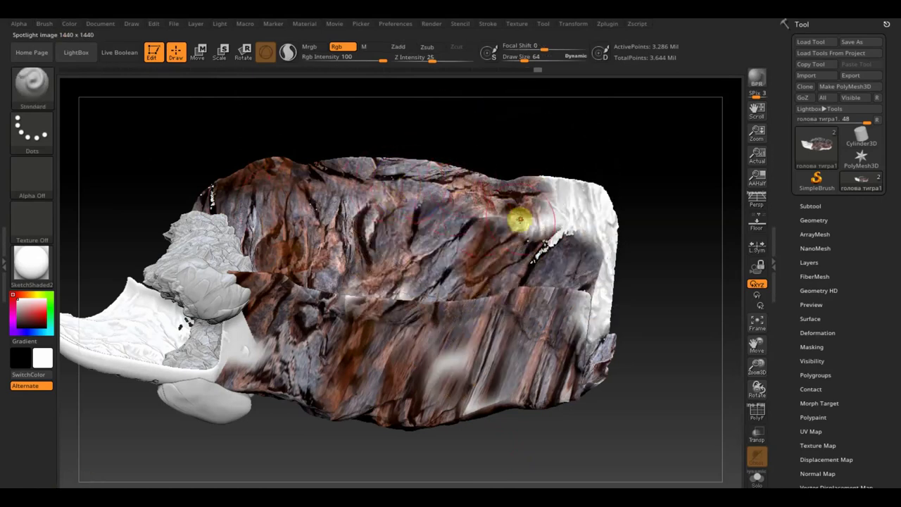
pyautogui.hotkey('shift', 'z')
pyautogui.moveTo(519, 218)
pyautogui.mouseDown()
pyautogui.moveTo(624, 207)
pyautogui.moveTo(547, 209)
pyautogui.moveTo(547, 187)
pyautogui.moveTo(604, 228)
pyautogui.mouseUp()
pyautogui.press('z')
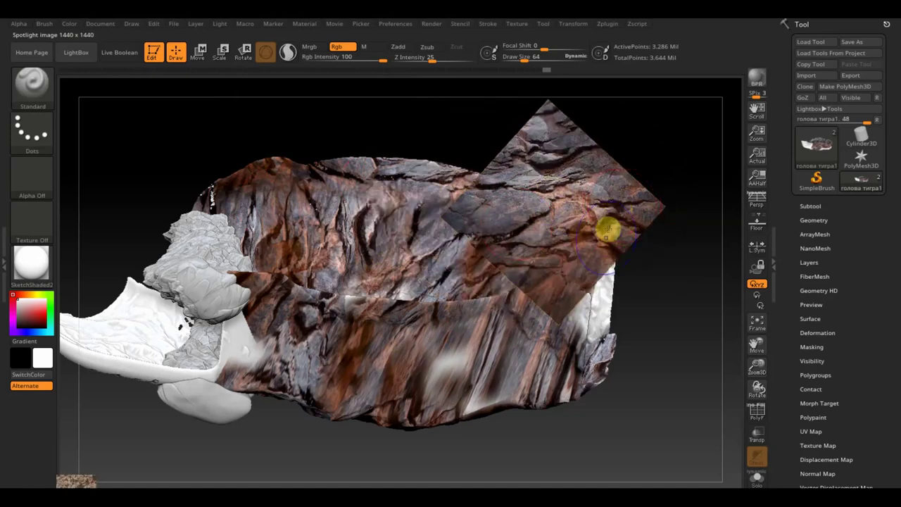
pyautogui.hotkey('shift', 'z')
# Orbit the cliff to review the rock texture across the front face and top
pyautogui.moveTo(681, 244); pyautogui.dragTo(668, 343)
pyautogui.moveTo(667, 342); pyautogui.dragTo(658, 366)
pyautogui.click(642, 439)
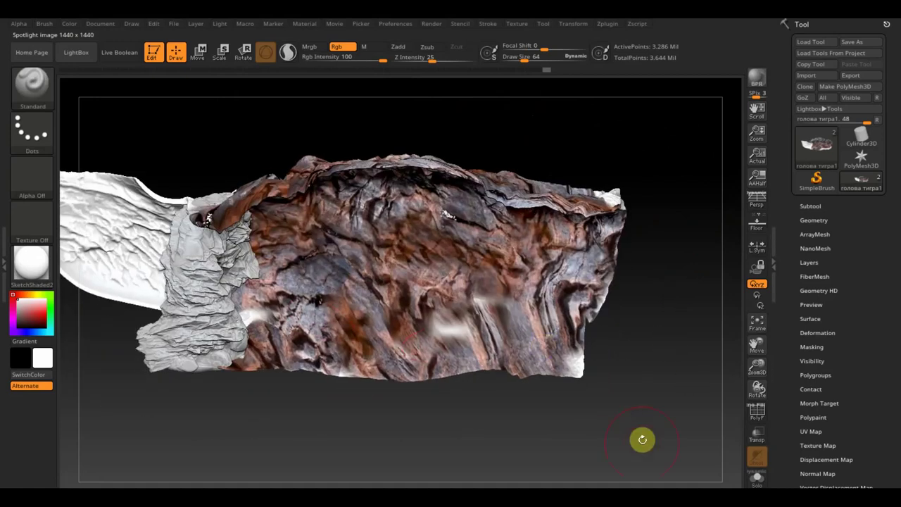
pyautogui.moveTo(642, 439); pyautogui.dragTo(642, 439)
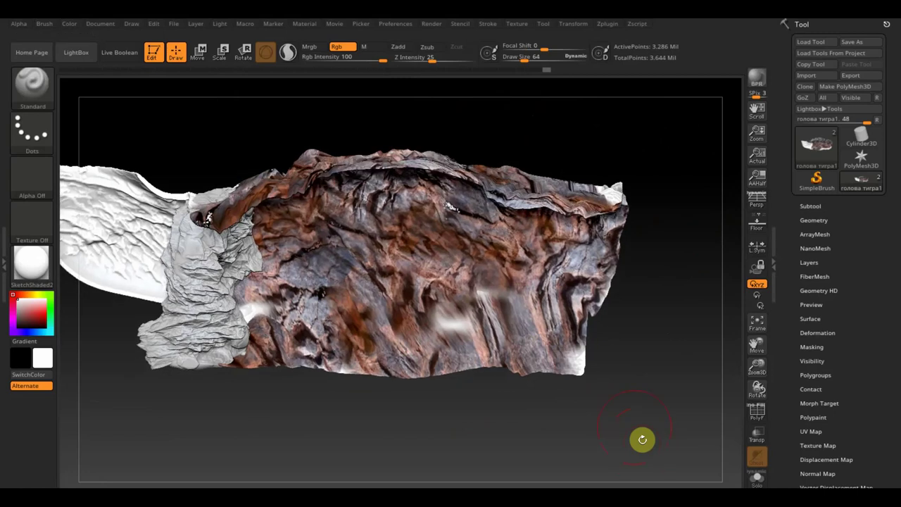
pyautogui.moveTo(610, 406)
pyautogui.mouseDown()
pyautogui.moveTo(589, 389)
pyautogui.moveTo(606, 410)
pyautogui.moveTo(612, 373)
pyautogui.moveTo(566, 390)
pyautogui.mouseUp()
pyautogui.moveTo(608, 422)
pyautogui.mouseDown()
pyautogui.moveTo(638, 423)
pyautogui.moveTo(603, 375)
pyautogui.moveTo(827, 230)
pyautogui.mouseUp()
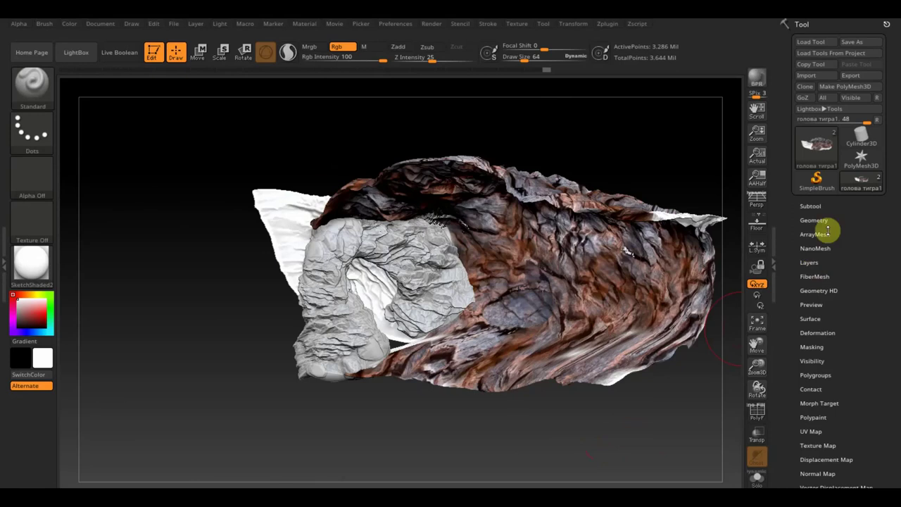
# Hide the PM3D_Sphere3D1 subtool, then paint rock texture onto the white lower-left part
pyautogui.click(810, 205)
pyautogui.click(876, 251)
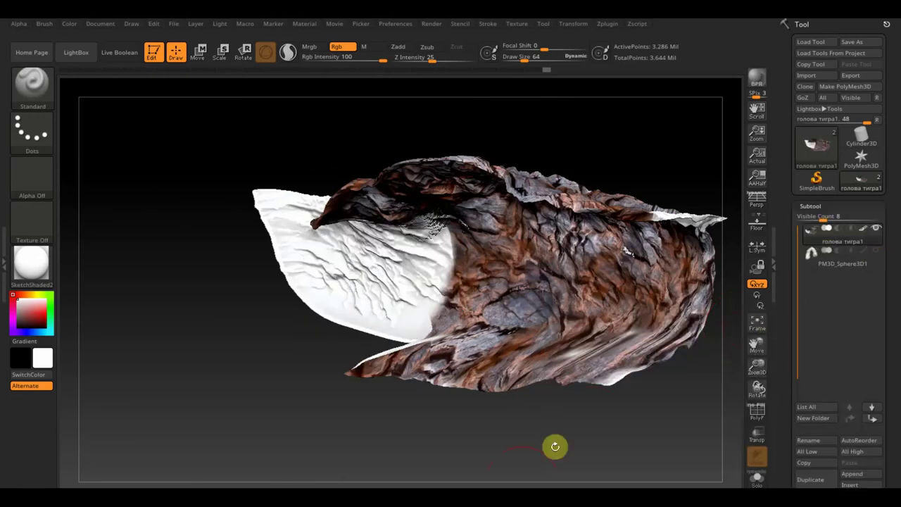
pyautogui.moveTo(555, 446)
pyautogui.mouseDown()
pyautogui.moveTo(495, 467)
pyautogui.moveTo(673, 453)
pyautogui.mouseUp()
pyautogui.hotkey('shift', 'z')
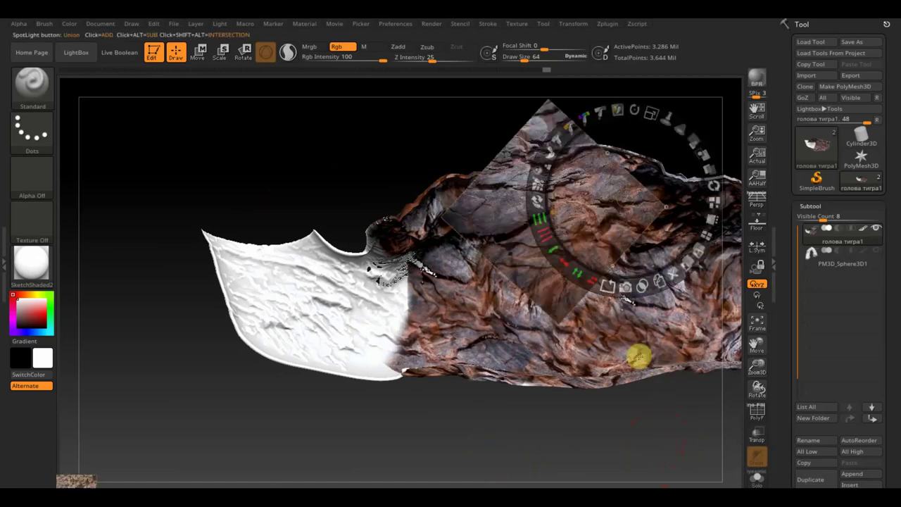
pyautogui.moveTo(427, 320)
pyautogui.mouseDown()
pyautogui.moveTo(388, 295)
pyautogui.moveTo(388, 283)
pyautogui.mouseUp()
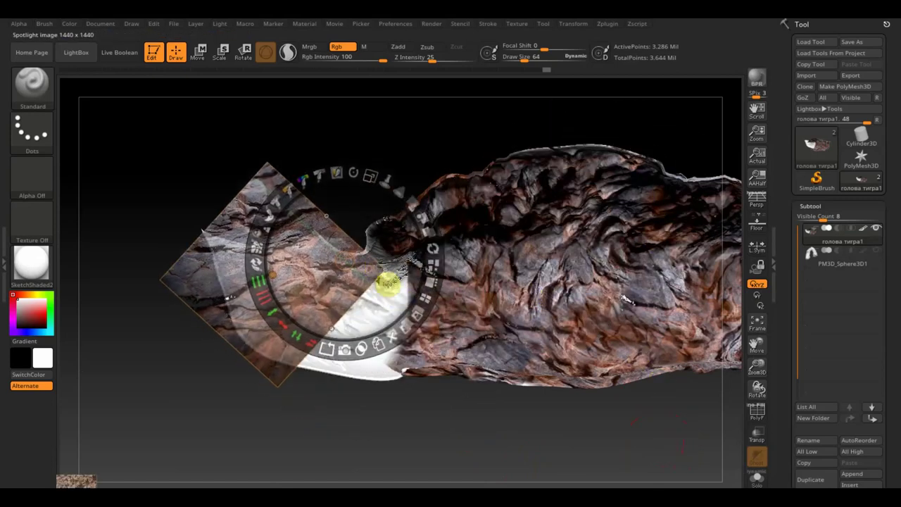
pyautogui.press('z')
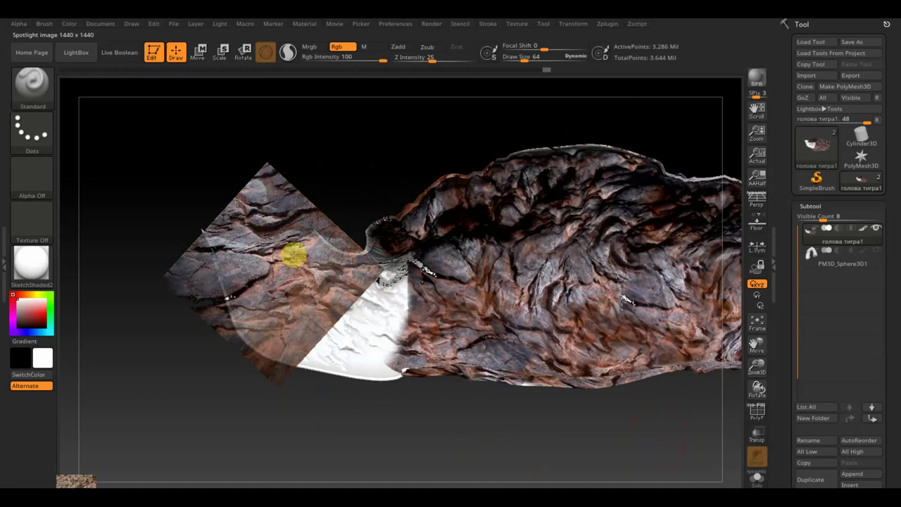
pyautogui.moveTo(278, 285)
pyautogui.mouseDown()
pyautogui.moveTo(261, 322)
pyautogui.moveTo(332, 292)
pyautogui.moveTo(434, 322)
pyautogui.mouseUp()
pyautogui.hotkey('shift', 'z')
pyautogui.hotkey('shift', 'z')
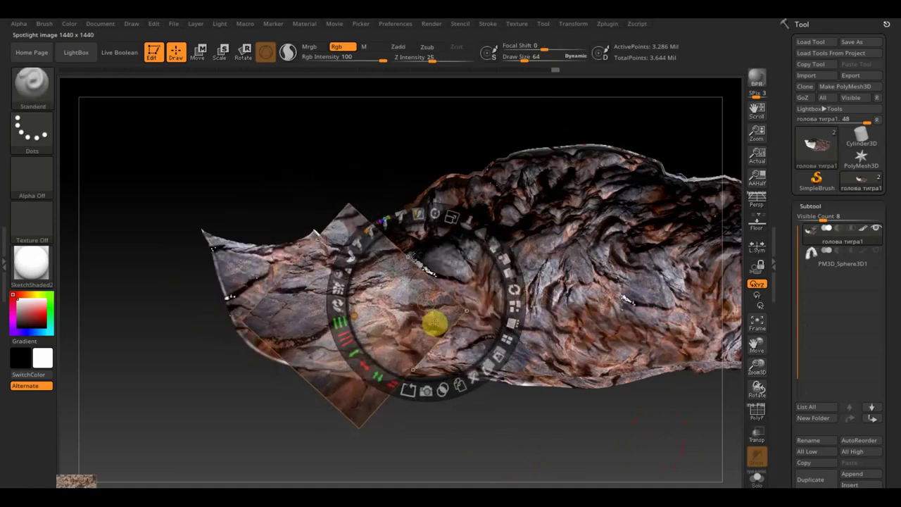
pyautogui.press('z')
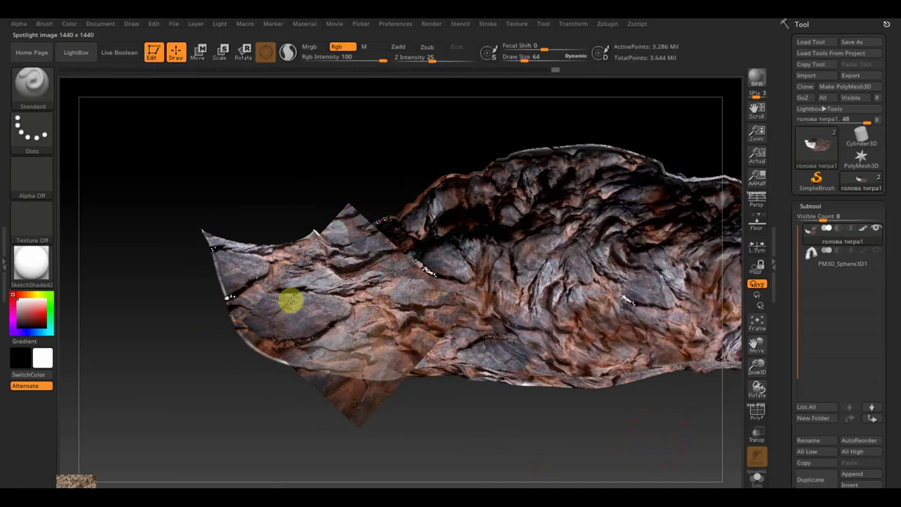
pyautogui.moveTo(342, 323)
pyautogui.mouseDown()
pyautogui.moveTo(306, 354)
pyautogui.moveTo(349, 380)
pyautogui.moveTo(375, 364)
pyautogui.moveTo(419, 368)
pyautogui.mouseUp()
# Undo to restore the painted wedge along the lower edge, then reposition the rock image
pyautogui.hotkey('shift', 'z')
pyautogui.hotkey('shift', 'z')
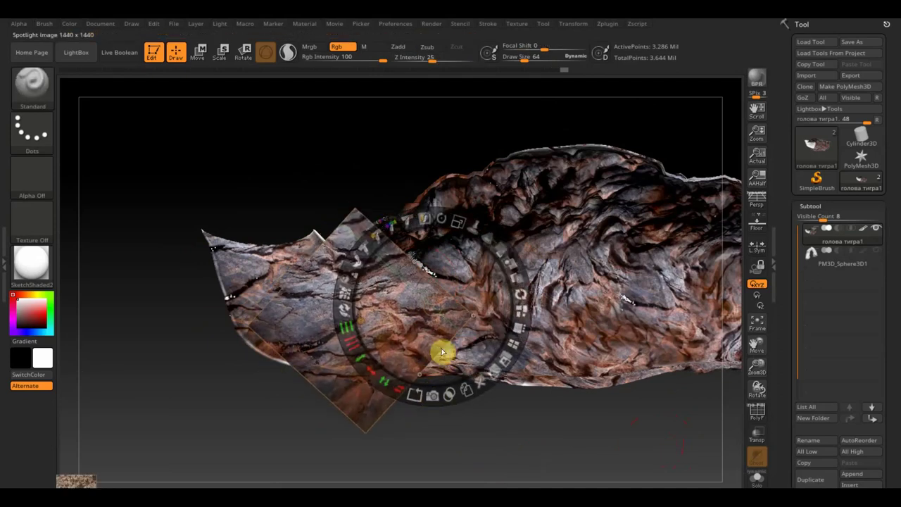
pyautogui.hotkey('shift', 'z')
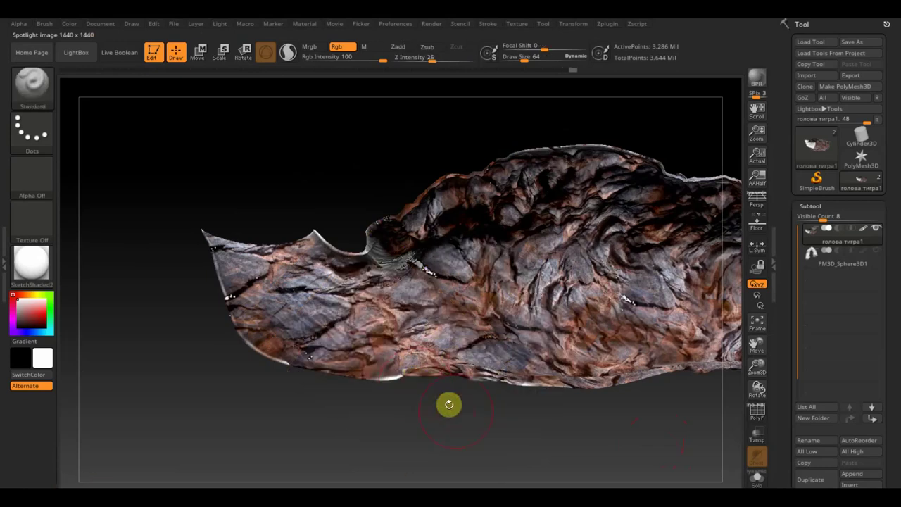
pyautogui.hotkey('ctrl', 'z')
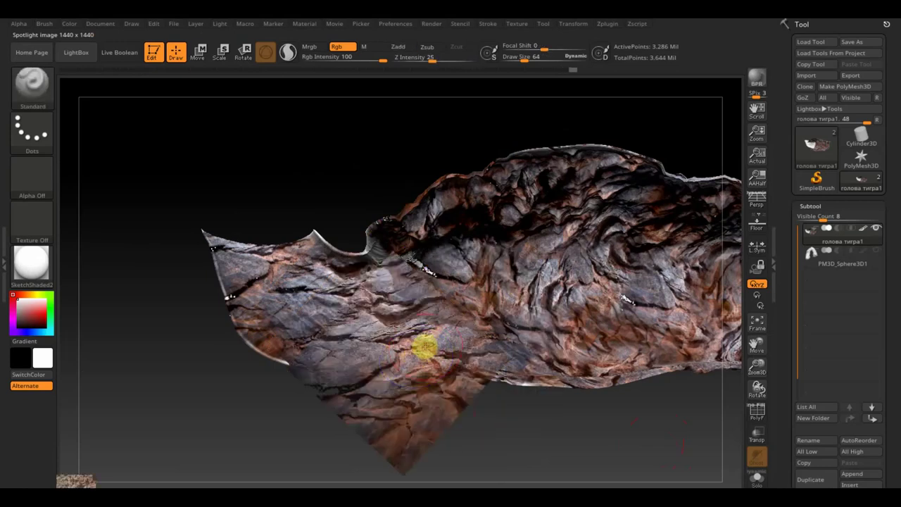
pyautogui.hotkey('shift', 'z')
pyautogui.moveTo(439, 336); pyautogui.dragTo(449, 320)
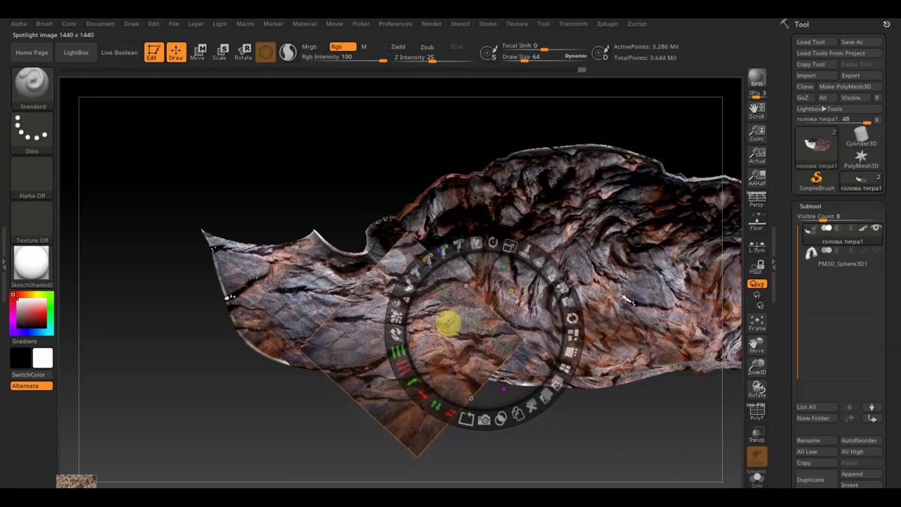
pyautogui.hotkey('shift', 'z')
pyautogui.hotkey('shift', 'z')
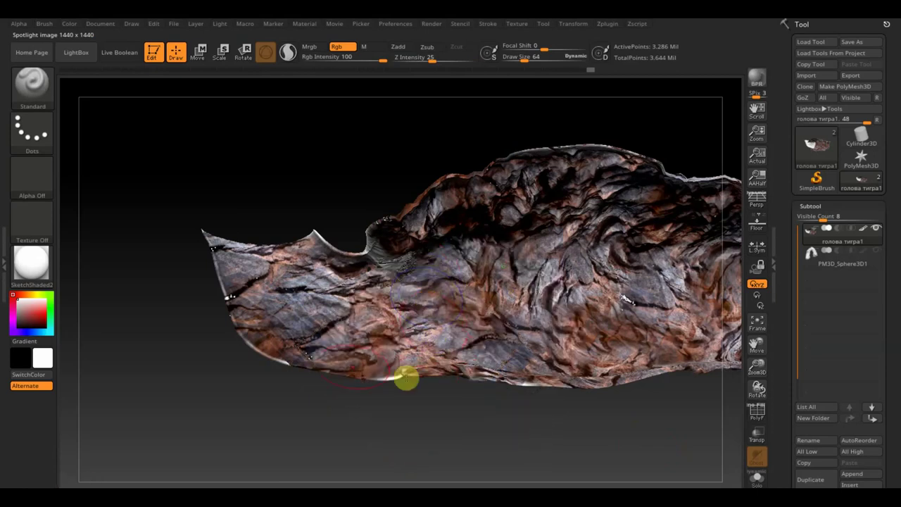
pyautogui.moveTo(328, 404)
pyautogui.mouseDown()
pyautogui.moveTo(309, 434)
pyautogui.moveTo(304, 477)
pyautogui.moveTo(281, 337)
pyautogui.moveTo(298, 358)
pyautogui.moveTo(352, 379)
pyautogui.moveTo(376, 375)
pyautogui.mouseUp()
pyautogui.moveTo(457, 362); pyautogui.dragTo(328, 371)
pyautogui.press('z')
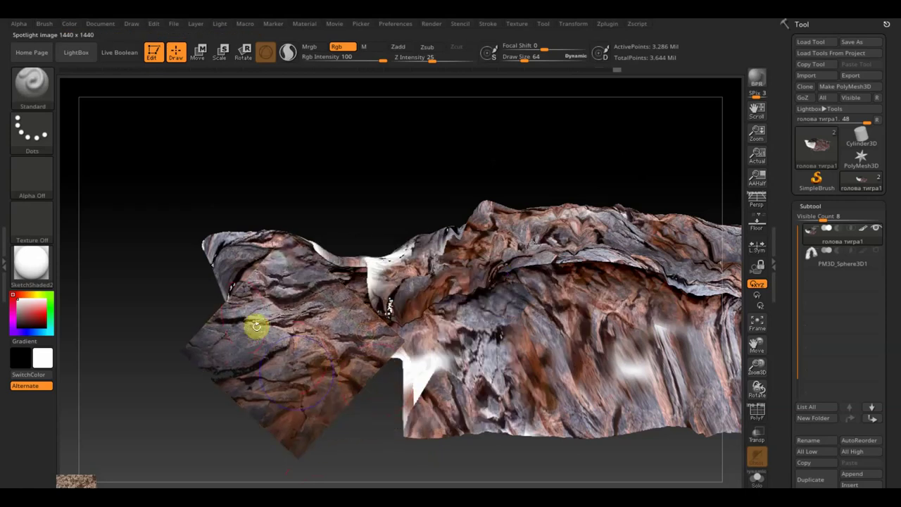
pyautogui.moveTo(350, 411)
pyautogui.mouseDown()
pyautogui.moveTo(347, 368)
pyautogui.moveTo(202, 204)
pyautogui.mouseUp()
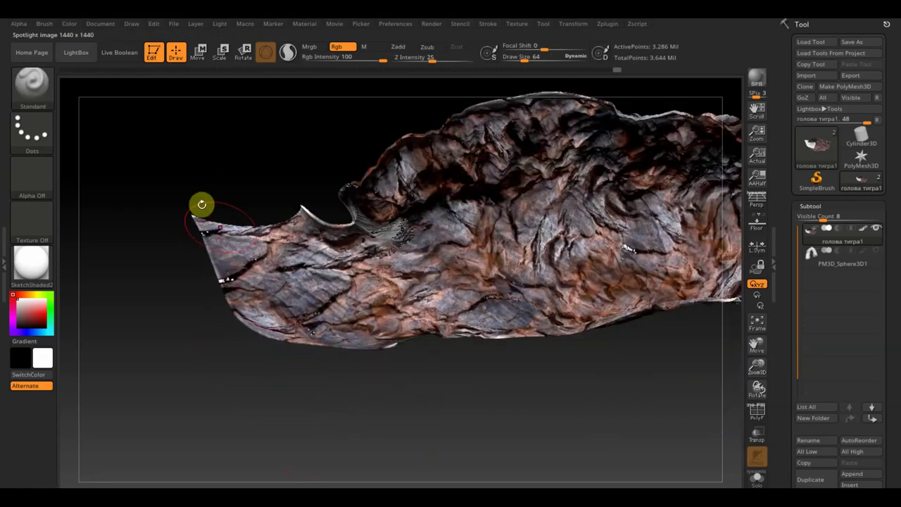
pyautogui.moveTo(298, 304)
pyautogui.mouseDown()
pyautogui.moveTo(423, 399)
pyautogui.moveTo(339, 400)
pyautogui.moveTo(360, 479)
pyautogui.moveTo(359, 469)
pyautogui.moveTo(373, 486)
pyautogui.moveTo(422, 394)
pyautogui.mouseUp()
# Move and rotate the rock image over the lower edge and paint rock patches there
pyautogui.hotkey('shift', 'z')
pyautogui.moveTo(359, 423); pyautogui.dragTo(436, 318)
pyautogui.press('z')
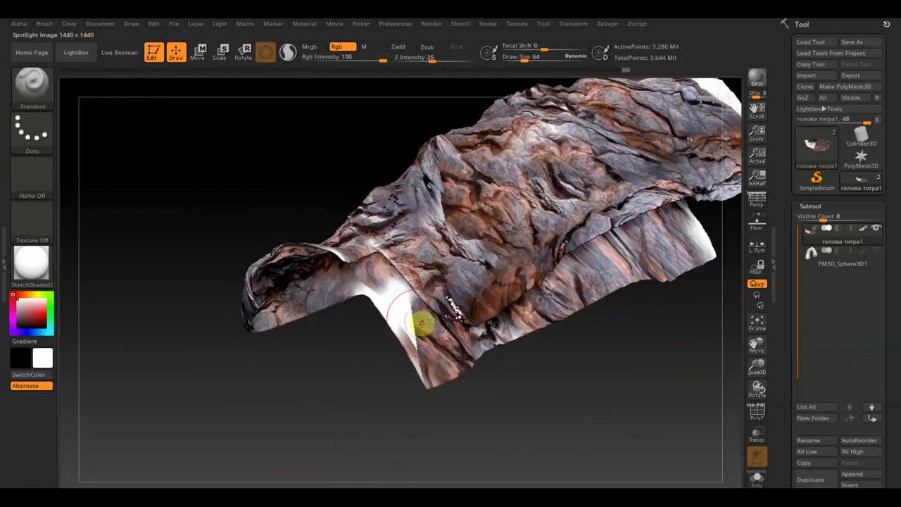
pyautogui.keyDown('shift'); pyautogui.moveTo(366, 368); pyautogui.dragTo(383, 394); pyautogui.keyUp('shift')
pyautogui.press('z')
pyautogui.moveTo(382, 317); pyautogui.dragTo(386, 300)
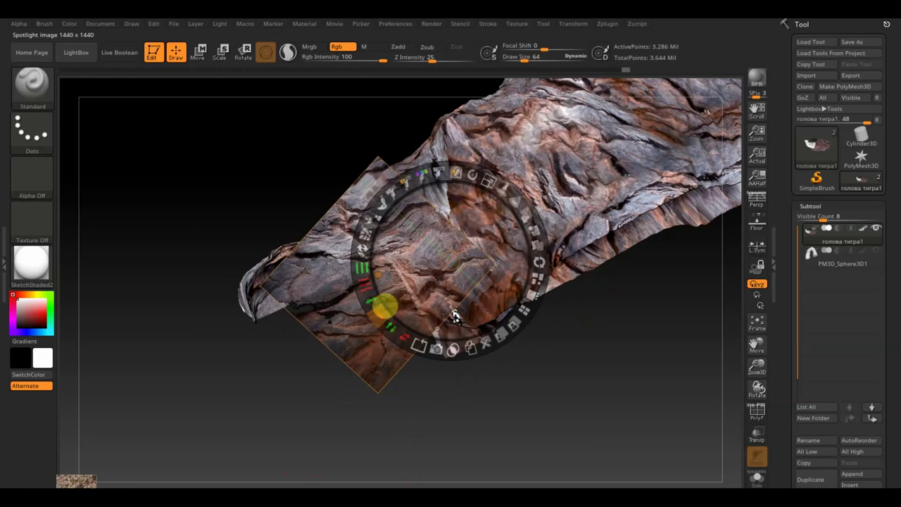
pyautogui.press('z')
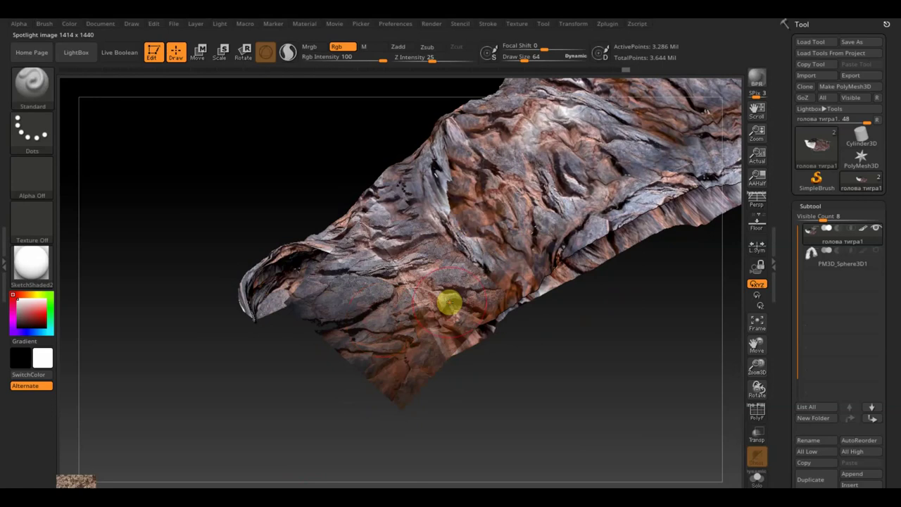
pyautogui.moveTo(449, 303); pyautogui.dragTo(463, 382)
# Step back through earlier undo states and inspect each before settling on one
pyautogui.hotkey('ctrl', 'z')
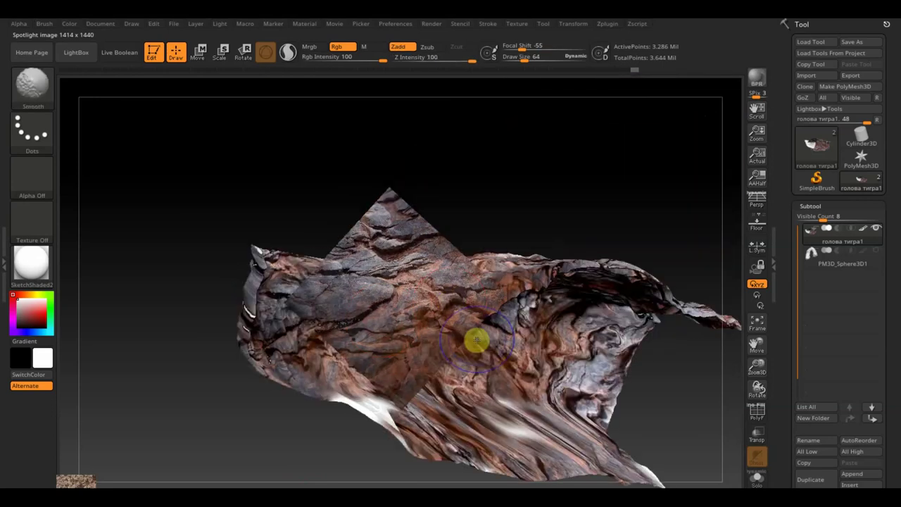
pyautogui.hotkey('ctrl', 'z')
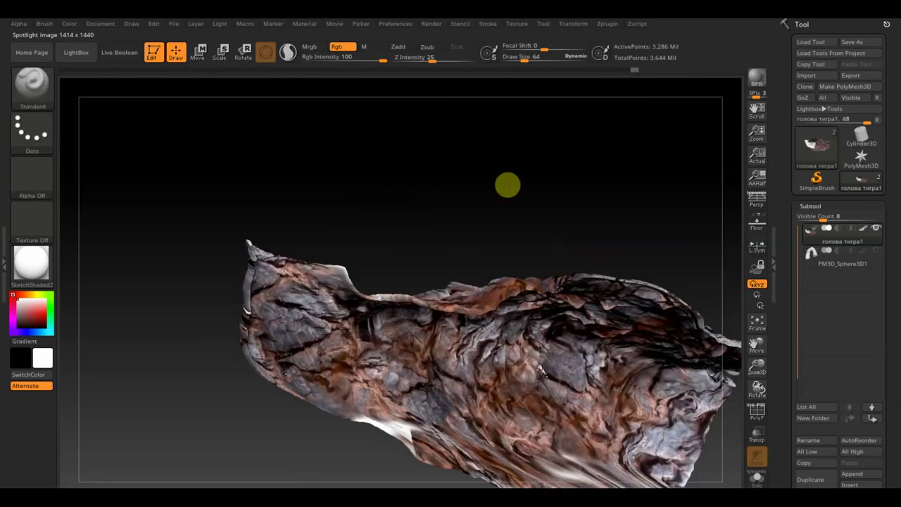
pyautogui.hotkey('ctrl', 'z')
pyautogui.hotkey('ctrl', 'z')
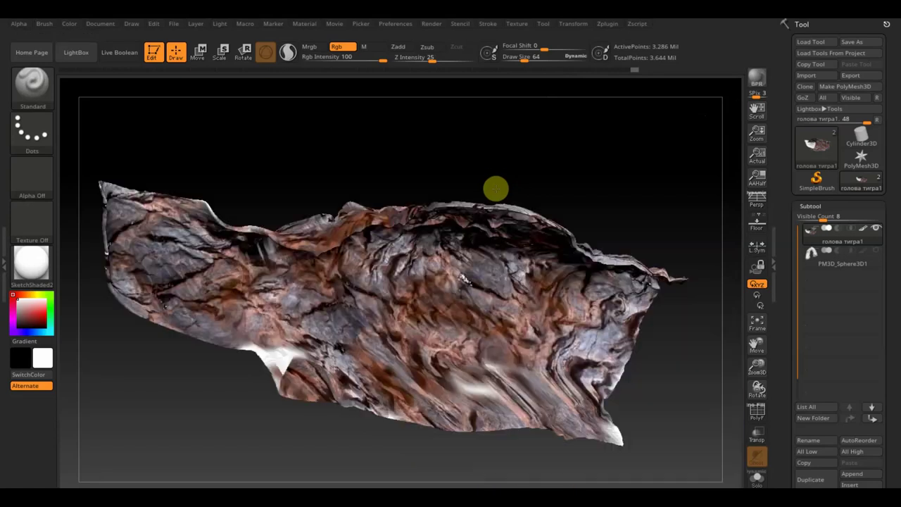
pyautogui.moveTo(449, 136); pyautogui.dragTo(560, 151)
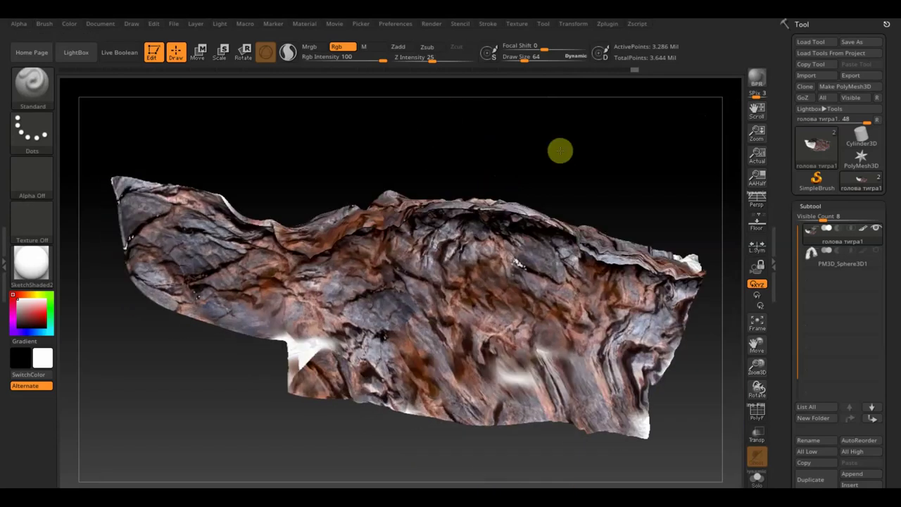
pyautogui.hotkey('ctrl', 'z')
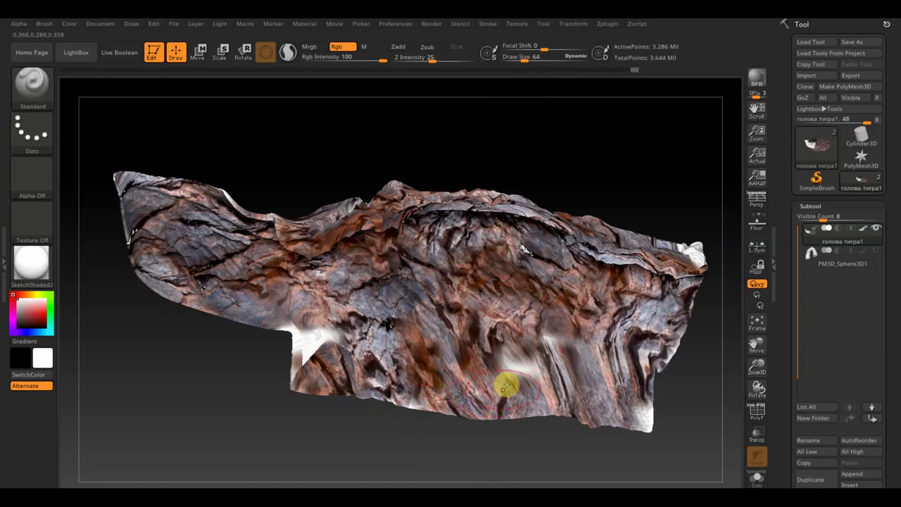
pyautogui.moveTo(676, 402); pyautogui.dragTo(676, 422)
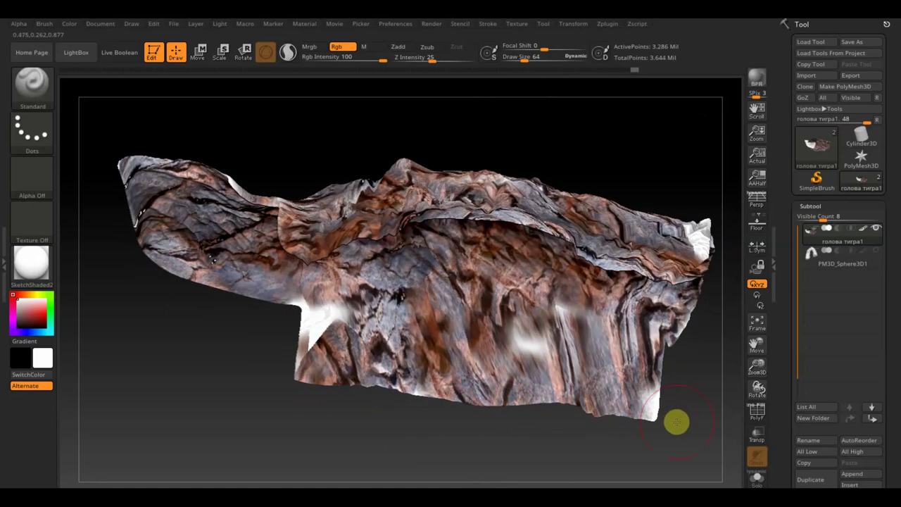
# Browse the Texture Import dialog through the голова тигра алладин and Texturs folders, then cancel
pyautogui.click(517, 27)
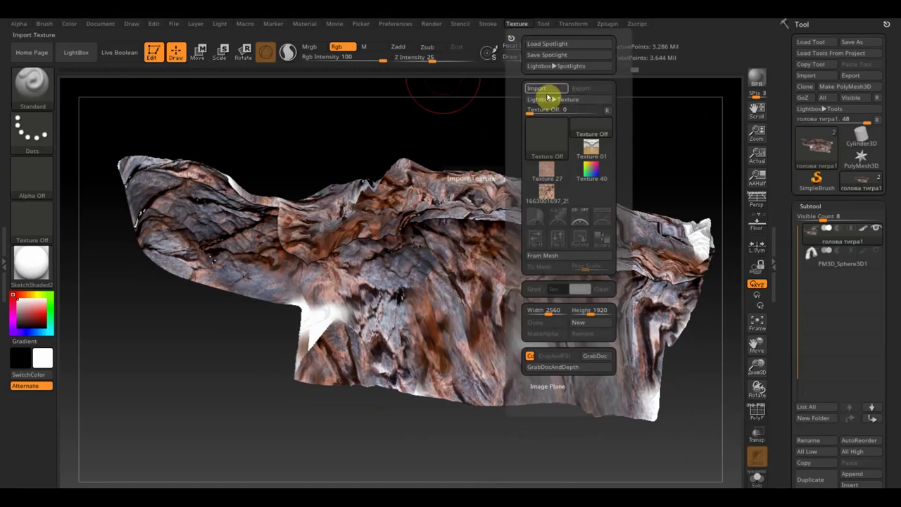
pyautogui.click(541, 89)
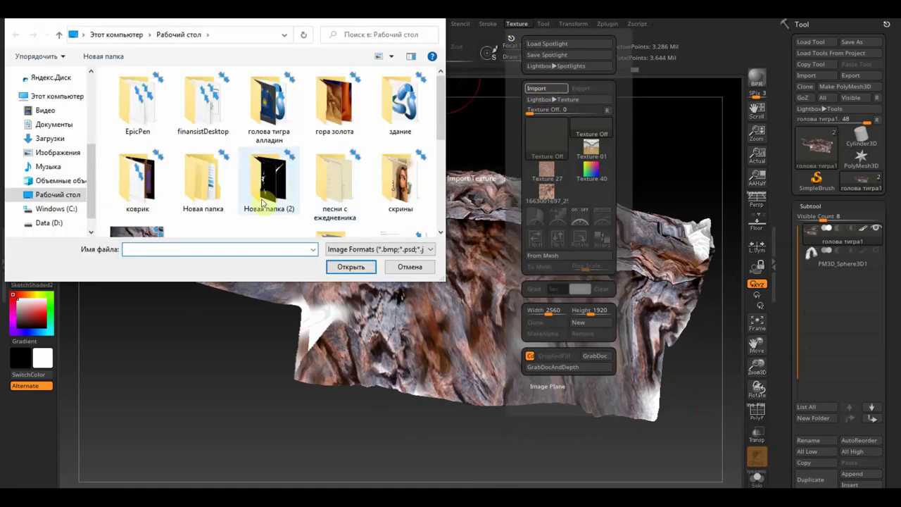
pyautogui.doubleClick(269, 105)
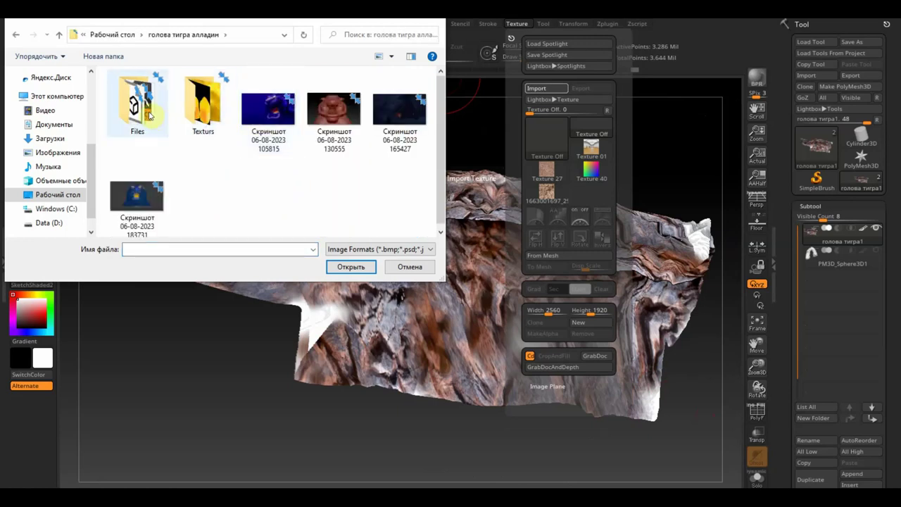
pyautogui.doubleClick(209, 111)
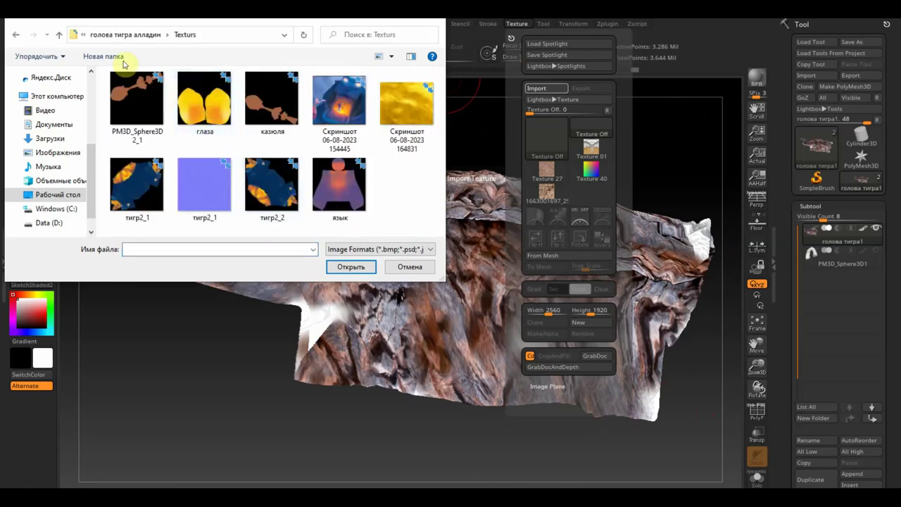
pyautogui.click(15, 37)
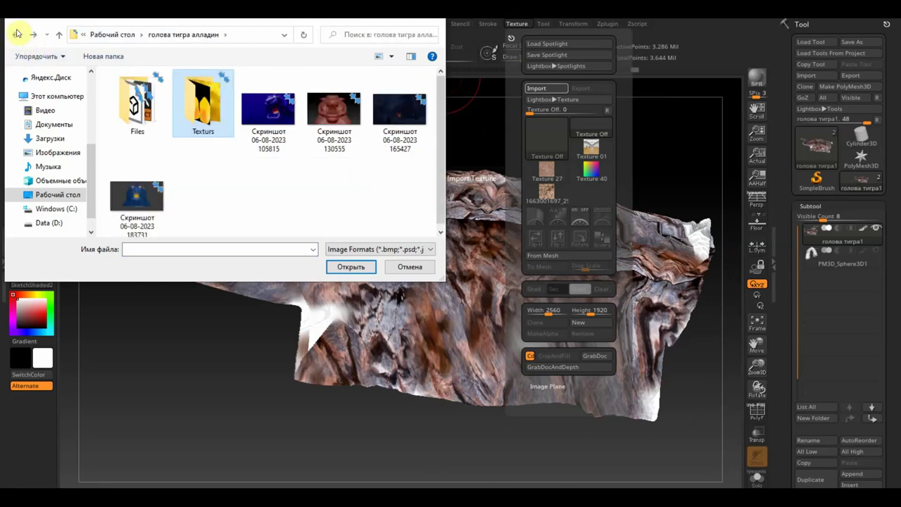
pyautogui.click(17, 33)
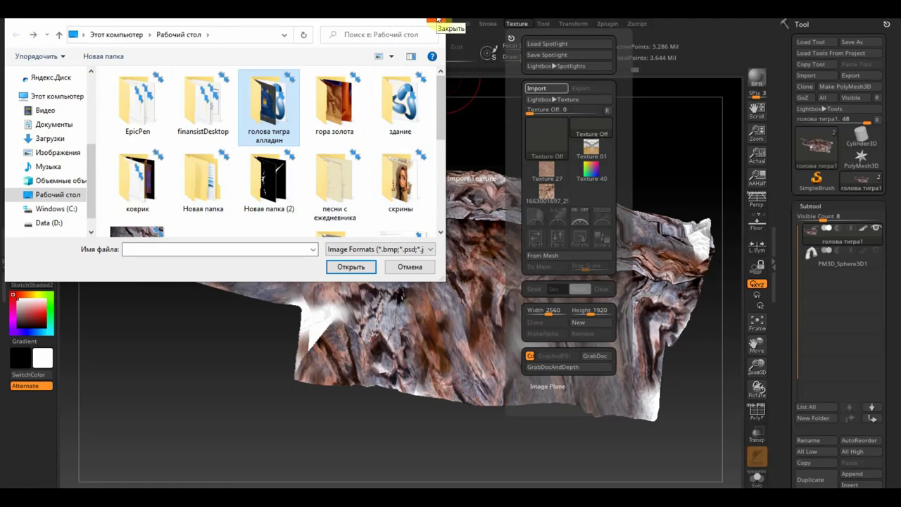
pyautogui.click(438, 20)
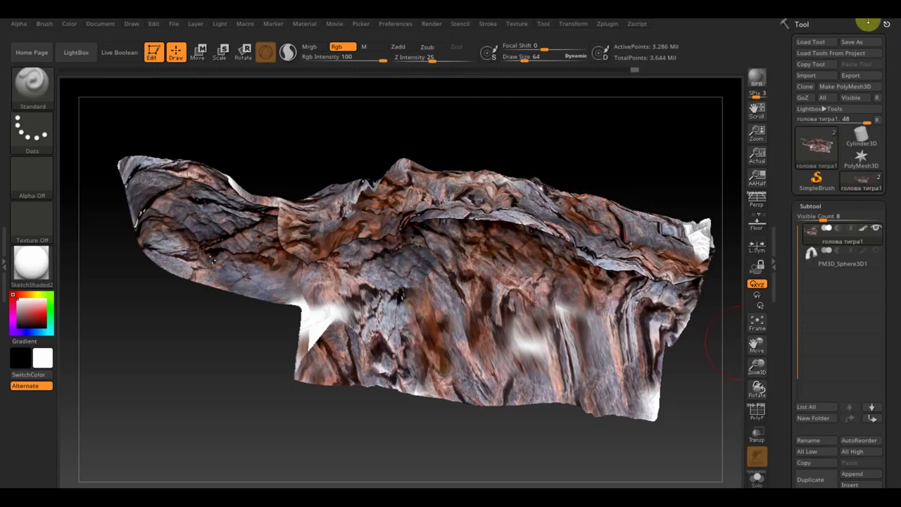
pyautogui.click(512, 25)
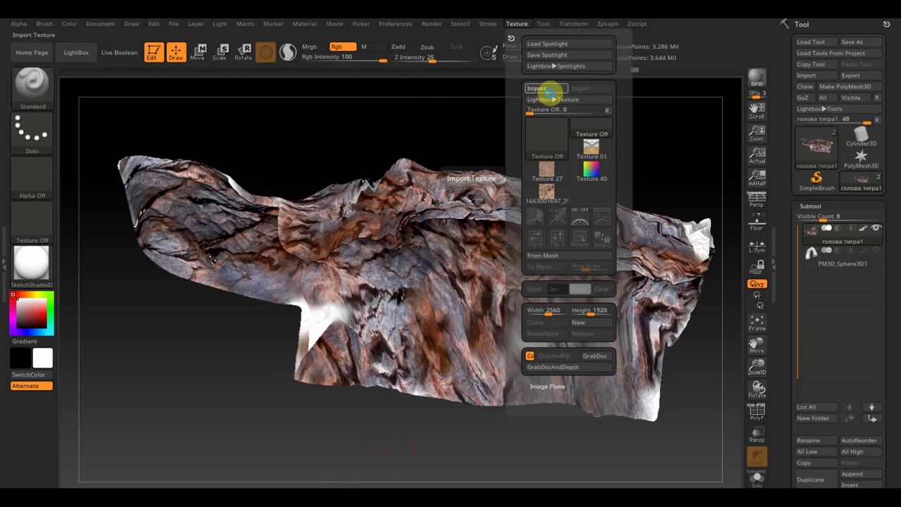
pyautogui.click(543, 89)
pyautogui.scroll(-5, 267, 183)
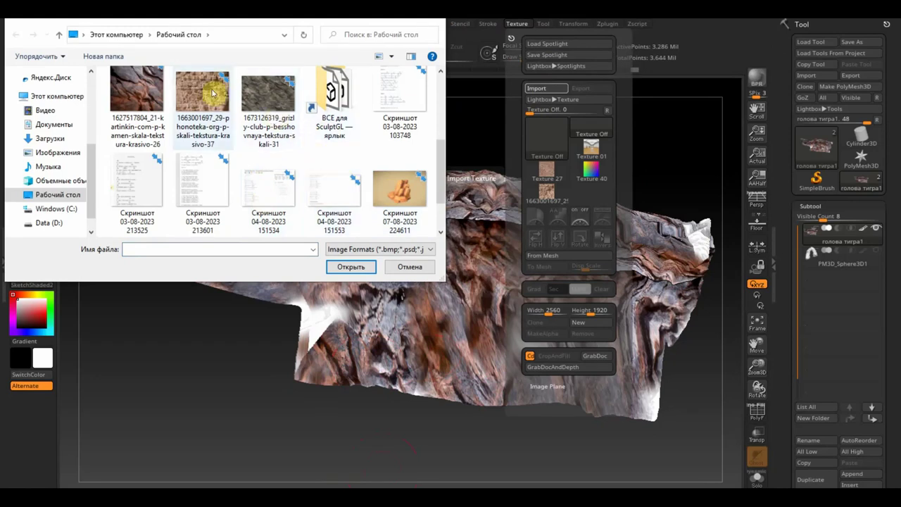
pyautogui.scroll(-1, 212, 123)
pyautogui.click(164, 200)
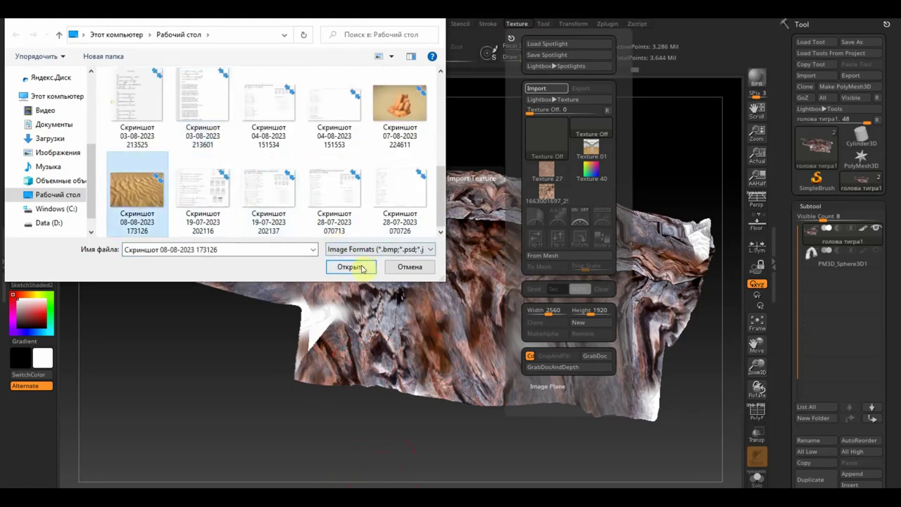
pyautogui.click(362, 268)
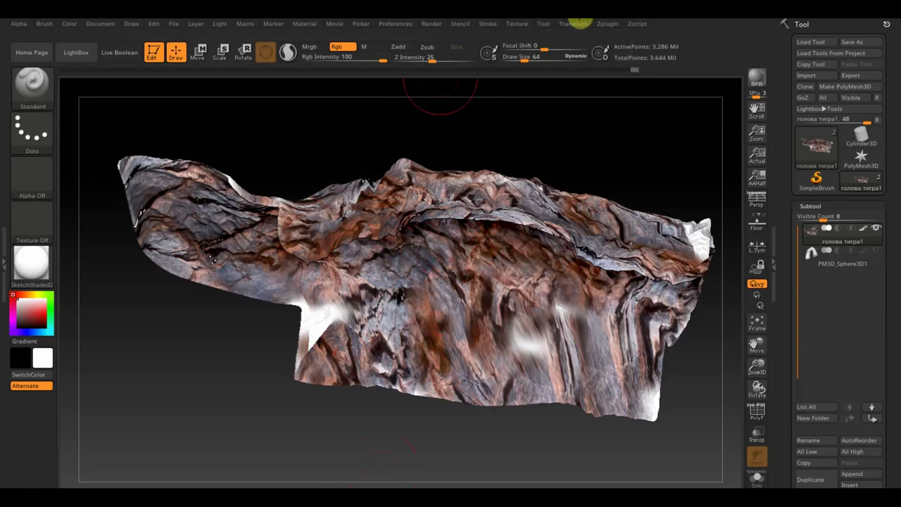
# Make the sand image the current texture and open it in Spotlight as a smaller rectangle
pyautogui.click(517, 23)
pyautogui.click(559, 188)
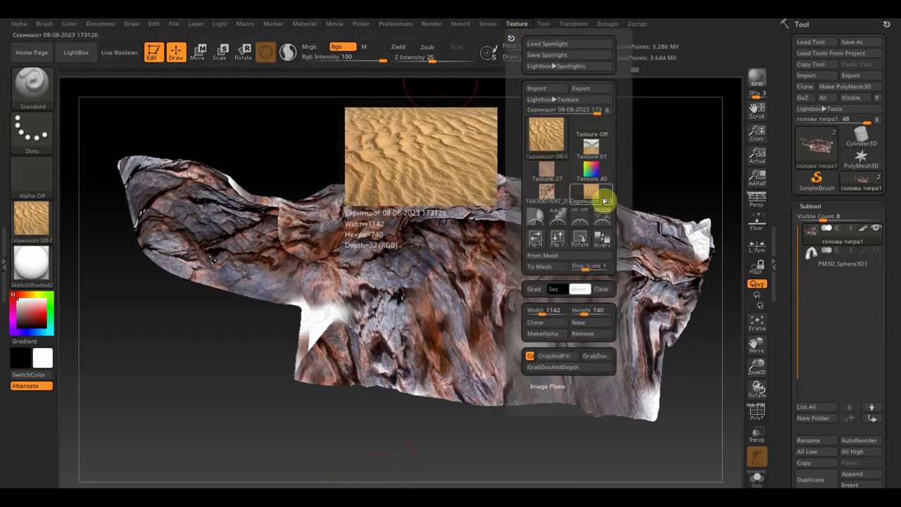
pyautogui.click(609, 217)
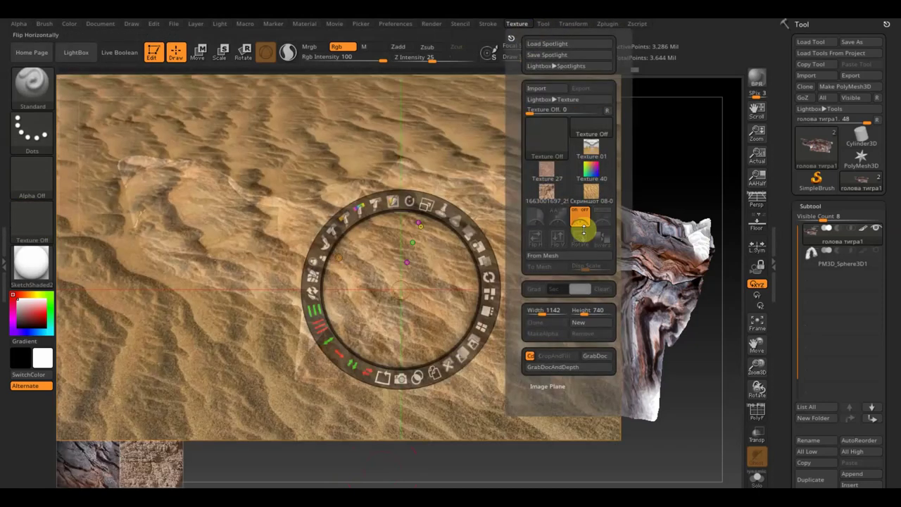
pyautogui.moveTo(424, 204)
pyautogui.mouseDown()
pyautogui.moveTo(357, 169)
pyautogui.moveTo(413, 225)
pyautogui.moveTo(482, 328)
pyautogui.moveTo(485, 359)
pyautogui.moveTo(476, 360)
pyautogui.mouseUp()
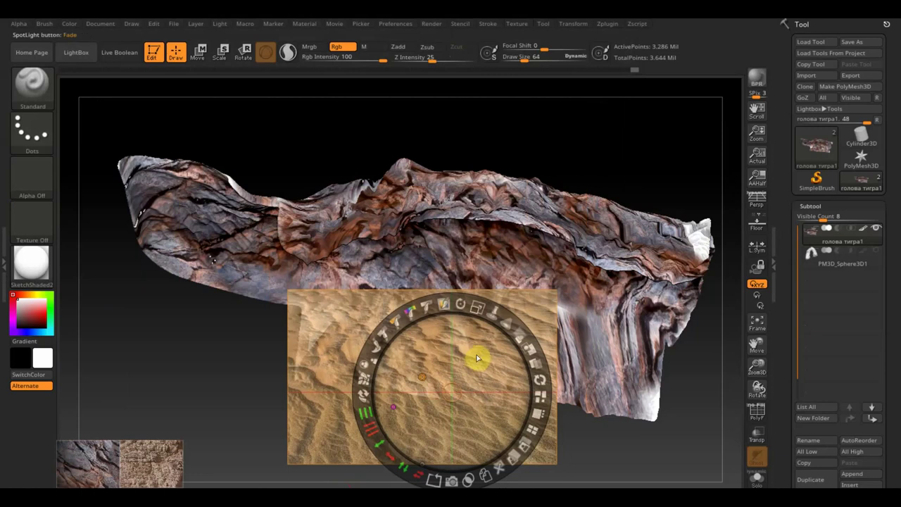
pyautogui.press('z')
# Turn the cliff to its front, place the sand photo over the base and paint it
pyautogui.moveTo(718, 420); pyautogui.dragTo(717, 424)
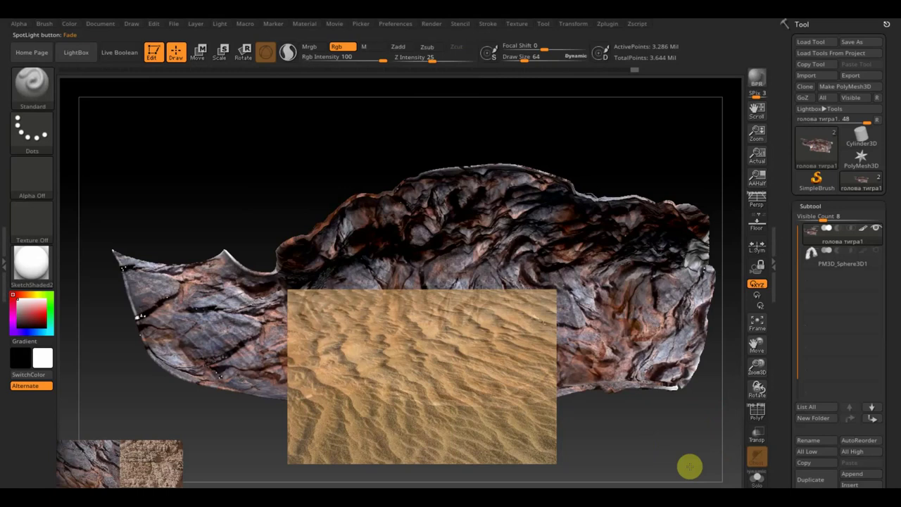
pyautogui.moveTo(689, 466); pyautogui.dragTo(690, 467)
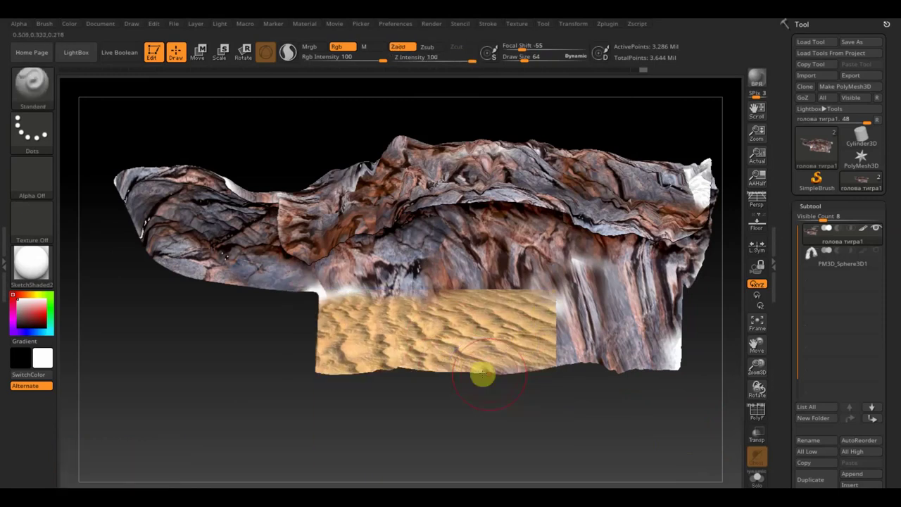
pyautogui.hotkey('shift', 'z')
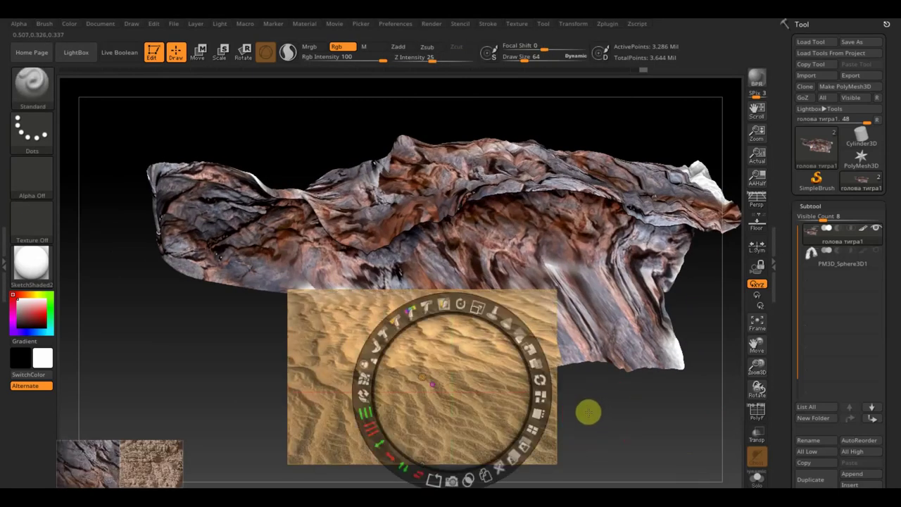
pyautogui.moveTo(512, 402); pyautogui.dragTo(514, 389)
pyautogui.press('z')
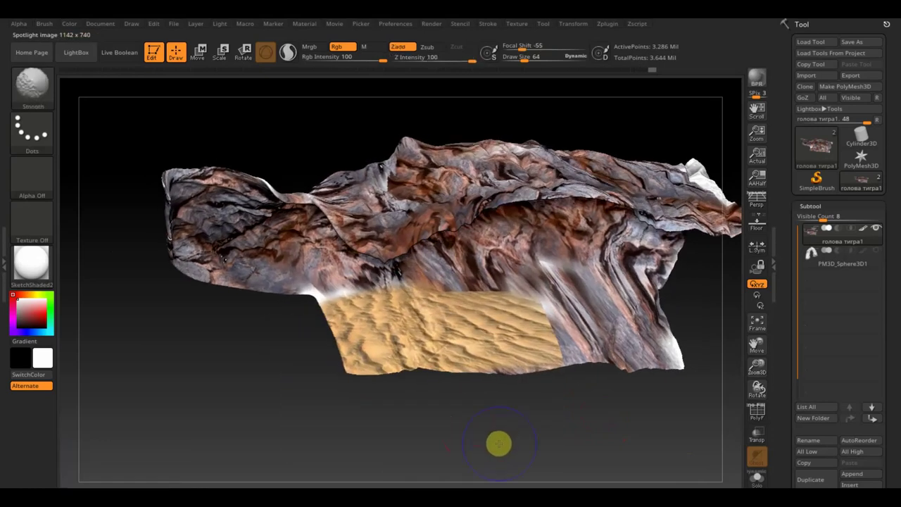
pyautogui.hotkey('shift', 'z')
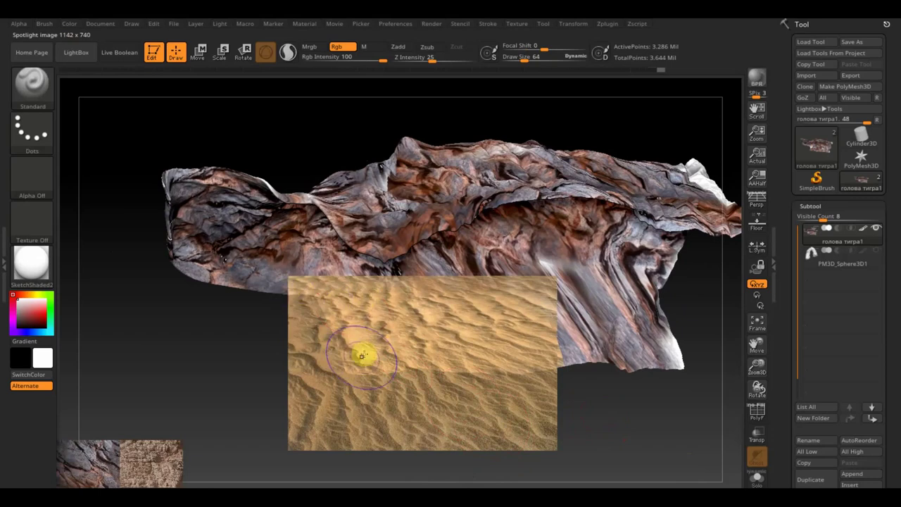
pyautogui.hotkey('shift', 'z')
pyautogui.moveTo(434, 438)
pyautogui.mouseDown()
pyautogui.moveTo(423, 443)
pyautogui.moveTo(543, 445)
pyautogui.moveTo(457, 428)
pyautogui.mouseUp()
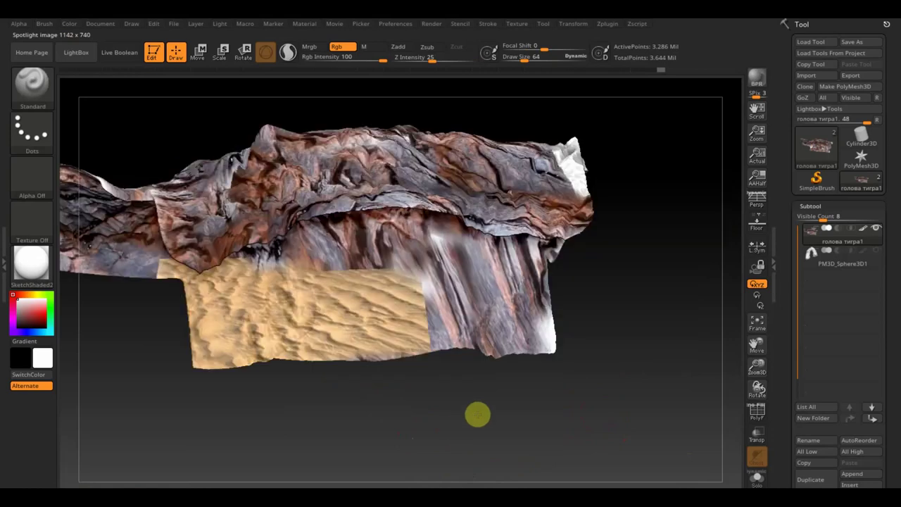
# Enlarge the sand photo under the cliff, paint the base, then view the right side
pyautogui.hotkey('shift', 'z')
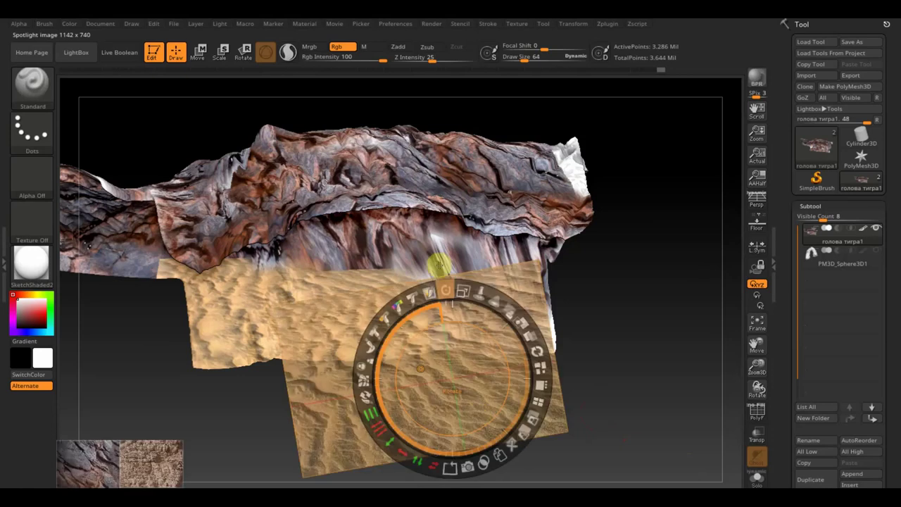
pyautogui.moveTo(439, 265)
pyautogui.mouseDown()
pyautogui.moveTo(469, 325)
pyautogui.moveTo(483, 316)
pyautogui.moveTo(458, 288)
pyautogui.moveTo(416, 354)
pyautogui.moveTo(545, 337)
pyautogui.mouseUp()
pyautogui.press('z')
pyautogui.hotkey('shift', 'z')
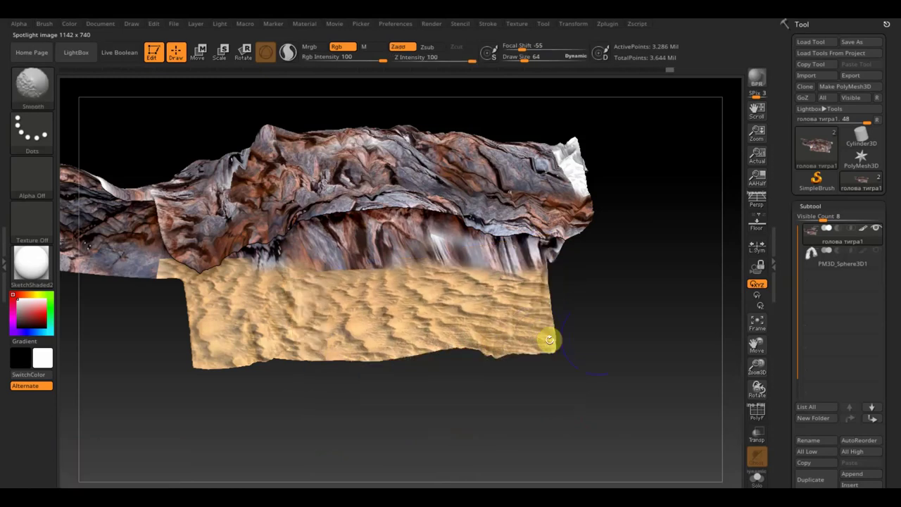
pyautogui.moveTo(631, 358)
pyautogui.mouseDown()
pyautogui.moveTo(623, 326)
pyautogui.moveTo(623, 340)
pyautogui.mouseUp()
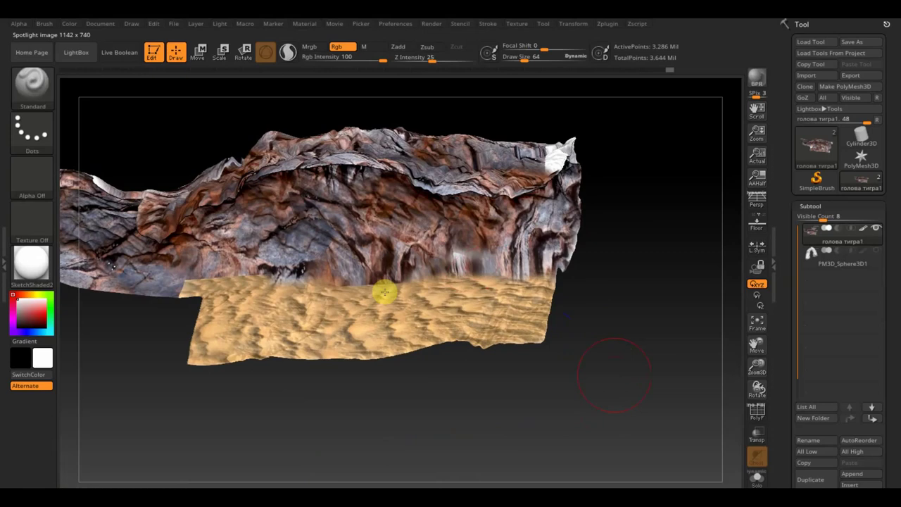
pyautogui.hotkey('shift', 'z')
pyautogui.hotkey('shift', 'z')
pyautogui.moveTo(404, 408); pyautogui.dragTo(422, 478)
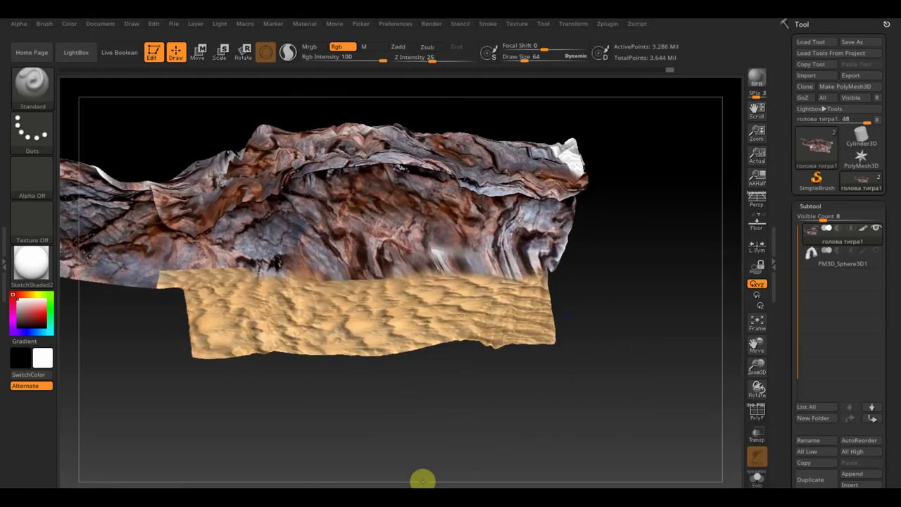
pyautogui.moveTo(375, 437); pyautogui.dragTo(565, 442)
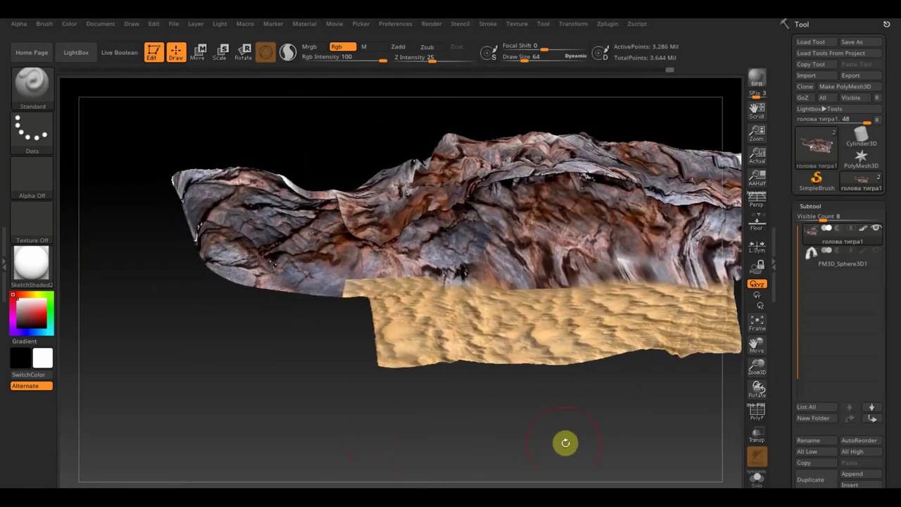
# Level, shift left and scale the sand photo, then paint the remaining lower band
pyautogui.hotkey('shift', 'z')
pyautogui.press('z')
pyautogui.moveTo(470, 263); pyautogui.dragTo(491, 272)
pyautogui.moveTo(441, 354)
pyautogui.mouseDown()
pyautogui.moveTo(354, 368)
pyautogui.moveTo(358, 406)
pyautogui.moveTo(371, 376)
pyautogui.mouseUp()
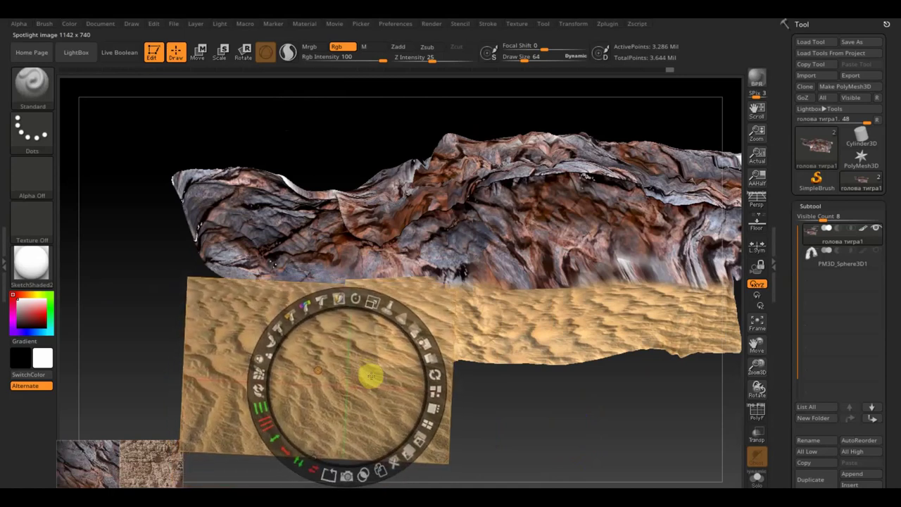
pyautogui.moveTo(365, 314)
pyautogui.mouseDown()
pyautogui.moveTo(350, 293)
pyautogui.moveTo(350, 316)
pyautogui.moveTo(346, 308)
pyautogui.mouseUp()
pyautogui.press('z')
pyautogui.moveTo(341, 287)
pyautogui.mouseDown(button='right')
pyautogui.moveTo(352, 308)
pyautogui.moveTo(301, 304)
pyautogui.moveTo(344, 304)
pyautogui.moveTo(346, 293)
pyautogui.mouseUp(button='right')
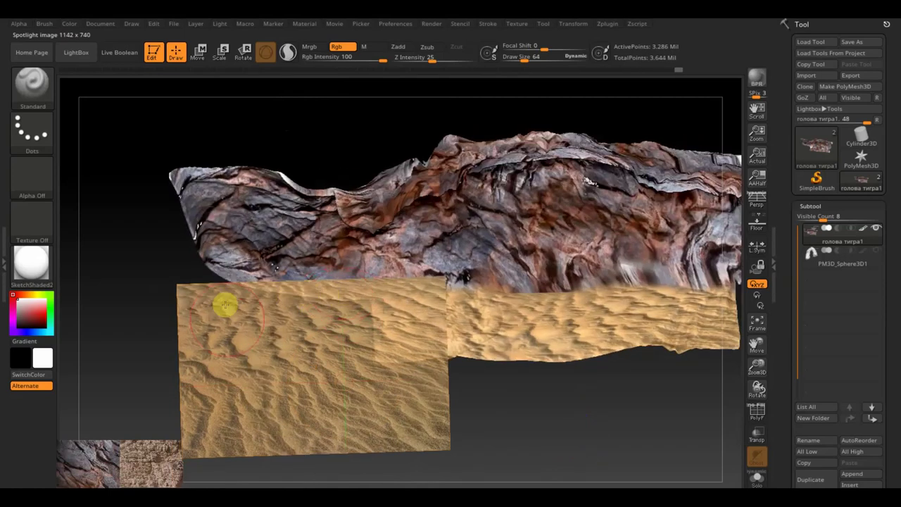
pyautogui.hotkey('shift', 'z')
pyautogui.moveTo(244, 328)
pyautogui.mouseDown(button='right')
pyautogui.moveTo(288, 348)
pyautogui.moveTo(285, 371)
pyautogui.moveTo(297, 360)
pyautogui.mouseUp(button='right')
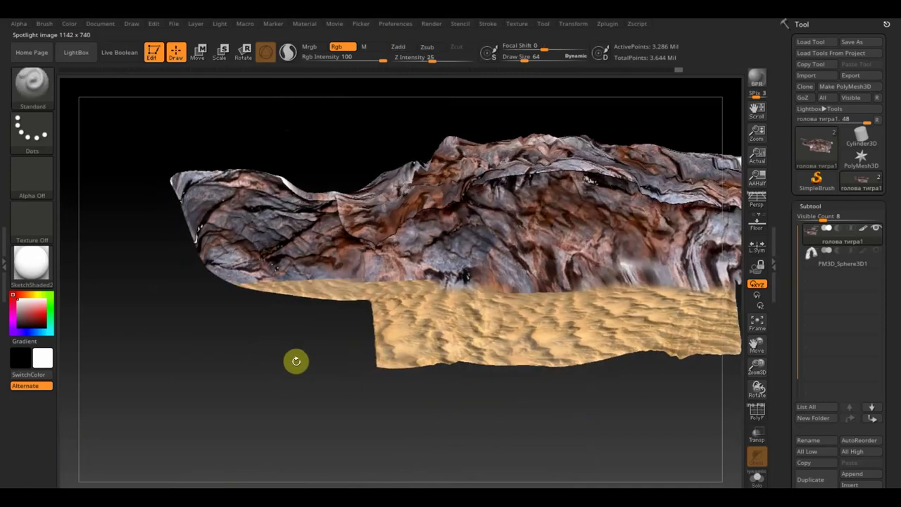
pyautogui.hotkey('shift', 'z')
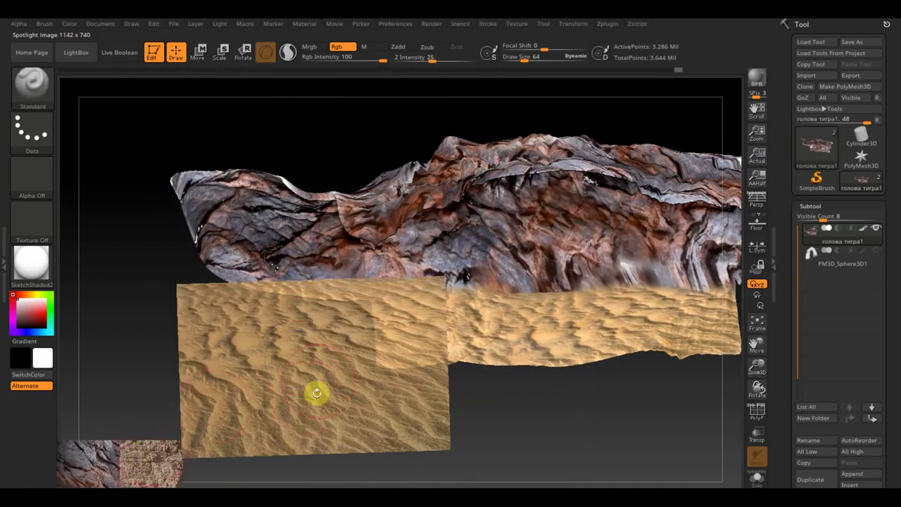
pyautogui.press('z')
pyautogui.moveTo(369, 297)
pyautogui.mouseDown()
pyautogui.moveTo(351, 326)
pyautogui.moveTo(371, 315)
pyautogui.moveTo(267, 281)
pyautogui.mouseUp()
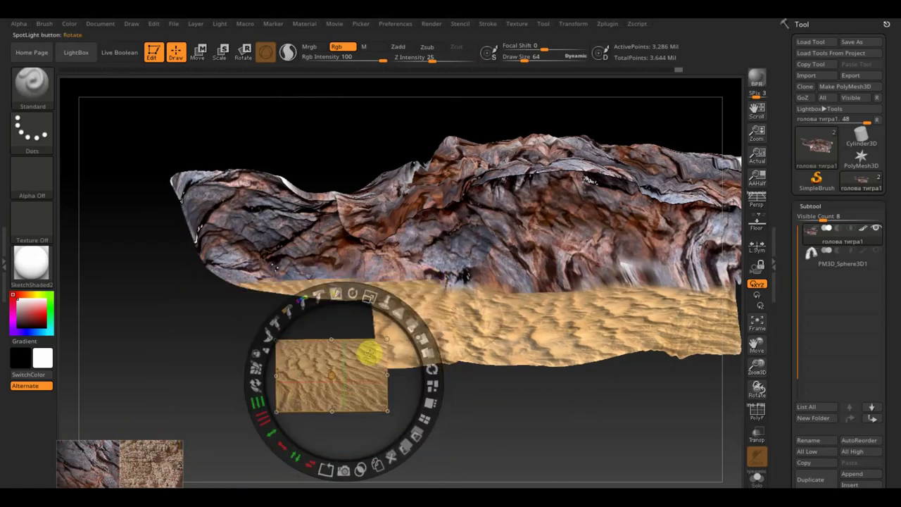
# Swap to the rock photo, place it on the cliff's left end and set Draw Size 30
pyautogui.moveTo(372, 352); pyautogui.dragTo(150, 342)
pyautogui.click(81, 466)
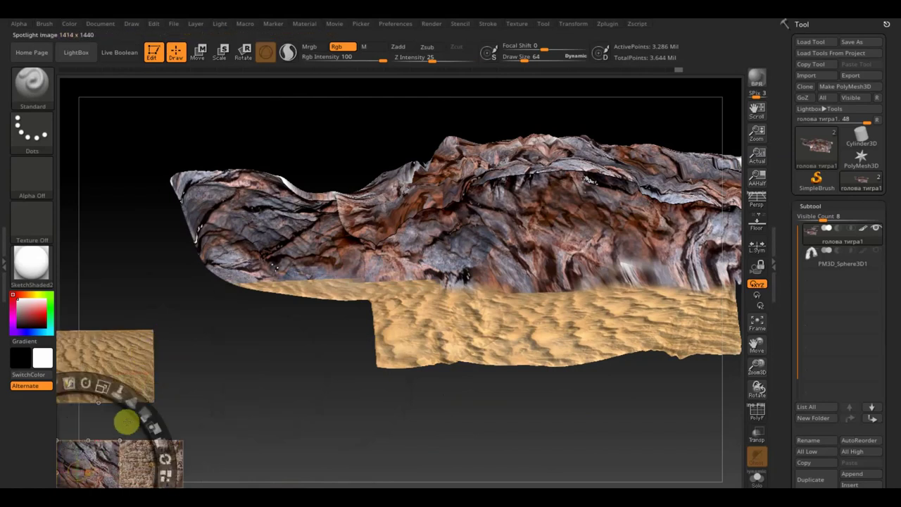
pyautogui.moveTo(124, 423); pyautogui.dragTo(359, 195)
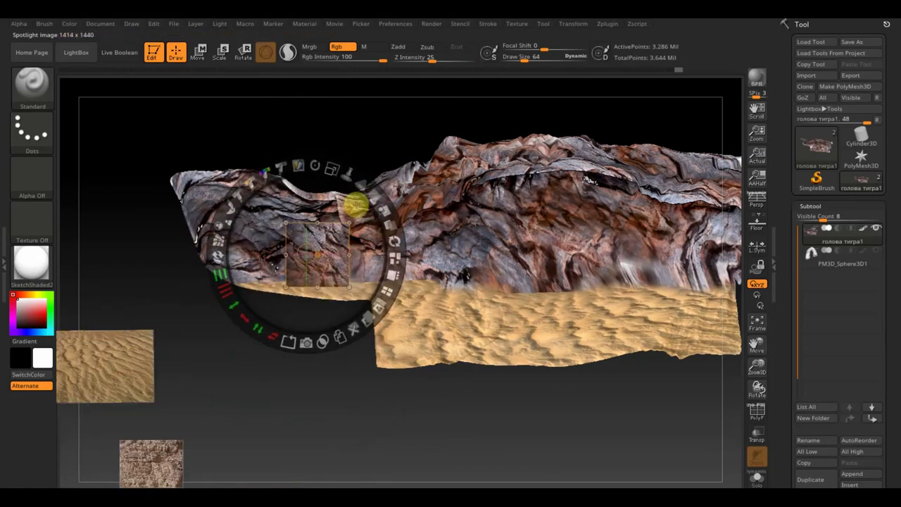
pyautogui.press('z')
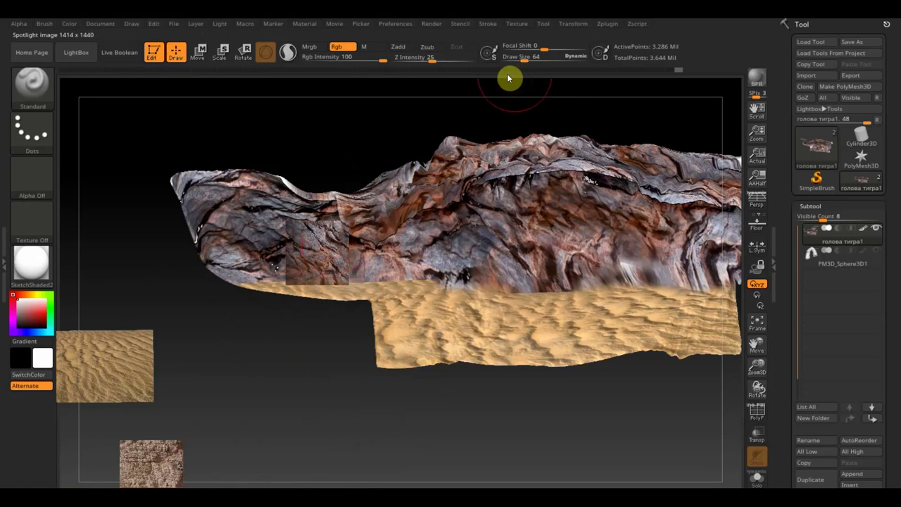
pyautogui.moveTo(522, 56); pyautogui.dragTo(516, 56)
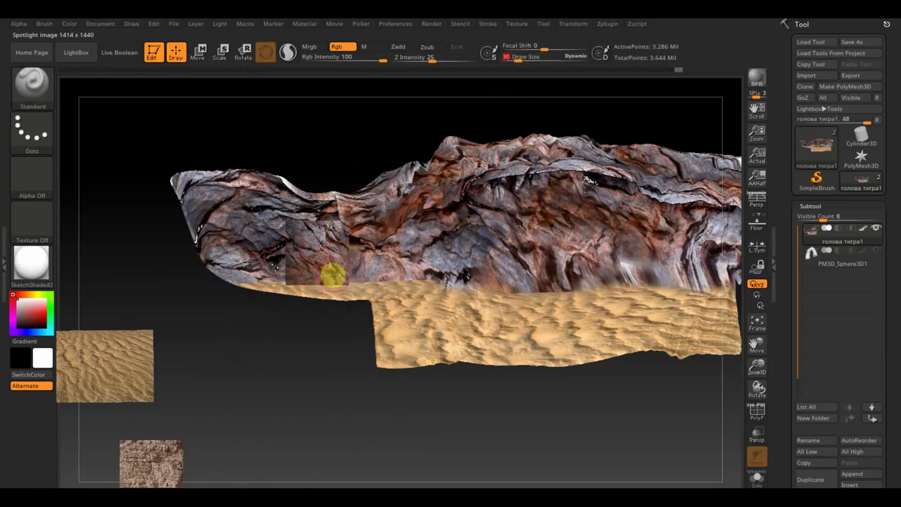
pyautogui.hotkey('shift', 'z')
pyautogui.hotkey('shift', 'z')
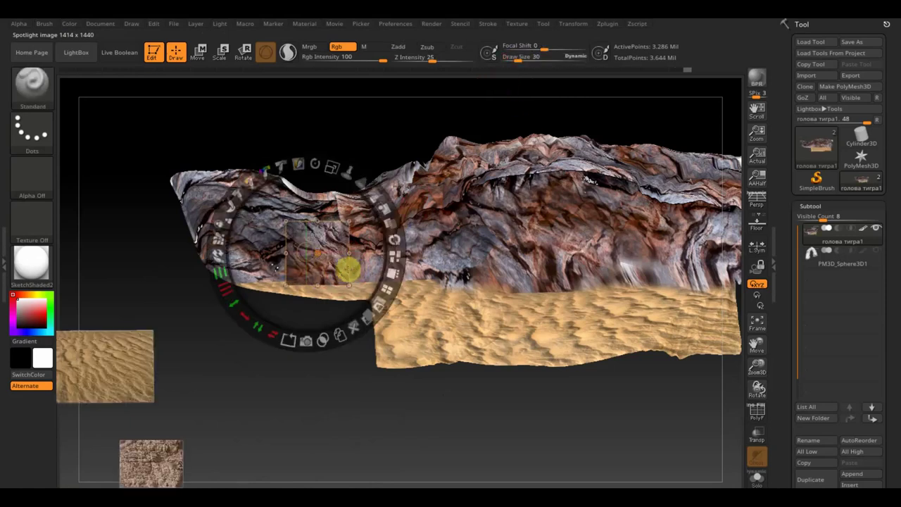
# Fit the rock patch to the lower-left end, paint it, hide Spotlight and frame the cliff
pyautogui.moveTo(369, 243); pyautogui.dragTo(314, 240)
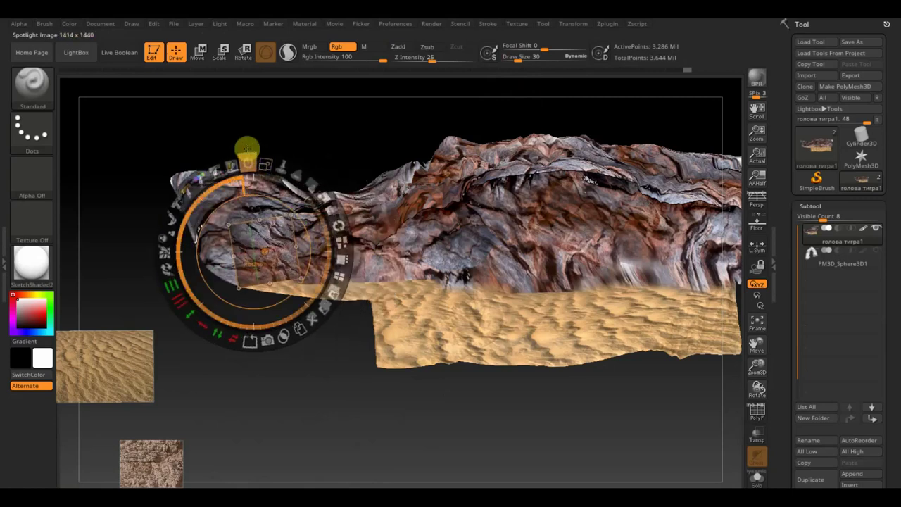
pyautogui.moveTo(247, 148); pyautogui.dragTo(279, 205)
pyautogui.press('z')
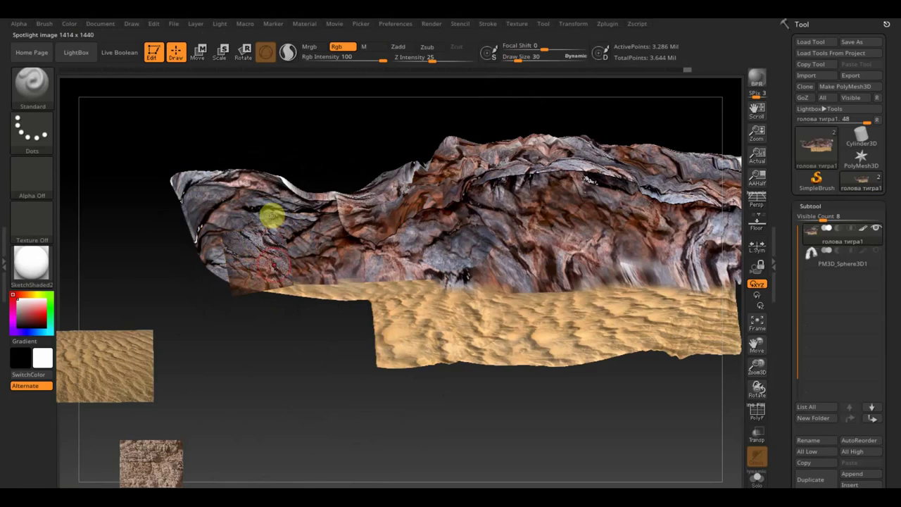
pyautogui.moveTo(277, 321); pyautogui.dragTo(264, 346)
pyautogui.hotkey('shift', 'z')
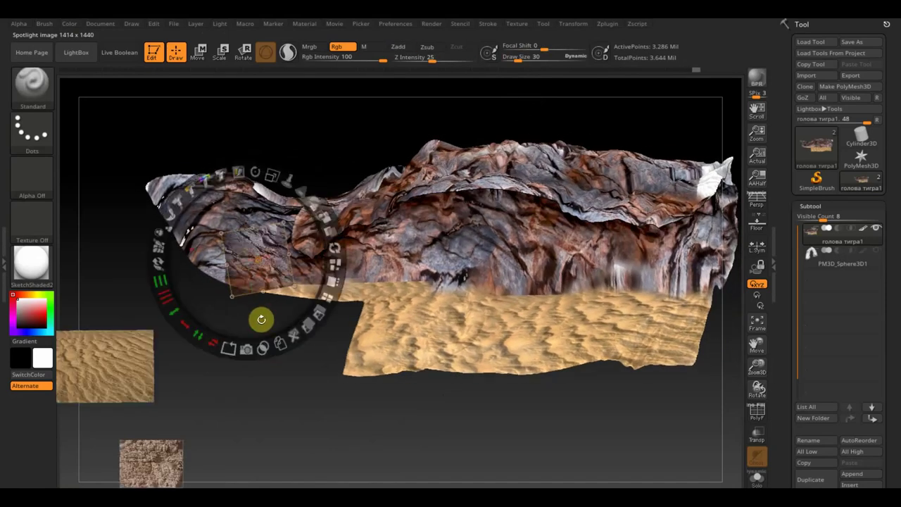
pyautogui.moveTo(269, 281); pyautogui.dragTo(248, 287)
pyautogui.press('z')
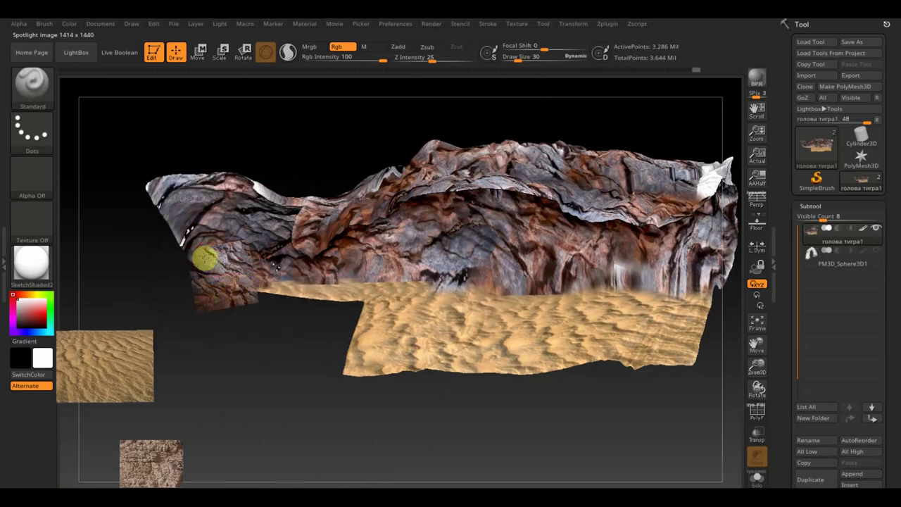
pyautogui.hotkey('shift', 'z')
pyautogui.moveTo(256, 337)
pyautogui.mouseDown()
pyautogui.moveTo(274, 317)
pyautogui.moveTo(288, 352)
pyautogui.mouseUp()
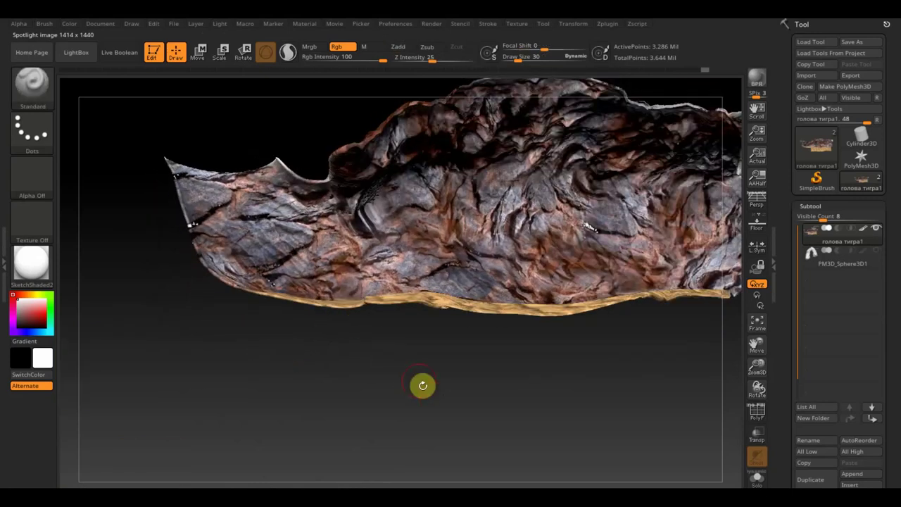
pyautogui.press('f')
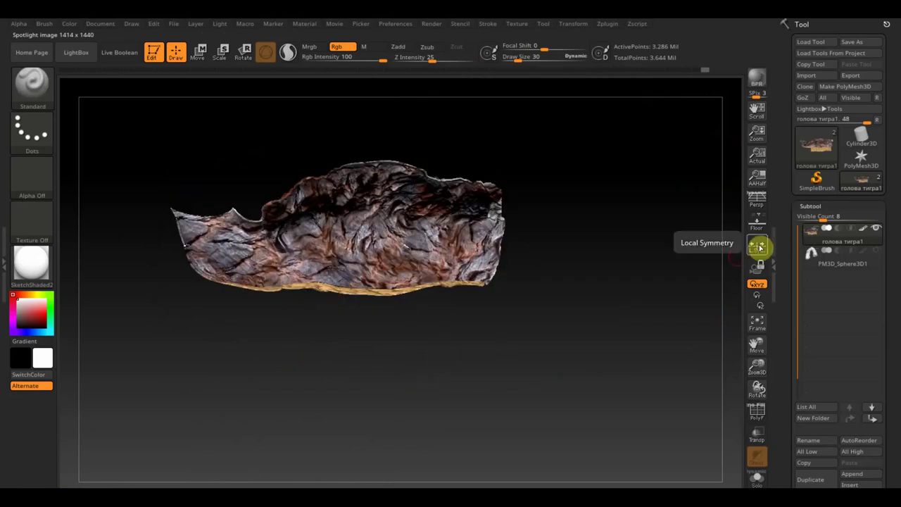
# Select the PM3D_Sphere3D1 subtool and move and enlarge the rock image over its white patch
pyautogui.click(816, 261)
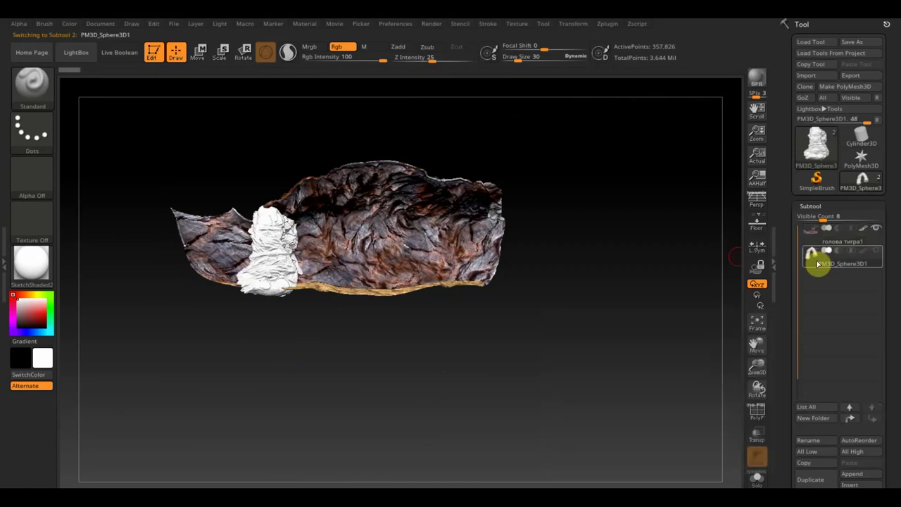
pyautogui.moveTo(575, 312)
pyautogui.mouseDown()
pyautogui.moveTo(547, 346)
pyautogui.moveTo(530, 350)
pyautogui.moveTo(643, 328)
pyautogui.mouseUp()
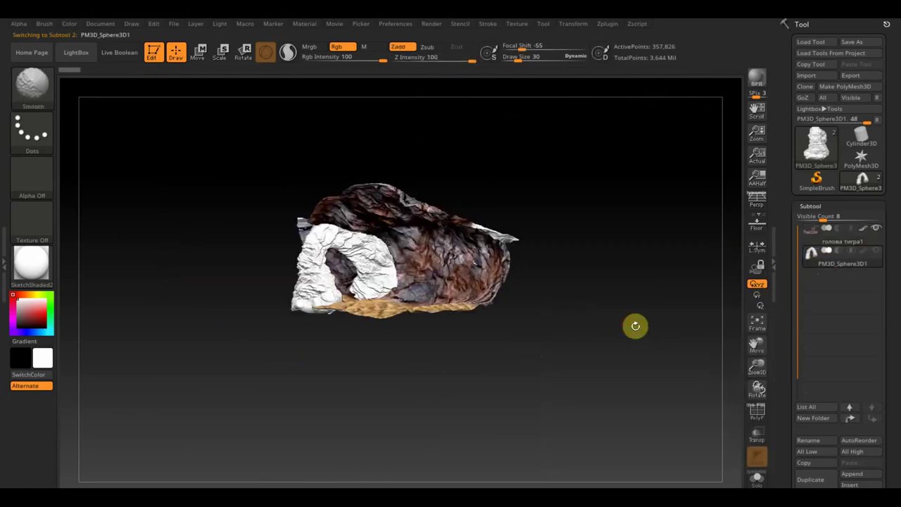
pyautogui.click(239, 284)
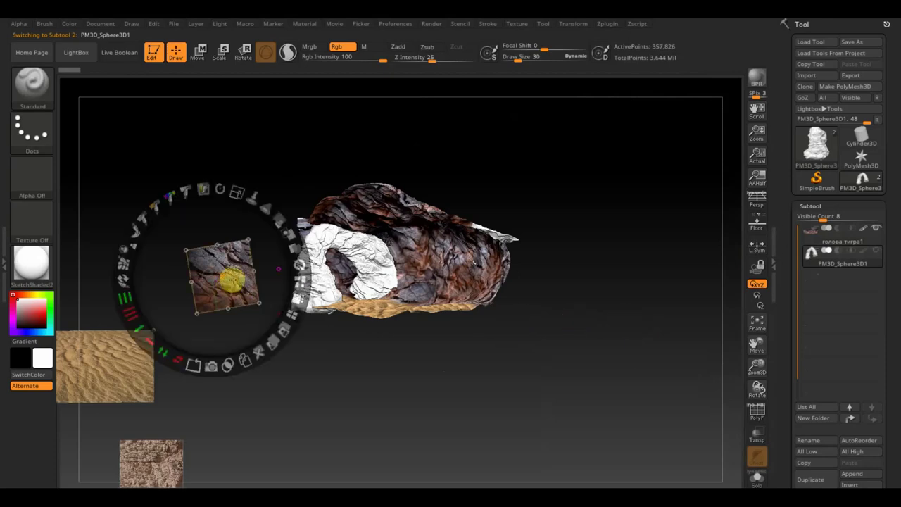
pyautogui.moveTo(237, 231)
pyautogui.mouseDown()
pyautogui.moveTo(338, 213)
pyautogui.moveTo(324, 223)
pyautogui.mouseUp()
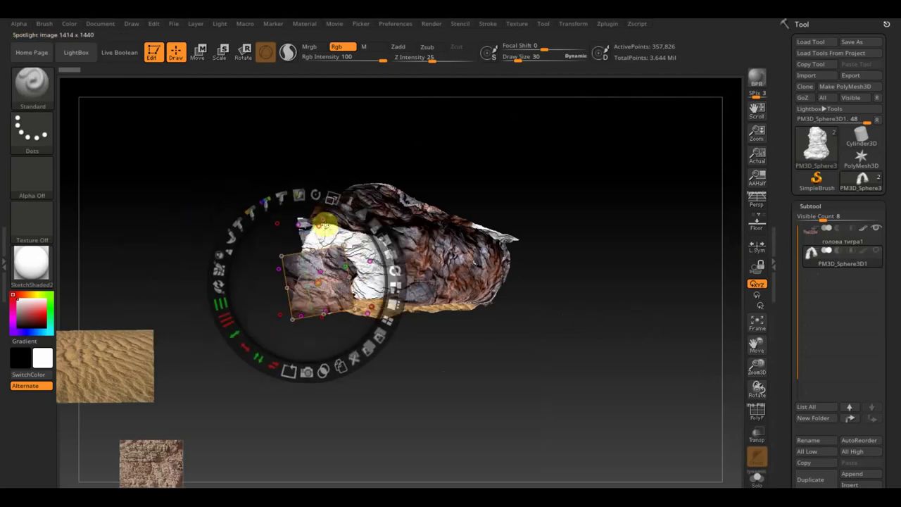
pyautogui.moveTo(316, 192); pyautogui.dragTo(328, 200)
# Raise Draw Size to 119 and polypaint the rock texture onto the white patch
pyautogui.press('z')
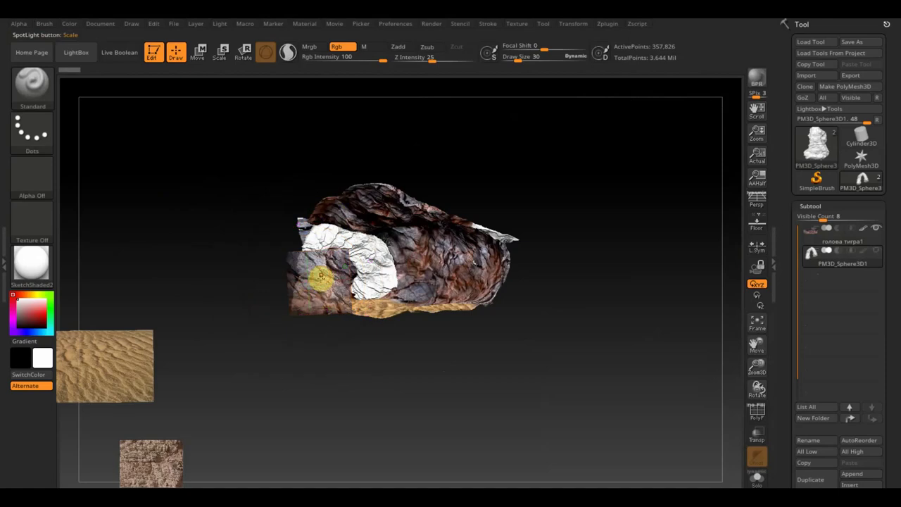
pyautogui.click(521, 59)
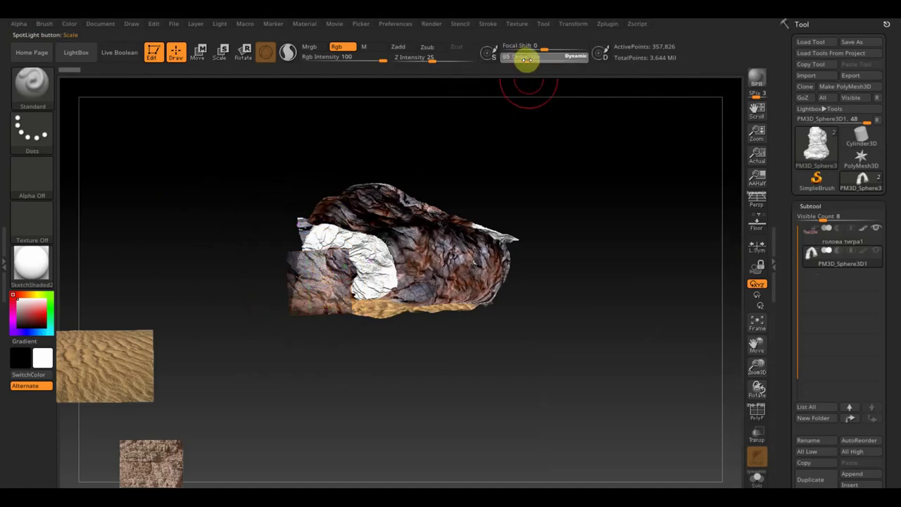
pyautogui.moveTo(526, 60); pyautogui.dragTo(532, 58)
pyautogui.moveTo(322, 255)
pyautogui.mouseDown()
pyautogui.moveTo(317, 281)
pyautogui.moveTo(291, 268)
pyautogui.moveTo(315, 301)
pyautogui.mouseUp()
# Shift the rock image over the remaining white area and paint it, checking the result
pyautogui.hotkey('shift', 'z')
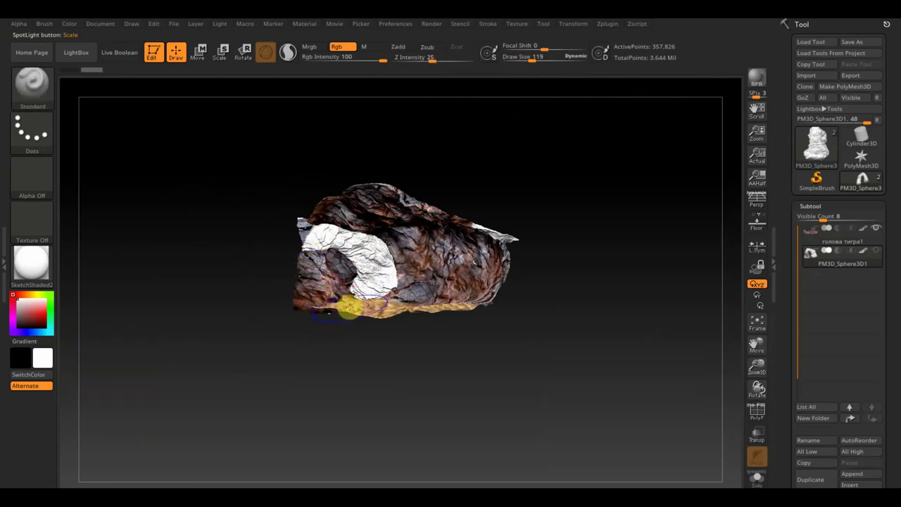
pyautogui.hotkey('shift', 'z')
pyautogui.press('z')
pyautogui.moveTo(342, 302)
pyautogui.mouseDown()
pyautogui.moveTo(371, 232)
pyautogui.moveTo(316, 241)
pyautogui.moveTo(427, 276)
pyautogui.mouseUp()
pyautogui.press('z')
pyautogui.hotkey('shift', 'z')
pyautogui.hotkey('shift', 'z')
pyautogui.press('z')
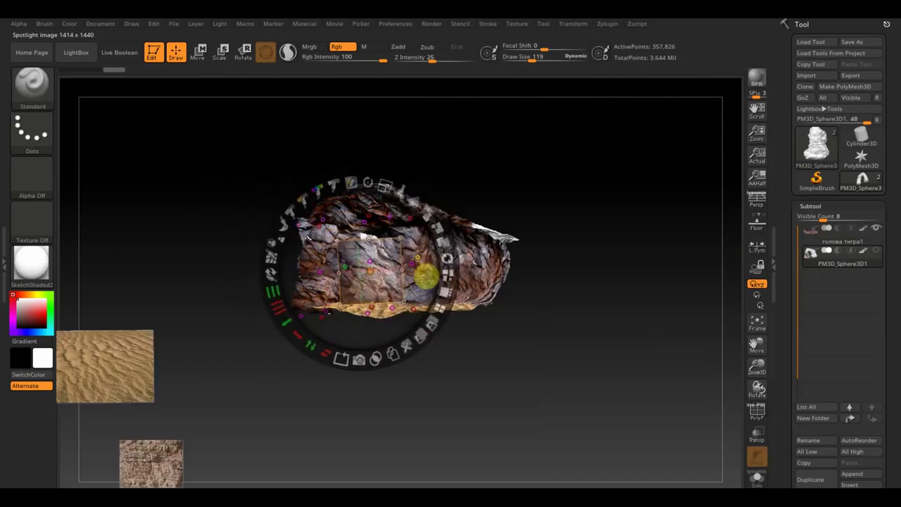
pyautogui.press('z')
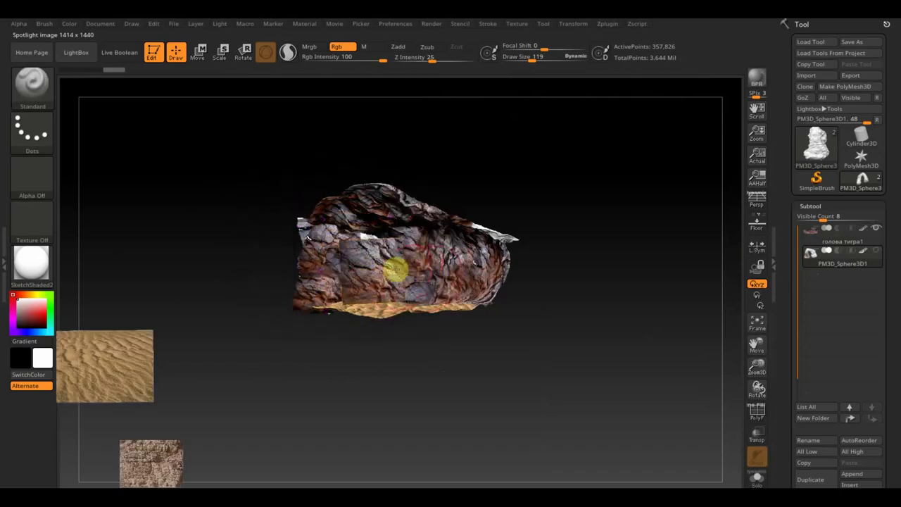
pyautogui.hotkey('shift', 'z')
pyautogui.hotkey('shift', 'z')
pyautogui.press('z')
# Rotate the model to check the paint from other sides with the images hidden
pyautogui.hotkey('shift', 'z')
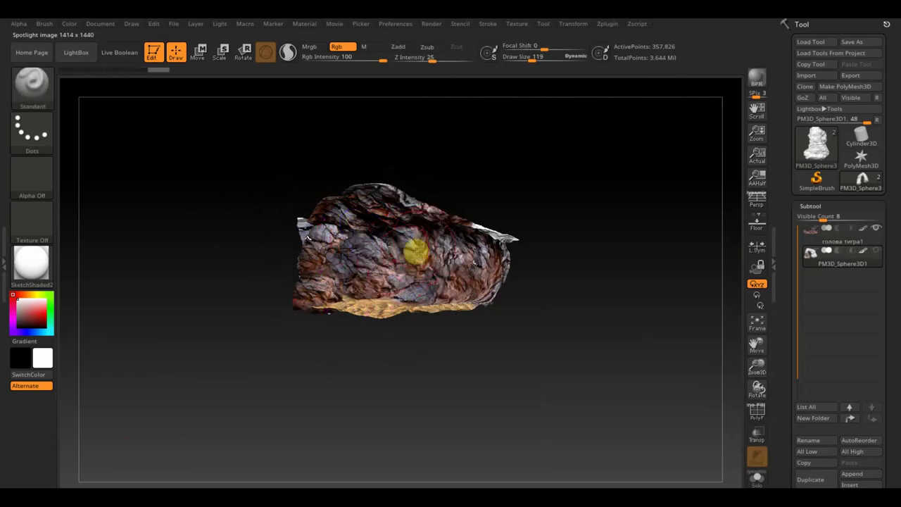
pyautogui.moveTo(326, 345)
pyautogui.mouseDown()
pyautogui.moveTo(287, 371)
pyautogui.moveTo(298, 366)
pyautogui.moveTo(284, 364)
pyautogui.moveTo(345, 364)
pyautogui.moveTo(383, 380)
pyautogui.mouseUp()
pyautogui.hotkey('shift', 'z')
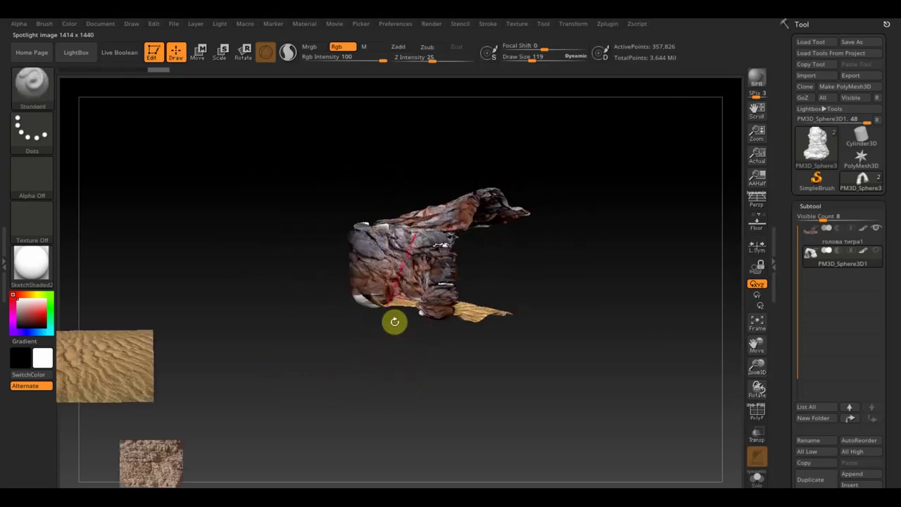
pyautogui.hotkey('shift', 'z')
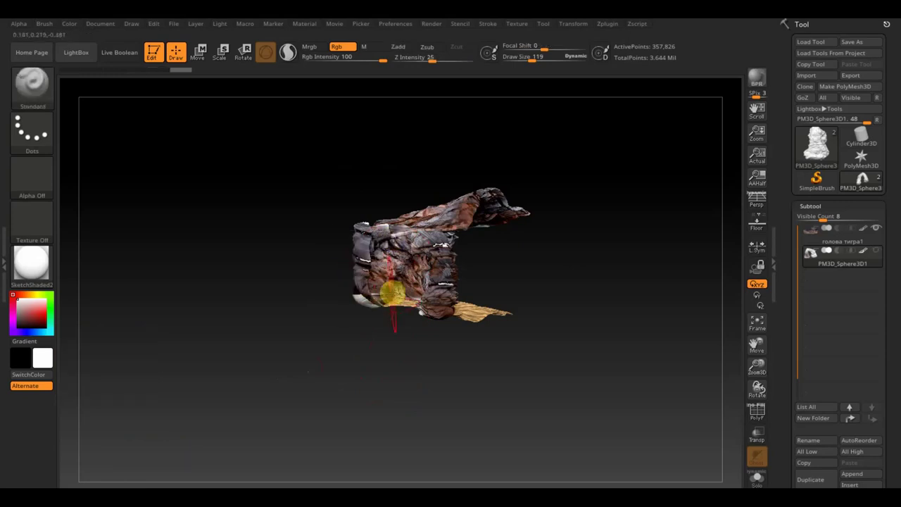
pyautogui.hotkey('shift', 'z')
pyautogui.moveTo(423, 264)
pyautogui.mouseDown()
pyautogui.moveTo(459, 275)
pyautogui.moveTo(472, 308)
pyautogui.moveTo(485, 272)
pyautogui.moveTo(476, 263)
pyautogui.mouseUp()
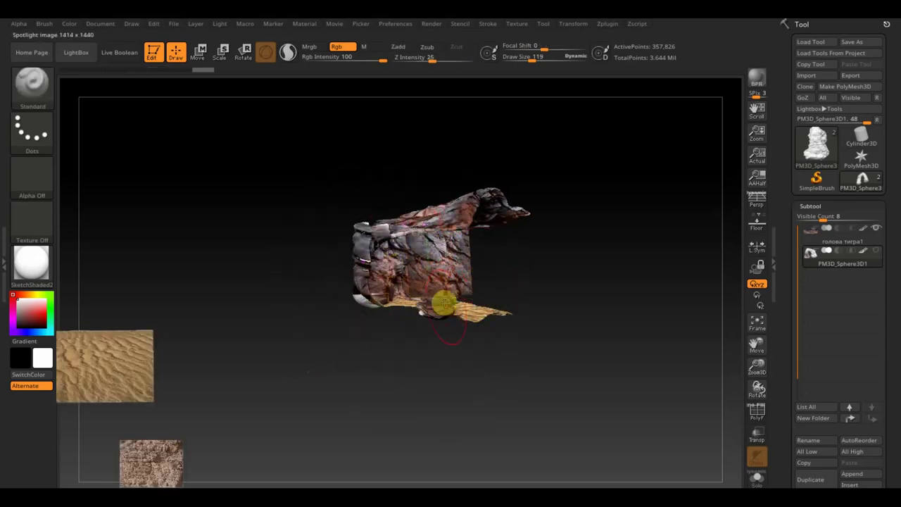
pyautogui.hotkey('shift', 'z')
pyautogui.hotkey('shift', 'z')
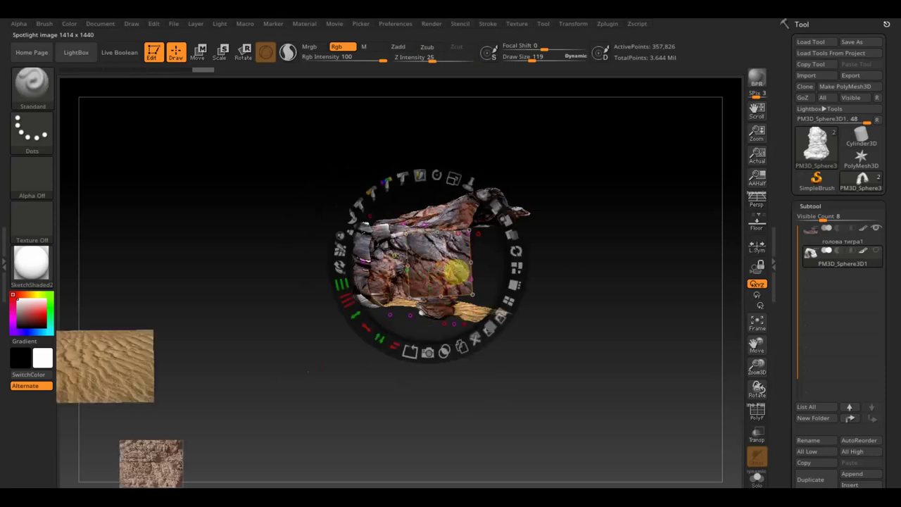
pyautogui.press('z')
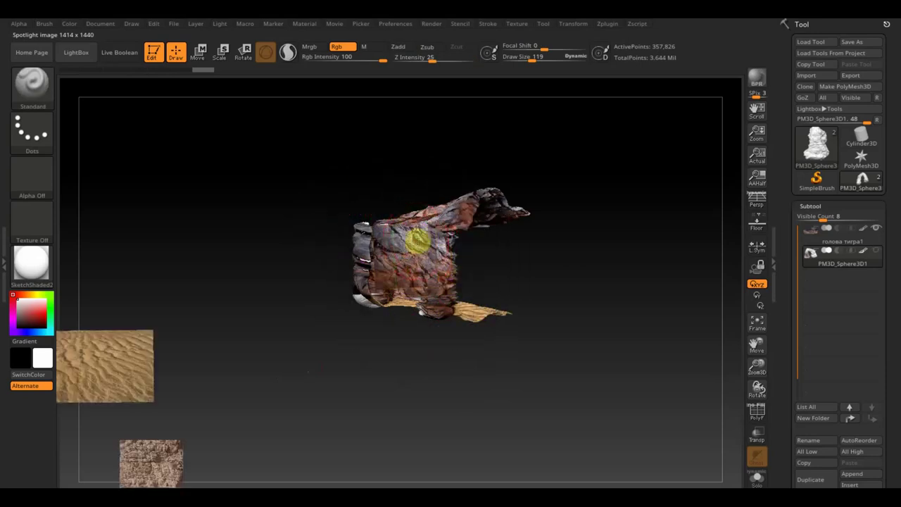
pyautogui.hotkey('shift', 'z')
pyautogui.moveTo(423, 352)
pyautogui.mouseDown()
pyautogui.moveTo(404, 376)
pyautogui.moveTo(409, 404)
pyautogui.moveTo(396, 408)
pyautogui.moveTo(372, 360)
pyautogui.moveTo(336, 339)
pyautogui.moveTo(450, 385)
pyautogui.moveTo(517, 448)
pyautogui.moveTo(514, 418)
pyautogui.mouseUp()
# Shrink the brush to 33, select голова тигра1 and paint a first rock stroke
pyautogui.hotkey('shift', 'z')
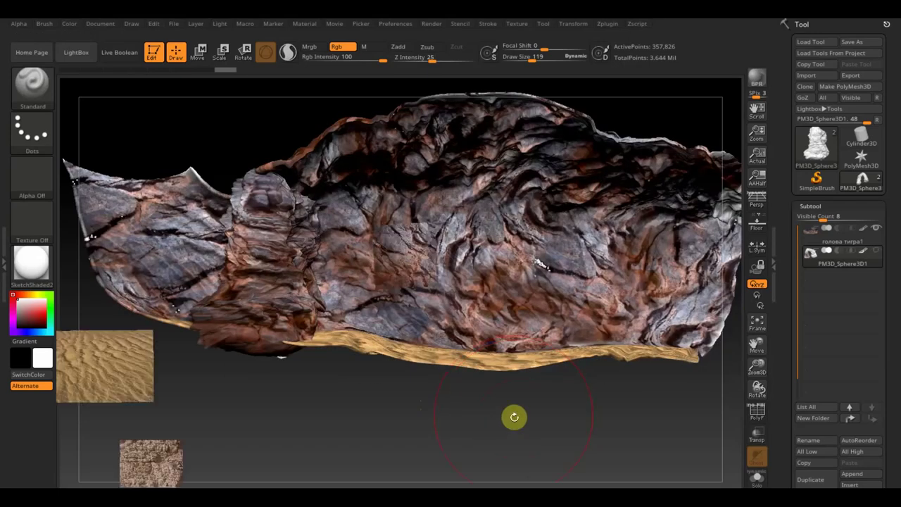
pyautogui.moveTo(430, 288)
pyautogui.mouseDown()
pyautogui.moveTo(443, 302)
pyautogui.moveTo(543, 302)
pyautogui.mouseUp()
pyautogui.press('z')
pyautogui.moveTo(540, 55); pyautogui.dragTo(517, 56)
pyautogui.moveTo(547, 273); pyautogui.dragTo(546, 285)
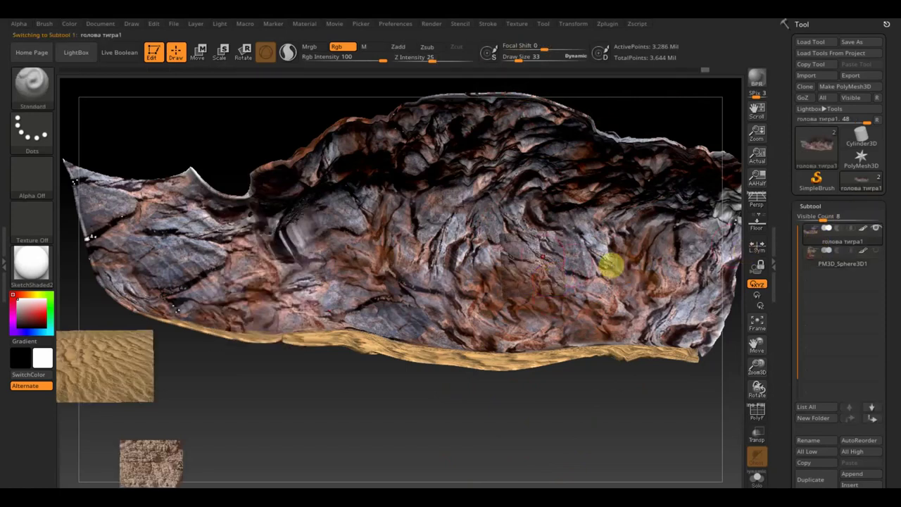
pyautogui.moveTo(529, 268); pyautogui.dragTo(559, 301)
# Stamp a patch of rock texture on the cliff top, then zoom in on the surface
pyautogui.moveTo(539, 390)
pyautogui.mouseDown()
pyautogui.moveTo(457, 404)
pyautogui.moveTo(433, 422)
pyautogui.mouseUp()
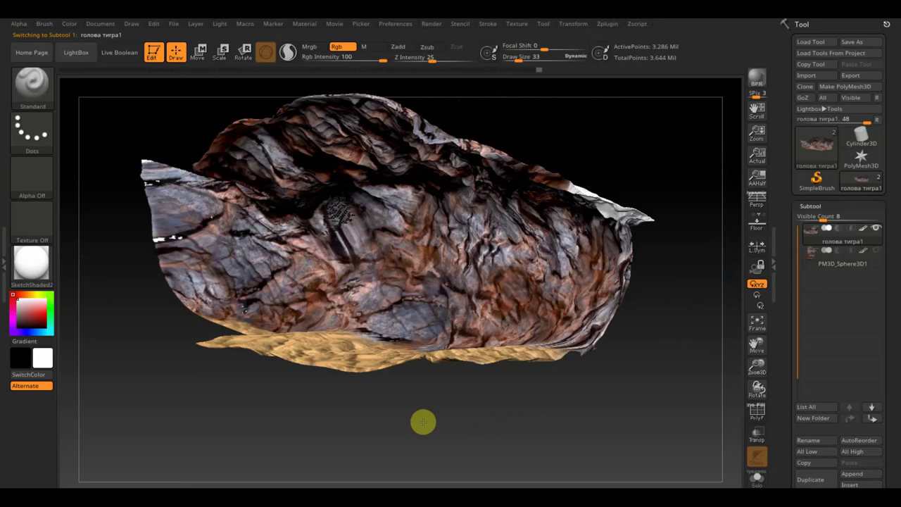
pyautogui.hotkey('shift', 'z')
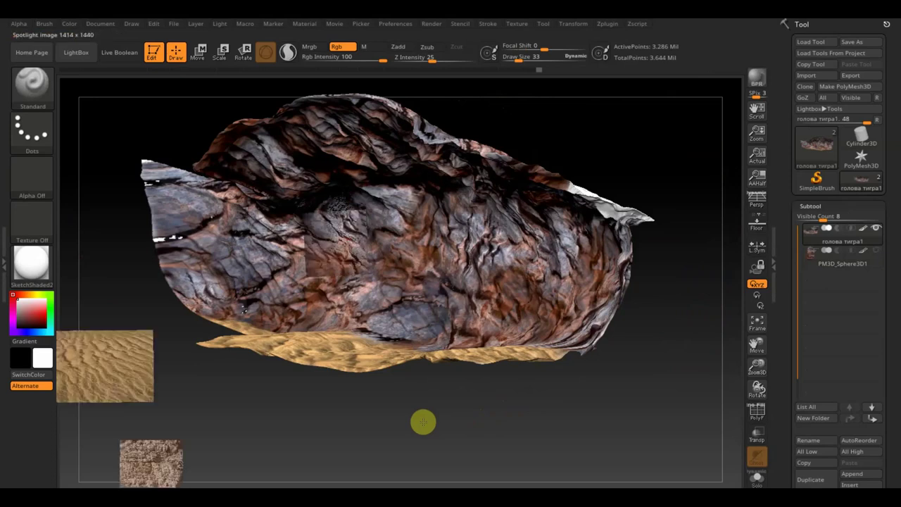
pyautogui.click(342, 207)
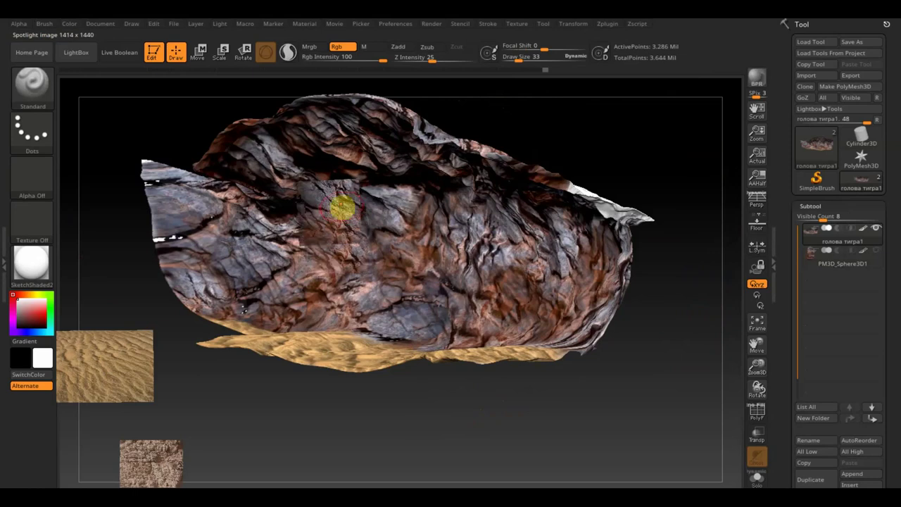
pyautogui.hotkey('shift', 'z')
pyautogui.moveTo(398, 408); pyautogui.dragTo(423, 401)
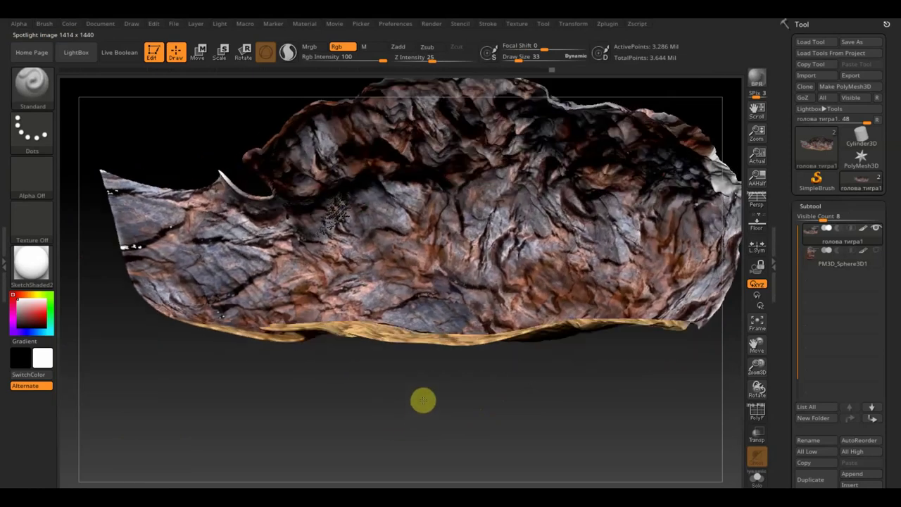
pyautogui.moveTo(423, 400); pyautogui.dragTo(447, 382)
pyautogui.moveTo(469, 426); pyautogui.dragTo(491, 464)
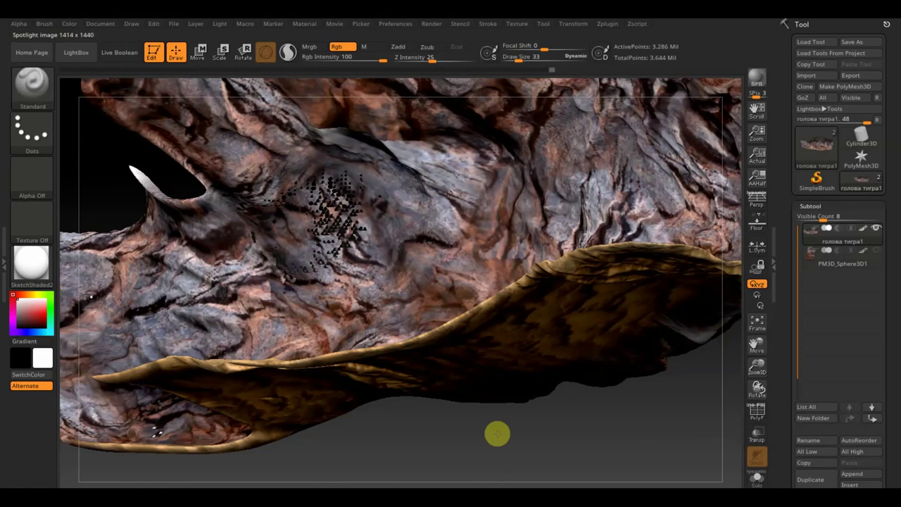
pyautogui.moveTo(497, 434); pyautogui.dragTo(371, 467)
# Move the rock image to the upper right and paint it onto the cliff
pyautogui.hotkey('shift', 'z')
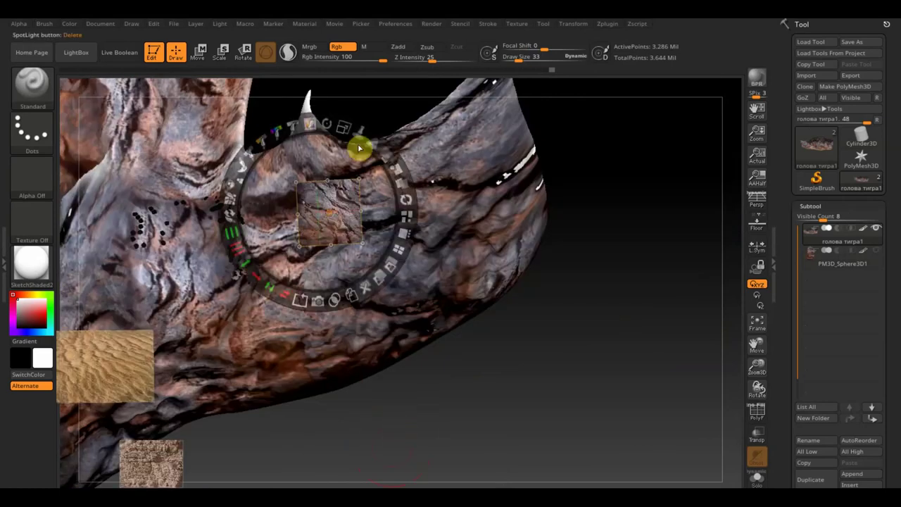
pyautogui.moveTo(351, 191); pyautogui.dragTo(526, 154)
pyautogui.press('z')
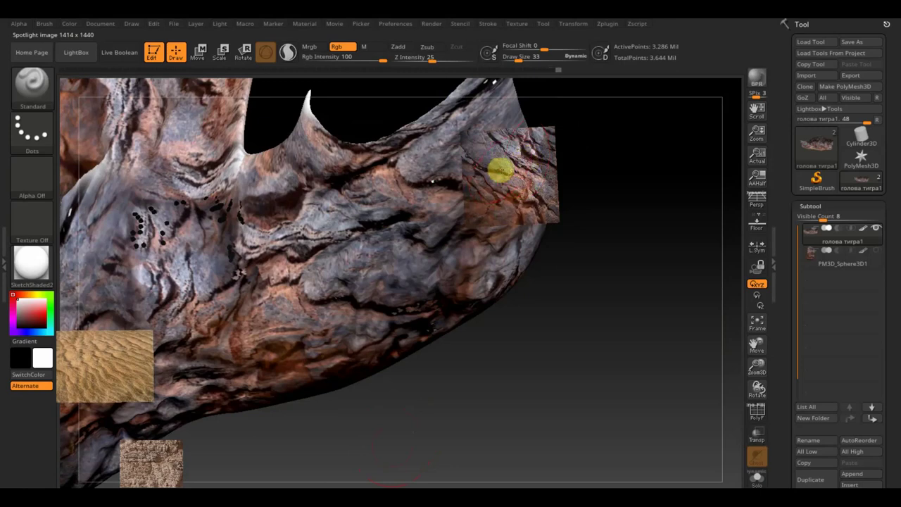
pyautogui.hotkey('shift', 'z')
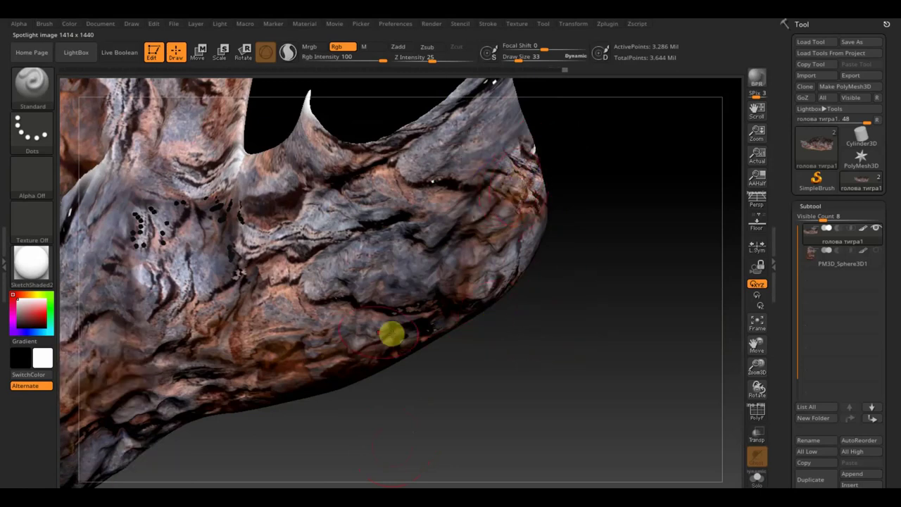
pyautogui.moveTo(461, 437)
pyautogui.mouseDown()
pyautogui.moveTo(494, 425)
pyautogui.moveTo(533, 447)
pyautogui.moveTo(465, 442)
pyautogui.moveTo(450, 427)
pyautogui.moveTo(471, 426)
pyautogui.mouseUp()
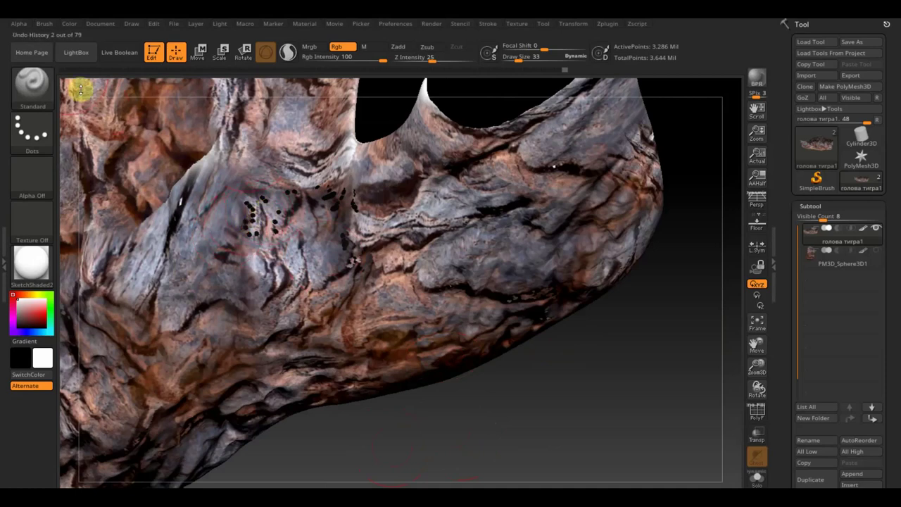
# Switch to ClayBuildup with BackfaceMask auto masking and build clay over the black dot marks
pyautogui.click(32, 82)
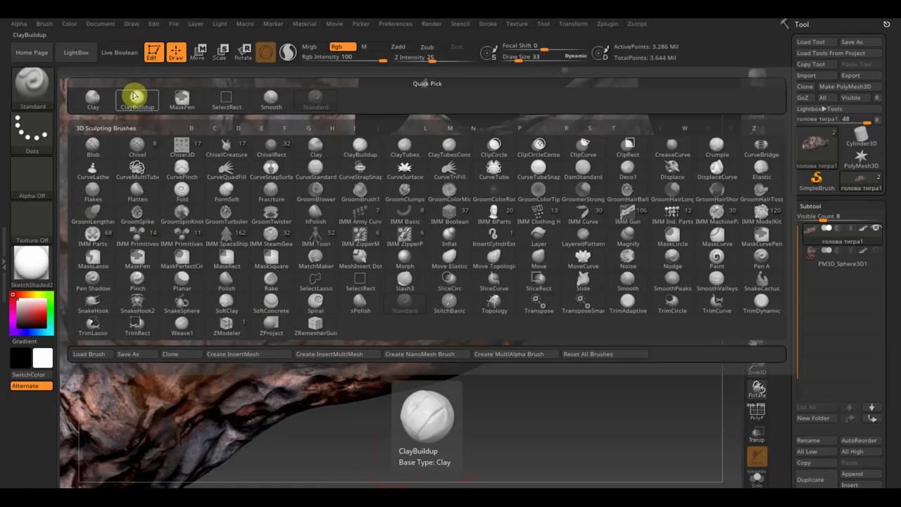
pyautogui.click(134, 94)
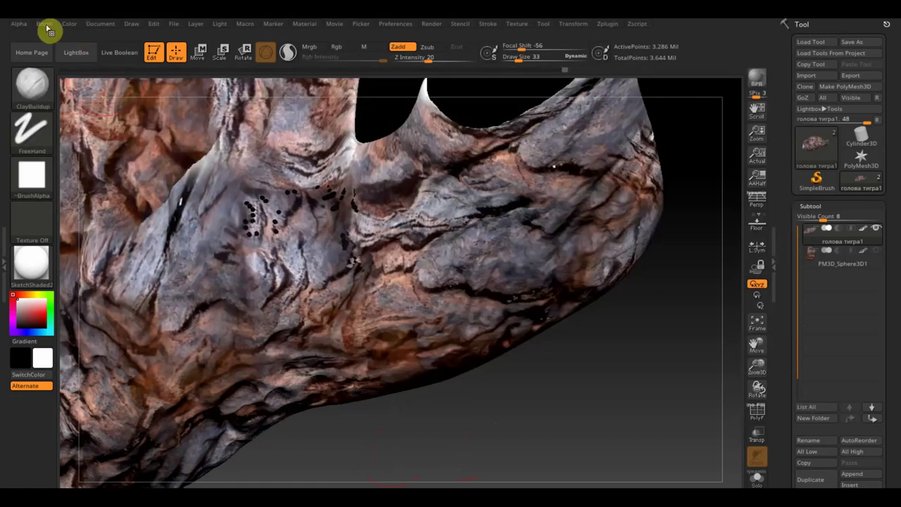
pyautogui.click(45, 25)
pyautogui.click(83, 351)
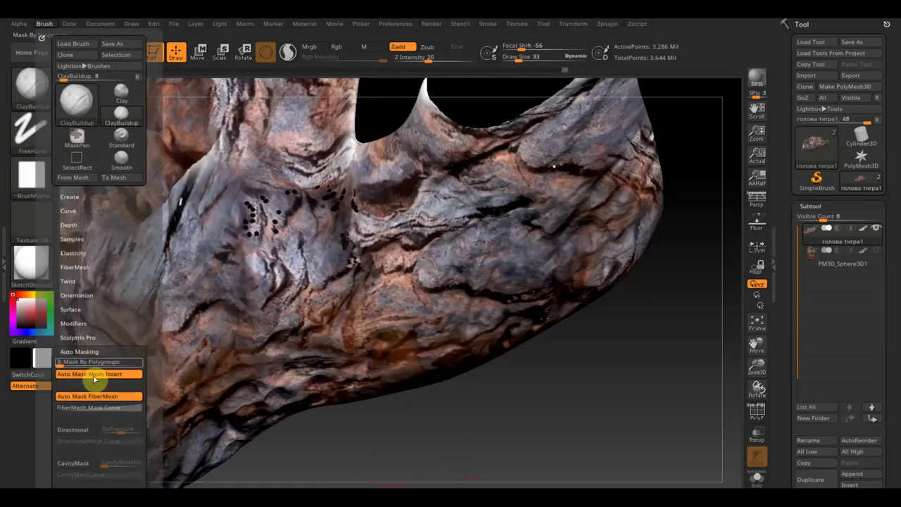
pyautogui.scroll(-3, 153, 420)
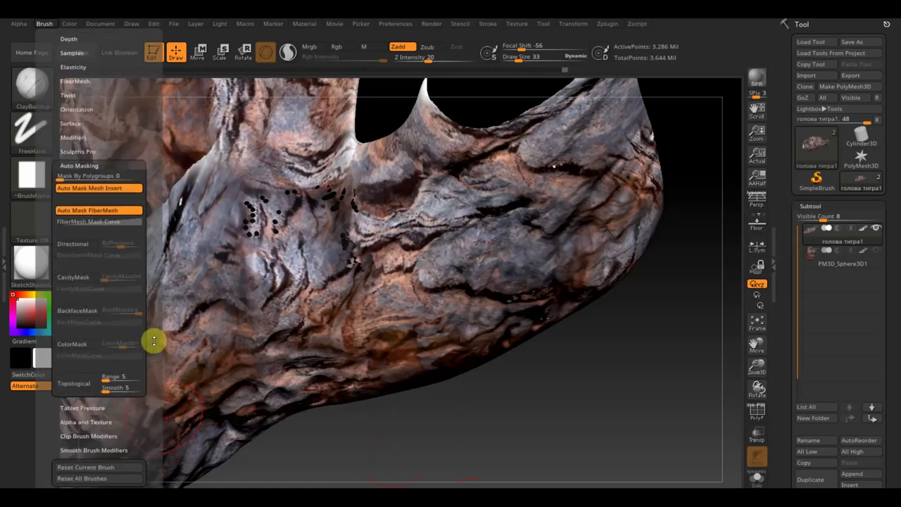
pyautogui.click(76, 311)
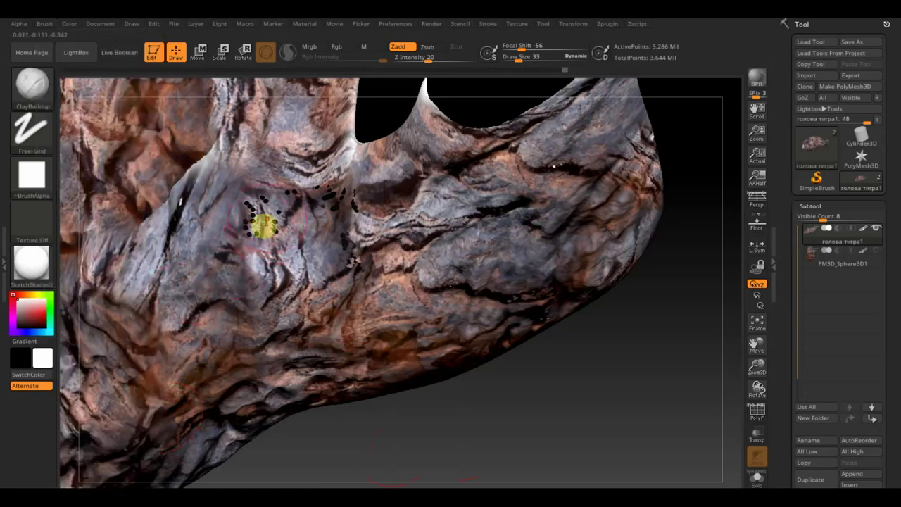
pyautogui.moveTo(266, 204)
pyautogui.mouseDown()
pyautogui.moveTo(232, 207)
pyautogui.moveTo(286, 211)
pyautogui.moveTo(249, 221)
pyautogui.moveTo(303, 207)
pyautogui.mouseUp()
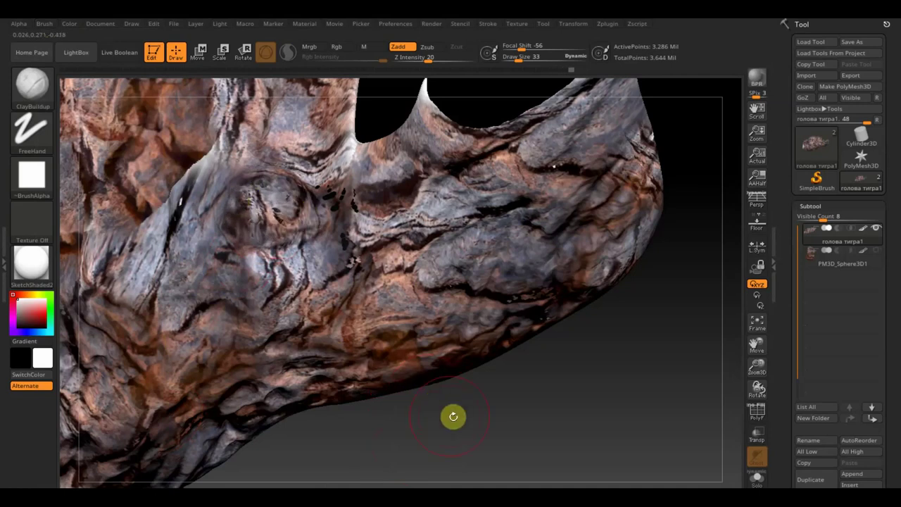
# Lower Z Intensity from 20 to 2, then orbit and zoom out over the whole terrain
pyautogui.moveTo(453, 416); pyautogui.dragTo(448, 412)
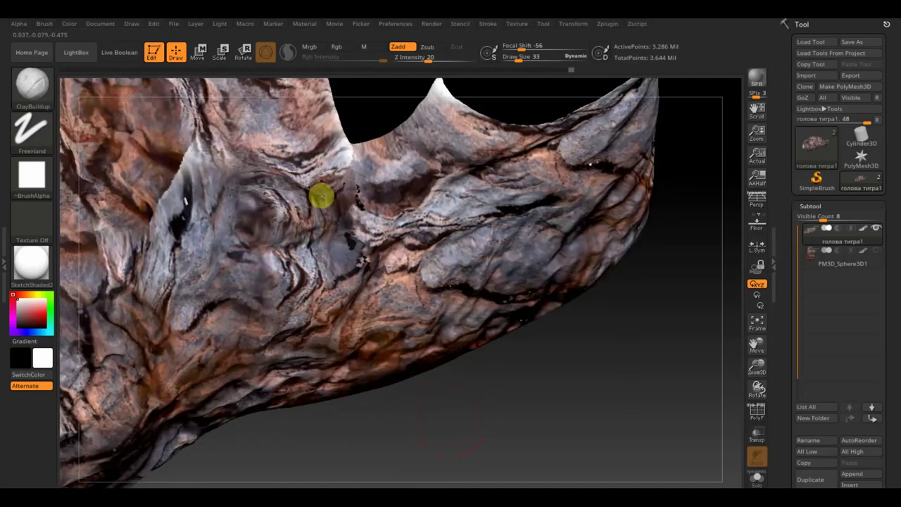
pyautogui.moveTo(454, 423)
pyautogui.mouseDown()
pyautogui.moveTo(445, 374)
pyautogui.moveTo(459, 354)
pyautogui.moveTo(599, 437)
pyautogui.moveTo(270, 462)
pyautogui.moveTo(301, 473)
pyautogui.moveTo(375, 264)
pyautogui.mouseUp()
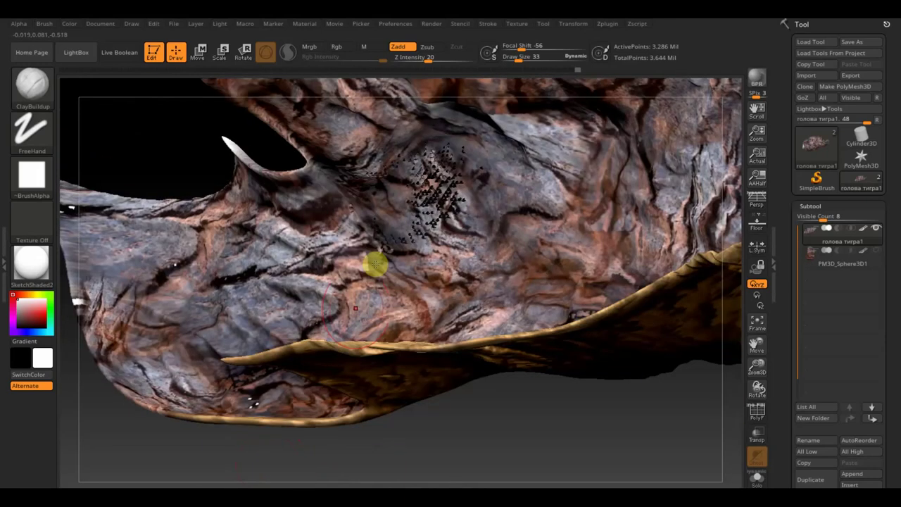
pyautogui.click(428, 57)
pyautogui.moveTo(427, 56); pyautogui.dragTo(405, 57)
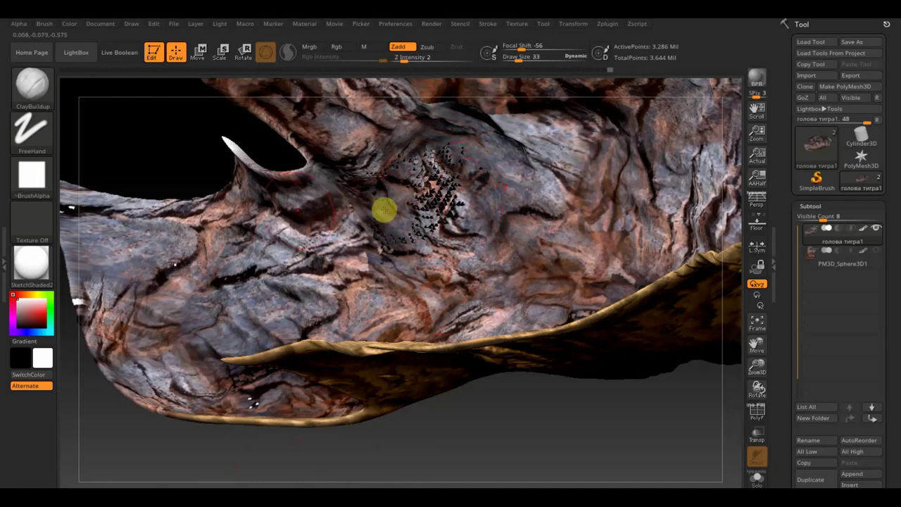
pyautogui.moveTo(210, 164)
pyautogui.mouseDown()
pyautogui.moveTo(177, 148)
pyautogui.moveTo(189, 185)
pyautogui.mouseUp()
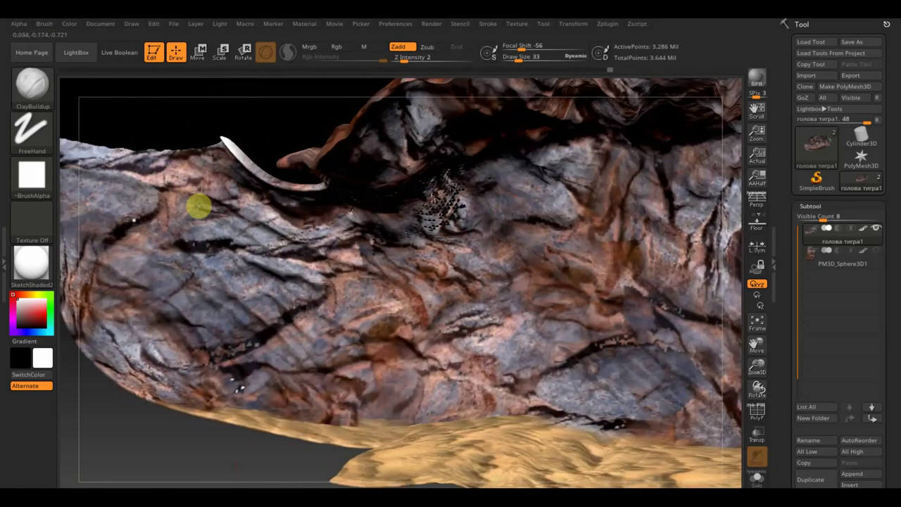
pyautogui.moveTo(199, 205); pyautogui.dragTo(204, 337, button='right')
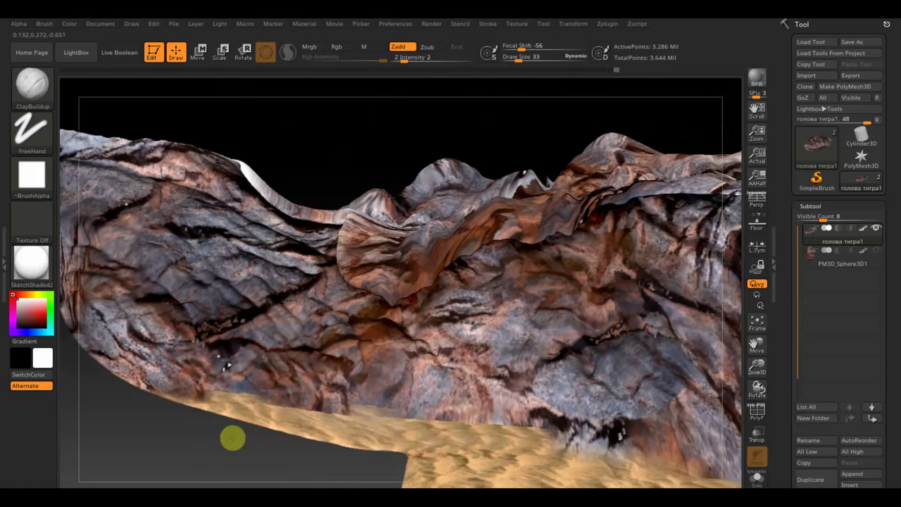
pyautogui.keyDown('alt'); pyautogui.moveTo(232, 437); pyautogui.dragTo(171, 294, button='right'); pyautogui.keyUp('alt')
pyautogui.keyDown('shift'); pyautogui.moveTo(172, 294); pyautogui.dragTo(407, 329); pyautogui.keyUp('shift')
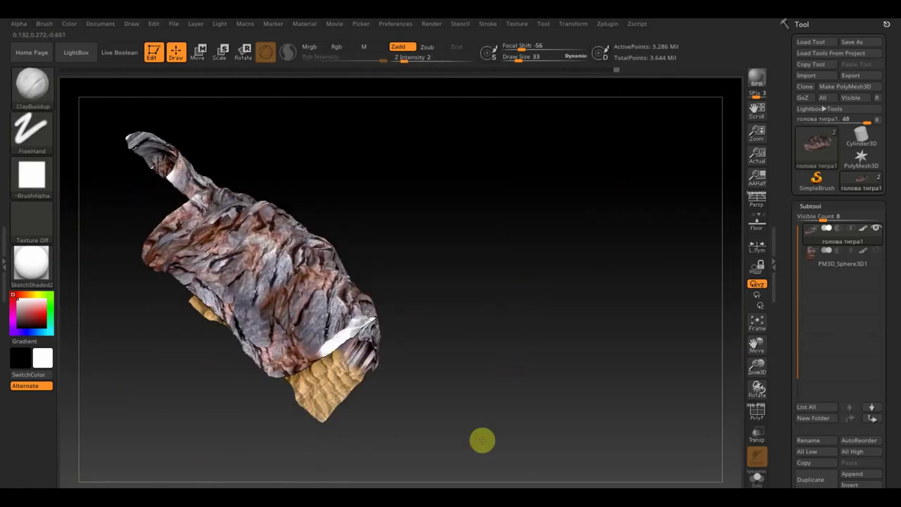
# Show the reference photos and move the rock image over the model
pyautogui.moveTo(529, 290); pyautogui.dragTo(479, 444)
pyautogui.hotkey('shift', 'z')
pyautogui.click(530, 218)
pyautogui.moveTo(531, 217)
pyautogui.mouseDown()
pyautogui.moveTo(430, 323)
pyautogui.moveTo(364, 362)
pyautogui.mouseUp()
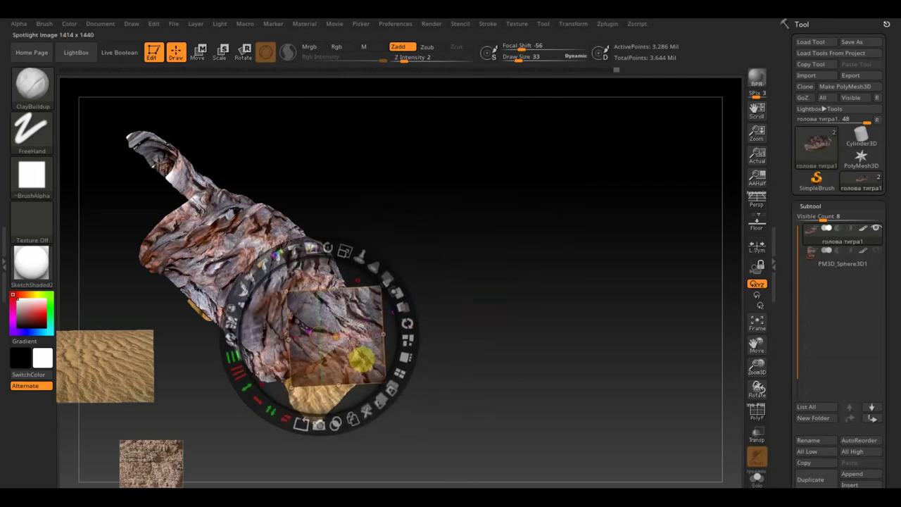
pyautogui.press('z')
# Switch to the Standard brush at draw size 30
pyautogui.click(39, 85)
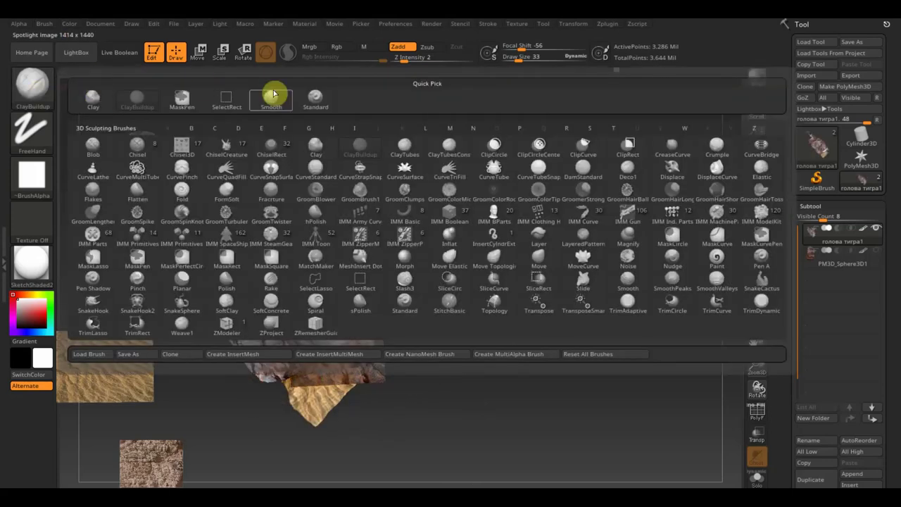
pyautogui.click(315, 97)
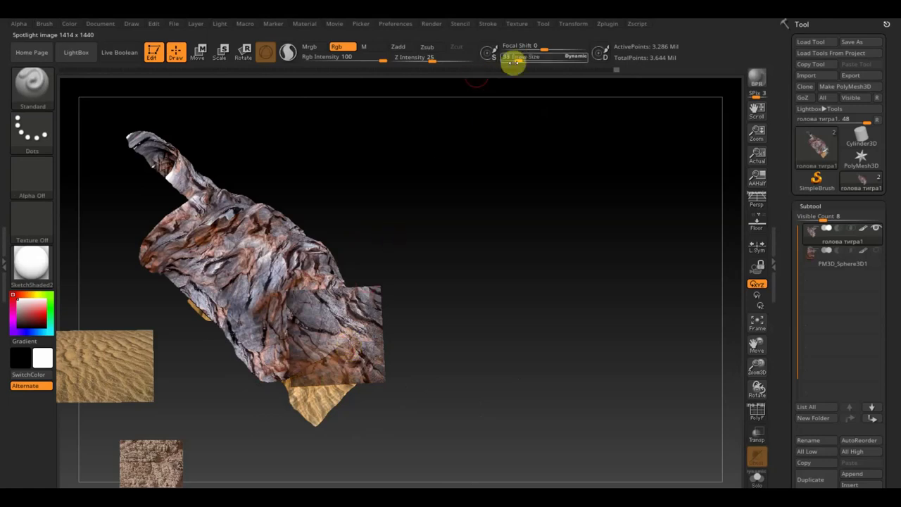
pyautogui.moveTo(525, 57); pyautogui.dragTo(517, 57)
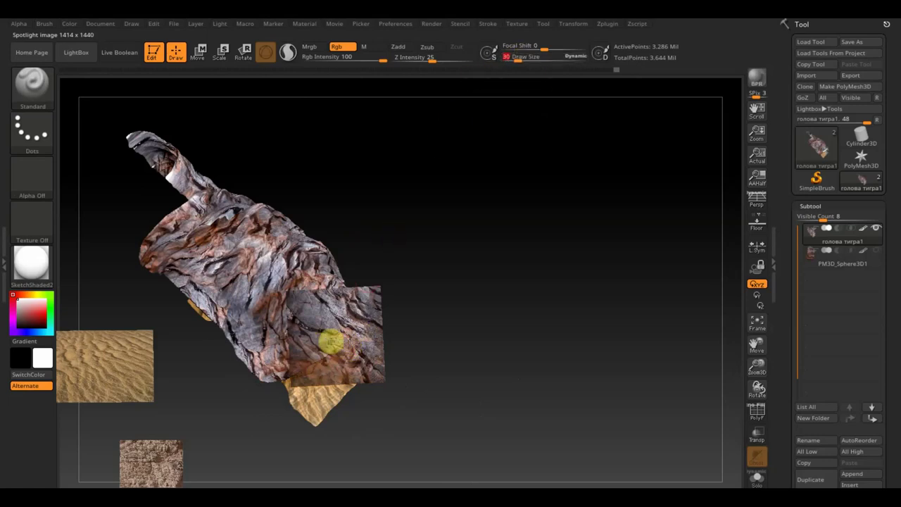
pyautogui.press('shift')
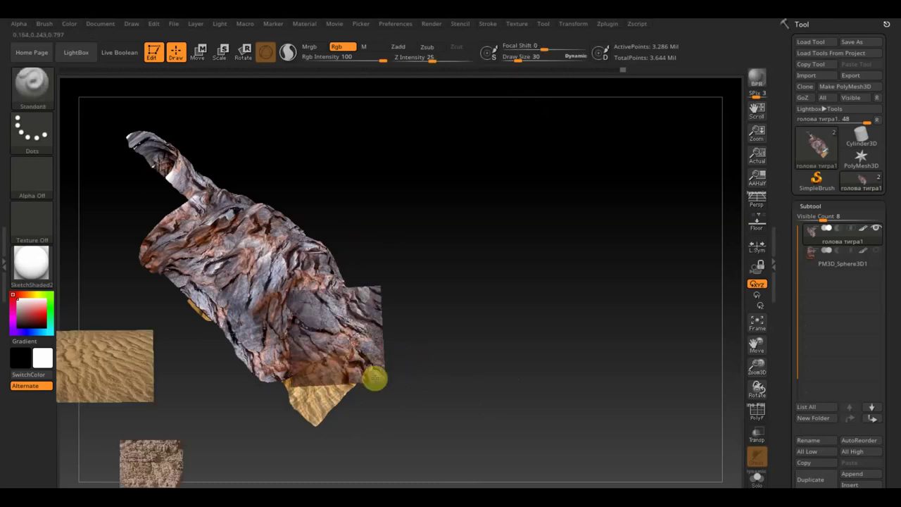
pyautogui.moveTo(396, 374)
pyautogui.mouseDown()
pyautogui.moveTo(423, 363)
pyautogui.moveTo(432, 378)
pyautogui.moveTo(683, 242)
pyautogui.mouseUp()
# Place the sand image over the cliff's base and adjust its transparency
pyautogui.hotkey('shift', 'z')
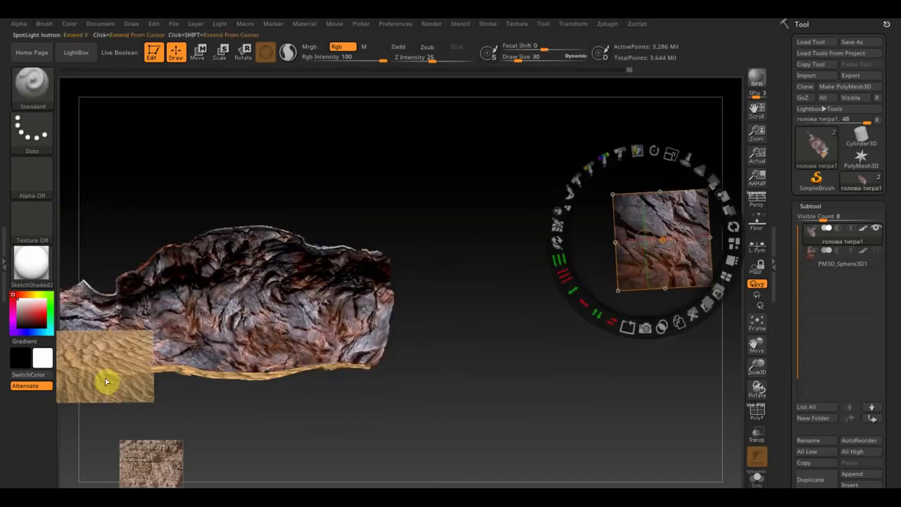
pyautogui.click(106, 382)
pyautogui.moveTo(106, 382)
pyautogui.mouseDown()
pyautogui.moveTo(303, 381)
pyautogui.moveTo(457, 394)
pyautogui.moveTo(472, 332)
pyautogui.mouseUp()
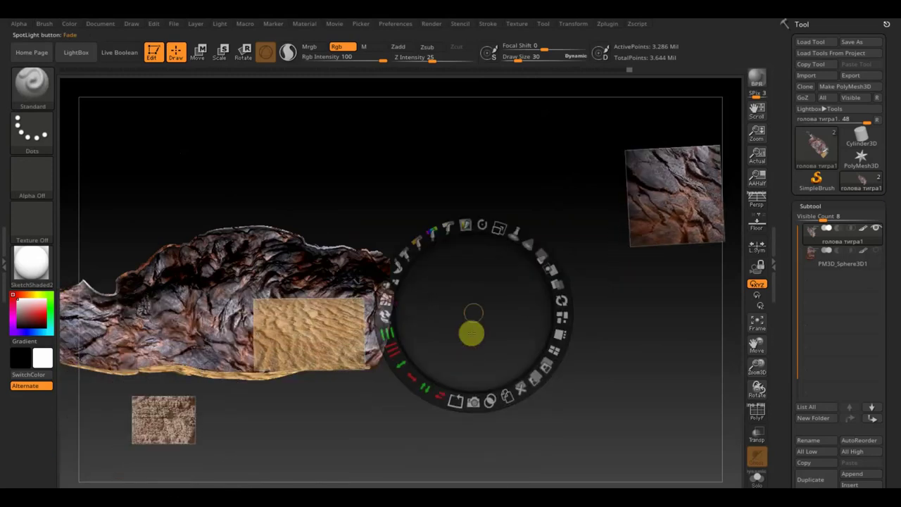
pyautogui.press('z')
pyautogui.press('z')
pyautogui.click(304, 329)
pyautogui.moveTo(304, 330)
pyautogui.mouseDown()
pyautogui.moveTo(328, 345)
pyautogui.moveTo(343, 395)
pyautogui.mouseUp()
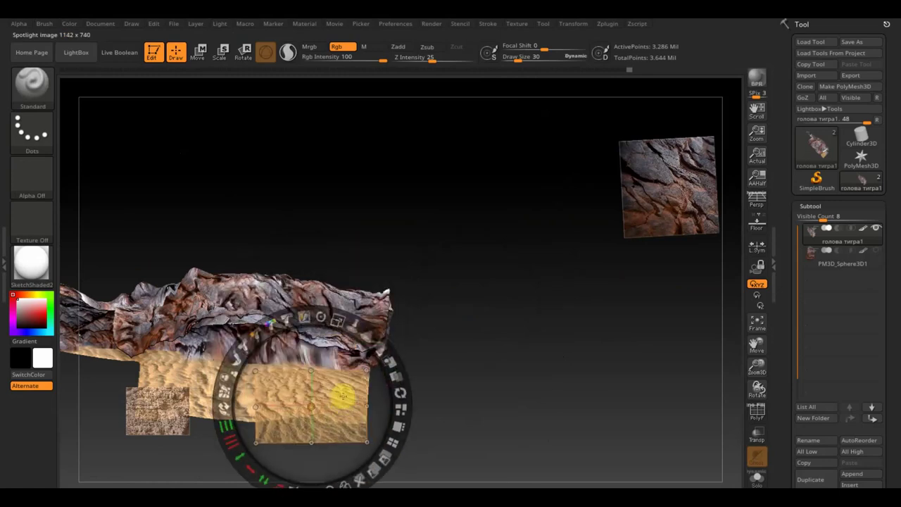
pyautogui.moveTo(342, 317); pyautogui.dragTo(340, 316)
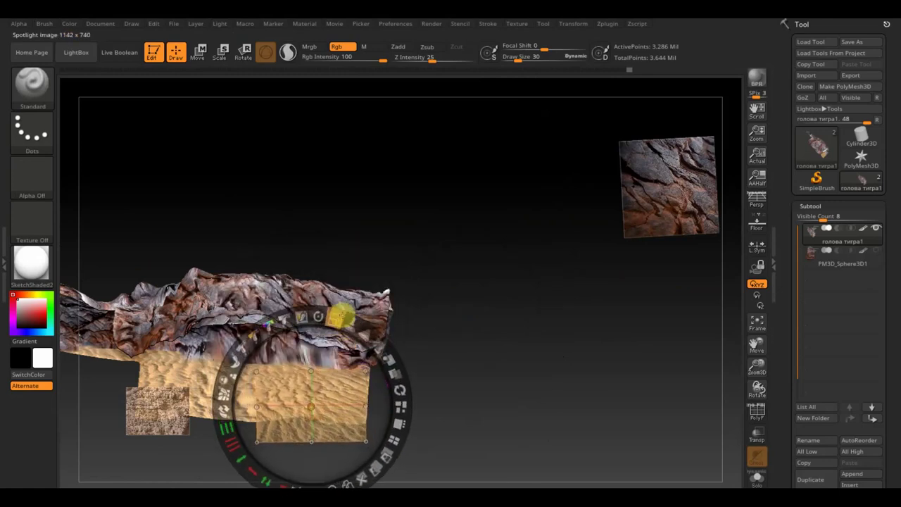
pyautogui.press('z')
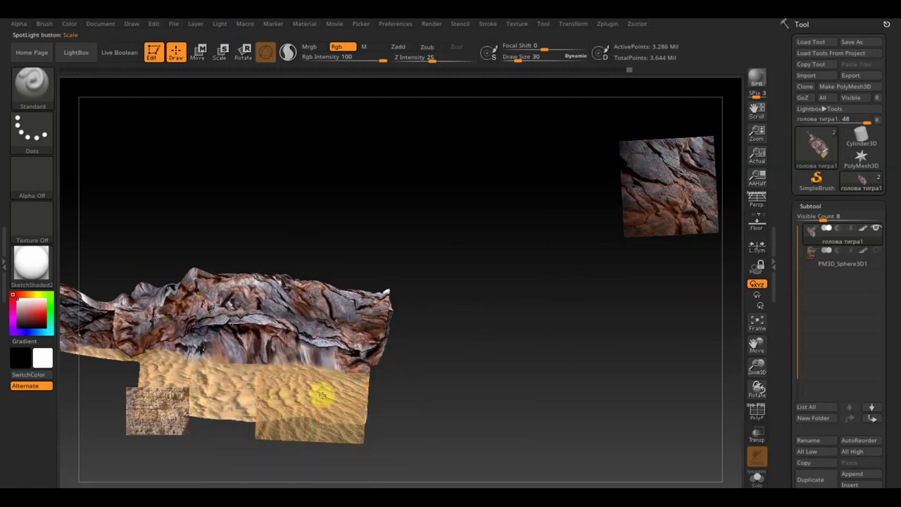
# Hide the reference textures and rotate the model to show more rock
pyautogui.hotkey('shift', 'z')
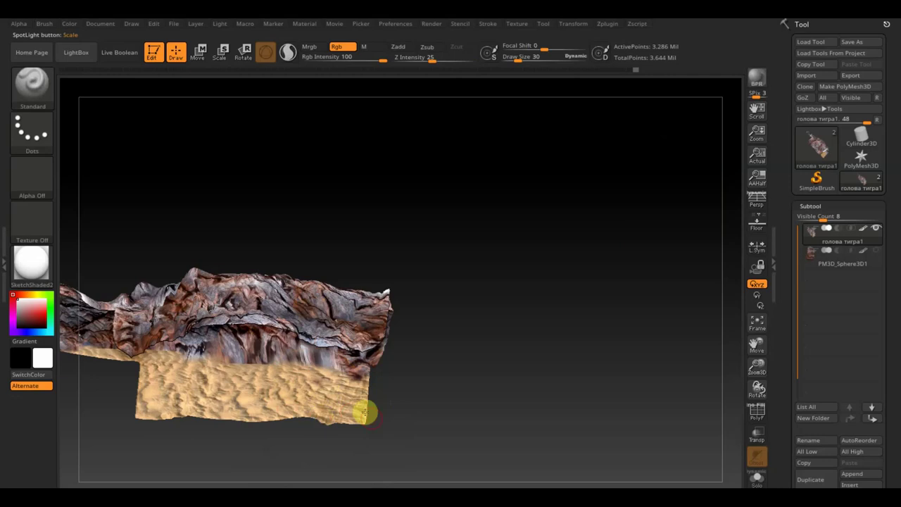
pyautogui.hotkey('shift', 'z')
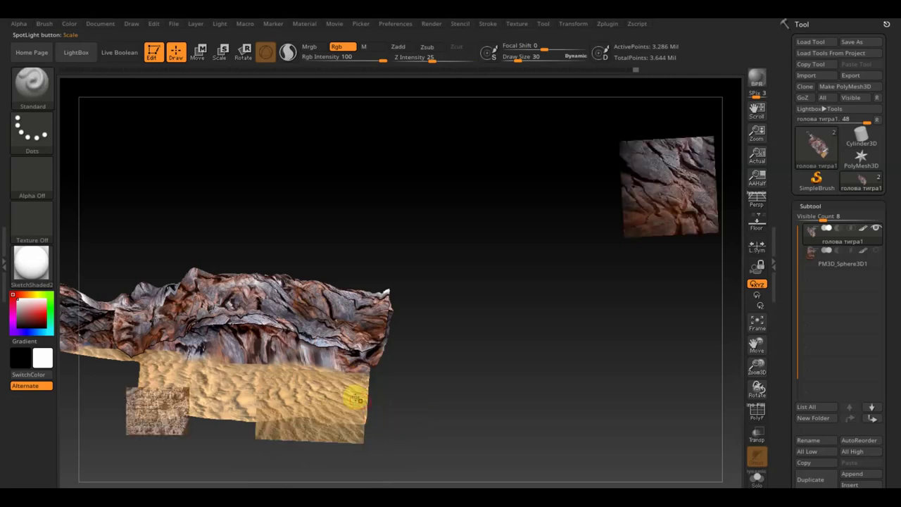
pyautogui.press('z')
pyautogui.press('z')
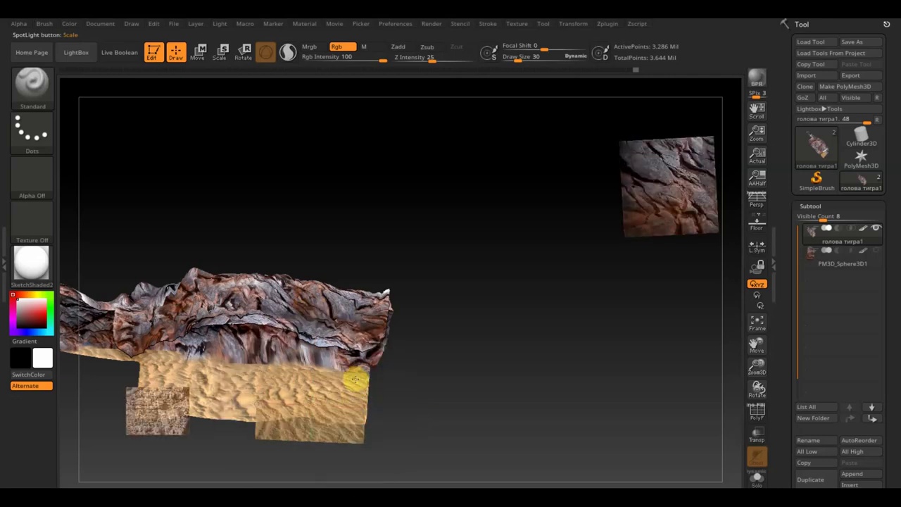
pyautogui.hotkey('shift', 'z')
pyautogui.moveTo(404, 406)
pyautogui.mouseDown()
pyautogui.moveTo(398, 359)
pyautogui.moveTo(428, 388)
pyautogui.moveTo(584, 338)
pyautogui.moveTo(540, 322)
pyautogui.moveTo(531, 345)
pyautogui.moveTo(505, 357)
pyautogui.moveTo(540, 356)
pyautogui.moveTo(537, 338)
pyautogui.moveTo(538, 348)
pyautogui.mouseUp()
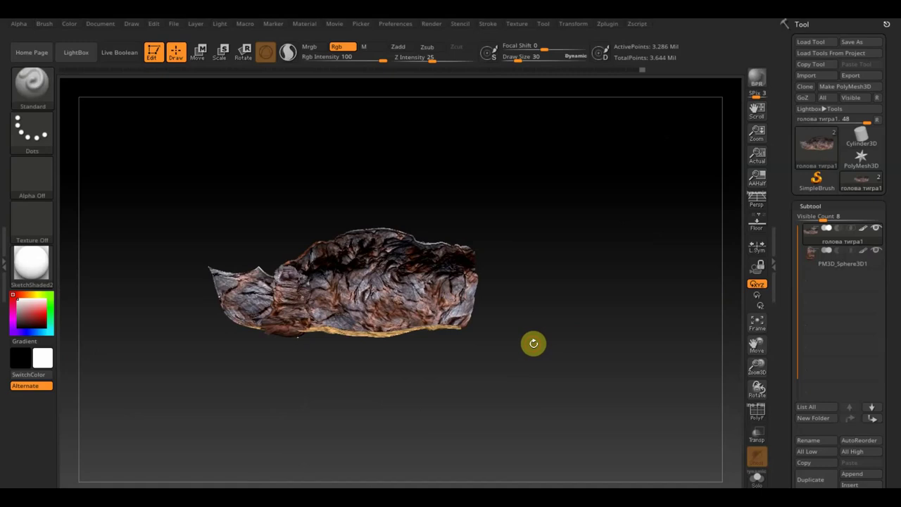
pyautogui.moveTo(553, 356)
pyautogui.keyDown('alt'); pyautogui.mouseDown()
pyautogui.moveTo(589, 394)
pyautogui.moveTo(588, 385)
pyautogui.moveTo(622, 376)
pyautogui.mouseUp(); pyautogui.keyUp('alt')
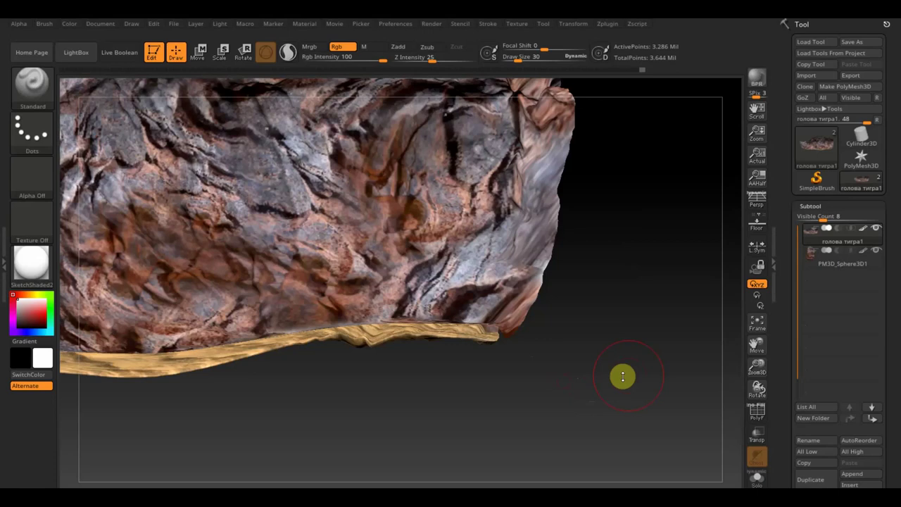
pyautogui.moveTo(622, 377); pyautogui.dragTo(899, 421)
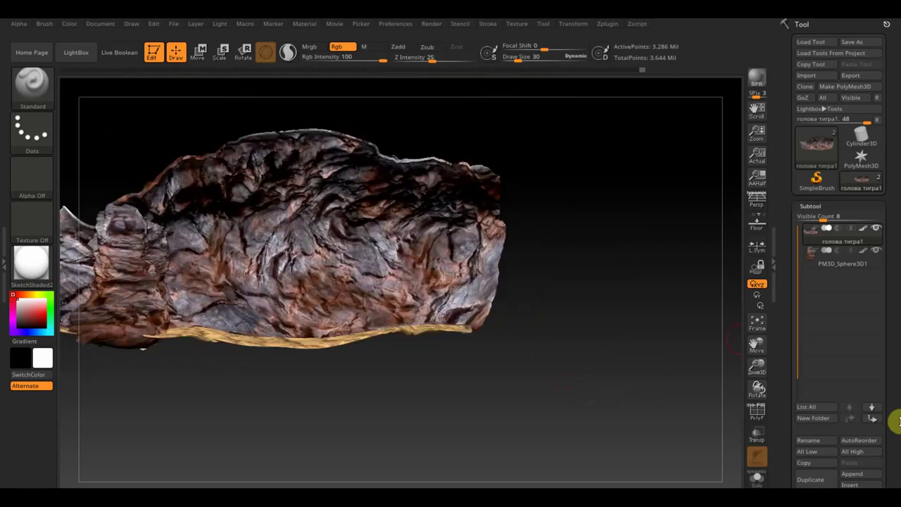
# MergeDown the sphere into голова тигра1 (3.644 Mil points) and expand the Geometry subpalette
pyautogui.scroll(-3, 898, 421)
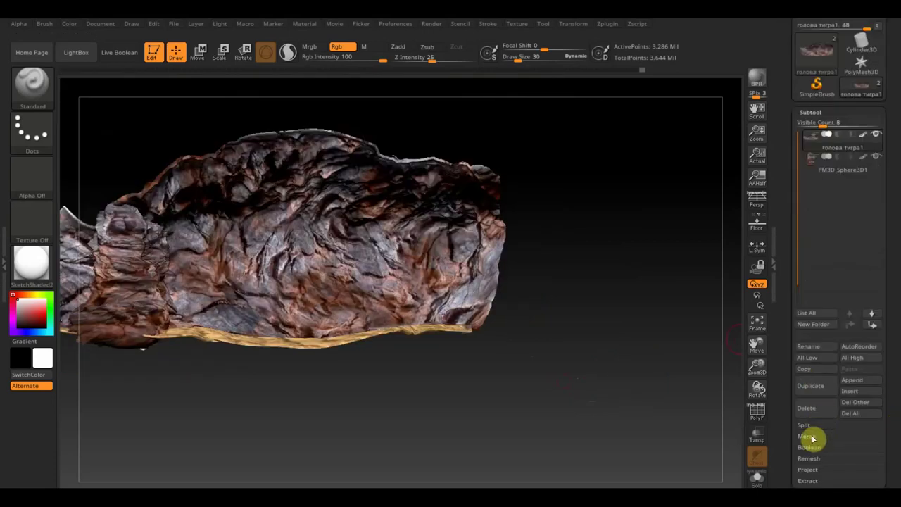
pyautogui.click(828, 451)
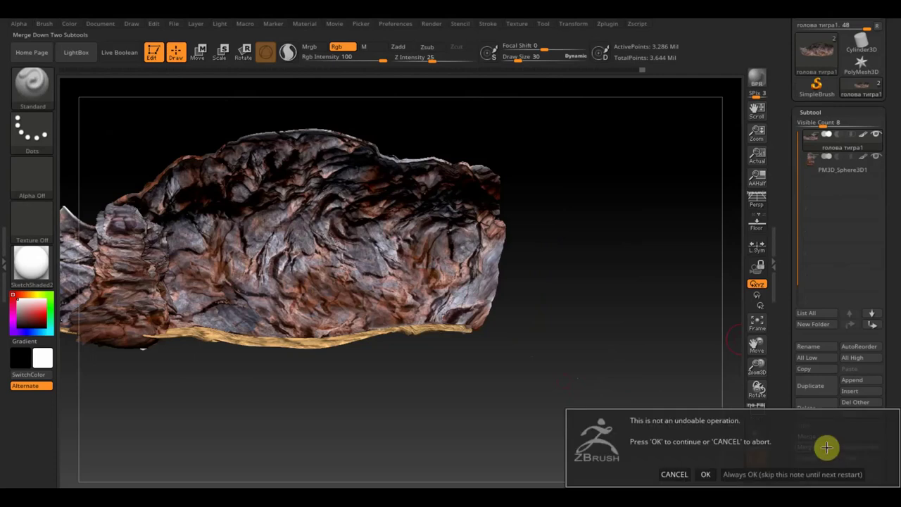
pyautogui.click(706, 475)
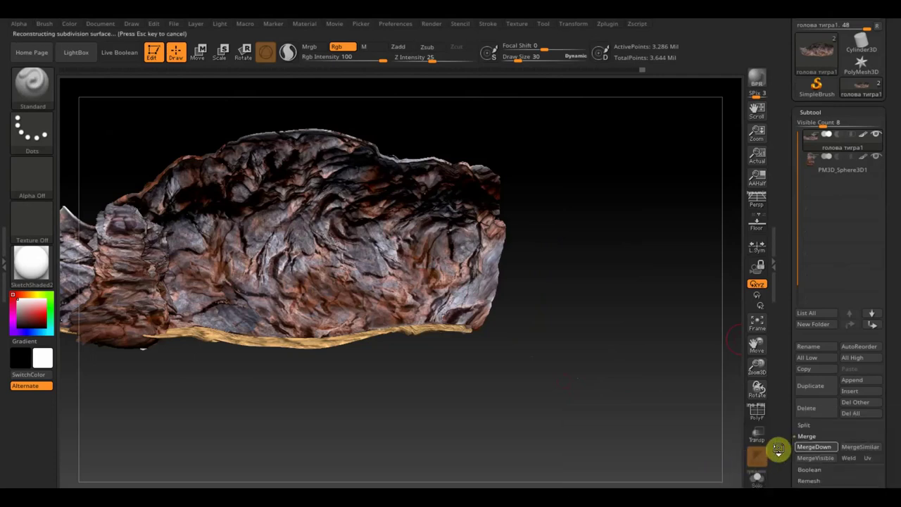
pyautogui.scroll(-7, 896, 358)
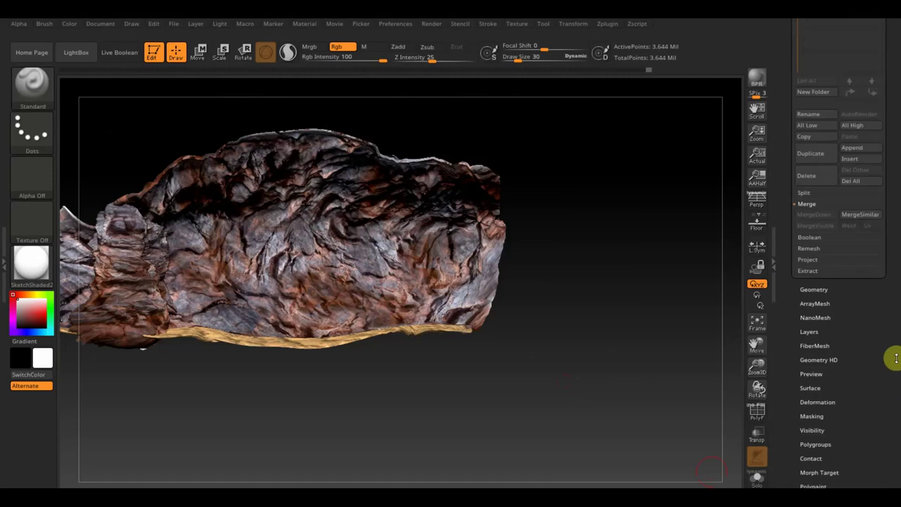
pyautogui.click(814, 259)
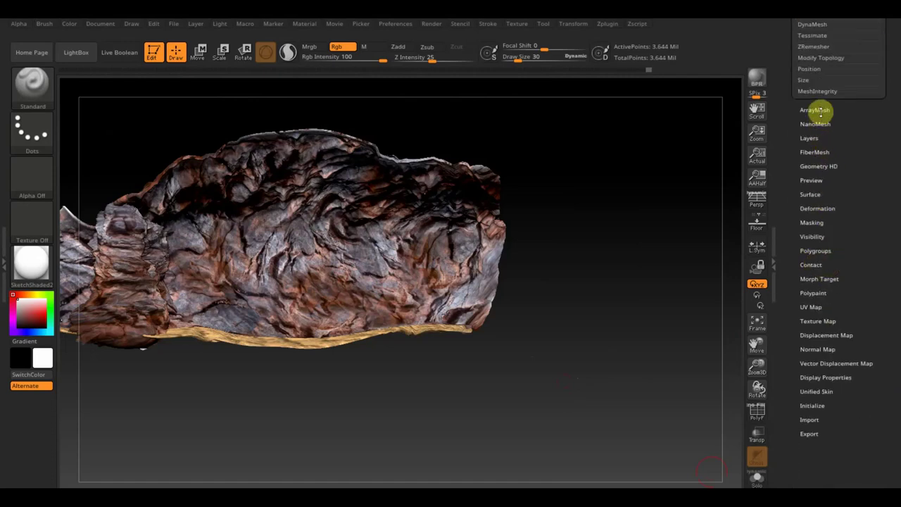
pyautogui.scroll(6, 853, 212)
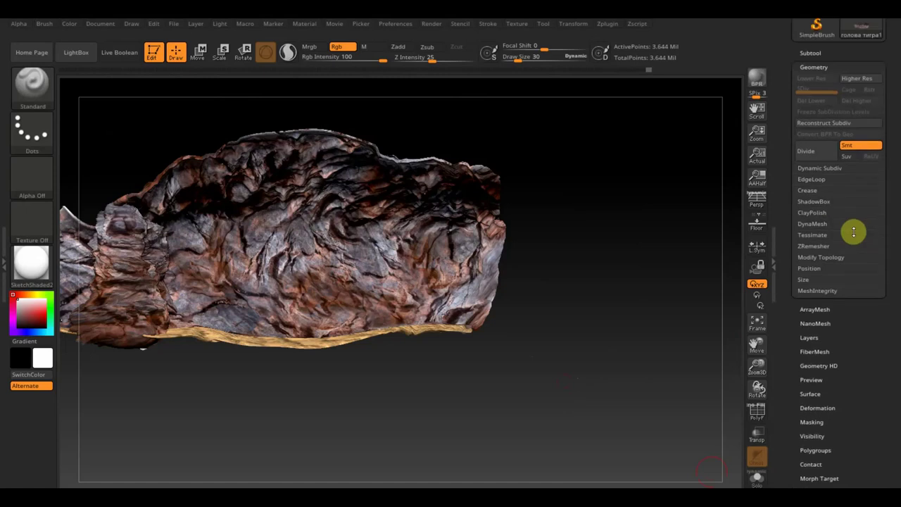
# Undo a low-res DynaMesh and redo it at resolution 648, giving 603,663 points, then inspect
pyautogui.click(812, 223)
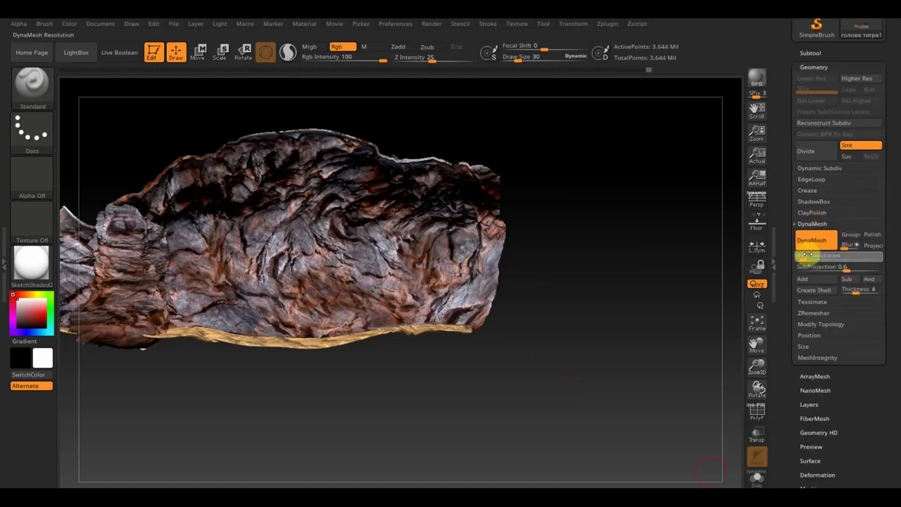
pyautogui.keyDown('ctrl'); pyautogui.moveTo(613, 199); pyautogui.dragTo(662, 285); pyautogui.keyUp('ctrl')
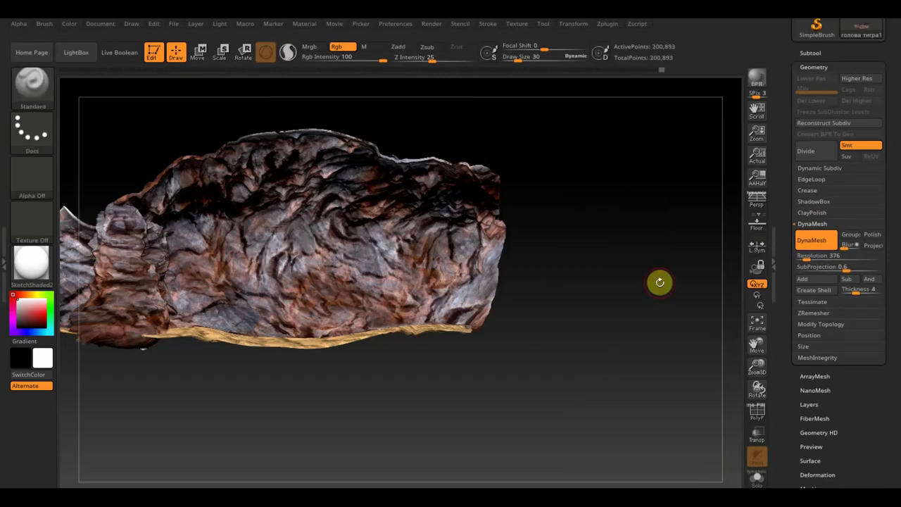
pyautogui.hotkey('ctrl', 'z')
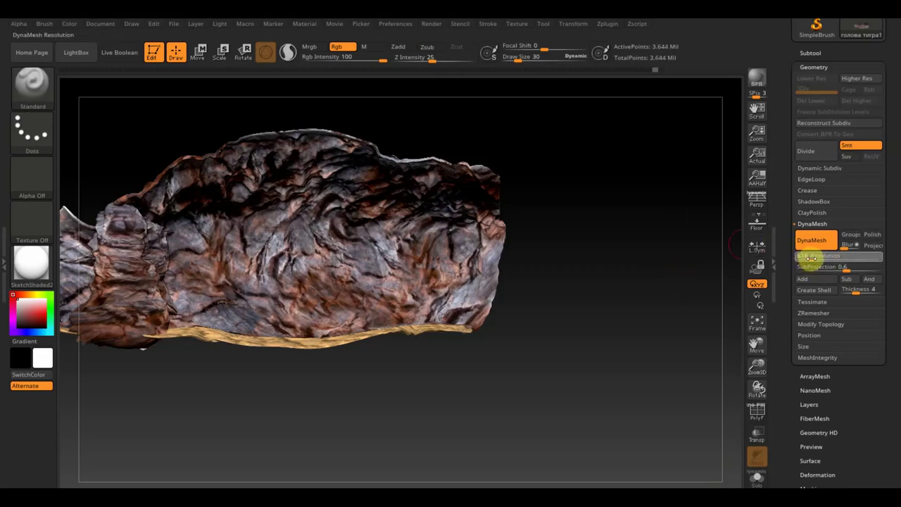
pyautogui.write('648')
pyautogui.keyDown('ctrl'); pyautogui.moveTo(582, 190); pyautogui.dragTo(633, 294); pyautogui.keyUp('ctrl')
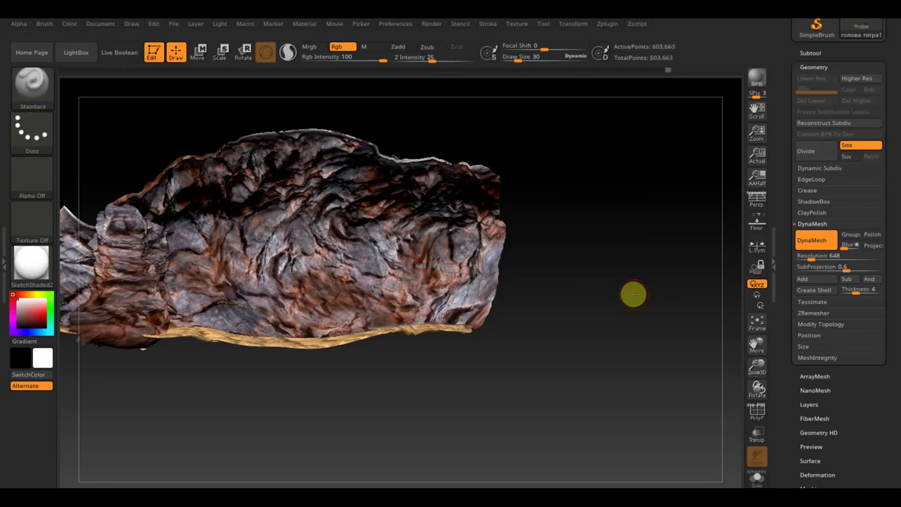
pyautogui.moveTo(642, 292)
pyautogui.mouseDown()
pyautogui.moveTo(563, 352)
pyautogui.moveTo(653, 364)
pyautogui.mouseUp()
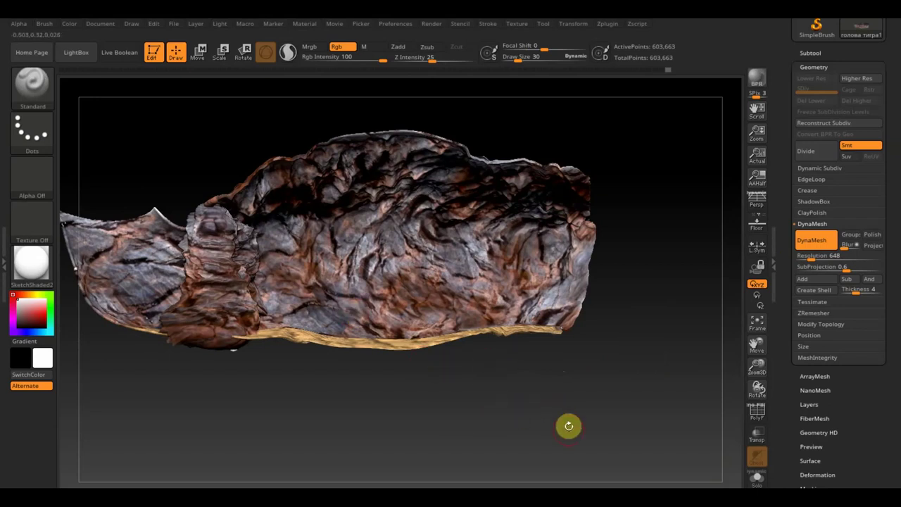
pyautogui.moveTo(568, 425); pyautogui.dragTo(561, 431)
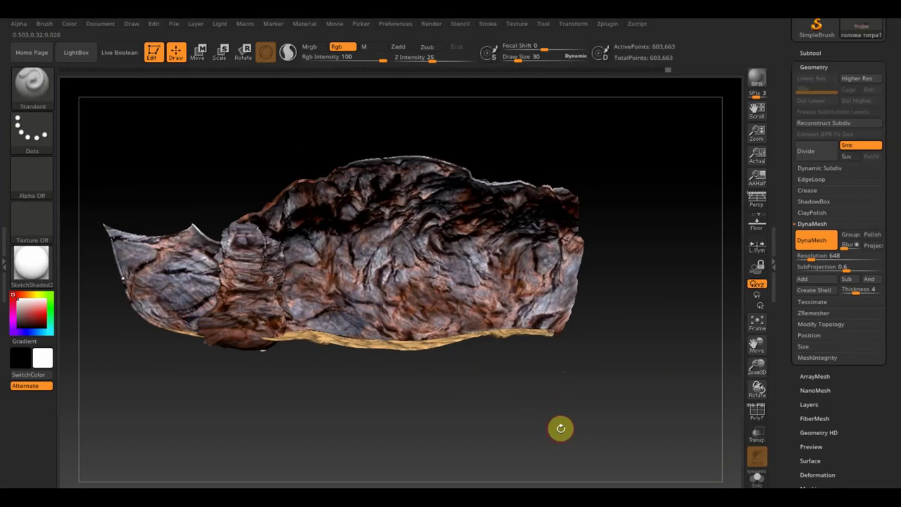
pyautogui.moveTo(874, 442)
pyautogui.mouseDown()
pyautogui.moveTo(880, 405)
pyautogui.moveTo(857, 390)
pyautogui.mouseUp()
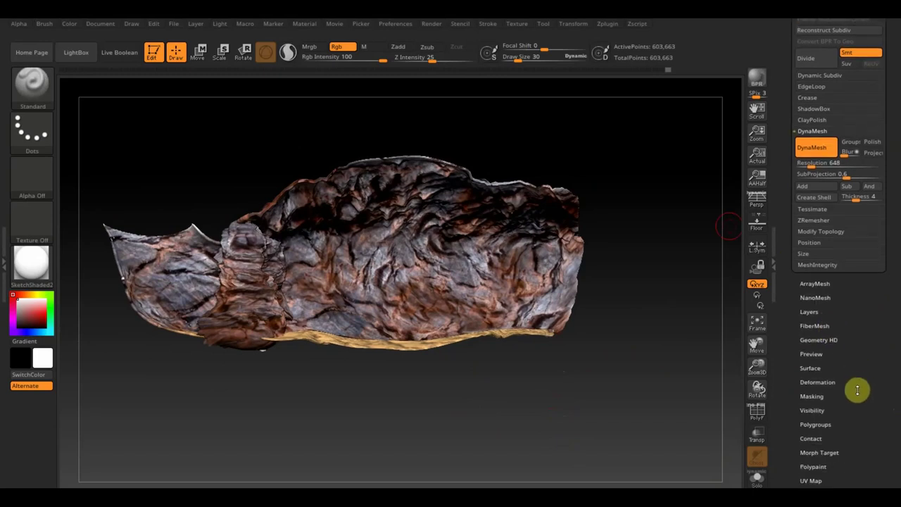
# Enable ViewMask, then gizmo-scale the rock up to 1.0163 and back down to about 0.9458
pyautogui.click(817, 396)
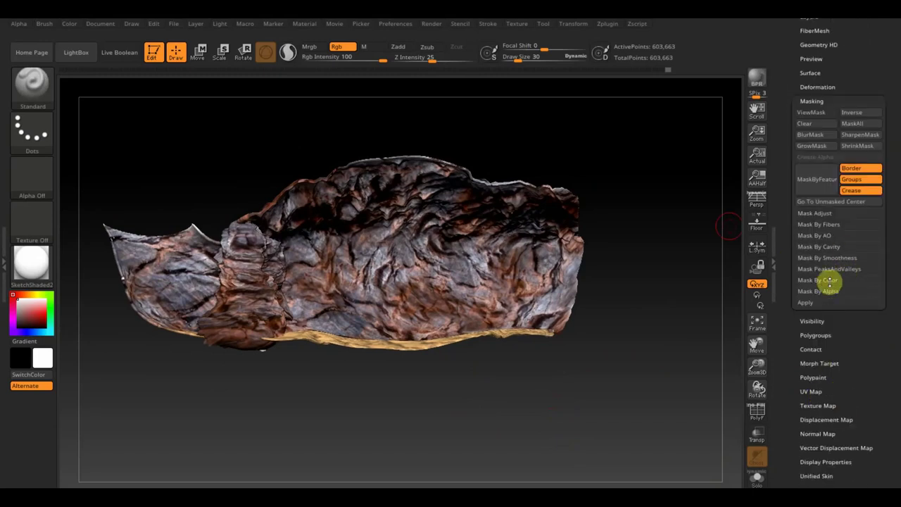
pyautogui.click(846, 292)
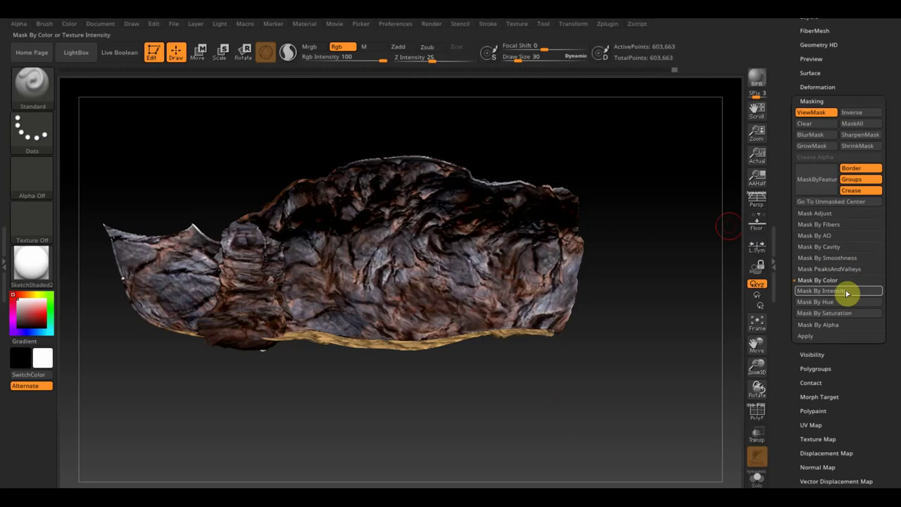
pyautogui.click(221, 57)
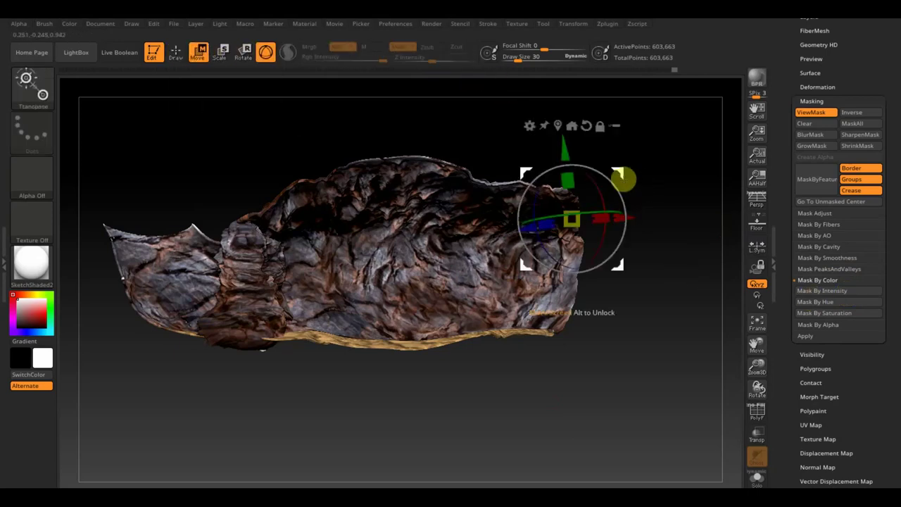
pyautogui.keyDown('alt'); pyautogui.moveTo(619, 178); pyautogui.dragTo(463, 210); pyautogui.keyUp('alt')
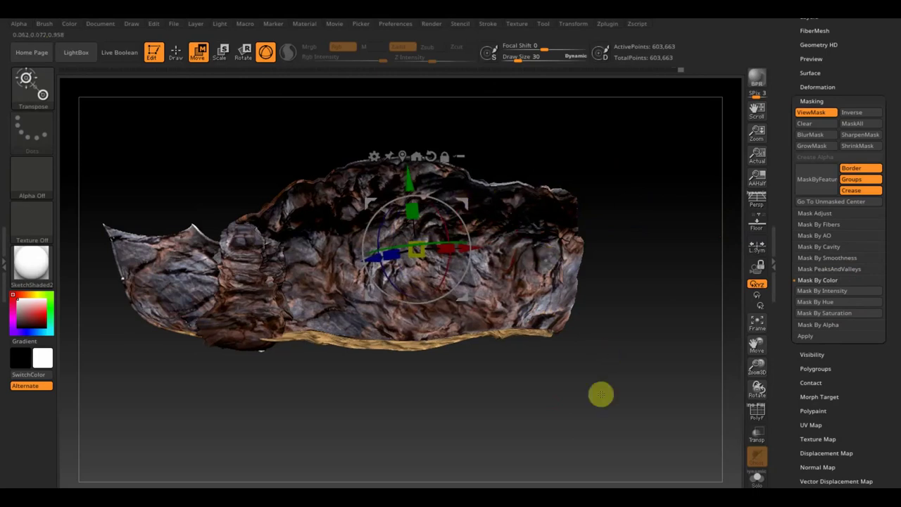
pyautogui.moveTo(585, 399)
pyautogui.mouseDown()
pyautogui.moveTo(555, 402)
pyautogui.moveTo(582, 388)
pyautogui.mouseUp()
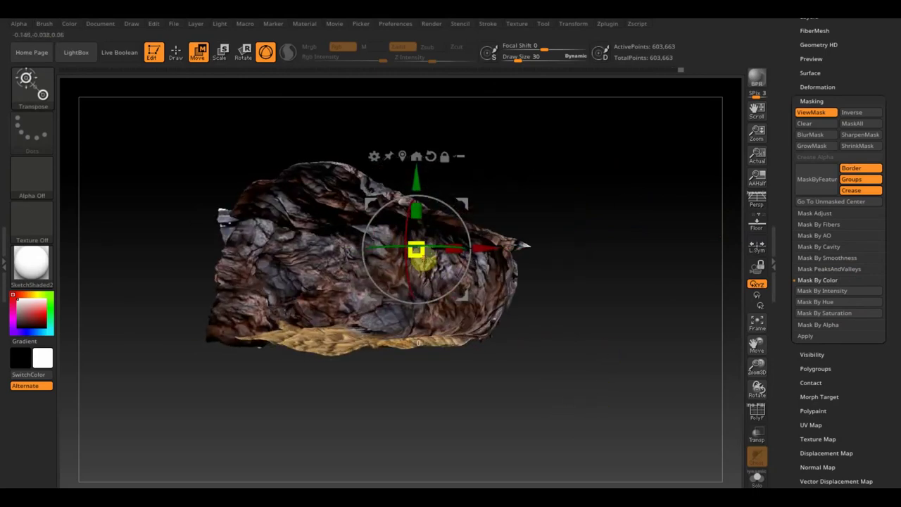
pyautogui.moveTo(418, 258); pyautogui.dragTo(422, 255)
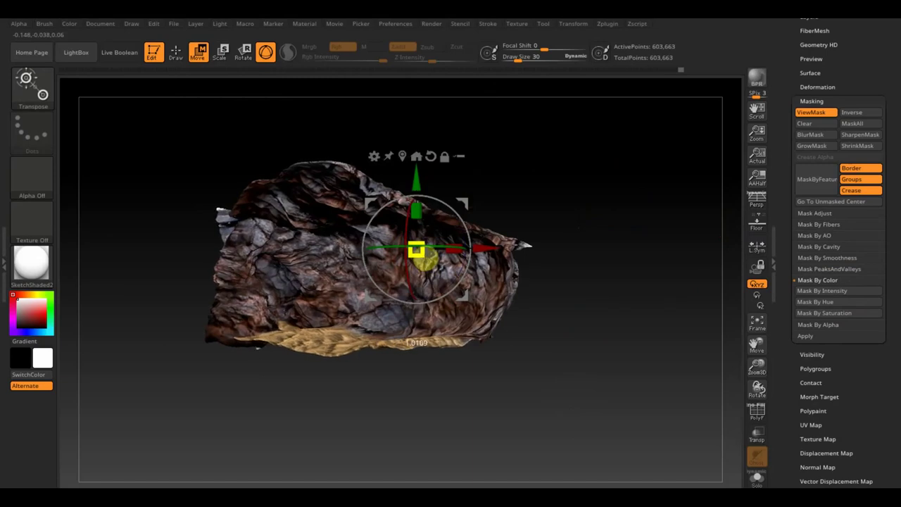
pyautogui.moveTo(551, 340)
pyautogui.mouseDown()
pyautogui.moveTo(614, 344)
pyautogui.moveTo(563, 335)
pyautogui.mouseUp()
pyautogui.moveTo(458, 249); pyautogui.dragTo(482, 251)
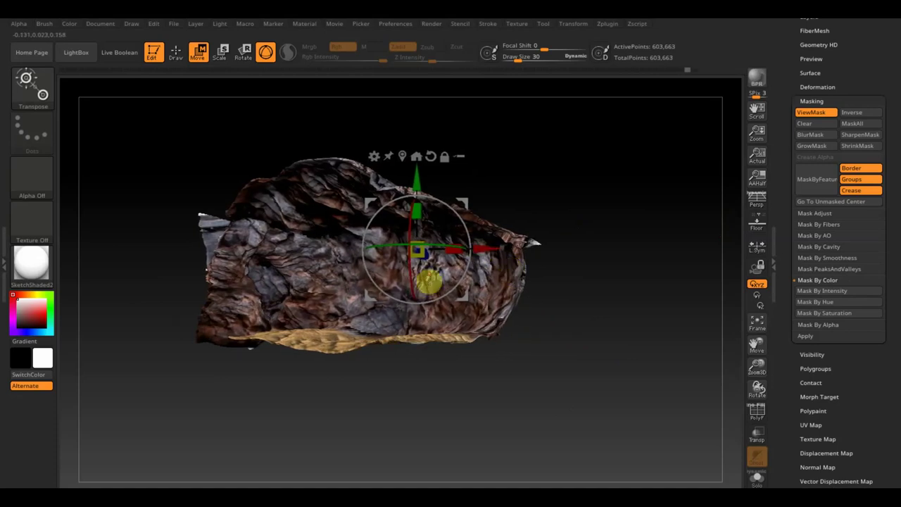
pyautogui.moveTo(418, 249); pyautogui.dragTo(418, 250)
pyautogui.moveTo(578, 352); pyautogui.dragTo(652, 384)
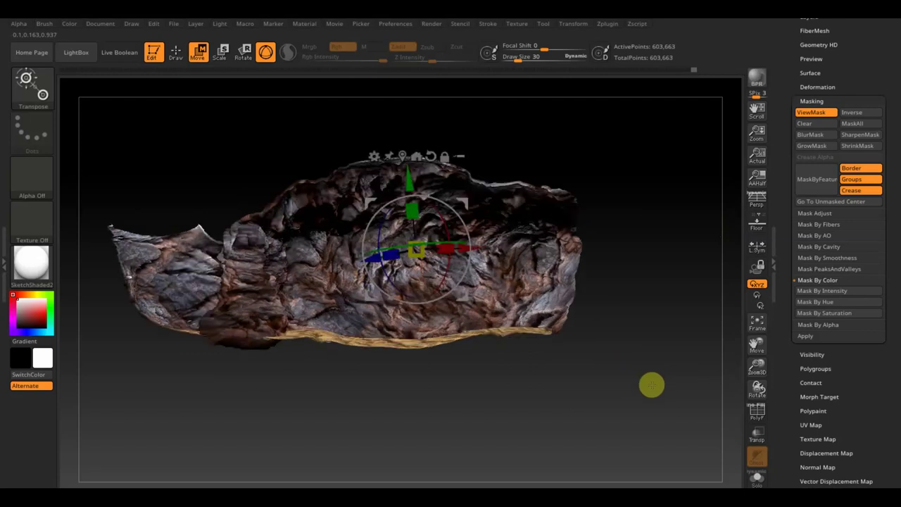
pyautogui.scroll(10, 835, 140)
# Duplicate the rock subtool as голова тигра2 and reselect the original
pyautogui.click(812, 133)
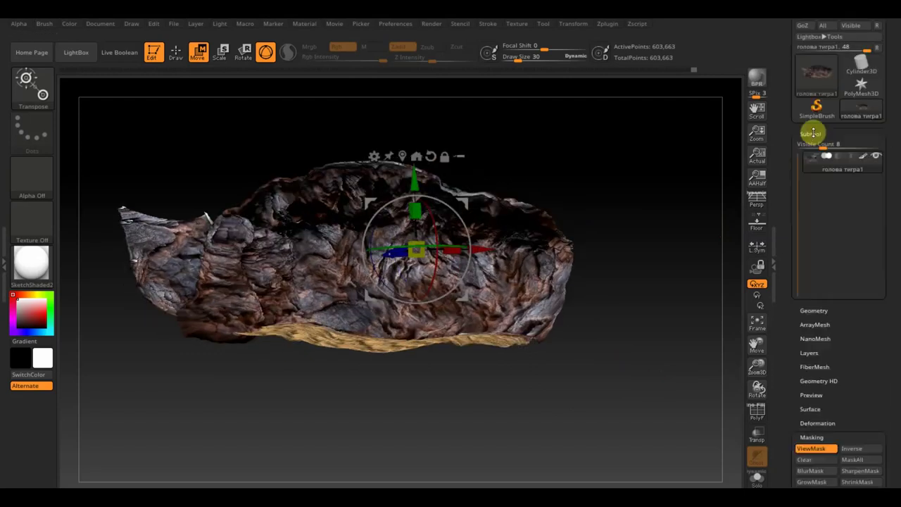
pyautogui.click(863, 159)
pyautogui.moveTo(641, 318)
pyautogui.mouseDown()
pyautogui.moveTo(655, 367)
pyautogui.moveTo(653, 285)
pyautogui.mouseUp()
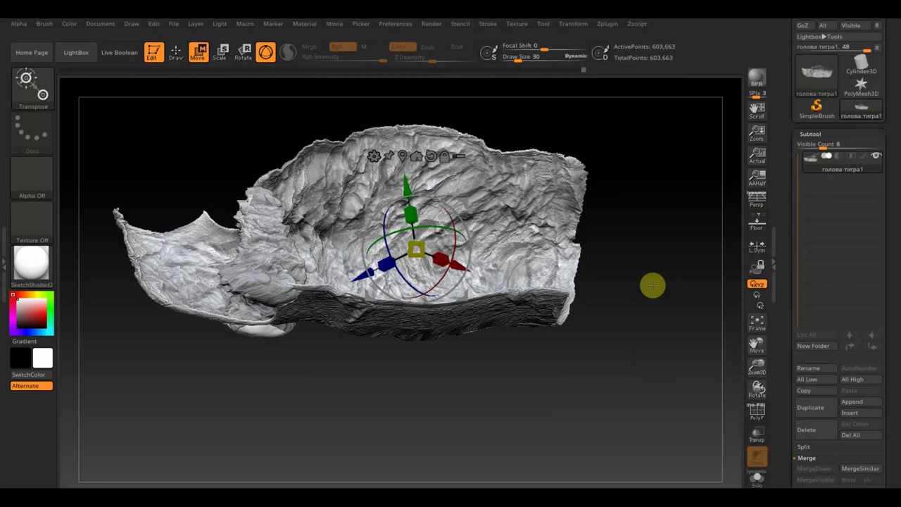
pyautogui.click(184, 51)
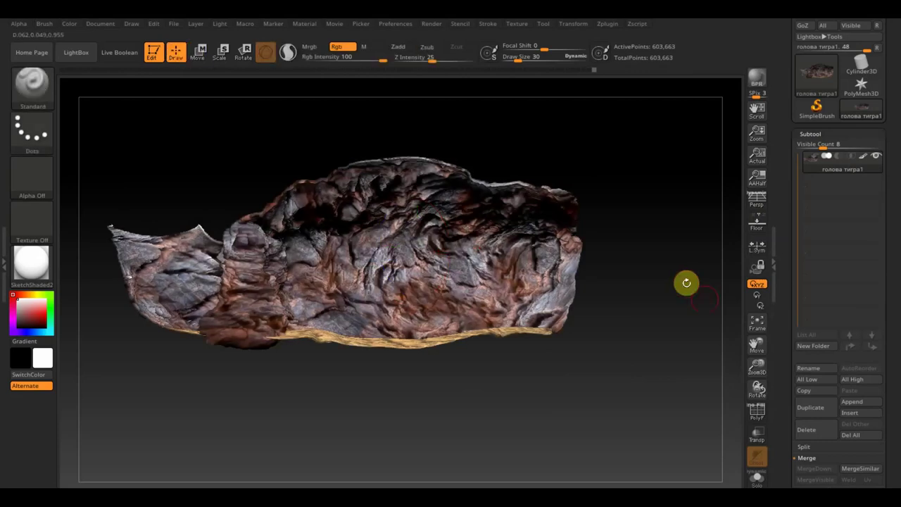
pyautogui.click(817, 413)
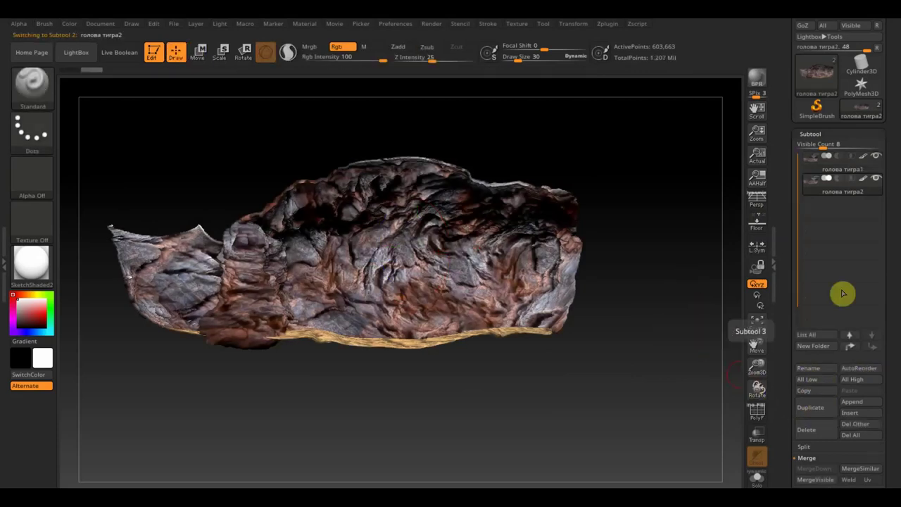
pyautogui.click(816, 167)
# Enable Legacy (2018) in ZRemesher settings and start ZRemesher on the original rock
pyautogui.scroll(-5, 890, 330)
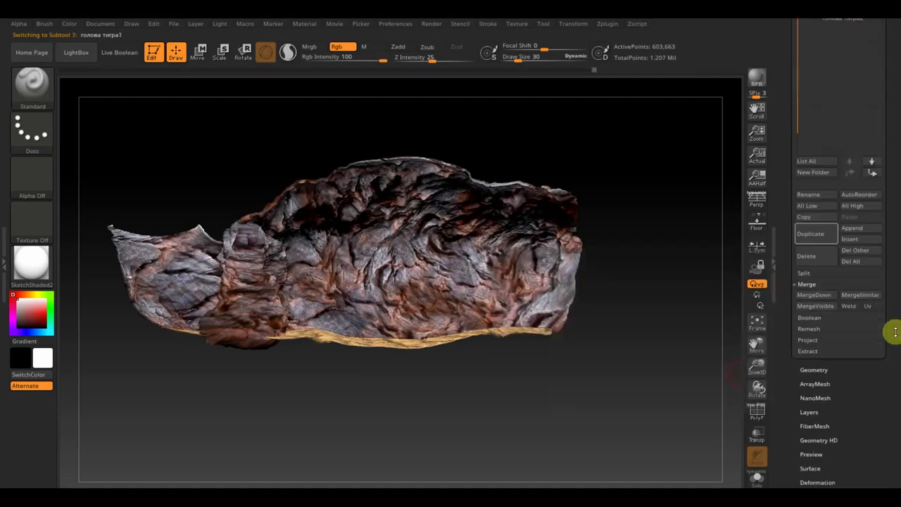
pyautogui.click(818, 357)
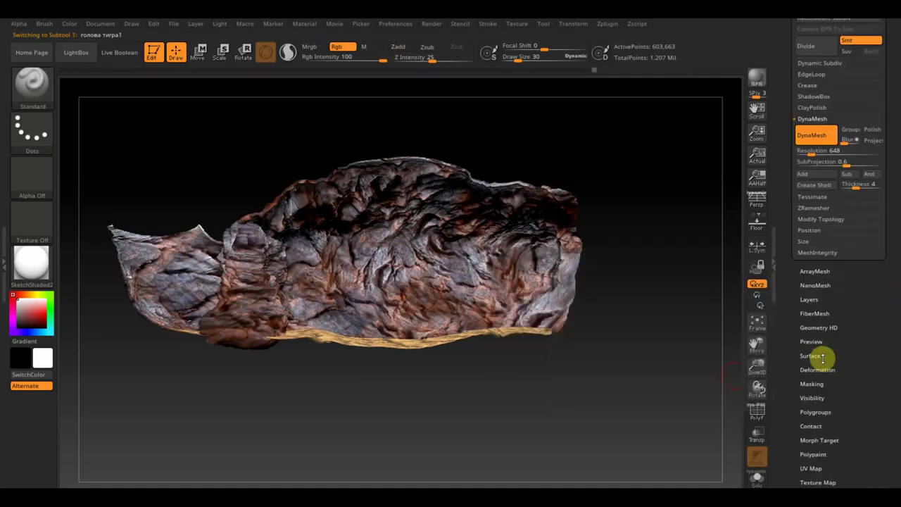
pyautogui.click(819, 208)
pyautogui.click(860, 156)
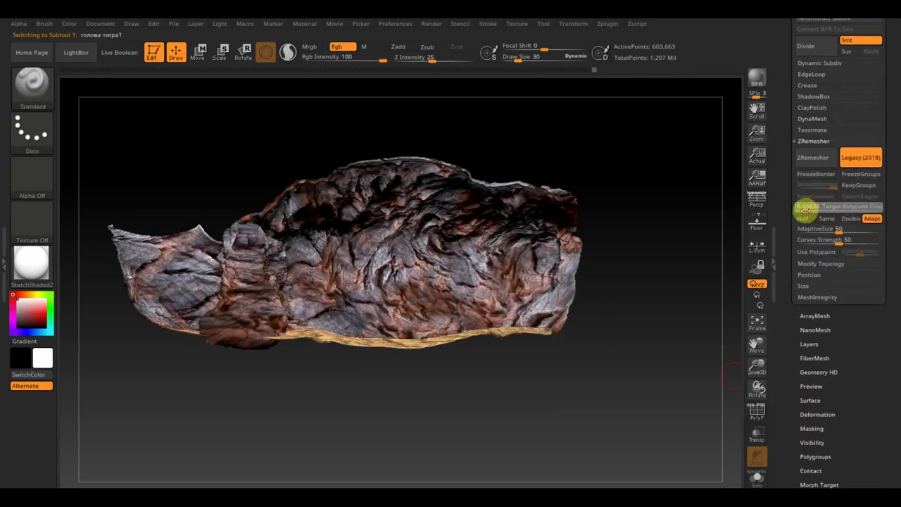
pyautogui.click(815, 158)
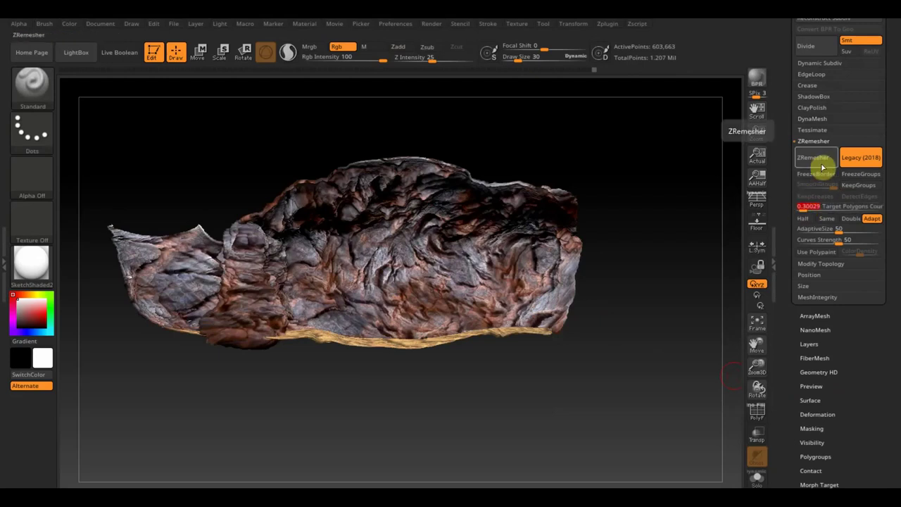
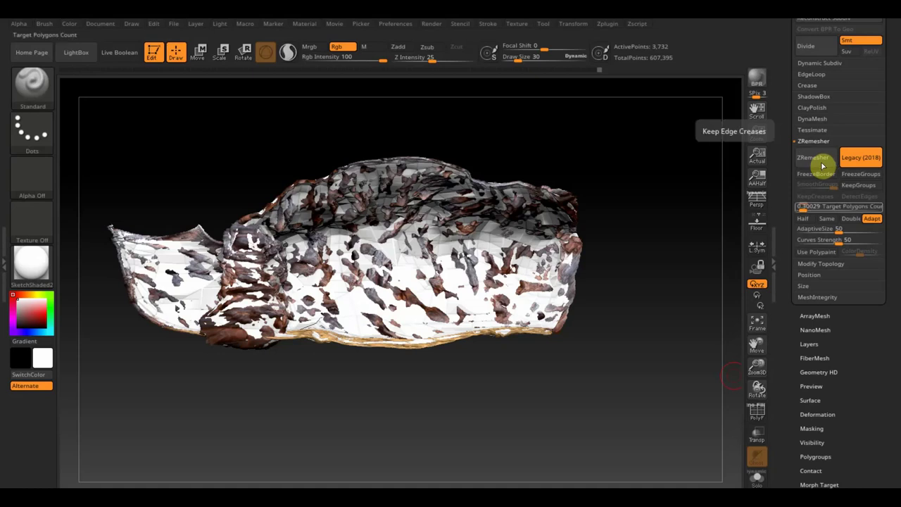
# Hide the second scan subtool in the Subtool list
pyautogui.moveTo(889, 94); pyautogui.dragTo(879, 157)
pyautogui.click(813, 68)
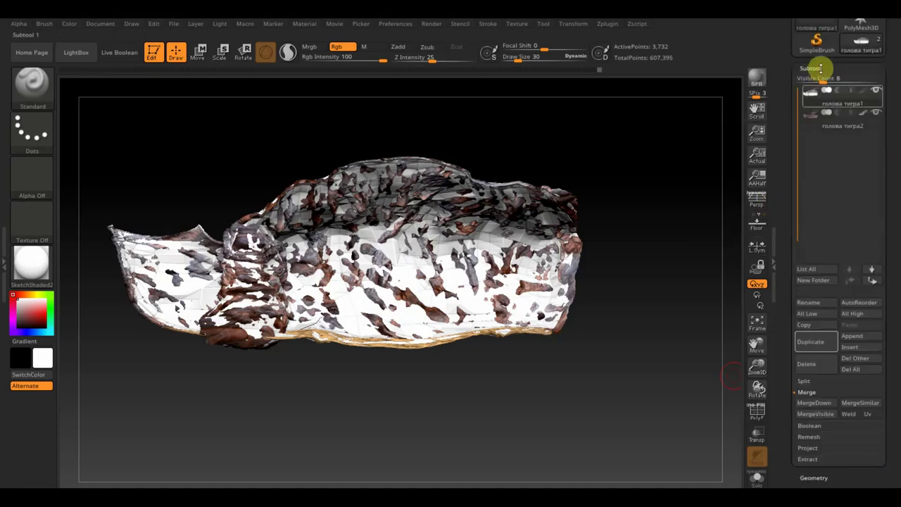
pyautogui.moveTo(842, 120)
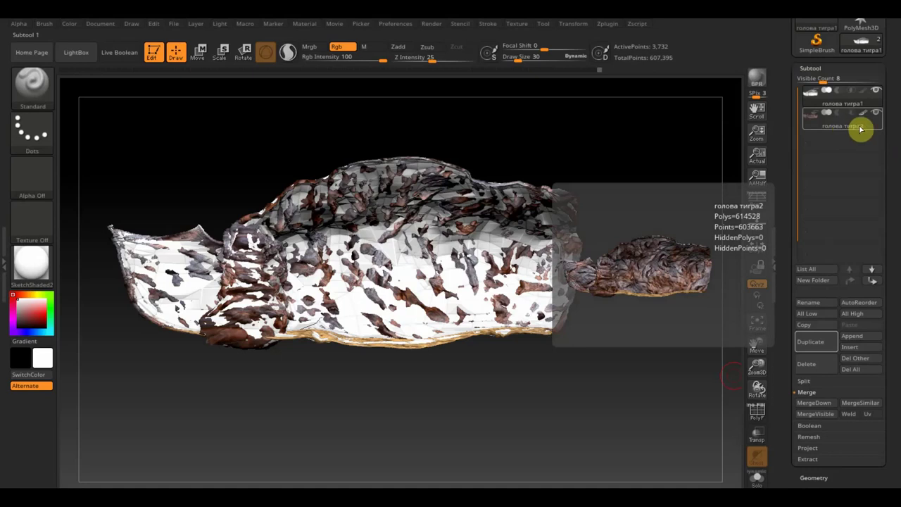
pyautogui.click(873, 113)
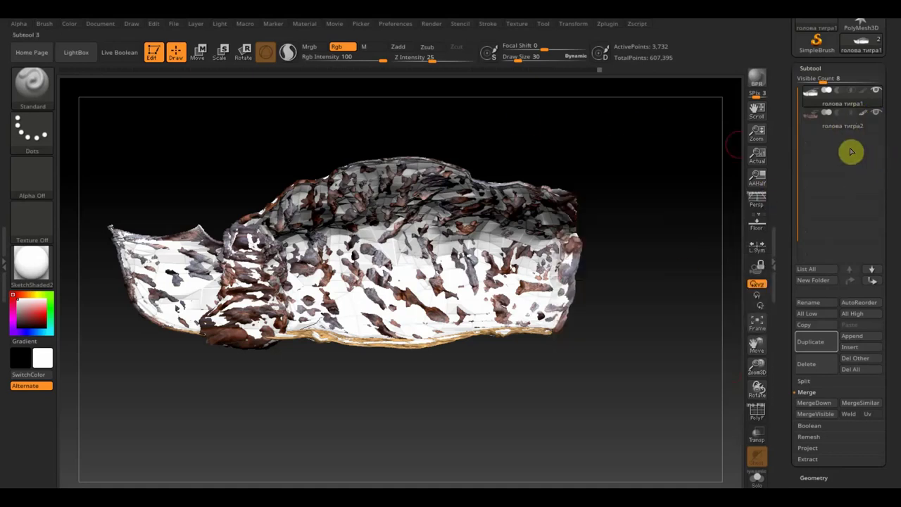
# DynaMesh the cave twice, raising it to about 888,225 active points
pyautogui.press('ctrl')
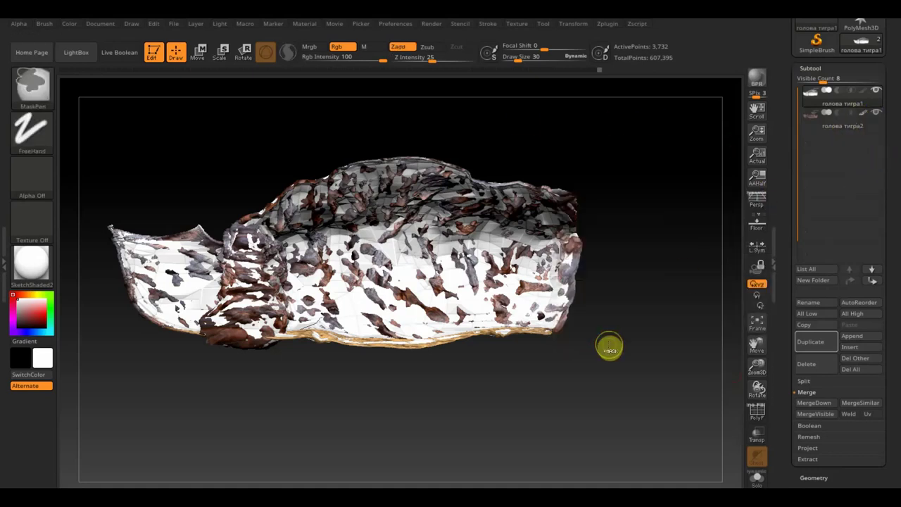
pyautogui.keyDown('ctrl'); pyautogui.click(610, 350); pyautogui.keyUp('ctrl')
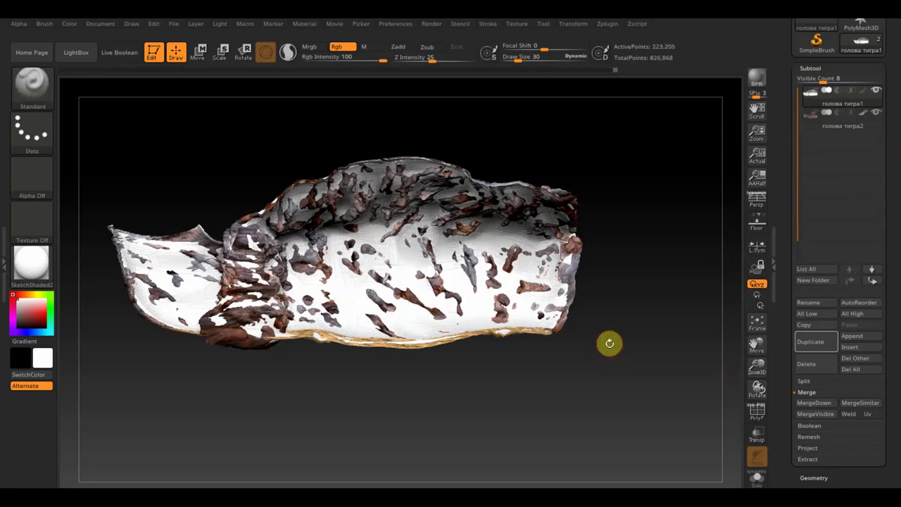
pyautogui.press('ctrl')
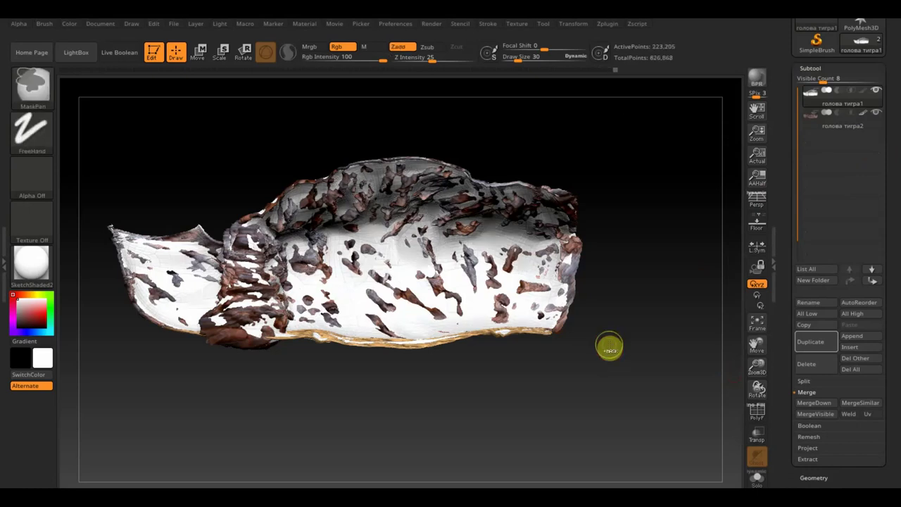
pyautogui.keyDown('ctrl'); pyautogui.click(610, 350); pyautogui.keyUp('ctrl')
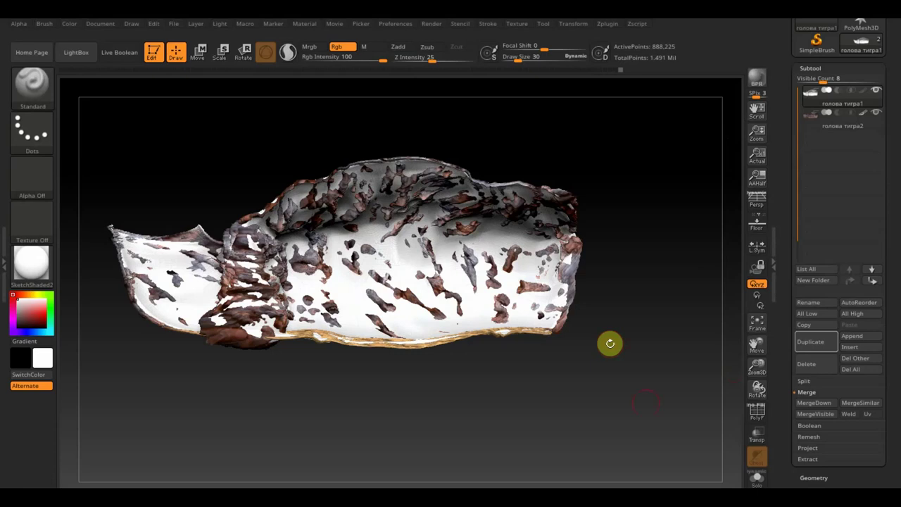
# Use ProjectAll to project the original scan's colour and detail onto the dense cave mesh
pyautogui.click(809, 448)
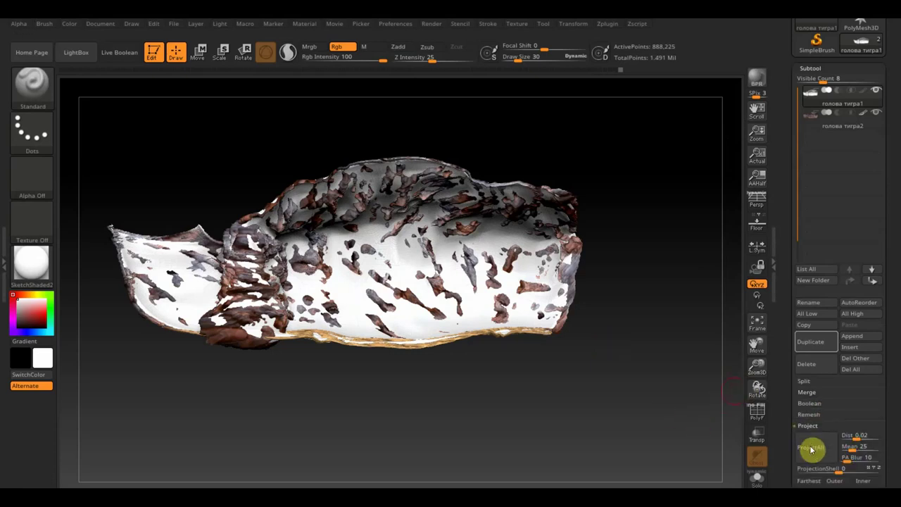
pyautogui.click(812, 449)
pyautogui.click(672, 472)
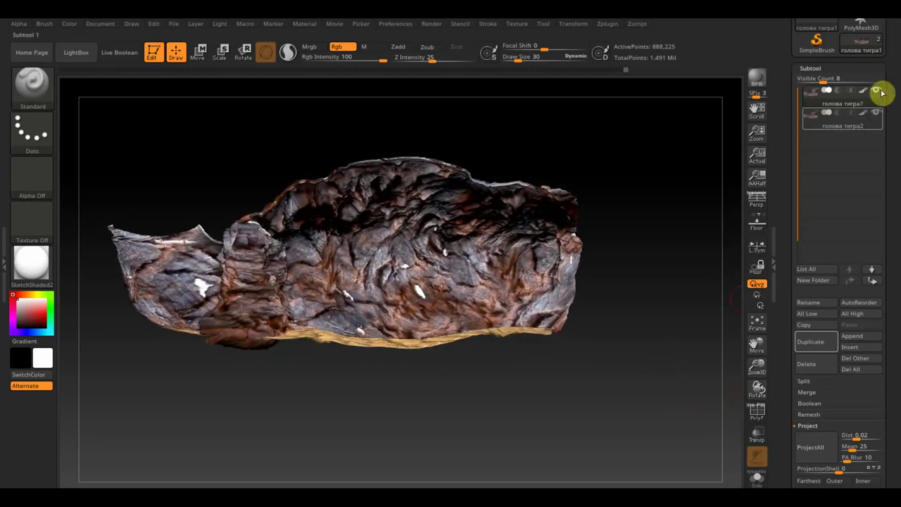
# Hide the original scan and paint the Spotlight rock texture over the cave's centre
pyautogui.click(876, 112)
pyautogui.moveTo(668, 268)
pyautogui.mouseDown()
pyautogui.moveTo(673, 410)
pyautogui.moveTo(666, 317)
pyautogui.mouseUp()
pyautogui.hotkey('shift', 'z')
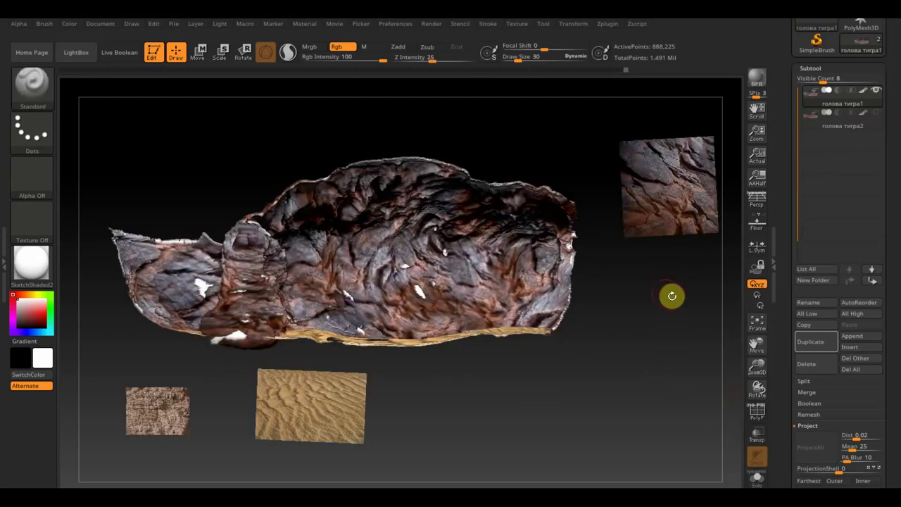
pyautogui.moveTo(675, 204); pyautogui.dragTo(431, 276)
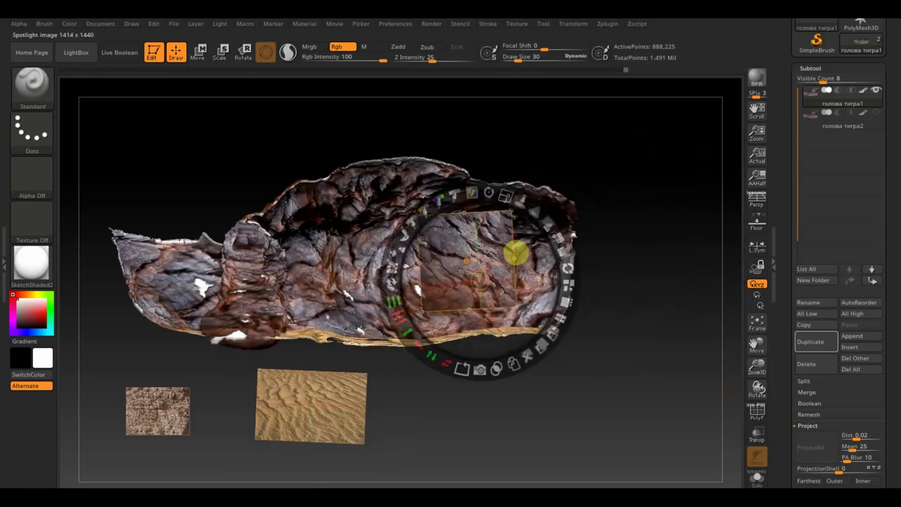
pyautogui.press('z')
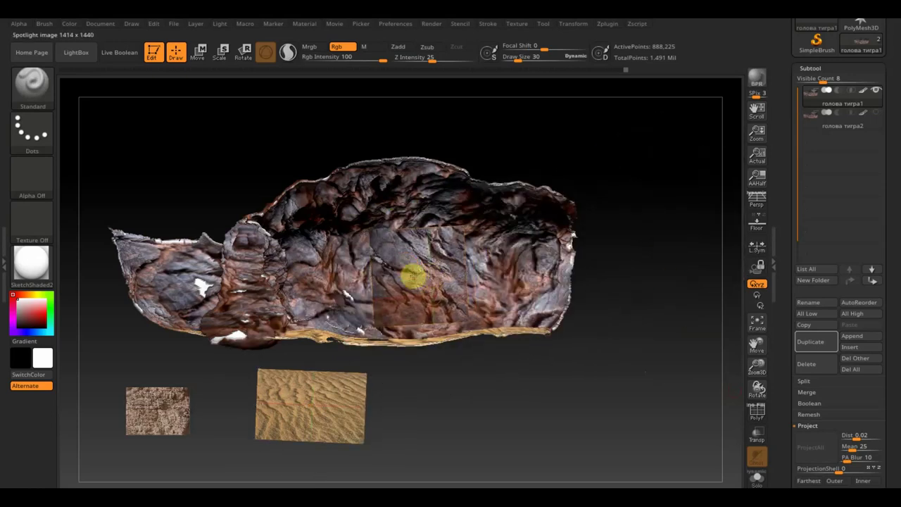
pyautogui.hotkey('shift', 'z')
pyautogui.hotkey('shift', 'z')
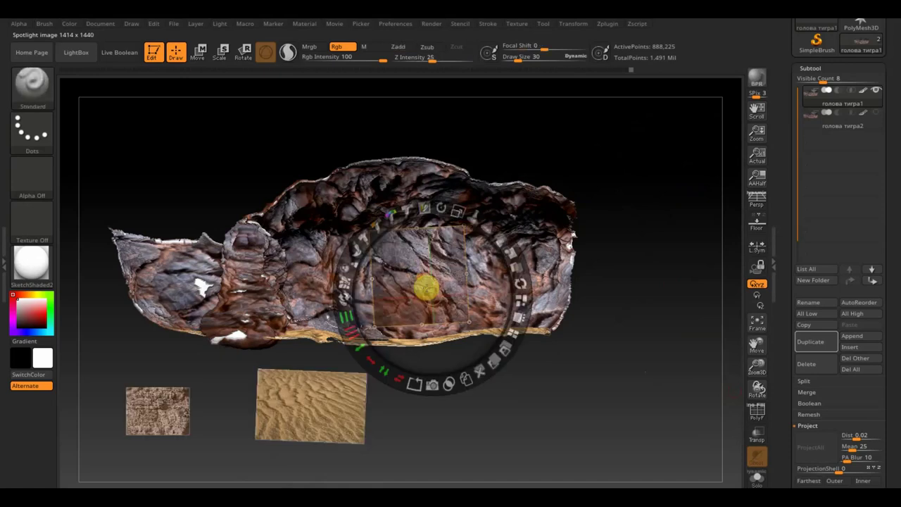
pyautogui.press('z')
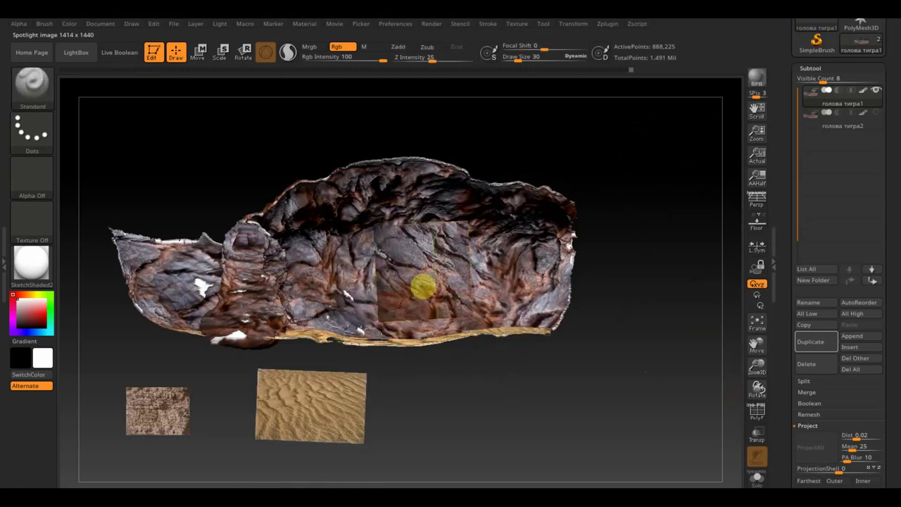
pyautogui.hotkey('shift', 'z')
pyautogui.hotkey('shift', 'z')
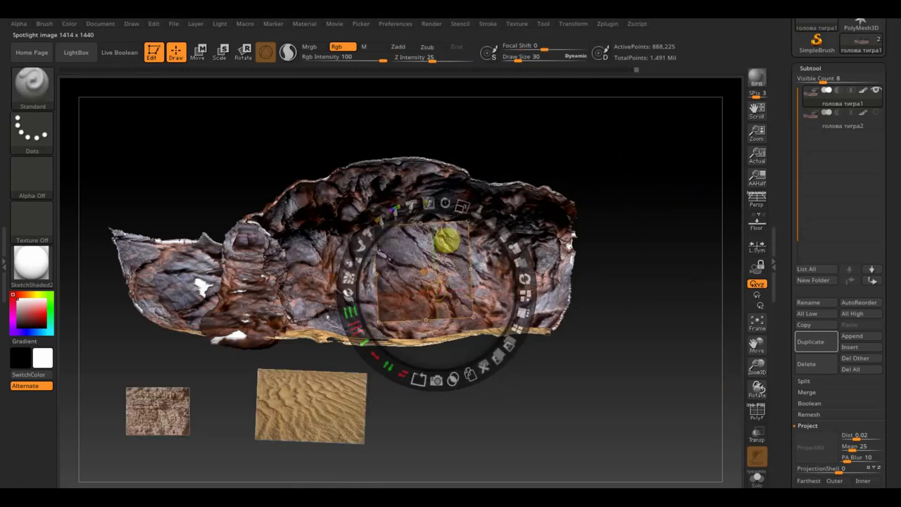
pyautogui.press('z')
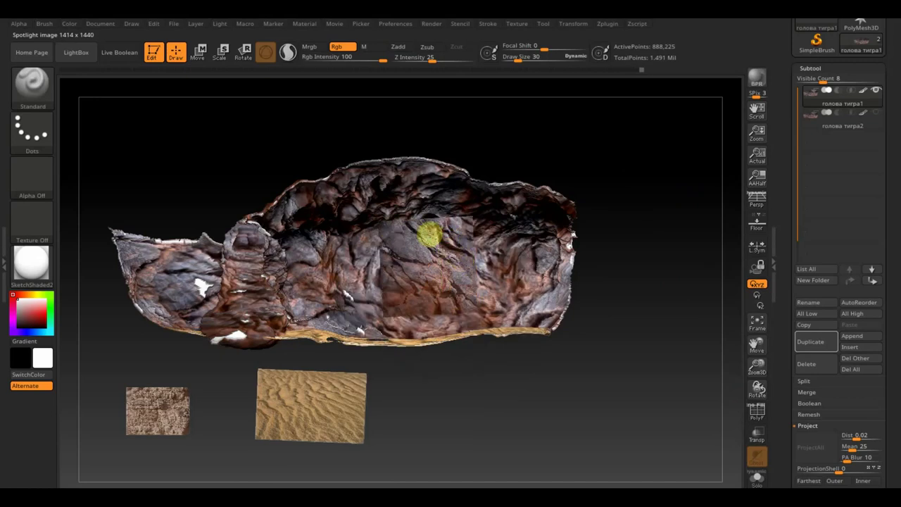
pyautogui.hotkey('shift', 'z')
pyautogui.hotkey('shift', 'z')
pyautogui.press('z')
# Shift the rock image left and paint more rock texture onto the cave
pyautogui.moveTo(434, 282); pyautogui.dragTo(383, 287)
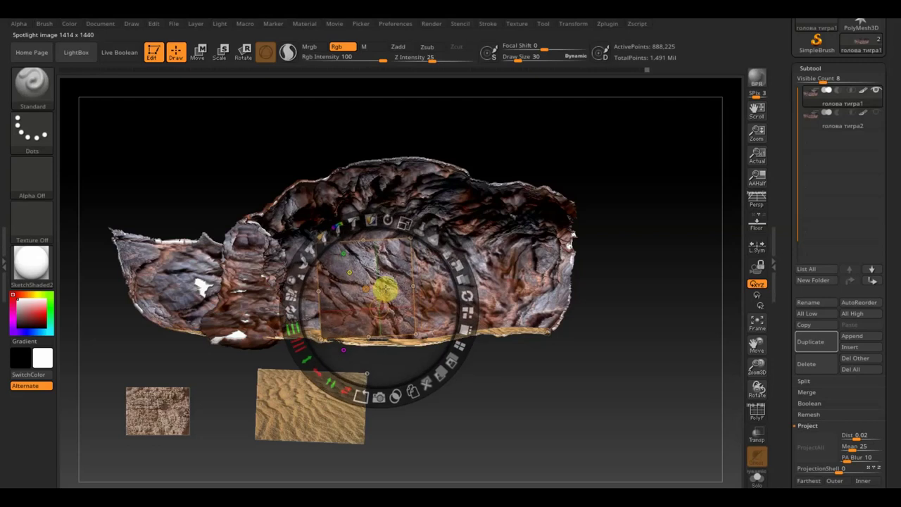
pyautogui.press('z')
pyautogui.hotkey('shift', 'z')
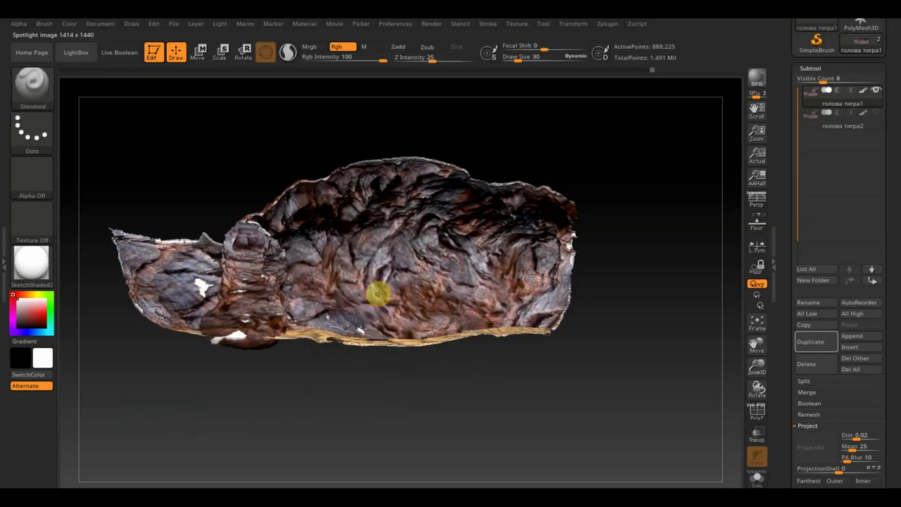
pyautogui.hotkey('shift', 'z')
pyautogui.press('z')
pyautogui.hotkey('shift', 'z')
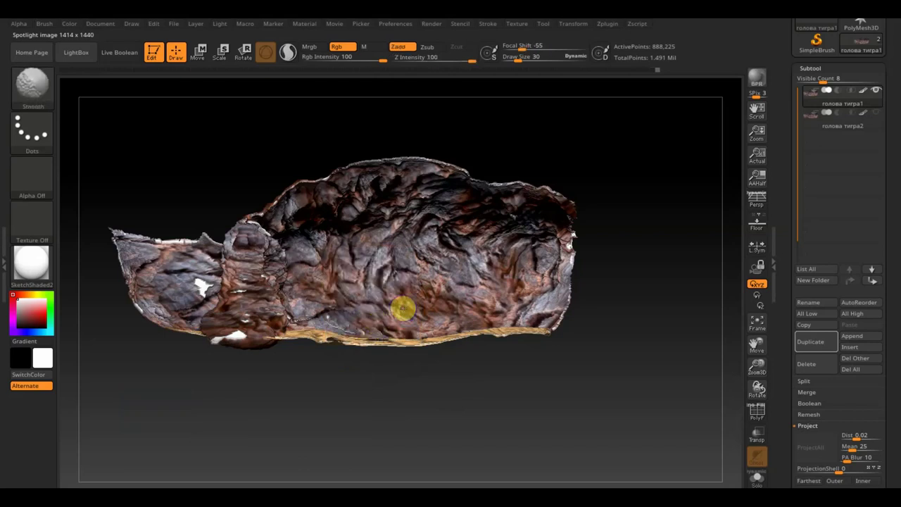
pyautogui.hotkey('shift', 'z')
pyautogui.hotkey('shift', 'z')
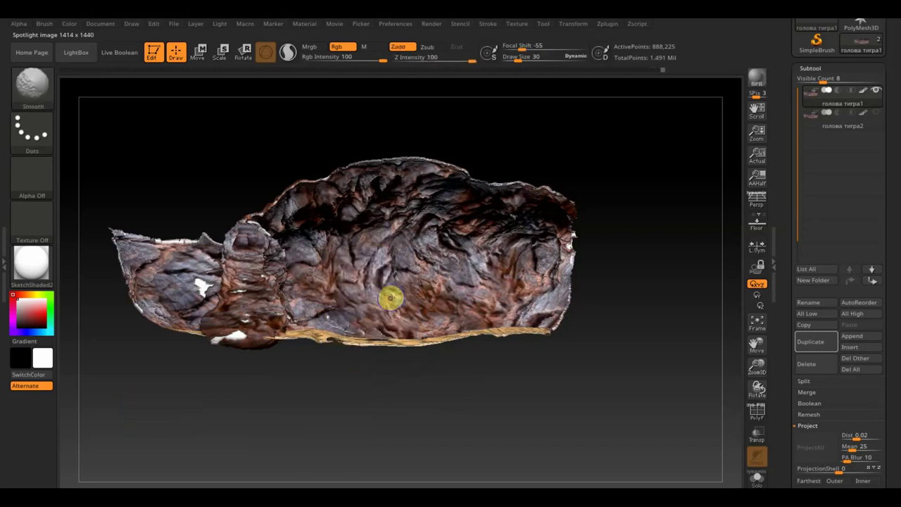
pyautogui.hotkey('shift', 'z')
# Move the rock image toward the cave's left end and paint it there
pyautogui.moveTo(407, 290)
pyautogui.mouseDown()
pyautogui.moveTo(328, 293)
pyautogui.moveTo(283, 277)
pyautogui.mouseUp()
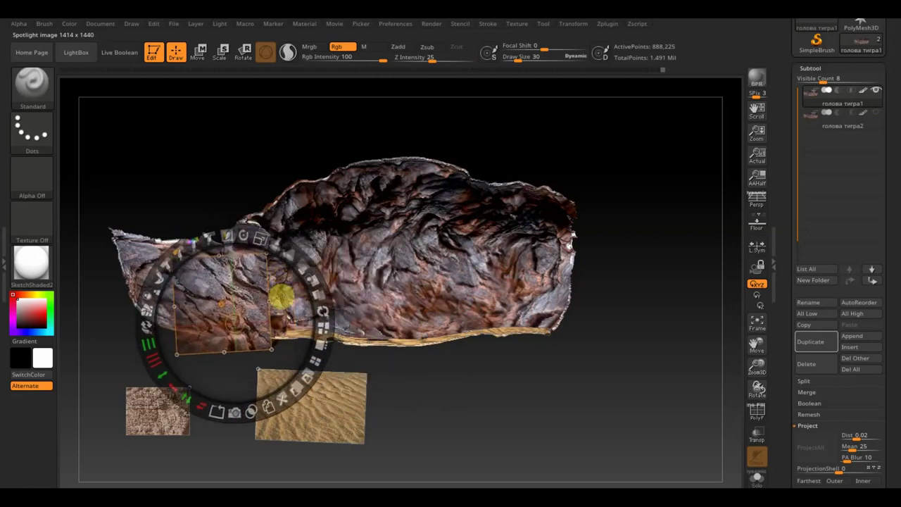
pyautogui.press('z')
pyautogui.hotkey('shift', 'z')
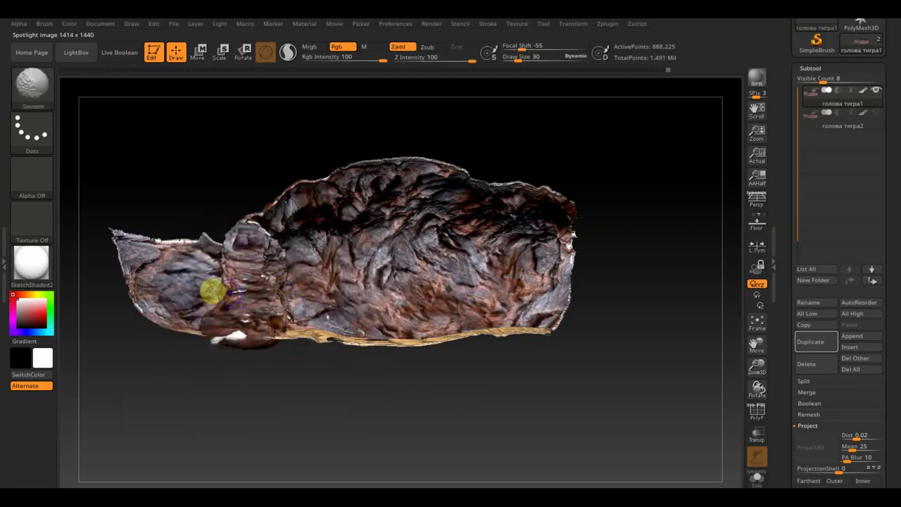
pyautogui.hotkey('shift', 'z')
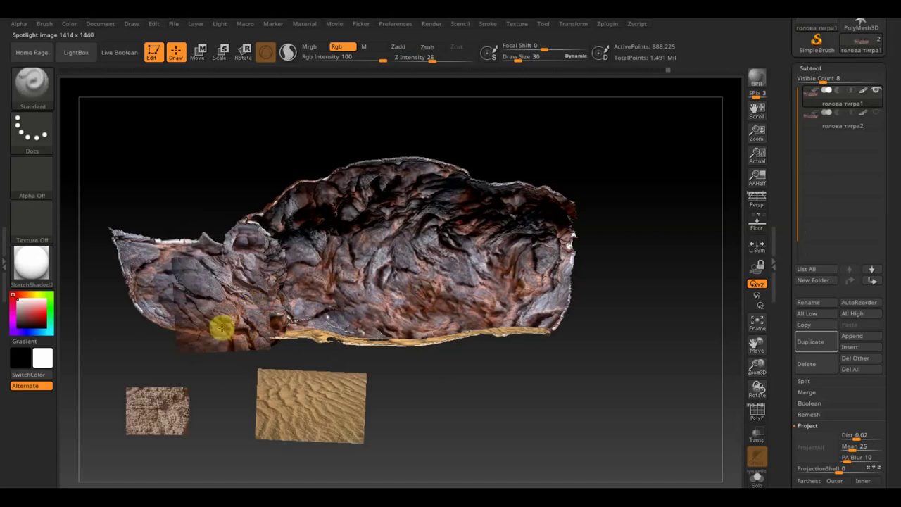
pyautogui.hotkey('shift', 'z')
pyautogui.hotkey('shift', 'z')
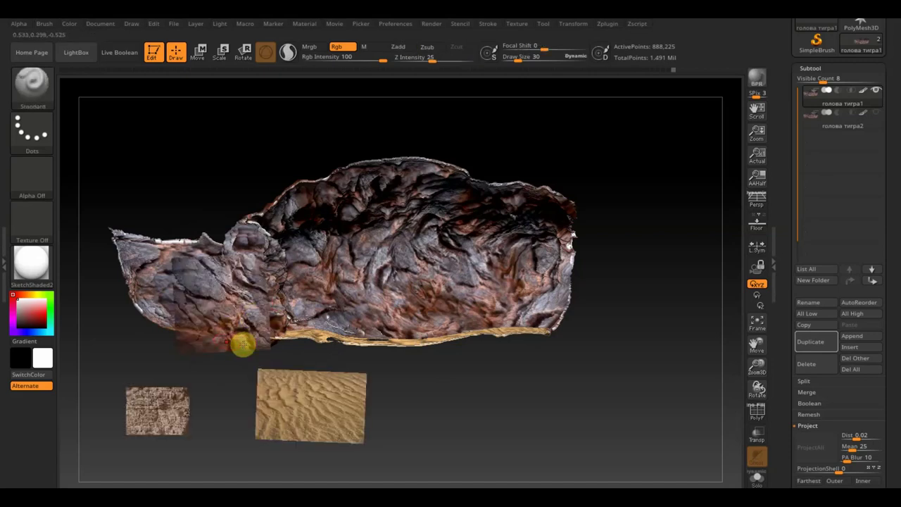
pyautogui.hotkey('shift', 'z')
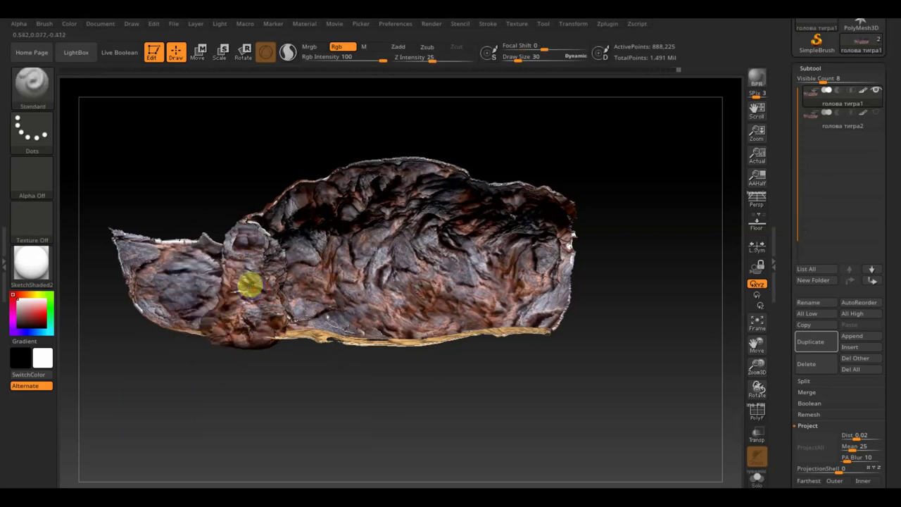
# Paint the Spotlight rock texture onto the cave's left end
pyautogui.moveTo(347, 381); pyautogui.dragTo(365, 409)
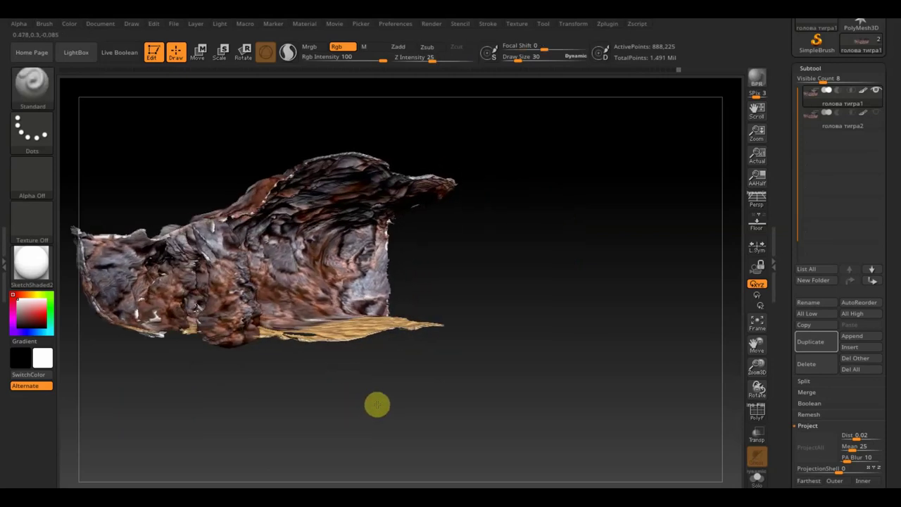
pyautogui.hotkey('shift', 'z')
pyautogui.press('z')
pyautogui.moveTo(345, 398); pyautogui.dragTo(237, 318)
pyautogui.press('z')
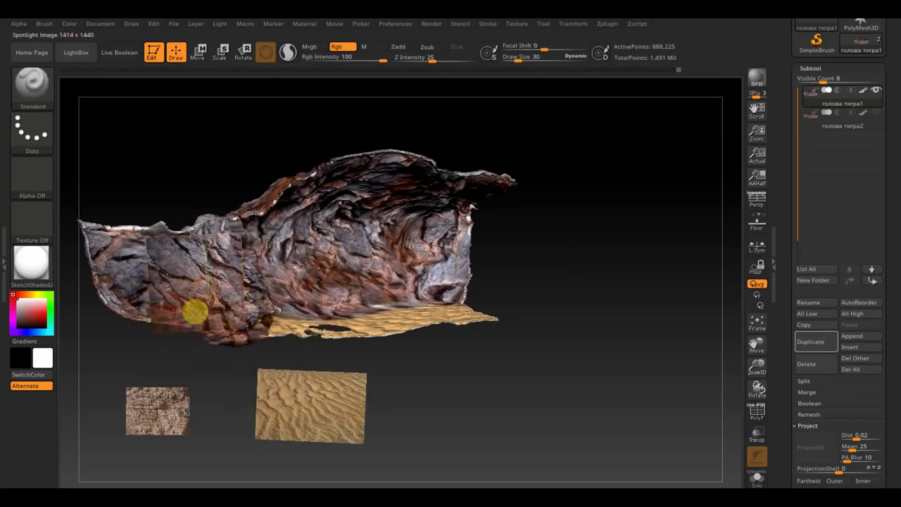
pyautogui.hotkey('shift', 'z')
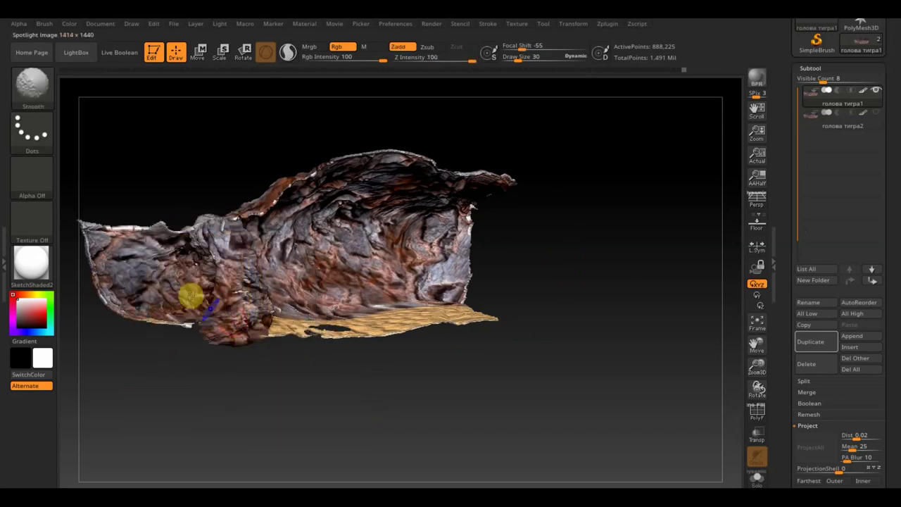
# Orbit the cave to inspect the newly painted lower band
pyautogui.moveTo(239, 326)
pyautogui.mouseDown()
pyautogui.moveTo(280, 357)
pyautogui.moveTo(268, 444)
pyautogui.mouseUp()
pyautogui.moveTo(390, 417)
pyautogui.mouseDown()
pyautogui.moveTo(397, 195)
pyautogui.moveTo(438, 175)
pyautogui.moveTo(426, 202)
pyautogui.moveTo(450, 137)
pyautogui.mouseUp()
pyautogui.moveTo(425, 263)
pyautogui.mouseDown()
pyautogui.moveTo(428, 406)
pyautogui.moveTo(565, 384)
pyautogui.moveTo(576, 291)
pyautogui.mouseUp()
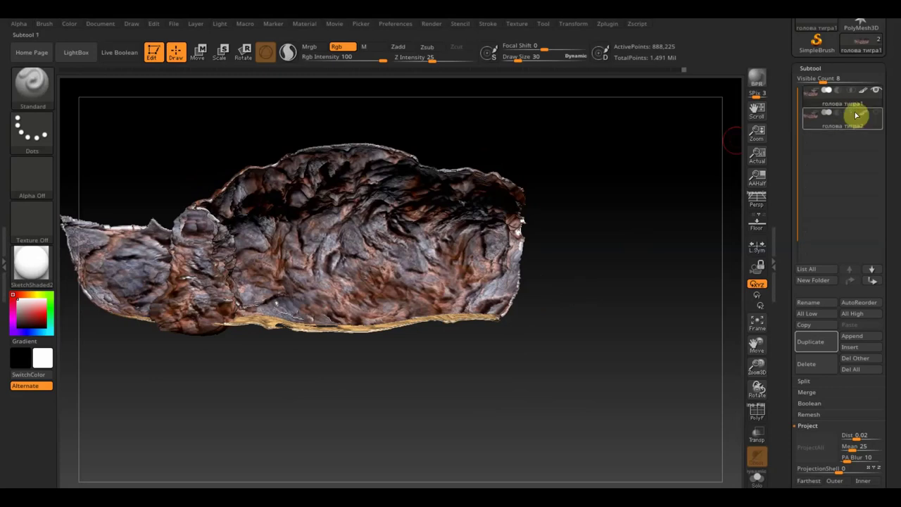
# Show the original scan and delete the голова тигра1 subtool
pyautogui.click(876, 113)
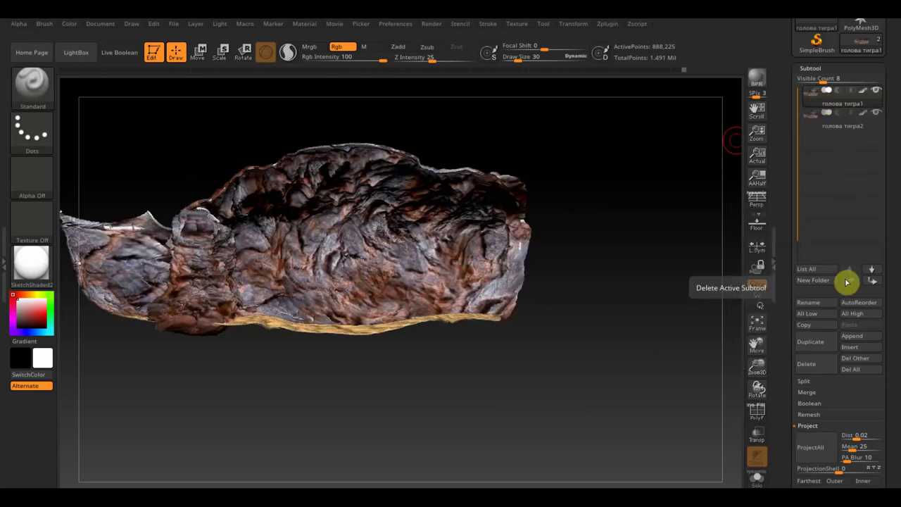
pyautogui.click(811, 366)
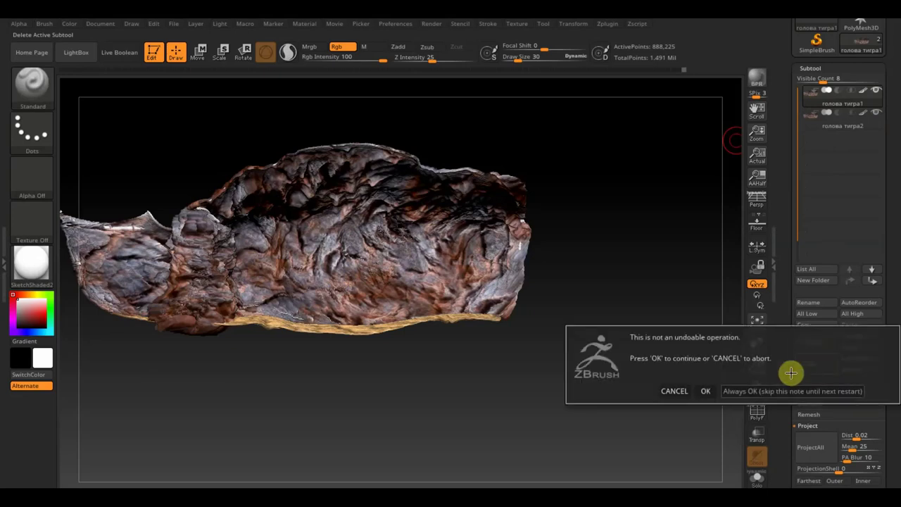
pyautogui.click(703, 391)
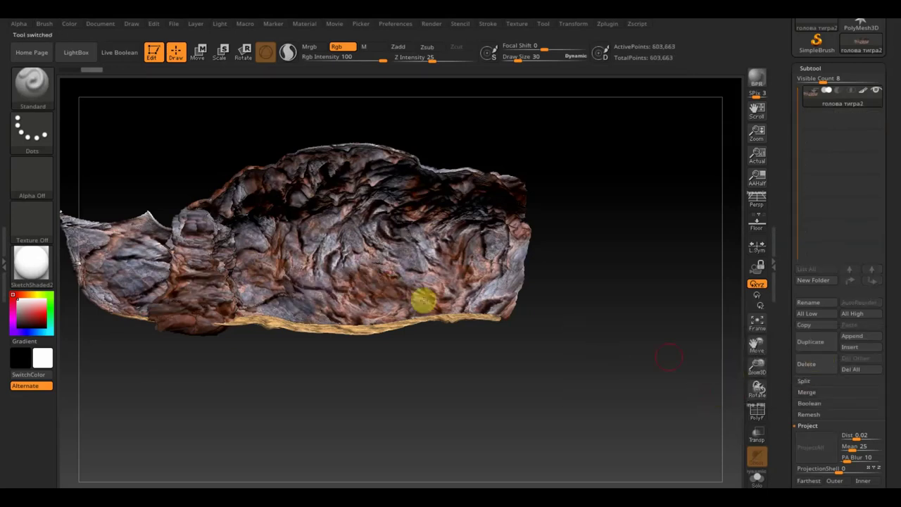
# Bring up the Tool > Deformation sliders and tilt the rock to view its sandy base
pyautogui.scroll(-2, 894, 423)
pyautogui.scroll(-2, 891, 360)
pyautogui.scroll(-1, 877, 404)
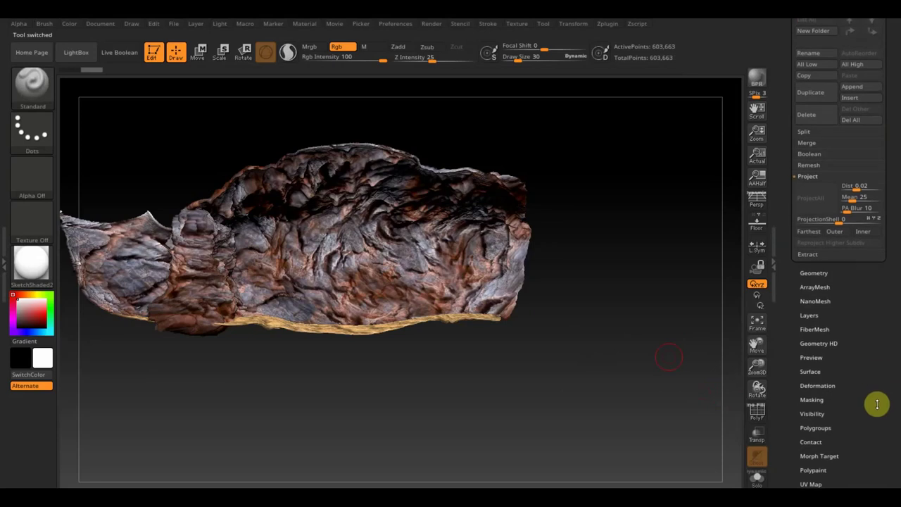
pyautogui.click(817, 385)
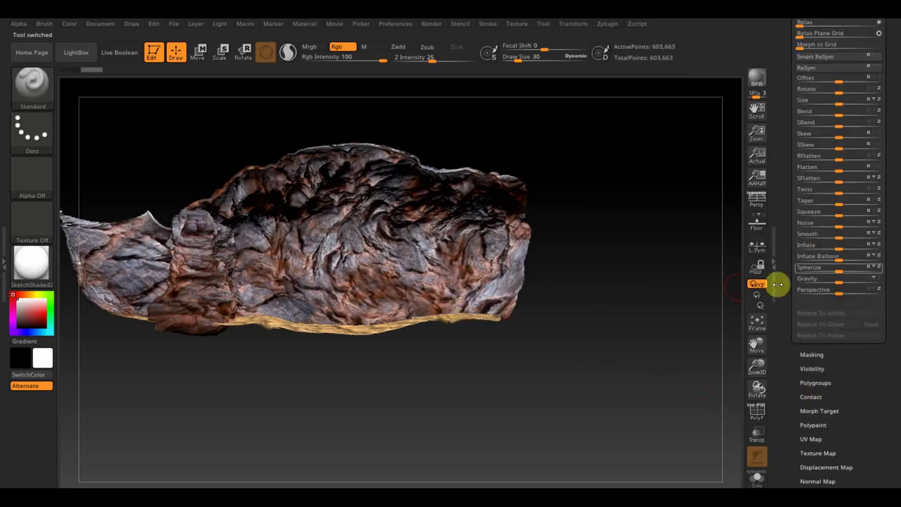
pyautogui.moveTo(577, 242); pyautogui.dragTo(581, 286)
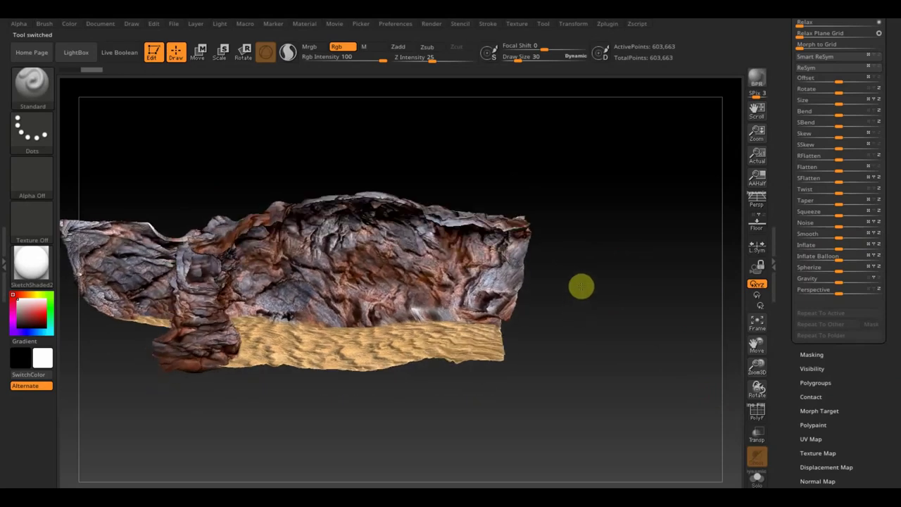
pyautogui.moveTo(581, 286); pyautogui.dragTo(594, 310)
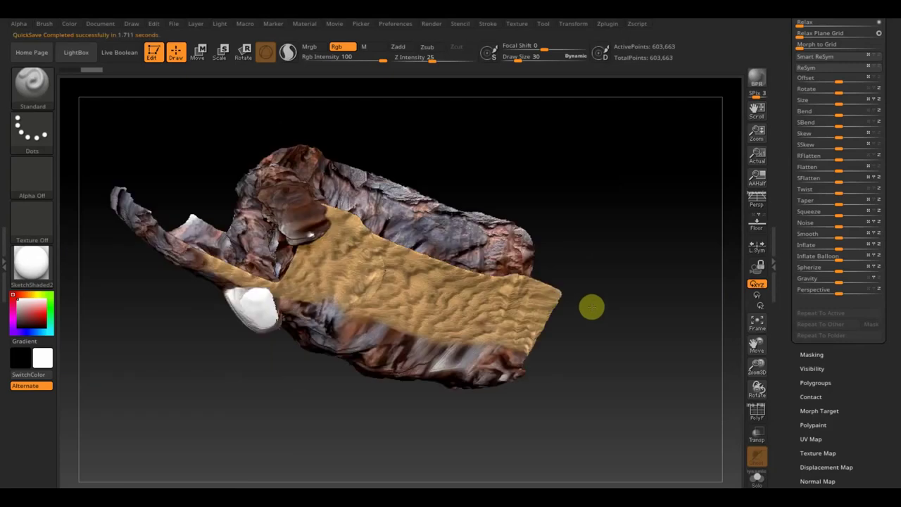
# Place the bark image over the rock with Spotlight and paint texture onto it
pyautogui.hotkey('shift', 'z')
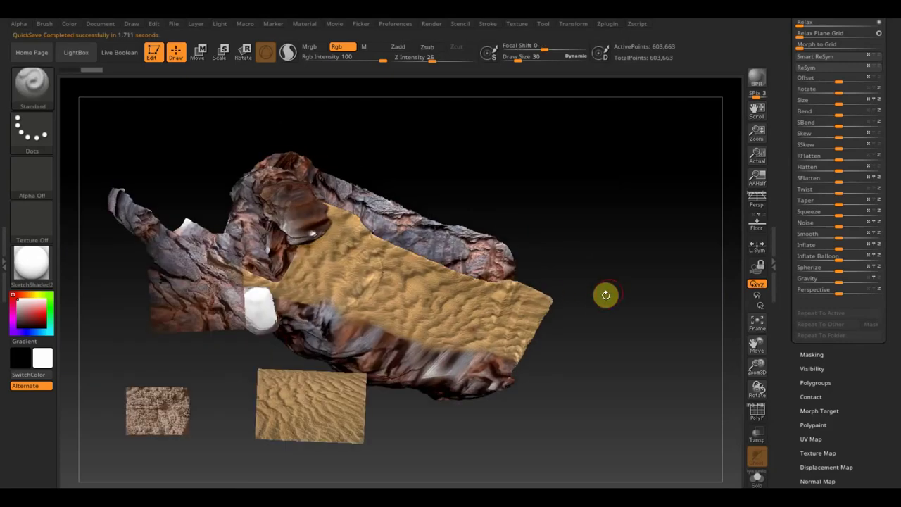
pyautogui.moveTo(257, 297); pyautogui.dragTo(259, 321)
pyautogui.press('z')
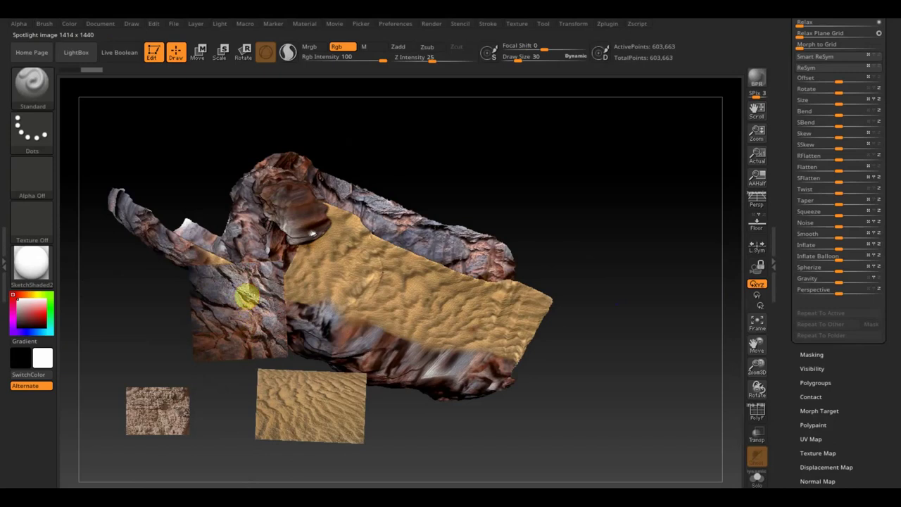
pyautogui.hotkey('shift', 'z')
pyautogui.moveTo(251, 356)
pyautogui.mouseDown()
pyautogui.moveTo(268, 388)
pyautogui.moveTo(262, 400)
pyautogui.moveTo(274, 387)
pyautogui.moveTo(254, 395)
pyautogui.mouseUp()
pyautogui.hotkey('shift', 'z')
pyautogui.press('z')
pyautogui.moveTo(261, 352)
pyautogui.mouseDown()
pyautogui.moveTo(272, 345)
pyautogui.moveTo(267, 291)
pyautogui.mouseUp()
pyautogui.press('z')
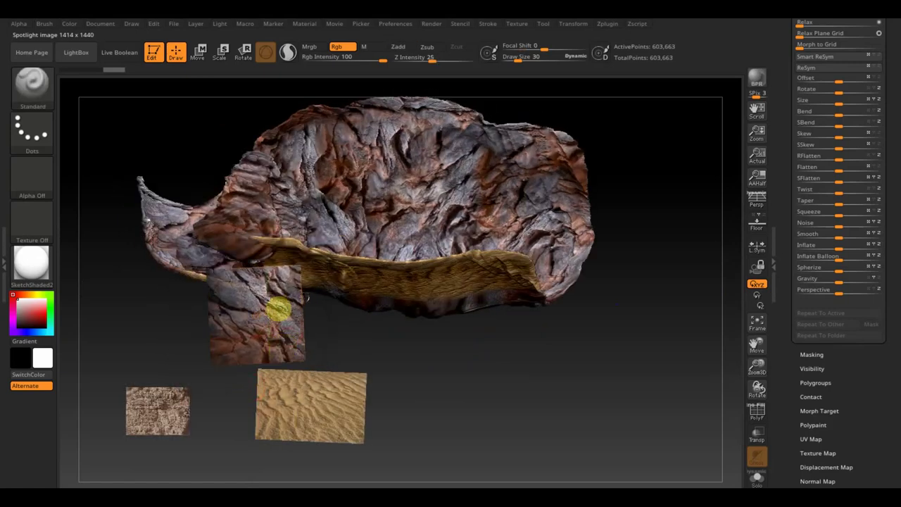
pyautogui.hotkey('shift', 'z')
# Tilt the rock to its inner top and paint more texture there
pyautogui.moveTo(317, 337); pyautogui.dragTo(272, 231)
pyautogui.hotkey('shift', 'z')
pyautogui.press('z')
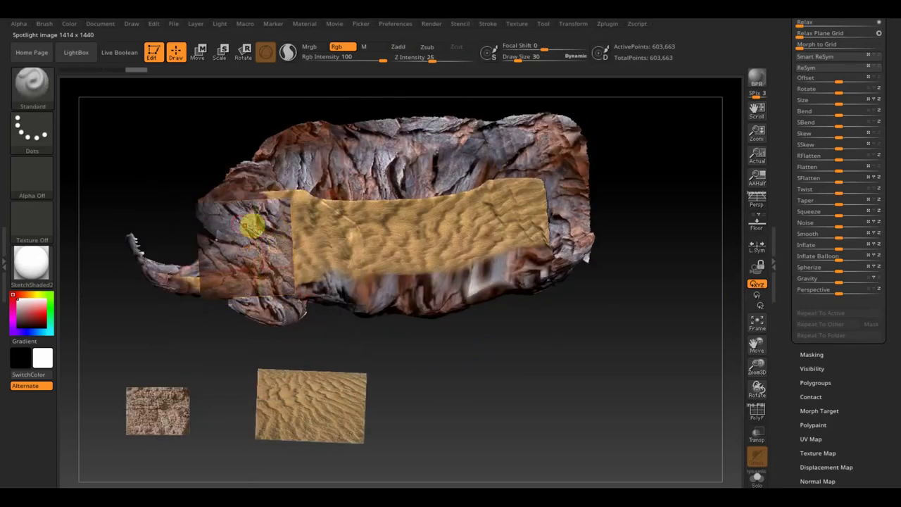
pyautogui.hotkey('shift', 'z')
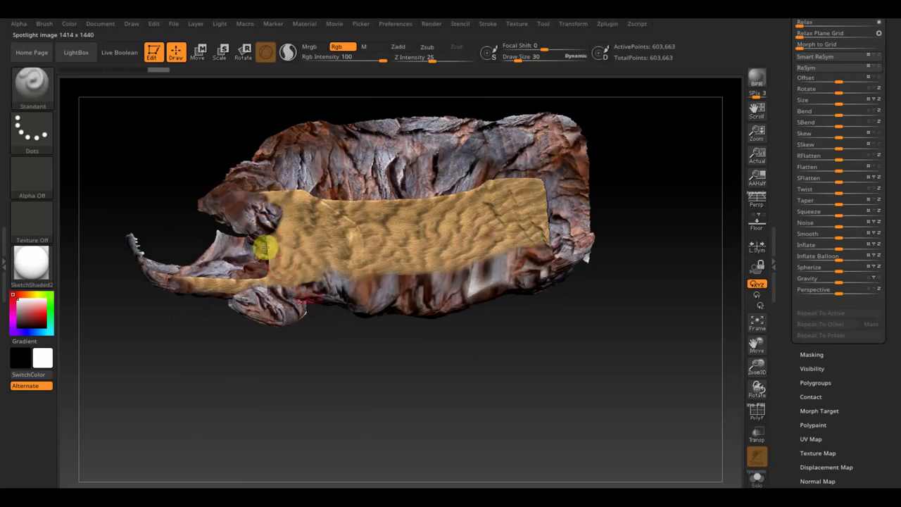
pyautogui.hotkey('shift', 'z')
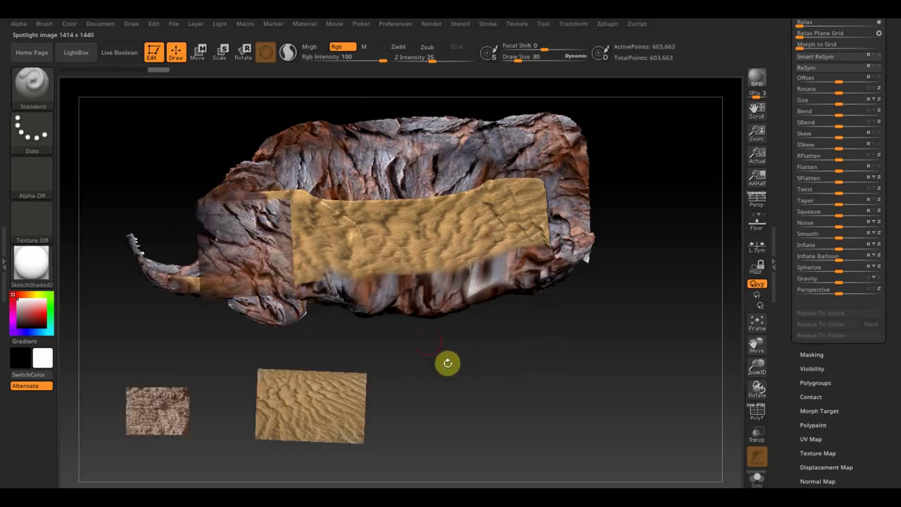
pyautogui.press('z')
# Slide the bark and sand images right across the rock and paint the hollow interior
pyautogui.moveTo(261, 261); pyautogui.dragTo(545, 288)
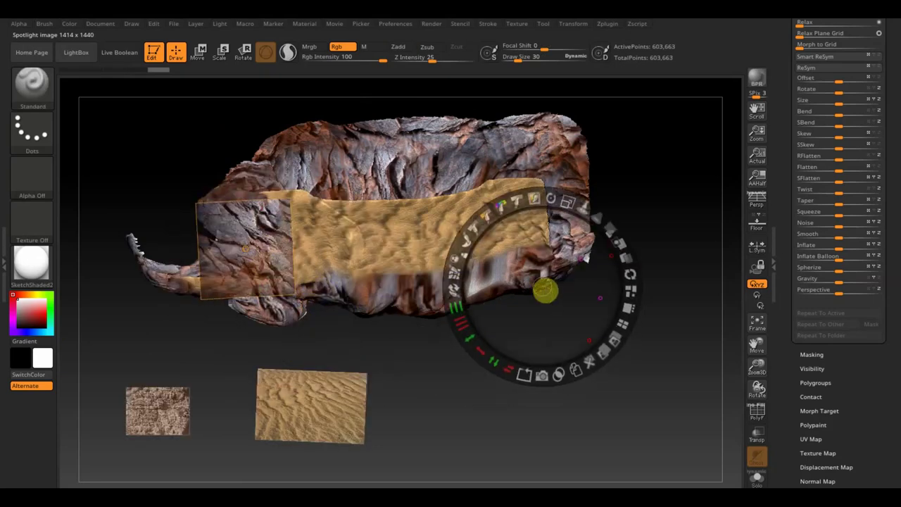
pyautogui.click(255, 246)
pyautogui.moveTo(255, 251); pyautogui.dragTo(381, 279)
pyautogui.click(255, 246)
pyautogui.moveTo(255, 245)
pyautogui.mouseDown()
pyautogui.moveTo(296, 217)
pyautogui.moveTo(477, 275)
pyautogui.moveTo(583, 268)
pyautogui.mouseUp()
pyautogui.press('z')
pyautogui.hotkey('shift', 'z')
pyautogui.hotkey('shift', 'z')
pyautogui.moveTo(591, 282); pyautogui.dragTo(636, 282)
pyautogui.press('z')
pyautogui.hotkey('shift', 'z')
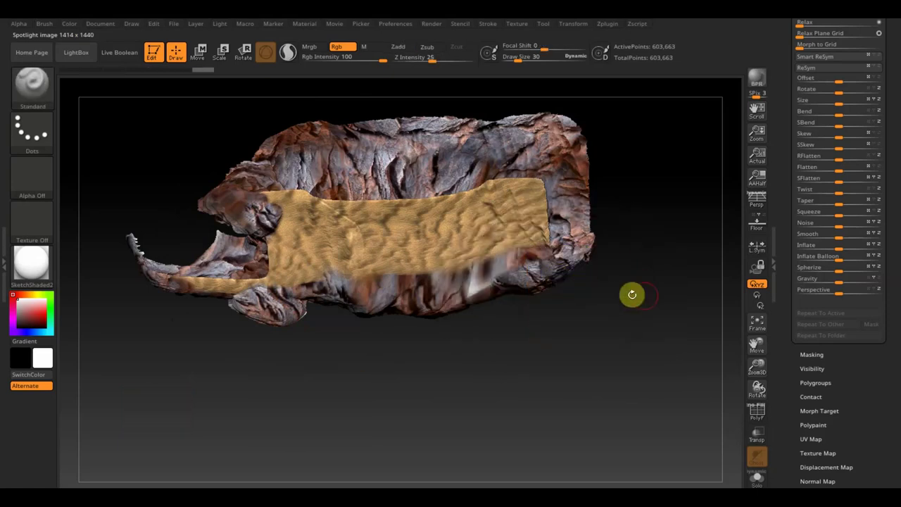
pyautogui.moveTo(632, 295)
pyautogui.mouseDown()
pyautogui.moveTo(637, 432)
pyautogui.moveTo(621, 401)
pyautogui.moveTo(621, 378)
pyautogui.moveTo(626, 384)
pyautogui.mouseUp()
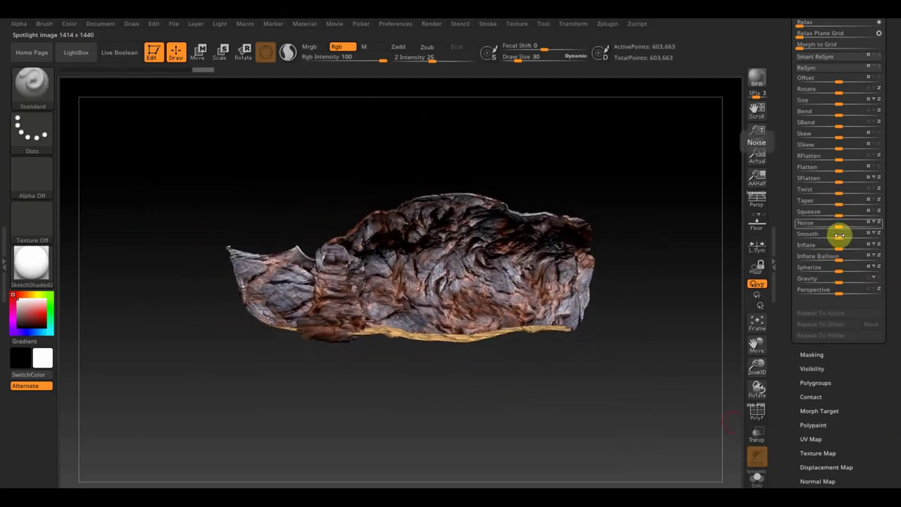
# Inflate the rock mesh slightly with the Deformation Inflate slider and check the result
pyautogui.moveTo(839, 247); pyautogui.dragTo(841, 247)
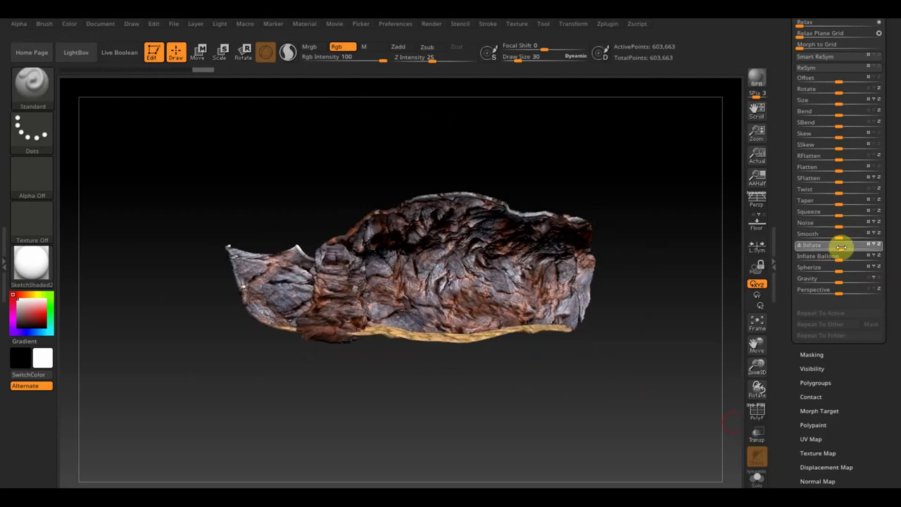
pyautogui.moveTo(841, 247); pyautogui.dragTo(835, 249)
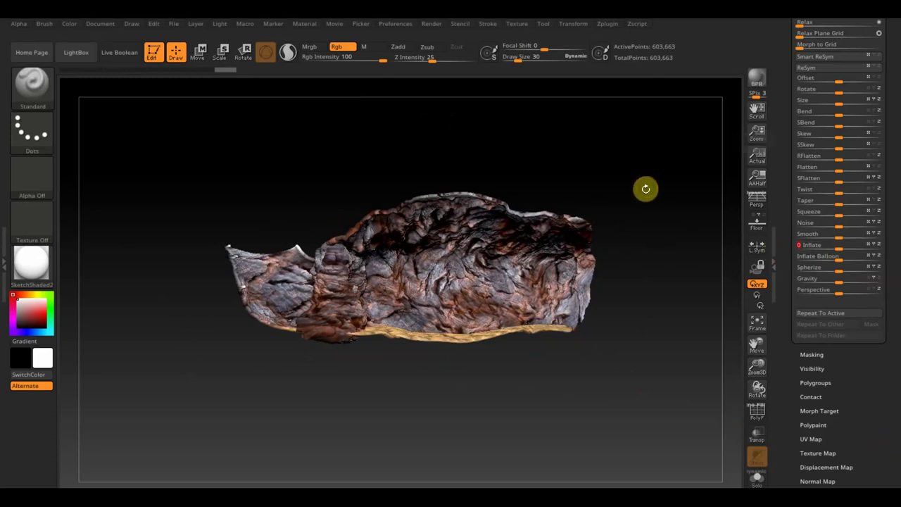
pyautogui.moveTo(730, 279)
pyautogui.mouseDown()
pyautogui.moveTo(643, 306)
pyautogui.moveTo(634, 322)
pyautogui.moveTo(648, 405)
pyautogui.moveTo(654, 344)
pyautogui.moveTo(660, 363)
pyautogui.moveTo(649, 373)
pyautogui.mouseUp()
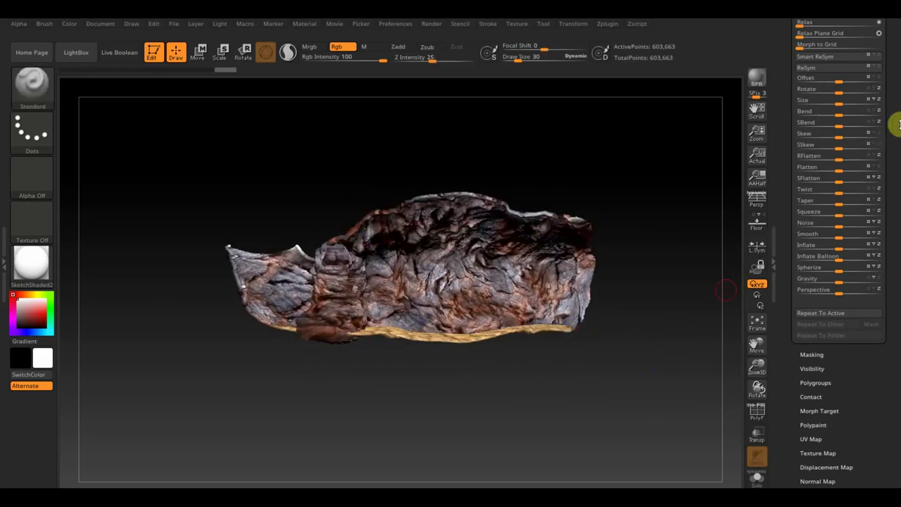
pyautogui.scroll(3, 891, 154)
pyautogui.scroll(2, 888, 183)
pyautogui.scroll(5, 886, 165)
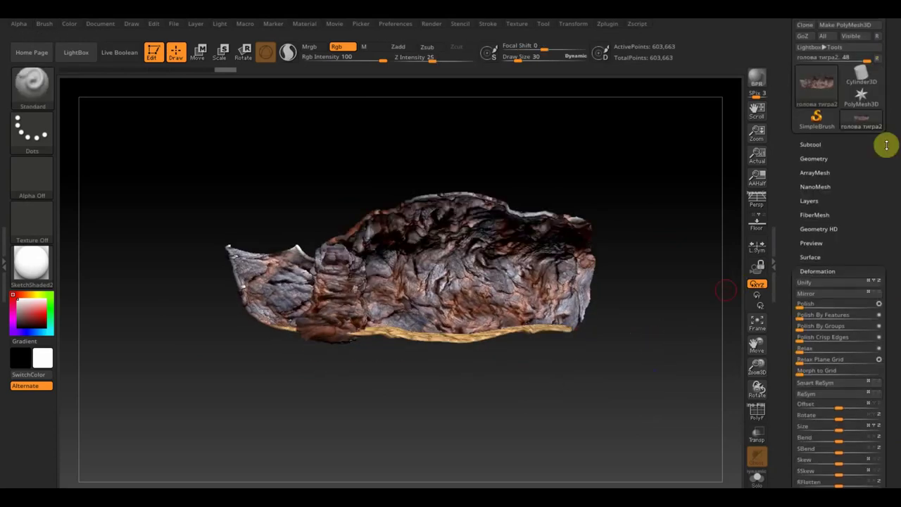
# DynaMesh the rock evenly at resolution 648
pyautogui.click(816, 160)
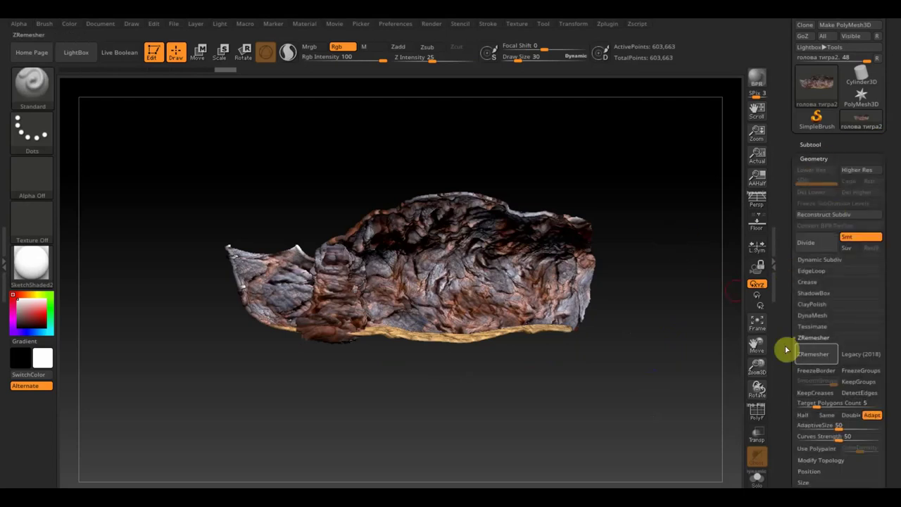
pyautogui.click(812, 316)
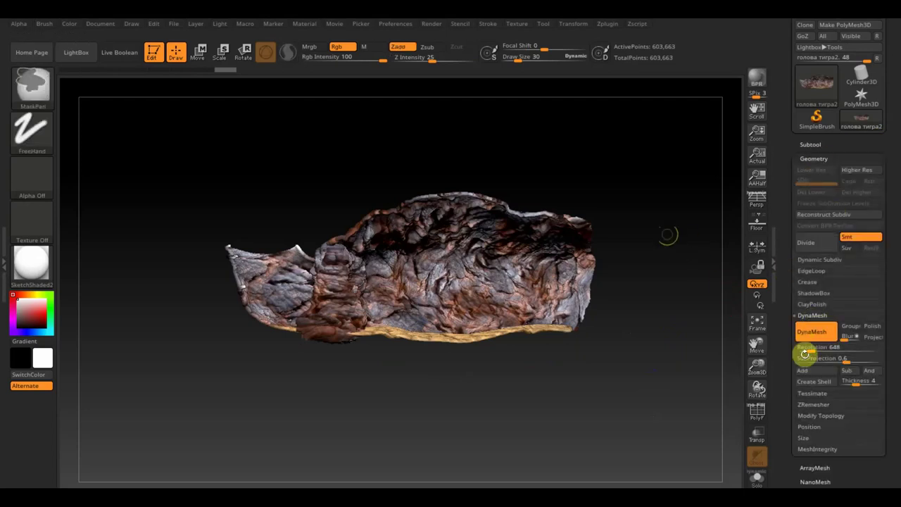
pyautogui.keyDown('ctrl'); pyautogui.moveTo(673, 189); pyautogui.dragTo(688, 299); pyautogui.keyUp('ctrl')
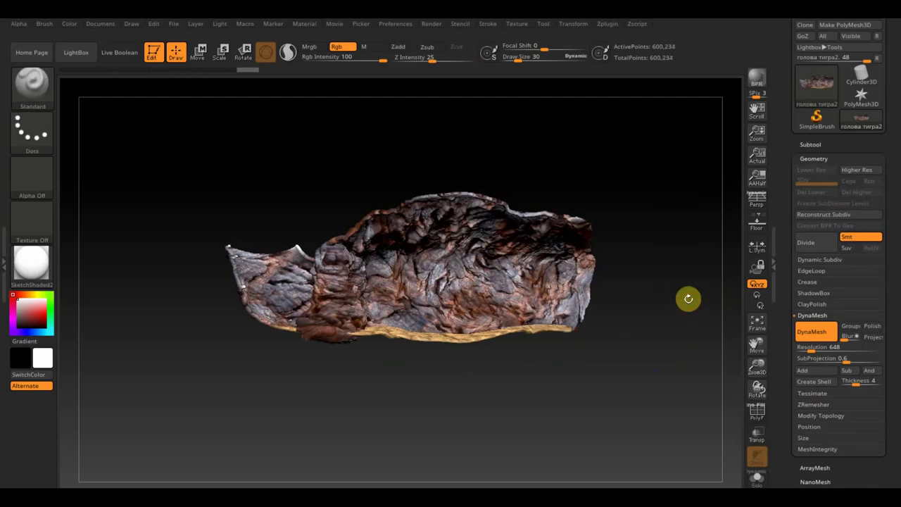
pyautogui.click(734, 261)
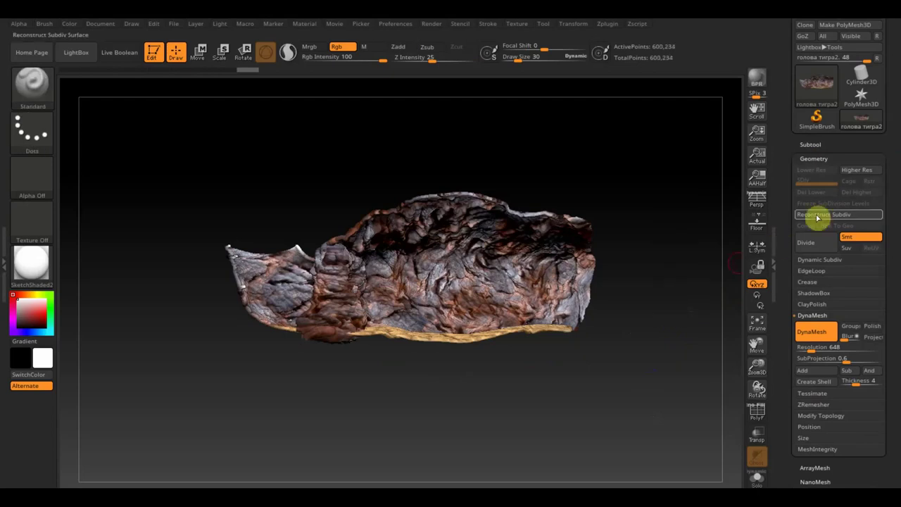
# Duplicate the rock as голова тигра3 and reselect голова тигра2
pyautogui.click(813, 145)
pyautogui.click(853, 414)
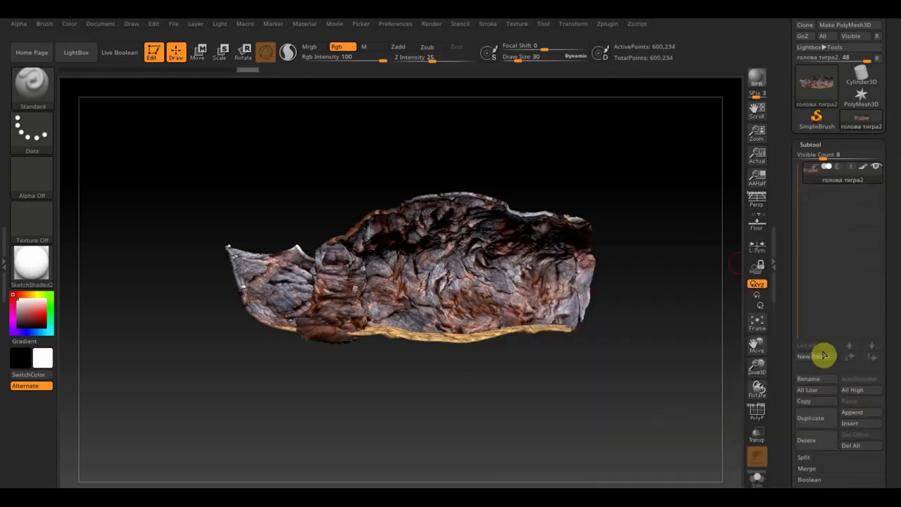
pyautogui.click(810, 417)
pyautogui.click(818, 181)
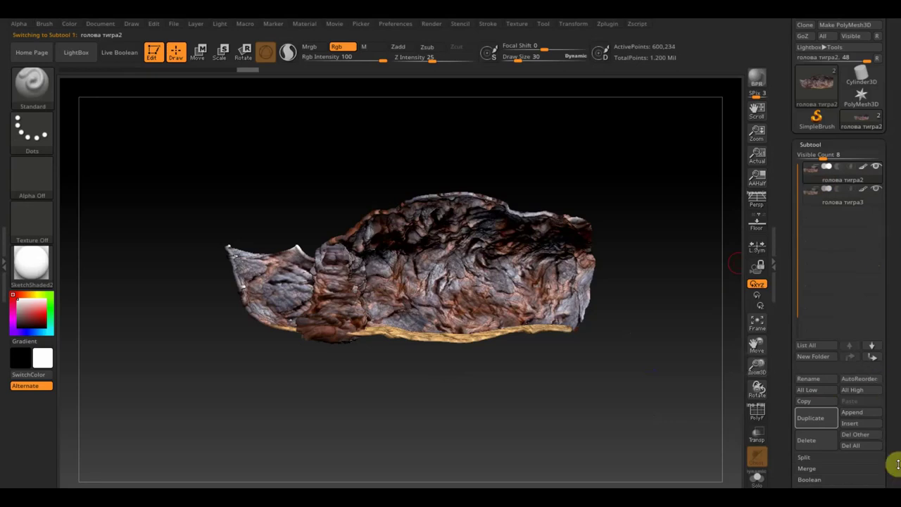
pyautogui.scroll(-3, 892, 401)
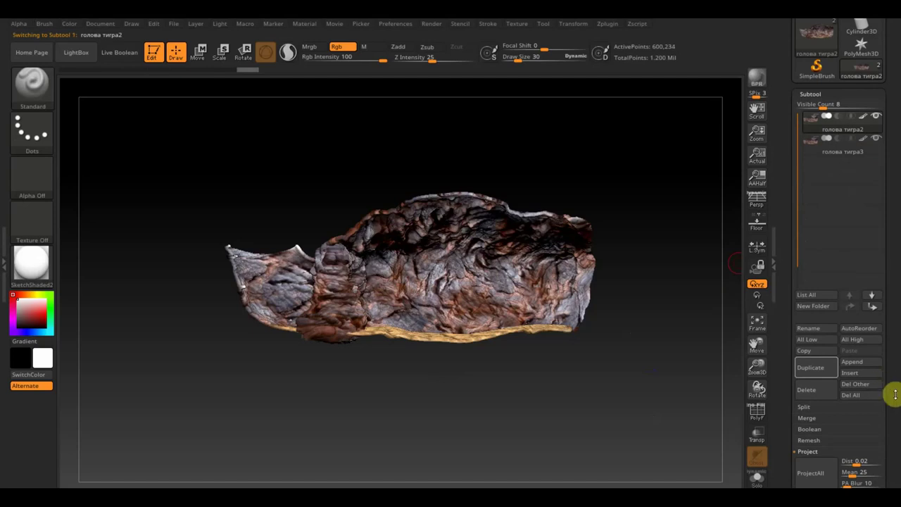
# ZRemesh the rock in Legacy (2018) mode with target 0.45607, down to 3,375 points
pyautogui.moveTo(896, 394); pyautogui.dragTo(897, 334)
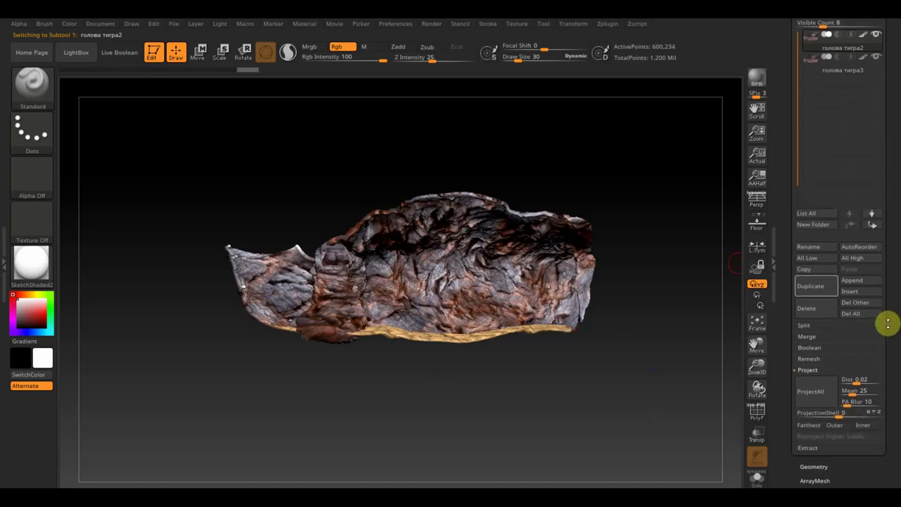
pyautogui.click(817, 466)
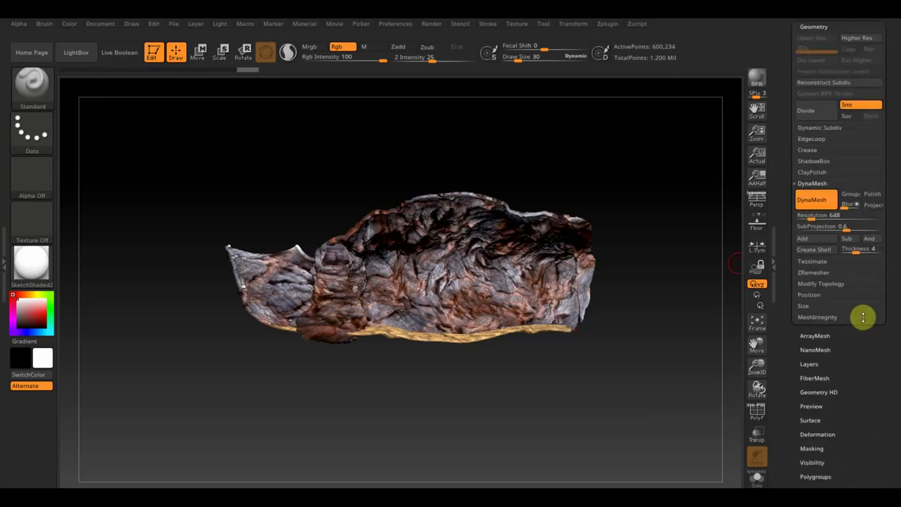
pyautogui.click(817, 273)
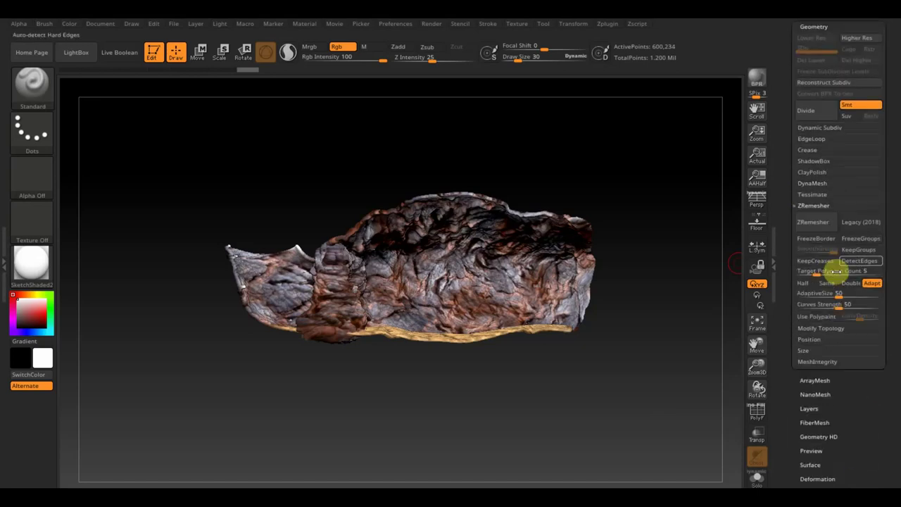
pyautogui.click(866, 228)
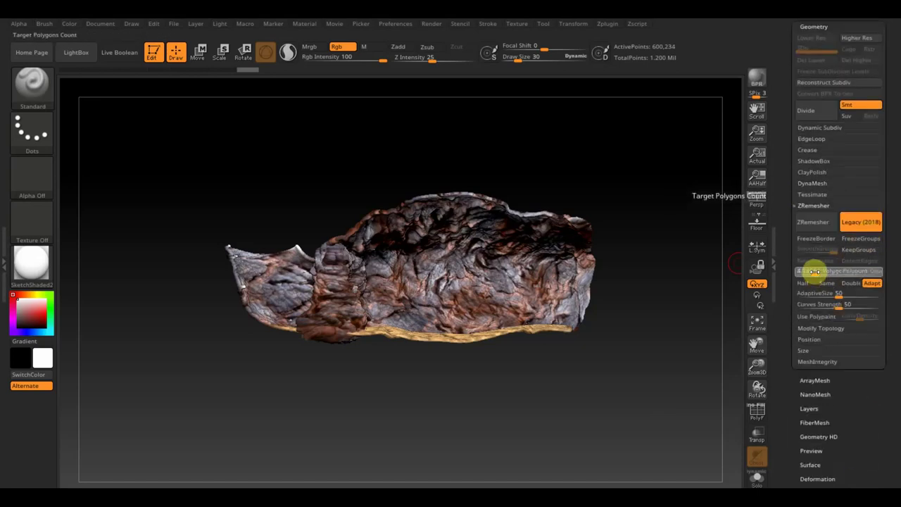
pyautogui.press('Return')
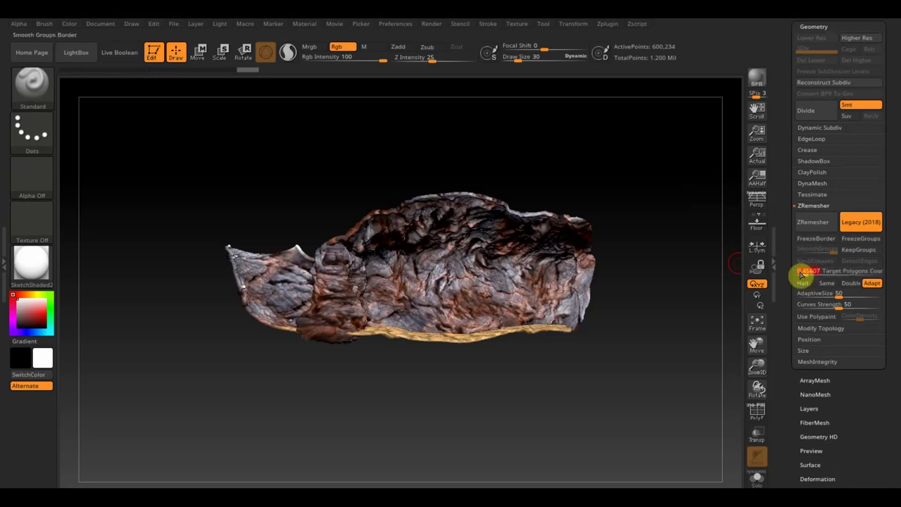
pyautogui.click(822, 231)
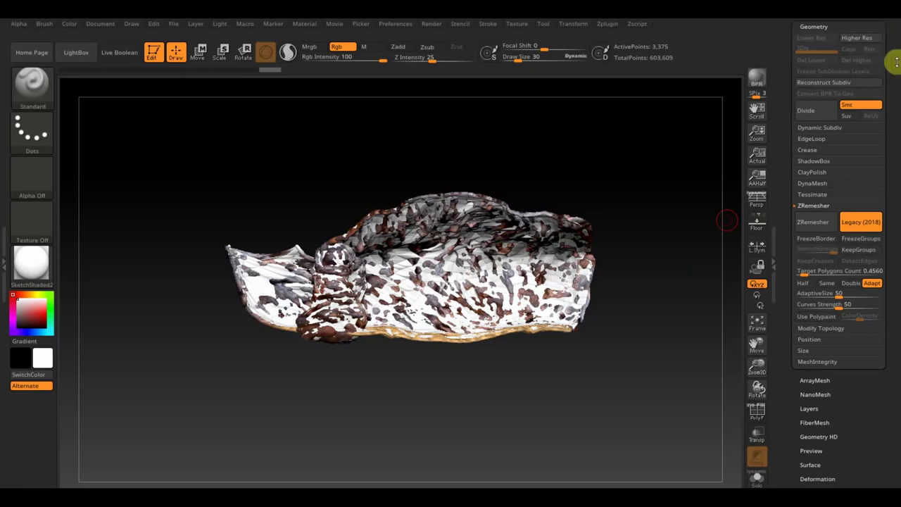
# Hide the textured scan to inspect the white low-poly mesh, then show it again
pyautogui.moveTo(897, 62); pyautogui.dragTo(880, 145)
pyautogui.click(815, 180)
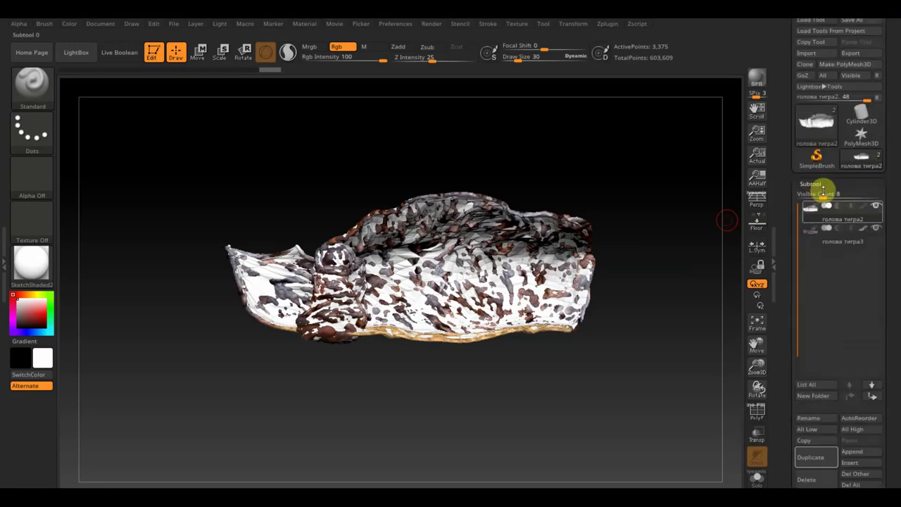
pyautogui.click(873, 229)
pyautogui.moveTo(621, 274)
pyautogui.mouseDown()
pyautogui.moveTo(623, 347)
pyautogui.moveTo(595, 344)
pyautogui.moveTo(645, 286)
pyautogui.moveTo(636, 241)
pyautogui.moveTo(608, 266)
pyautogui.moveTo(624, 202)
pyautogui.moveTo(640, 464)
pyautogui.moveTo(626, 422)
pyautogui.moveTo(640, 369)
pyautogui.mouseUp()
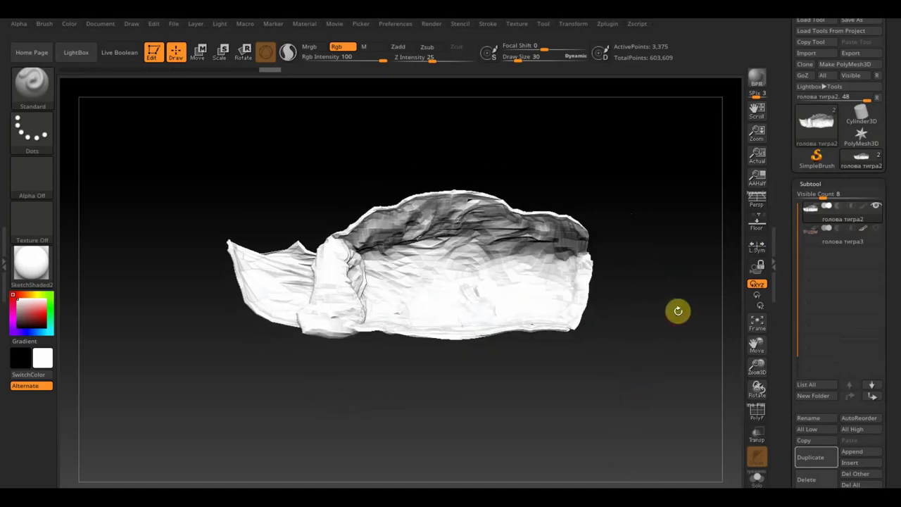
pyautogui.click(876, 229)
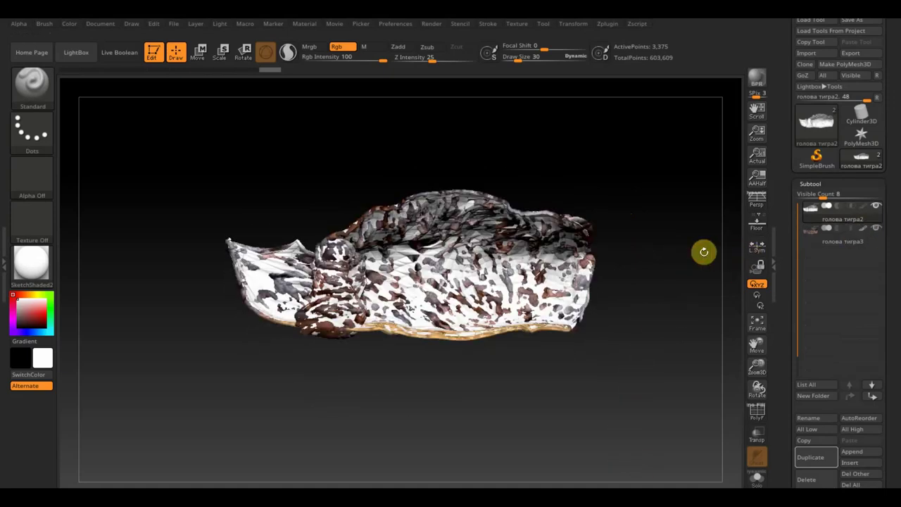
# Subdivide the rock mesh three times to 865,786 active points
pyautogui.press('ctrl')
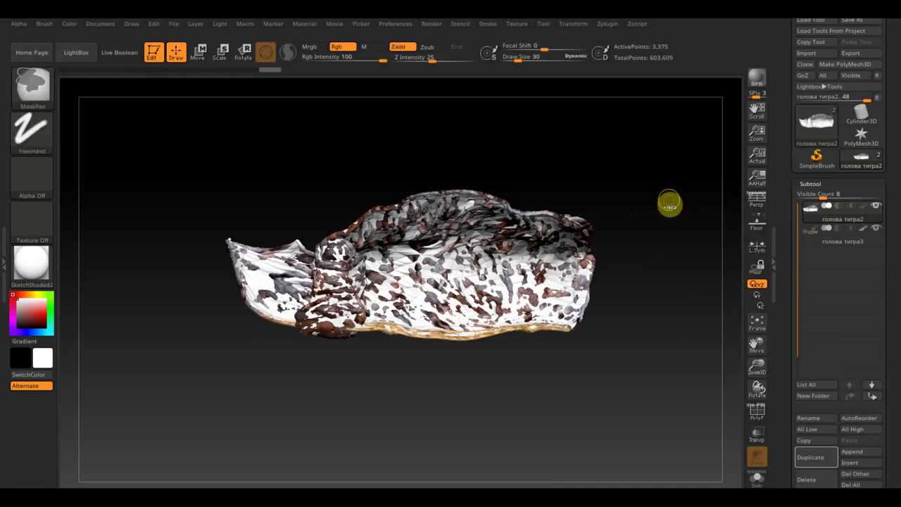
pyautogui.press('ctrl')
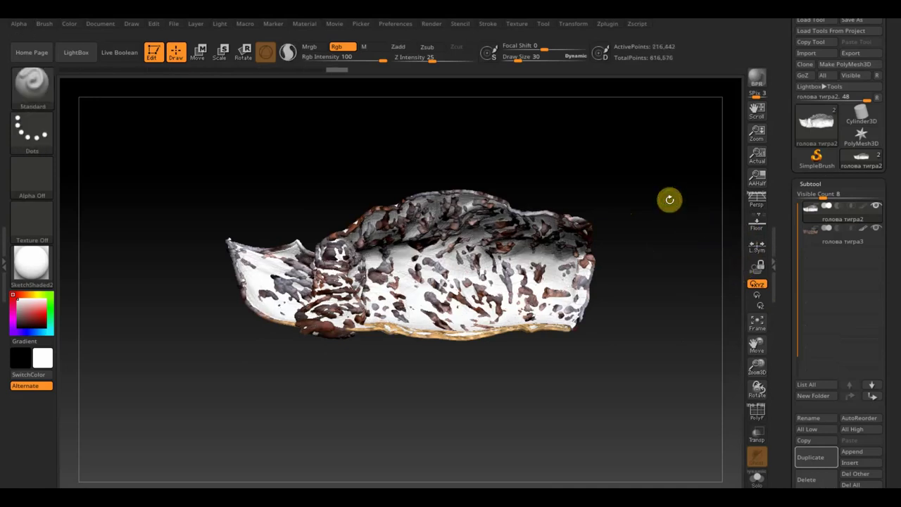
pyautogui.press('ctrl')
pyautogui.press('ctrl')
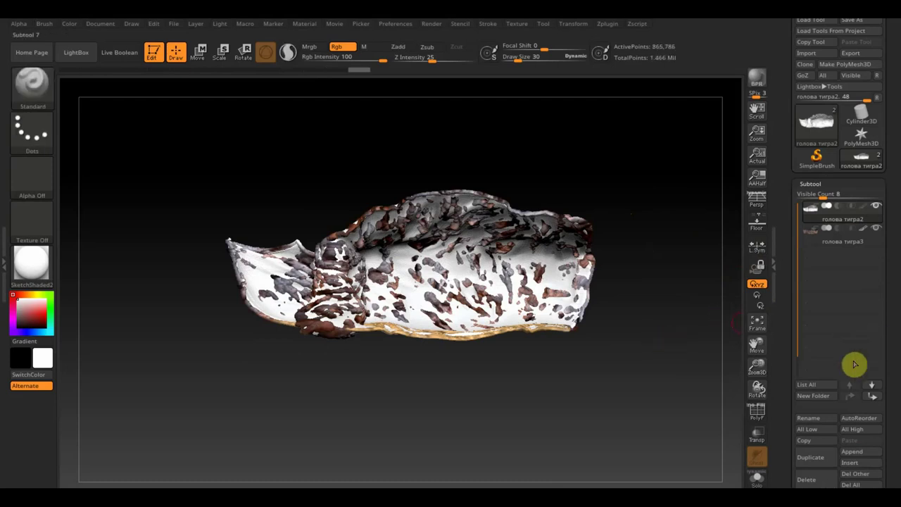
pyautogui.scroll(-3, 899, 381)
# Project the scan's detail and PolyPaint onto the subdivided голова тигра2 mesh, confirming the projection
pyautogui.click(823, 458)
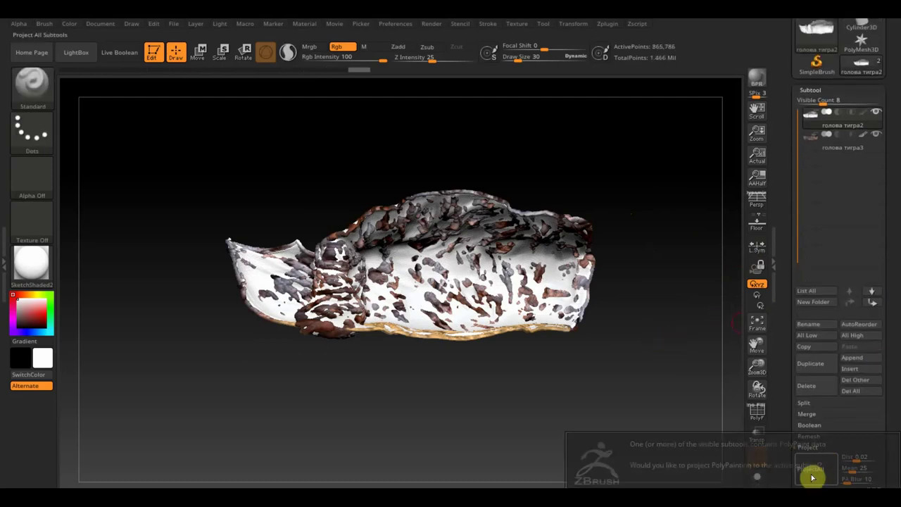
pyautogui.click(668, 486)
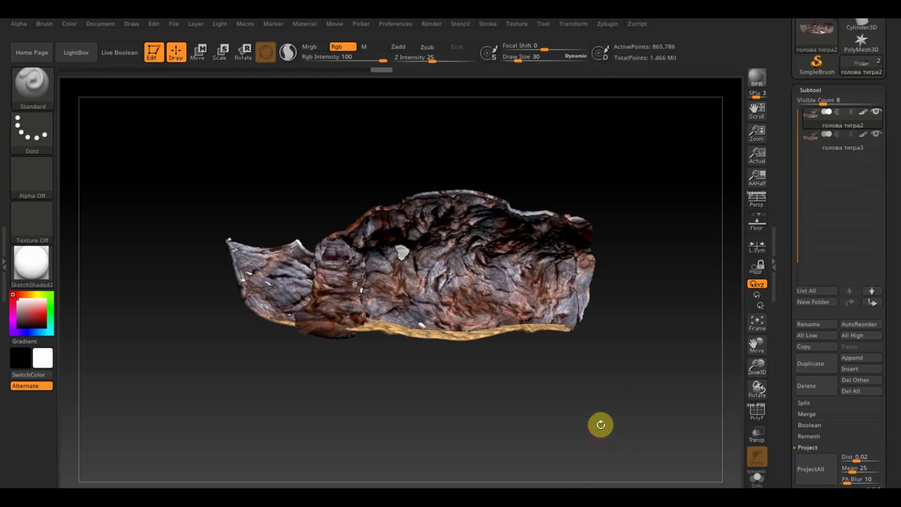
# Hide the original scan subtool and place the rock texture over the cave wall for painting
pyautogui.click(876, 133)
pyautogui.moveTo(734, 207); pyautogui.dragTo(694, 211)
pyautogui.press('shift')
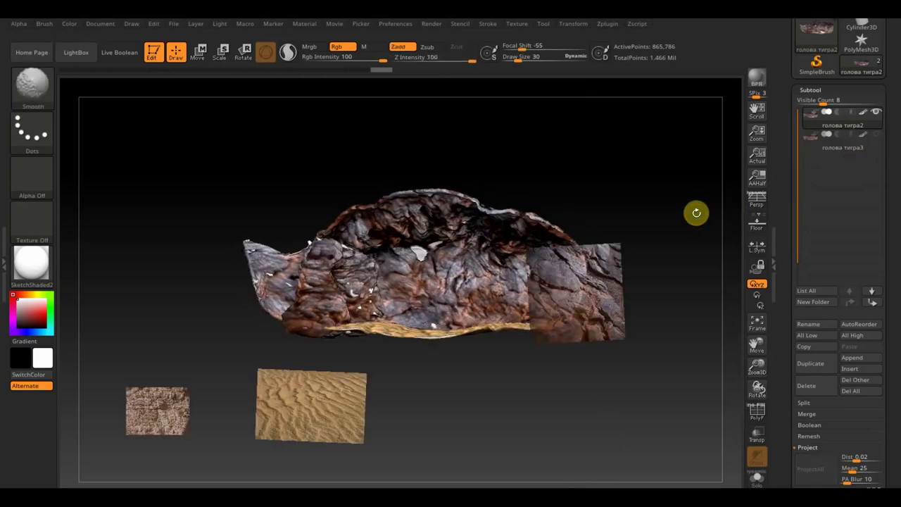
pyautogui.hotkey('shift', 'z')
pyautogui.moveTo(617, 272); pyautogui.dragTo(492, 247)
pyautogui.press('z')
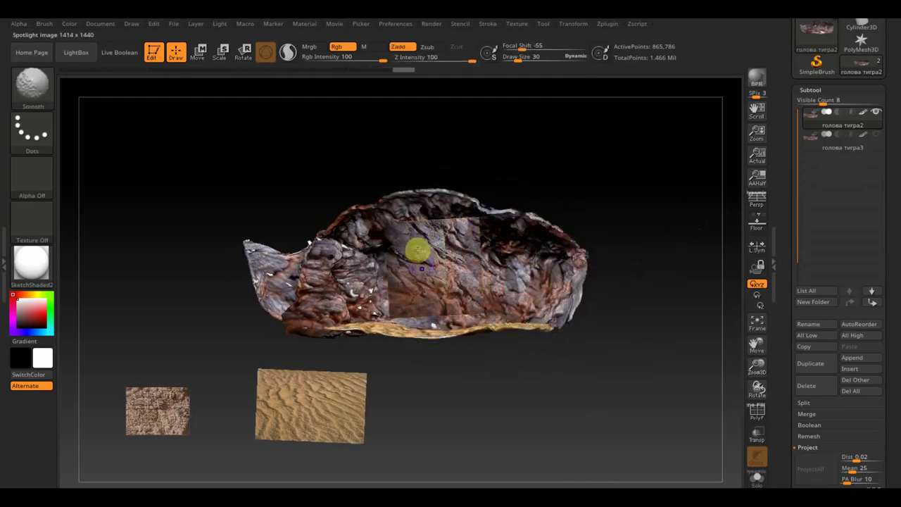
# Rotate, enlarge and paint the rock texture onto the cave's back wall
pyautogui.hotkey('shift', 'z')
pyautogui.moveTo(565, 253)
pyautogui.mouseDown()
pyautogui.moveTo(599, 220)
pyautogui.moveTo(617, 241)
pyautogui.mouseUp()
pyautogui.hotkey('shift', 'z')
pyautogui.press('z')
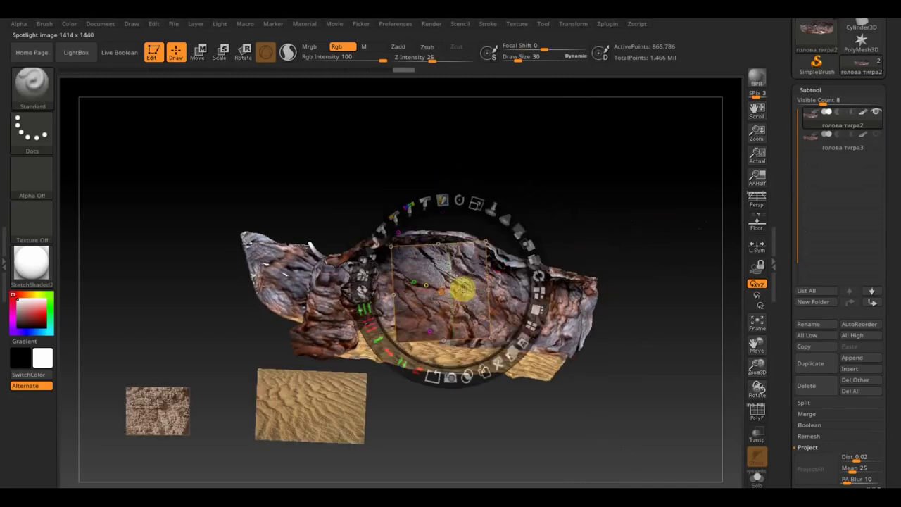
pyautogui.press('z')
pyautogui.hotkey('shift', 'z')
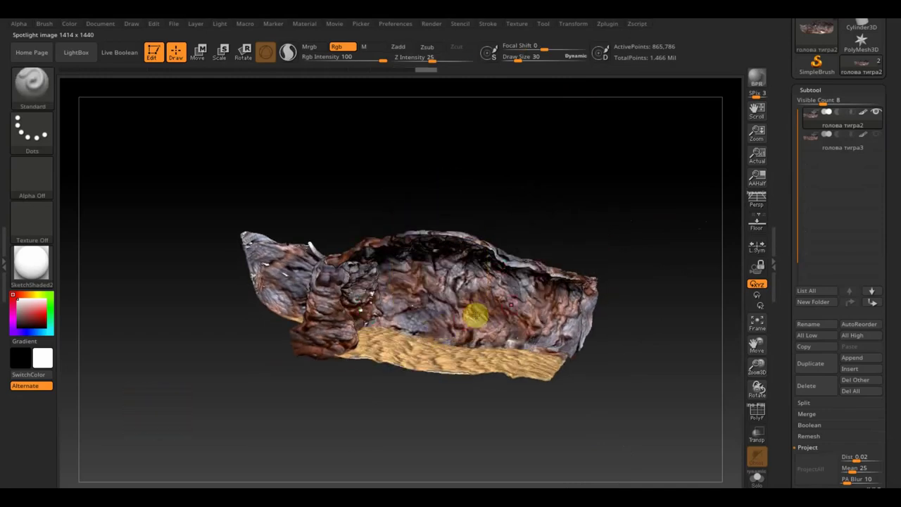
pyautogui.moveTo(596, 230); pyautogui.dragTo(567, 215)
pyautogui.hotkey('shift', 'z')
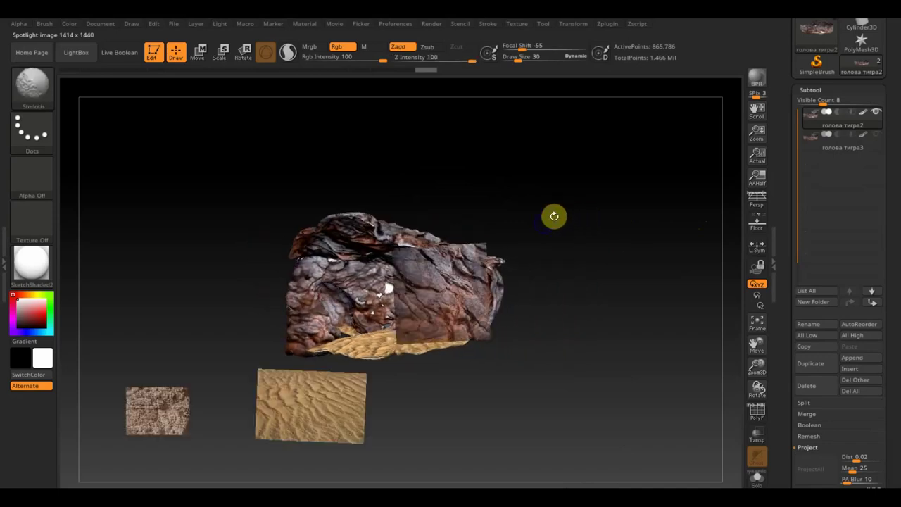
pyautogui.press('z')
pyautogui.moveTo(483, 288)
pyautogui.mouseDown()
pyautogui.moveTo(457, 278)
pyautogui.moveTo(446, 260)
pyautogui.mouseUp()
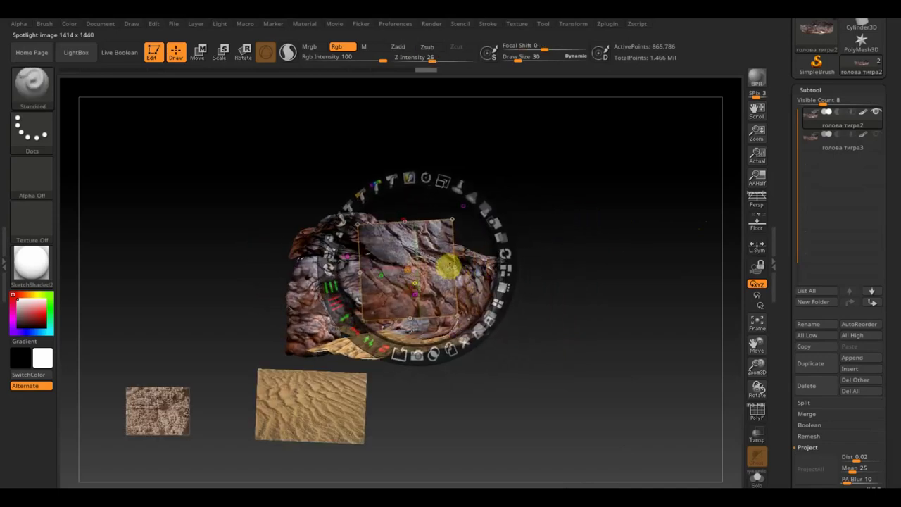
pyautogui.moveTo(428, 186)
pyautogui.mouseDown()
pyautogui.moveTo(406, 176)
pyautogui.moveTo(439, 185)
pyautogui.moveTo(401, 178)
pyautogui.moveTo(447, 237)
pyautogui.moveTo(433, 265)
pyautogui.mouseUp()
pyautogui.press('z')
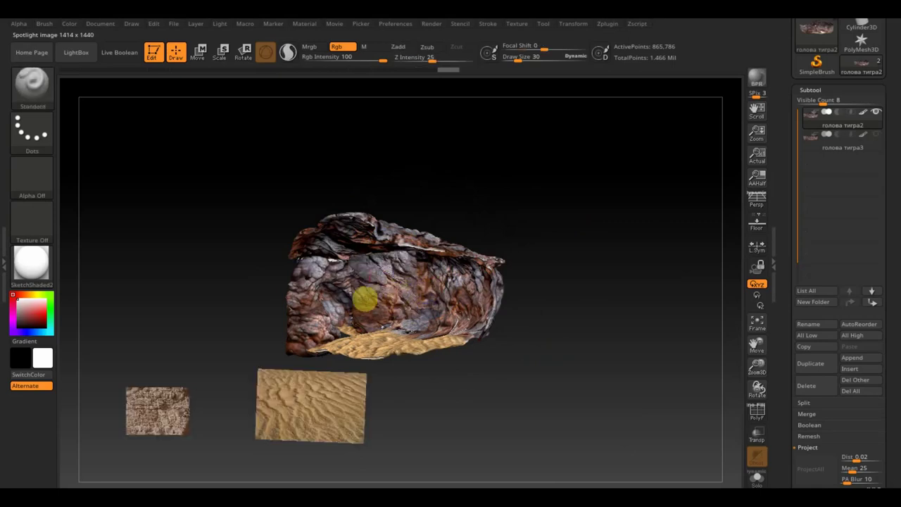
# Show the sand floor and paint the rock texture further along the wall
pyautogui.hotkey('shift', 'z')
pyautogui.moveTo(514, 217)
pyautogui.mouseDown()
pyautogui.moveTo(515, 236)
pyautogui.moveTo(580, 219)
pyautogui.moveTo(588, 262)
pyautogui.mouseUp()
pyautogui.hotkey('shift', 'z')
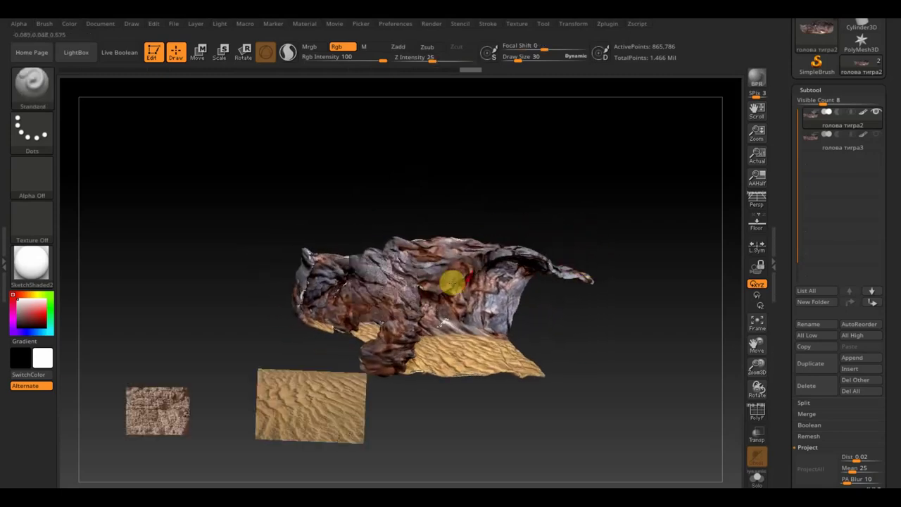
pyautogui.hotkey('shift', 'z')
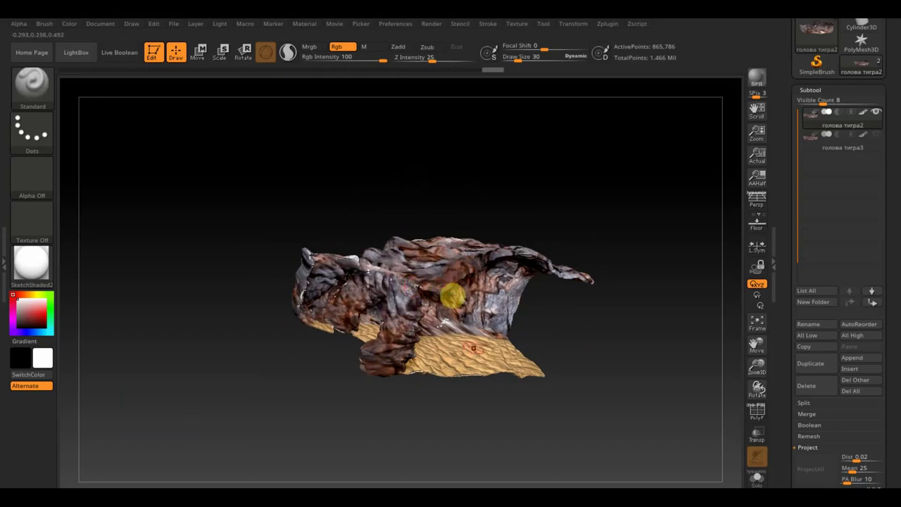
pyautogui.moveTo(493, 413); pyautogui.dragTo(458, 432)
pyautogui.hotkey('shift', 'z')
pyautogui.hotkey('shift', 'z')
pyautogui.moveTo(439, 258)
pyautogui.mouseDown()
pyautogui.moveTo(547, 285)
pyautogui.moveTo(568, 273)
pyautogui.mouseUp()
pyautogui.press('z')
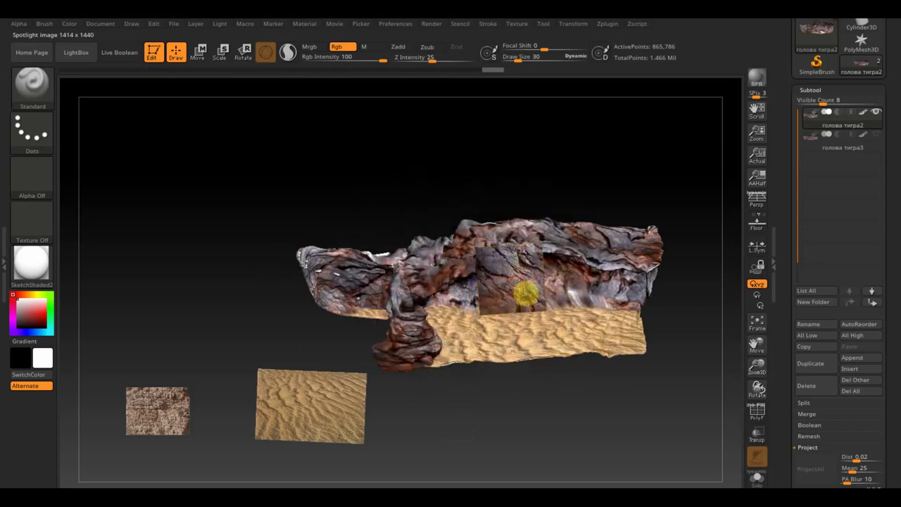
pyautogui.press('z')
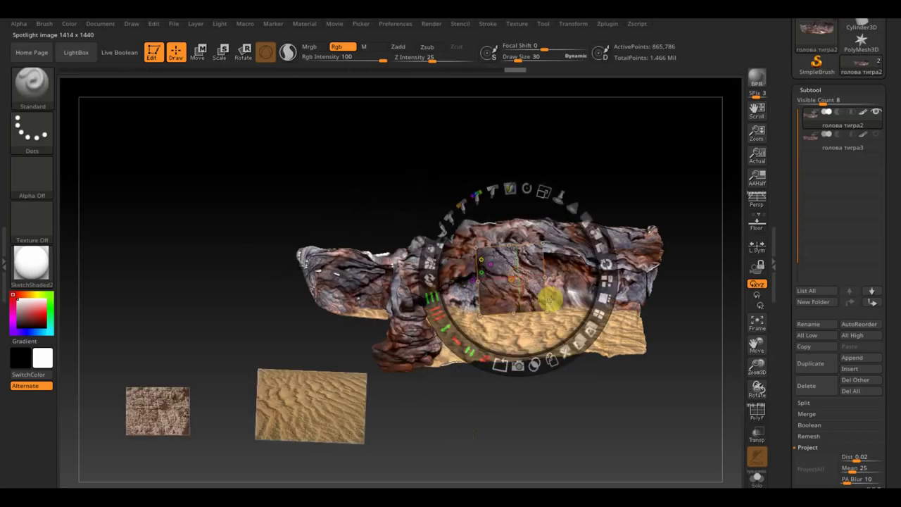
pyautogui.moveTo(575, 288); pyautogui.dragTo(629, 281)
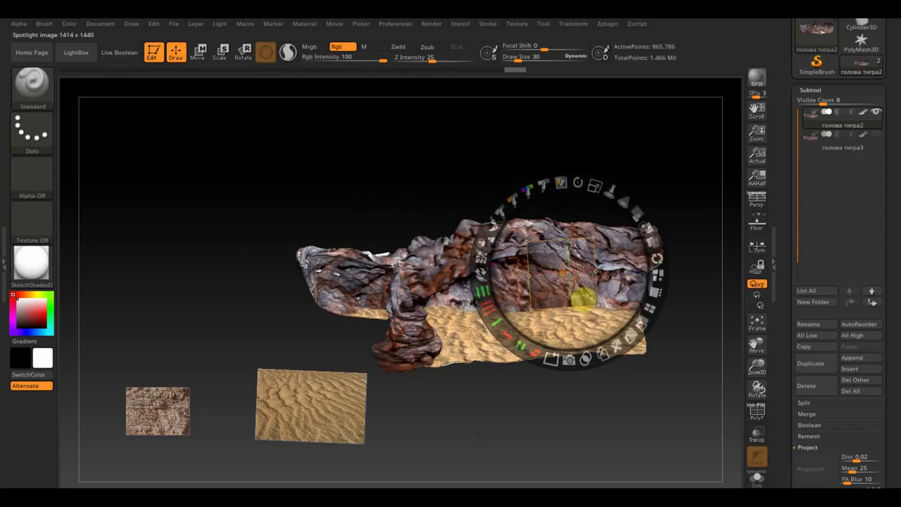
pyautogui.press('z')
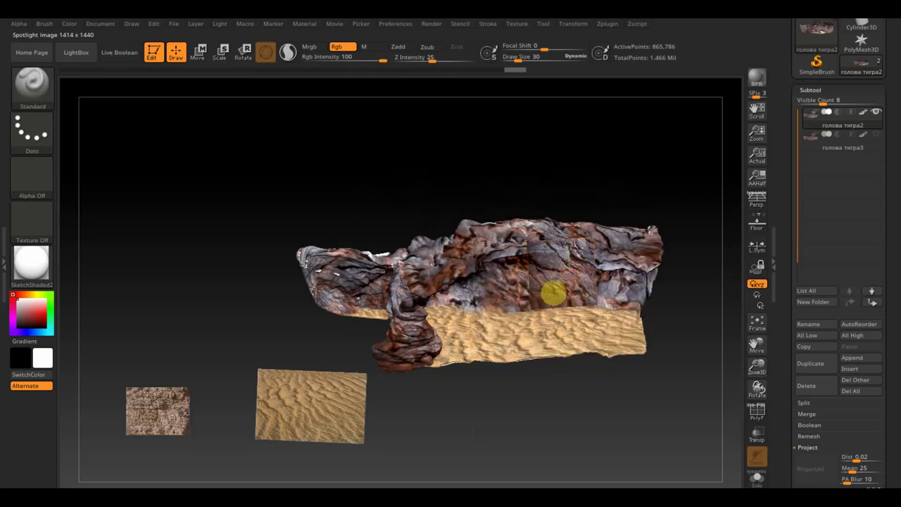
# Paint the rock texture onto the model's front end
pyautogui.hotkey('shift', 'z')
pyautogui.moveTo(678, 321)
pyautogui.mouseDown()
pyautogui.moveTo(667, 382)
pyautogui.moveTo(653, 371)
pyautogui.moveTo(666, 340)
pyautogui.moveTo(664, 360)
pyautogui.mouseUp()
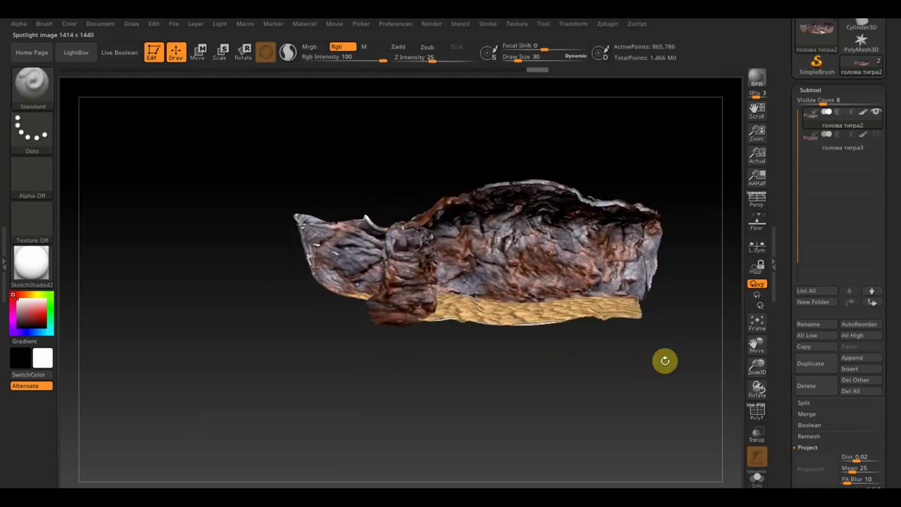
pyautogui.hotkey('shift', 'z')
pyautogui.press('z')
pyautogui.moveTo(629, 332)
pyautogui.mouseDown()
pyautogui.moveTo(583, 297)
pyautogui.moveTo(406, 282)
pyautogui.moveTo(392, 257)
pyautogui.mouseUp()
pyautogui.press('z')
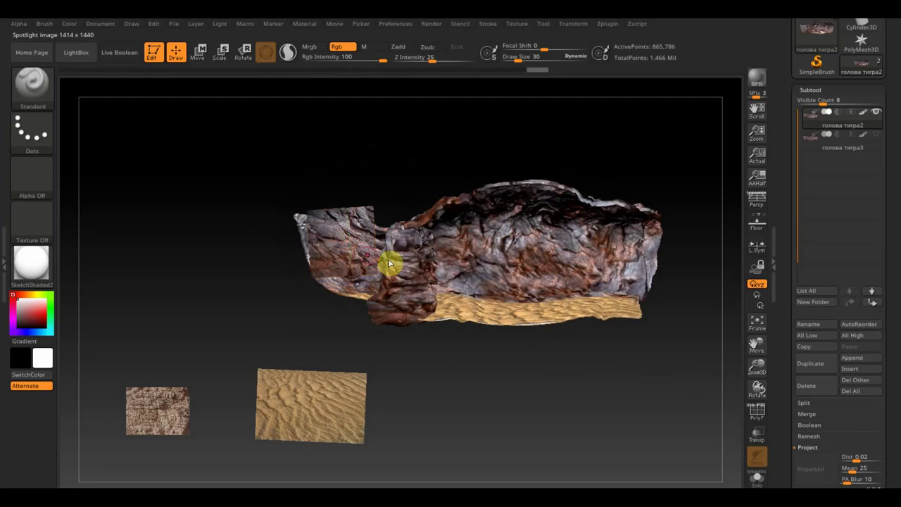
pyautogui.hotkey('shift', 'z')
pyautogui.moveTo(507, 366)
pyautogui.mouseDown()
pyautogui.moveTo(537, 396)
pyautogui.moveTo(631, 372)
pyautogui.moveTo(513, 384)
pyautogui.moveTo(515, 396)
pyautogui.moveTo(521, 378)
pyautogui.moveTo(629, 364)
pyautogui.moveTo(609, 360)
pyautogui.mouseUp()
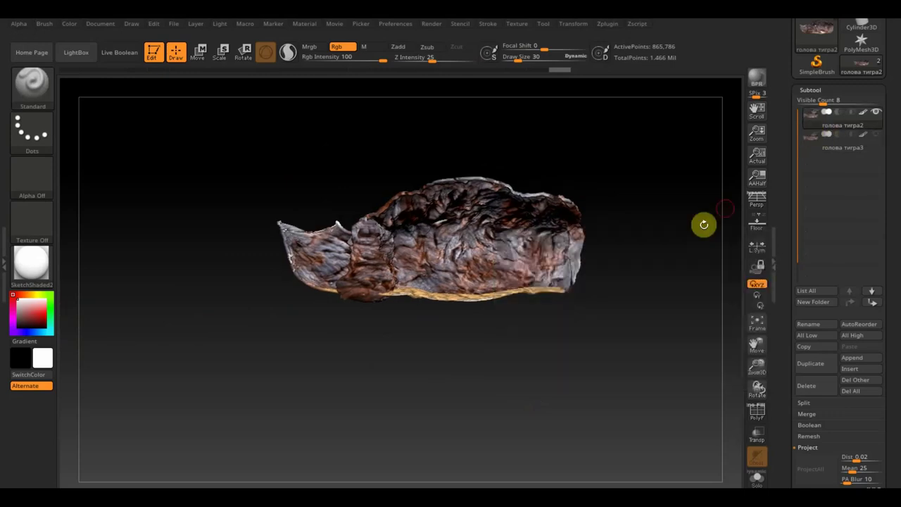
pyautogui.moveTo(629, 263)
pyautogui.mouseDown()
pyautogui.moveTo(591, 294)
pyautogui.moveTo(587, 235)
pyautogui.moveTo(488, 265)
pyautogui.moveTo(497, 270)
pyautogui.mouseUp()
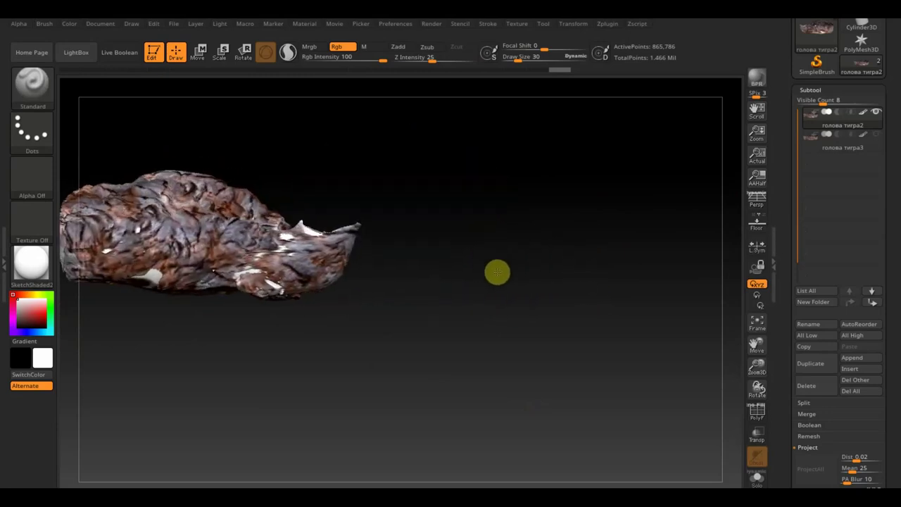
# Paint the rock texture onto the left end and tail of the mesh
pyautogui.hotkey('shift', 'z')
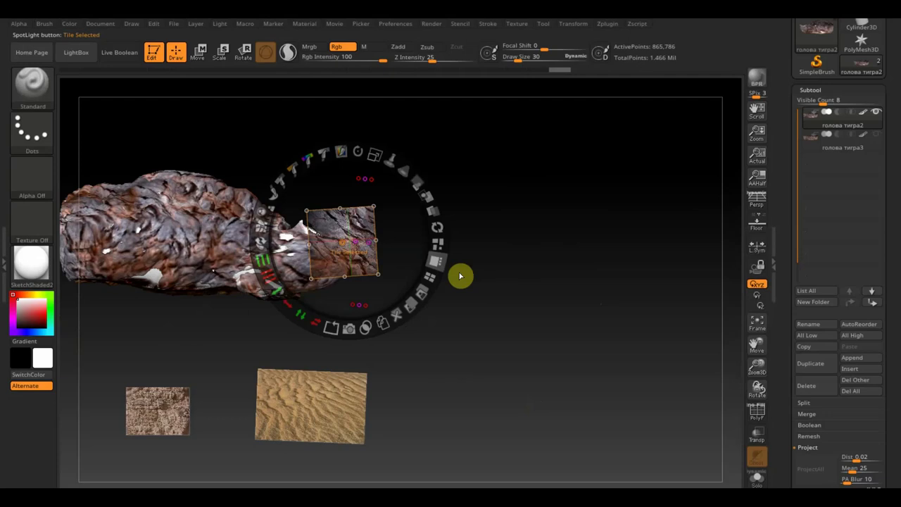
pyautogui.press('z')
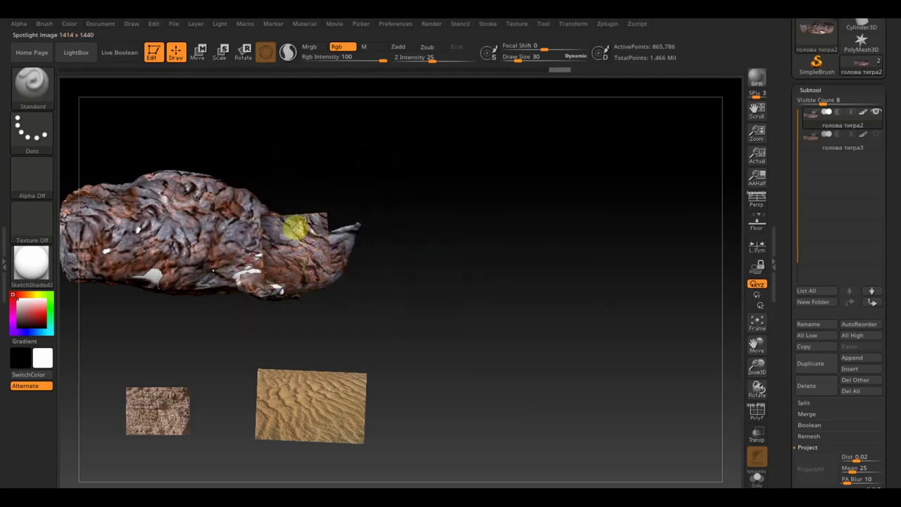
pyautogui.hotkey('shift', 'z')
pyautogui.hotkey('shift', 'z')
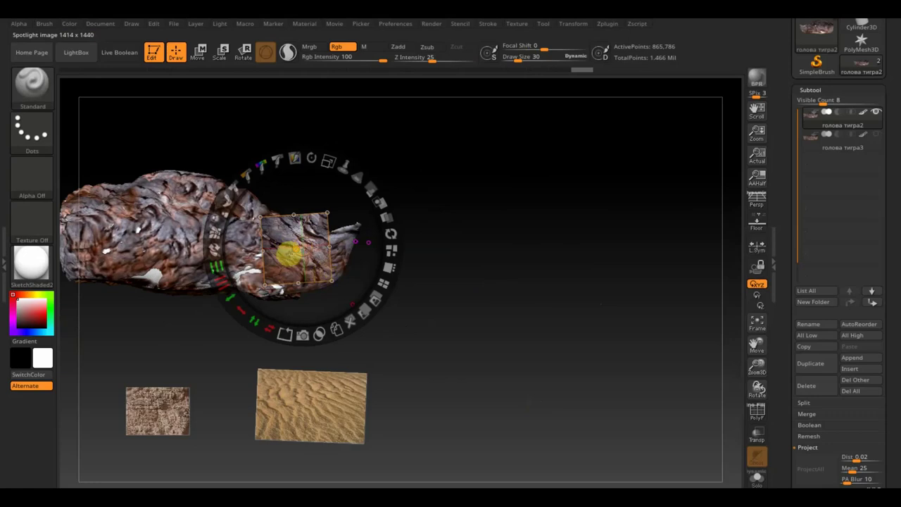
pyautogui.press('z')
pyautogui.hotkey('shift', 'z')
pyautogui.hotkey('shift', 'z')
pyautogui.moveTo(305, 258); pyautogui.dragTo(290, 271)
pyautogui.press('z')
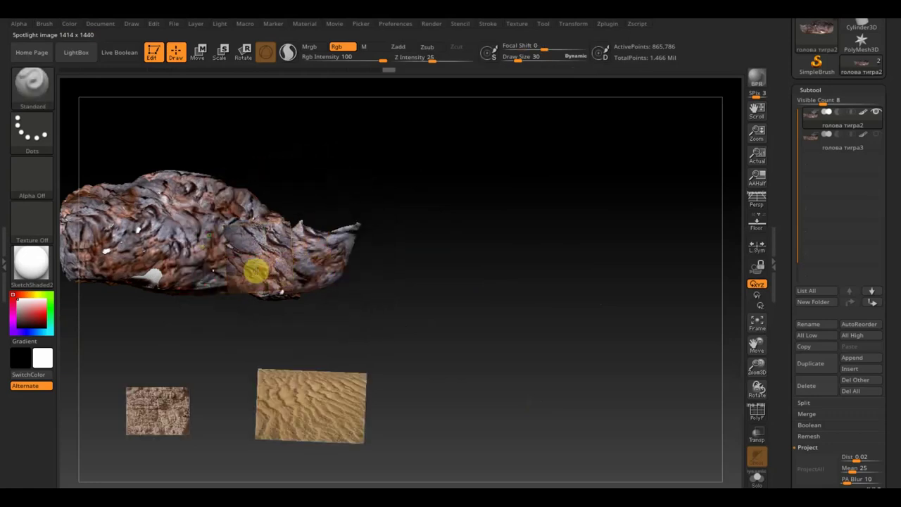
pyautogui.hotkey('shift', 'z')
pyautogui.hotkey('shift', 'z')
pyautogui.press('z')
pyautogui.press('z')
pyautogui.moveTo(304, 258); pyautogui.dragTo(315, 271)
pyautogui.press('z')
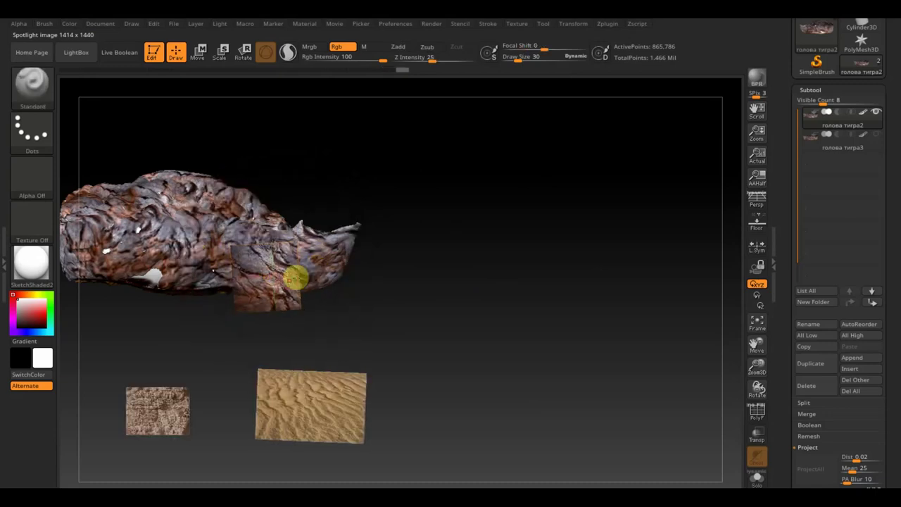
pyautogui.hotkey('shift', 'z')
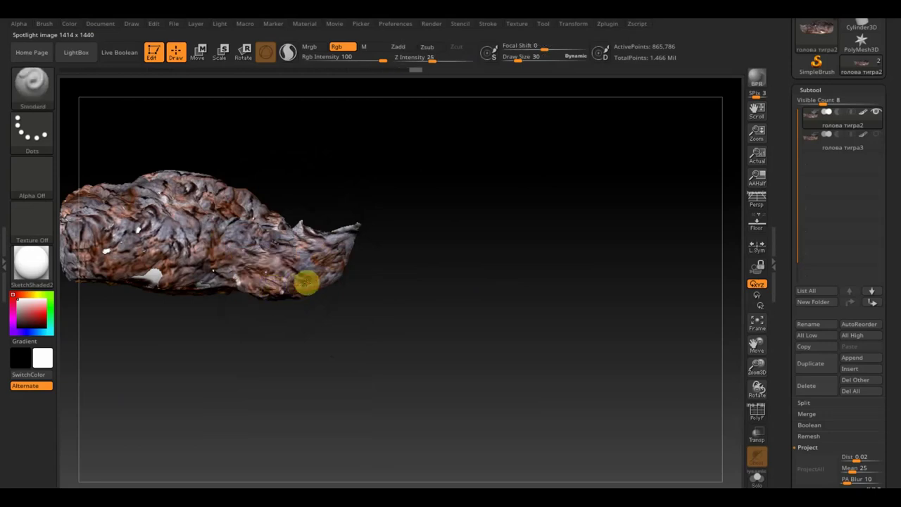
# Reposition the rock photo over the mesh's side and paint it on
pyautogui.hotkey('shift', 'z')
pyautogui.press('z')
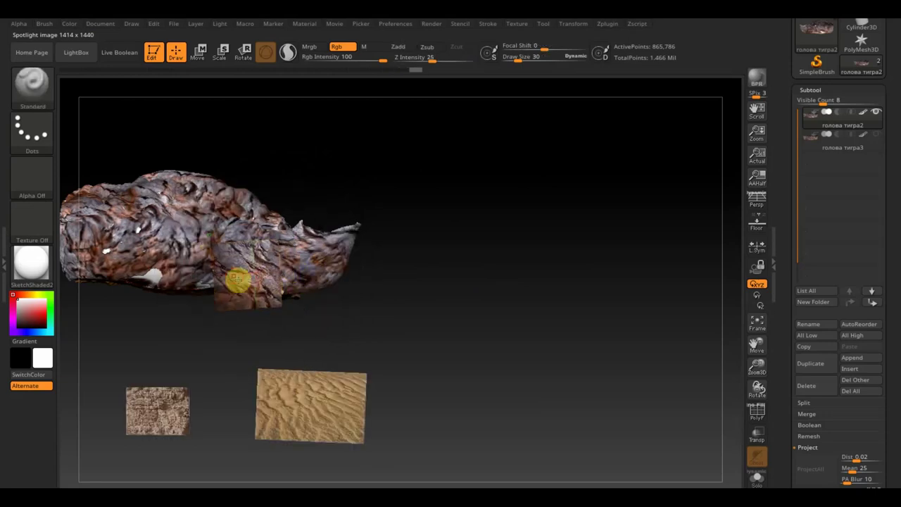
pyautogui.hotkey('shift', 'z')
pyautogui.hotkey('shift', 'z')
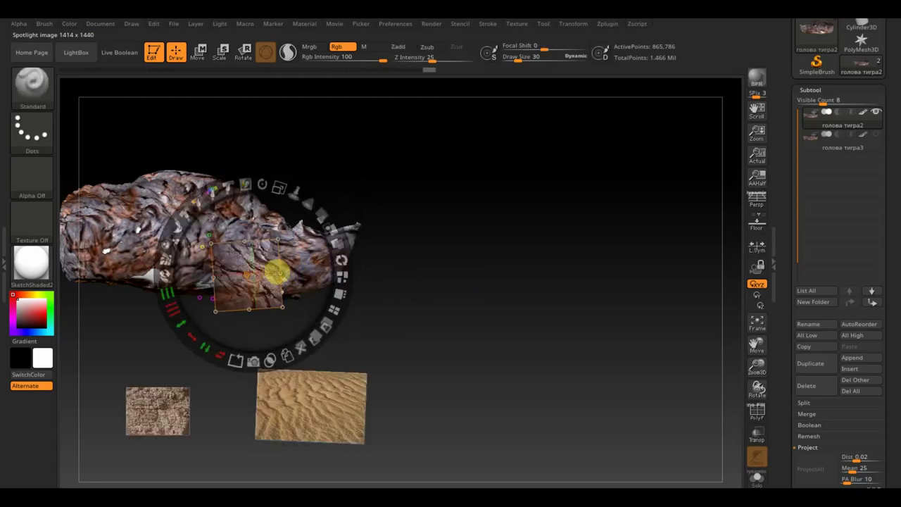
pyautogui.moveTo(300, 274); pyautogui.dragTo(211, 216)
pyautogui.press('z')
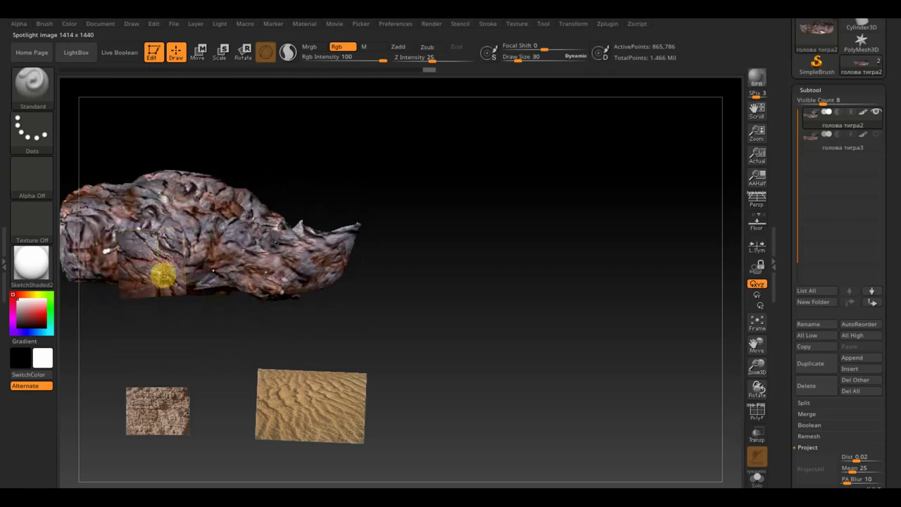
pyautogui.hotkey('shift', 'z')
pyautogui.hotkey('shift', 'z')
pyautogui.press('z')
pyautogui.hotkey('shift', 'z')
pyautogui.hotkey('shift', 'z')
pyautogui.hotkey('shift', 'z')
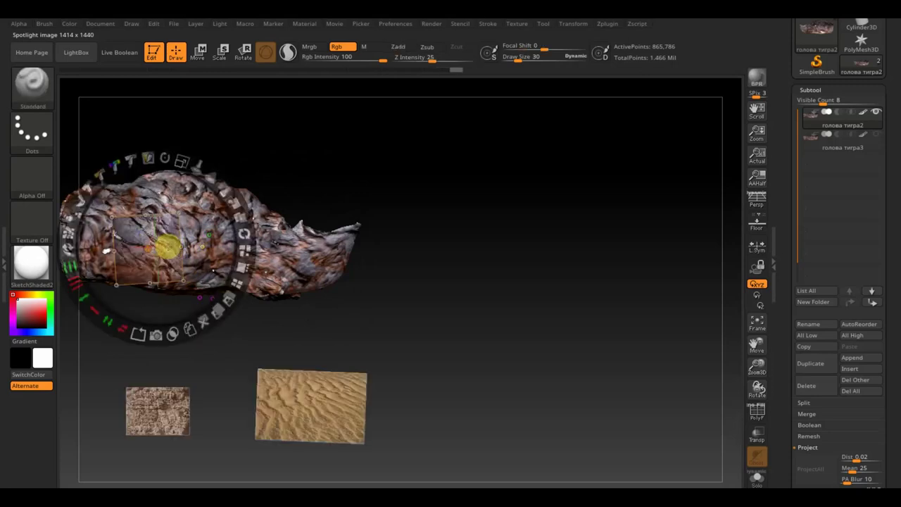
pyautogui.click(161, 260)
pyautogui.press('z')
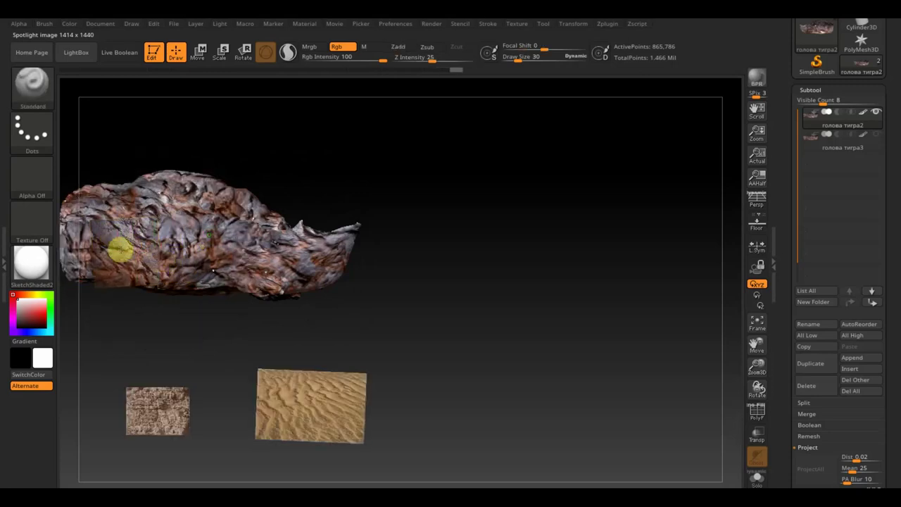
pyautogui.hotkey('shift', 'z')
pyautogui.hotkey('shift', 'z')
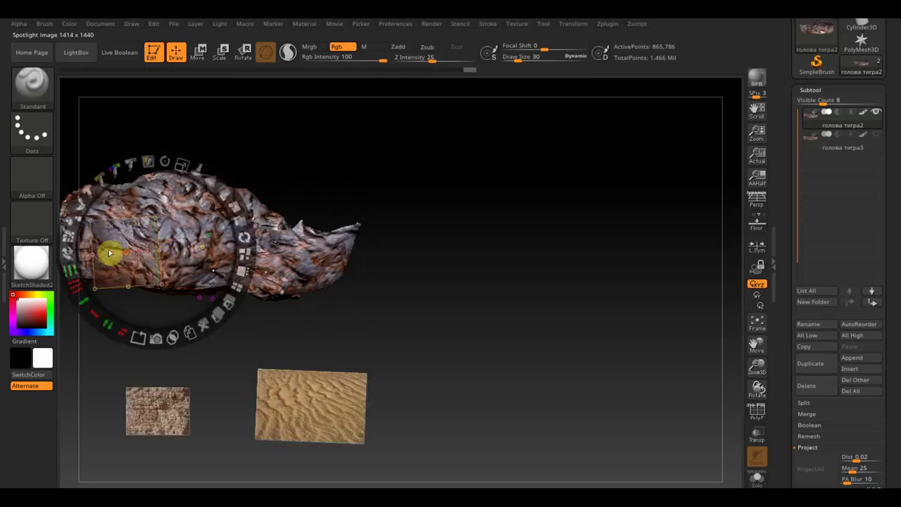
pyautogui.press('z')
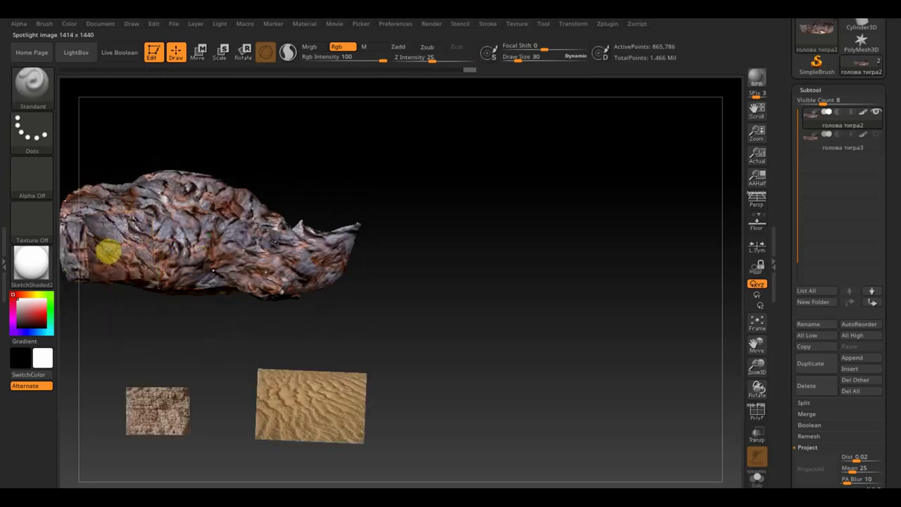
pyautogui.hotkey('shift', 'z')
pyautogui.moveTo(378, 261)
pyautogui.mouseDown()
pyautogui.moveTo(336, 293)
pyautogui.moveTo(322, 268)
pyautogui.moveTo(338, 230)
pyautogui.moveTo(402, 185)
pyautogui.moveTo(397, 193)
pyautogui.moveTo(468, 170)
pyautogui.mouseUp()
# Paint the rock photo across the mesh's upper wall
pyautogui.press('shift')
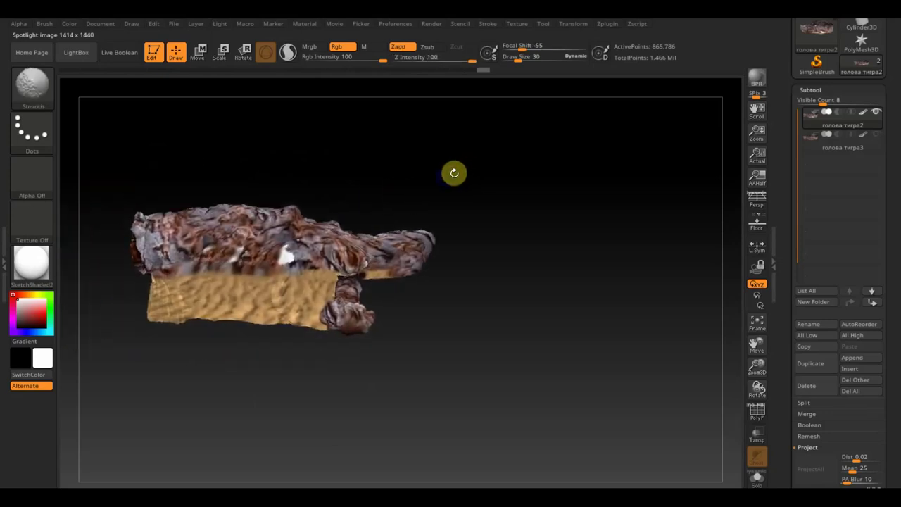
pyautogui.hotkey('shift', 'z')
pyautogui.press('z')
pyautogui.moveTo(225, 235); pyautogui.dragTo(350, 229)
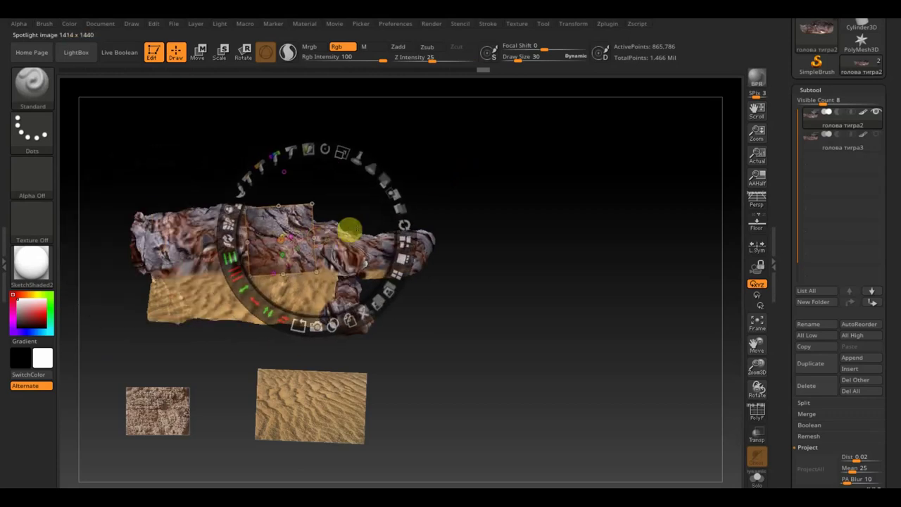
pyautogui.press('z')
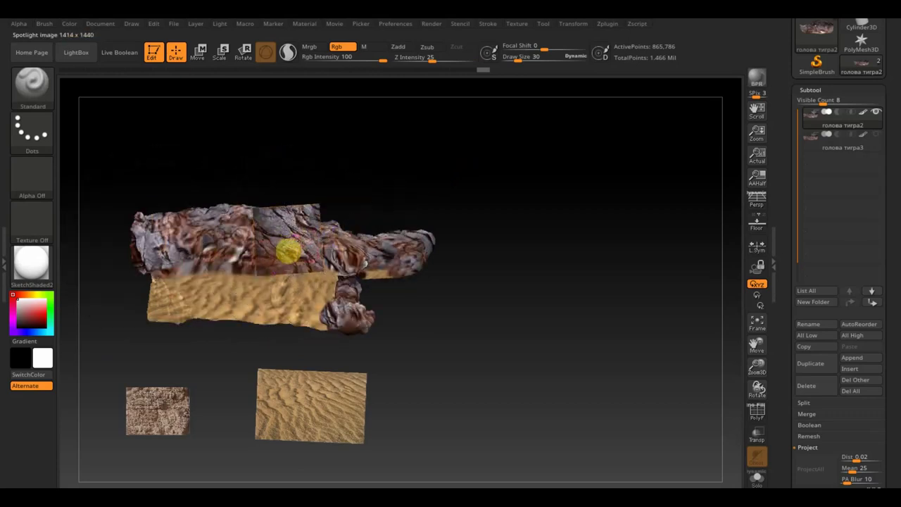
pyautogui.press('z')
pyautogui.moveTo(370, 227); pyautogui.dragTo(316, 216)
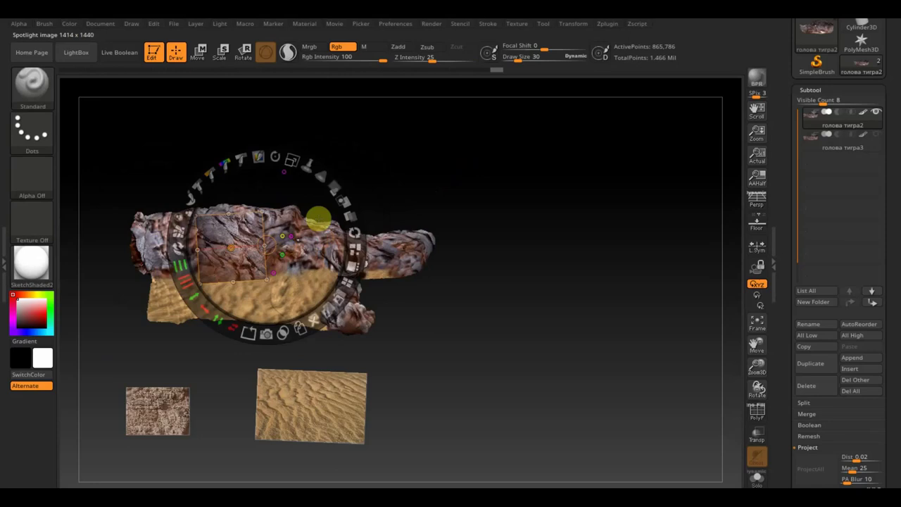
pyautogui.press('z')
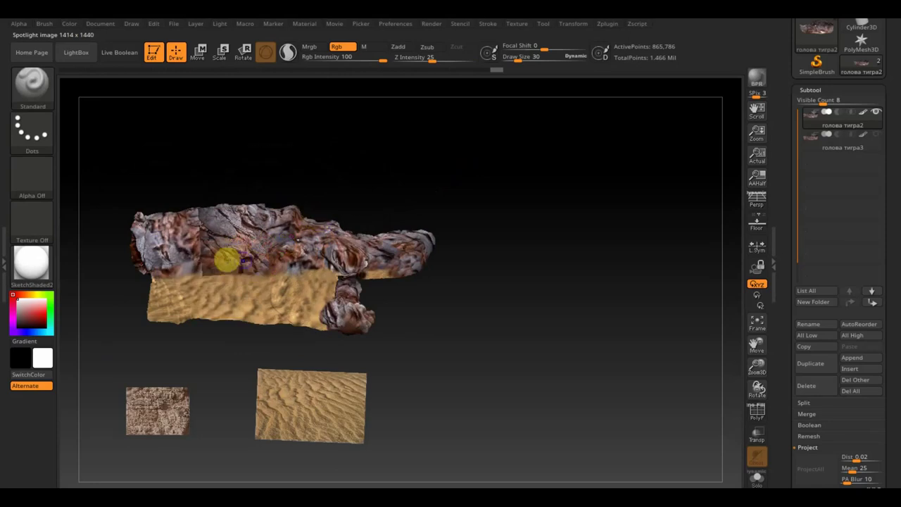
pyautogui.press('z')
pyautogui.moveTo(319, 208)
pyautogui.mouseDown()
pyautogui.moveTo(449, 203)
pyautogui.moveTo(497, 190)
pyautogui.moveTo(571, 201)
pyautogui.mouseUp()
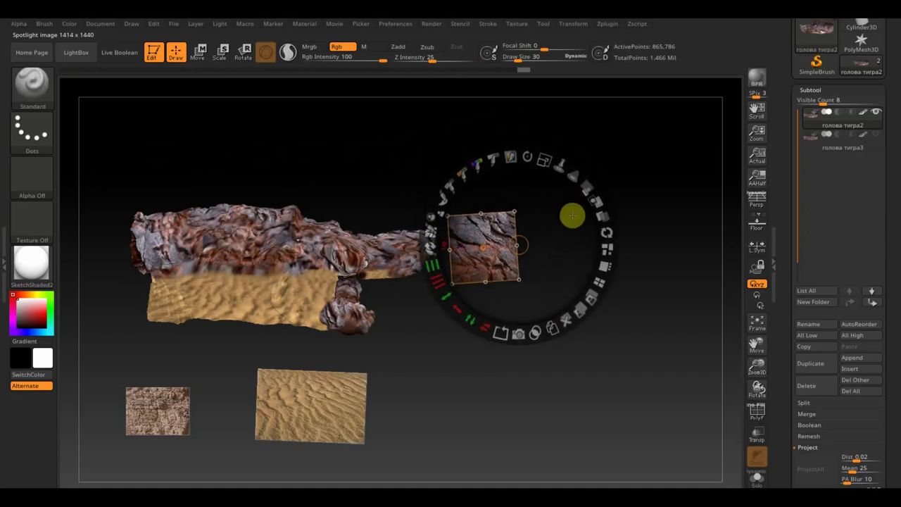
pyautogui.hotkey('shift', 'z')
# Paint rock texture onto the inner wall of the mesh's hollow interior
pyautogui.moveTo(579, 239)
pyautogui.mouseDown()
pyautogui.moveTo(537, 294)
pyautogui.moveTo(495, 261)
pyautogui.moveTo(464, 199)
pyautogui.moveTo(473, 214)
pyautogui.moveTo(471, 159)
pyautogui.mouseUp()
pyautogui.hotkey('shift', 'z')
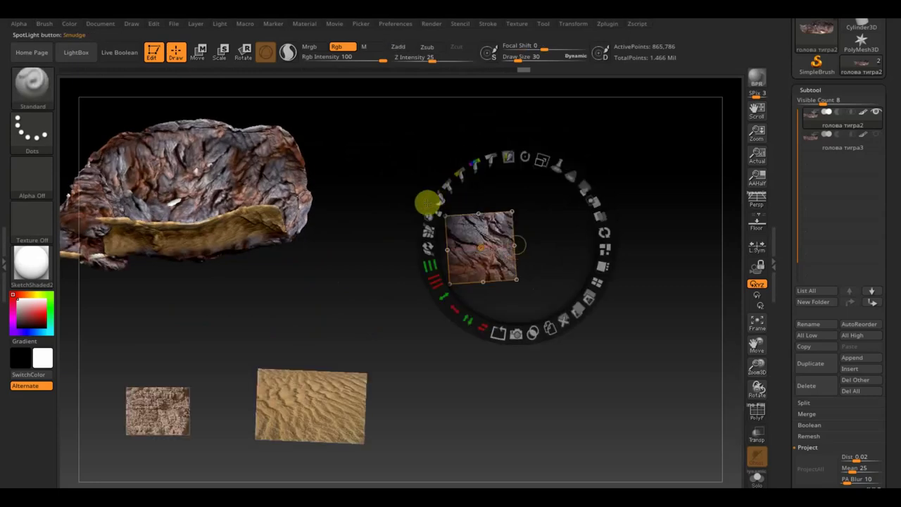
pyautogui.moveTo(475, 202); pyautogui.dragTo(228, 141)
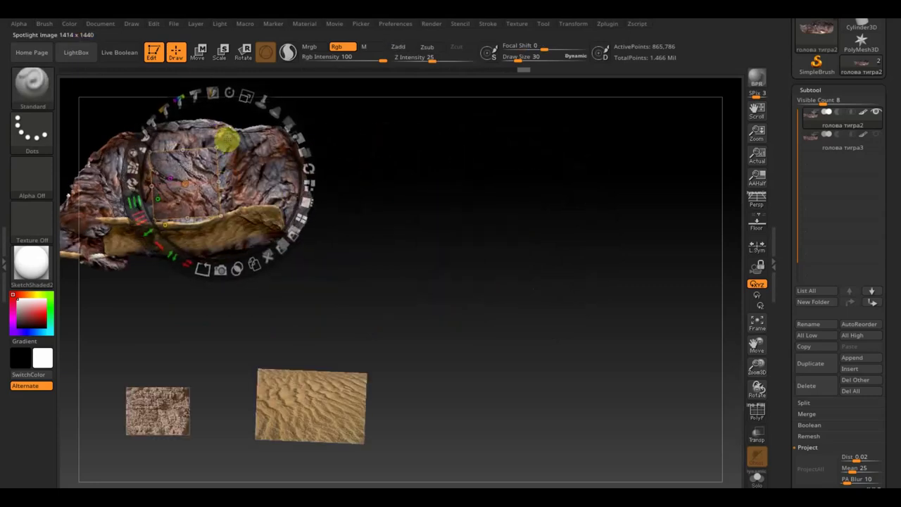
pyautogui.press('z')
pyautogui.moveTo(176, 201); pyautogui.dragTo(211, 205)
pyautogui.press('z')
pyautogui.press('z')
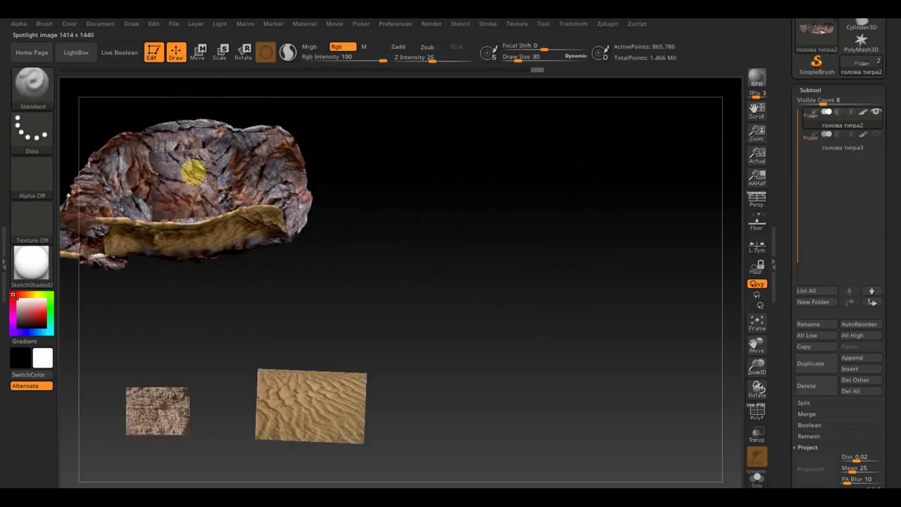
pyautogui.moveTo(196, 167); pyautogui.dragTo(229, 182)
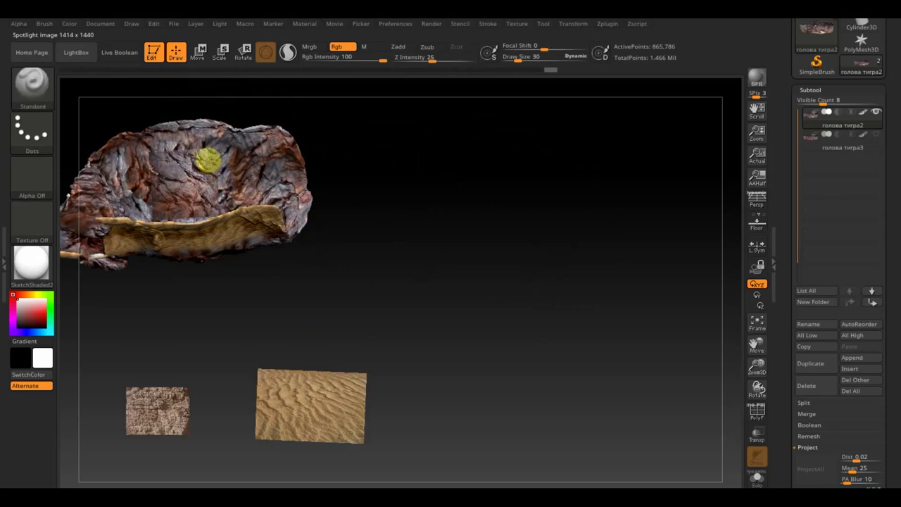
pyautogui.hotkey('shift', 'z')
pyautogui.moveTo(317, 219)
pyautogui.mouseDown()
pyautogui.moveTo(418, 230)
pyautogui.moveTo(399, 268)
pyautogui.moveTo(406, 271)
pyautogui.moveTo(543, 280)
pyautogui.moveTo(529, 306)
pyautogui.mouseUp()
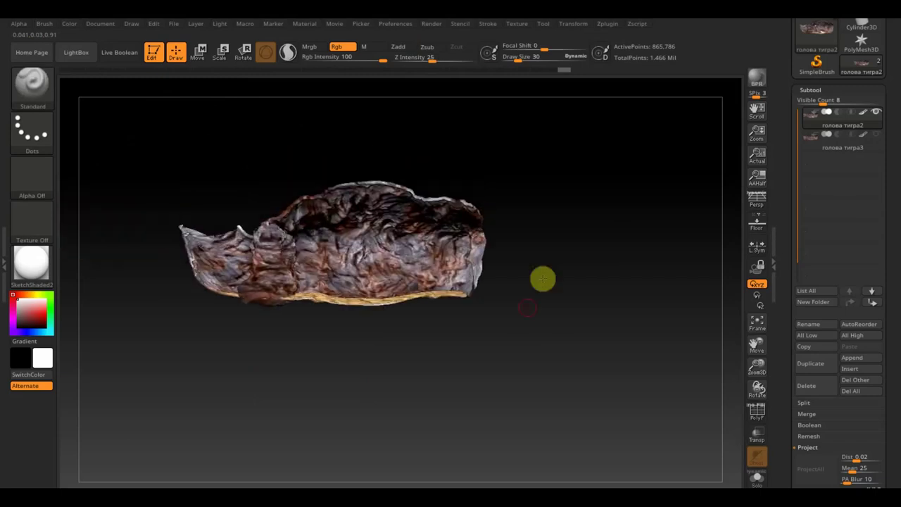
# Make a UV Master clone of голова тигра2, unwrap it into one UV island, and copy its UVs
pyautogui.click(608, 24)
pyautogui.click(635, 269)
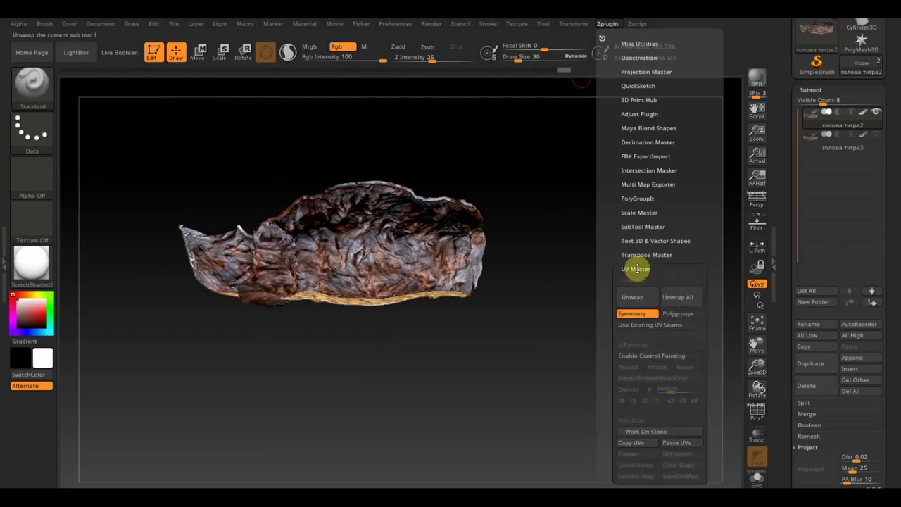
pyautogui.click(654, 432)
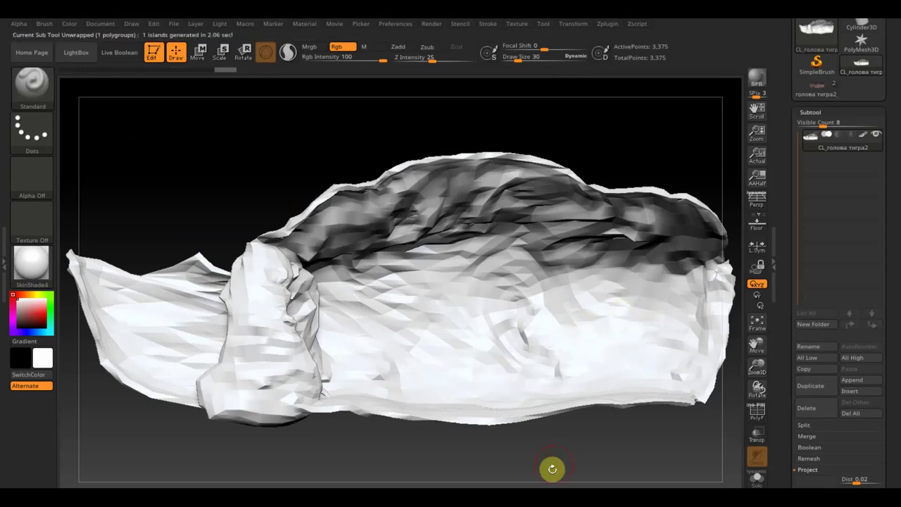
pyautogui.moveTo(575, 454)
pyautogui.mouseDown()
pyautogui.moveTo(556, 457)
pyautogui.moveTo(568, 460)
pyautogui.moveTo(581, 422)
pyautogui.moveTo(589, 469)
pyautogui.moveTo(607, 451)
pyautogui.mouseUp()
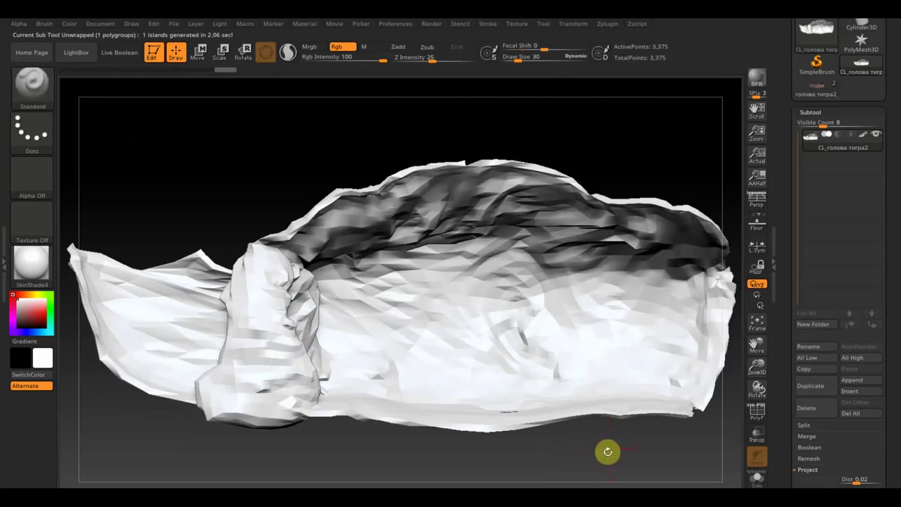
pyautogui.click(614, 28)
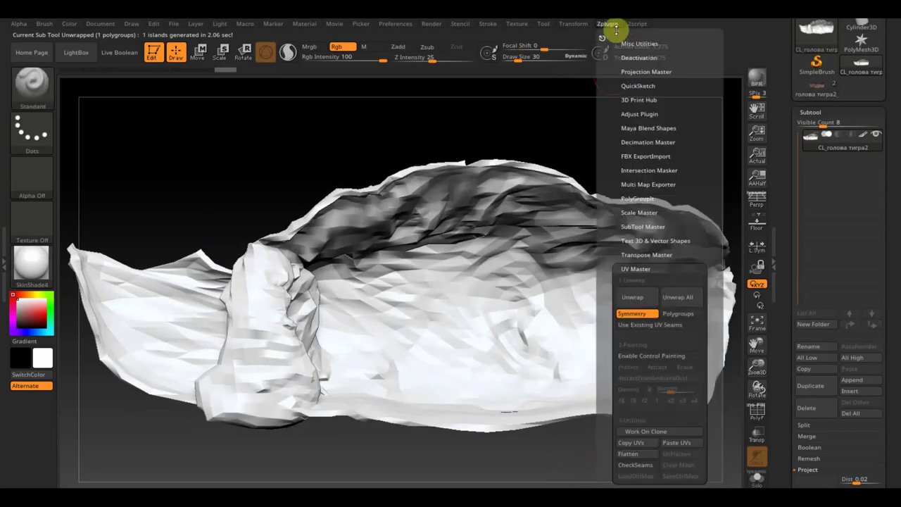
# Paste the clone's UVs onto the original голова тигра2 mesh
pyautogui.click(809, 89)
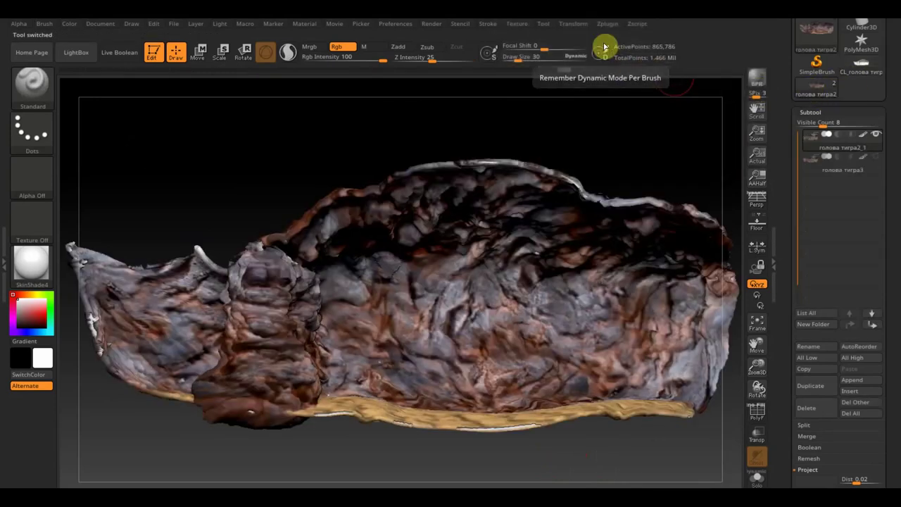
pyautogui.click(604, 25)
pyautogui.click(682, 443)
pyautogui.moveTo(879, 436); pyautogui.dragTo(887, 323)
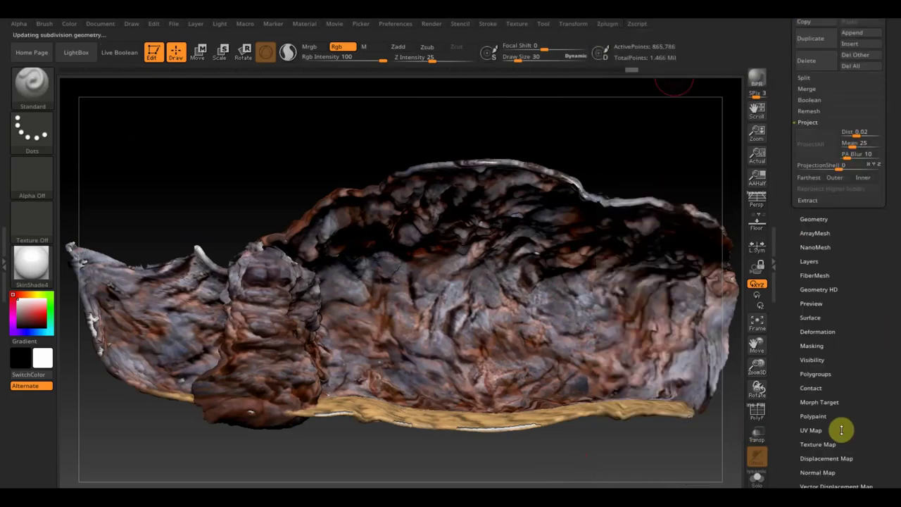
# Create a new texture map from the mesh's polypaint
pyautogui.click(819, 442)
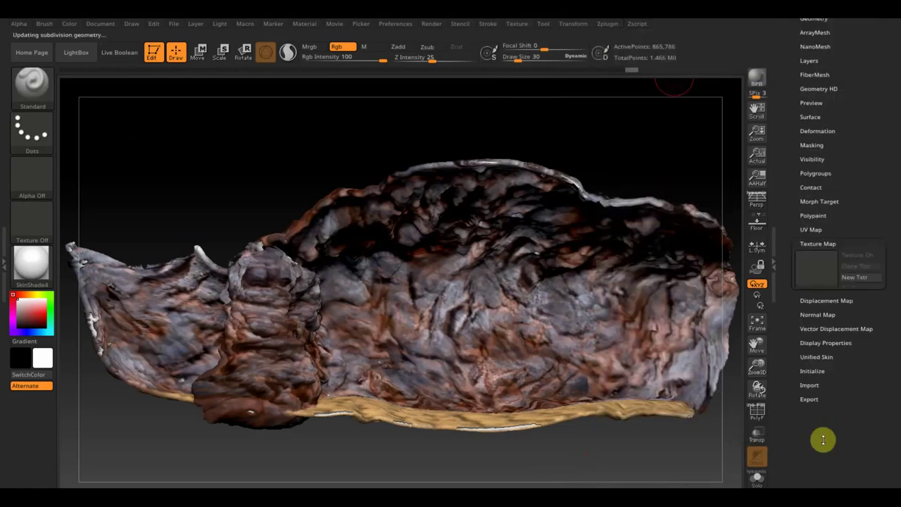
pyautogui.click(819, 84)
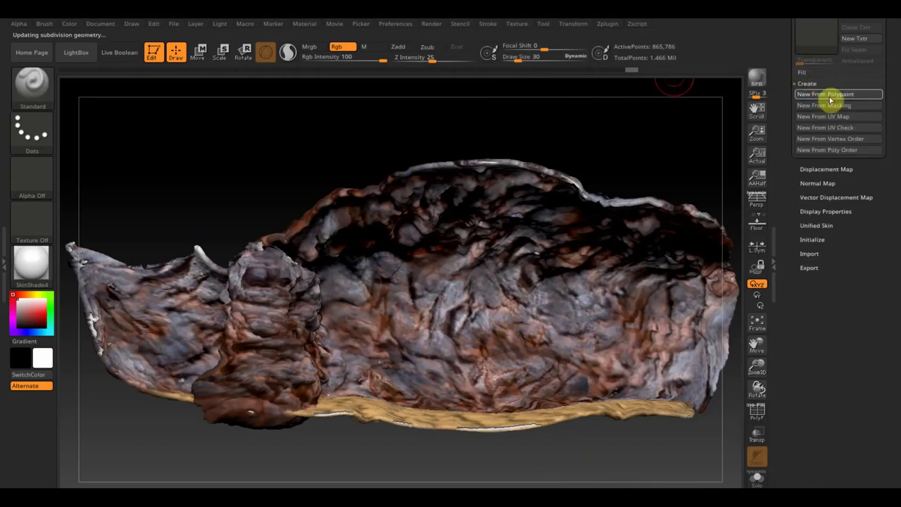
pyautogui.scroll(5, 892, 188)
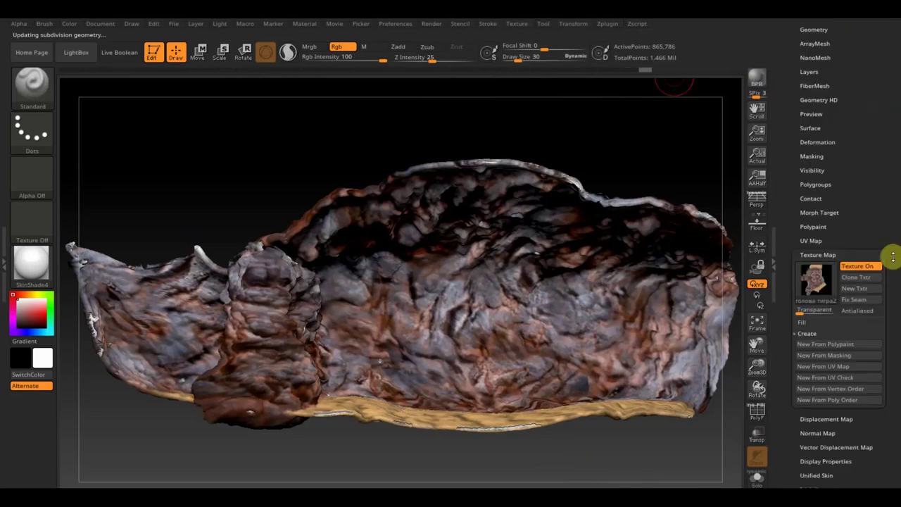
pyautogui.scroll(2, 869, 196)
# Drop the mesh to subdivision level 1
pyautogui.click(814, 130)
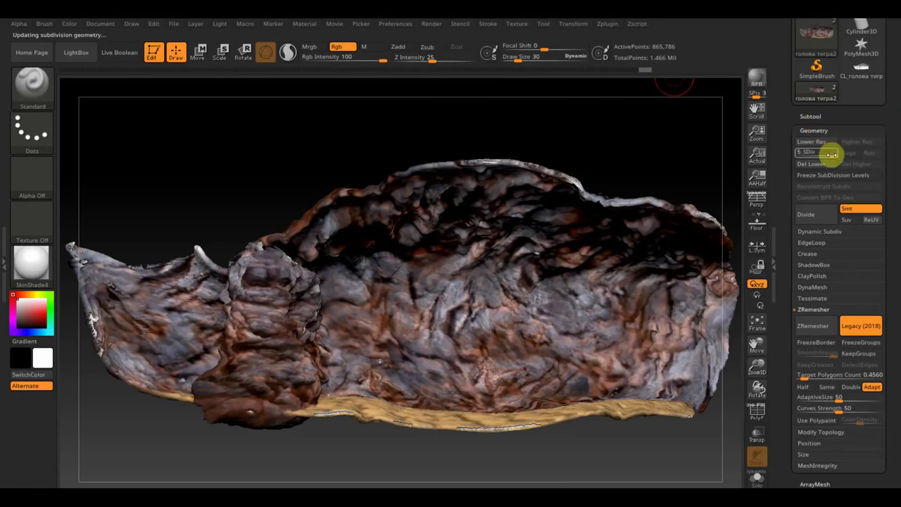
pyautogui.moveTo(817, 152); pyautogui.dragTo(790, 150)
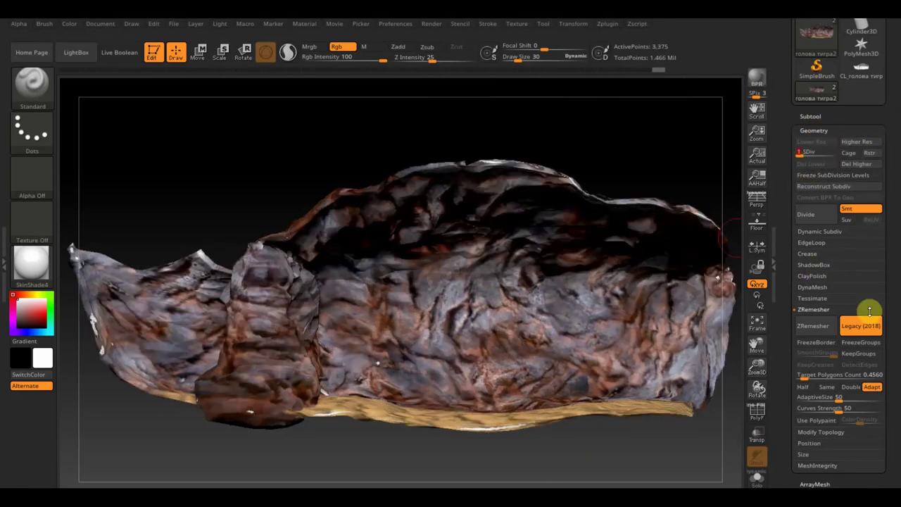
pyautogui.scroll(-15, 876, 239)
pyautogui.scroll(4, 876, 239)
pyautogui.scroll(1, 826, 232)
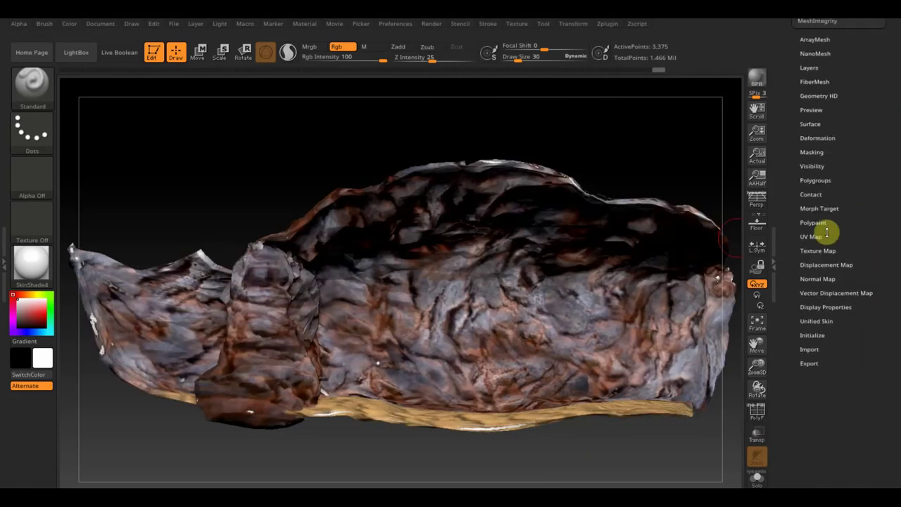
# Create a tangent normal map for the cave mesh and clone it into the texture slot
pyautogui.click(816, 276)
pyautogui.scroll(-10, 858, 215)
pyautogui.scroll(3, 858, 283)
pyautogui.scroll(3, 855, 275)
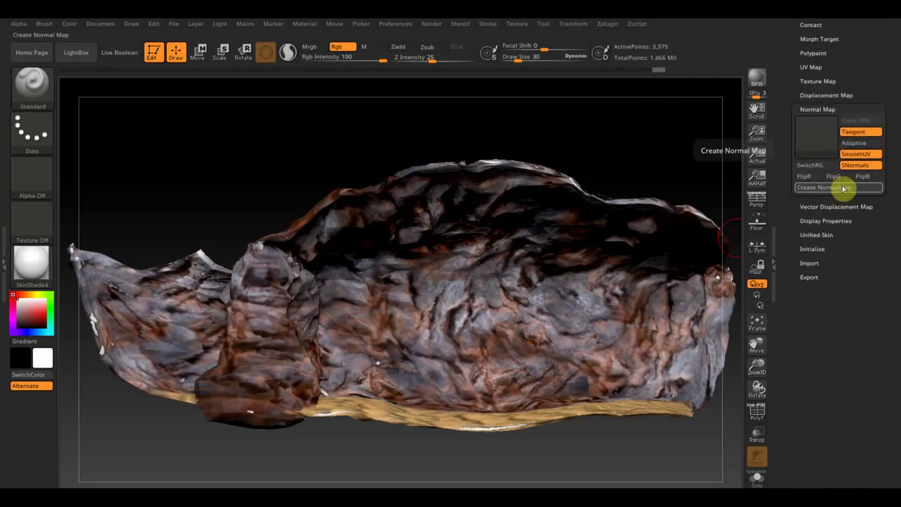
pyautogui.click(841, 186)
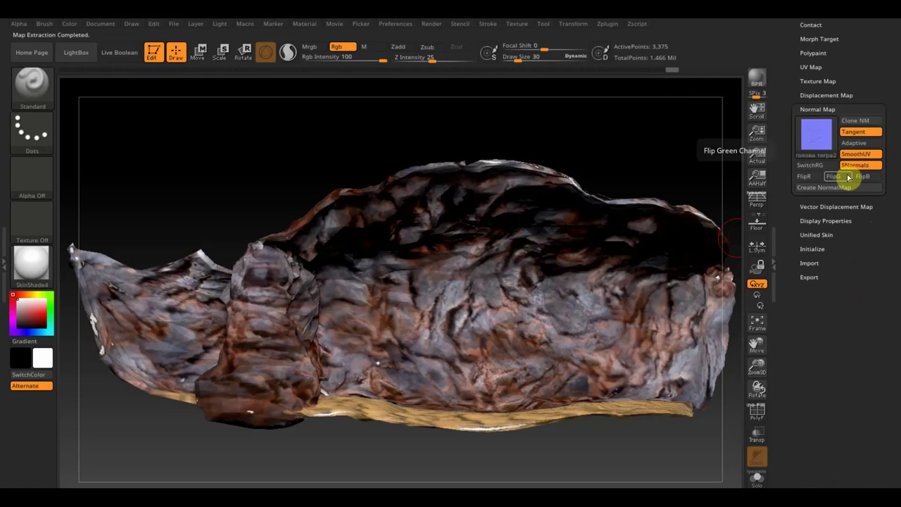
pyautogui.click(857, 120)
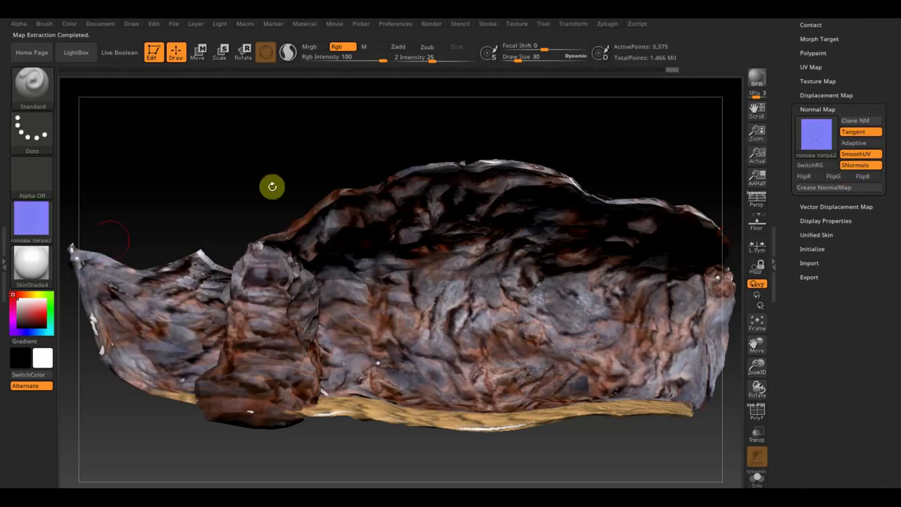
# Export the normal map as a PSD file into the гора золота folder
pyautogui.click(24, 224)
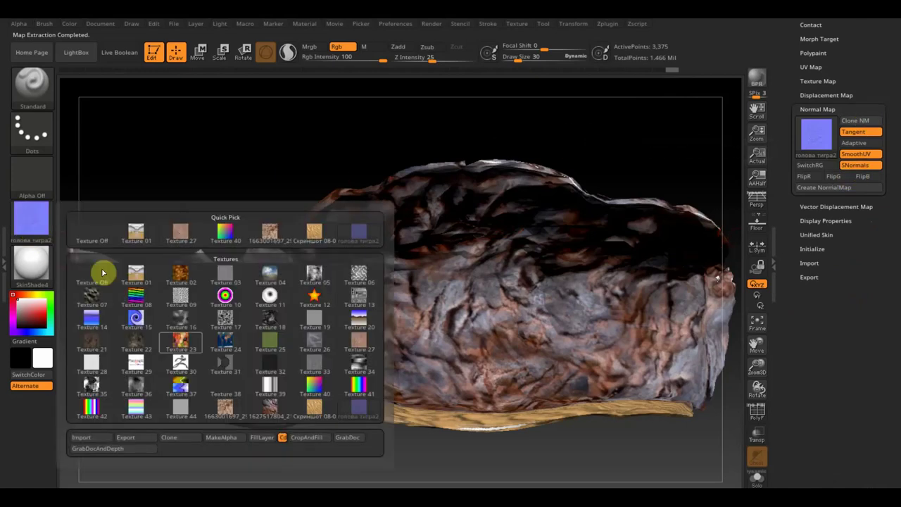
pyautogui.click(134, 437)
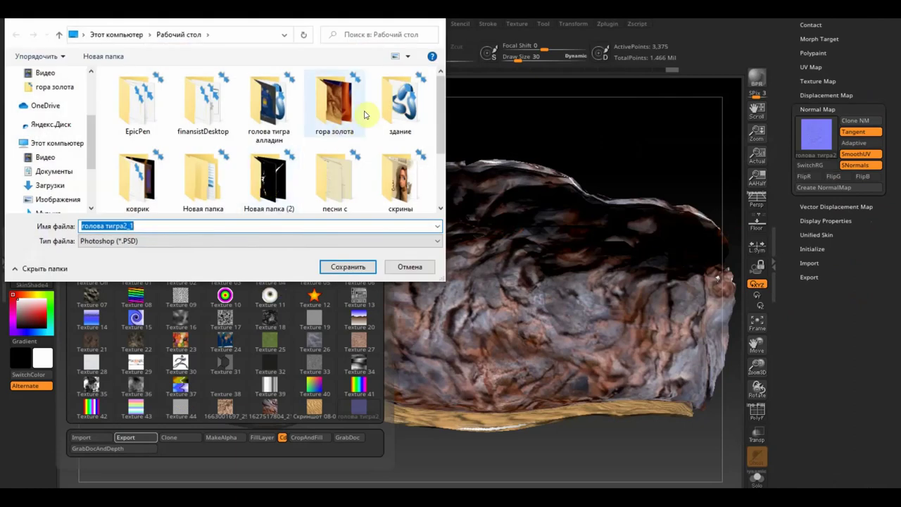
pyautogui.doubleClick(332, 102)
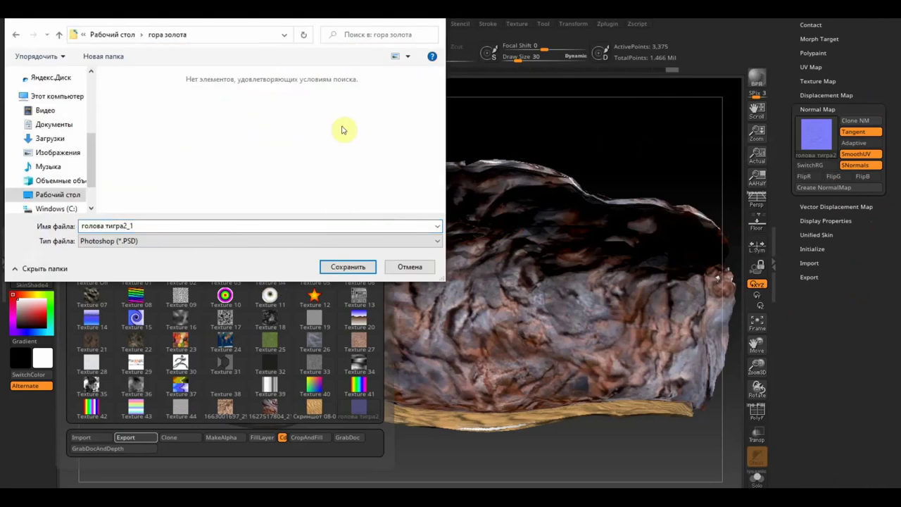
pyautogui.click(345, 268)
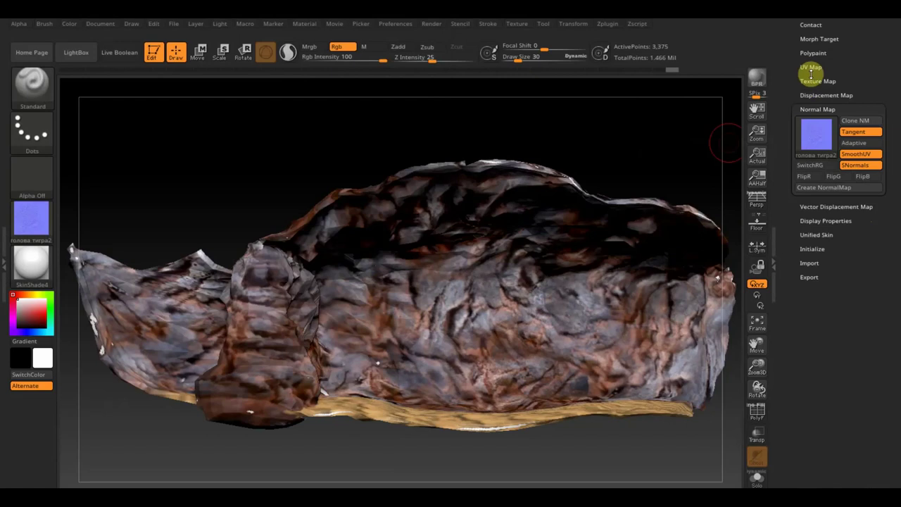
# Export the cave's colour texture as голова тигра2_2.png in the гора золота folder
pyautogui.click(834, 79)
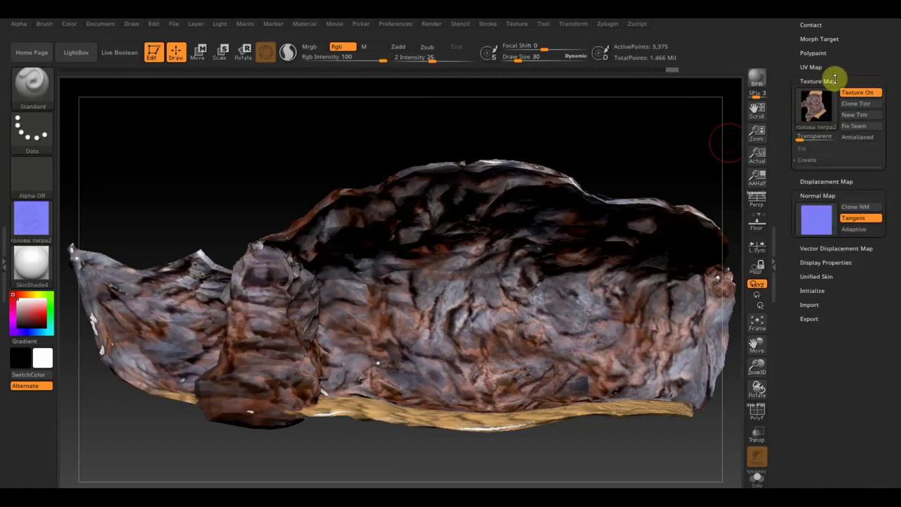
pyautogui.click(864, 105)
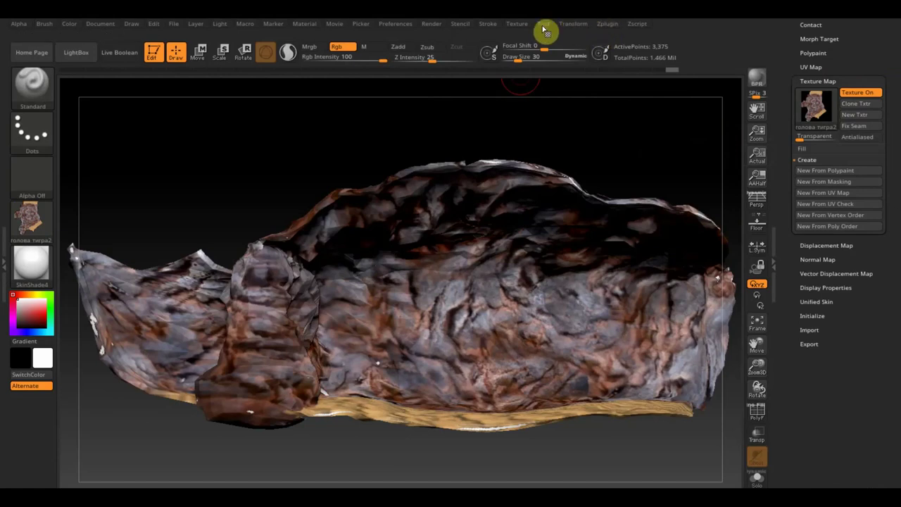
pyautogui.click(519, 25)
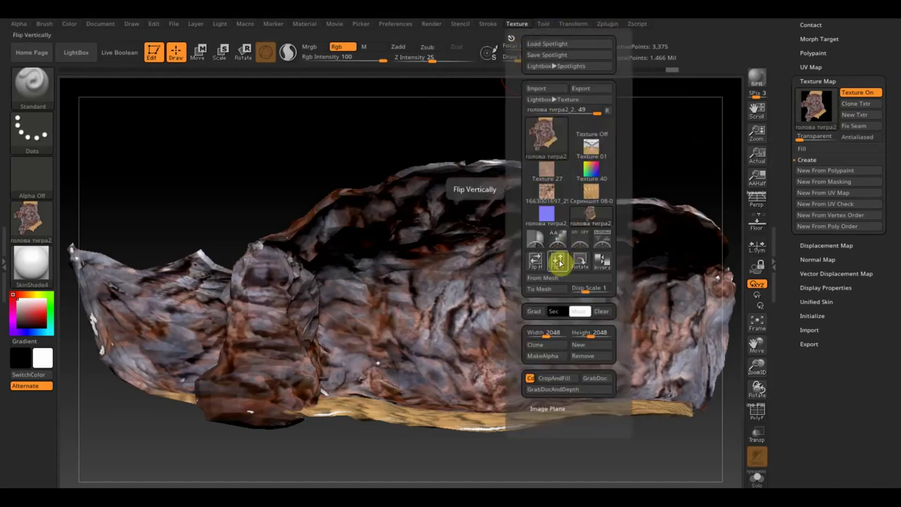
pyautogui.click(28, 218)
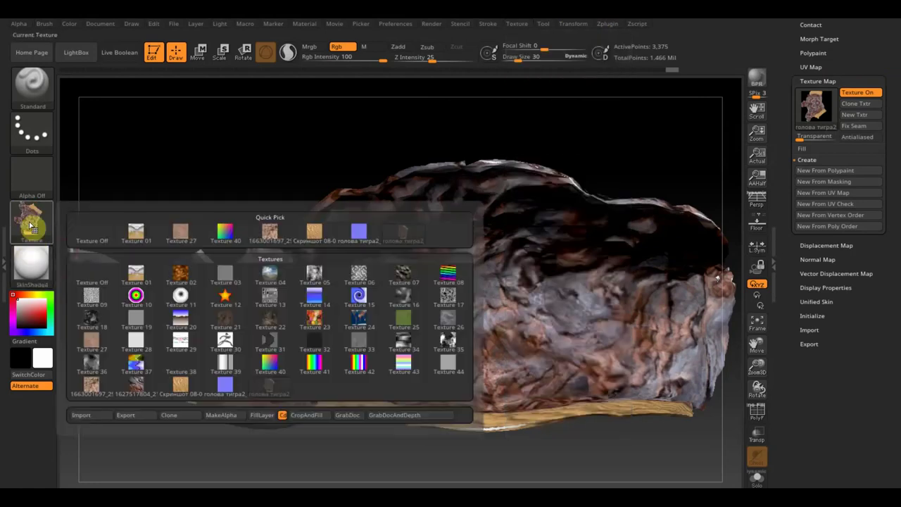
pyautogui.click(124, 414)
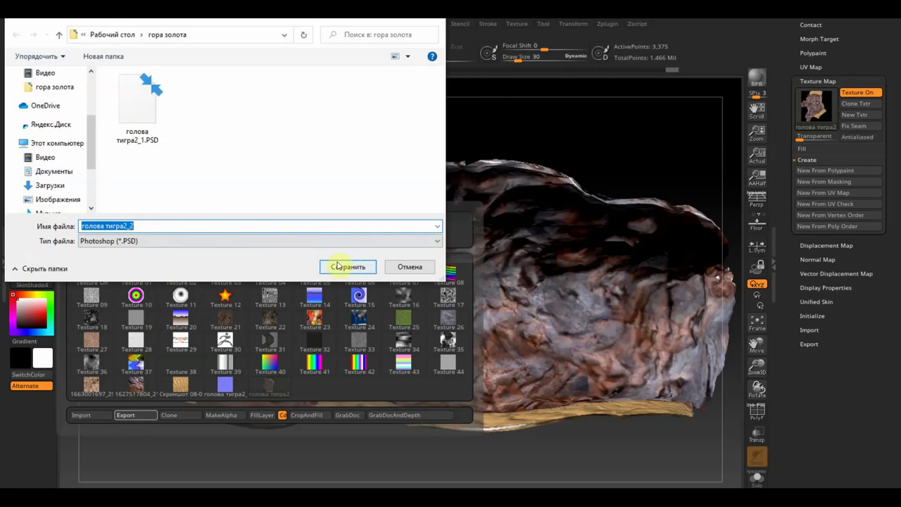
pyautogui.click(221, 242)
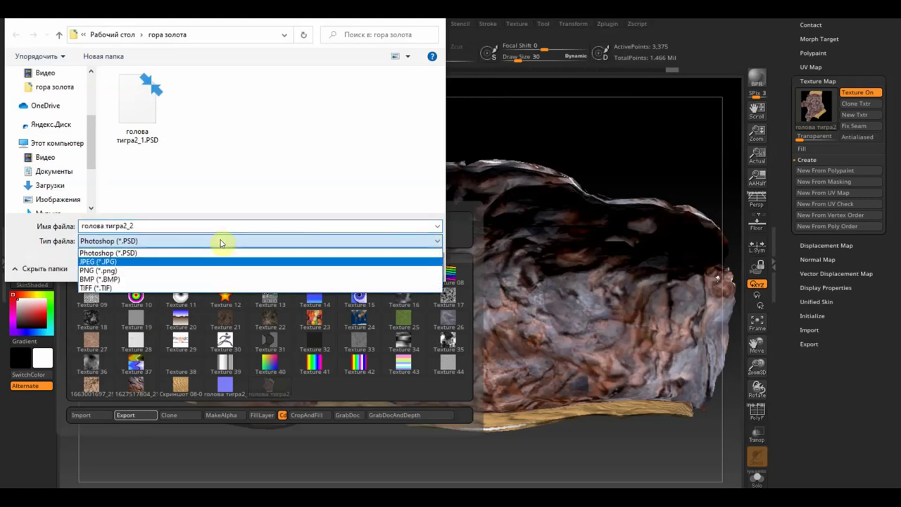
pyautogui.click(121, 271)
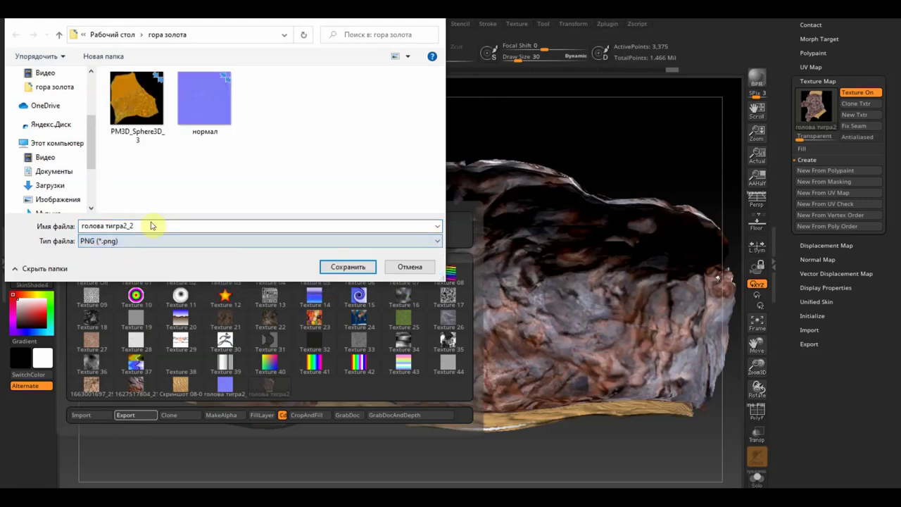
pyautogui.click(345, 274)
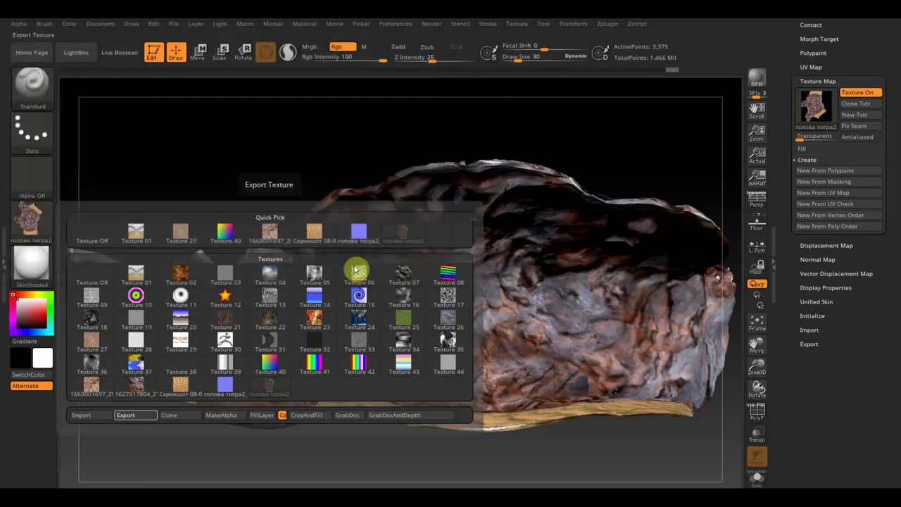
# Export the normal map as a PNG image, голова тигра2_3
pyautogui.click(825, 260)
pyautogui.click(855, 120)
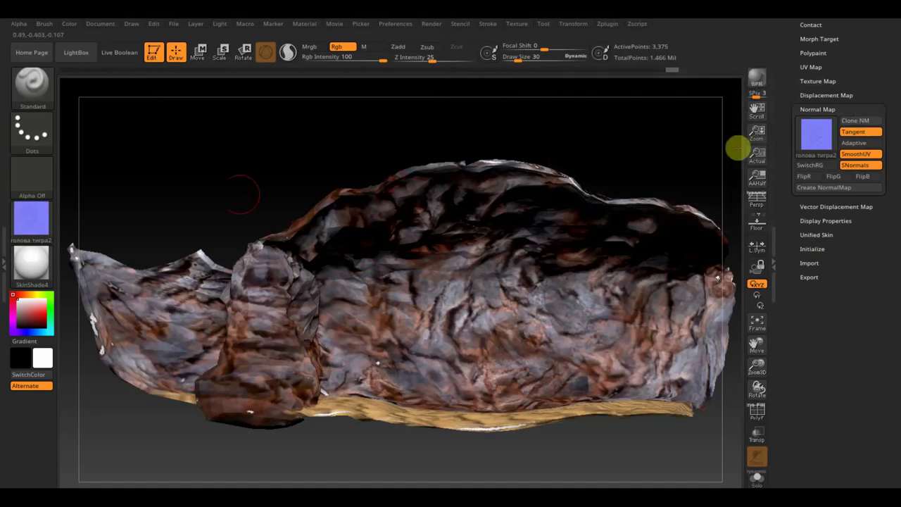
pyautogui.click(35, 220)
pyautogui.click(127, 416)
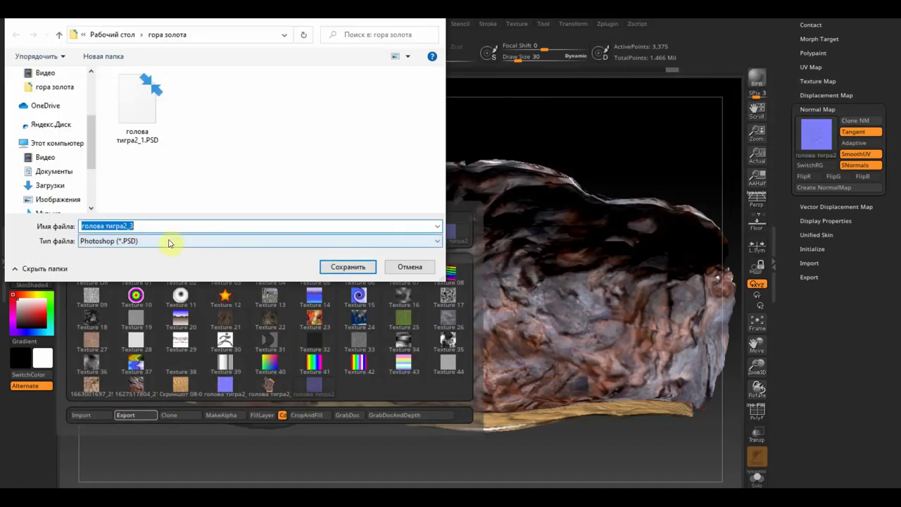
pyautogui.click(168, 242)
pyautogui.click(137, 270)
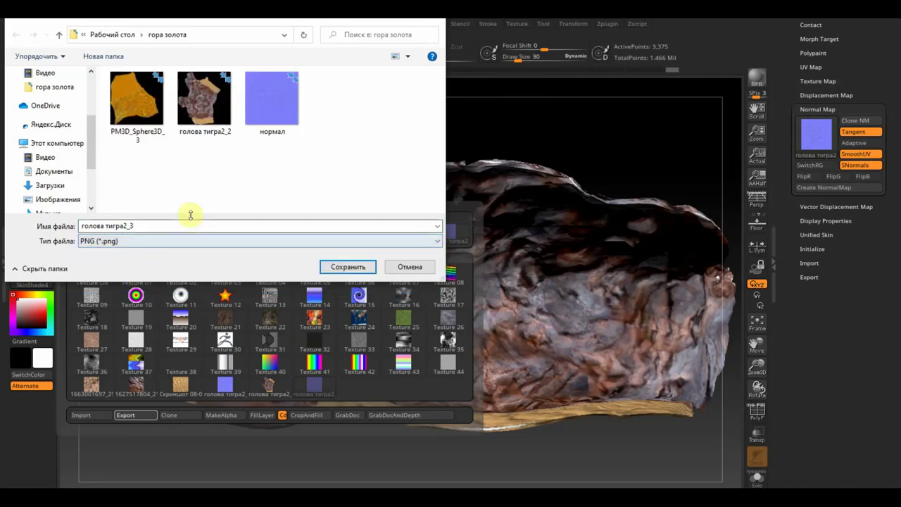
pyautogui.click(348, 267)
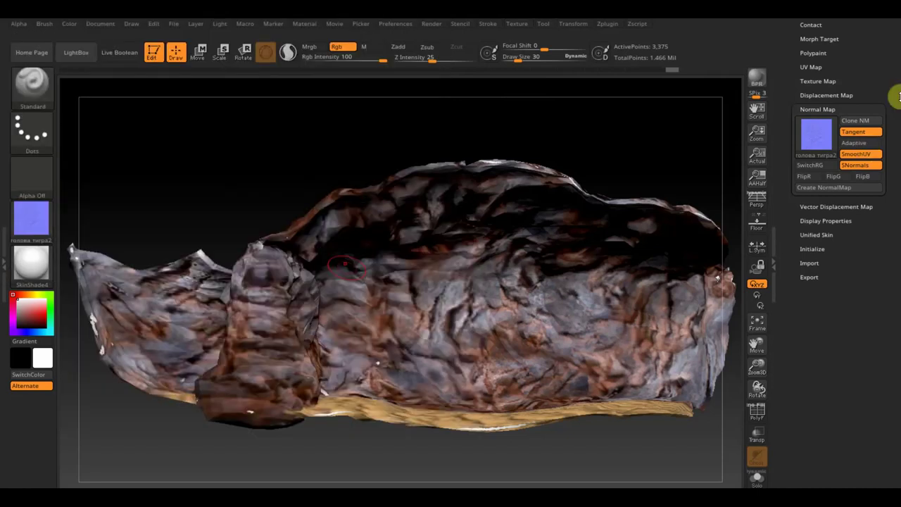
pyautogui.moveTo(893, 96); pyautogui.dragTo(895, 153)
# Step the cave through subdivision levels 2 and 3, back to 2, and rotate to inspect it
pyautogui.click(816, 127)
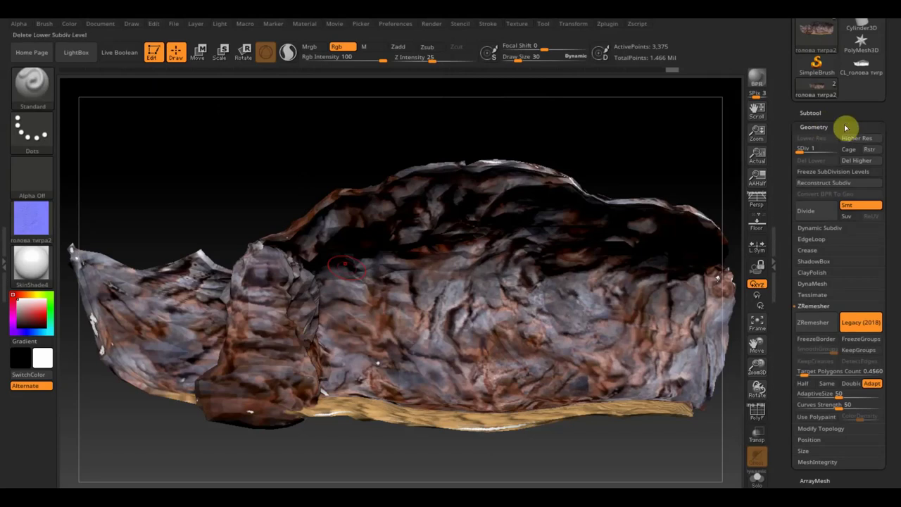
pyautogui.moveTo(805, 149); pyautogui.dragTo(809, 149)
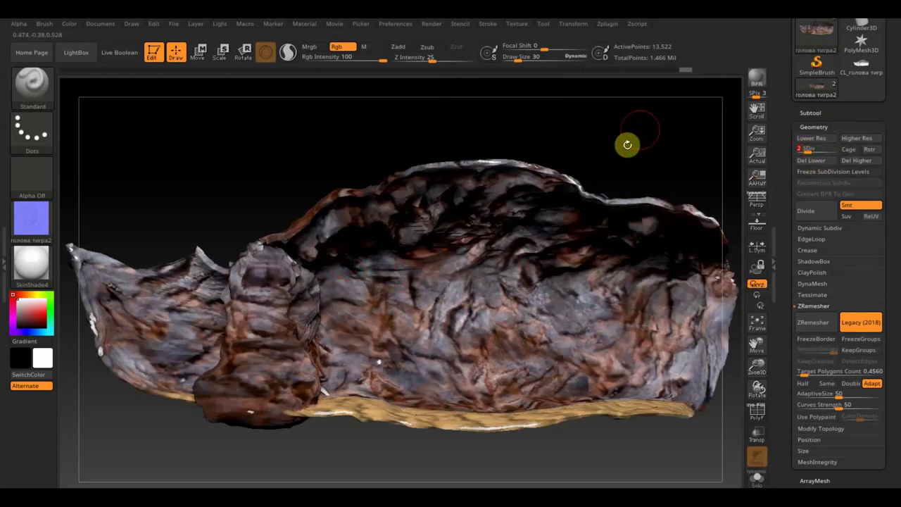
pyautogui.moveTo(805, 147); pyautogui.dragTo(815, 152)
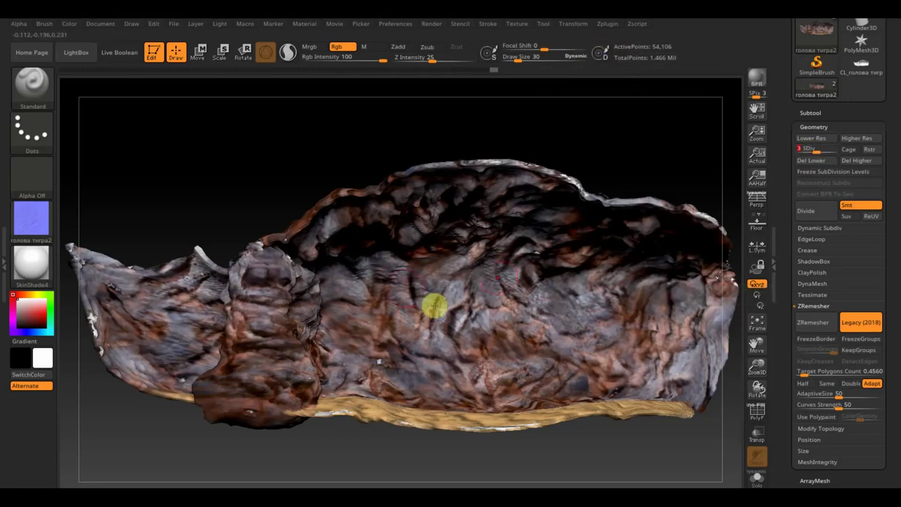
pyautogui.moveTo(814, 152); pyautogui.dragTo(793, 150)
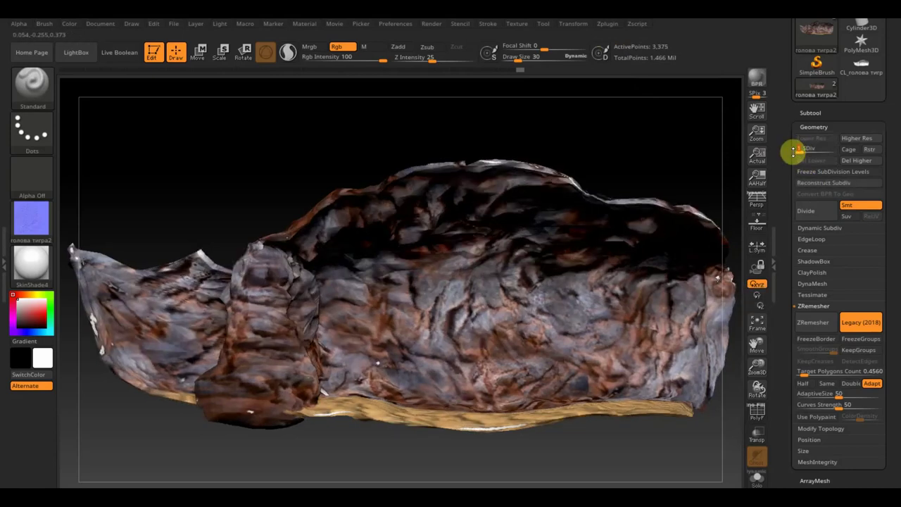
pyautogui.moveTo(637, 167); pyautogui.dragTo(635, 178)
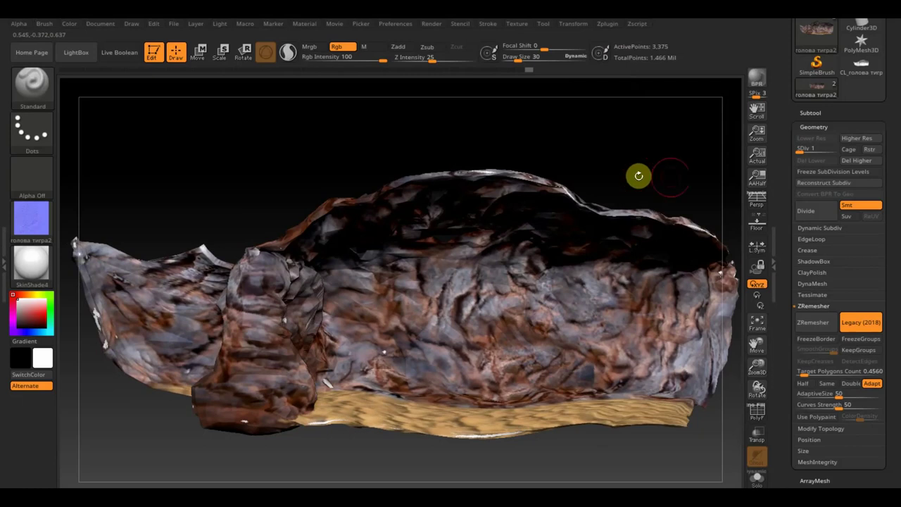
# Delete the cave's higher subdivision levels and export the mesh as пещера.obj
pyautogui.click(856, 160)
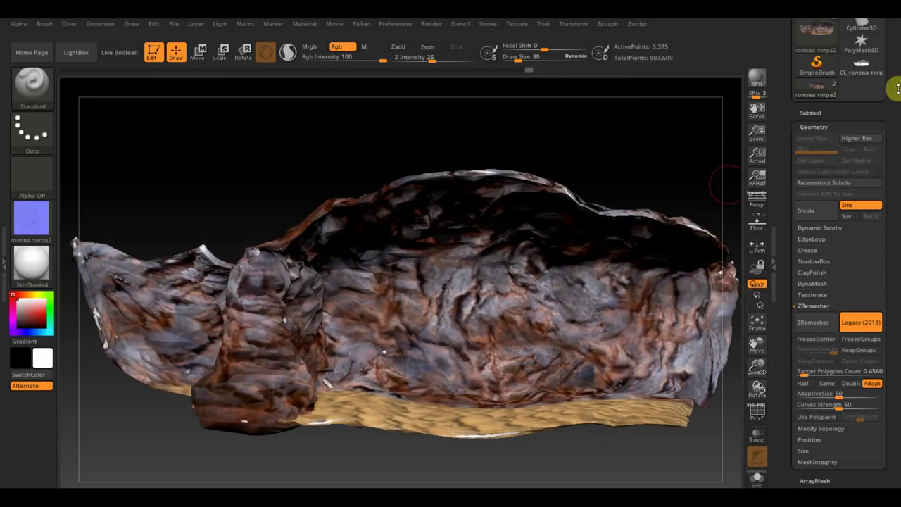
pyautogui.scroll(3, 898, 88)
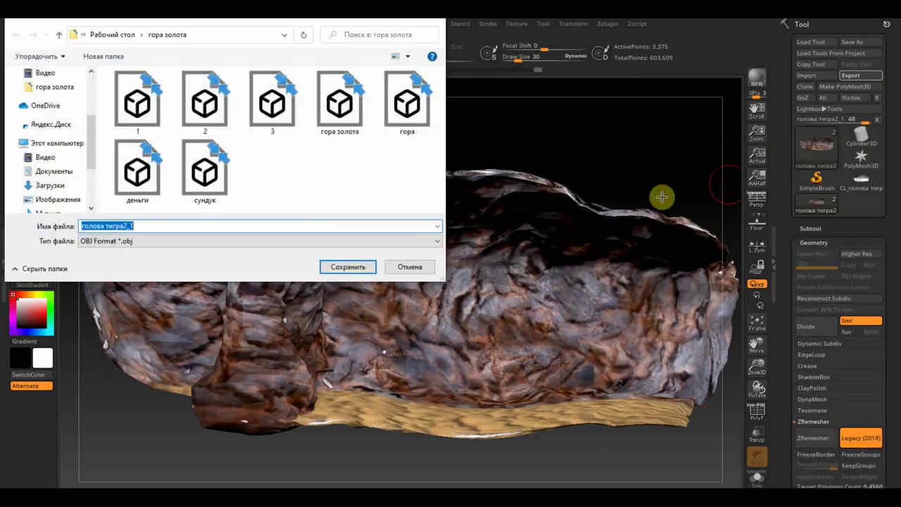
pyautogui.click(343, 270)
pyautogui.write('пещера')
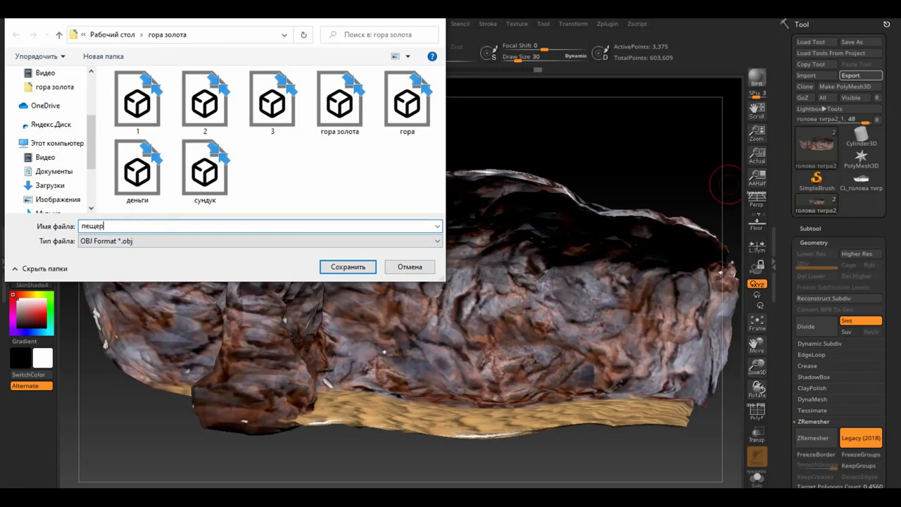
pyautogui.click(352, 267)
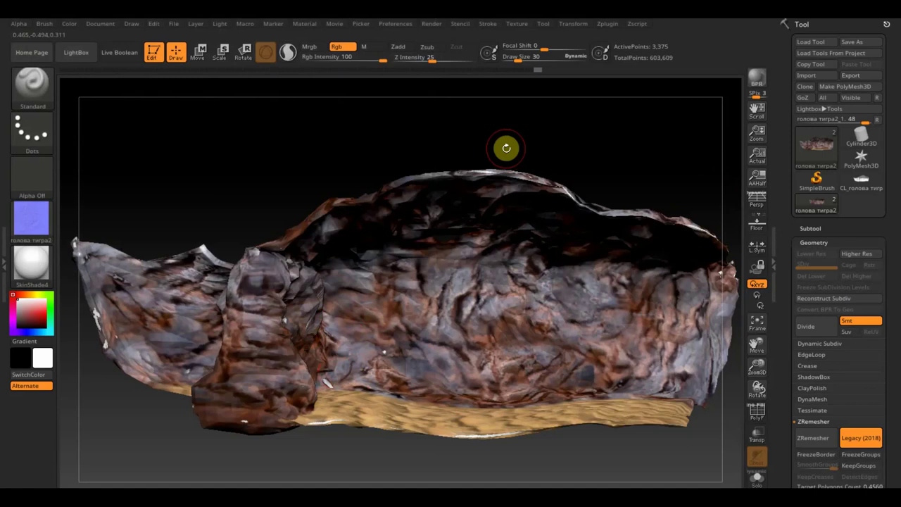
pyautogui.press('ctrl')
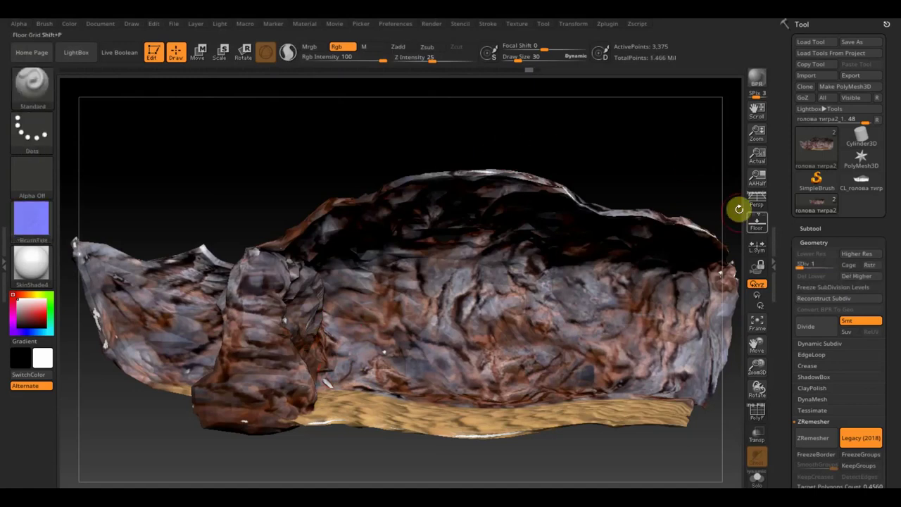
# Raise the cave to subdivision level 5, save the project as 'ZBrushProject пещера алладина', and quit ZBrush
pyautogui.moveTo(802, 264); pyautogui.dragTo(840, 264)
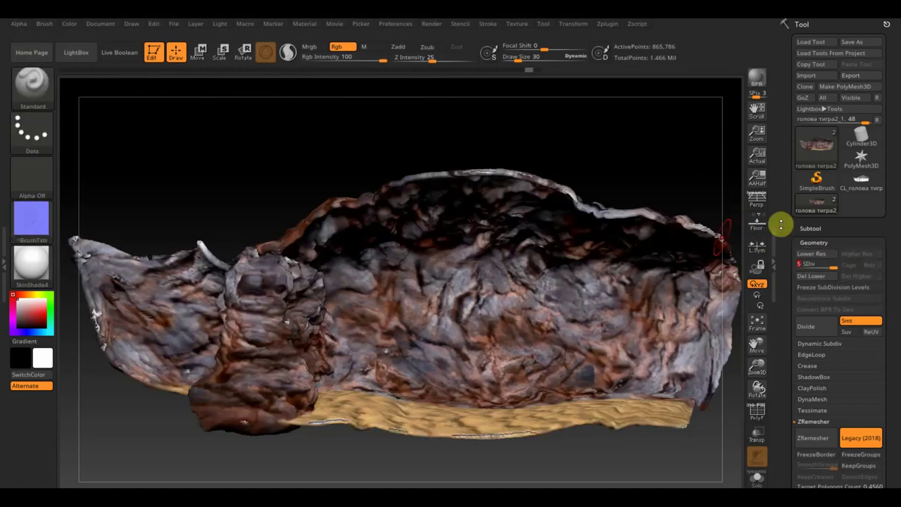
pyautogui.click(174, 24)
pyautogui.click(254, 45)
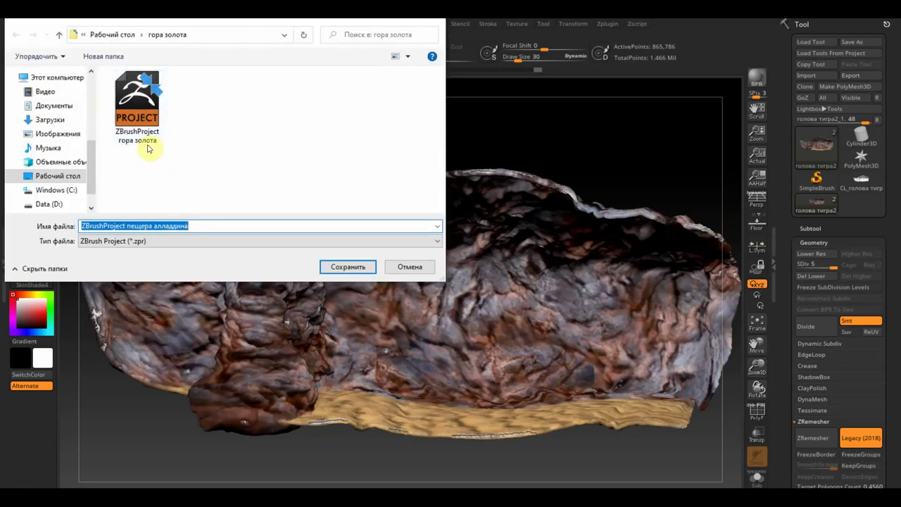
pyautogui.click(186, 225)
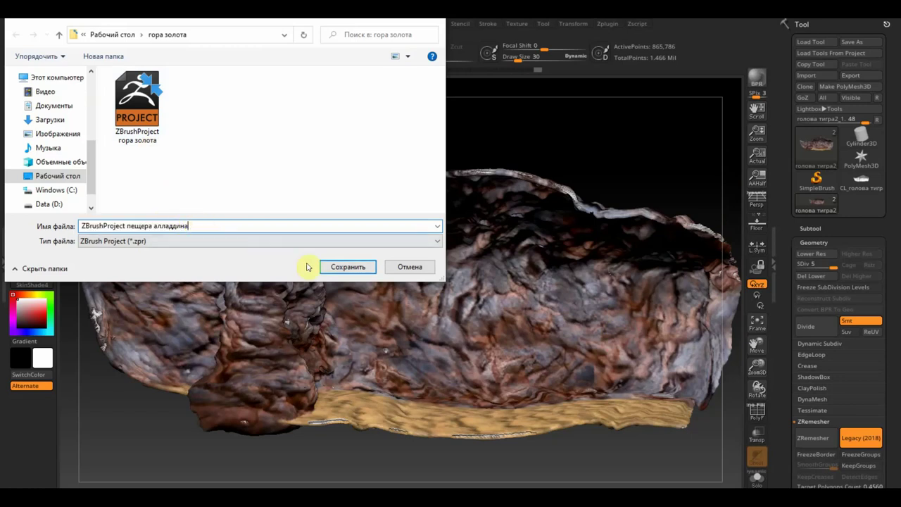
pyautogui.click(347, 267)
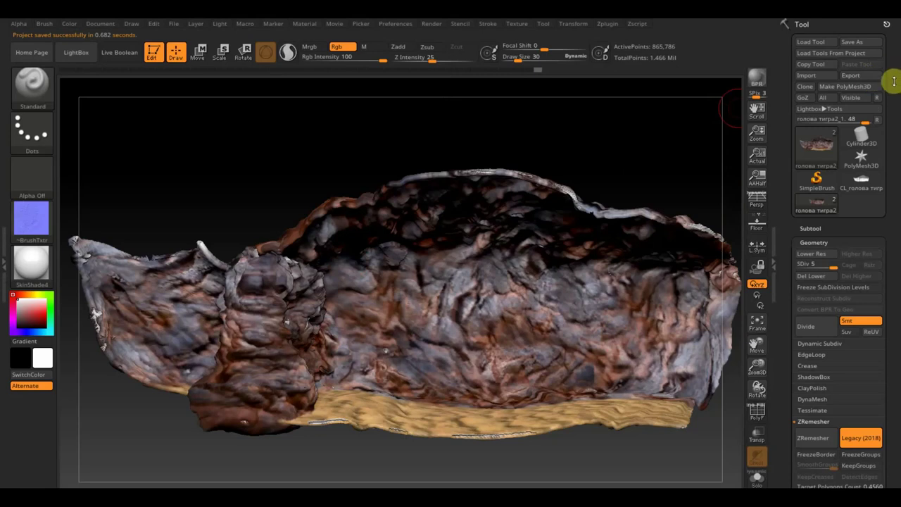
pyautogui.click(887, 23)
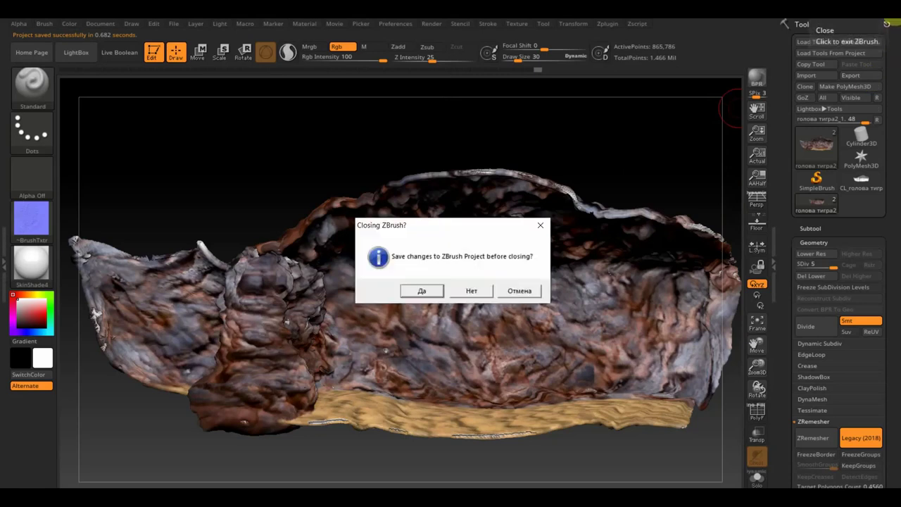
# In the gold-pile scene, delete the backdrop plane and the floor plane
pyautogui.doubleClick(336, 161)
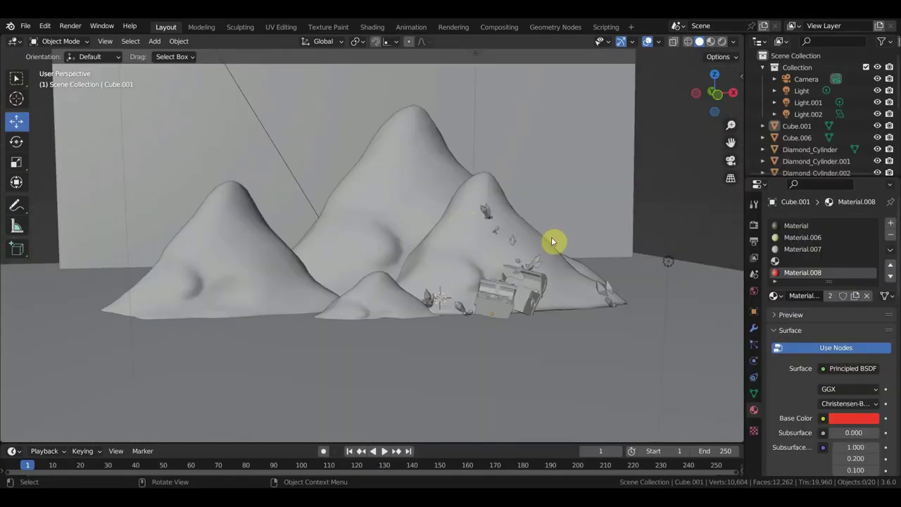
pyautogui.scroll(-5, 623, 214)
pyautogui.scroll(-2, 620, 215)
pyautogui.click(487, 198)
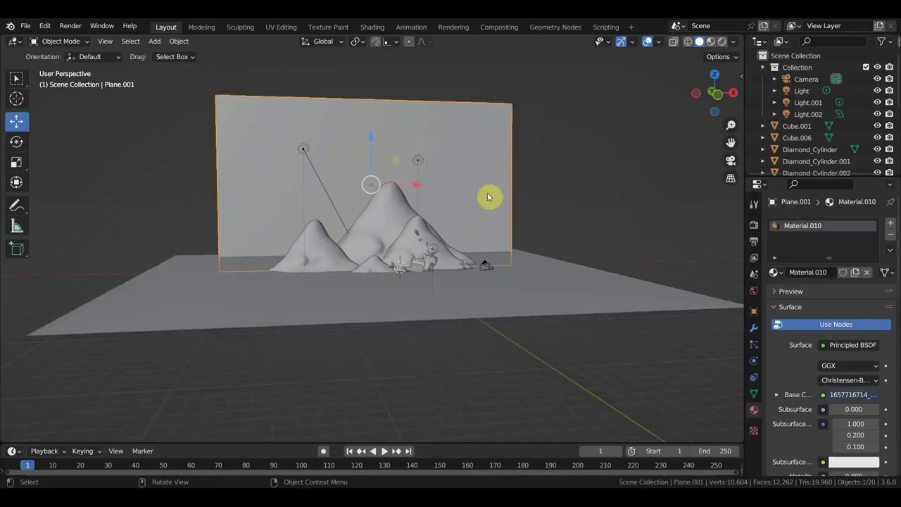
pyautogui.keyDown('shift'); pyautogui.click(553, 292); pyautogui.keyUp('shift')
pyautogui.press('Delete')
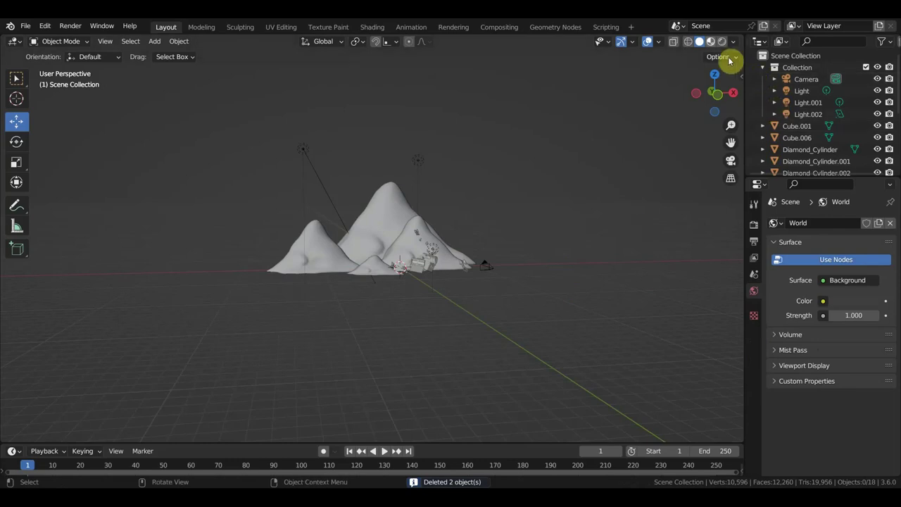
# Switch to Material Preview and import пещера.OBJ as a Wavefront OBJ
pyautogui.click(714, 42)
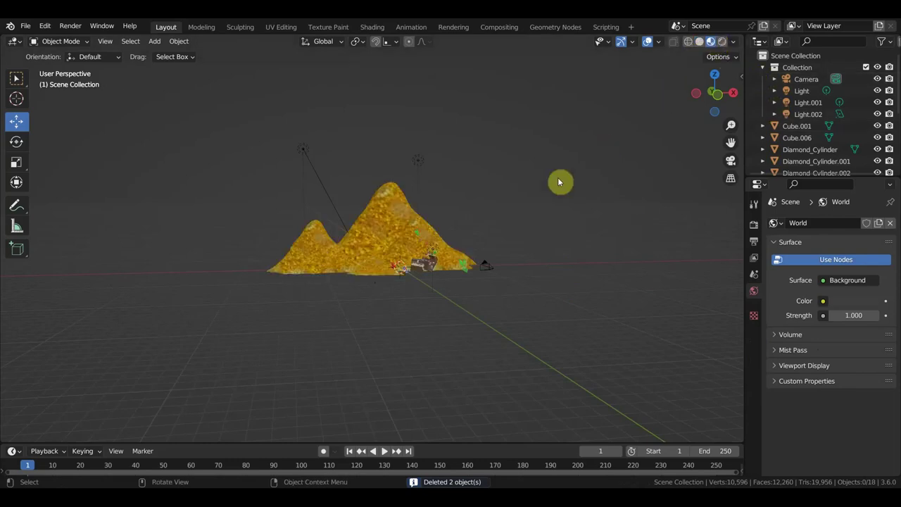
pyautogui.scroll(1, 557, 183)
pyautogui.click(24, 26)
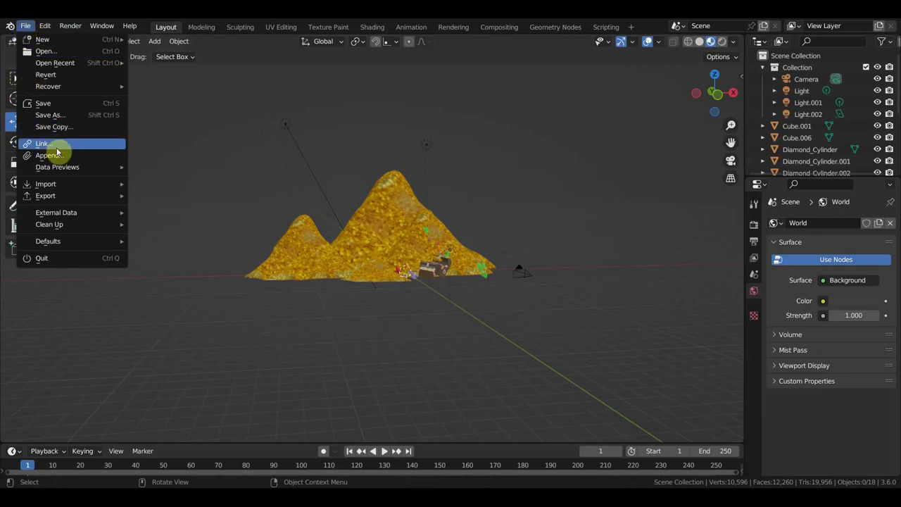
pyautogui.moveTo(46, 183)
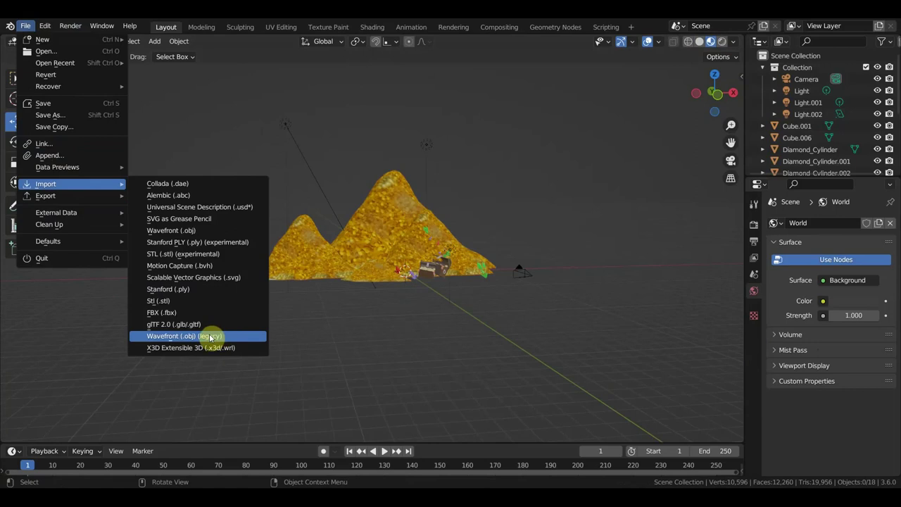
pyautogui.click(210, 337)
pyautogui.scroll(-2, 422, 260)
pyautogui.scroll(-3, 437, 271)
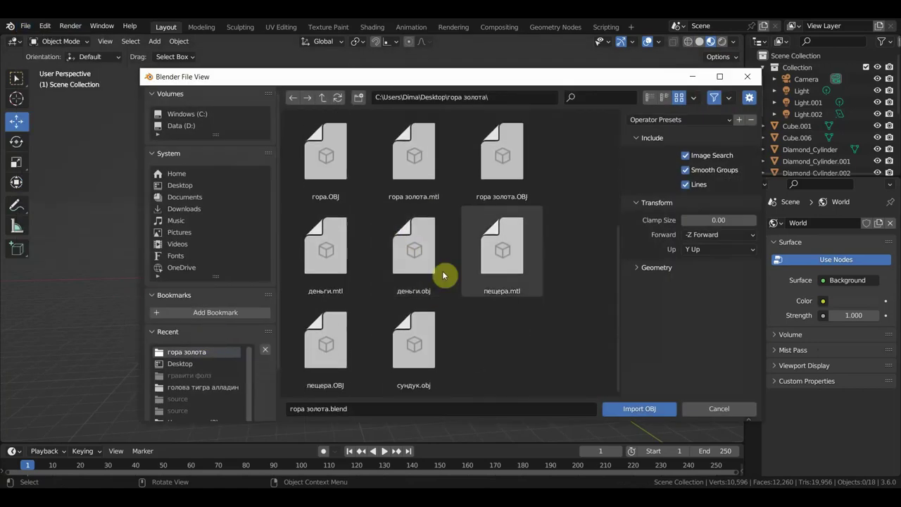
pyautogui.doubleClick(332, 347)
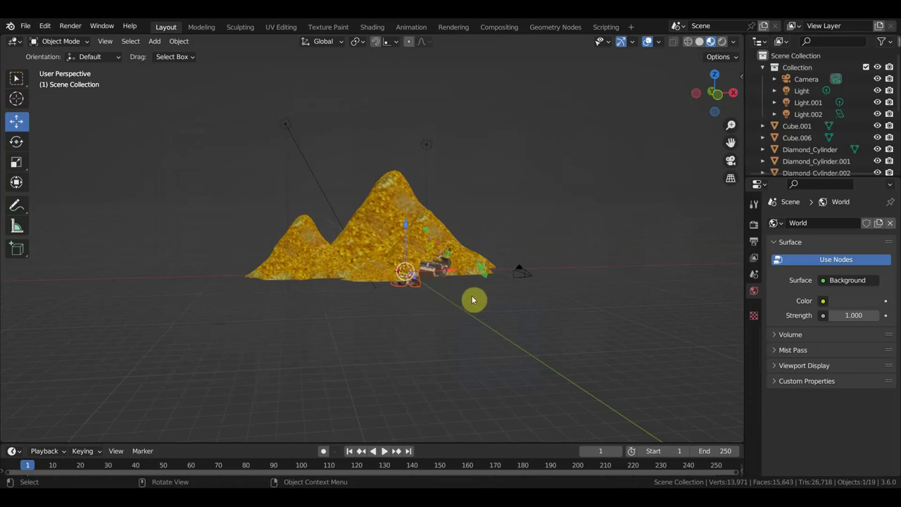
pyautogui.scroll(-3, 473, 299)
# Scale the imported cave mesh up to 3.25 times its size
pyautogui.scroll(-2, 471, 299)
pyautogui.scroll(-2, 472, 299)
pyautogui.scroll(2, 471, 301)
pyautogui.scroll(4, 472, 302)
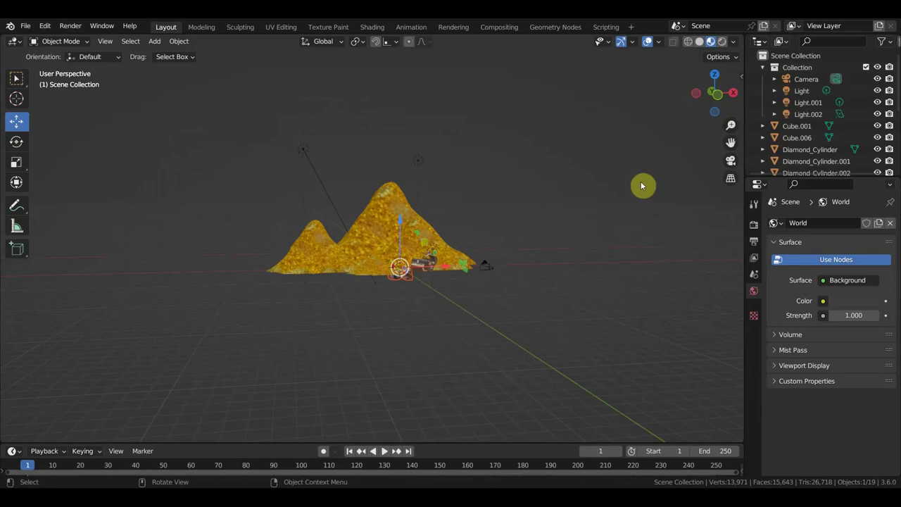
pyautogui.scroll(4, 485, 280)
pyautogui.scroll(-3, 509, 299)
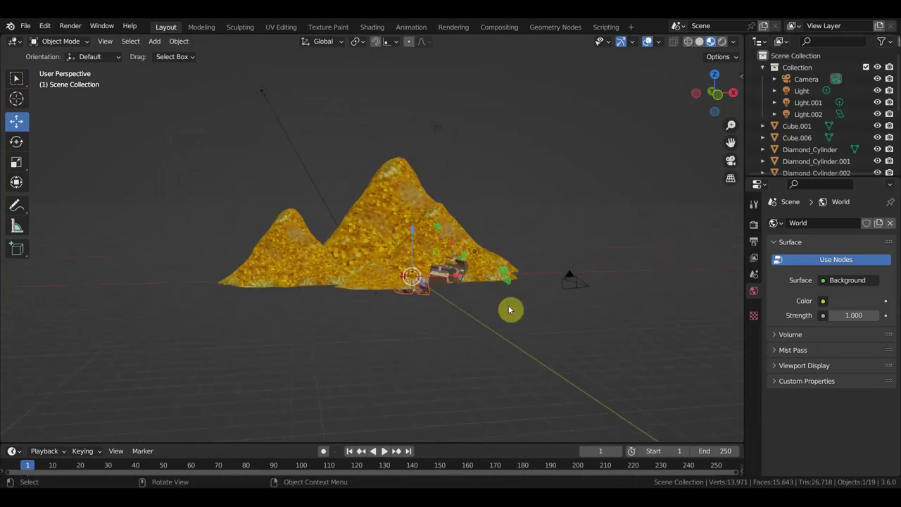
pyautogui.scroll(-2, 511, 308)
pyautogui.press('s')
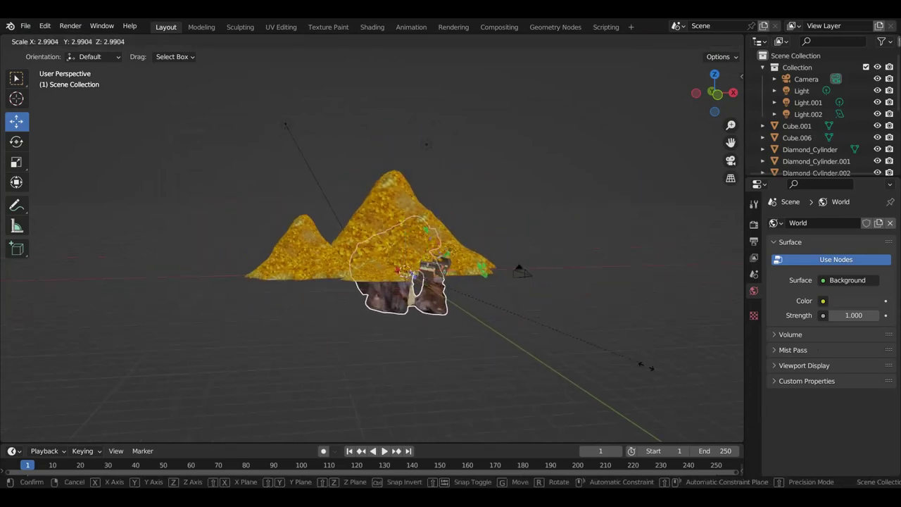
pyautogui.click(648, 356)
# In orthographic top view, rotate the cave mesh by 88 degrees
pyautogui.press('KP_5')
pyautogui.press('KP_7')
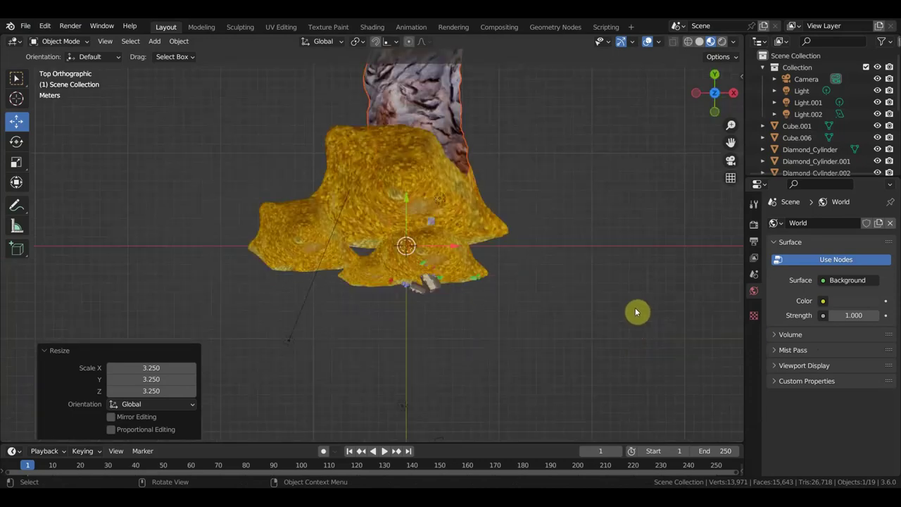
pyautogui.scroll(-3, 626, 310)
pyautogui.press('r')
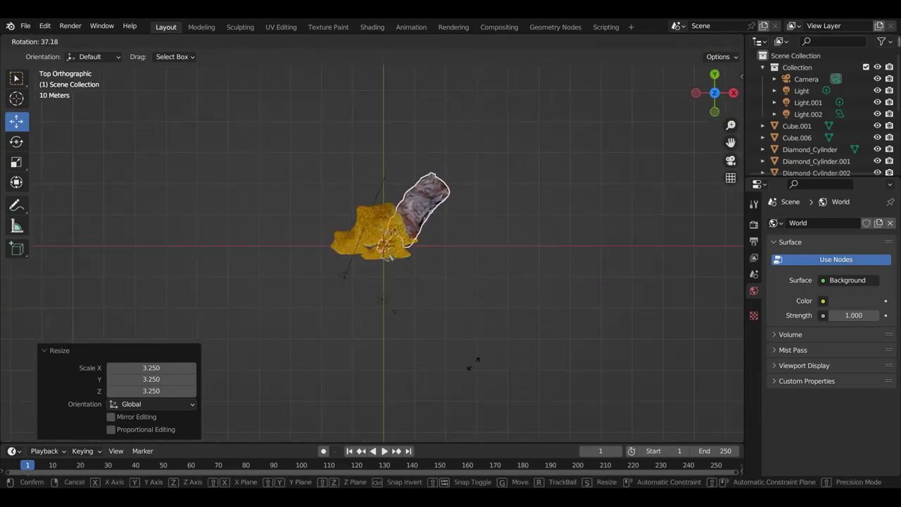
pyautogui.click(371, 380)
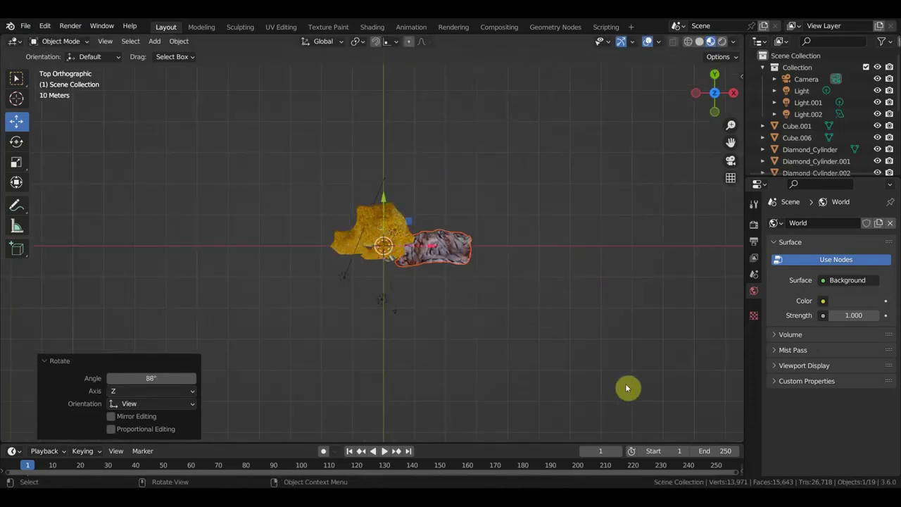
# Move the cave over the gold piles and slide it in depth to centre it
pyautogui.press('g')
pyautogui.click(568, 378)
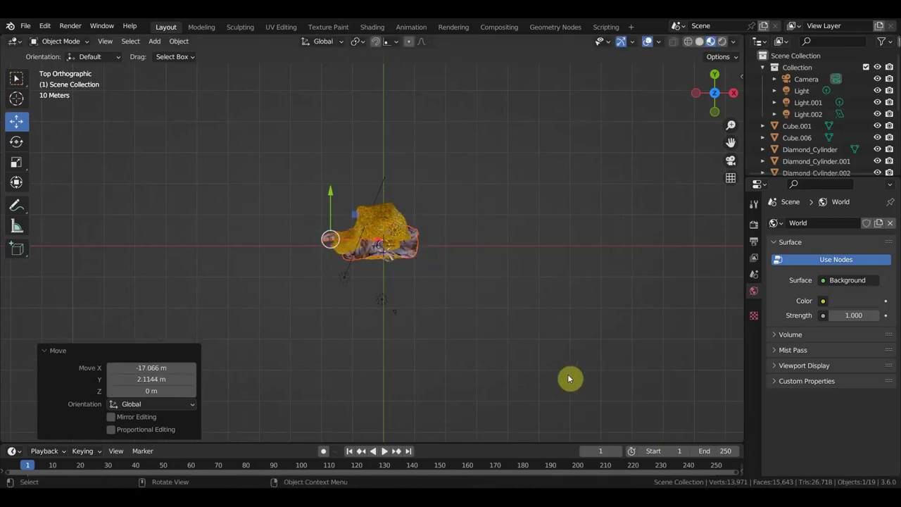
pyautogui.press('KP_3')
pyautogui.press('KP_1')
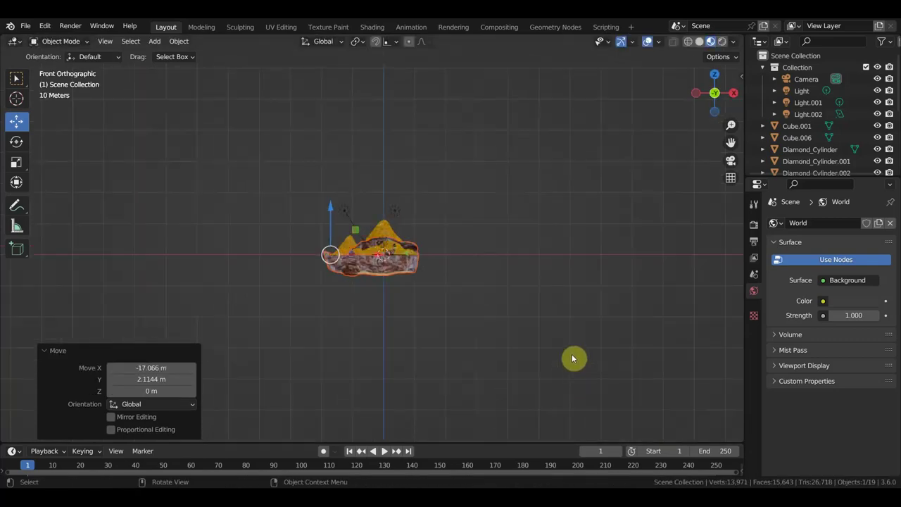
pyautogui.scroll(5, 507, 343)
pyautogui.moveTo(506, 343)
pyautogui.mouseDown(button='middle')
pyautogui.moveTo(382, 356)
pyautogui.moveTo(410, 314)
pyautogui.mouseUp(button='middle')
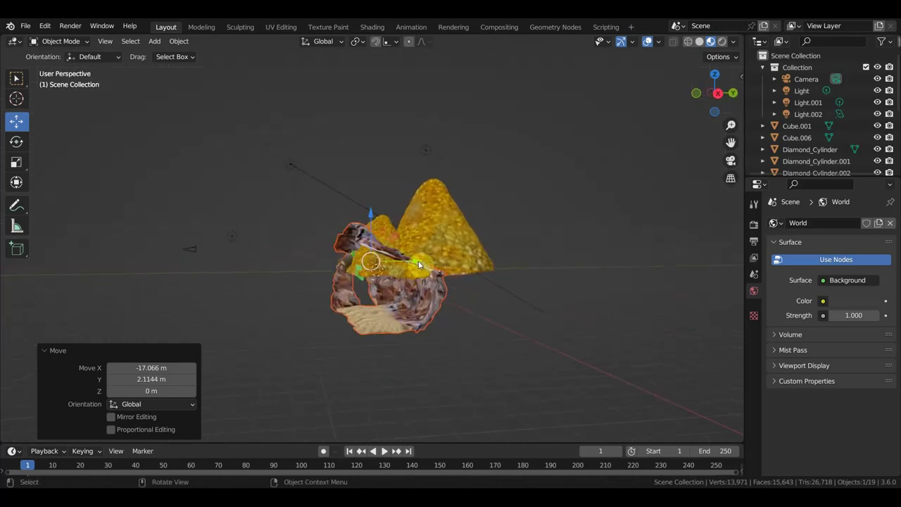
pyautogui.moveTo(419, 261); pyautogui.dragTo(489, 309, button='middle')
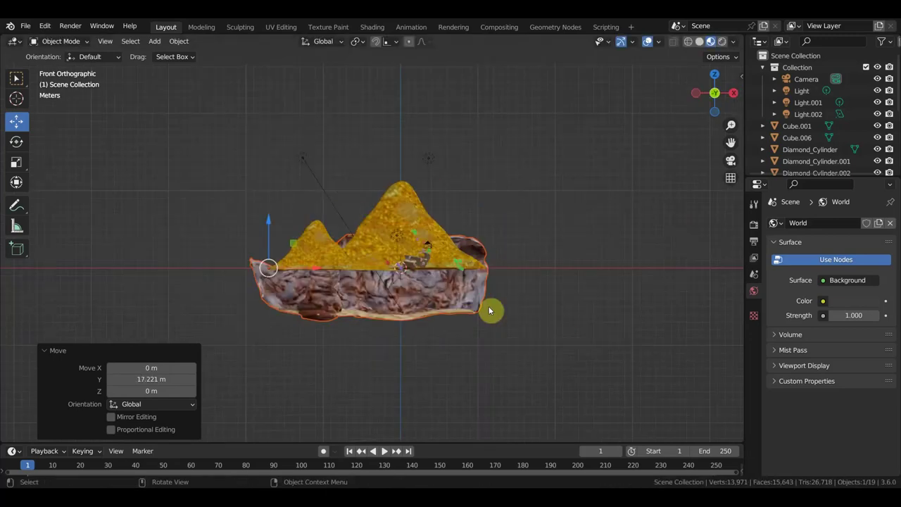
# Scale the cave by 1.724 and raise it so the gold sits inside
pyautogui.press('s')
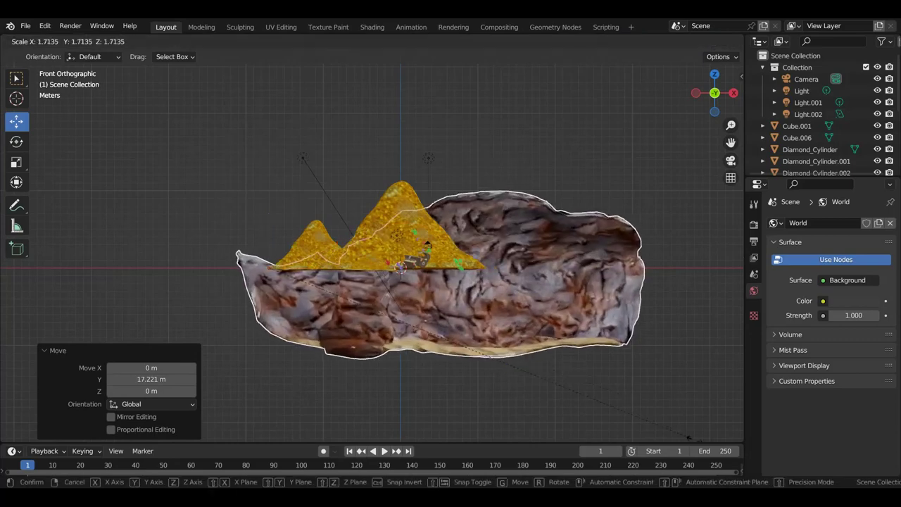
pyautogui.click(695, 439)
pyautogui.press('g')
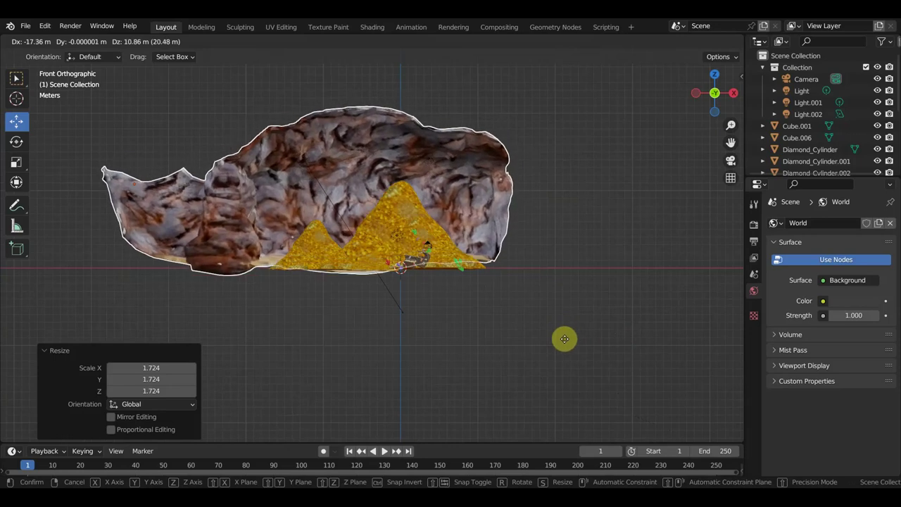
pyautogui.click(565, 338)
# Scale the cave by another 1.227 and settle it around the gold piles, checking in front view
pyautogui.press('s')
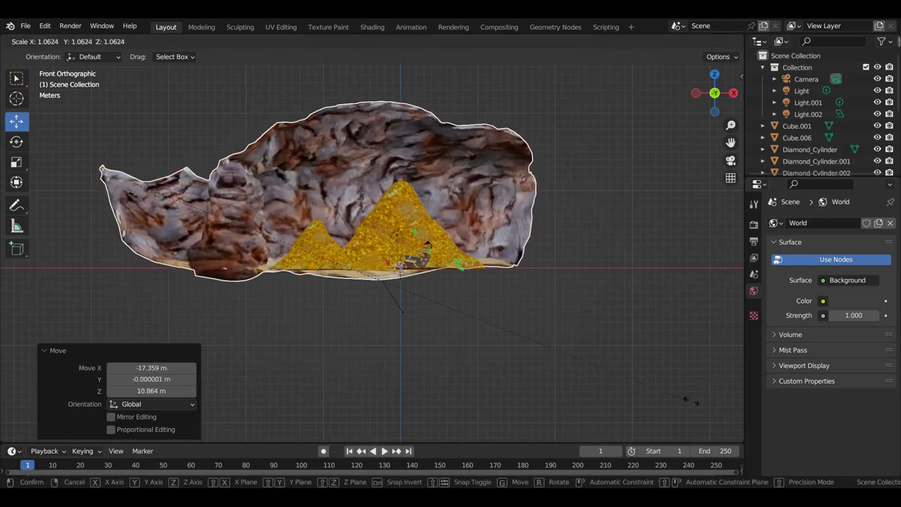
pyautogui.click(36, 362)
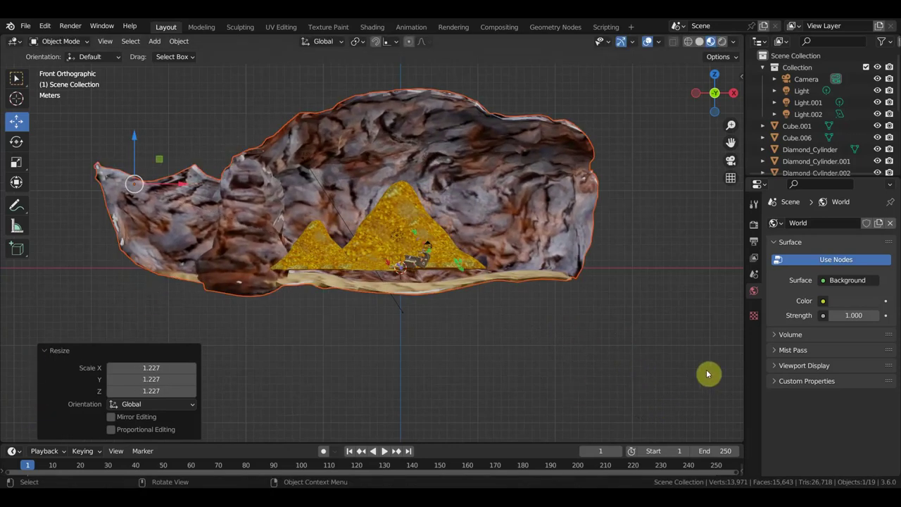
pyautogui.click(703, 367)
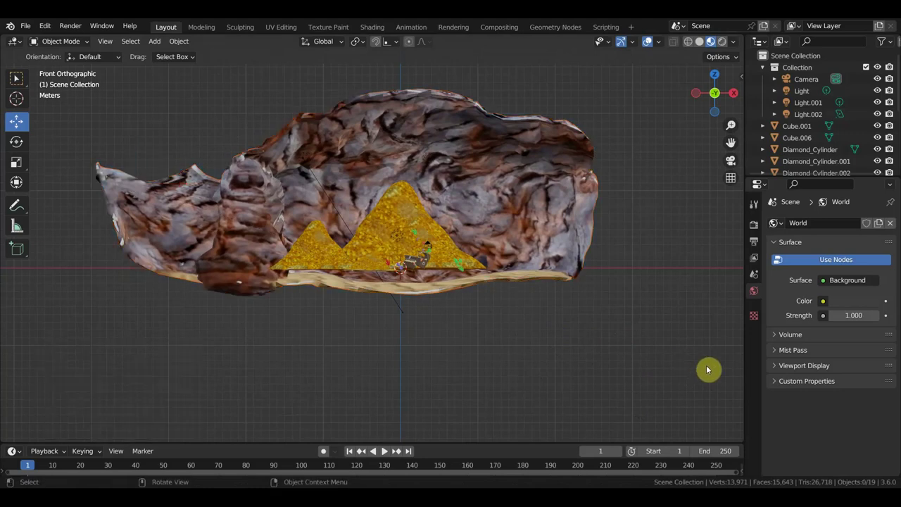
pyautogui.click(571, 235)
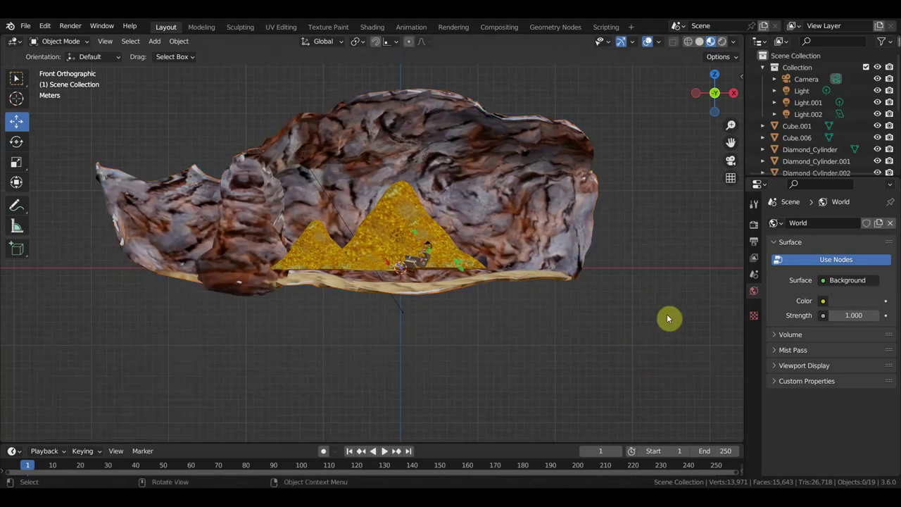
pyautogui.press('g')
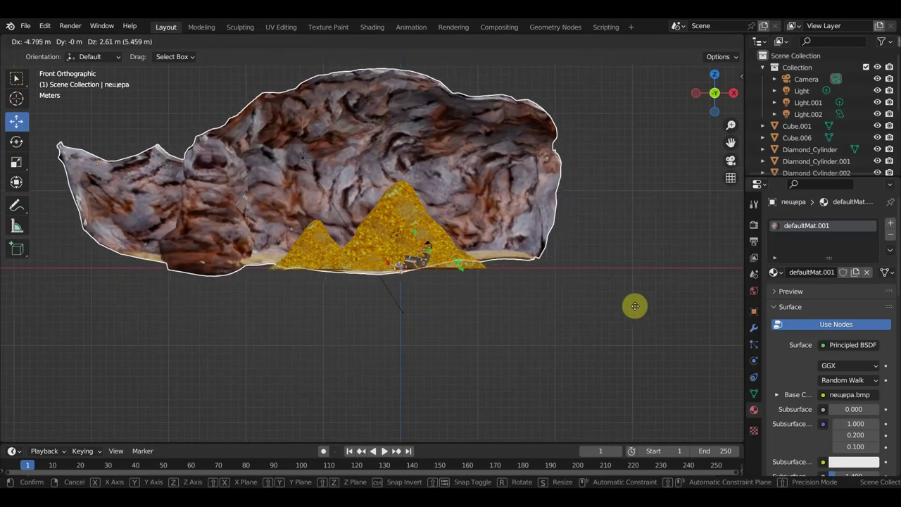
pyautogui.click(620, 315)
pyautogui.moveTo(610, 337)
pyautogui.mouseDown(button='middle')
pyautogui.moveTo(458, 369)
pyautogui.moveTo(563, 348)
pyautogui.moveTo(597, 356)
pyautogui.mouseUp(button='middle')
pyautogui.press('KP_1')
pyautogui.scroll(-3, 658, 269)
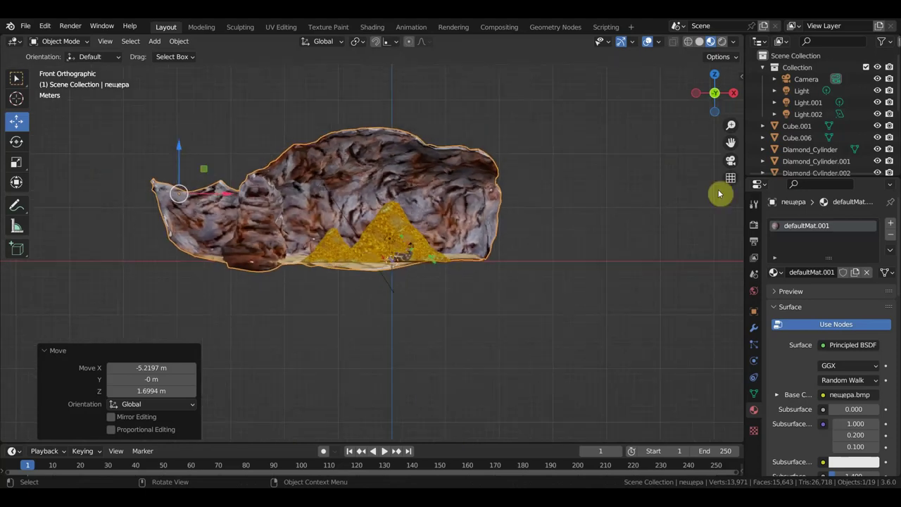
# Show the sidebar with the cave's location, rotation and scale, then select the large gold pile
pyautogui.press('n')
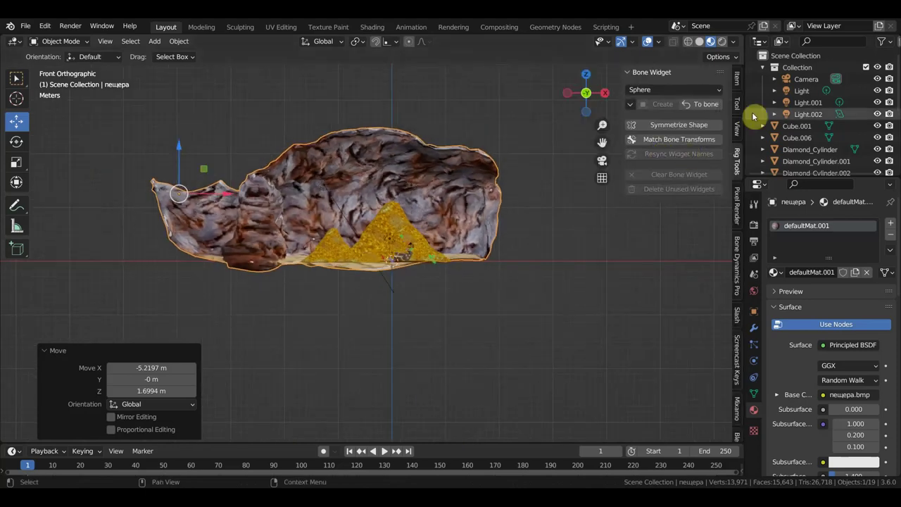
pyautogui.click(738, 81)
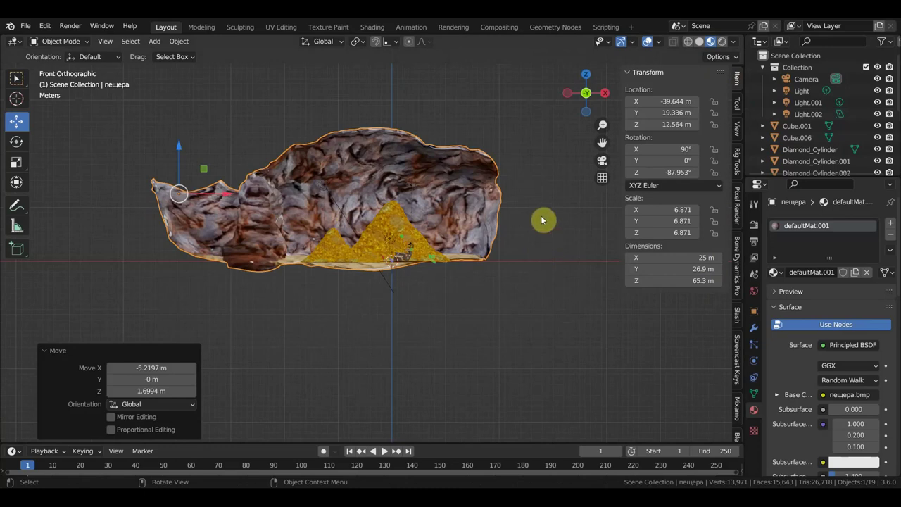
pyautogui.click(402, 240)
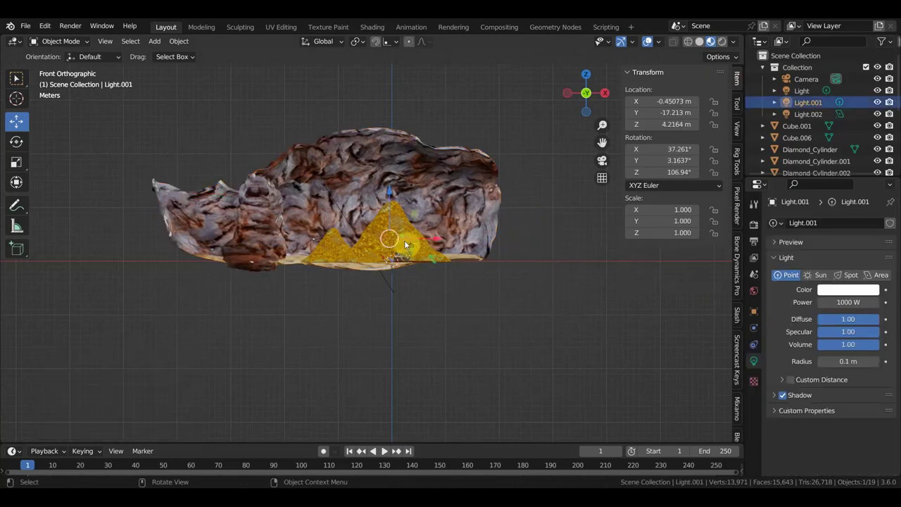
pyautogui.scroll(4, 405, 246)
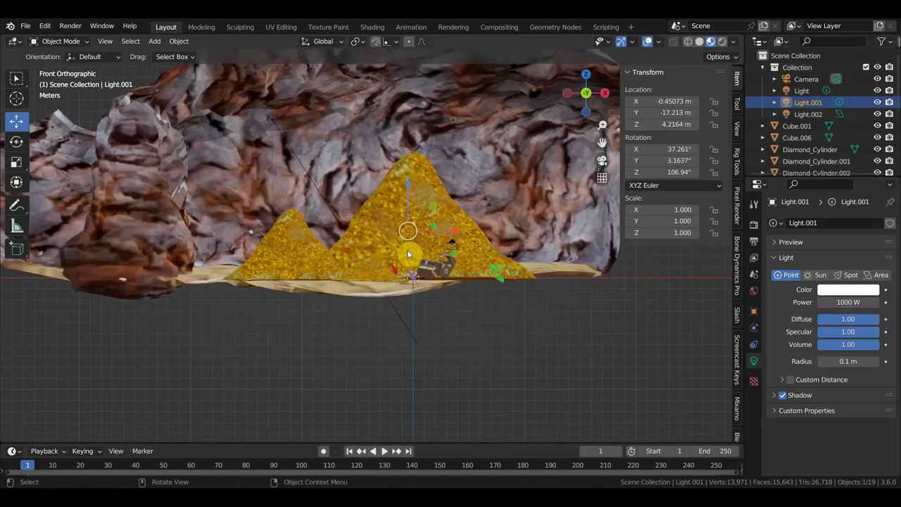
pyautogui.click(504, 173)
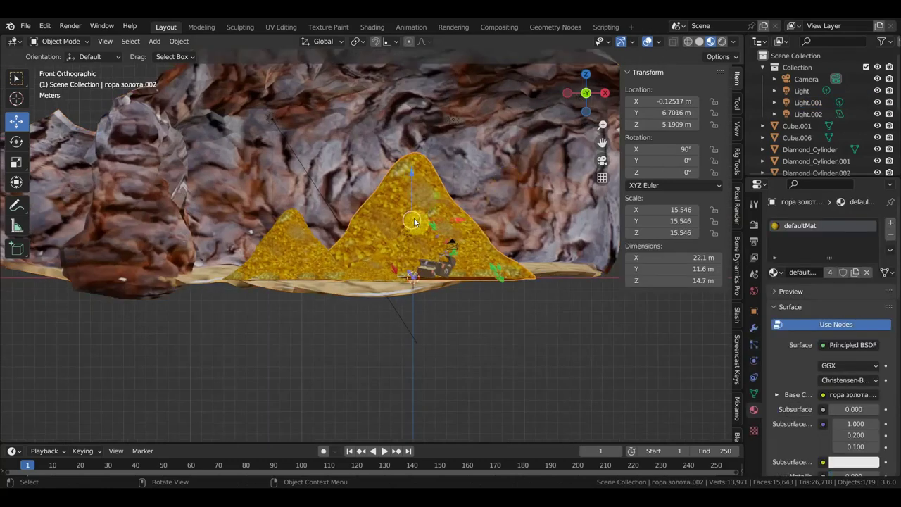
# Add the left and large gold piles and several gems, including the green one, to the selection
pyautogui.keyDown('shift'); pyautogui.click(299, 237); pyautogui.keyUp('shift')
pyautogui.moveTo(298, 238); pyautogui.dragTo(345, 278, button='middle')
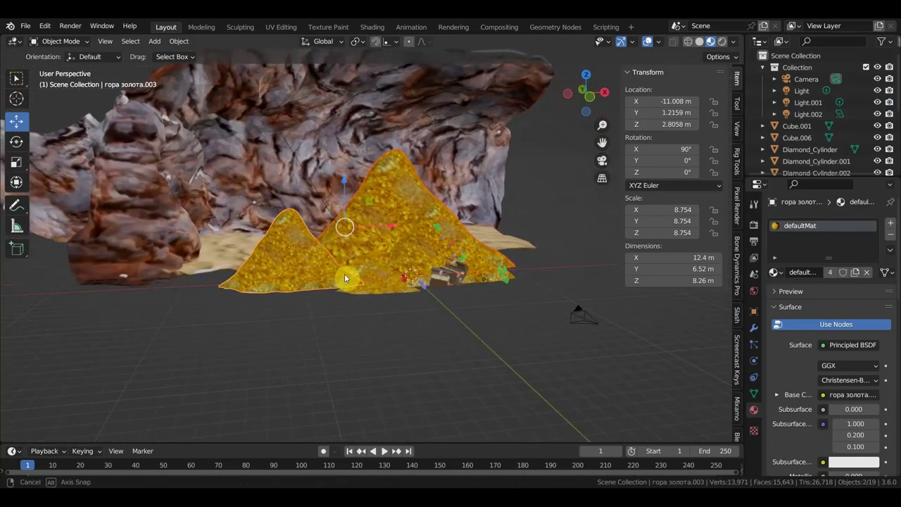
pyautogui.scroll(3, 344, 278)
pyautogui.keyDown('shift'); pyautogui.click(450, 280); pyautogui.keyUp('shift')
pyautogui.scroll(3, 450, 280)
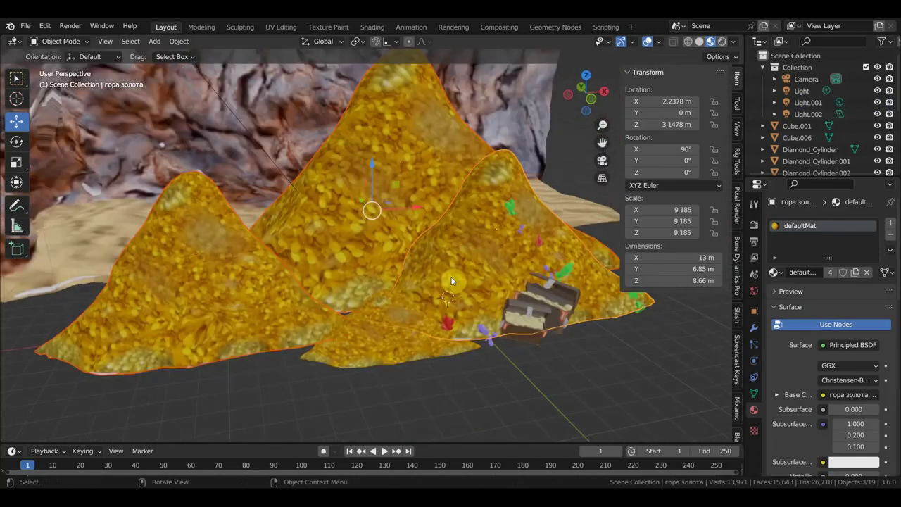
pyautogui.keyDown('shift'); pyautogui.click(485, 334); pyautogui.keyUp('shift')
pyautogui.keyDown('shift'); pyautogui.click(520, 218); pyautogui.keyUp('shift')
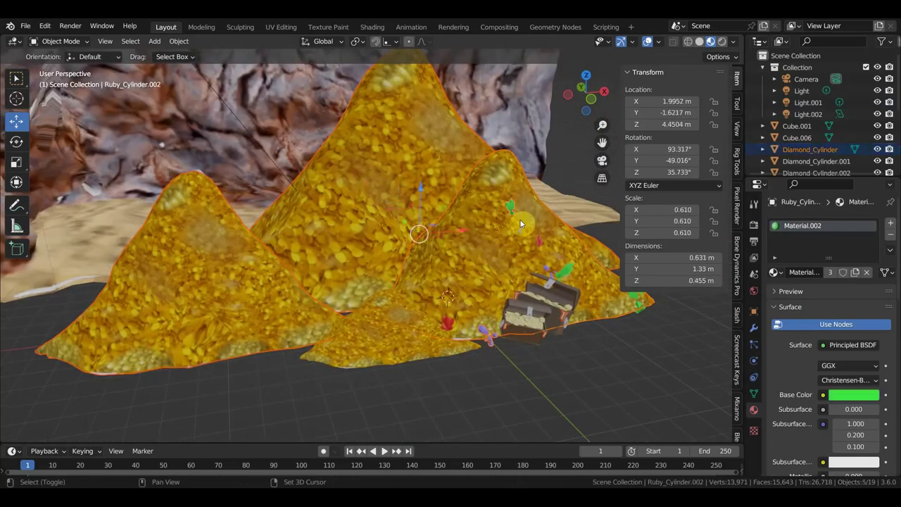
pyautogui.keyDown('shift'); pyautogui.click(521, 229); pyautogui.keyUp('shift')
pyautogui.keyDown('shift'); pyautogui.click(573, 281); pyautogui.keyUp('shift')
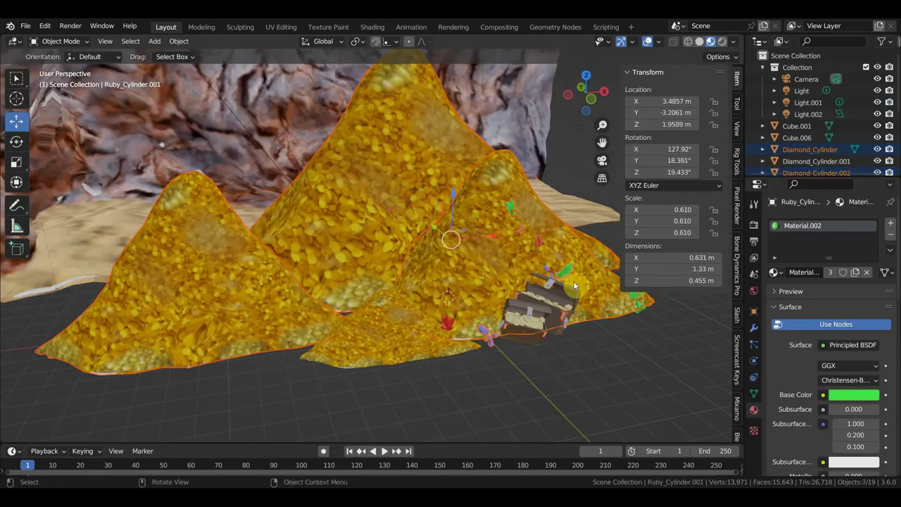
pyautogui.keyDown('shift'); pyautogui.click(626, 315); pyautogui.keyUp('shift')
pyautogui.scroll(-3, 627, 315)
# Drop the green gem from the selection and add the treasure chest, purple diamond and chest Cube.001
pyautogui.keyDown('shift'); pyautogui.click(555, 291); pyautogui.keyUp('shift')
pyautogui.keyDown('shift'); pyautogui.click(504, 276); pyautogui.keyUp('shift')
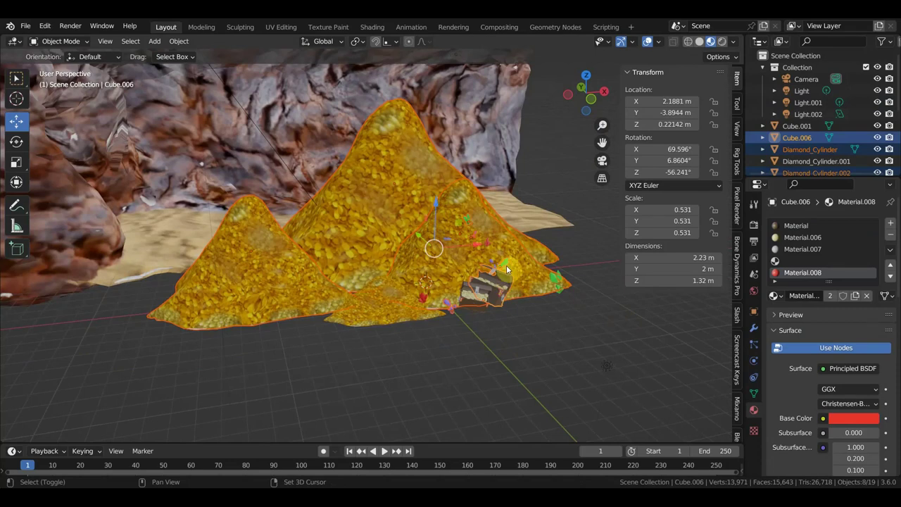
pyautogui.keyDown('shift'); pyautogui.click(496, 264); pyautogui.keyUp('shift')
pyautogui.keyDown('shift'); pyautogui.click(496, 283); pyautogui.keyUp('shift')
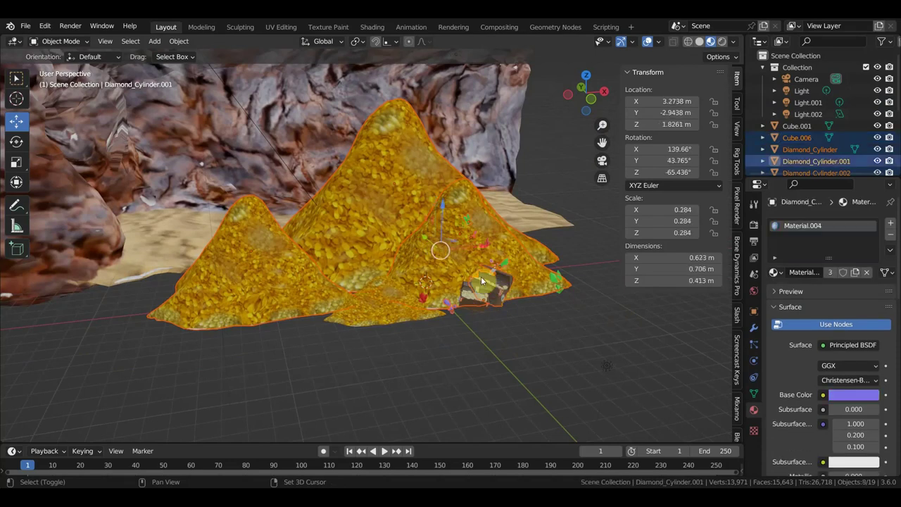
pyautogui.scroll(4, 471, 258)
pyautogui.moveTo(562, 208)
pyautogui.mouseDown(button='middle')
pyautogui.moveTo(462, 220)
pyautogui.moveTo(452, 231)
pyautogui.mouseUp(button='middle')
pyautogui.click(402, 375)
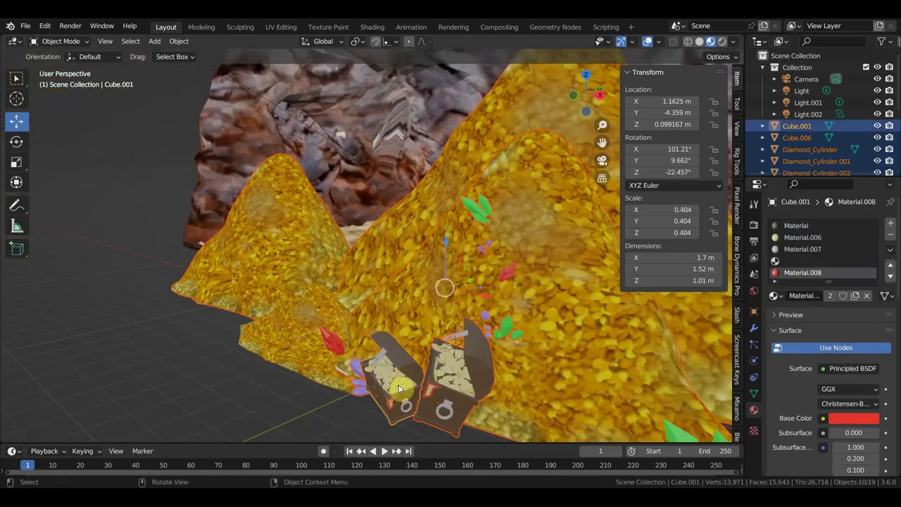
pyautogui.scroll(-4, 401, 377)
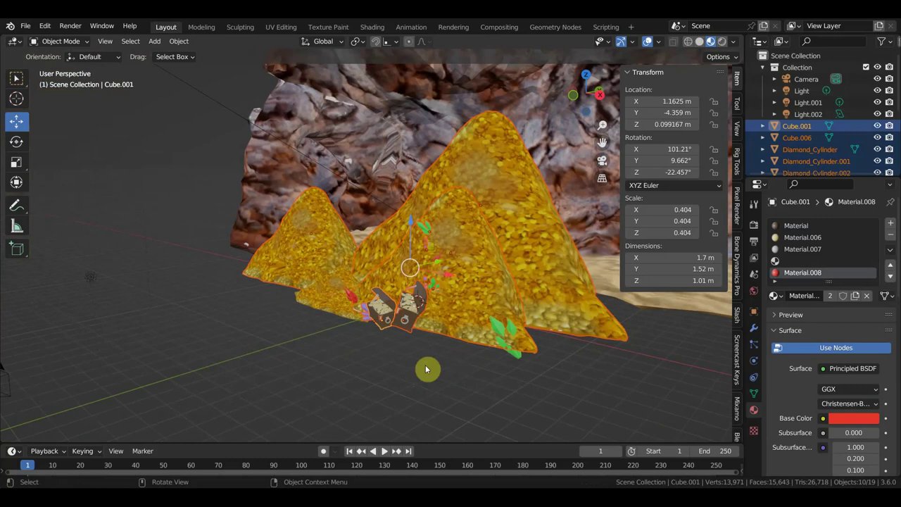
pyautogui.moveTo(425, 369); pyautogui.dragTo(488, 371, button='middle')
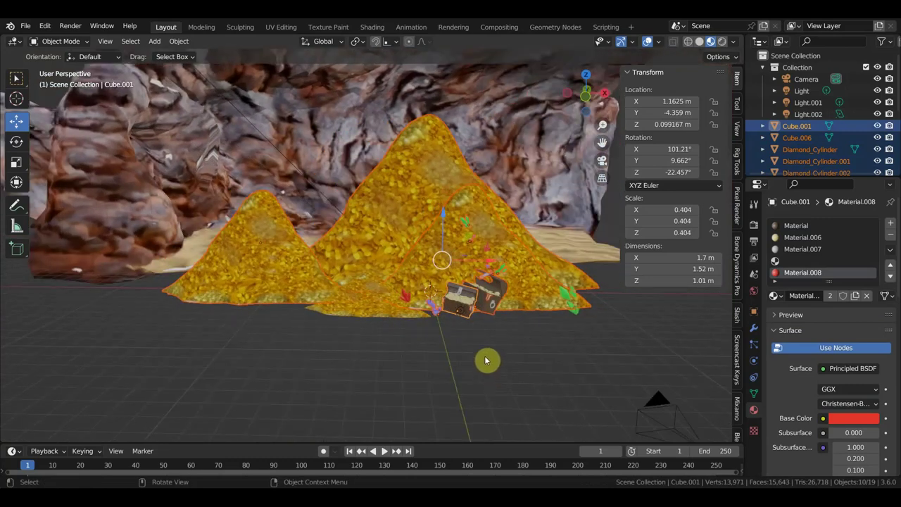
# Shrink the selected treasure group to about 0.323 and move it right and down
pyautogui.press('KP_1')
pyautogui.press('s')
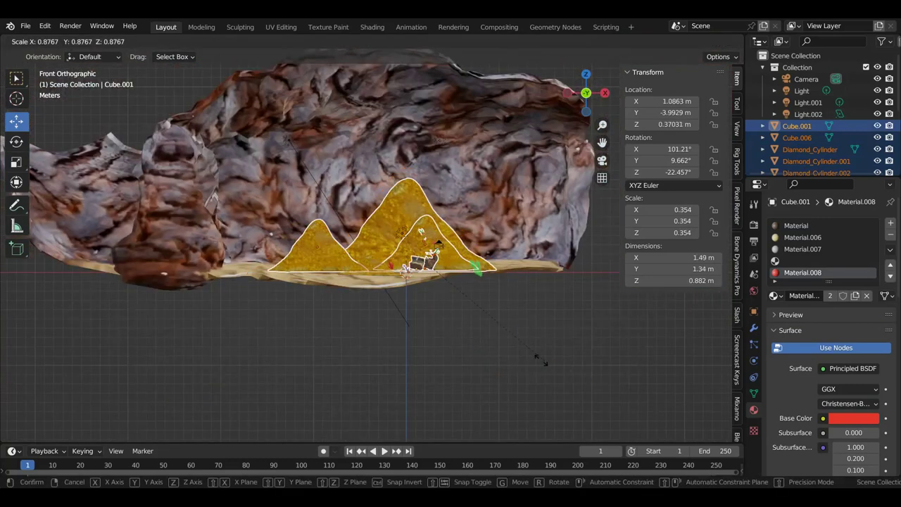
pyautogui.click(442, 311)
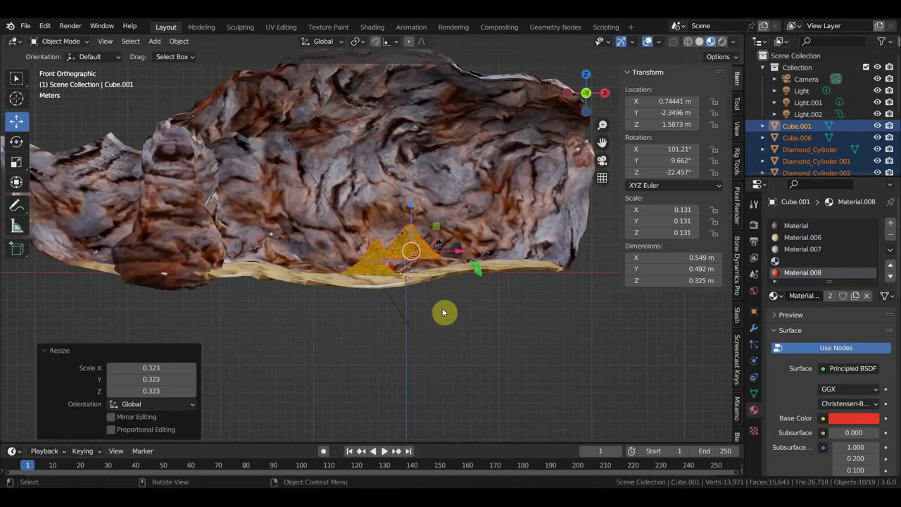
pyautogui.press('g')
pyautogui.click(490, 338)
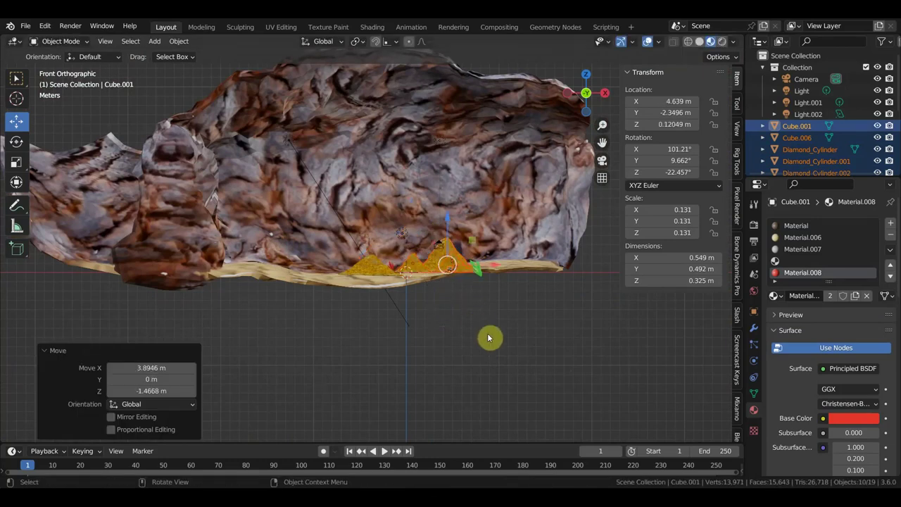
# Move the gold piles onto the sand beside the rock arch
pyautogui.scroll(4, 489, 338)
pyautogui.moveTo(495, 343); pyautogui.dragTo(435, 385, button='middle')
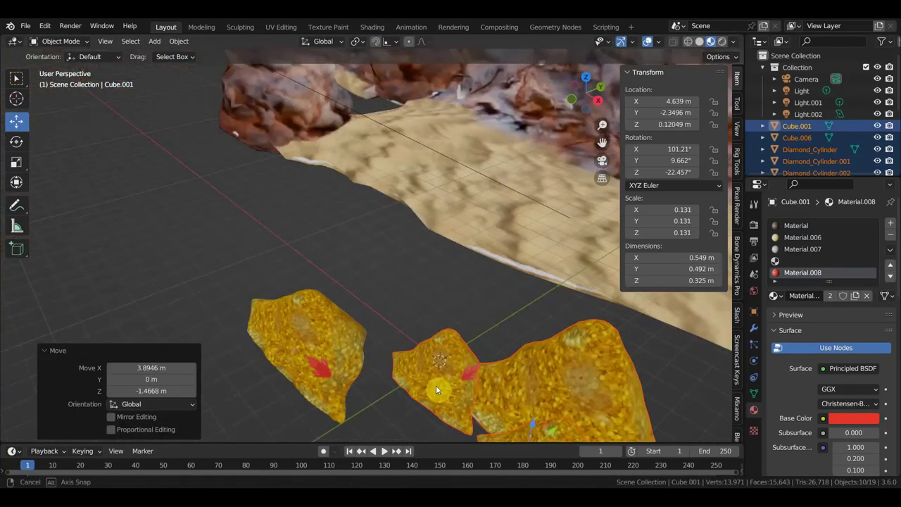
pyautogui.moveTo(436, 385); pyautogui.dragTo(439, 379, button='middle')
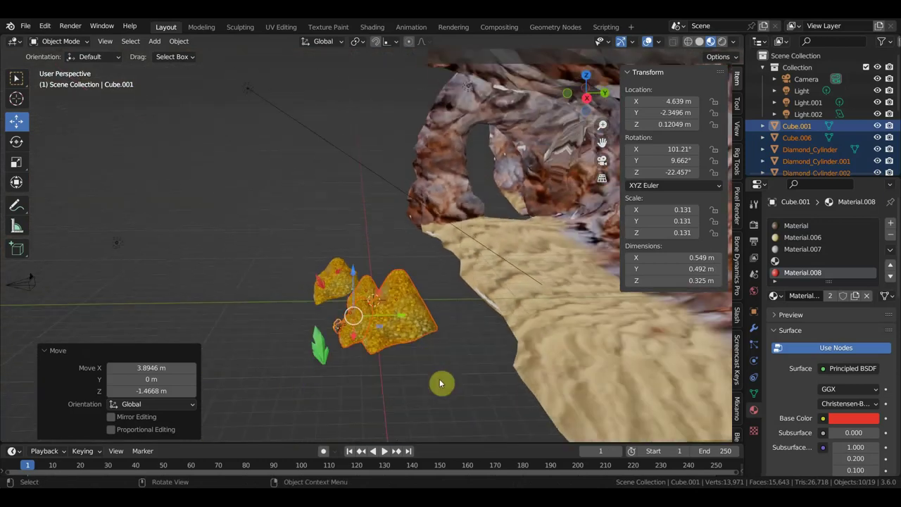
pyautogui.press('g')
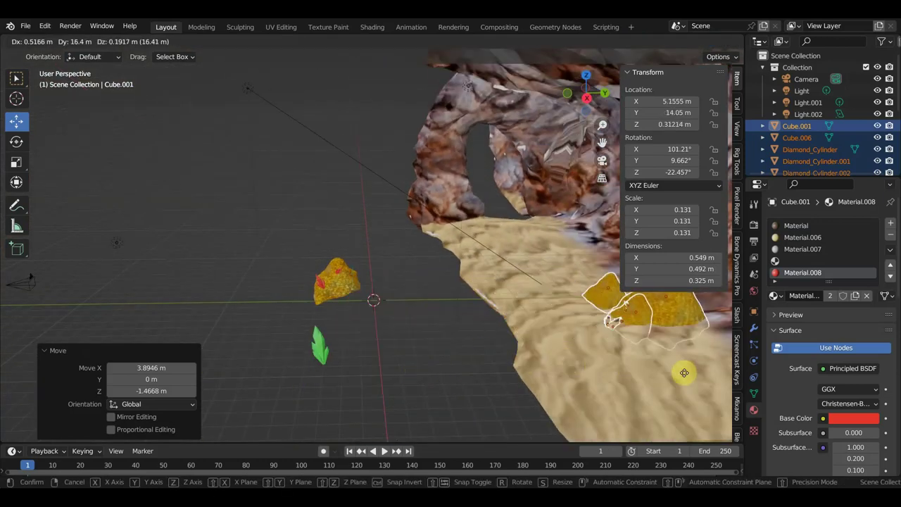
pyautogui.click(690, 357)
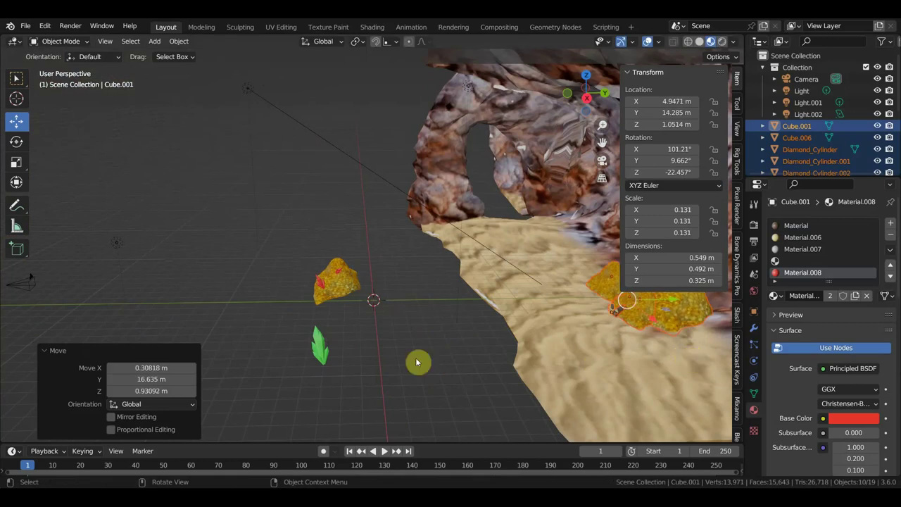
# Reposition the small gold pile гора золота.001 further right on the sand
pyautogui.click(345, 284)
pyautogui.moveTo(370, 325); pyautogui.dragTo(288, 244)
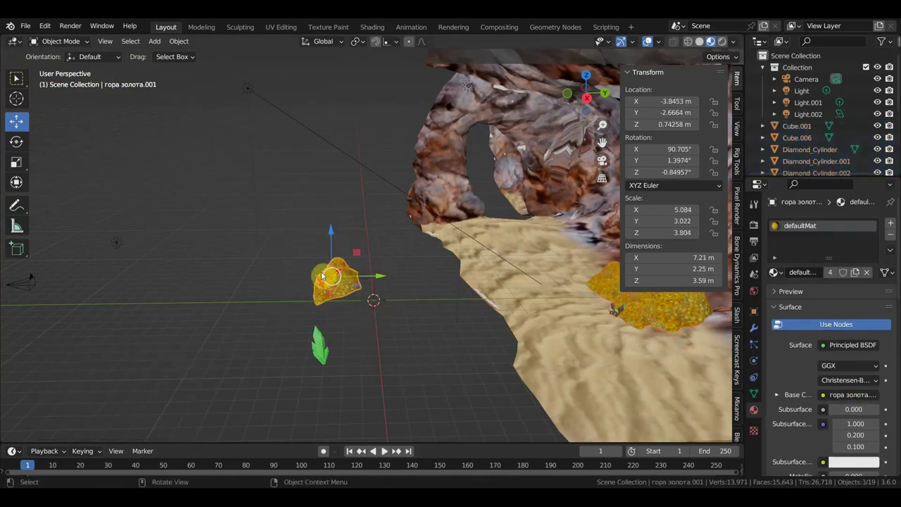
pyautogui.press('g')
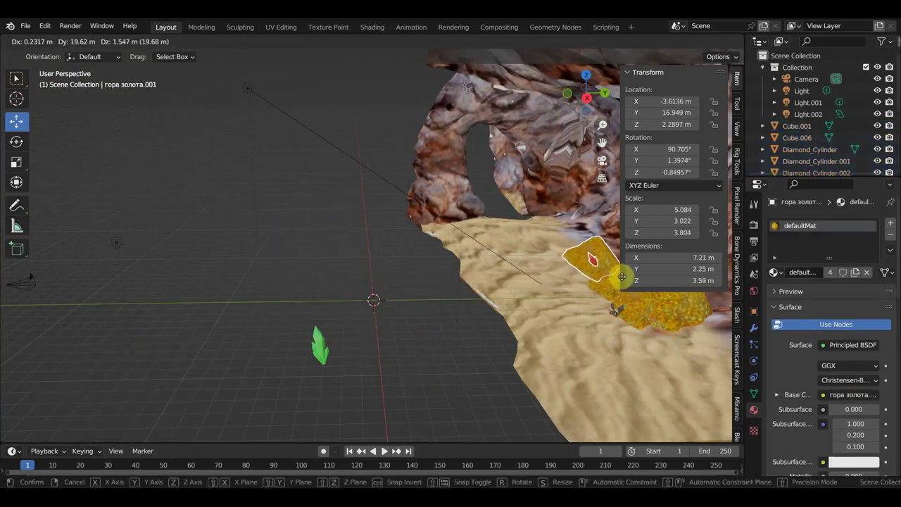
pyautogui.click(611, 255)
pyautogui.moveTo(451, 337)
pyautogui.mouseDown(button='middle')
pyautogui.moveTo(446, 366)
pyautogui.moveTo(511, 350)
pyautogui.mouseUp(button='middle')
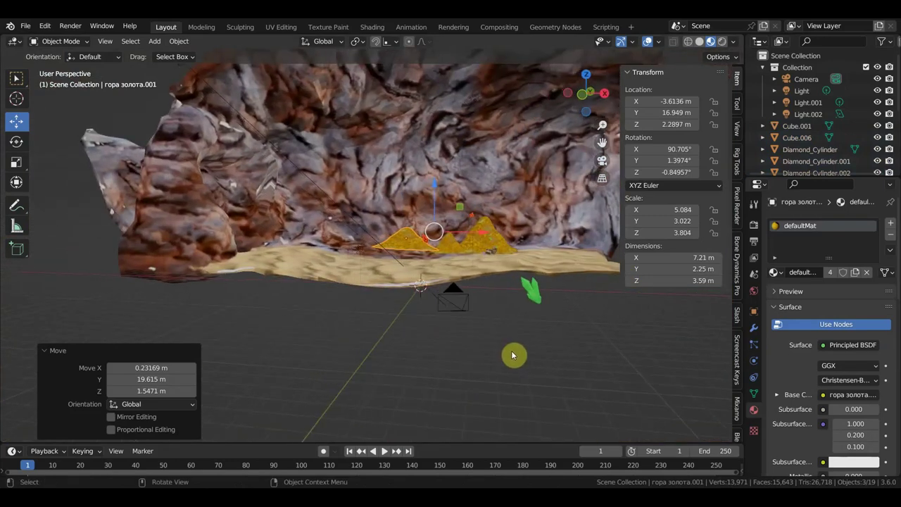
pyautogui.press('KP_1')
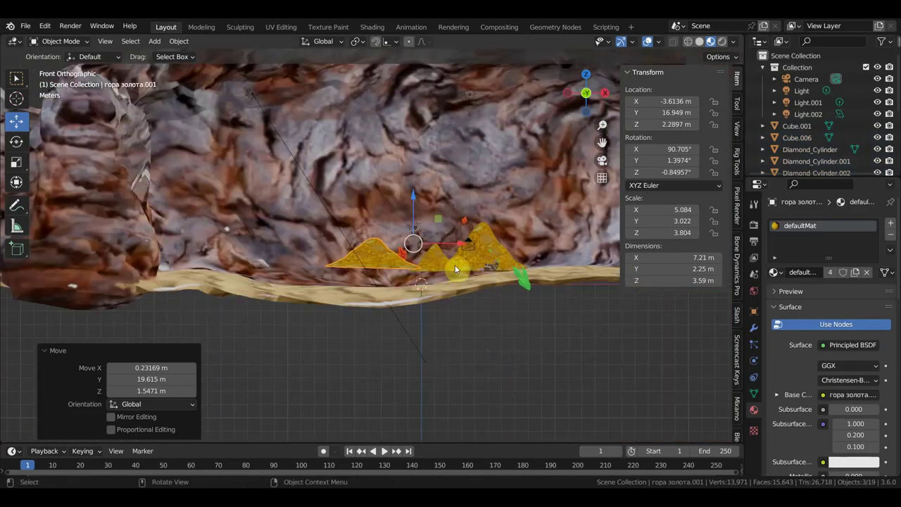
pyautogui.press('g')
pyautogui.click(443, 277)
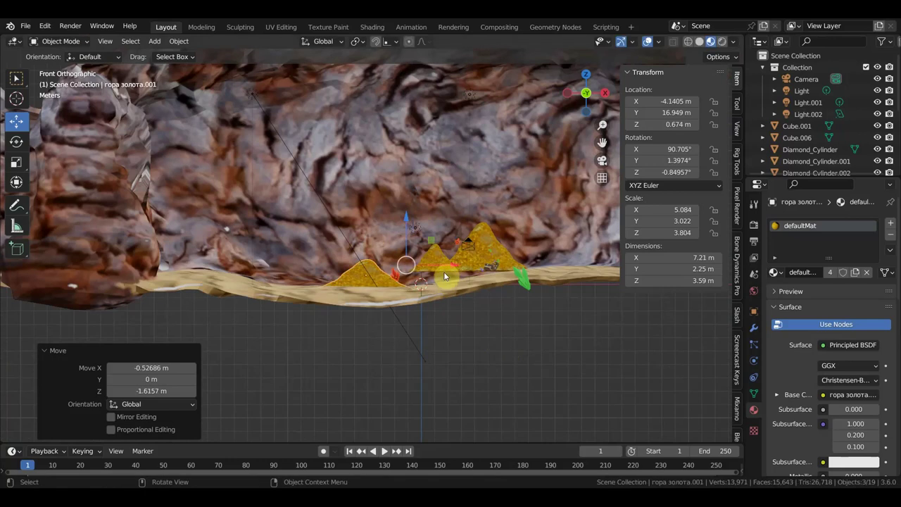
# Duplicate a gold pile, place the copy between the others, and hide the cave mesh
pyautogui.click(446, 268)
pyautogui.hotkey('shift', 'd')
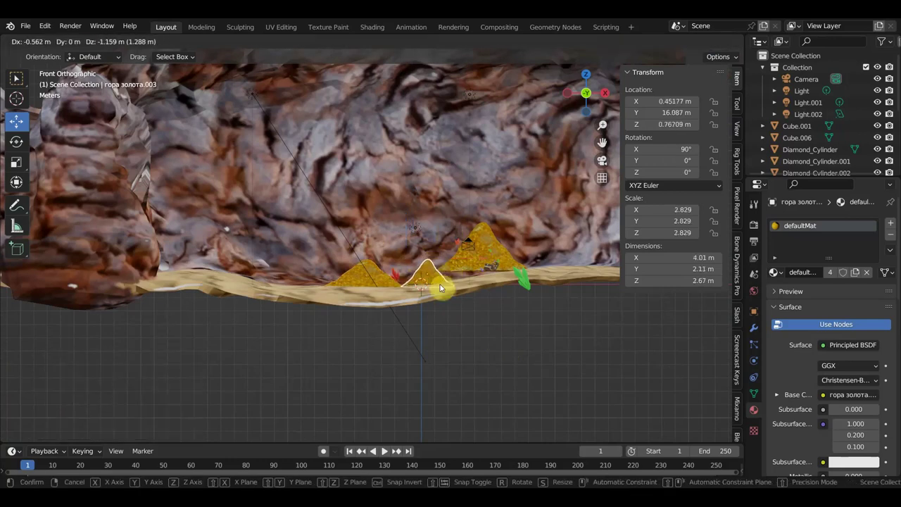
pyautogui.click(438, 280)
pyautogui.click(439, 209)
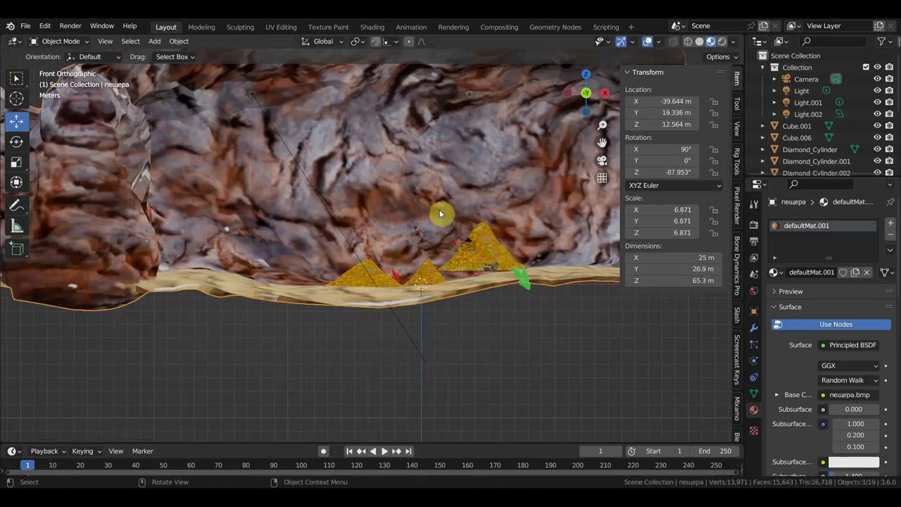
pyautogui.press('Delete')
# Shift the green gem further right along X
pyautogui.click(527, 283)
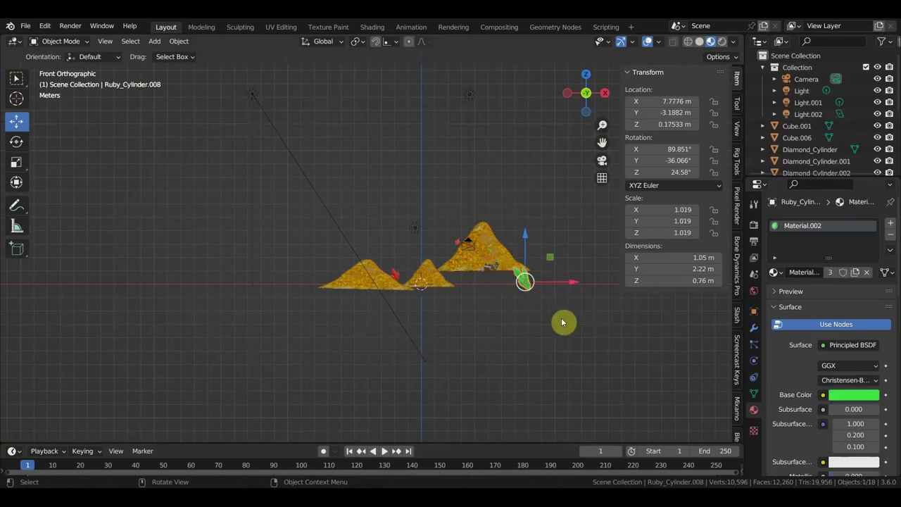
pyautogui.moveTo(574, 281); pyautogui.dragTo(630, 290)
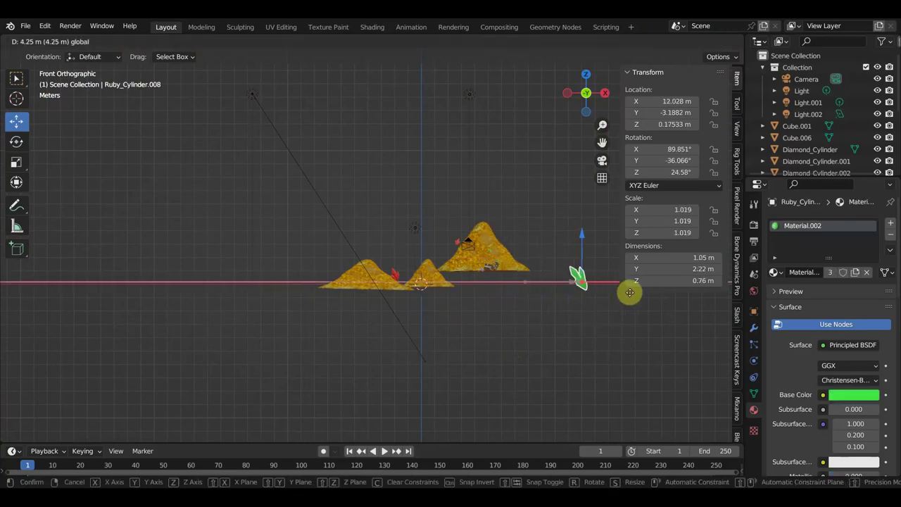
pyautogui.click(542, 276)
# Select the right gold pile group with the light and move them right and down
pyautogui.moveTo(533, 296); pyautogui.dragTo(519, 311, button='middle')
pyautogui.moveTo(518, 249); pyautogui.dragTo(485, 224)
pyautogui.moveTo(453, 191); pyautogui.dragTo(454, 193)
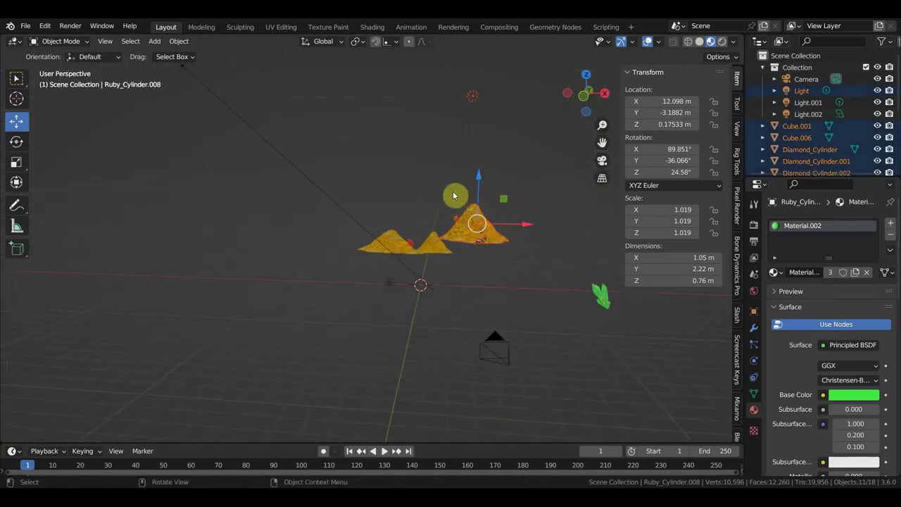
pyautogui.keyDown('shift'); pyautogui.click(476, 102); pyautogui.keyUp('shift')
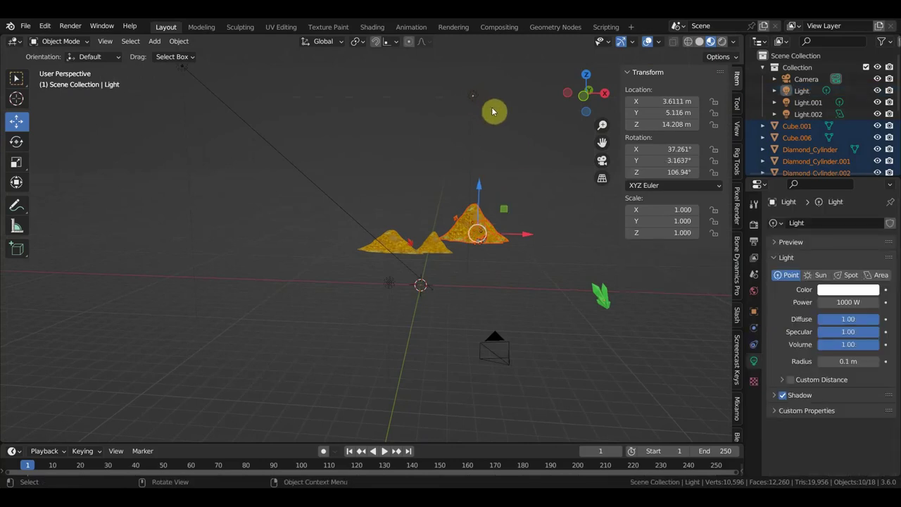
pyautogui.press('KP_1')
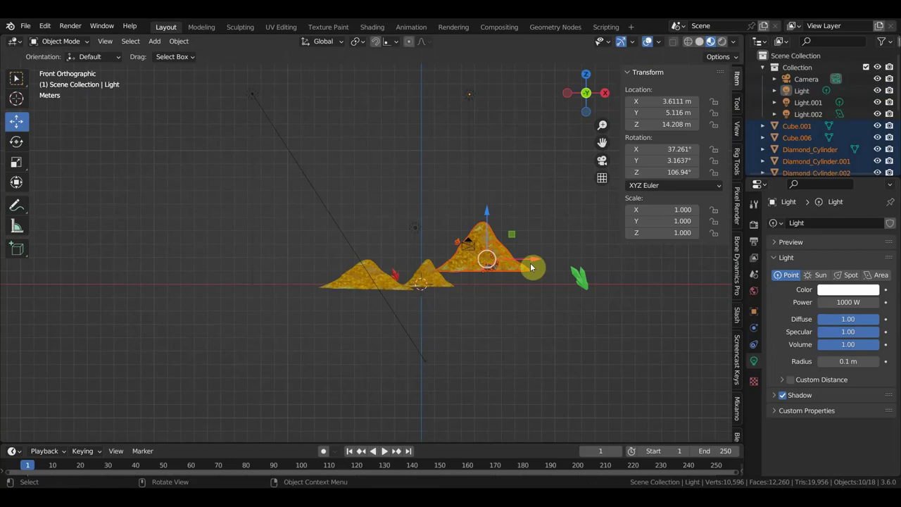
pyautogui.press('g')
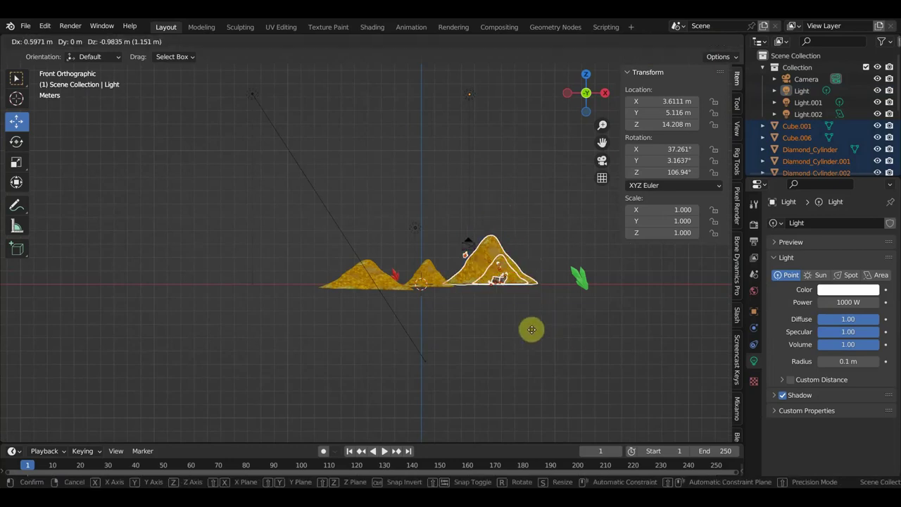
pyautogui.click(533, 338)
pyautogui.scroll(4, 493, 307)
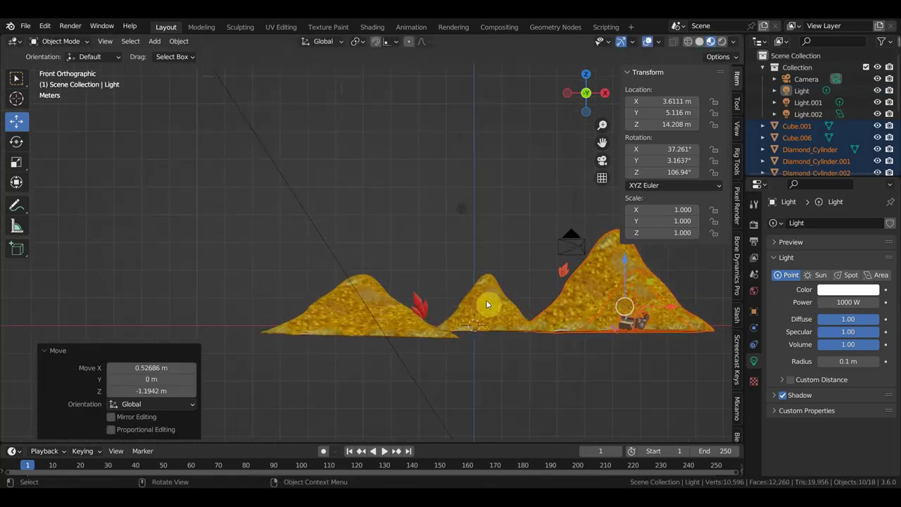
pyautogui.keyDown('shift'); pyautogui.moveTo(490, 317); pyautogui.dragTo(346, 276, button='middle'); pyautogui.keyUp('shift')
# Lower the red gem beside the left pile and move the green gem onto the gold piles
pyautogui.click(279, 275)
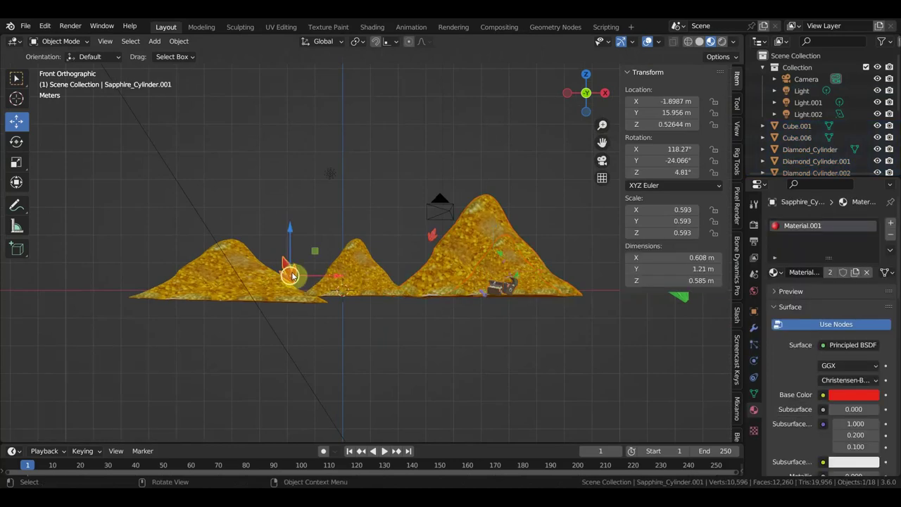
pyautogui.press('g')
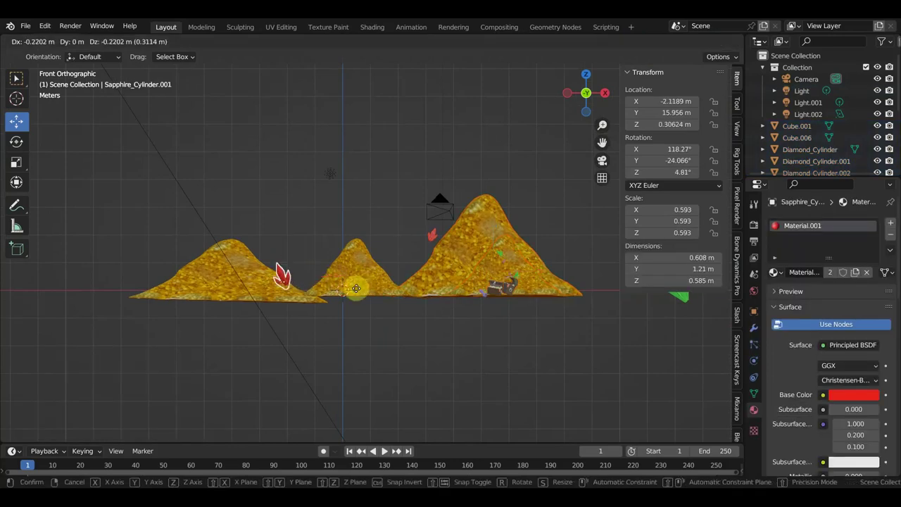
pyautogui.click(374, 280)
pyautogui.moveTo(376, 314)
pyautogui.mouseDown(button='middle')
pyautogui.moveTo(318, 348)
pyautogui.moveTo(427, 302)
pyautogui.moveTo(532, 321)
pyautogui.moveTo(523, 274)
pyautogui.mouseUp(button='middle')
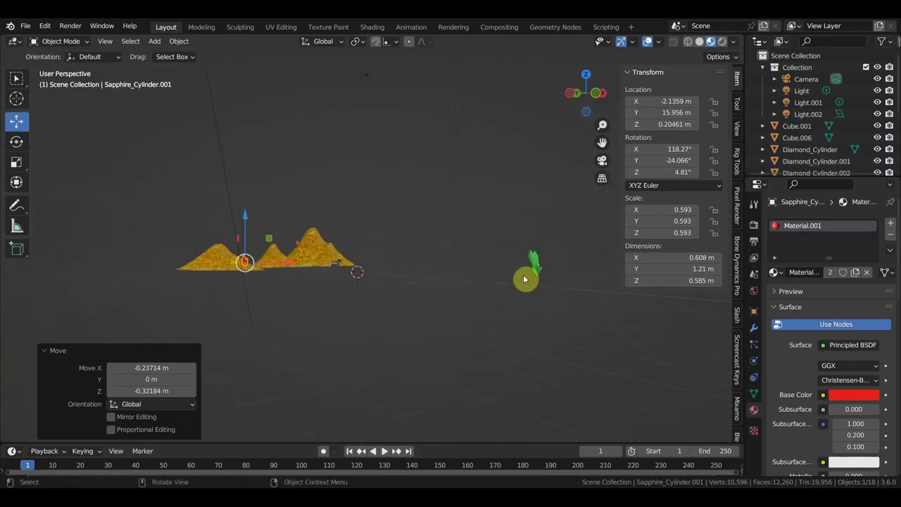
pyautogui.click(544, 275)
pyautogui.moveTo(534, 280); pyautogui.dragTo(270, 265)
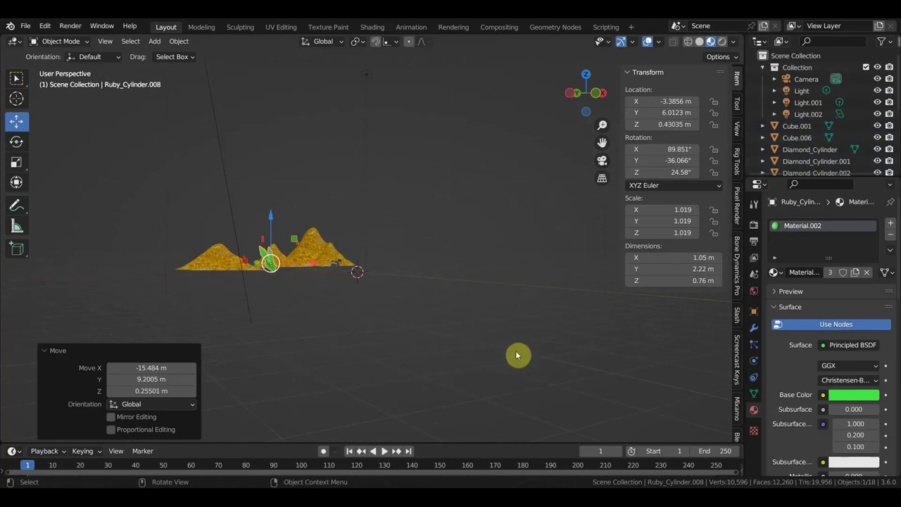
# Shrink the green gem to about 0.289 scale and move it among the gold piles
pyautogui.press('s')
pyautogui.click(363, 316)
pyautogui.scroll(3, 354, 312)
pyautogui.moveTo(354, 312)
pyautogui.mouseDown(button='middle')
pyautogui.moveTo(247, 330)
pyautogui.moveTo(374, 289)
pyautogui.moveTo(35, 354)
pyautogui.mouseUp(button='middle')
pyautogui.press('g')
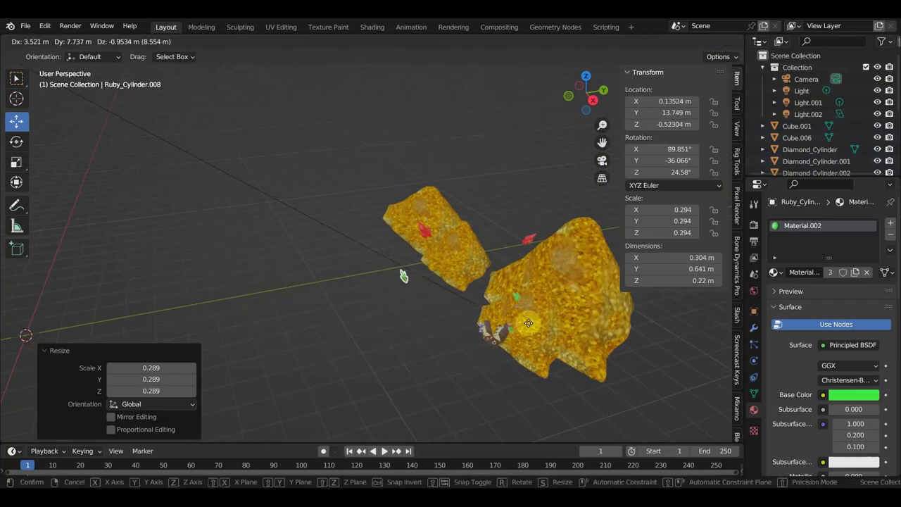
pyautogui.click(573, 329)
pyautogui.press('g')
pyautogui.click(584, 323)
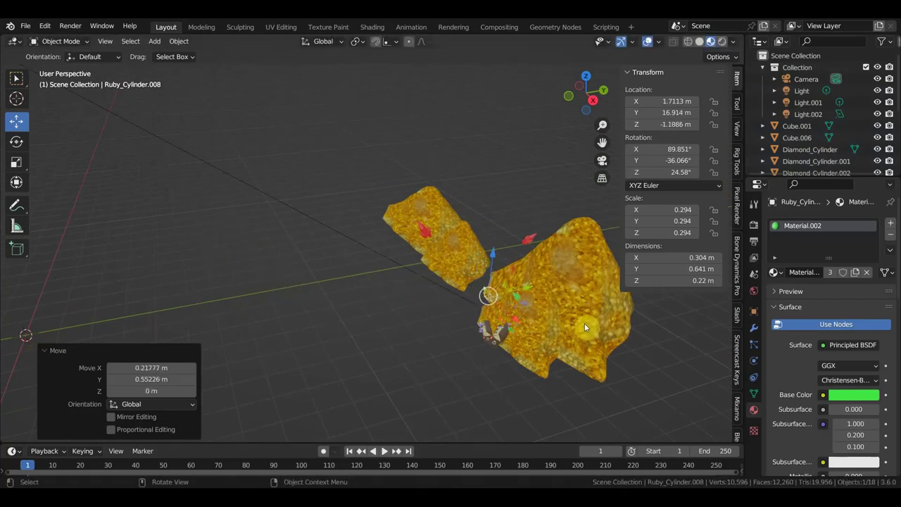
# Reposition the red gem lower and further left among the piles
pyautogui.click(529, 239)
pyautogui.press('g')
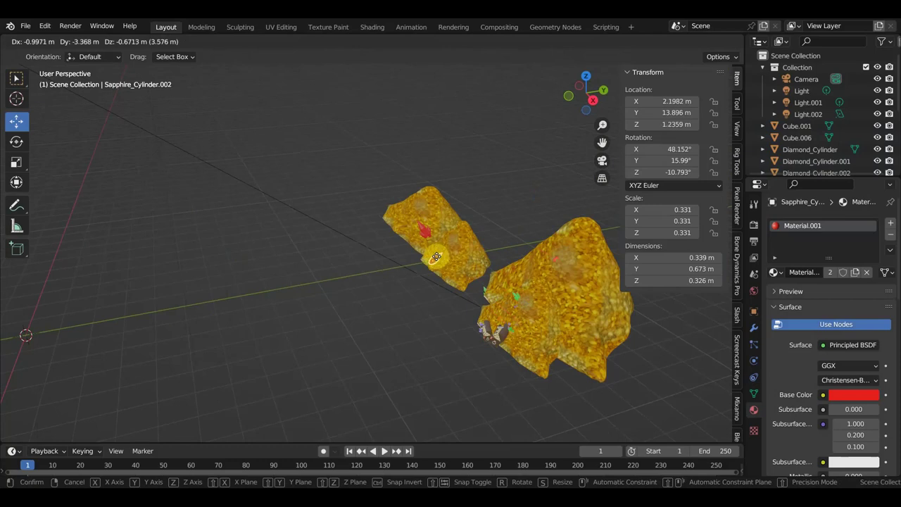
pyautogui.click(436, 261)
pyautogui.moveTo(436, 260); pyautogui.dragTo(471, 331, button='middle')
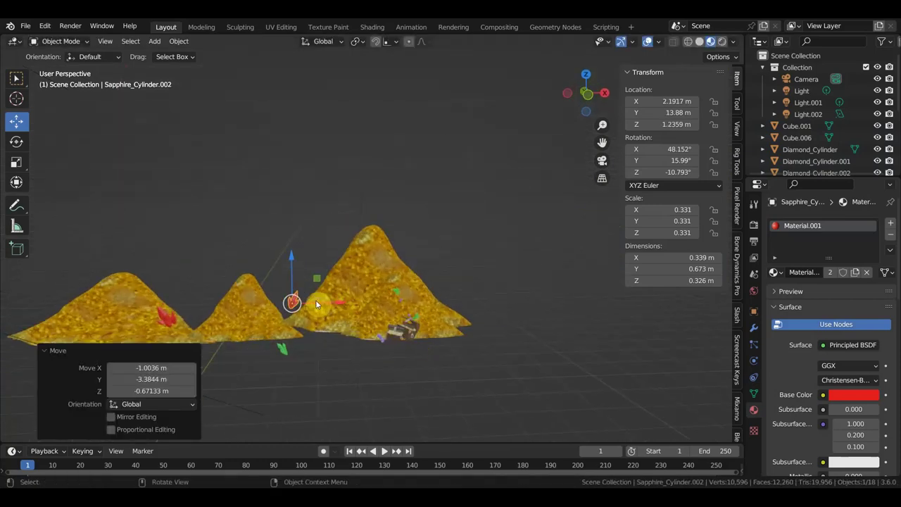
pyautogui.press('g')
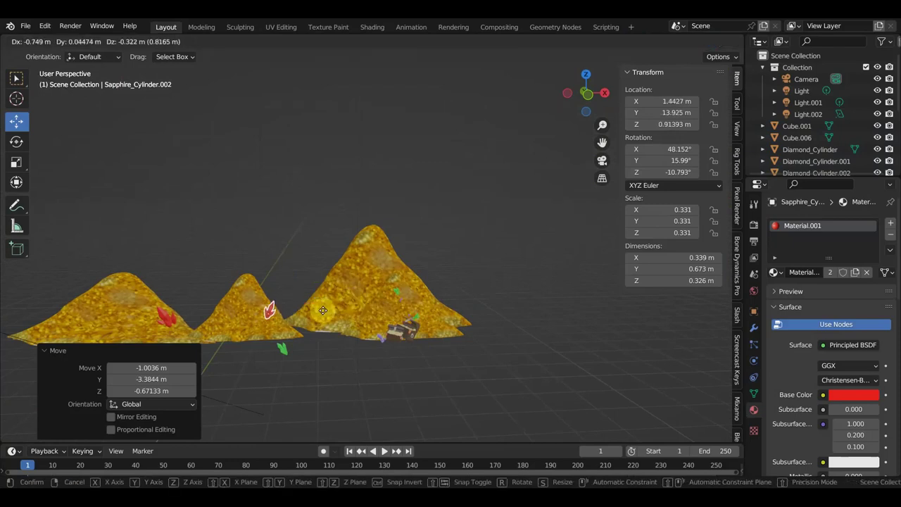
pyautogui.click(321, 312)
# In Front view, move the green gem into its final position among the piles
pyautogui.press('KP_1')
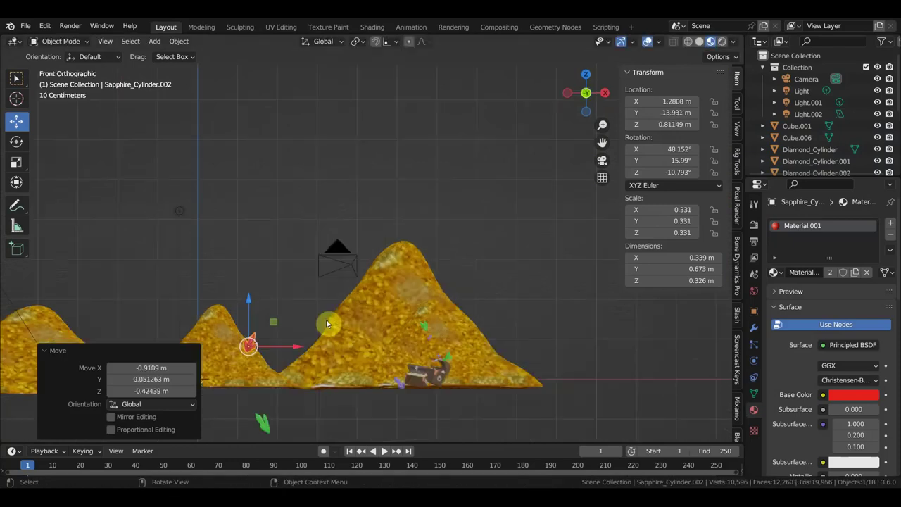
pyautogui.click(296, 367)
pyautogui.scroll(-2, 317, 368)
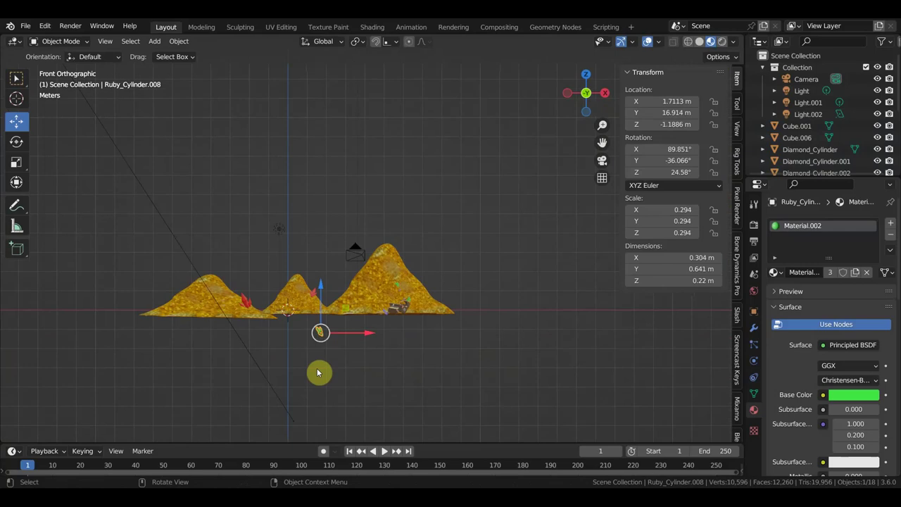
pyautogui.press('g')
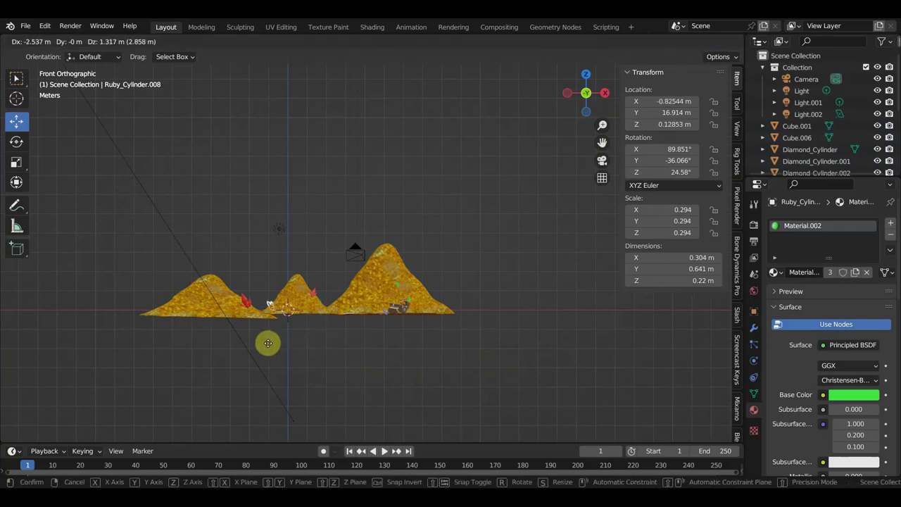
pyautogui.click(336, 342)
pyautogui.moveTo(336, 342)
pyautogui.mouseDown(button='middle')
pyautogui.moveTo(357, 352)
pyautogui.moveTo(275, 427)
pyautogui.moveTo(251, 410)
pyautogui.mouseUp(button='middle')
pyautogui.press('g')
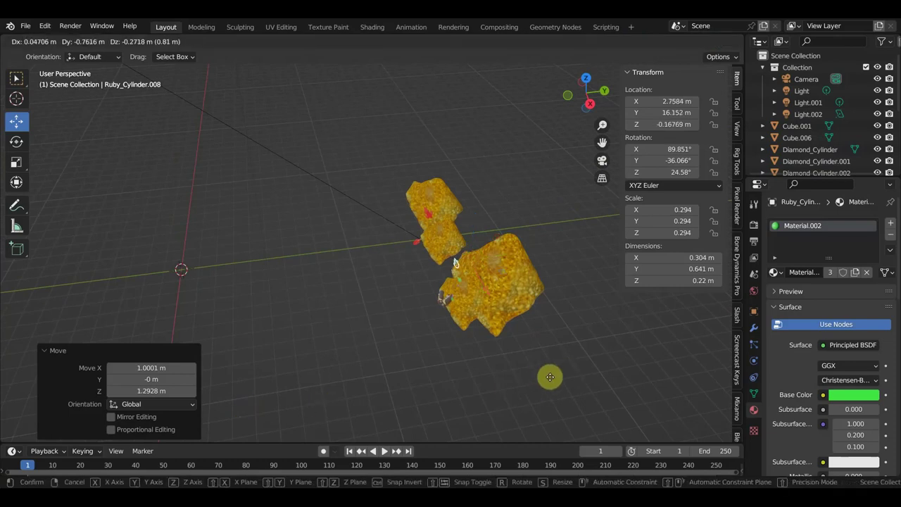
pyautogui.click(552, 373)
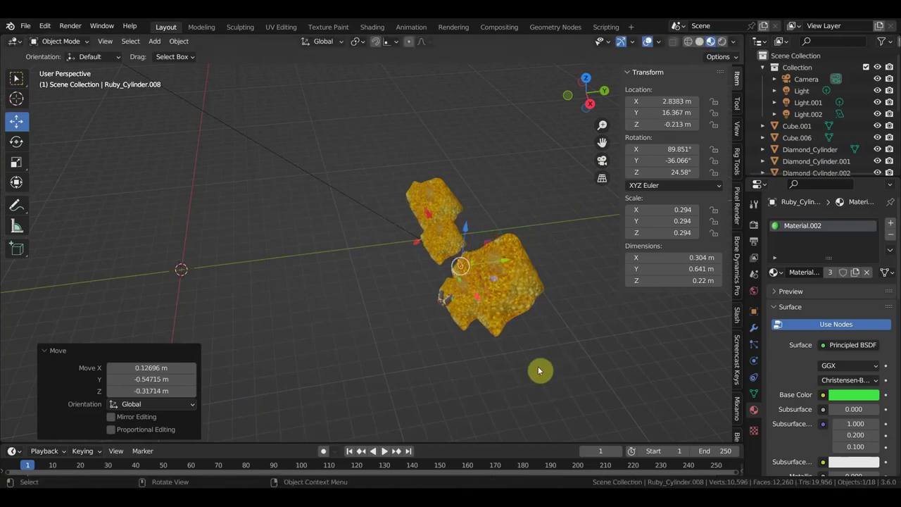
# Shift the red gem slightly, then reveal the hidden rock cave mesh in Front view
pyautogui.click(414, 244)
pyautogui.press('g')
pyautogui.click(423, 243)
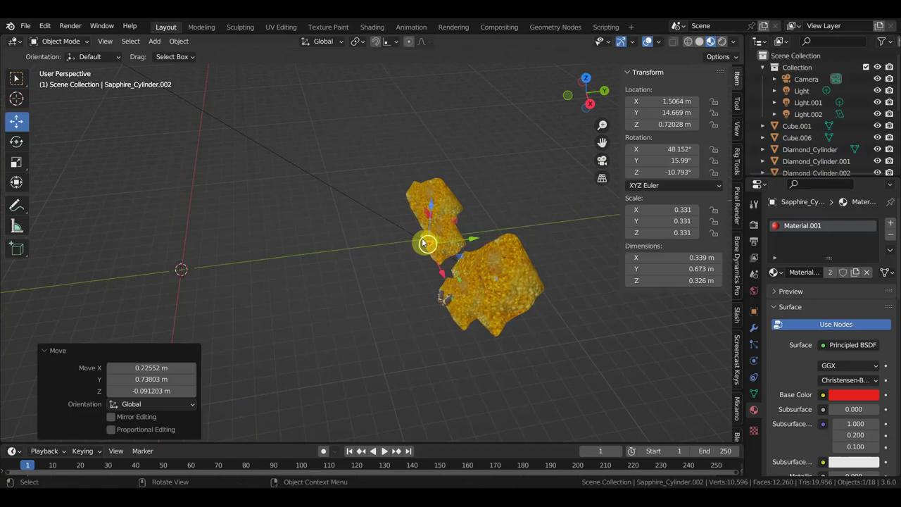
pyautogui.press('KP_1')
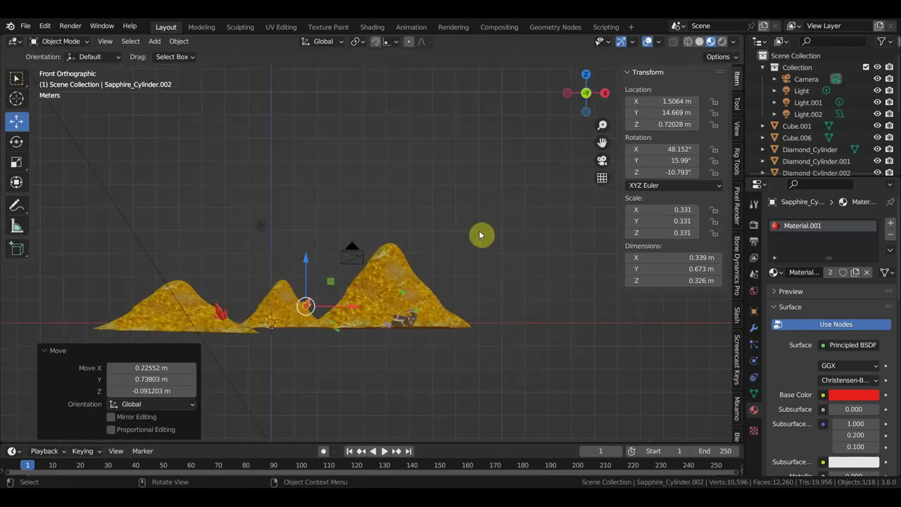
pyautogui.hotkey('ctrl', 'v')
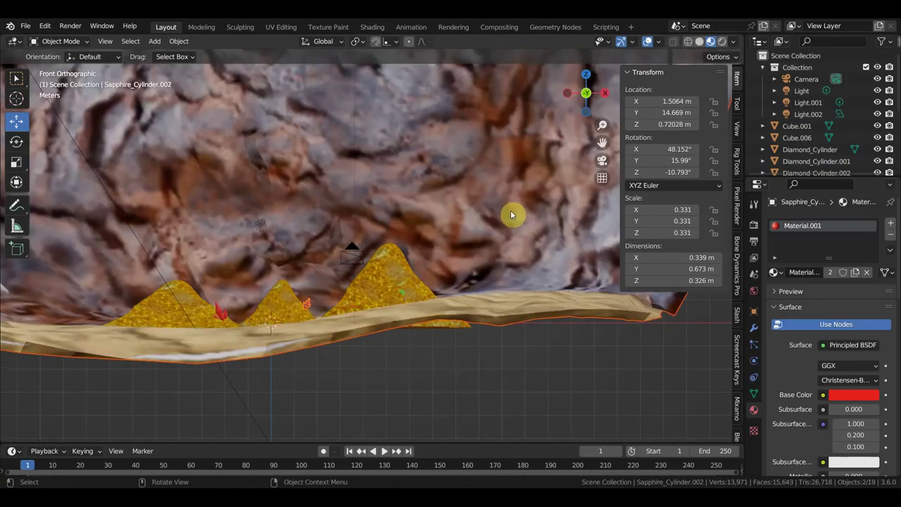
# Duplicate one of the gold piles, placing the copy slightly to the left
pyautogui.moveTo(520, 199)
pyautogui.mouseDown(button='middle')
pyautogui.moveTo(444, 200)
pyautogui.moveTo(497, 238)
pyautogui.moveTo(486, 235)
pyautogui.mouseUp(button='middle')
pyautogui.scroll(3, 450, 242)
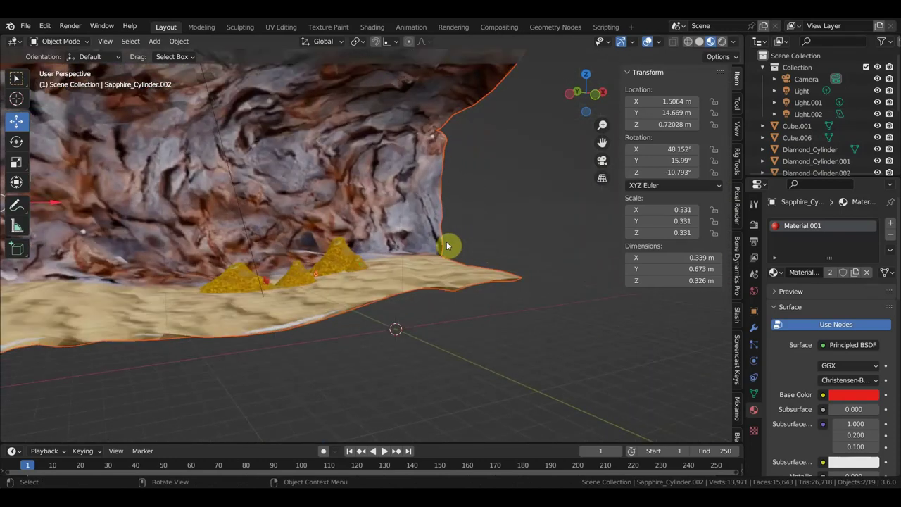
pyautogui.scroll(1, 446, 241)
pyautogui.scroll(-3, 446, 241)
pyautogui.scroll(-3, 391, 209)
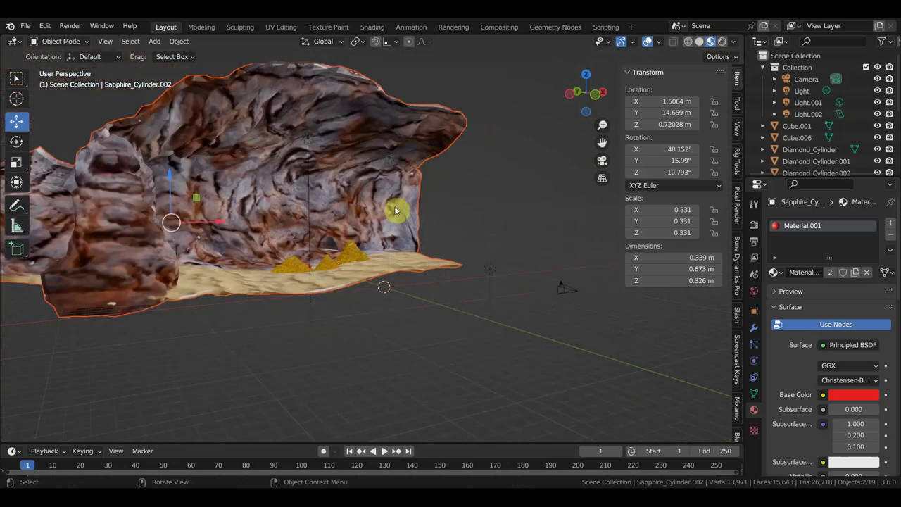
pyautogui.scroll(-2, 397, 210)
pyautogui.scroll(4, 396, 209)
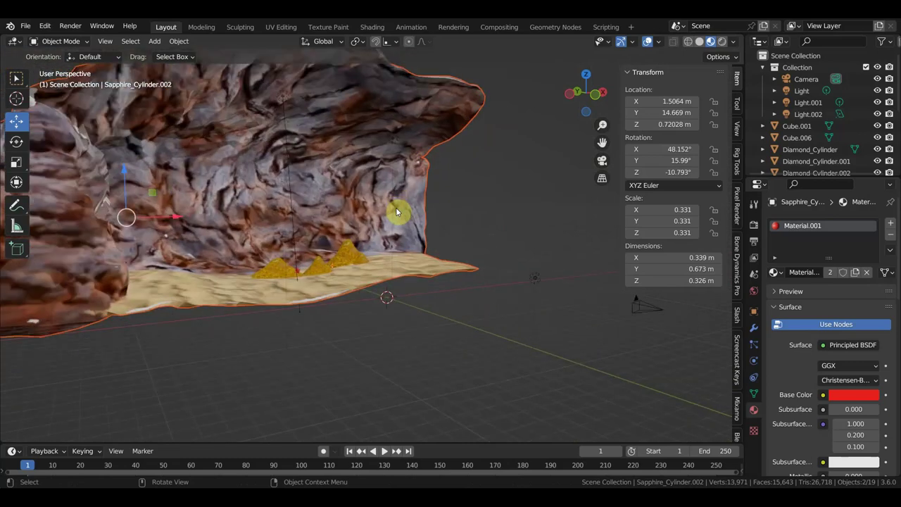
pyautogui.click(349, 250)
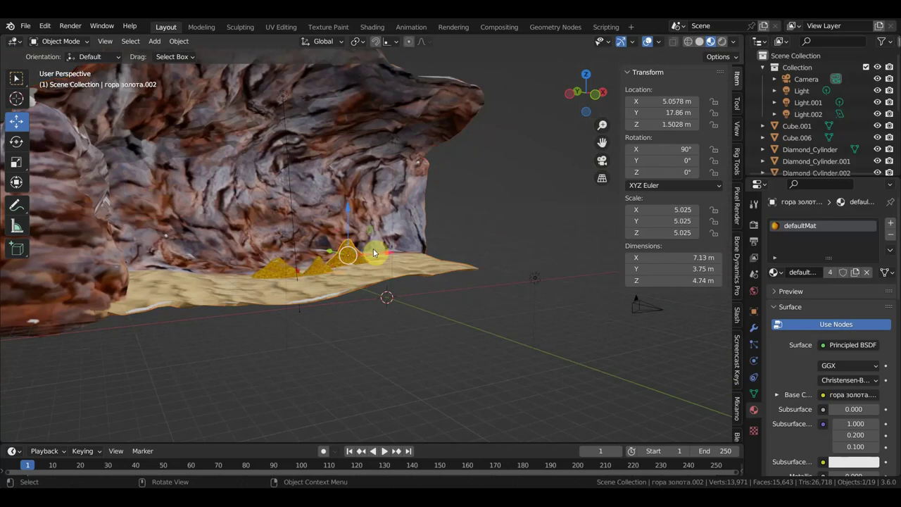
pyautogui.hotkey('shift', 'd')
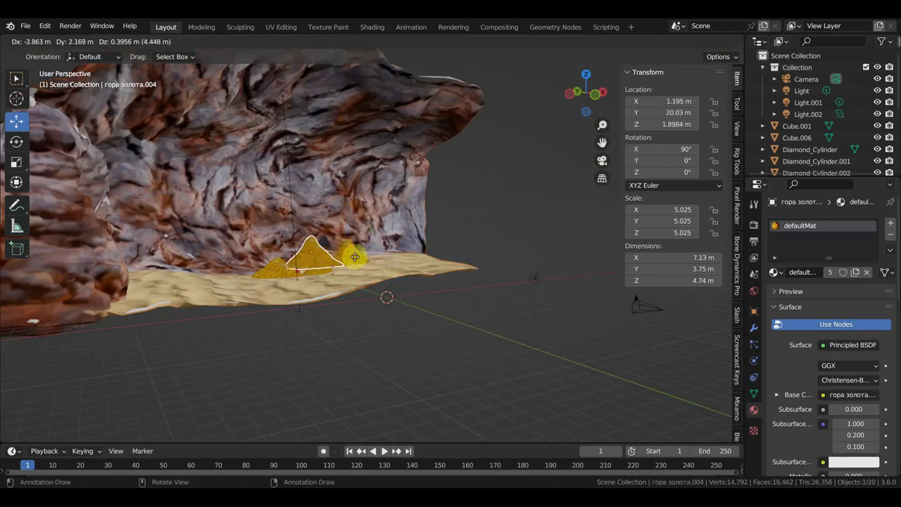
pyautogui.click(350, 261)
# Enlarge the copied gold pile to scale 9.966 and set it inside the cave
pyautogui.press('s')
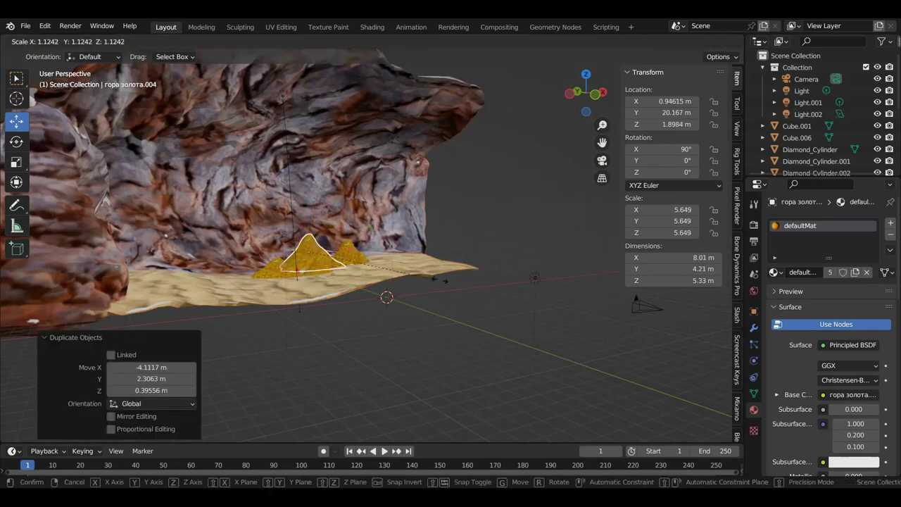
pyautogui.click(533, 293)
pyautogui.moveTo(533, 294)
pyautogui.mouseDown(button='middle')
pyautogui.moveTo(484, 319)
pyautogui.moveTo(497, 312)
pyautogui.mouseUp(button='middle')
pyautogui.press('g')
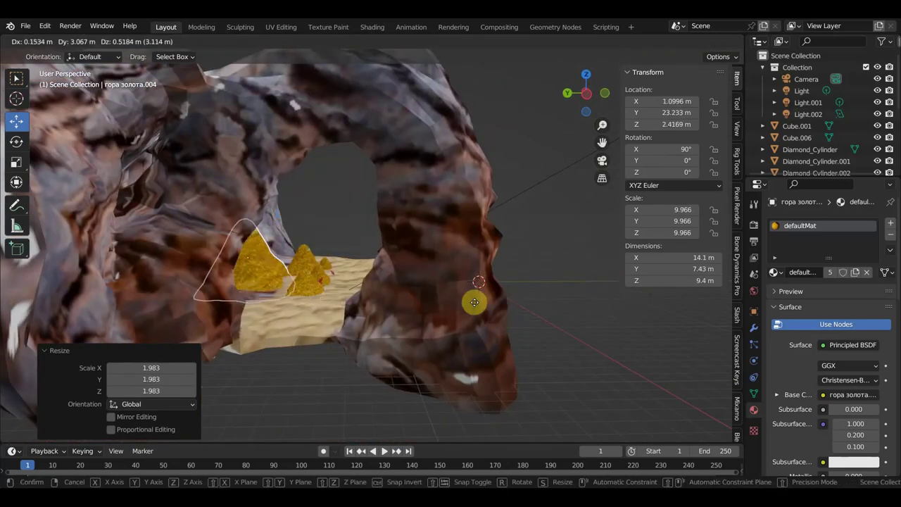
pyautogui.click(486, 310)
# Check the whole cave from a new angle, then open File > Import for model formats
pyautogui.moveTo(488, 311); pyautogui.dragTo(359, 313, button='middle')
pyautogui.scroll(1, 387, 304)
pyautogui.scroll(1, 395, 302)
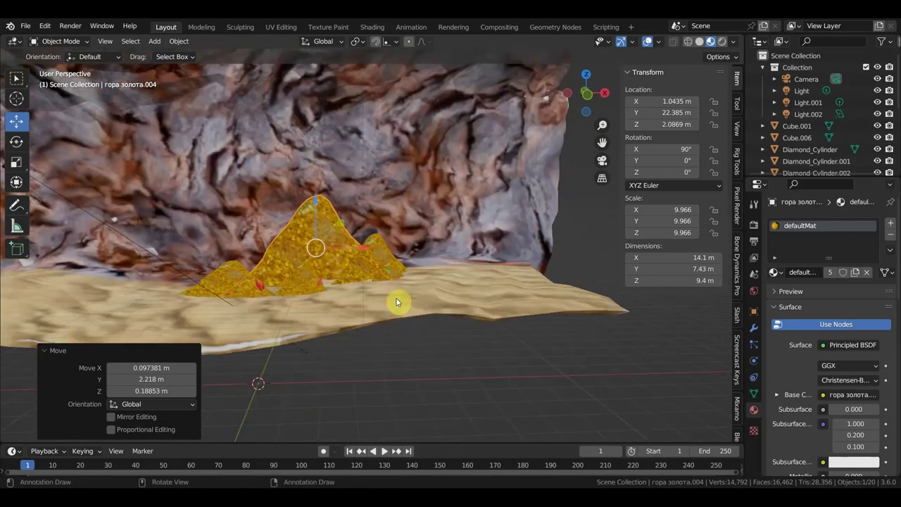
pyautogui.scroll(1, 395, 303)
pyautogui.scroll(-2, 396, 302)
pyautogui.scroll(-2, 440, 290)
pyautogui.moveTo(442, 290)
pyautogui.mouseDown(button='middle')
pyautogui.moveTo(506, 300)
pyautogui.moveTo(482, 298)
pyautogui.mouseUp(button='middle')
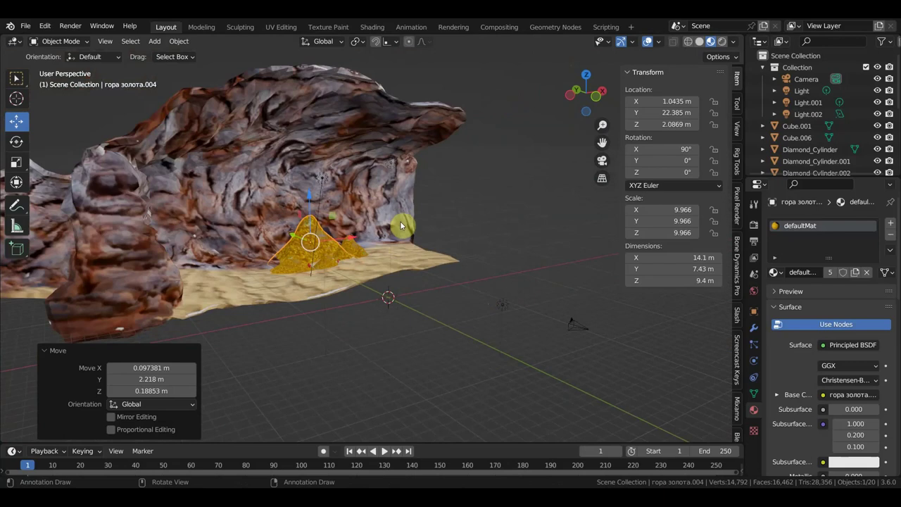
pyautogui.scroll(-2, 410, 213)
pyautogui.scroll(-1, 410, 214)
pyautogui.click(27, 26)
pyautogui.moveTo(46, 184)
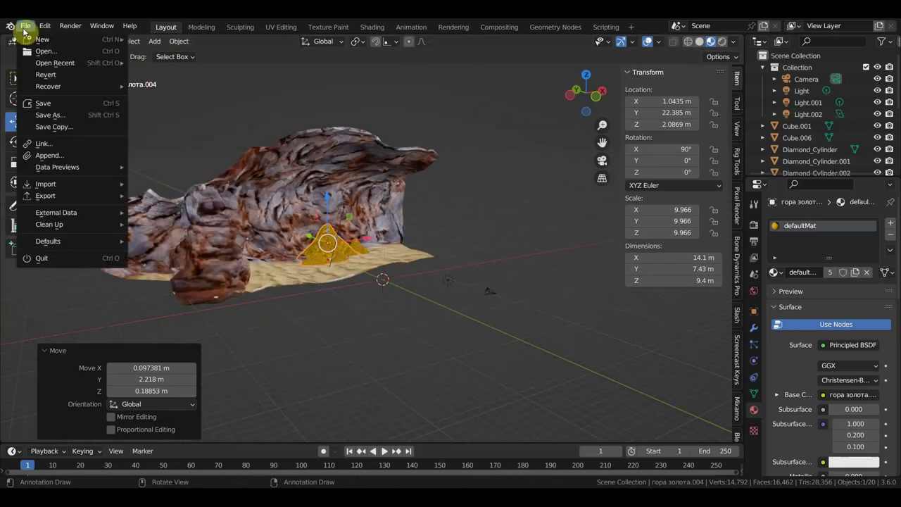
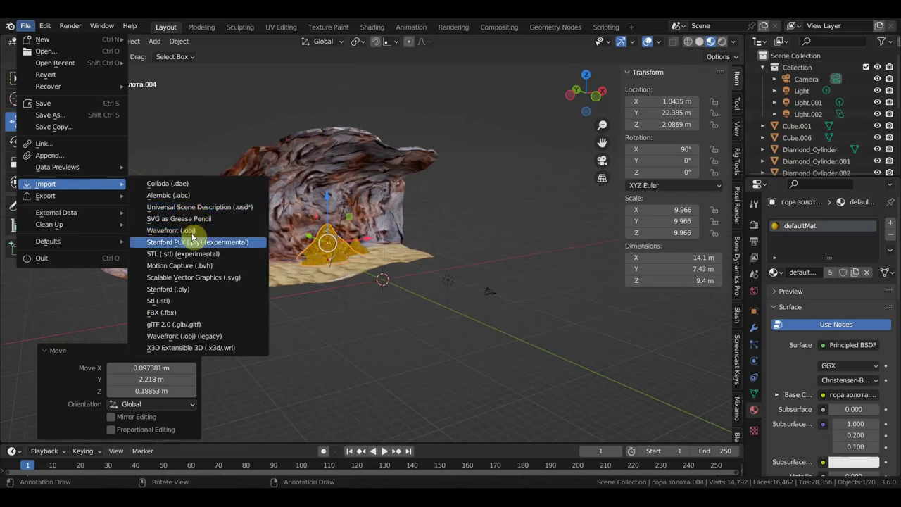
# Browse to the Desktop's здание folder in the OBJ import browser, then close it without importing
pyautogui.click(207, 335)
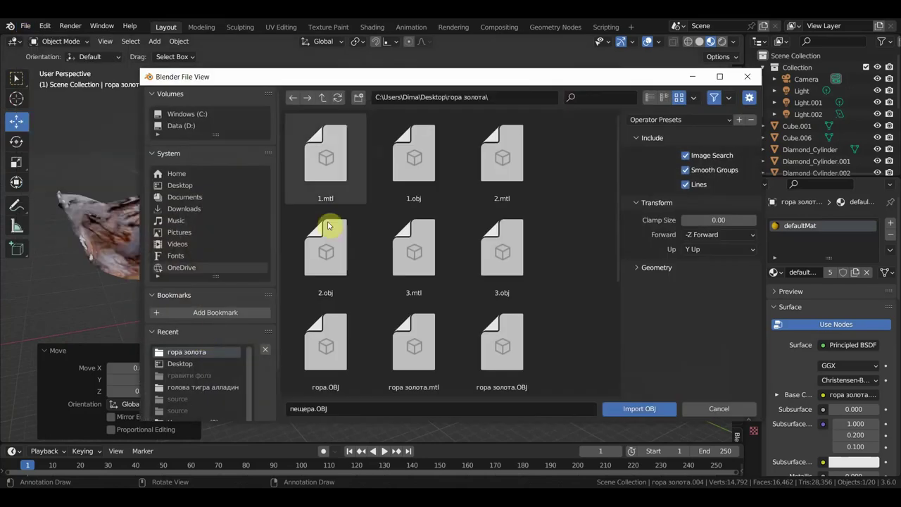
pyautogui.click(179, 185)
pyautogui.scroll(-3, 413, 262)
pyautogui.scroll(-2, 430, 265)
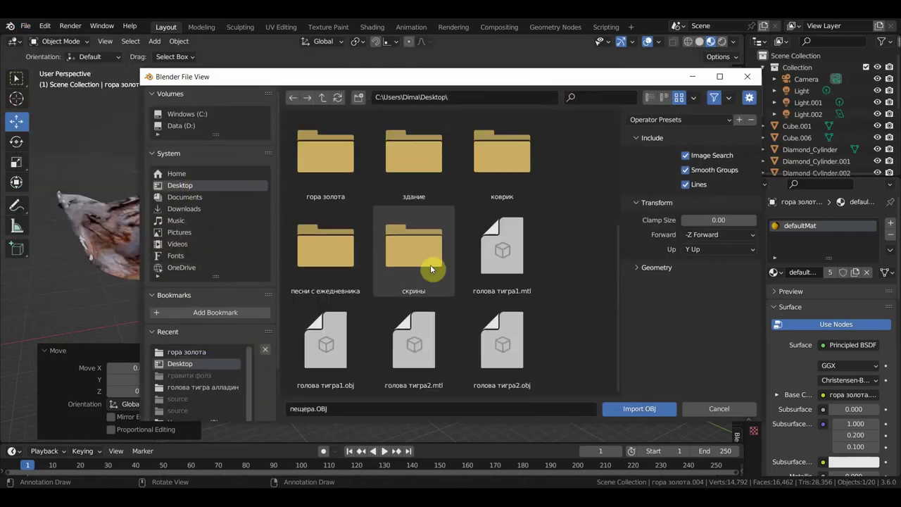
pyautogui.scroll(2, 340, 276)
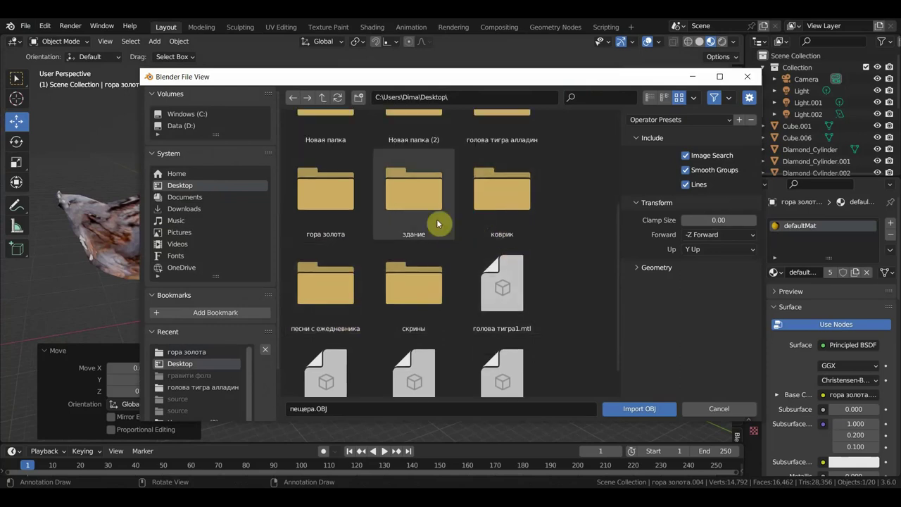
pyautogui.doubleClick(418, 215)
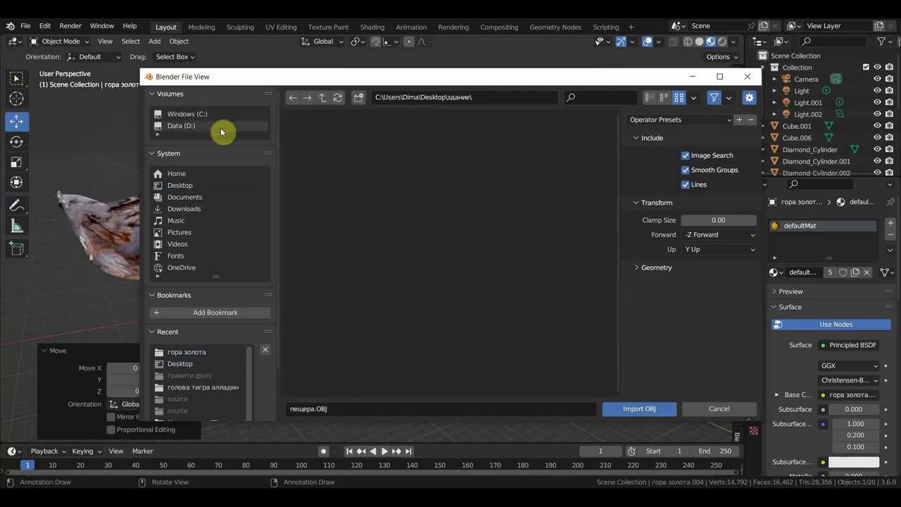
pyautogui.click(747, 77)
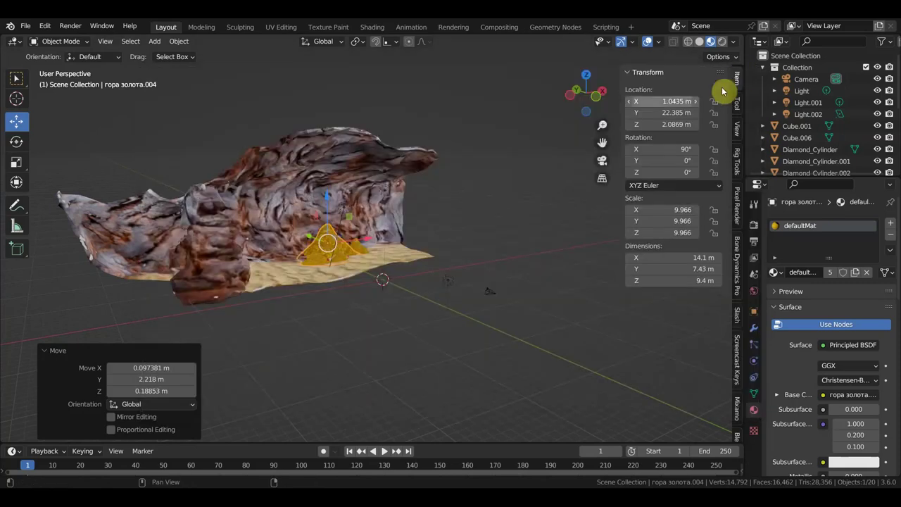
# Duplicate the gold pile three times: two copies to the left, one at the sand's right end
pyautogui.scroll(-3, 393, 211)
pyautogui.moveTo(393, 211)
pyautogui.mouseDown(button='middle')
pyautogui.moveTo(363, 208)
pyautogui.moveTo(470, 220)
pyautogui.moveTo(415, 244)
pyautogui.mouseUp(button='middle')
pyautogui.scroll(3, 352, 208)
pyautogui.scroll(2, 350, 207)
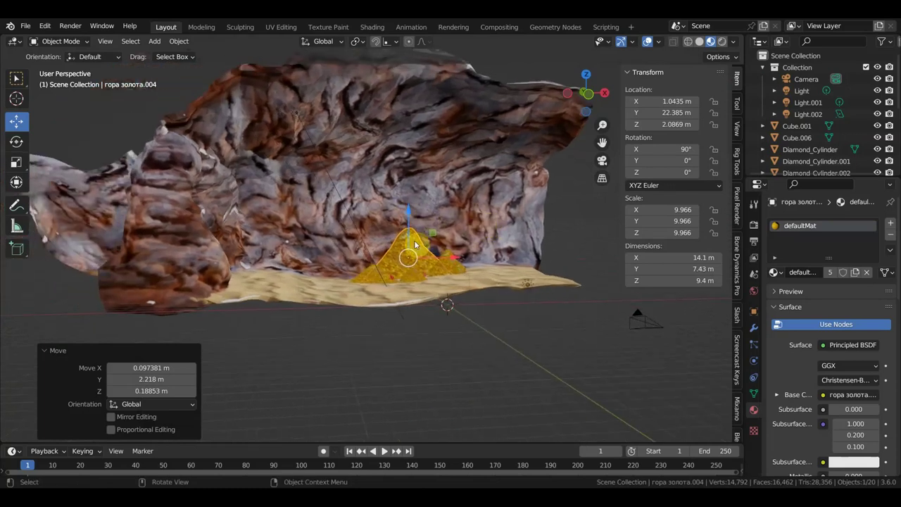
pyautogui.hotkey('shift', 'd')
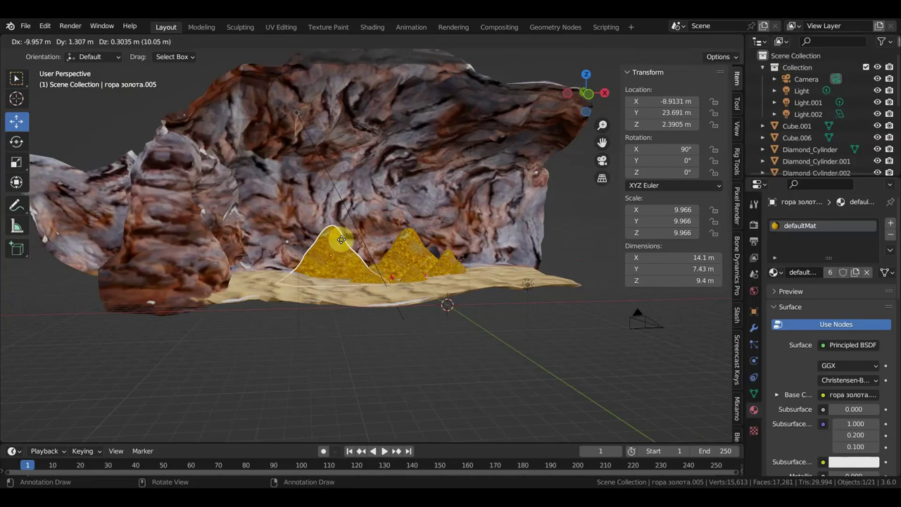
pyautogui.click(347, 243)
pyautogui.hotkey('shift', 'd')
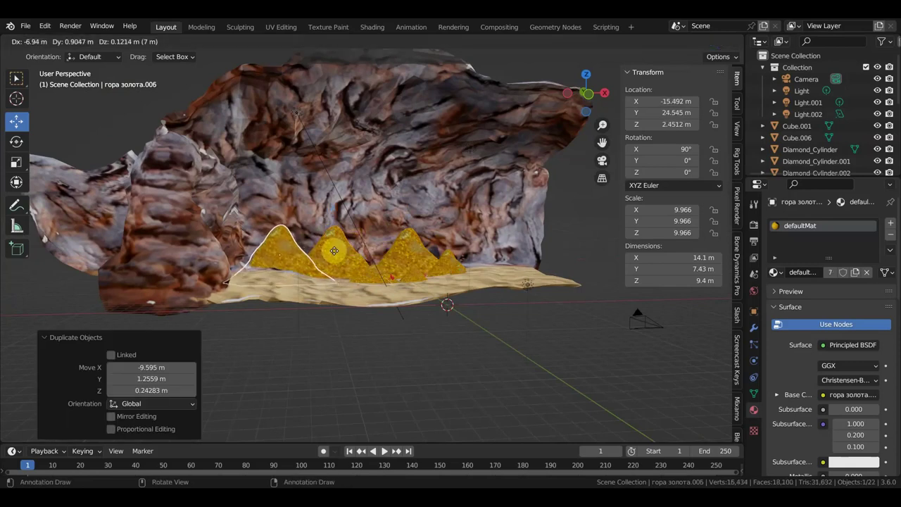
pyautogui.click(334, 249)
pyautogui.hotkey('shift', 'd')
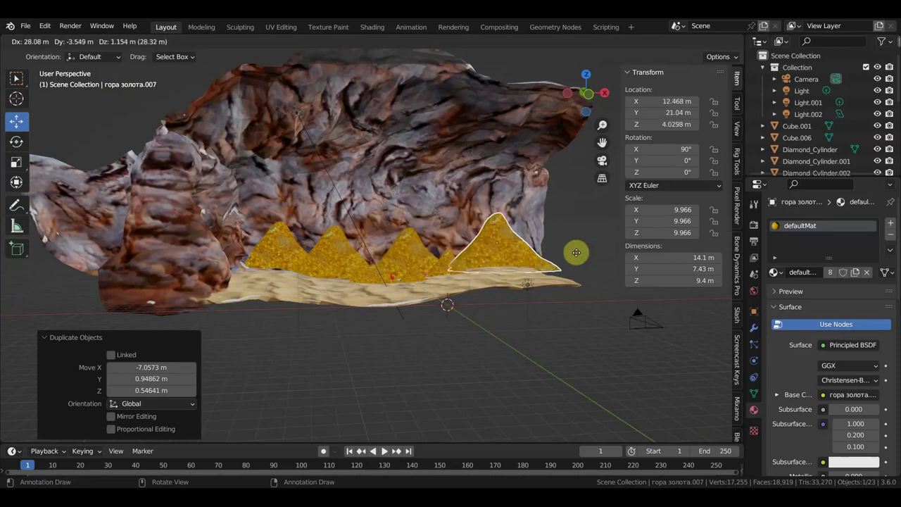
pyautogui.click(577, 260)
# Scale the right-hand gold copy up to 13.375 and move it along Y
pyautogui.press('s')
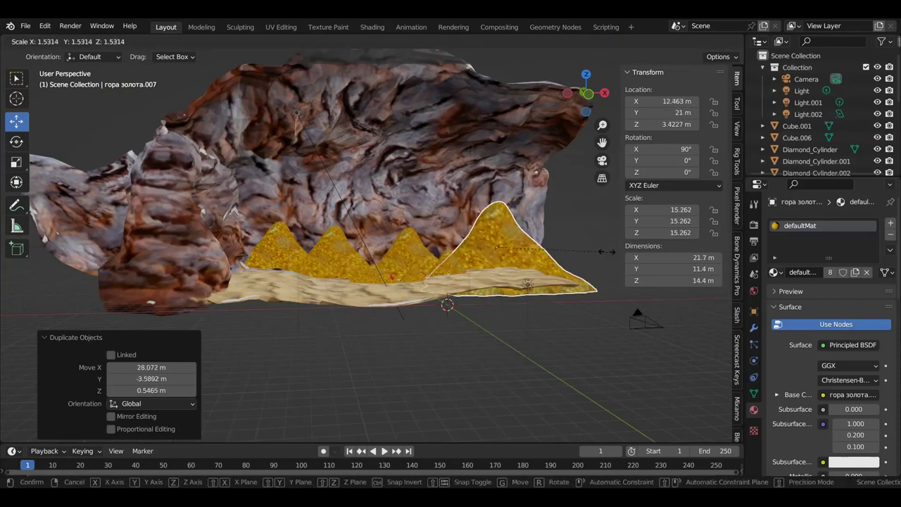
pyautogui.click(589, 259)
pyautogui.moveTo(589, 258)
pyautogui.mouseDown(button='middle')
pyautogui.moveTo(639, 271)
pyautogui.moveTo(610, 260)
pyautogui.mouseUp(button='middle')
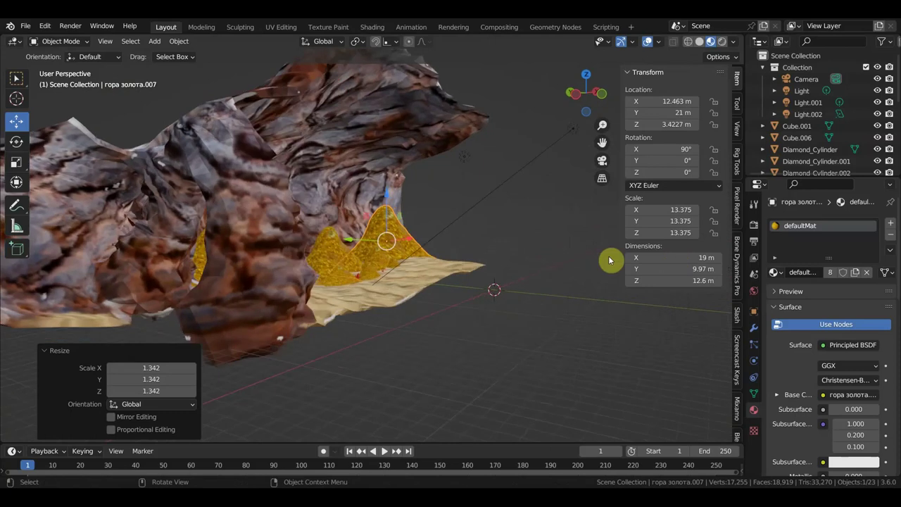
pyautogui.moveTo(434, 254); pyautogui.dragTo(456, 286, button='middle')
pyautogui.press('g')
pyautogui.press('y')
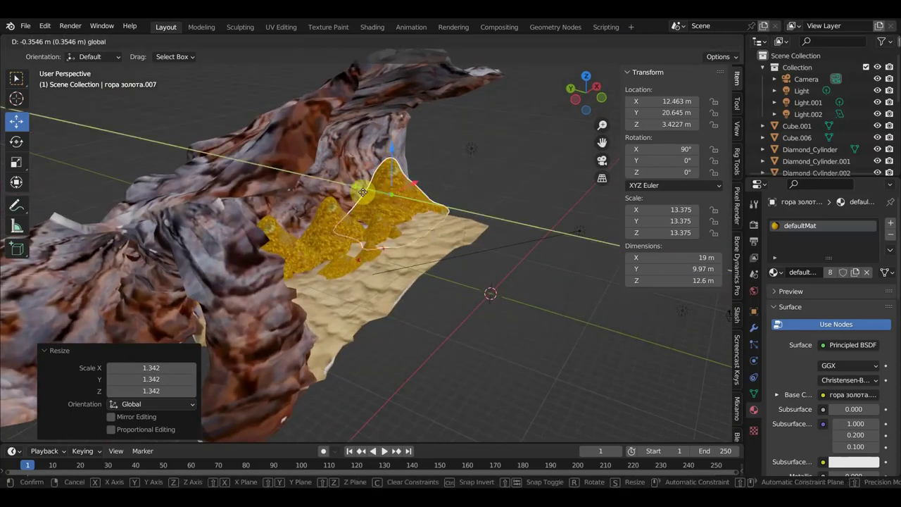
pyautogui.click(366, 239)
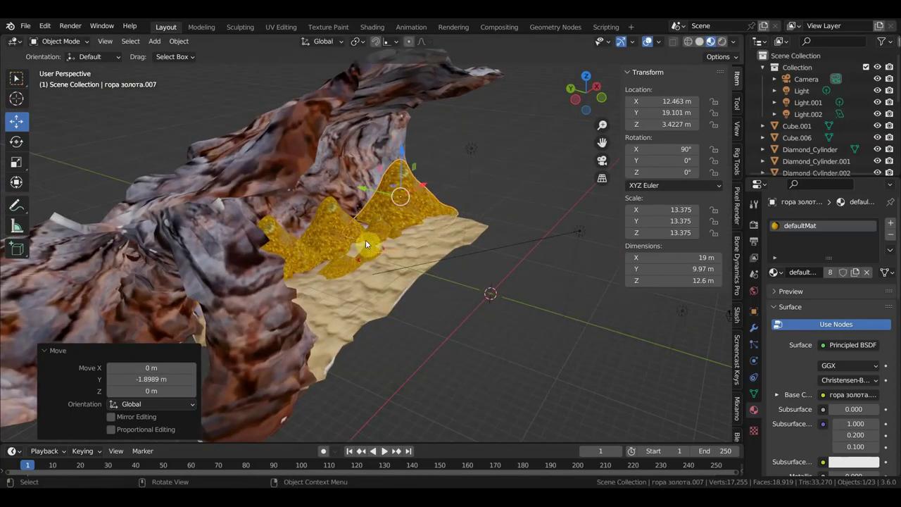
pyautogui.moveTo(365, 247)
pyautogui.mouseDown(button='middle')
pyautogui.moveTo(413, 281)
pyautogui.moveTo(377, 248)
pyautogui.moveTo(340, 238)
pyautogui.moveTo(358, 245)
pyautogui.mouseUp(button='middle')
pyautogui.press('w')
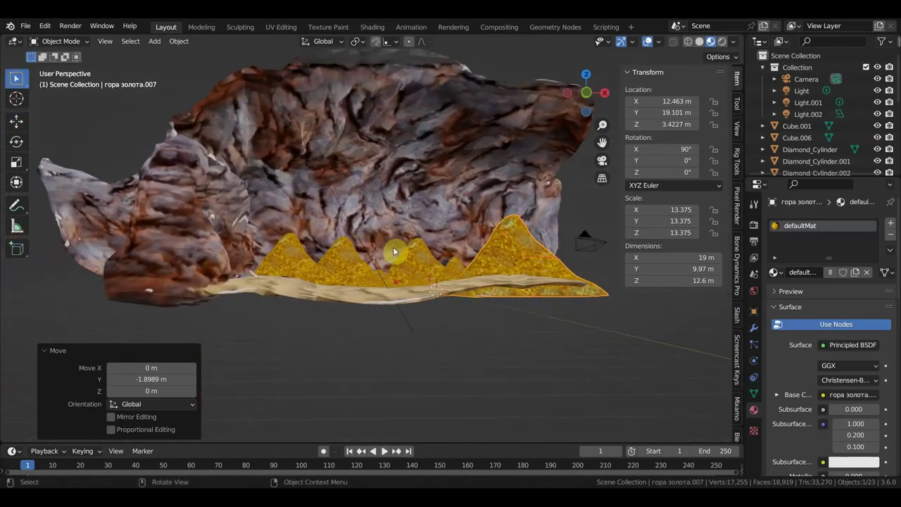
pyautogui.press('KP_1')
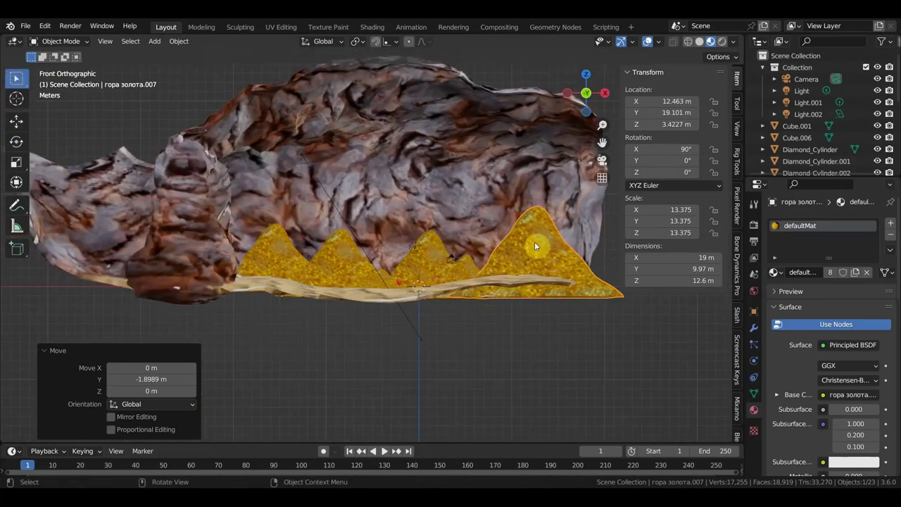
pyautogui.scroll(-1, 534, 242)
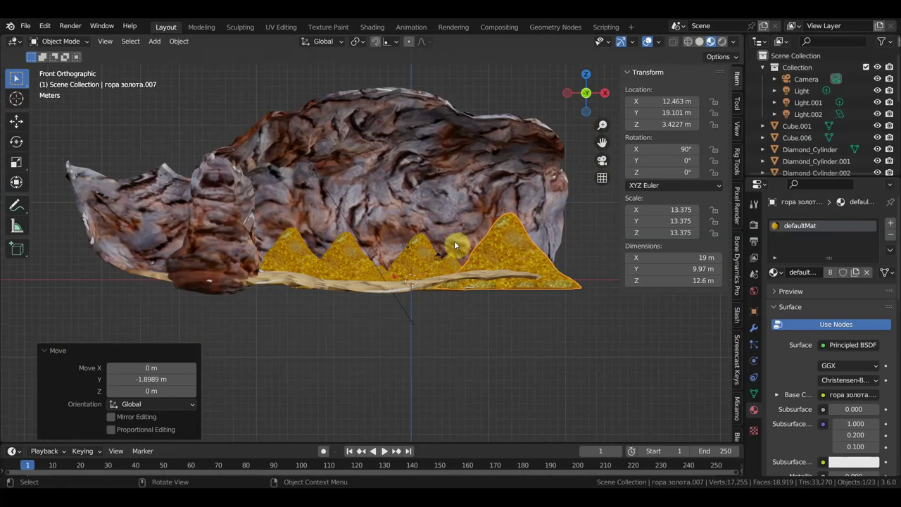
pyautogui.moveTo(475, 259)
pyautogui.mouseDown(button='middle')
pyautogui.moveTo(559, 277)
pyautogui.moveTo(584, 311)
pyautogui.moveTo(419, 329)
pyautogui.moveTo(371, 317)
pyautogui.mouseUp(button='middle')
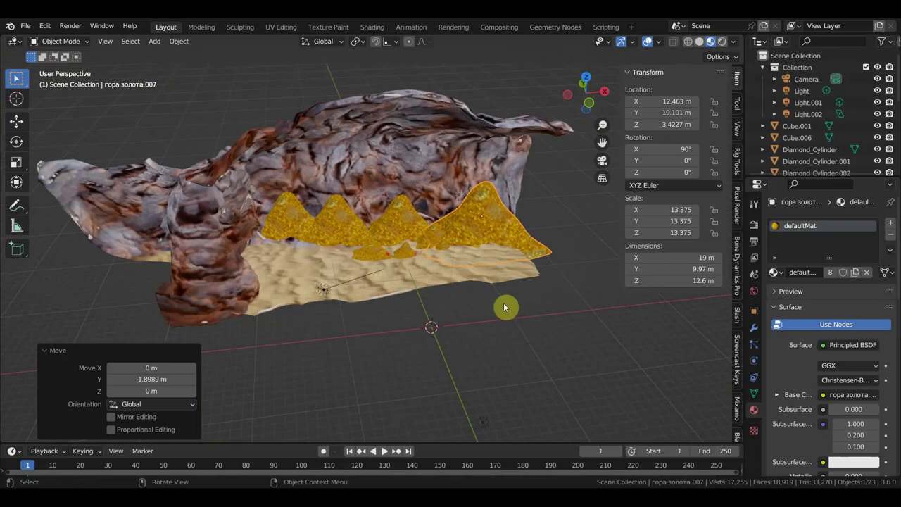
pyautogui.moveTo(504, 446)
pyautogui.mouseDown(button='middle')
pyautogui.moveTo(459, 324)
pyautogui.moveTo(423, 275)
pyautogui.moveTo(307, 284)
pyautogui.moveTo(553, 298)
pyautogui.moveTo(504, 308)
pyautogui.mouseUp(button='middle')
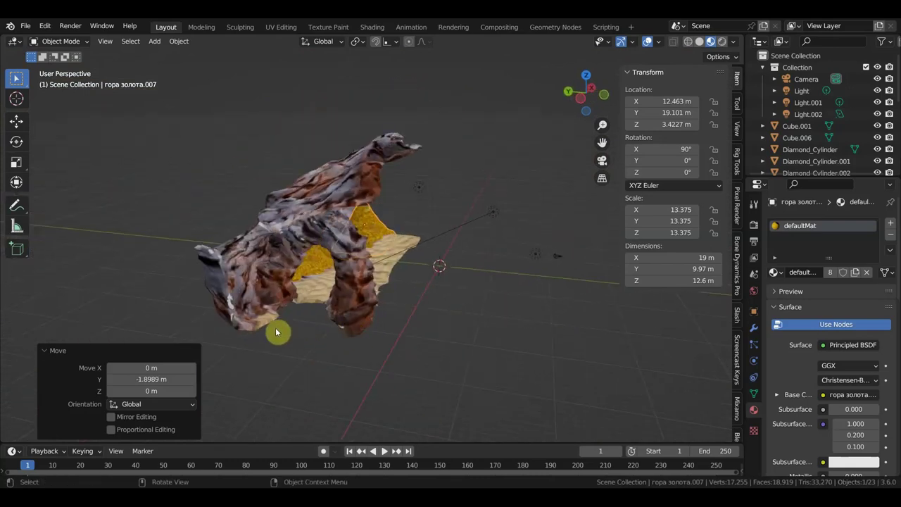
pyautogui.moveTo(297, 324)
pyautogui.mouseDown(button='middle')
pyautogui.moveTo(376, 326)
pyautogui.moveTo(258, 302)
pyautogui.moveTo(302, 321)
pyautogui.moveTo(223, 286)
pyautogui.mouseUp(button='middle')
pyautogui.moveTo(126, 201)
pyautogui.mouseDown(button='middle')
pyautogui.moveTo(228, 277)
pyautogui.moveTo(223, 268)
pyautogui.mouseUp(button='middle')
pyautogui.moveTo(283, 282); pyautogui.dragTo(280, 287, button='middle')
pyautogui.press('KP_1')
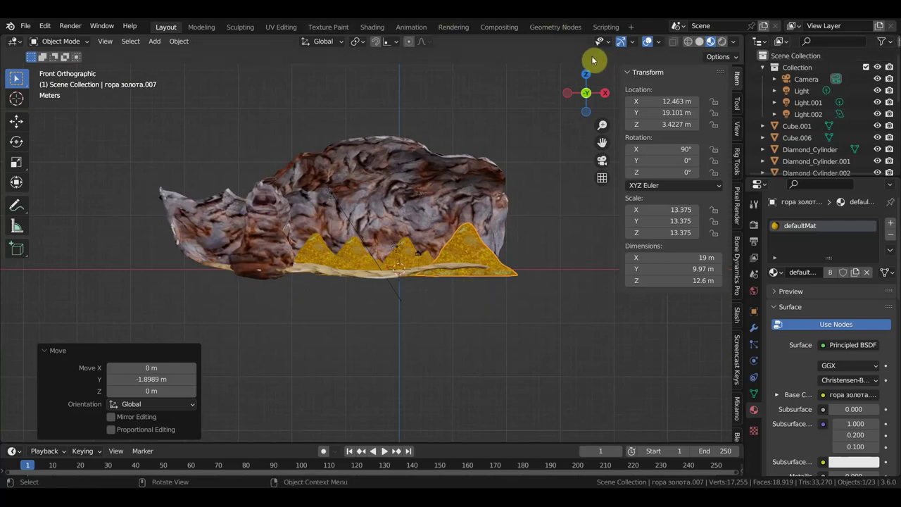
# Save the cave scene from the File menu as гора золота.blend, then reopen the File menu
pyautogui.click(26, 27)
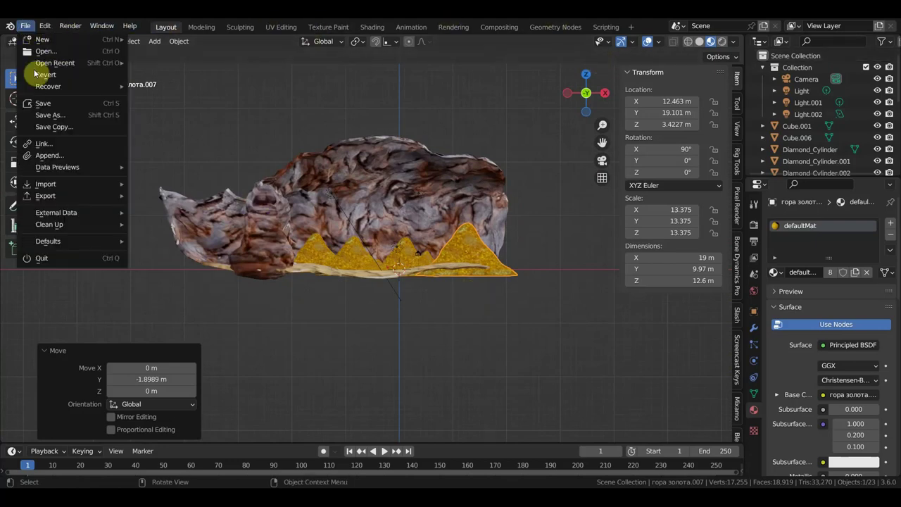
pyautogui.click(66, 106)
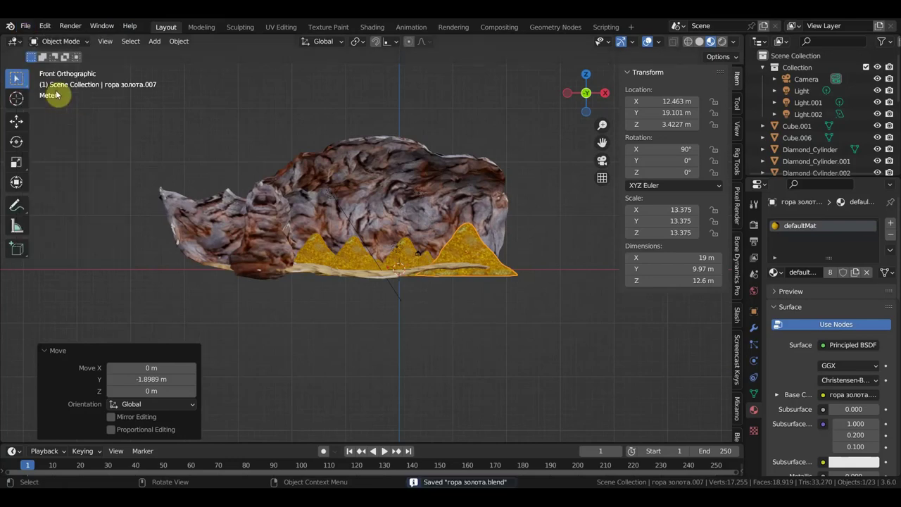
pyautogui.click(27, 26)
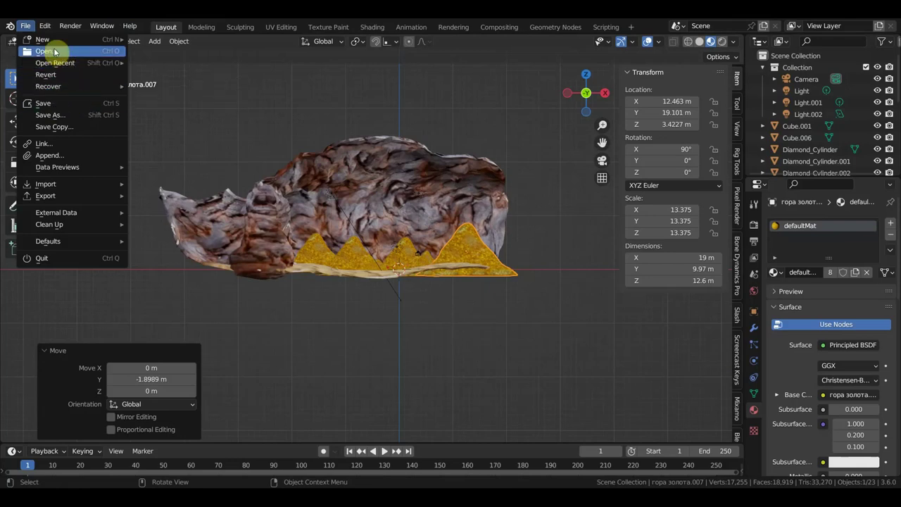
pyautogui.scroll(1, 533, 332)
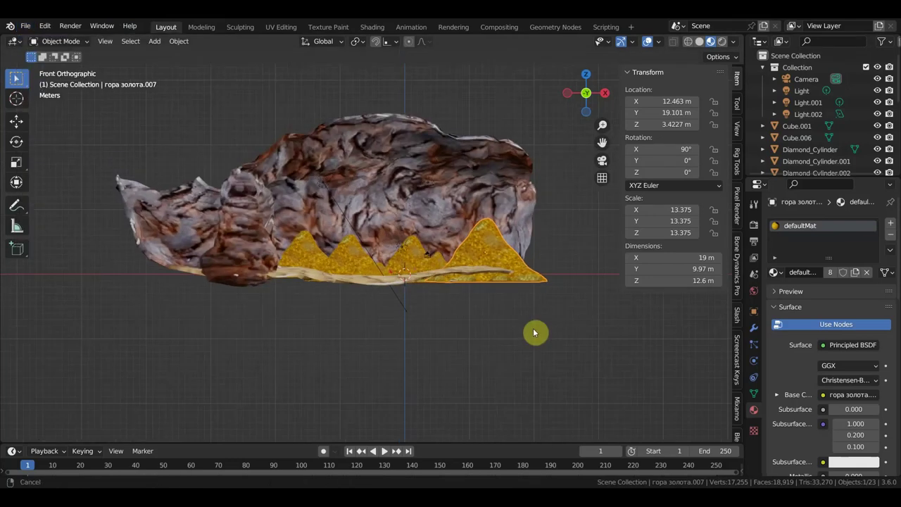
# Import здание.obj from the Desktop as a Wavefront OBJ model
pyautogui.click(28, 28)
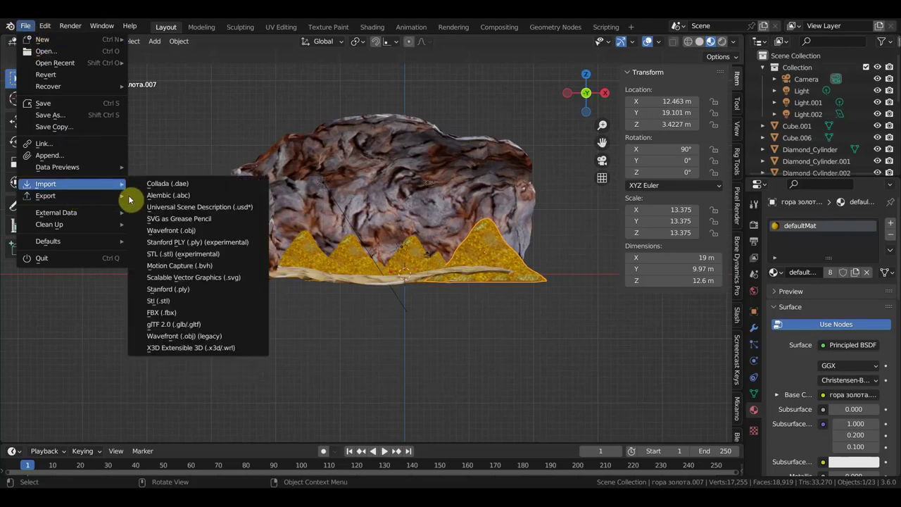
pyautogui.click(205, 337)
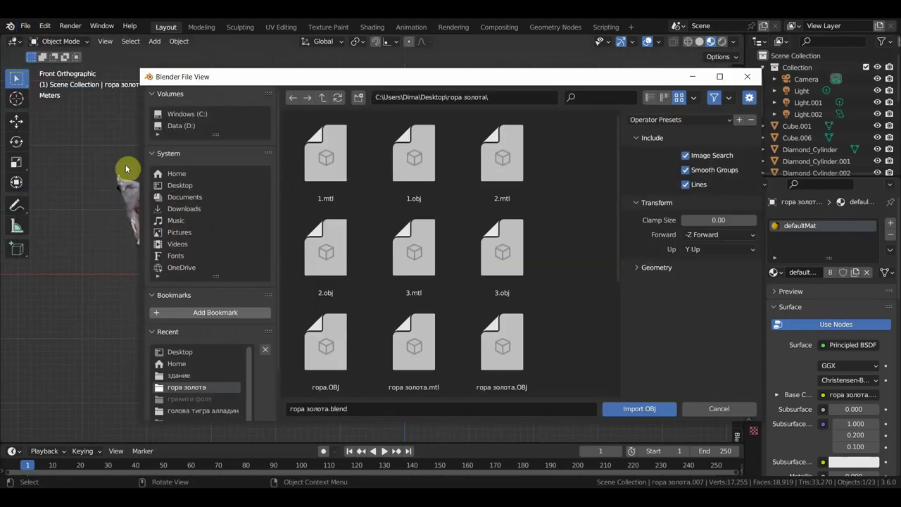
pyautogui.click(184, 187)
pyautogui.scroll(-3, 433, 257)
pyautogui.scroll(-3, 438, 270)
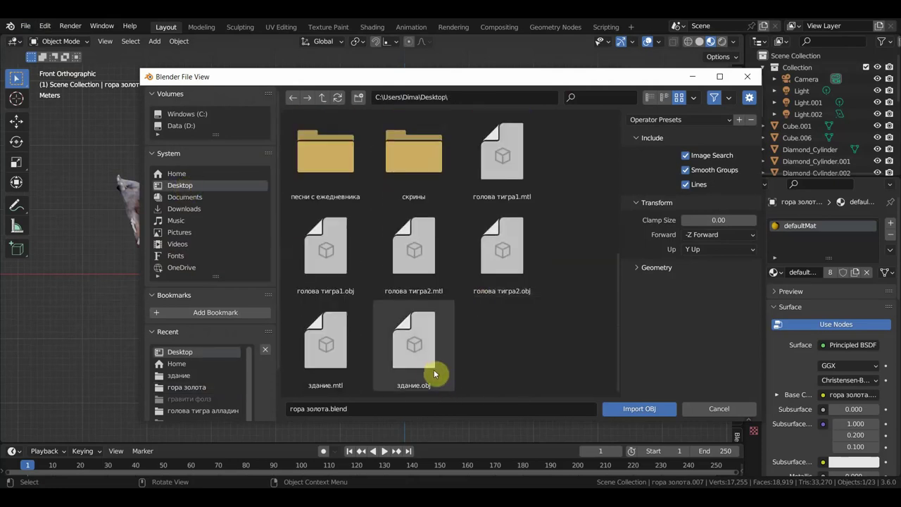
pyautogui.doubleClick(415, 345)
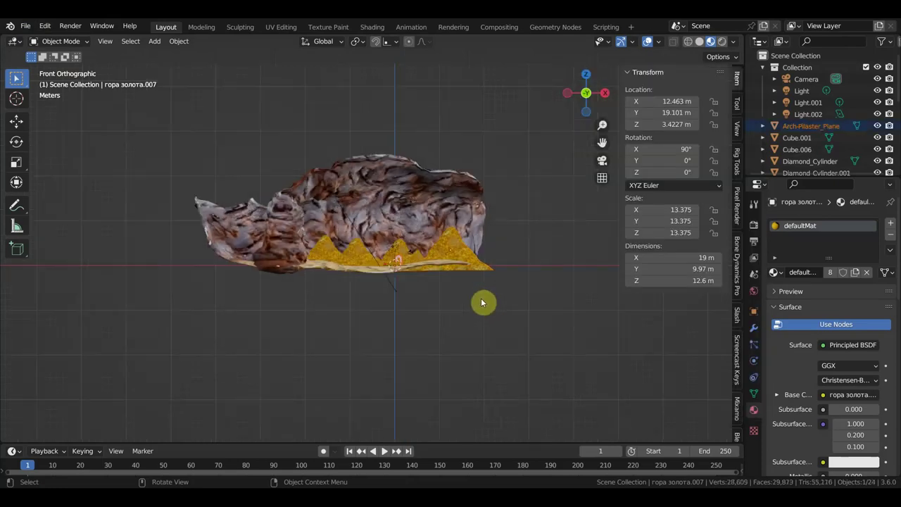
# Enlarge the imported arch, scaling it by 1.732
pyautogui.press('s')
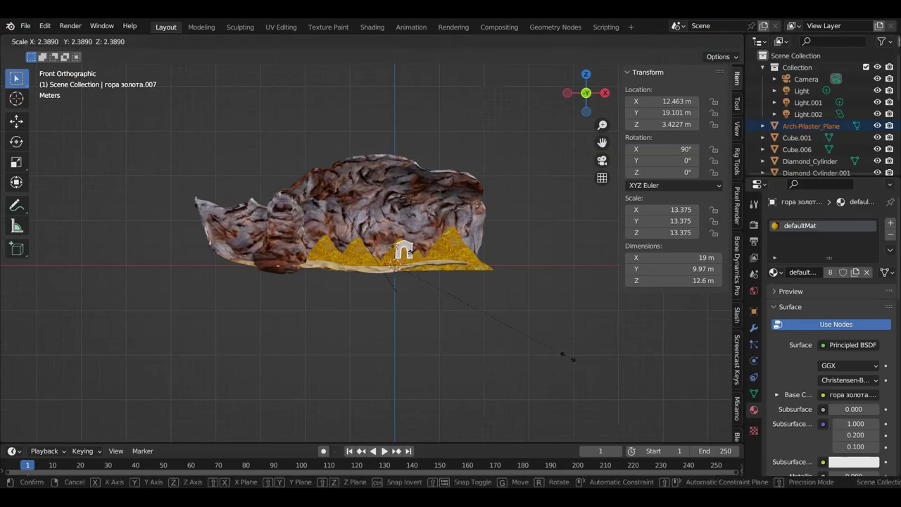
pyautogui.click(719, 412)
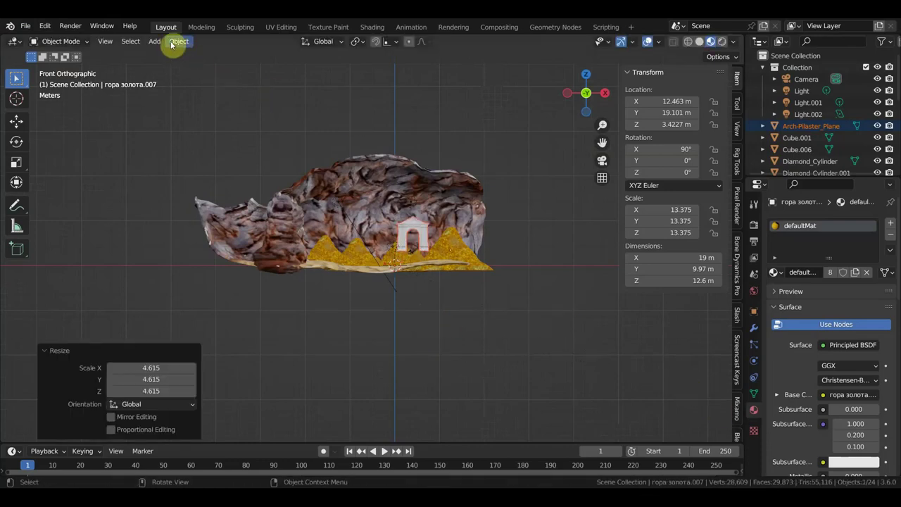
pyautogui.click(176, 42)
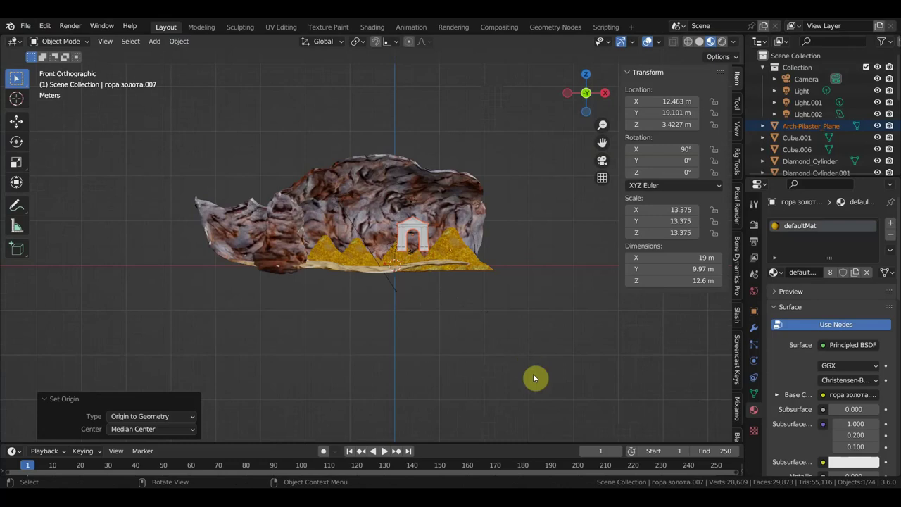
pyautogui.press('s')
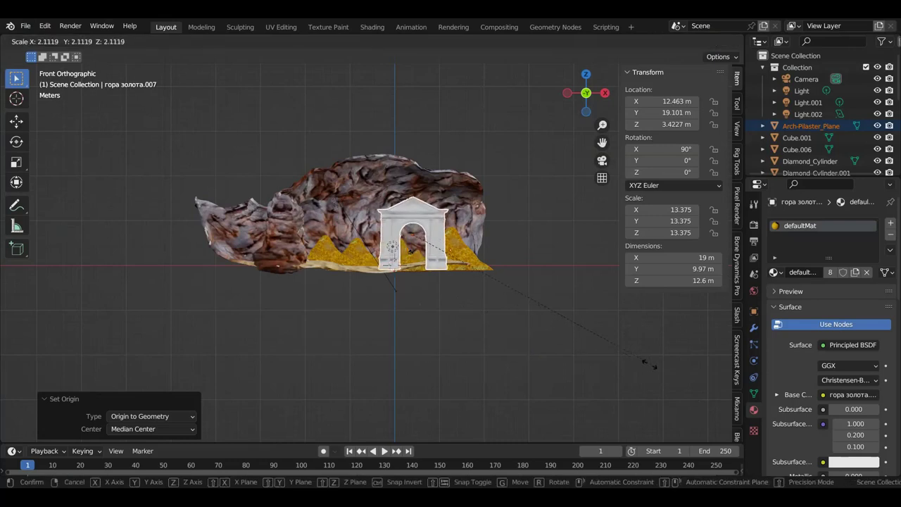
pyautogui.click(603, 348)
# Rotate the arch sideways in top view, then hide and unhide it
pyautogui.press('KP_7')
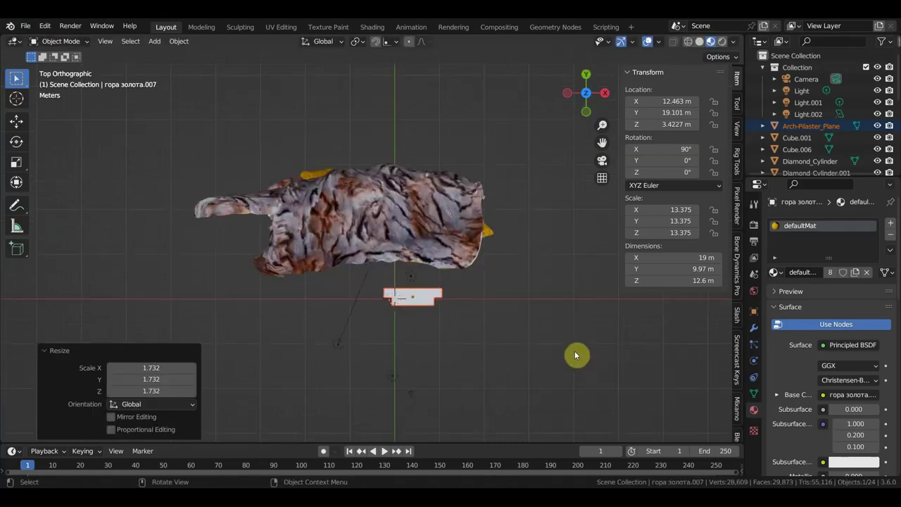
pyautogui.press('r')
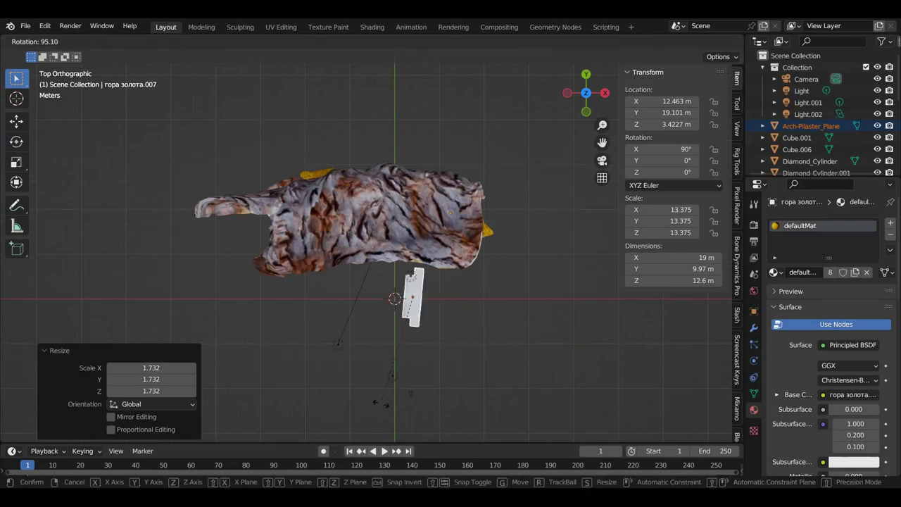
pyautogui.click(394, 403)
pyautogui.press('h')
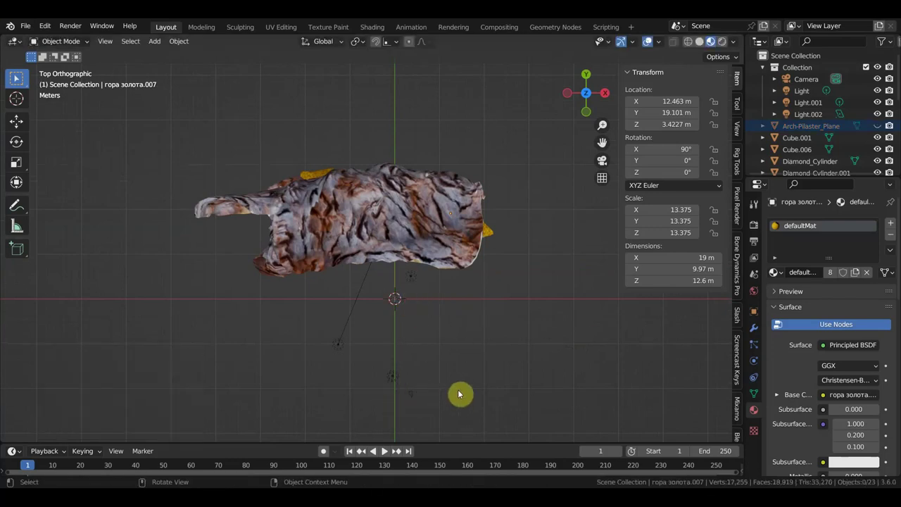
pyautogui.hotkey('alt', 'h')
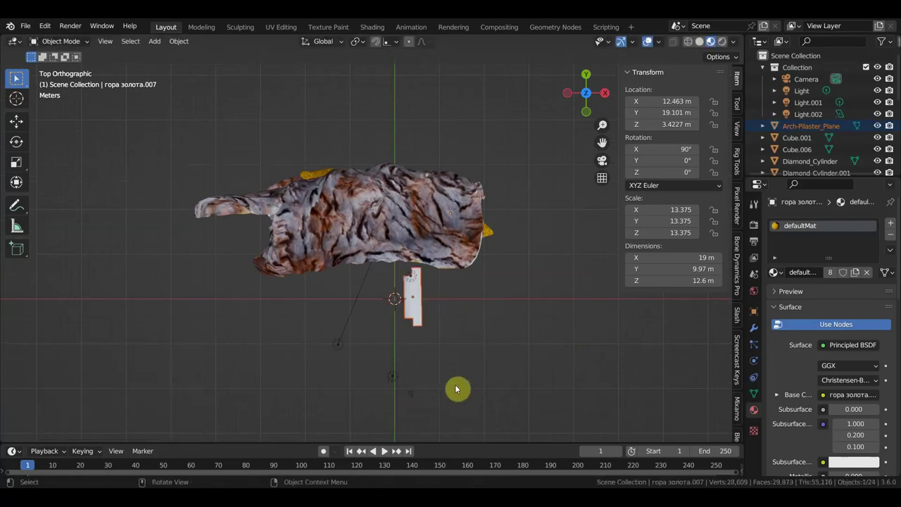
# Move the arch beside the rock and settle it onto the sand floor in right view
pyautogui.press('g')
pyautogui.click(516, 325)
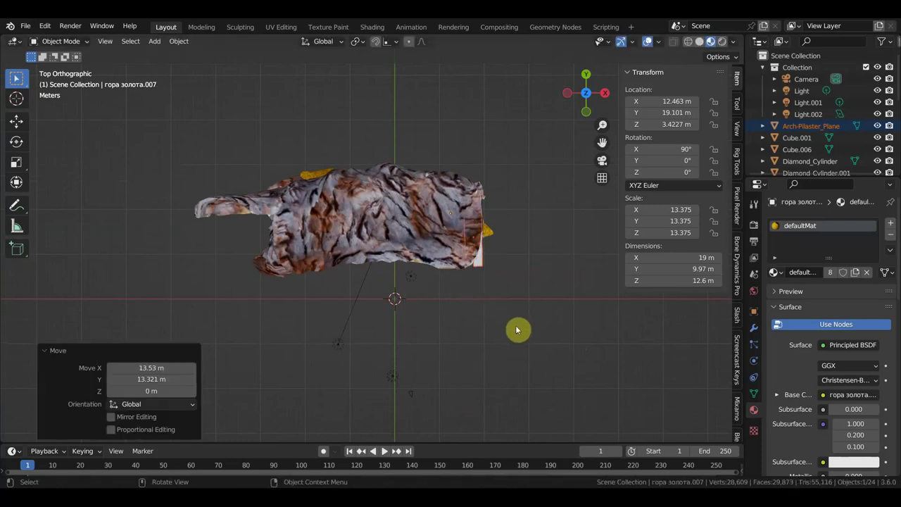
pyautogui.press('KP_3')
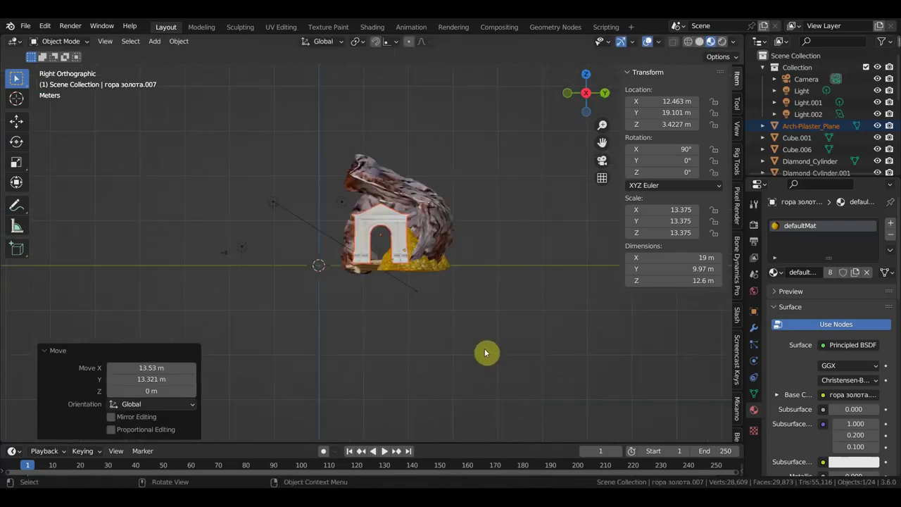
pyautogui.scroll(4, 484, 352)
pyautogui.press('g')
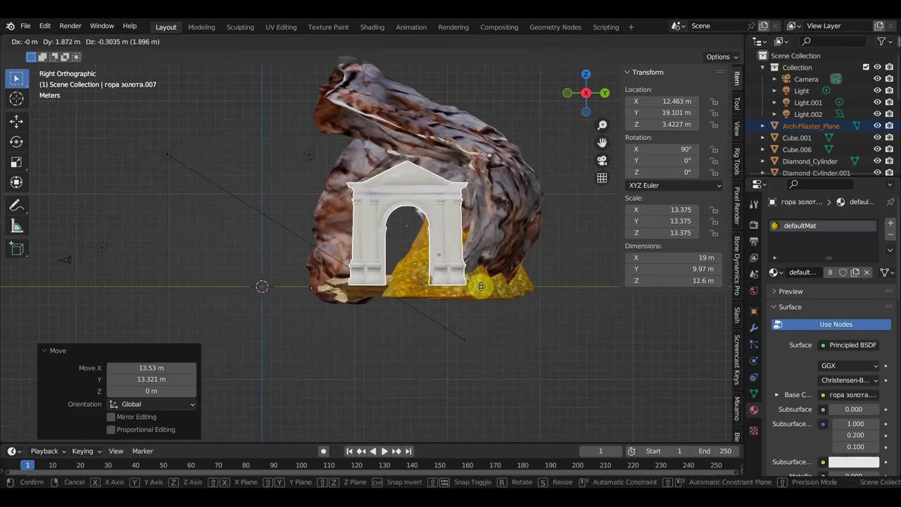
pyautogui.click(480, 284)
# Nudge the arch slightly along Y with the Move tool in a perspective view
pyautogui.press('KP_1')
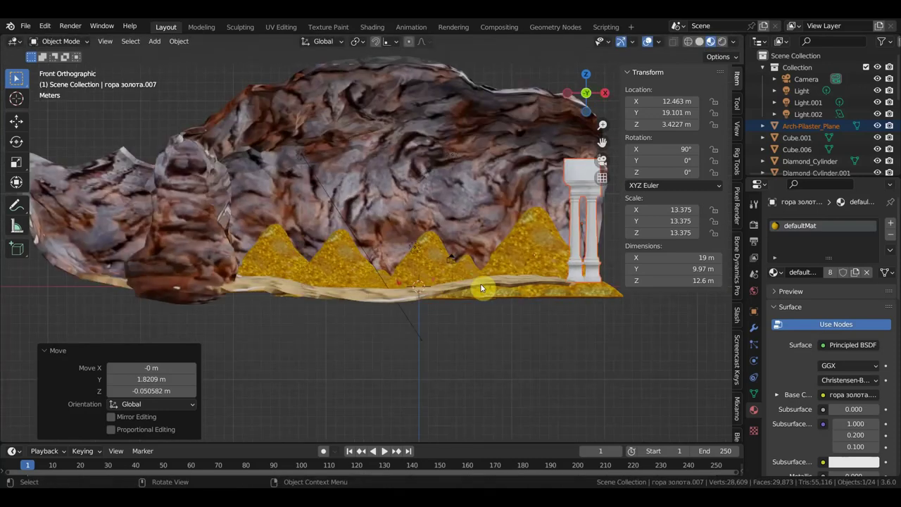
pyautogui.moveTo(528, 291); pyautogui.dragTo(633, 316, button='middle')
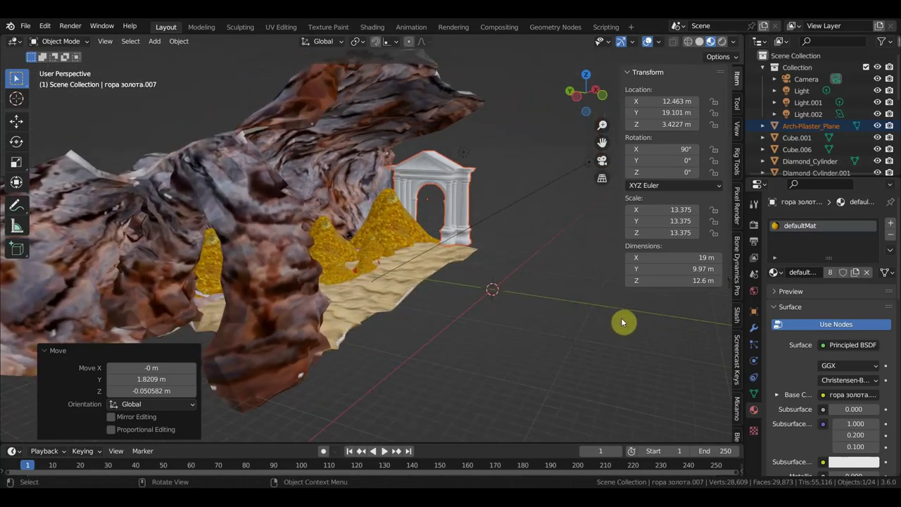
pyautogui.click(16, 121)
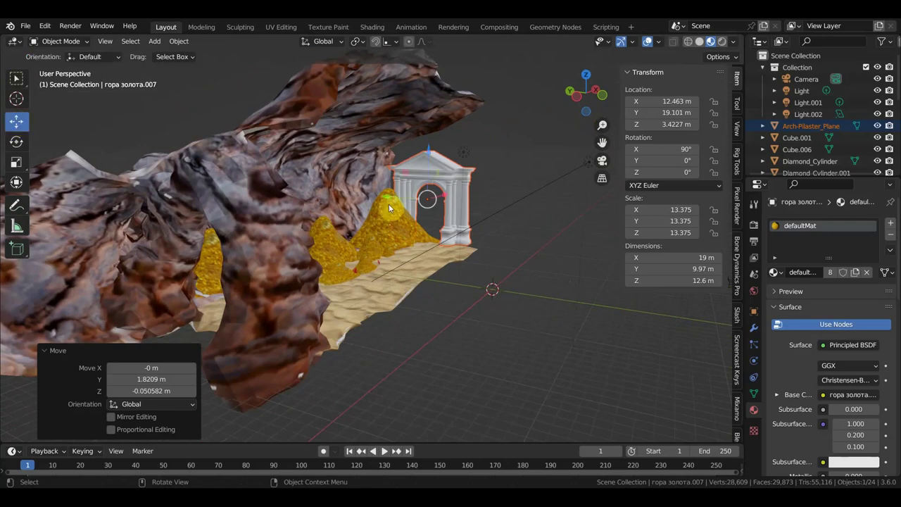
pyautogui.moveTo(387, 200); pyautogui.dragTo(384, 200)
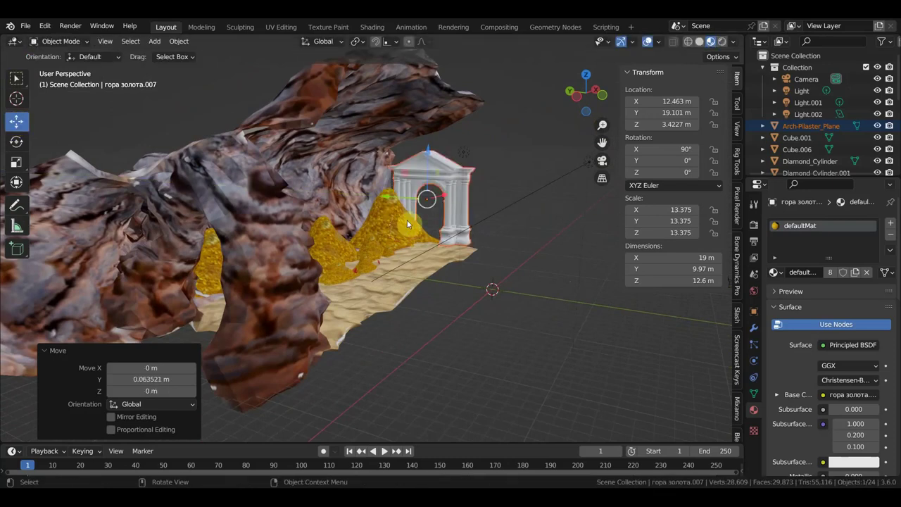
pyautogui.scroll(5, 465, 275)
pyautogui.moveTo(465, 275)
pyautogui.mouseDown(button='middle')
pyautogui.moveTo(484, 239)
pyautogui.moveTo(521, 252)
pyautogui.moveTo(445, 262)
pyautogui.moveTo(493, 246)
pyautogui.moveTo(432, 267)
pyautogui.mouseUp(button='middle')
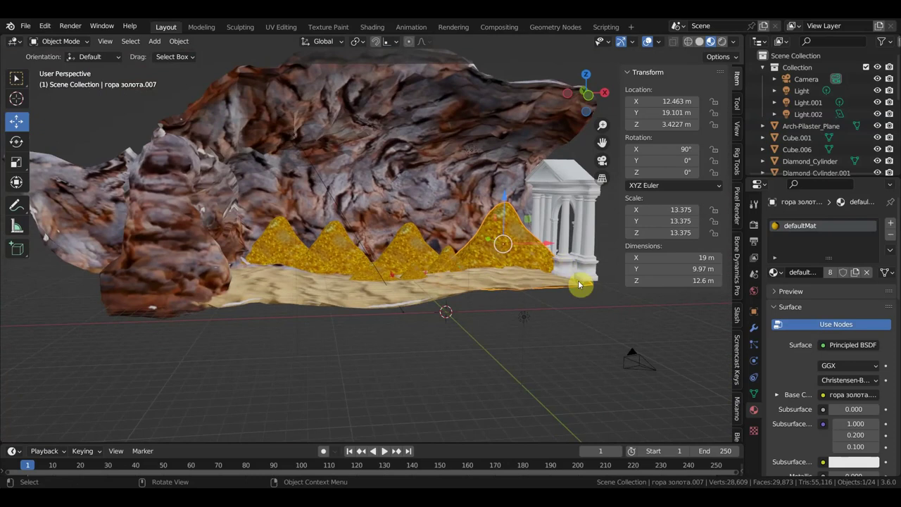
# Shrink the tall gold pile by 0.361 and move it about -3.0 m in X among the other piles
pyautogui.press('s')
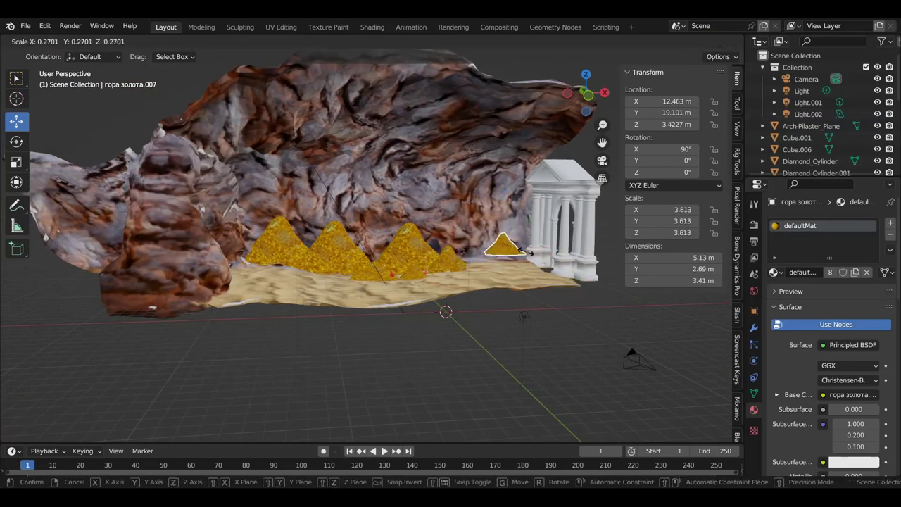
pyautogui.click(533, 261)
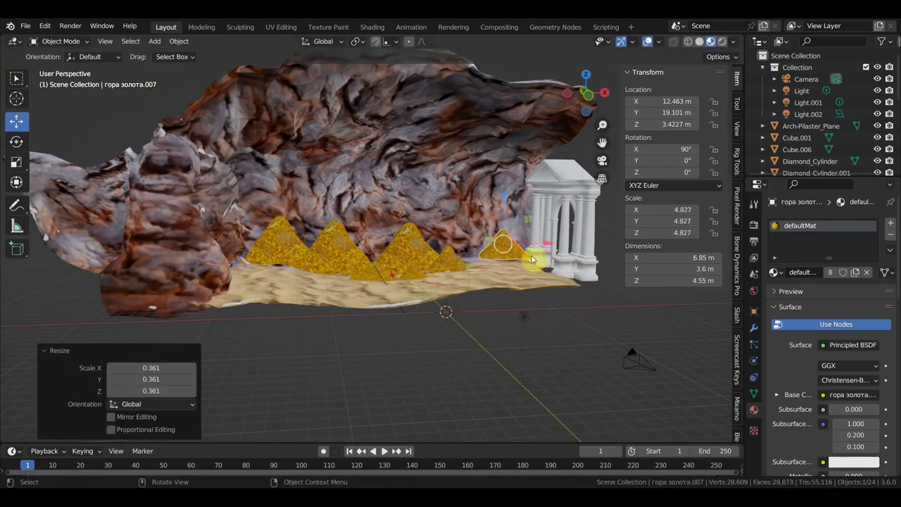
pyautogui.press('g')
pyautogui.click(503, 264)
pyautogui.moveTo(507, 274); pyautogui.dragTo(451, 265, button='middle')
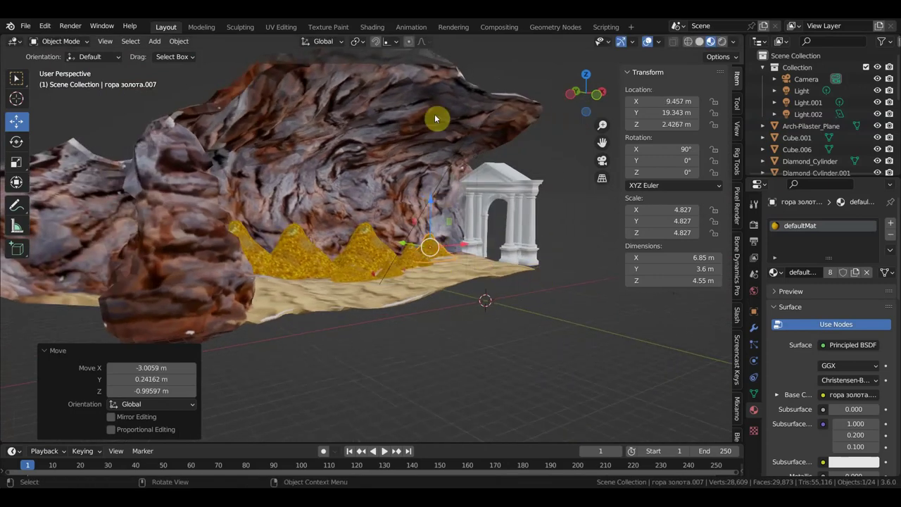
pyautogui.scroll(2, 435, 265)
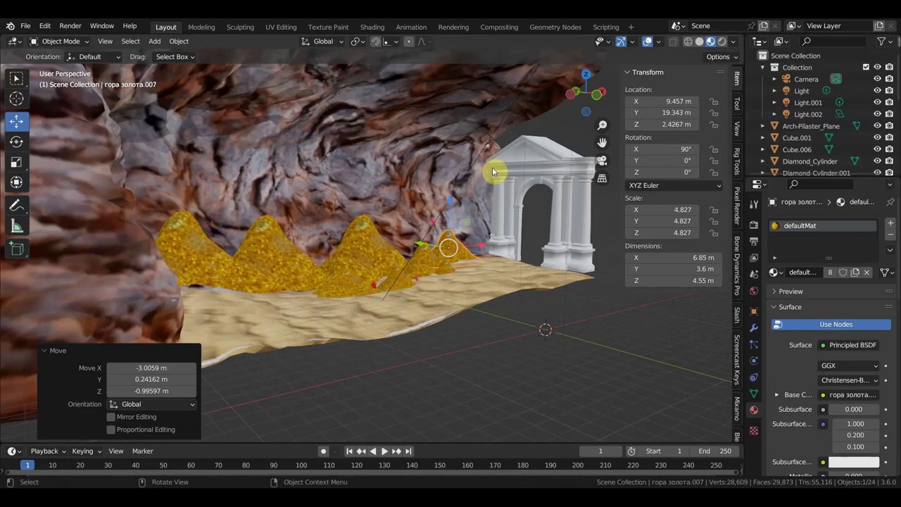
pyautogui.moveTo(478, 167); pyautogui.dragTo(482, 167, button='middle')
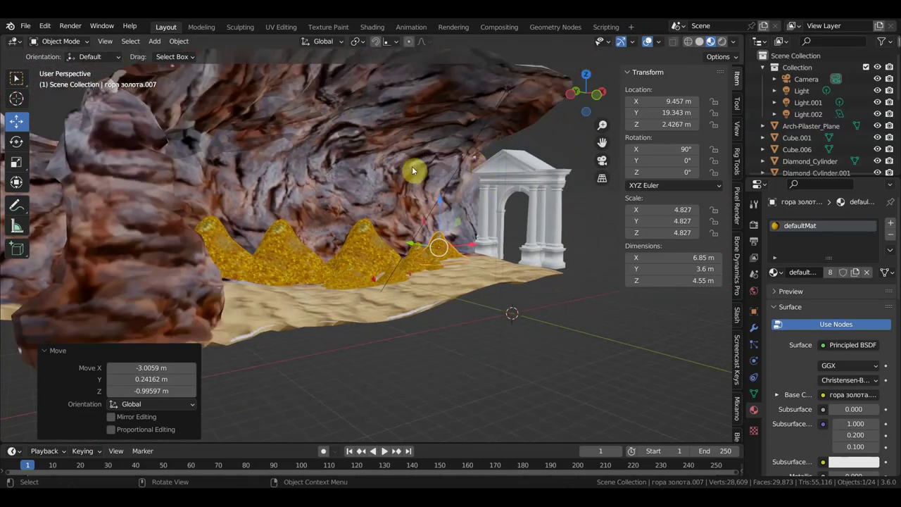
pyautogui.moveTo(526, 201); pyautogui.dragTo(571, 209, button='middle')
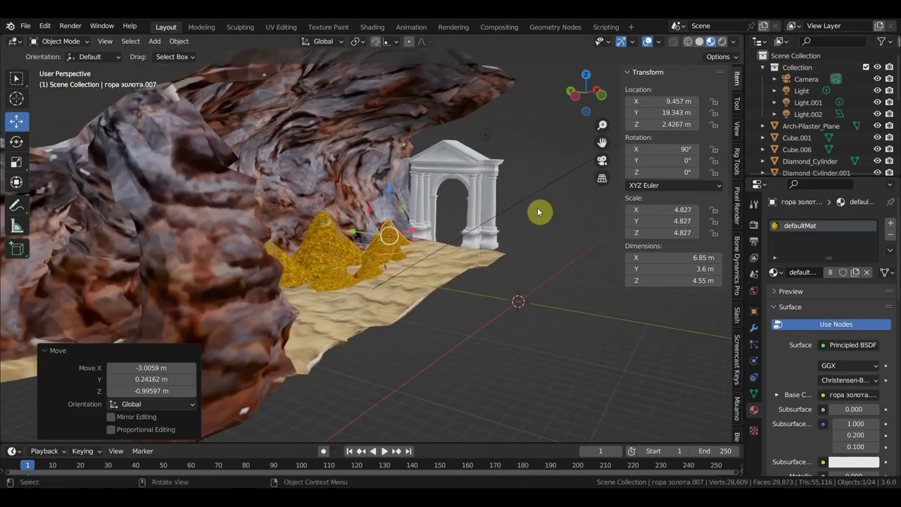
# Nudge the arch along Y and turn it 15.8° about Z to -74.886°
pyautogui.click(416, 204)
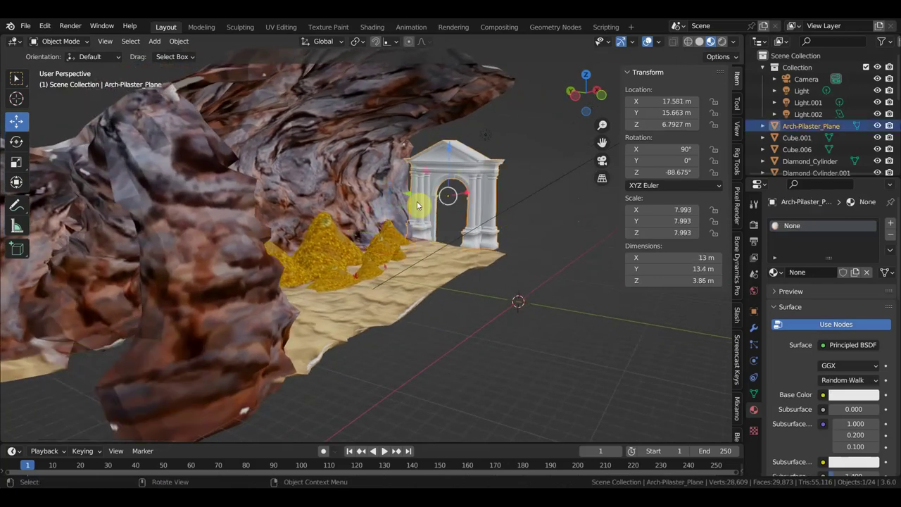
pyautogui.moveTo(415, 194); pyautogui.dragTo(408, 191)
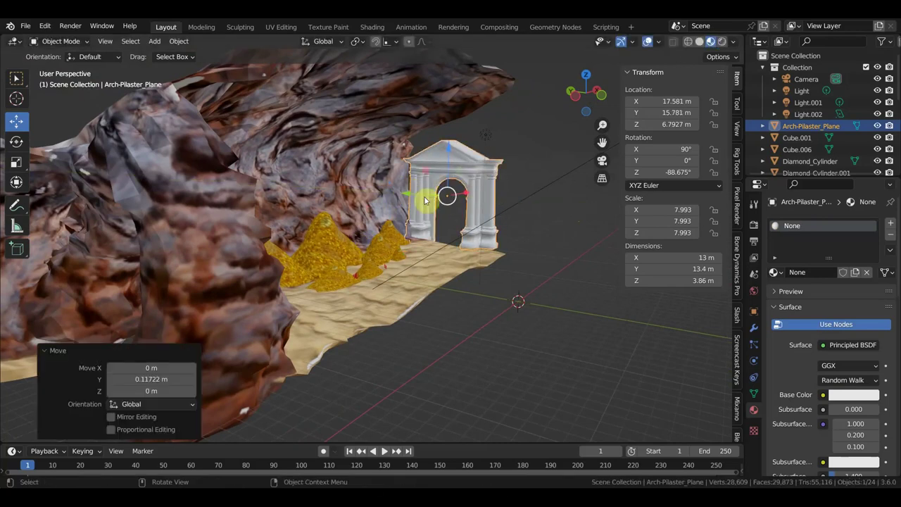
pyautogui.click(16, 181)
pyautogui.moveTo(470, 197); pyautogui.dragTo(418, 208)
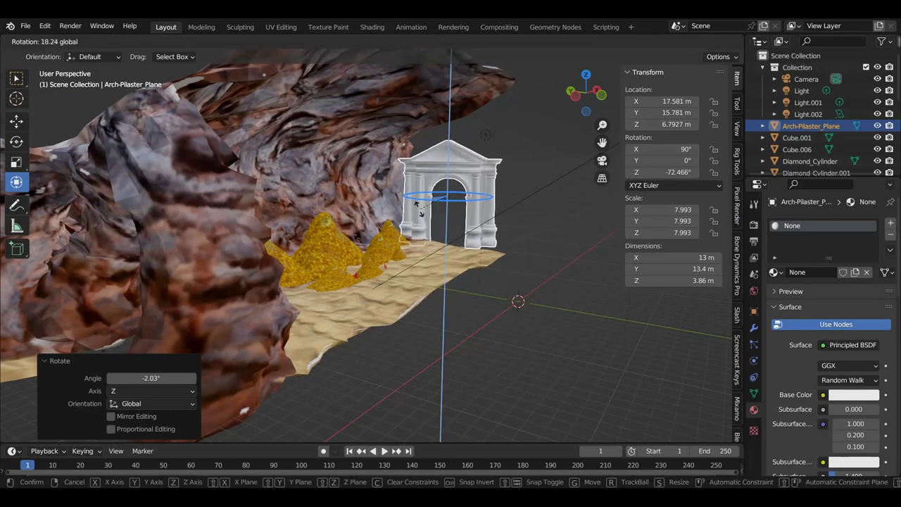
pyautogui.moveTo(417, 209); pyautogui.dragTo(419, 207)
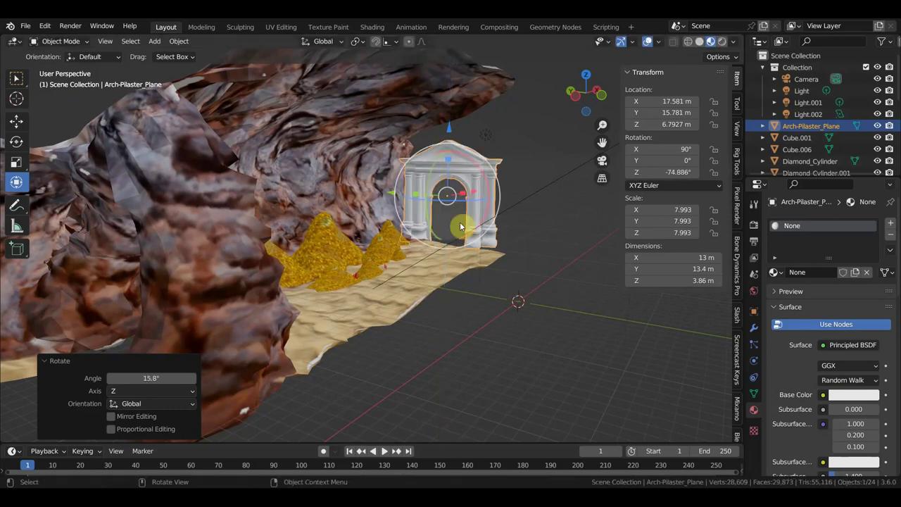
# Orbit, zoom and pan to frame the rotated arch at the cave's end
pyautogui.scroll(-4, 391, 199)
pyautogui.moveTo(384, 165); pyautogui.dragTo(346, 168, button='middle')
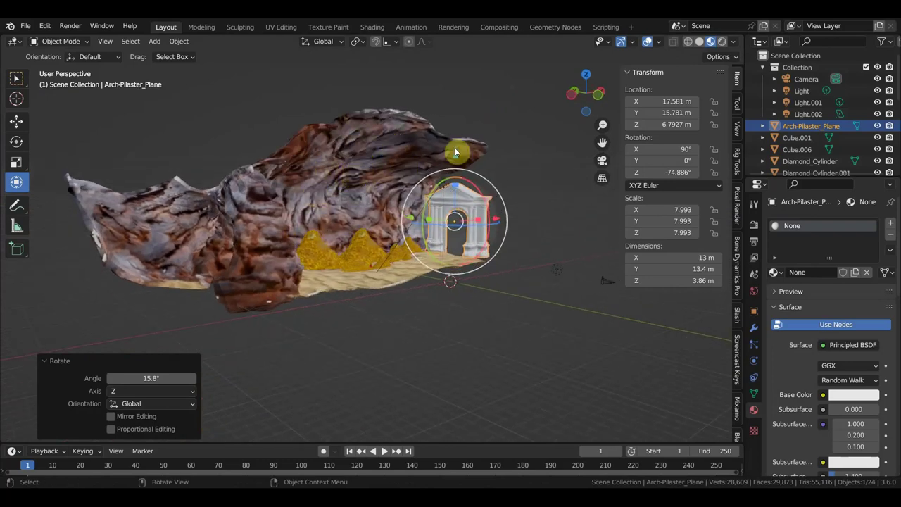
pyautogui.moveTo(366, 181); pyautogui.dragTo(418, 127, button='middle')
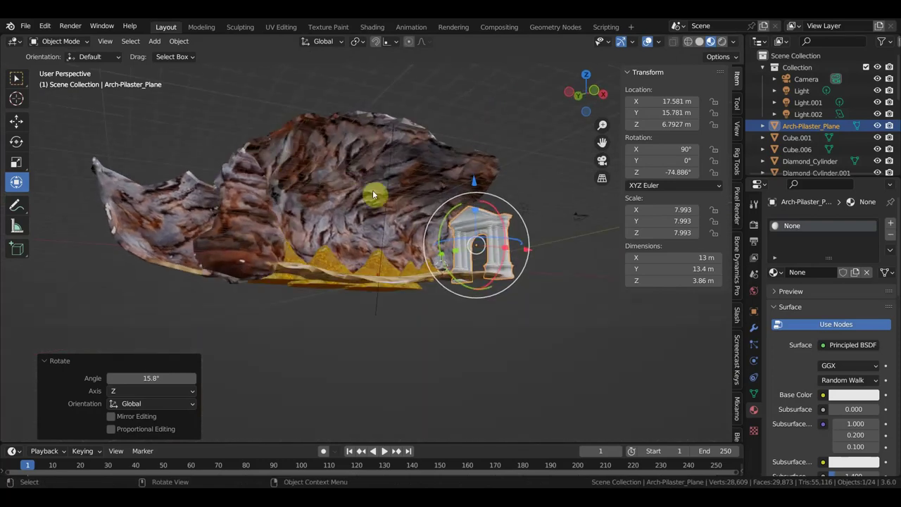
pyautogui.moveTo(374, 195); pyautogui.dragTo(436, 248, button='middle')
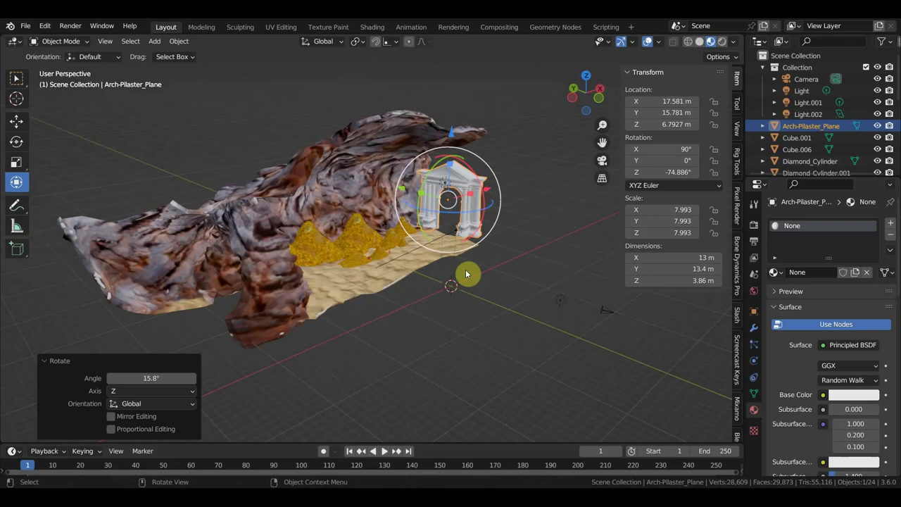
pyautogui.scroll(2, 486, 280)
pyautogui.scroll(2, 493, 277)
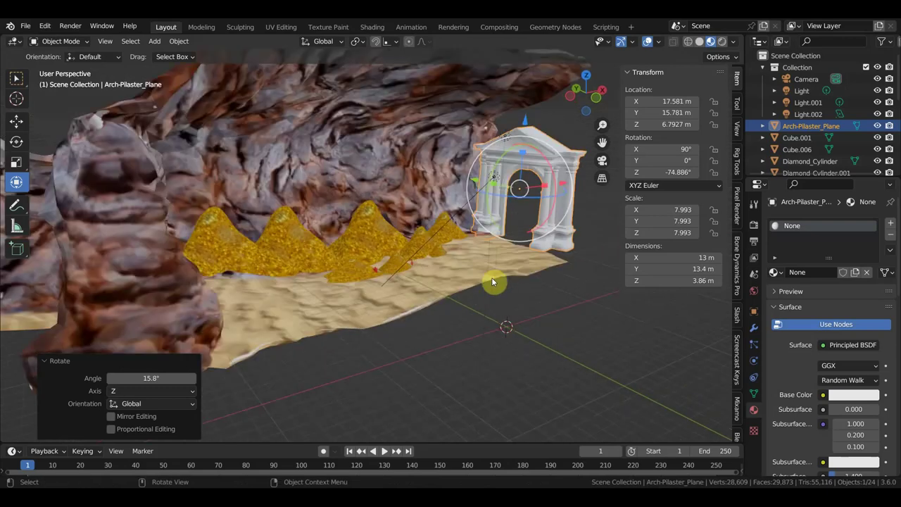
pyautogui.keyDown('shift'); pyautogui.moveTo(492, 277); pyautogui.dragTo(329, 320, button='middle'); pyautogui.keyUp('shift')
pyautogui.scroll(1, 392, 271)
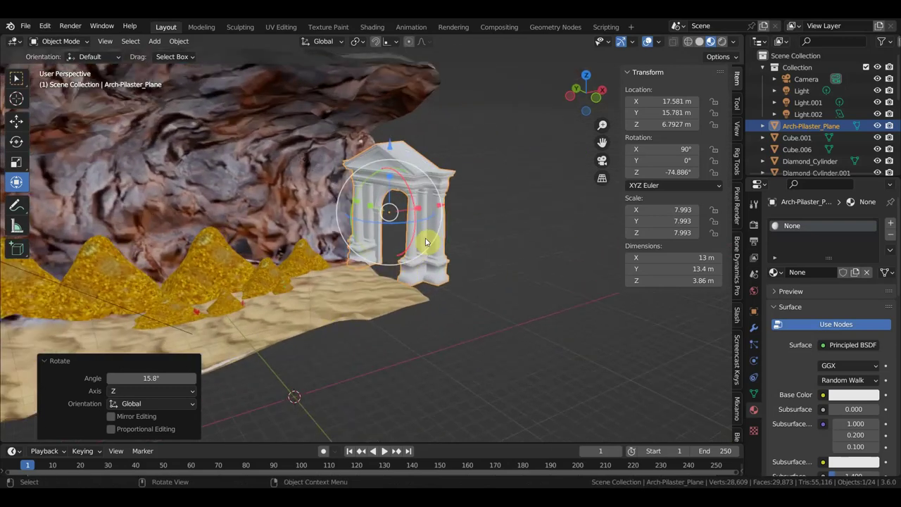
pyautogui.scroll(1, 425, 242)
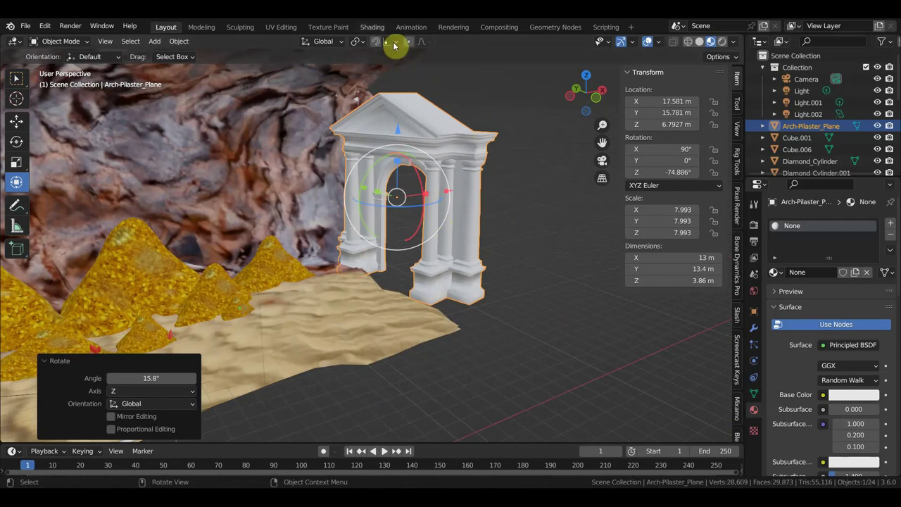
# In the Shading workspace, add an Image Texture node feeding the arch's Base Color
pyautogui.click(371, 28)
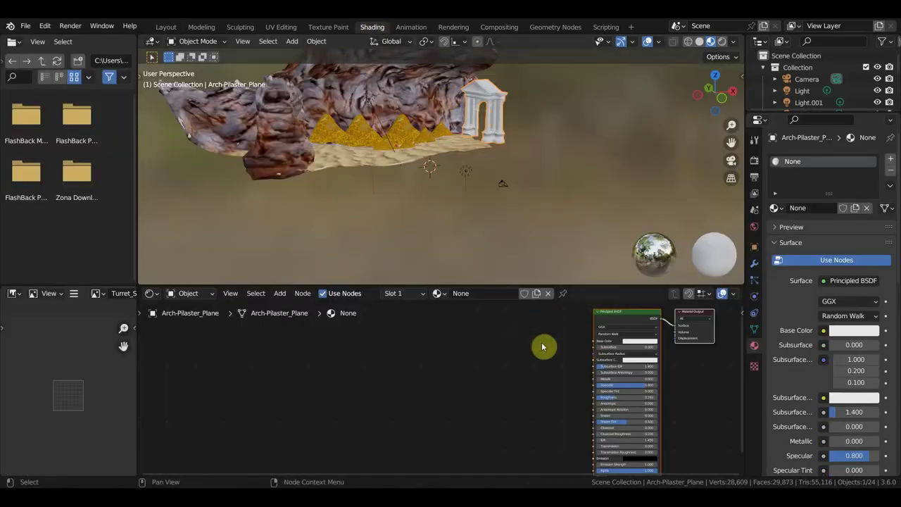
pyautogui.click(281, 294)
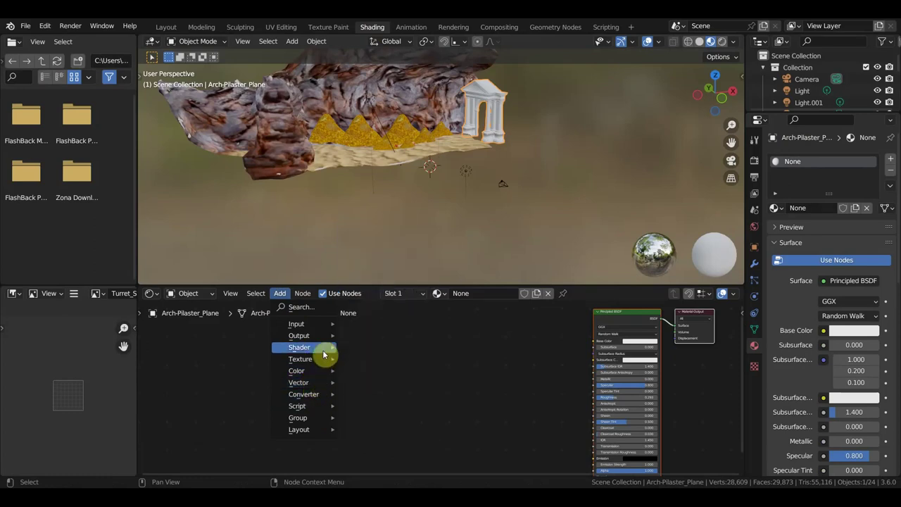
pyautogui.moveTo(301, 359)
pyautogui.click(392, 263)
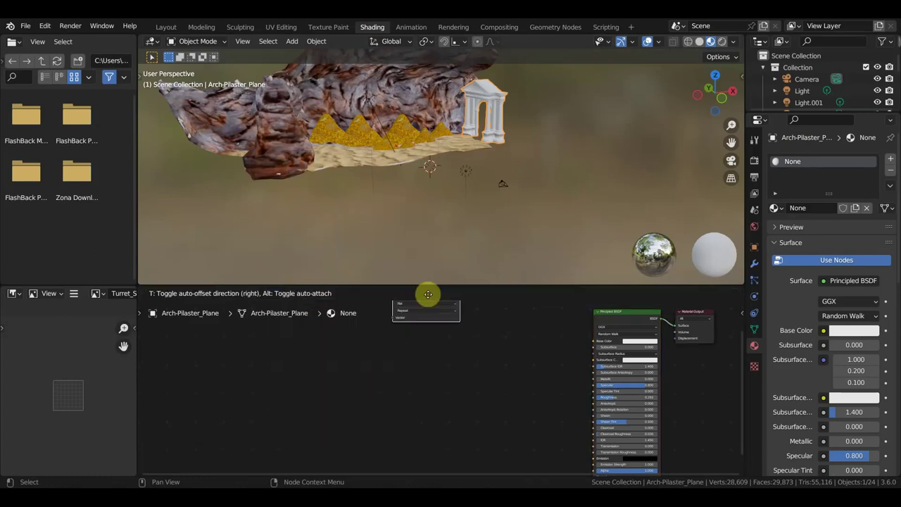
pyautogui.click(496, 336)
pyautogui.moveTo(553, 324); pyautogui.dragTo(595, 357)
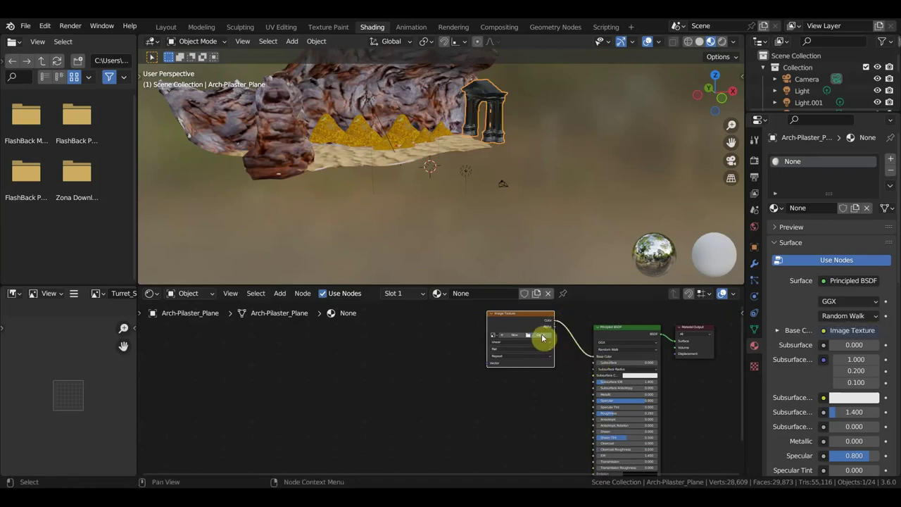
# Load the sand photo from the gold folder into the texture and inspect the arch
pyautogui.click(542, 338)
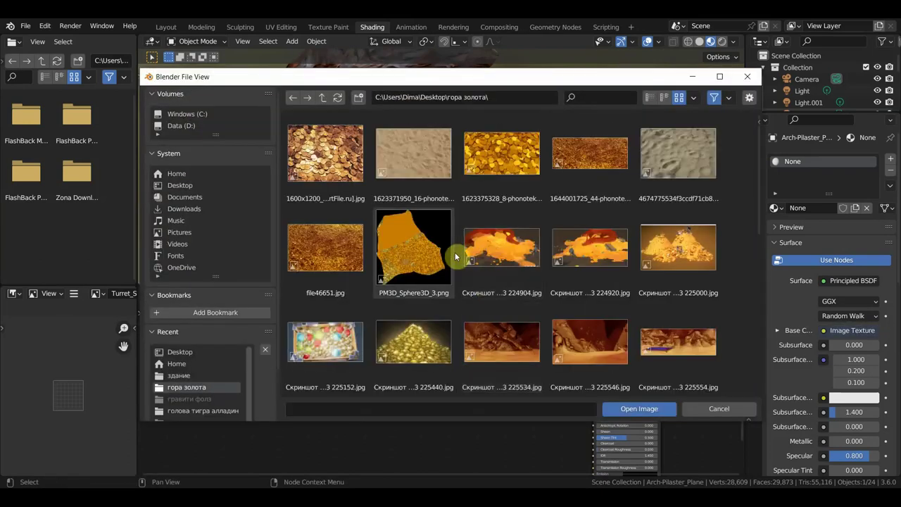
pyautogui.click(692, 169)
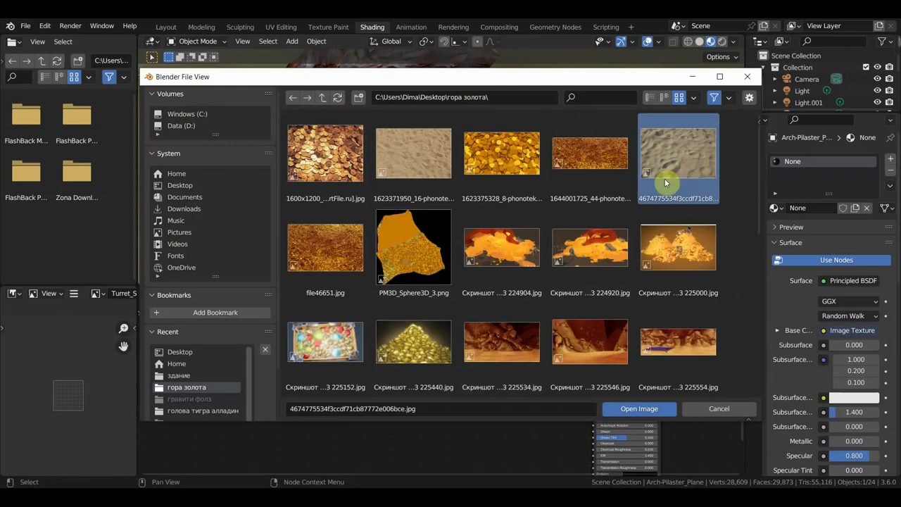
pyautogui.click(425, 168)
pyautogui.click(637, 408)
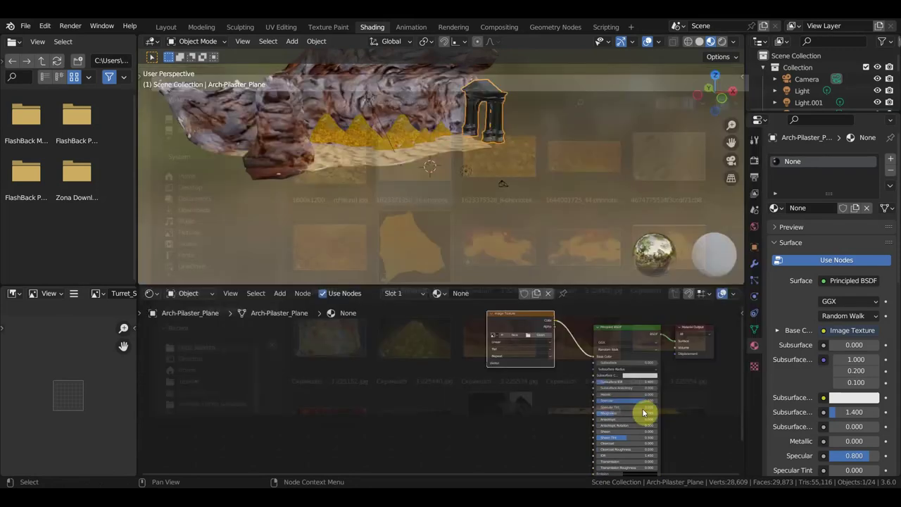
pyautogui.scroll(-4, 559, 207)
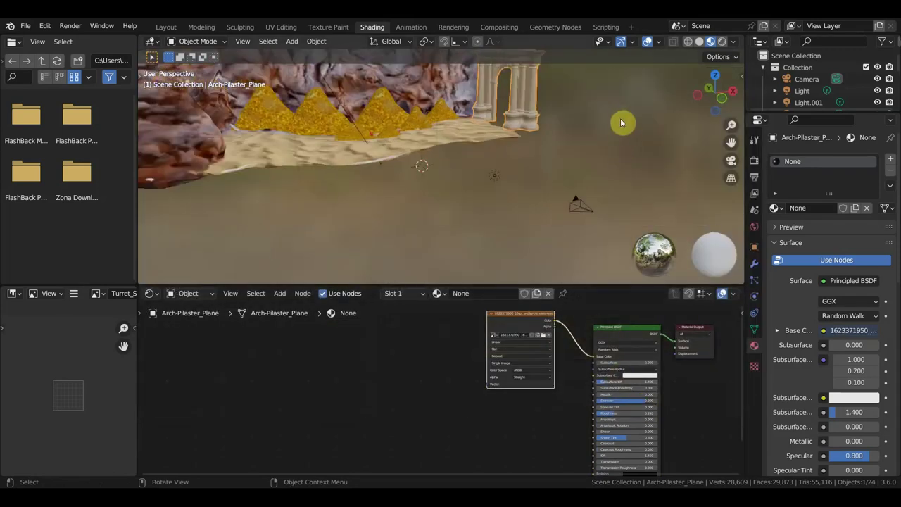
pyautogui.moveTo(575, 124)
pyautogui.keyDown('ctrl'); pyautogui.mouseDown(button='middle')
pyautogui.moveTo(551, 160)
pyautogui.moveTo(605, 164)
pyautogui.mouseUp(button='middle'); pyautogui.keyUp('ctrl')
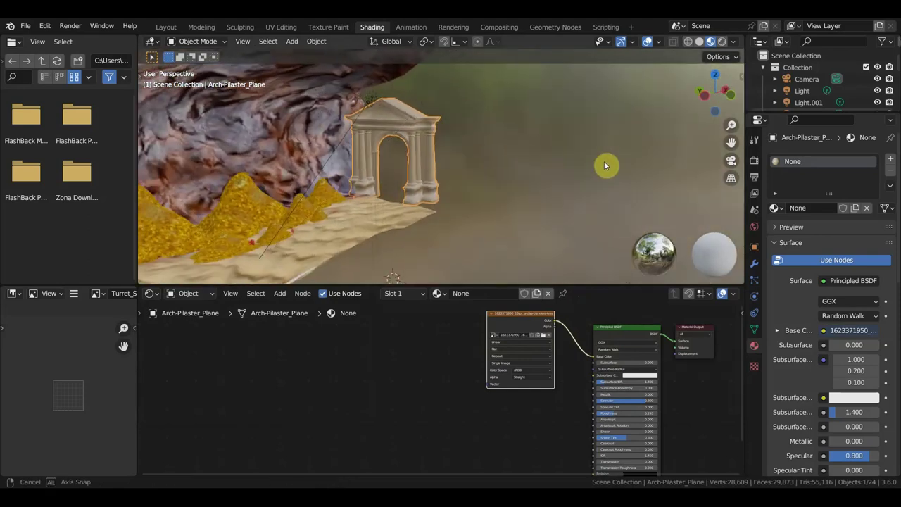
pyautogui.moveTo(525, 198)
pyautogui.mouseDown(button='middle')
pyautogui.moveTo(510, 211)
pyautogui.moveTo(515, 219)
pyautogui.mouseUp(button='middle')
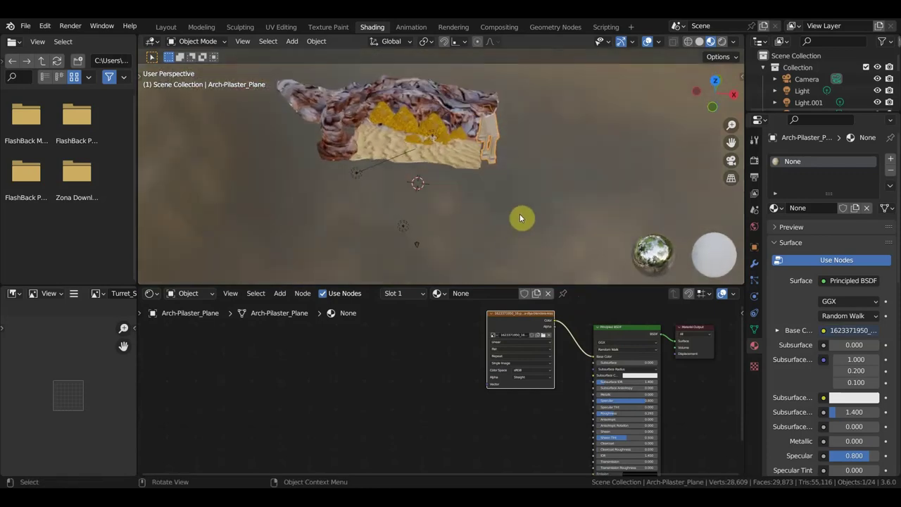
# Back in Layout, add a plane and scale it up 3.12 times
pyautogui.click(166, 27)
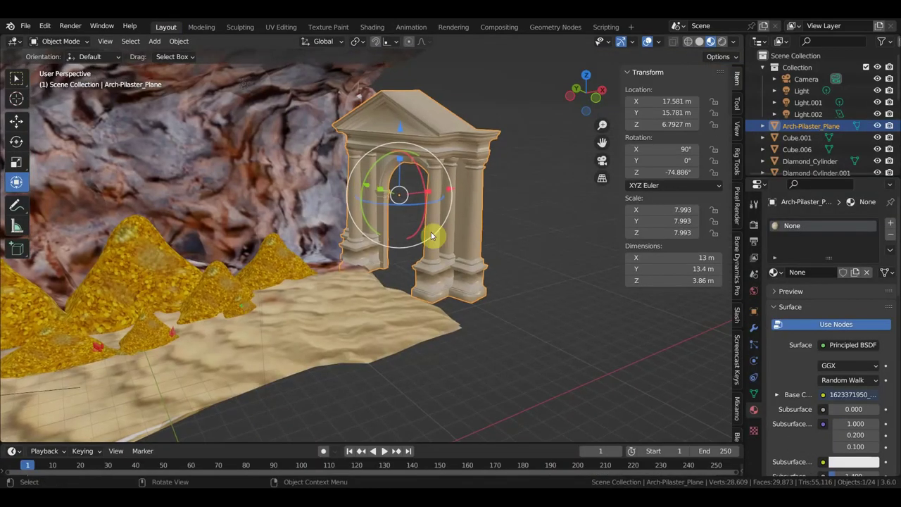
pyautogui.scroll(-2, 431, 235)
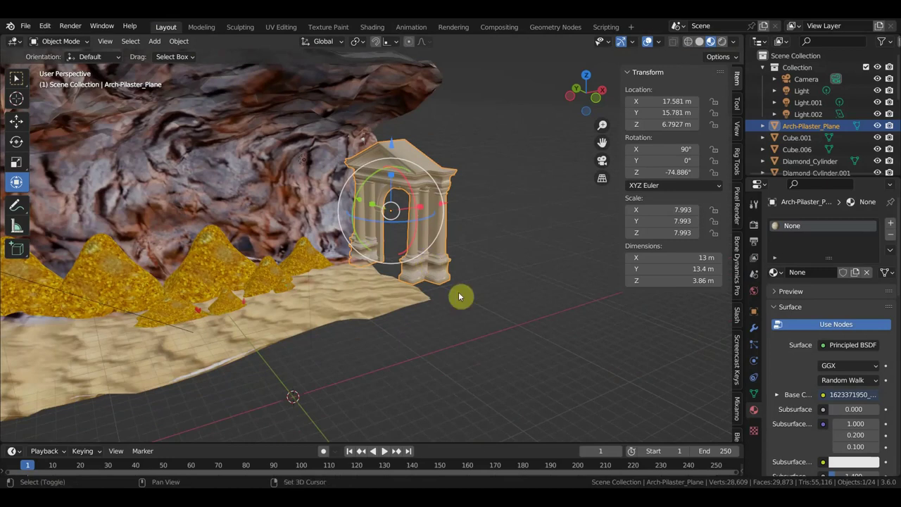
pyautogui.hotkey('shift', 'a')
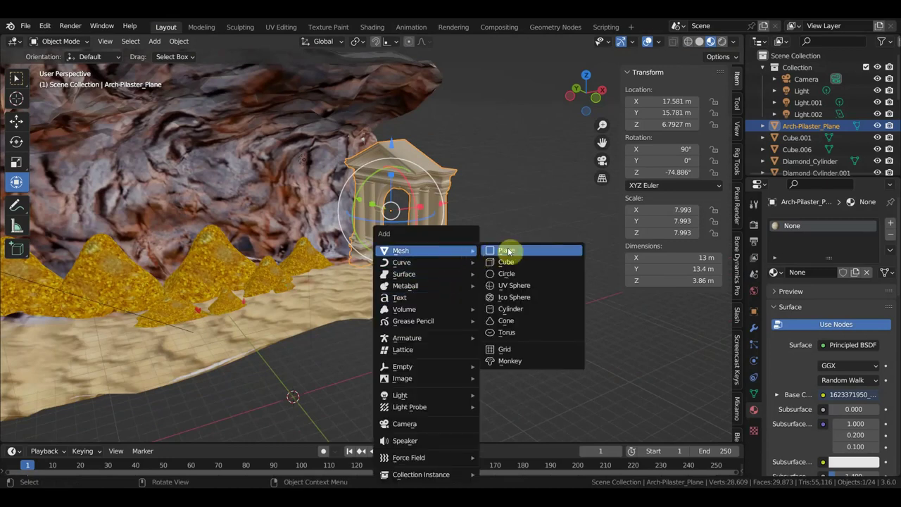
pyautogui.click(507, 251)
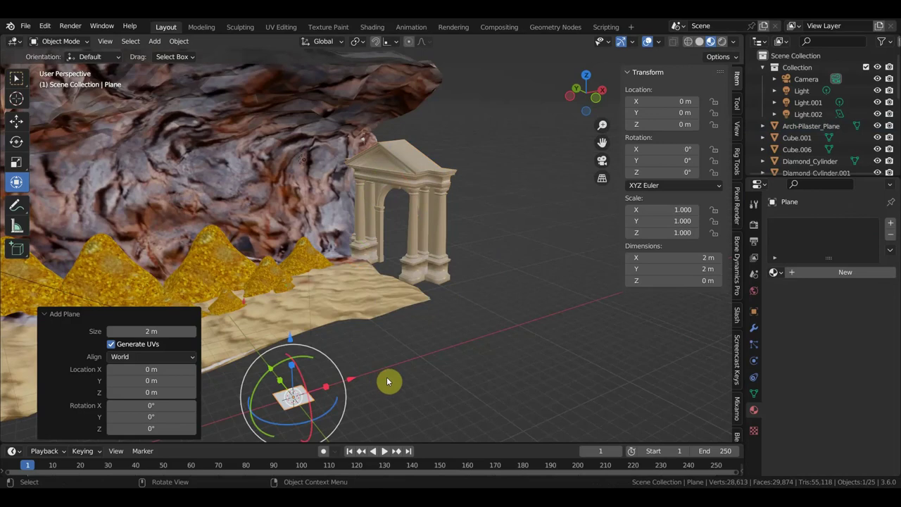
pyautogui.press('s')
pyautogui.click(458, 387)
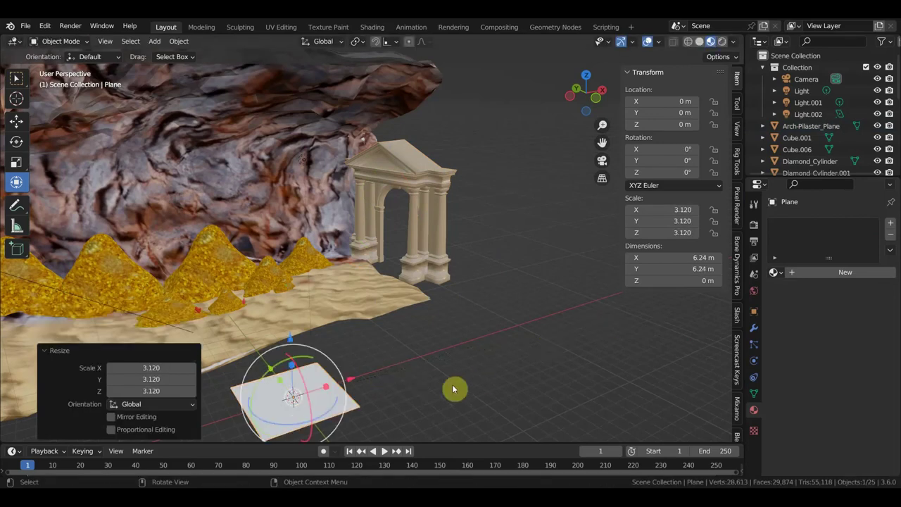
# Move the plane toward the arch, checking its position from several angles
pyautogui.press('g')
pyautogui.click(570, 264)
pyautogui.moveTo(570, 264)
pyautogui.mouseDown(button='middle')
pyautogui.moveTo(514, 322)
pyautogui.moveTo(475, 308)
pyautogui.moveTo(502, 314)
pyautogui.moveTo(492, 314)
pyautogui.mouseUp(button='middle')
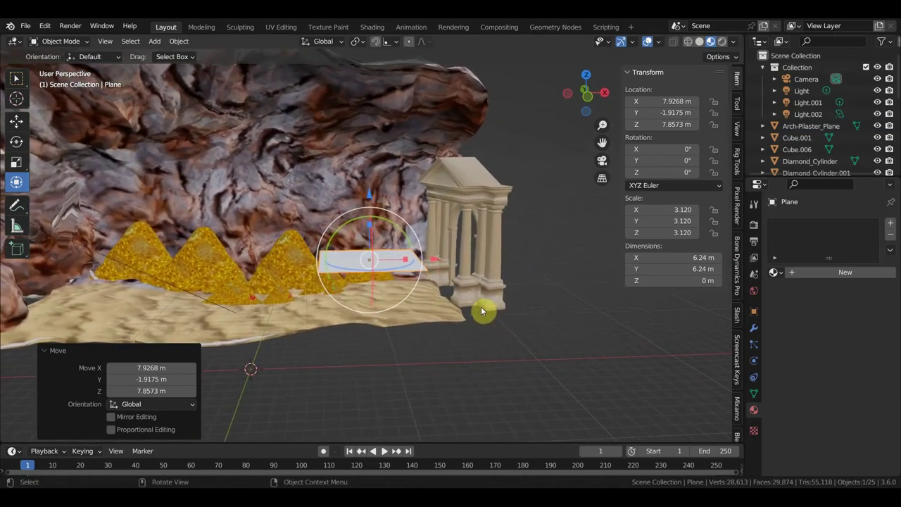
pyautogui.press('g')
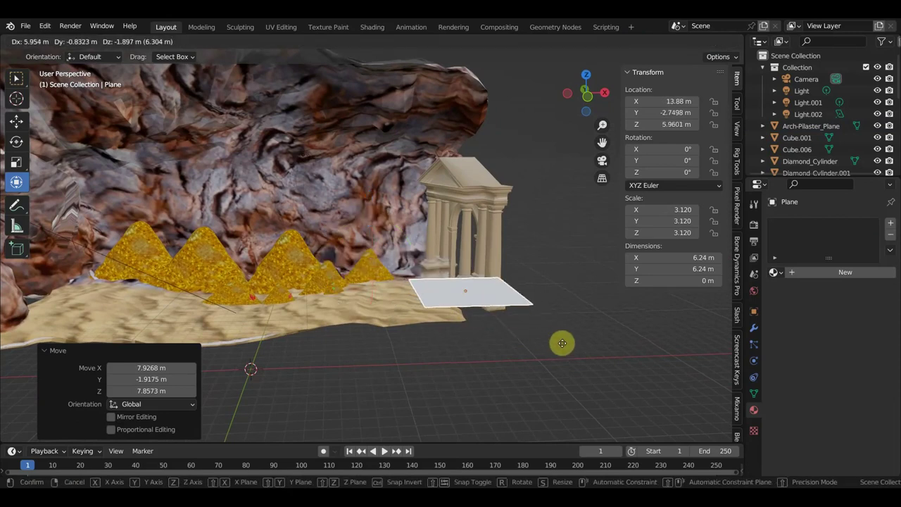
pyautogui.click(565, 364)
pyautogui.moveTo(563, 364)
pyautogui.mouseDown(button='middle')
pyautogui.moveTo(577, 401)
pyautogui.moveTo(664, 427)
pyautogui.mouseUp(button='middle')
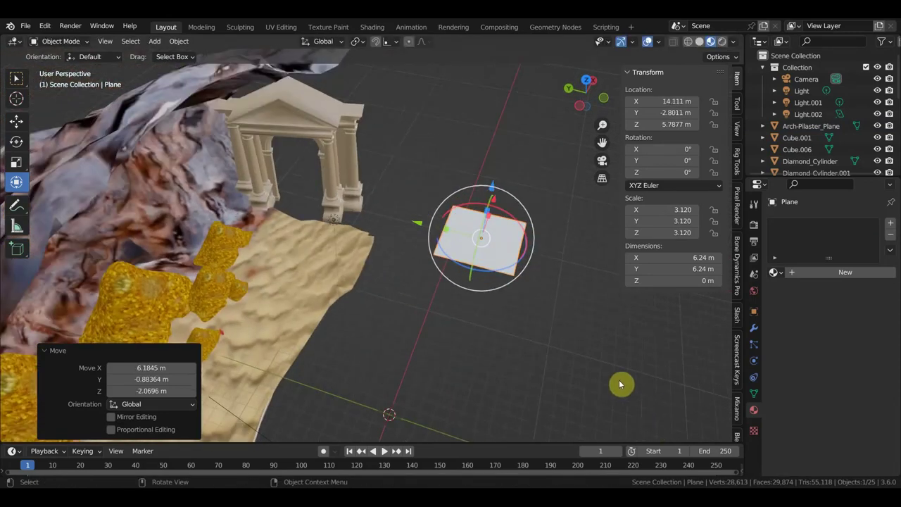
pyautogui.press('g')
pyautogui.click(464, 341)
pyautogui.moveTo(477, 338)
pyautogui.mouseDown(button='middle')
pyautogui.moveTo(392, 288)
pyautogui.moveTo(409, 282)
pyautogui.moveTo(427, 316)
pyautogui.moveTo(296, 354)
pyautogui.moveTo(312, 345)
pyautogui.moveTo(384, 349)
pyautogui.mouseUp(button='middle')
# Enlarge the plane about 2.4 times and set it at the arch's base
pyautogui.press('s')
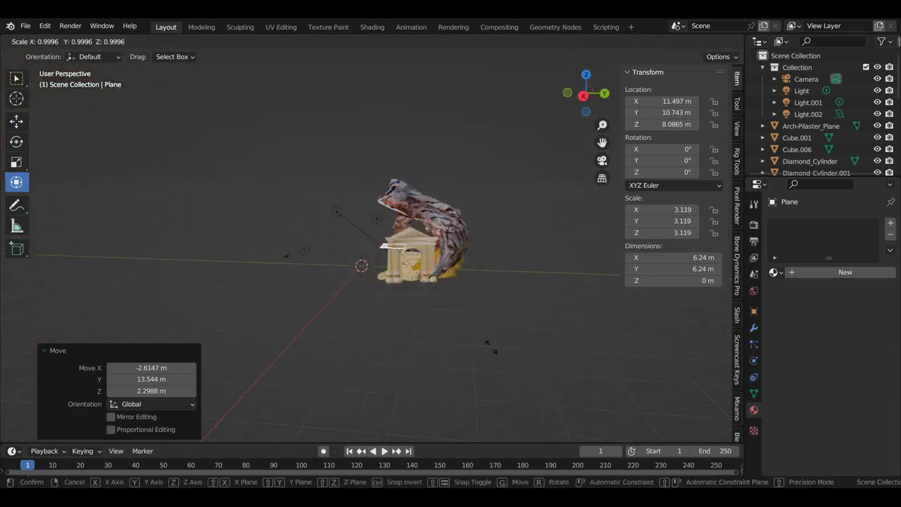
pyautogui.click(694, 361)
pyautogui.press('g')
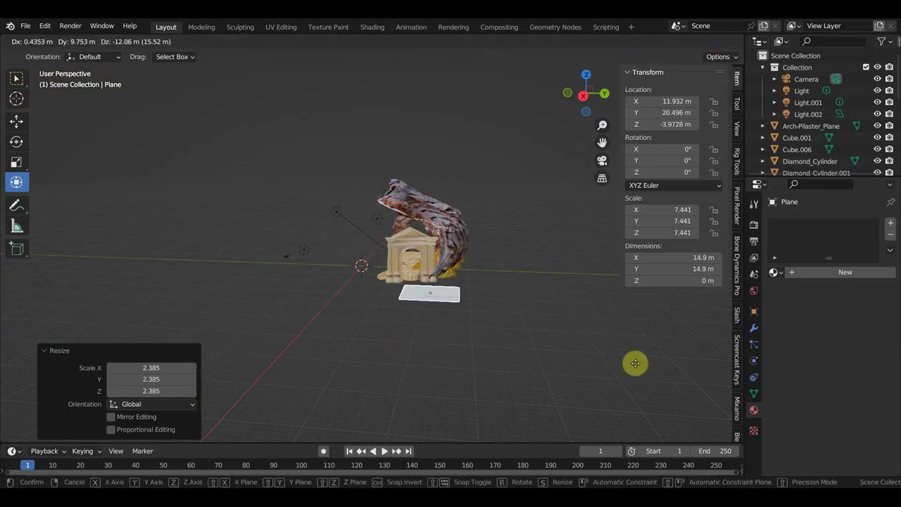
pyautogui.click(610, 352)
pyautogui.moveTo(613, 356)
pyautogui.mouseDown(button='middle')
pyautogui.moveTo(636, 382)
pyautogui.moveTo(728, 378)
pyautogui.mouseUp(button='middle')
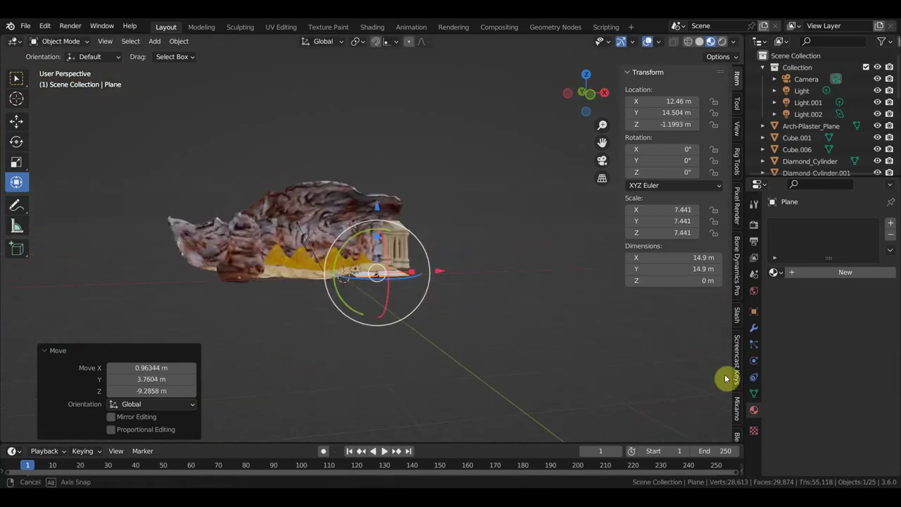
pyautogui.scroll(3, 584, 353)
pyautogui.press('g')
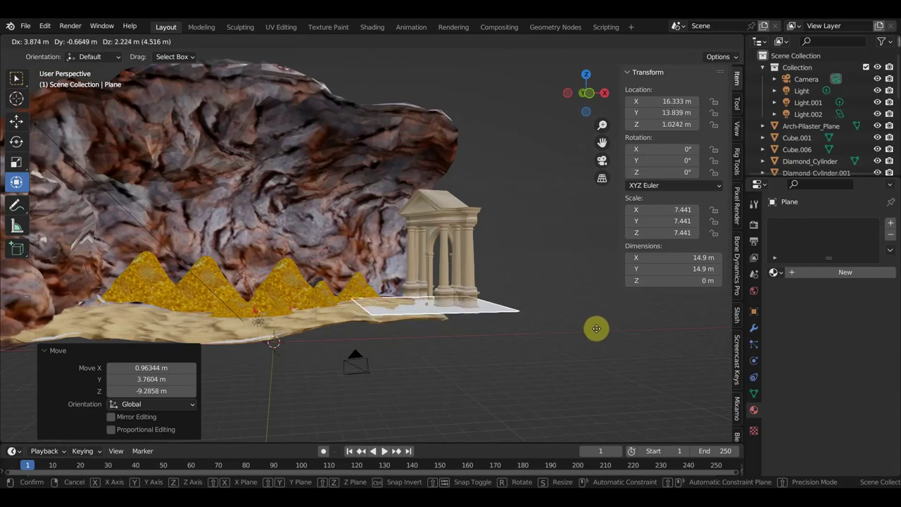
pyautogui.click(600, 331)
pyautogui.moveTo(600, 331)
pyautogui.mouseDown(button='middle')
pyautogui.moveTo(605, 370)
pyautogui.moveTo(636, 380)
pyautogui.moveTo(704, 373)
pyautogui.moveTo(578, 364)
pyautogui.mouseUp(button='middle')
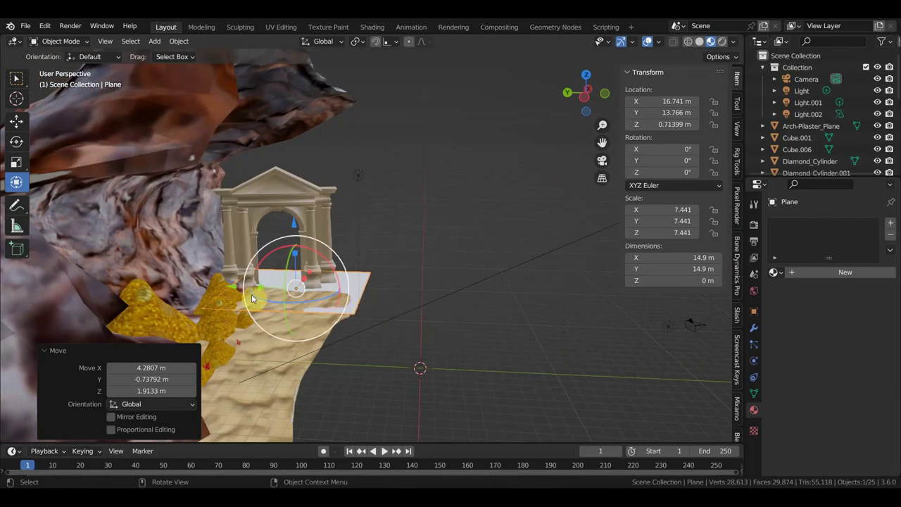
# Stretch the plane 1.27 times along Y and shift it about 1.6 m along Y
pyautogui.press('s')
pyautogui.press('y')
pyautogui.click(345, 295)
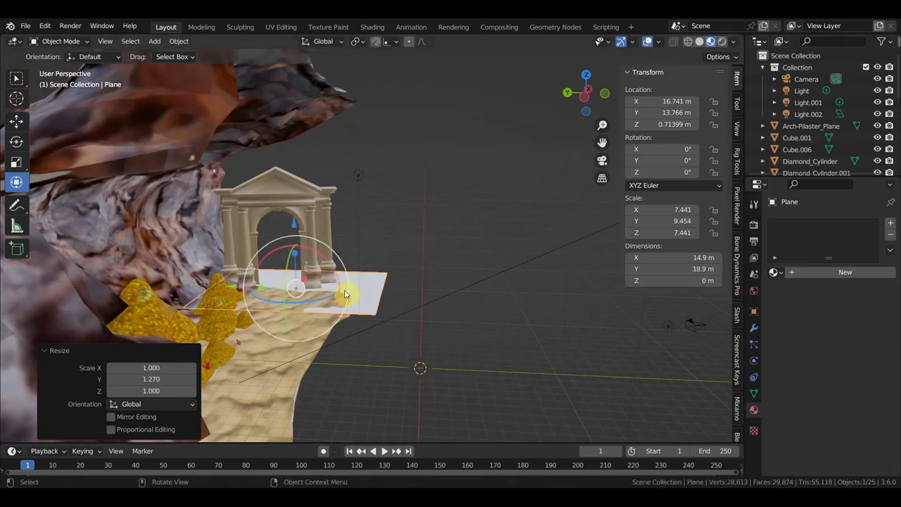
pyautogui.press('g')
pyautogui.press('y')
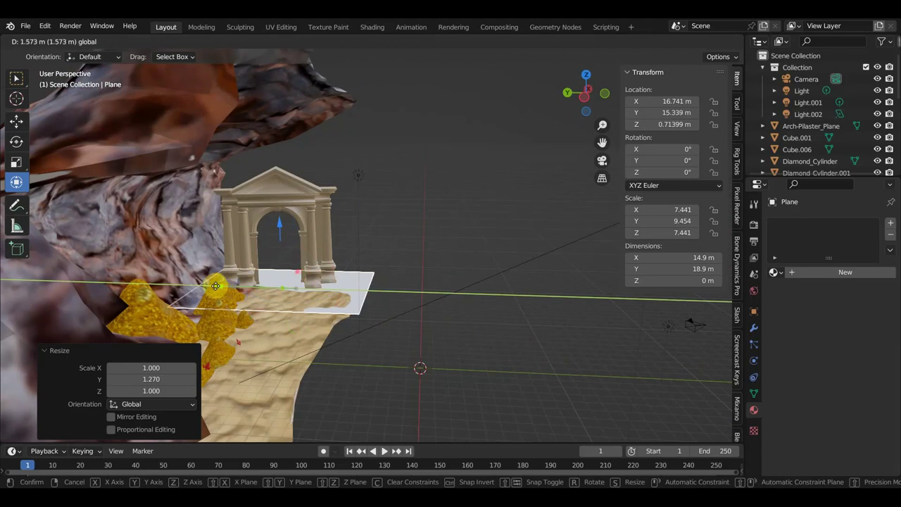
pyautogui.click(216, 285)
pyautogui.moveTo(473, 354)
pyautogui.mouseDown(button='middle')
pyautogui.moveTo(446, 346)
pyautogui.moveTo(387, 133)
pyautogui.mouseUp(button='middle')
# Give the plane a new material with a sand-photo Image Texture linked to Base Color
pyautogui.click(373, 26)
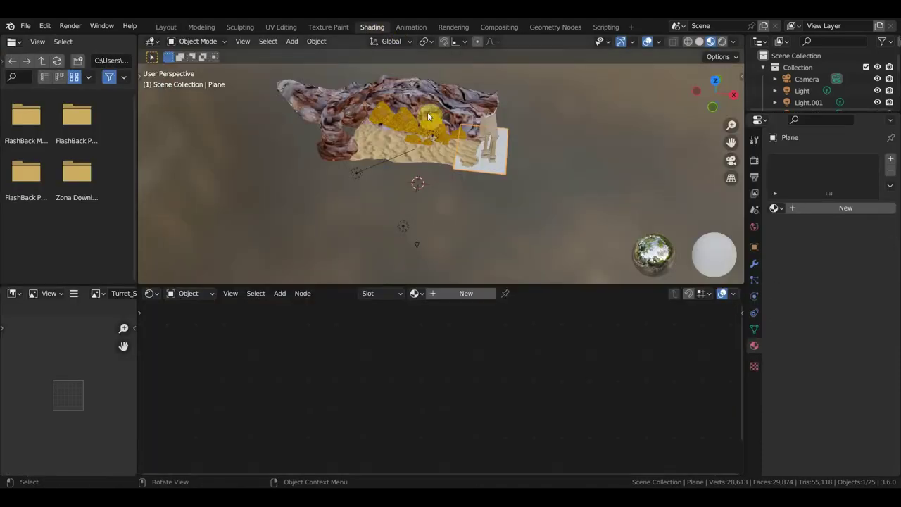
pyautogui.click(462, 292)
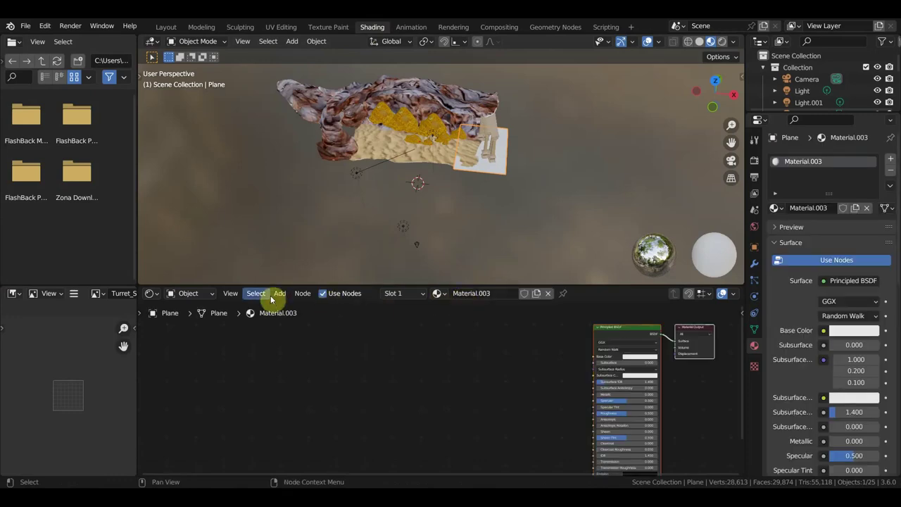
pyautogui.click(279, 293)
pyautogui.moveTo(300, 359)
pyautogui.click(407, 265)
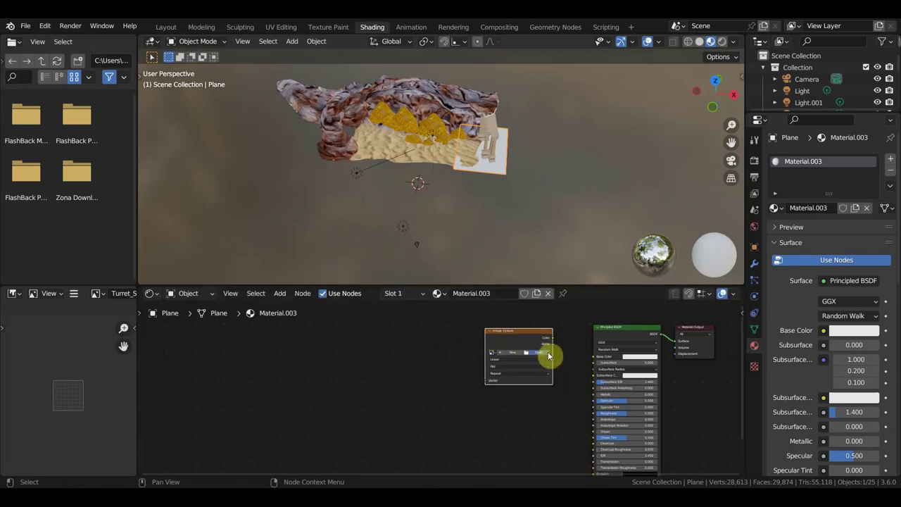
pyautogui.click(547, 354)
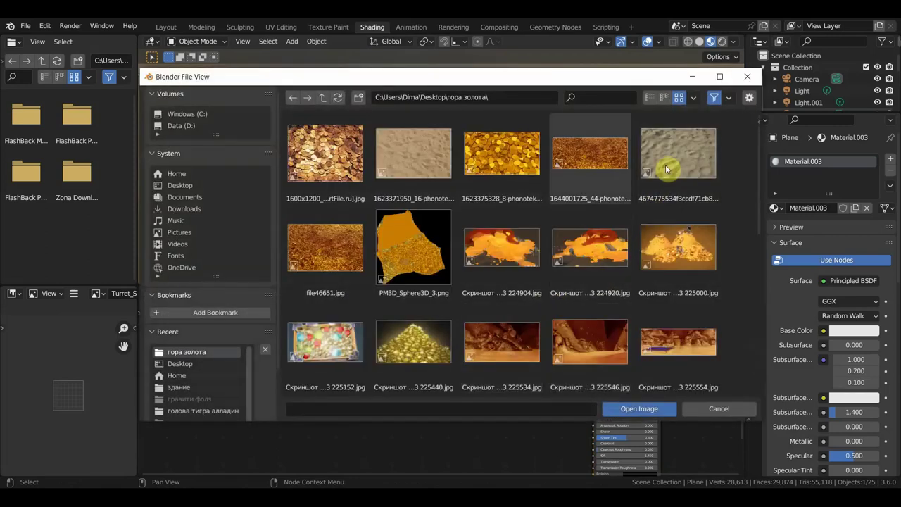
pyautogui.click(414, 153)
pyautogui.click(652, 411)
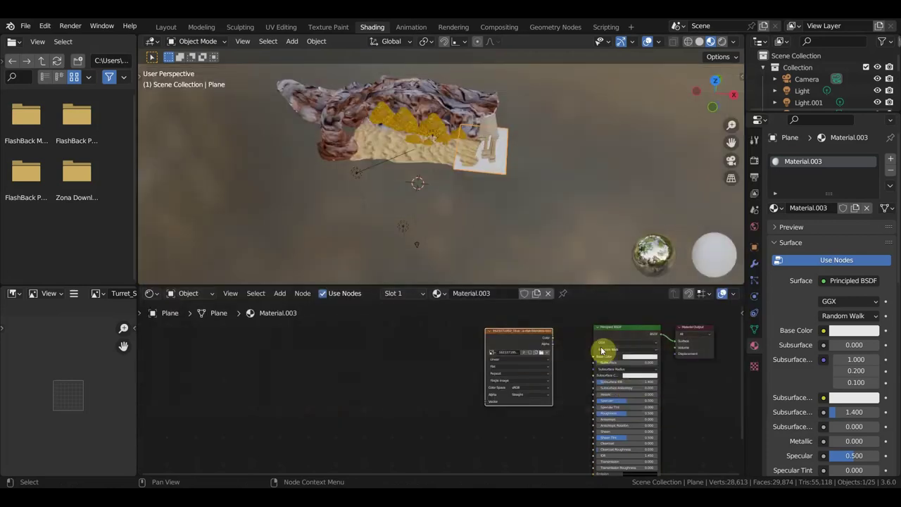
pyautogui.moveTo(554, 342); pyautogui.dragTo(595, 359)
# Swap the texture for the sand image file from the Desktop folder
pyautogui.scroll(3, 532, 209)
pyautogui.scroll(1, 533, 209)
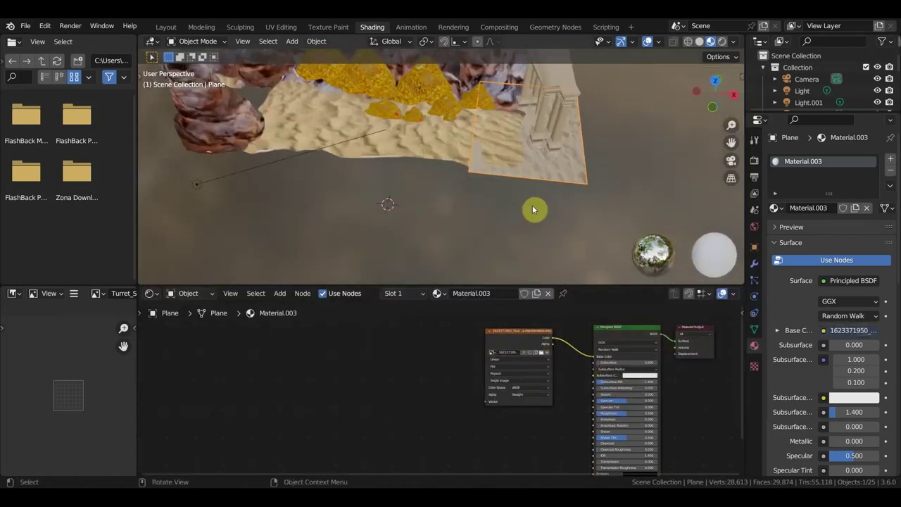
pyautogui.moveTo(538, 215)
pyautogui.mouseDown(button='middle')
pyautogui.moveTo(598, 191)
pyautogui.moveTo(582, 227)
pyautogui.mouseUp(button='middle')
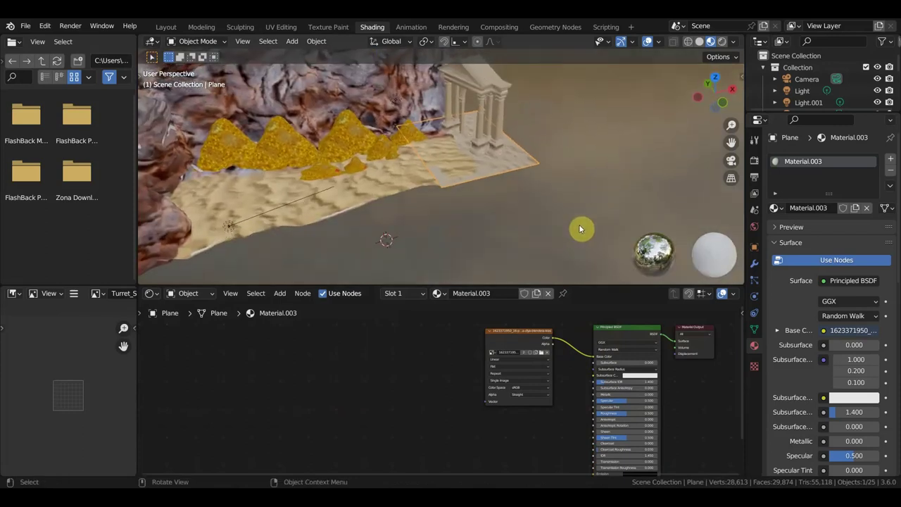
pyautogui.click(545, 357)
pyautogui.click(188, 184)
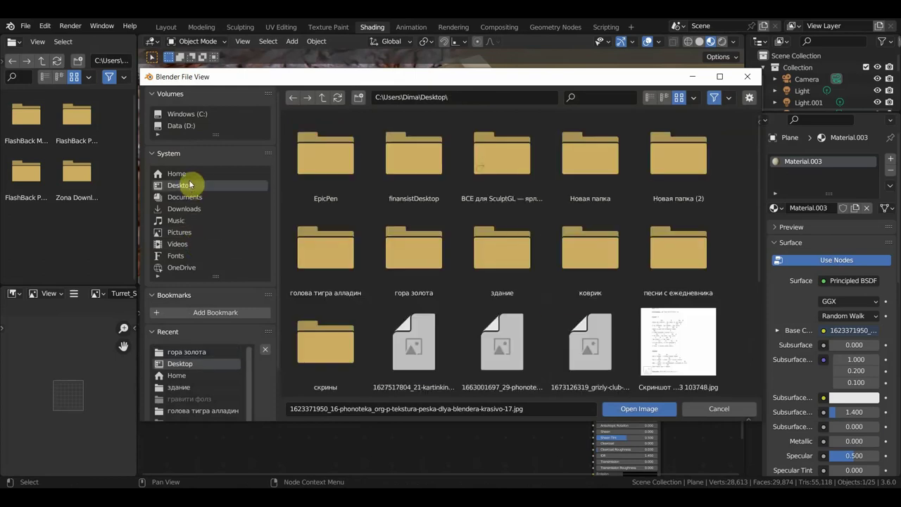
pyautogui.scroll(-1, 559, 352)
pyautogui.scroll(-4, 557, 352)
pyautogui.click(365, 349)
pyautogui.click(634, 408)
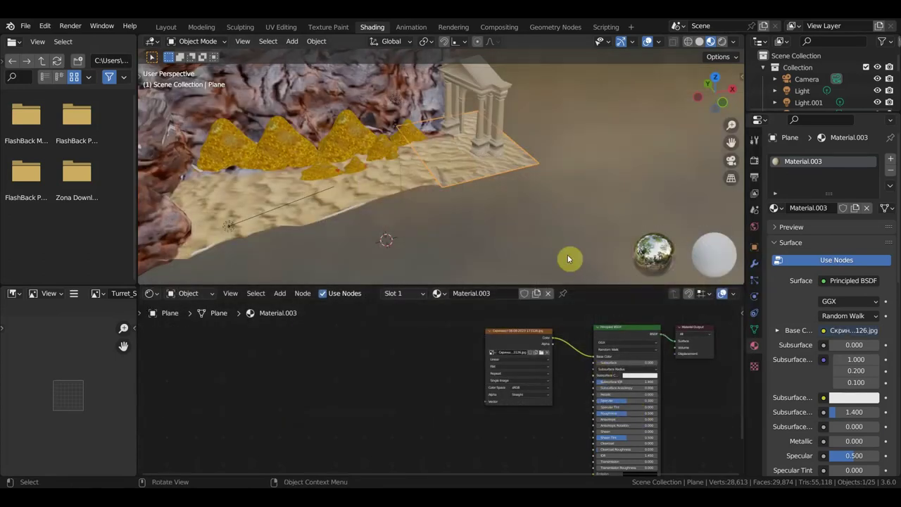
pyautogui.scroll(2, 485, 178)
pyautogui.scroll(2, 485, 178)
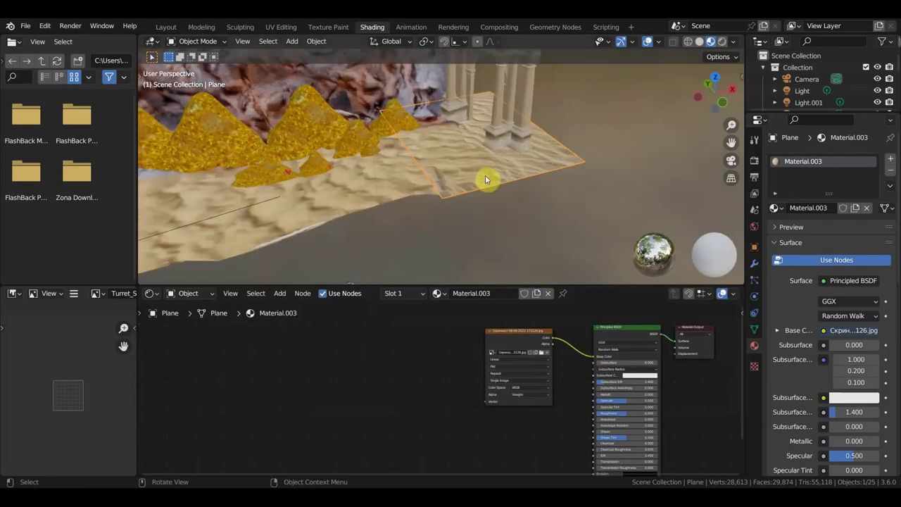
pyautogui.scroll(-2, 527, 211)
pyautogui.scroll(-1, 528, 211)
pyautogui.scroll(-1, 519, 218)
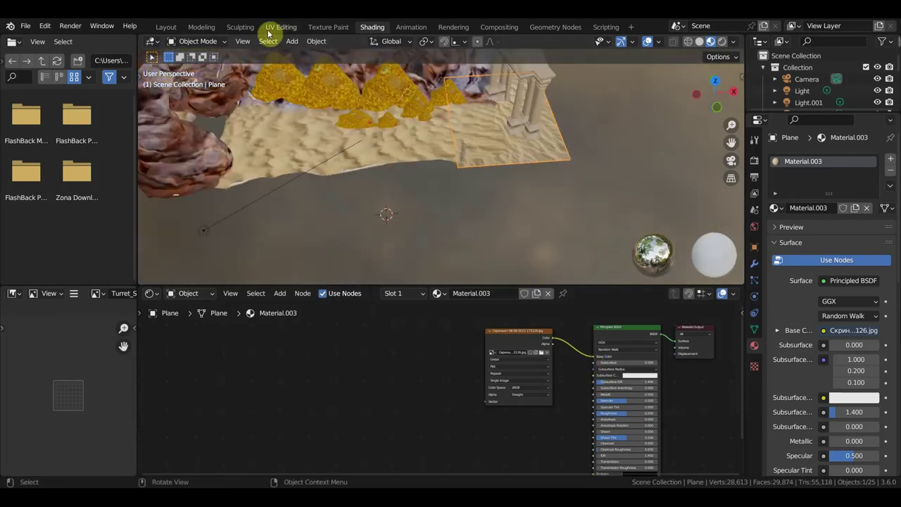
pyautogui.hotkey('ctrl', 'pageup')
pyautogui.hotkey('ctrl', 'pageup')
# Select the plane's UV face, then enlarge and rotate it
pyautogui.click(230, 286)
pyautogui.scroll(-3, 643, 301)
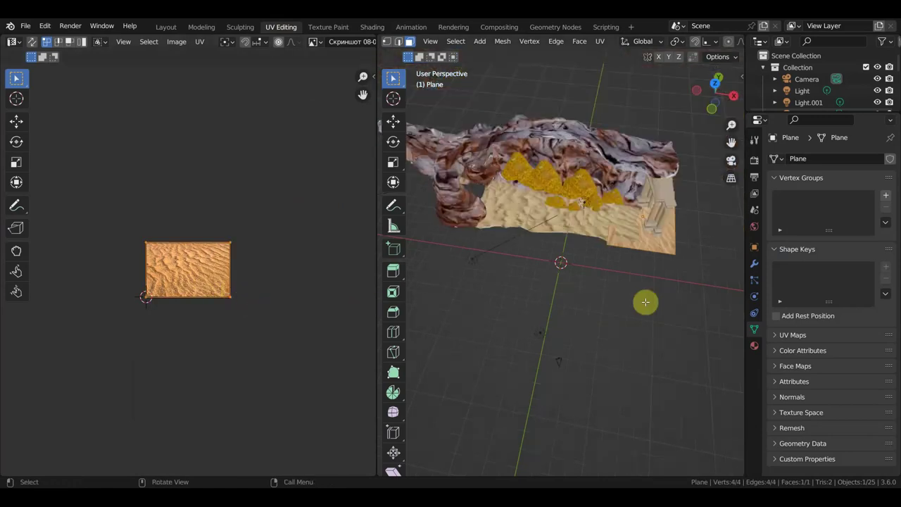
pyautogui.scroll(-2, 622, 301)
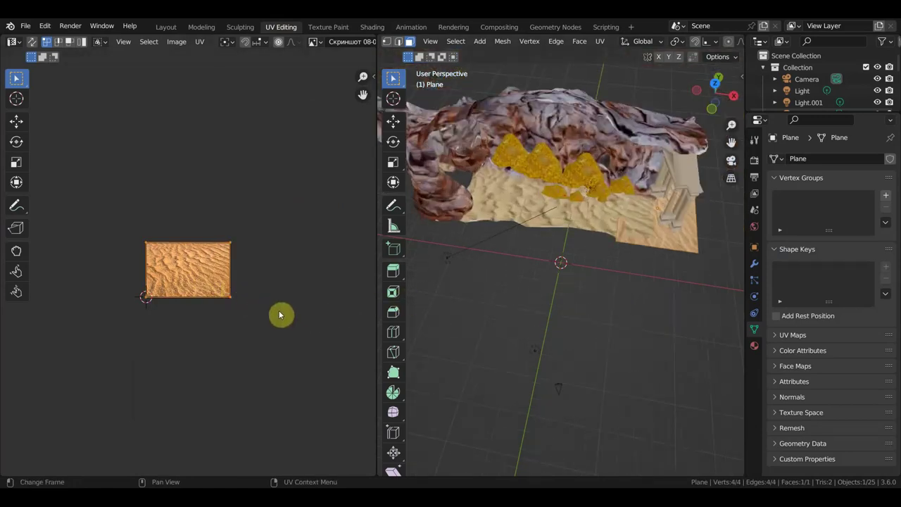
pyautogui.press('s')
pyautogui.click(313, 297)
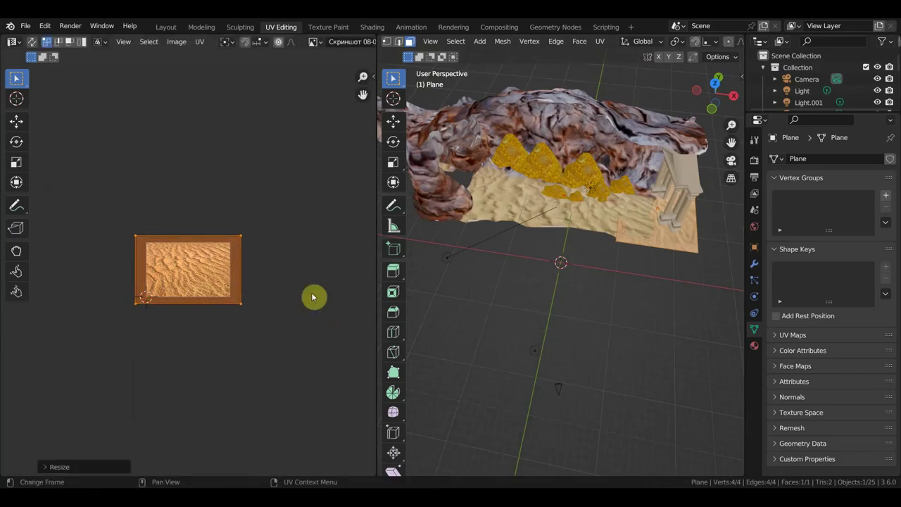
pyautogui.press('r')
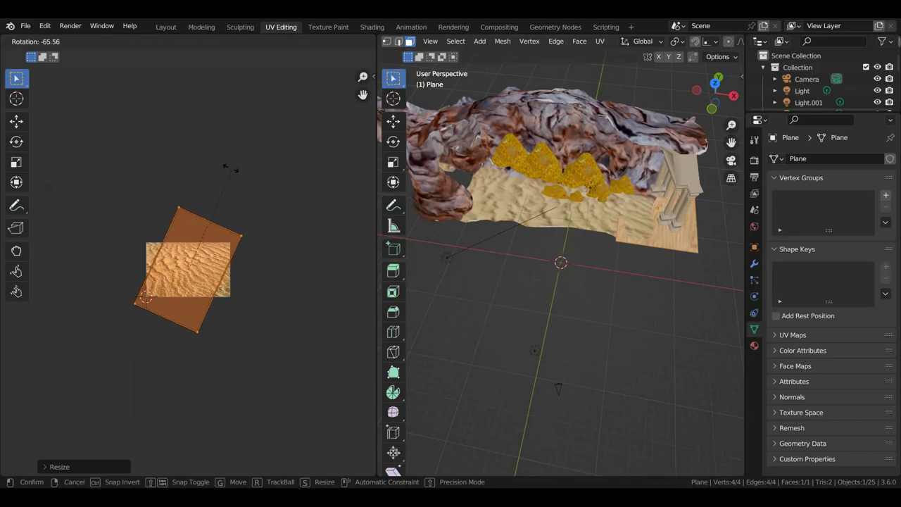
pyautogui.click(241, 154)
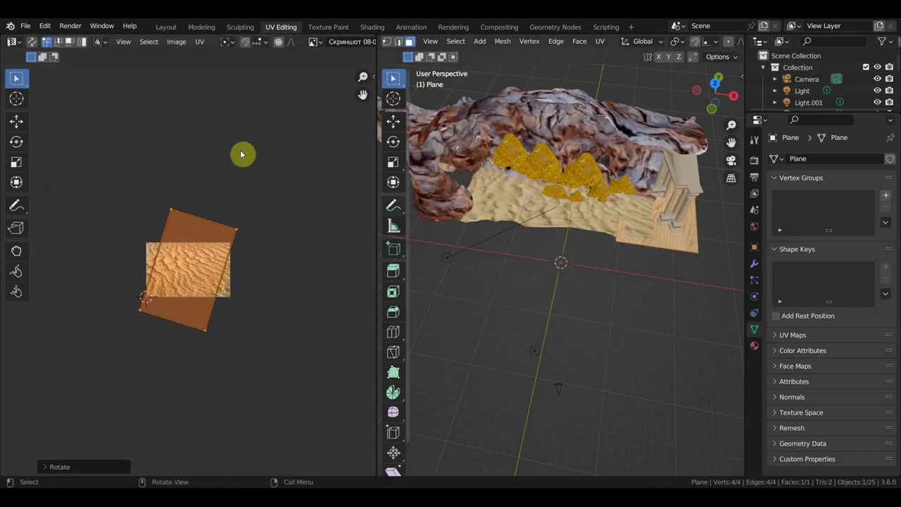
# Shrink and rotate the UV face again, then return to the Layout workspace
pyautogui.scroll(4, 726, 255)
pyautogui.moveTo(723, 256)
pyautogui.mouseDown(button='middle')
pyautogui.moveTo(537, 318)
pyautogui.moveTo(436, 376)
pyautogui.mouseUp(button='middle')
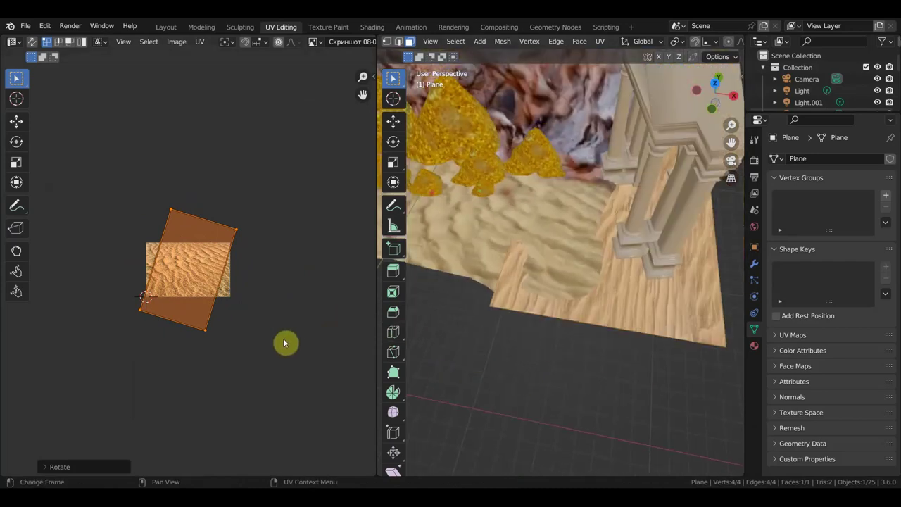
pyautogui.press('s')
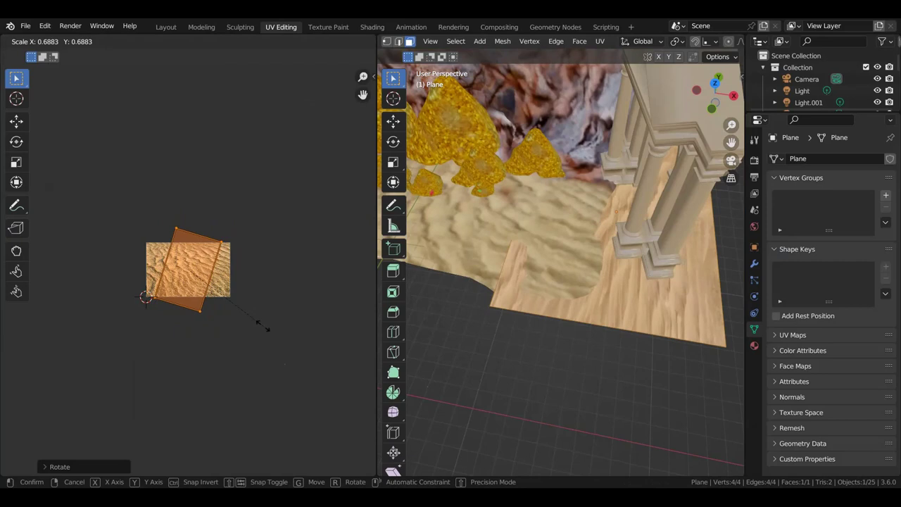
pyautogui.click(248, 322)
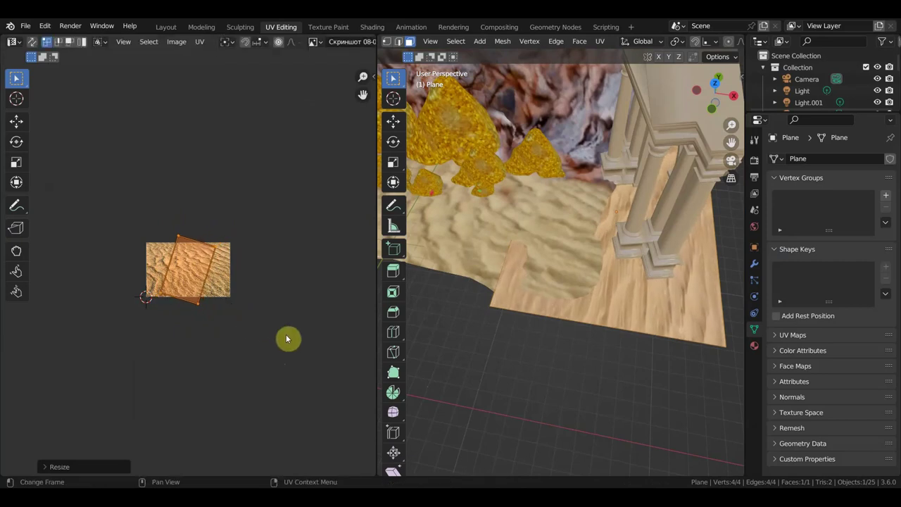
pyautogui.press('r')
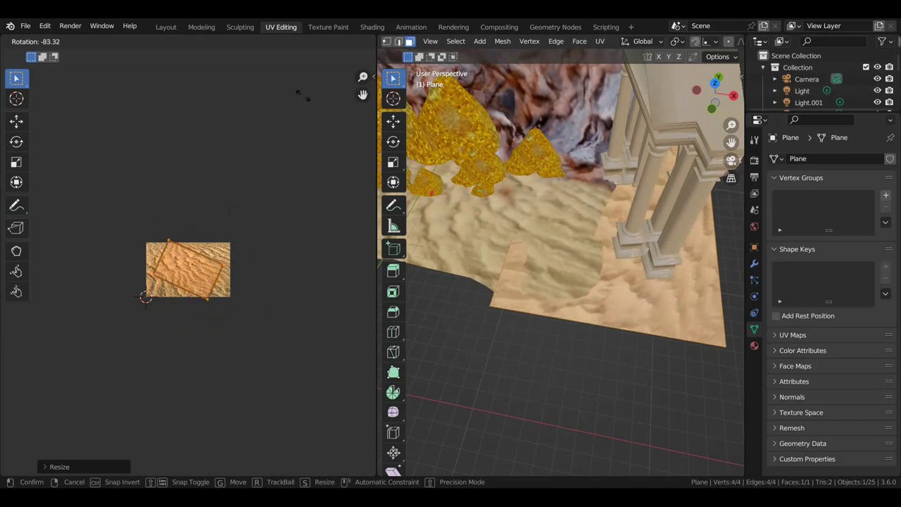
pyautogui.click(218, 71)
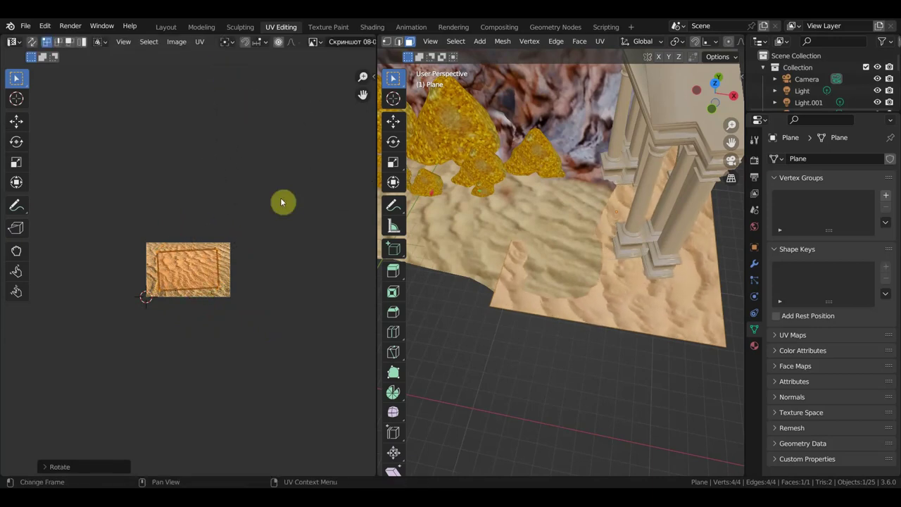
pyautogui.moveTo(588, 289)
pyautogui.mouseDown(button='middle')
pyautogui.moveTo(634, 284)
pyautogui.moveTo(635, 263)
pyautogui.mouseUp(button='middle')
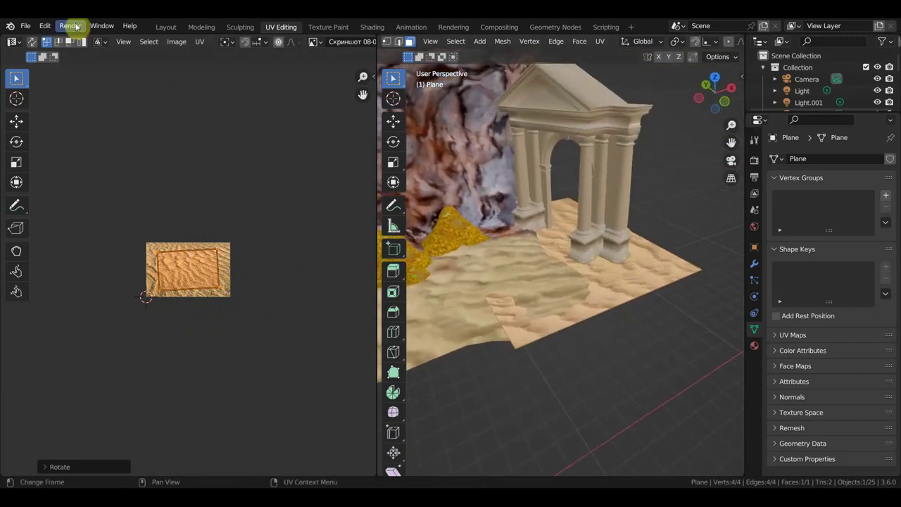
pyautogui.click(158, 27)
pyautogui.moveTo(454, 250); pyautogui.dragTo(441, 242, button='middle')
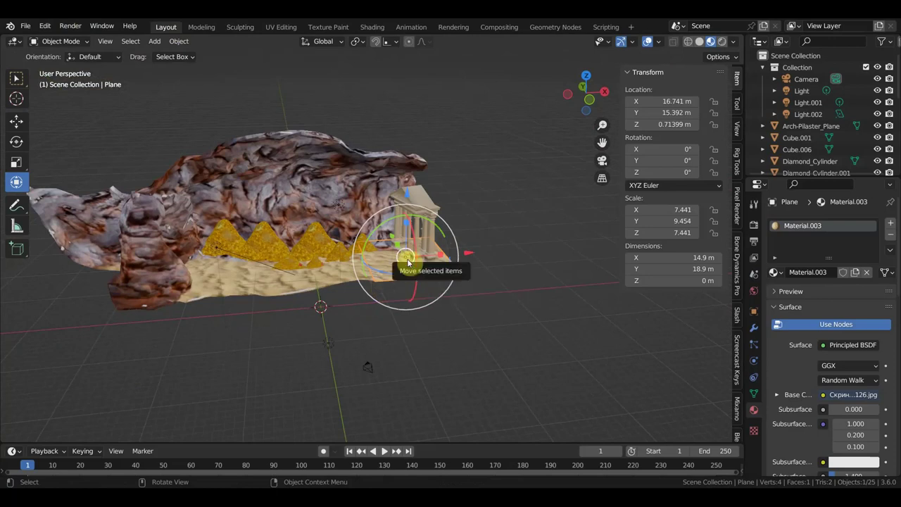
# Duplicate the rock cave, turn the copy about 86° in top view and move it near the arch
pyautogui.click(399, 258)
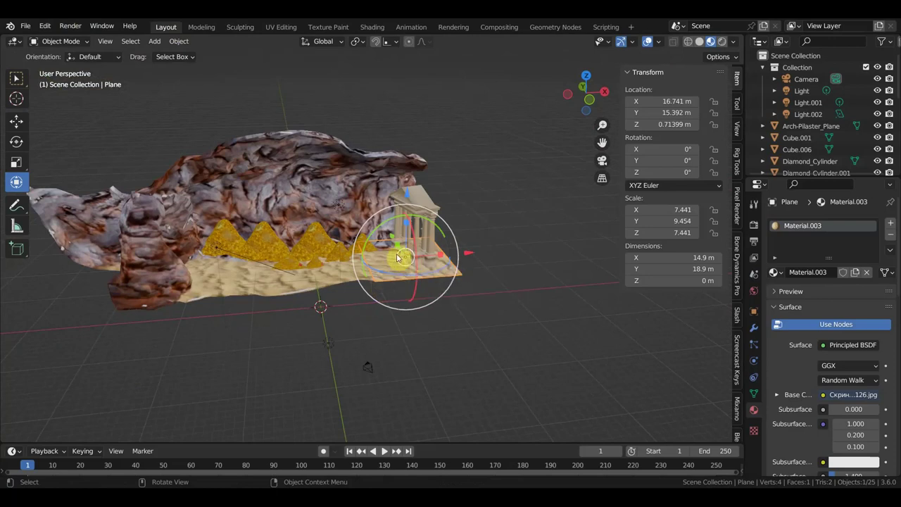
pyautogui.click(287, 179)
pyautogui.moveTo(352, 181); pyautogui.dragTo(436, 304, button='middle')
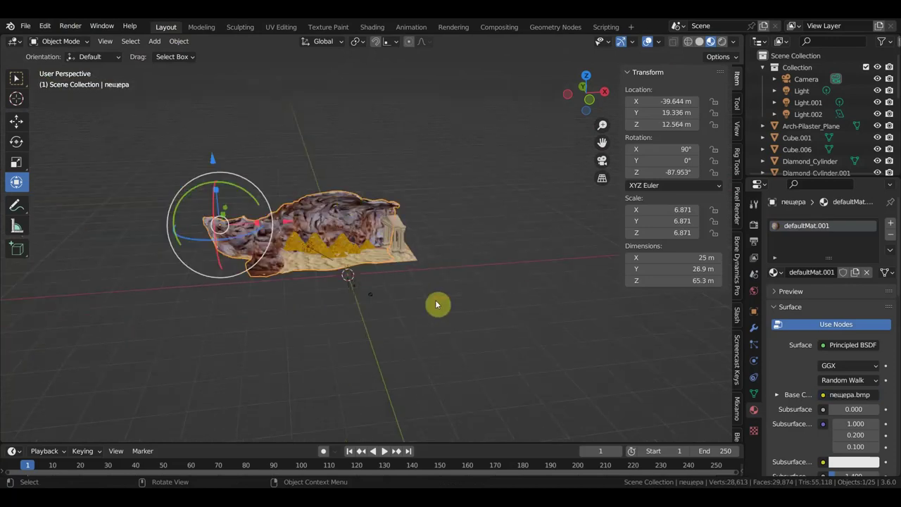
pyautogui.hotkey('shift', 'd')
pyautogui.click(485, 294)
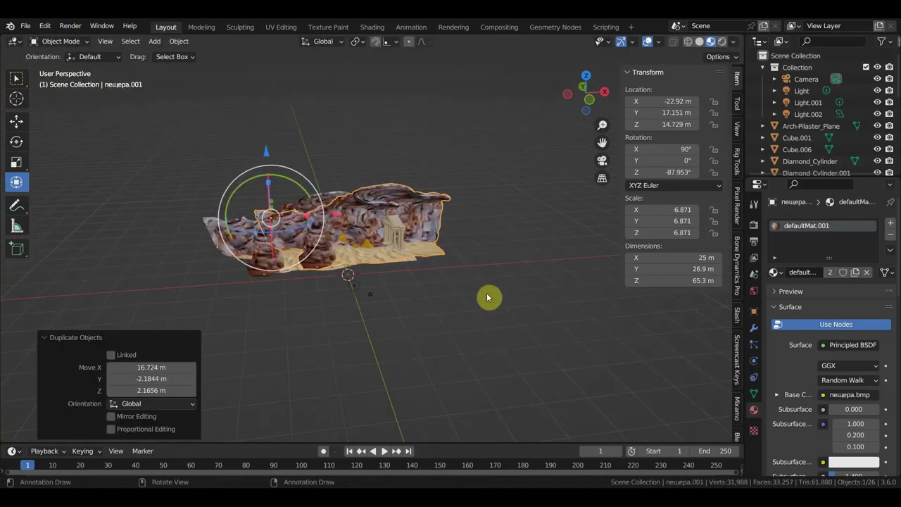
pyautogui.press('KP_7')
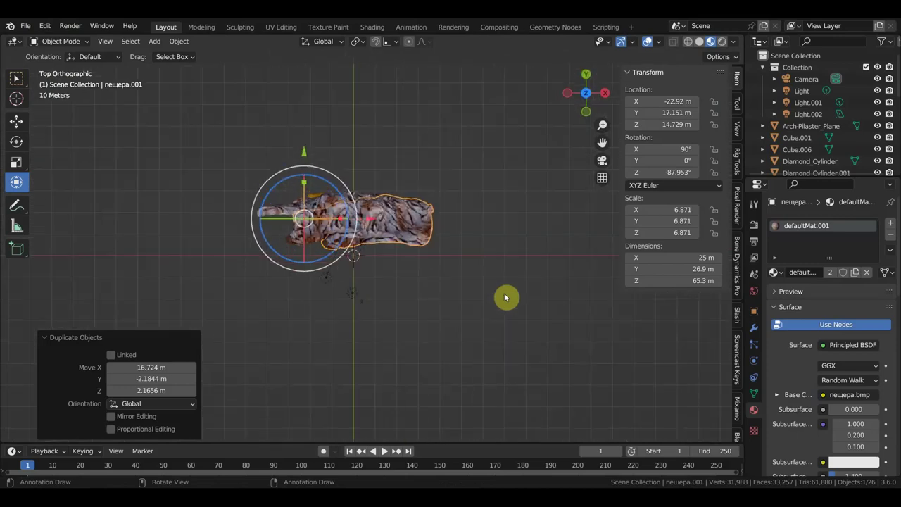
pyautogui.press('r')
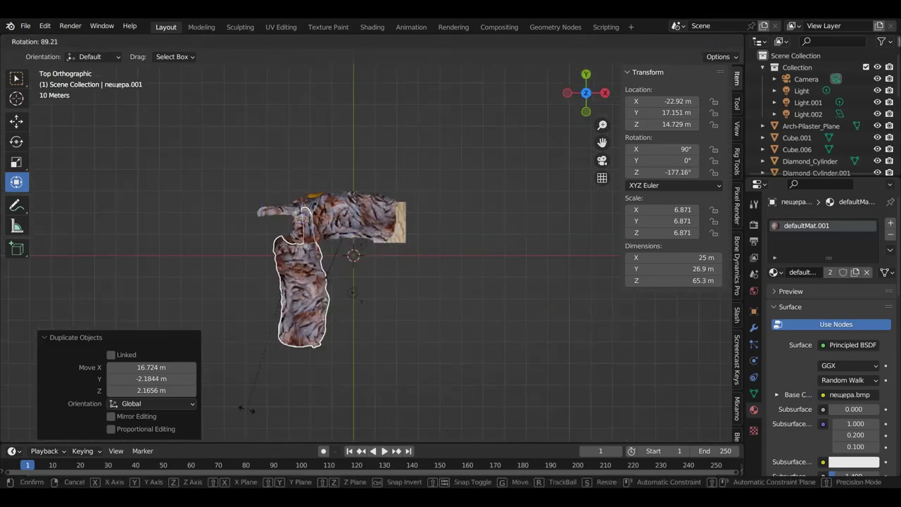
pyautogui.click(259, 411)
pyautogui.press('g')
pyautogui.click(452, 305)
pyautogui.moveTo(453, 307)
pyautogui.mouseDown(button='middle')
pyautogui.moveTo(452, 319)
pyautogui.moveTo(547, 241)
pyautogui.moveTo(553, 195)
pyautogui.moveTo(493, 226)
pyautogui.moveTo(466, 218)
pyautogui.moveTo(518, 242)
pyautogui.moveTo(458, 235)
pyautogui.moveTo(481, 243)
pyautogui.mouseUp(button='middle')
pyautogui.scroll(5, 481, 229)
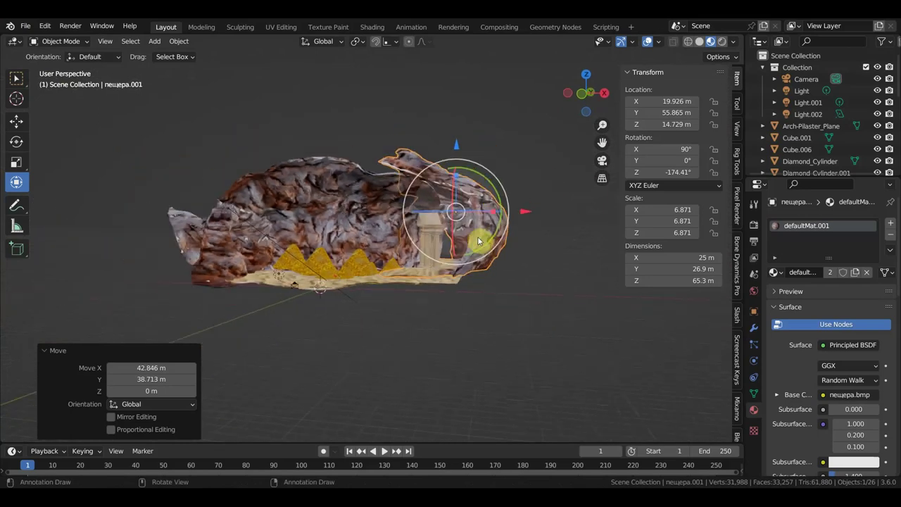
# Rotate the cave copy again and shift it -11.994 m along X around the arch
pyautogui.press('r')
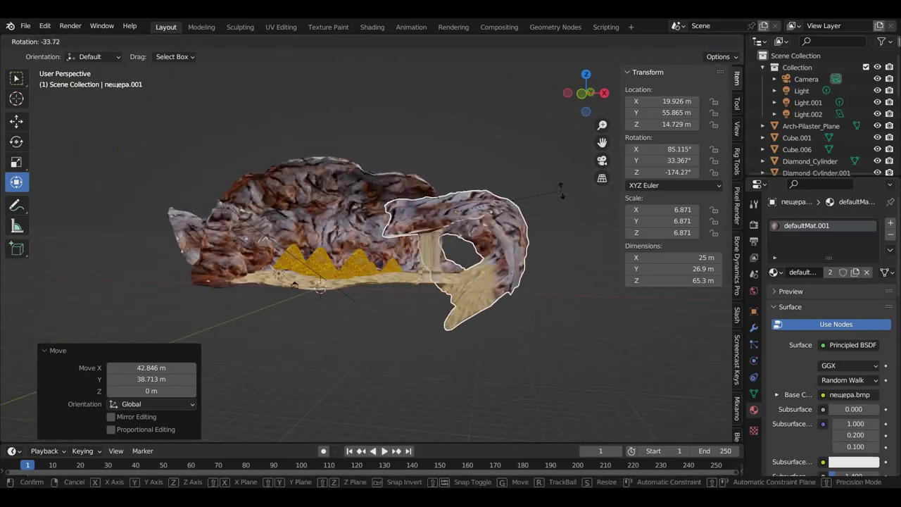
pyautogui.click(562, 194)
pyautogui.press('g')
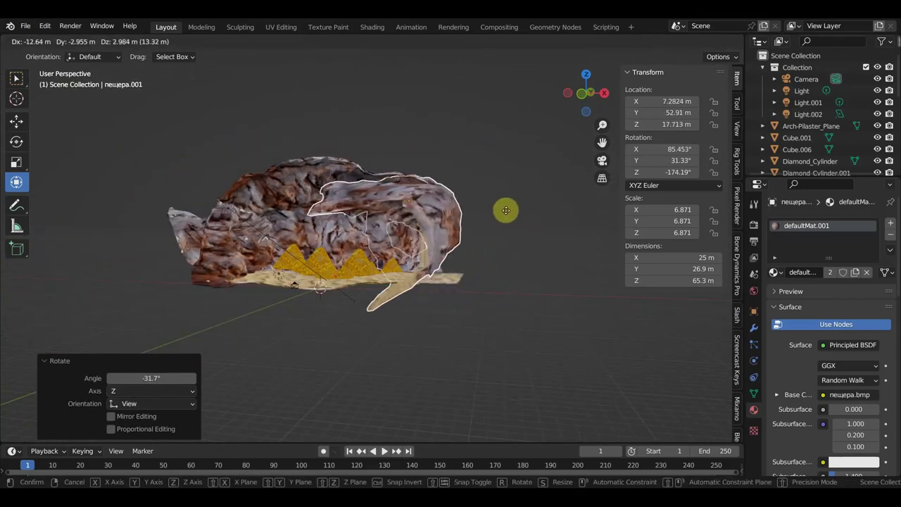
pyautogui.click(504, 215)
pyautogui.moveTo(504, 215); pyautogui.dragTo(606, 247, button='middle')
pyautogui.scroll(3, 520, 271)
pyautogui.moveTo(558, 274)
pyautogui.mouseDown(button='middle')
pyautogui.moveTo(467, 276)
pyautogui.moveTo(519, 254)
pyautogui.moveTo(490, 233)
pyautogui.mouseUp(button='middle')
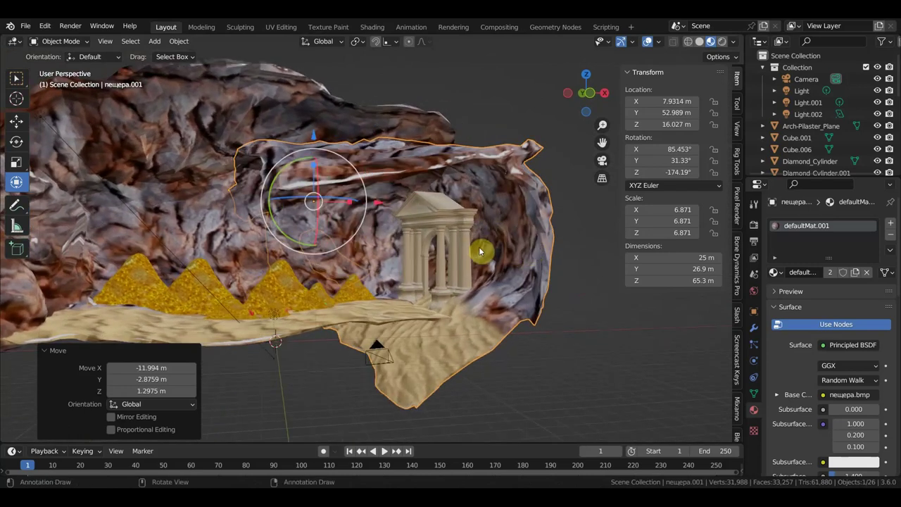
pyautogui.scroll(-1, 485, 229)
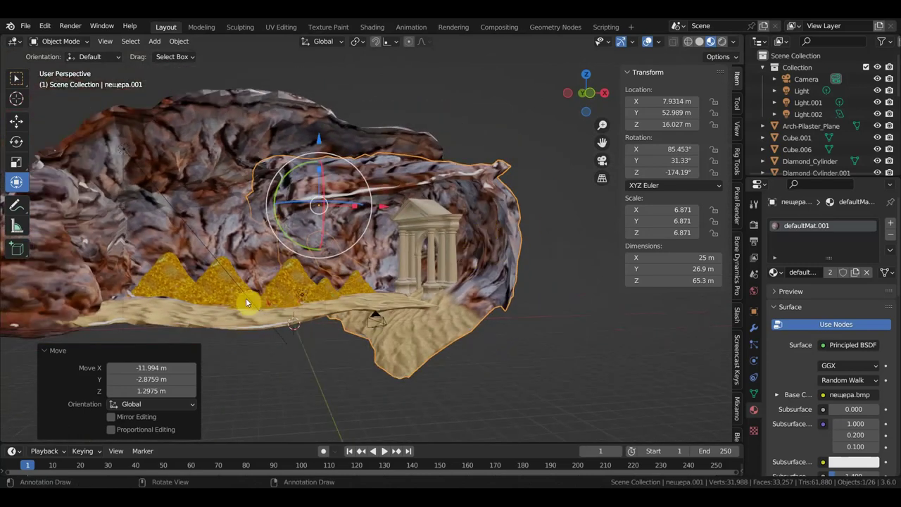
pyautogui.moveTo(572, 239)
pyautogui.mouseDown(button='middle')
pyautogui.moveTo(509, 260)
pyautogui.moveTo(581, 263)
pyautogui.moveTo(463, 221)
pyautogui.mouseUp(button='middle')
# In wireframe Edit Mode, circle-select the mesh around the arch and trial-delete the rest, then undo
pyautogui.click(58, 41)
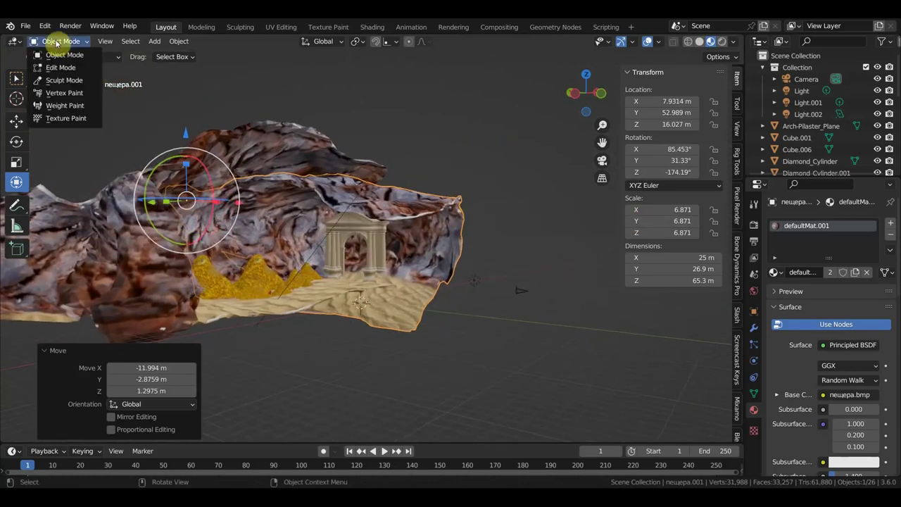
pyautogui.click(61, 67)
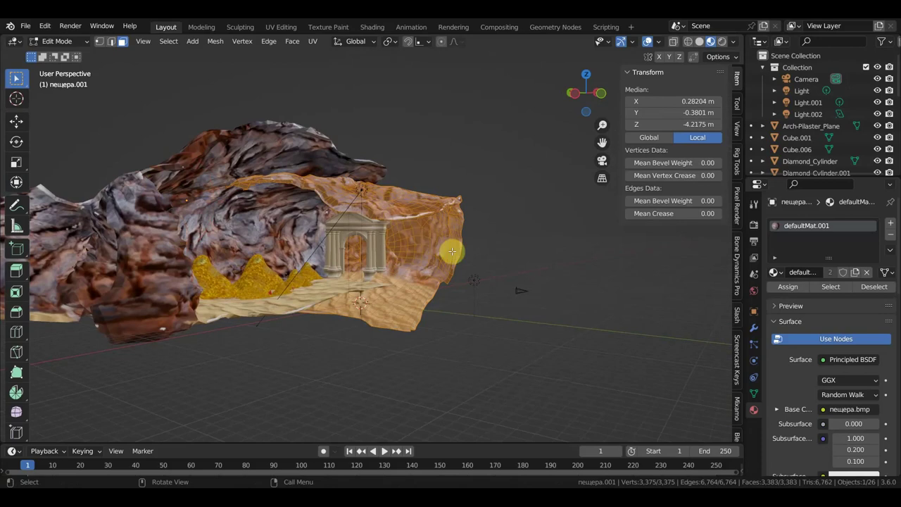
pyautogui.click(515, 252)
pyautogui.click(689, 40)
pyautogui.moveTo(522, 203); pyautogui.dragTo(478, 254, button='middle')
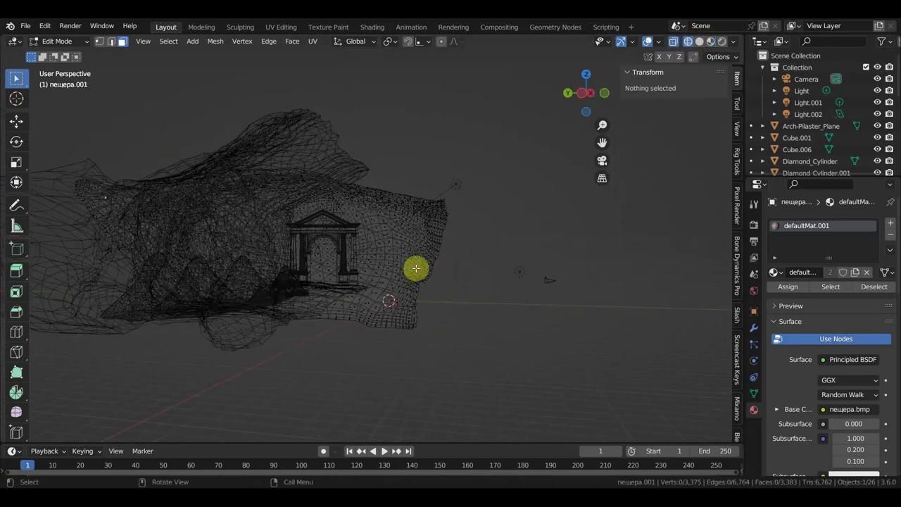
pyautogui.press('c')
pyautogui.moveTo(316, 231)
pyautogui.mouseDown()
pyautogui.moveTo(312, 225)
pyautogui.moveTo(374, 246)
pyautogui.moveTo(346, 251)
pyautogui.moveTo(287, 239)
pyautogui.moveTo(413, 255)
pyautogui.moveTo(297, 227)
pyautogui.moveTo(516, 265)
pyautogui.mouseUp()
pyautogui.rightClick(517, 265)
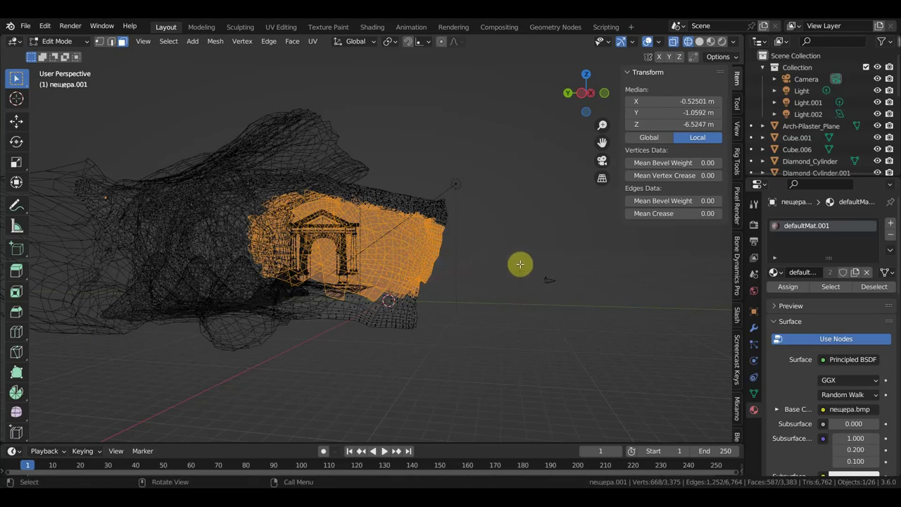
pyautogui.hotkey('ctrl', 'i')
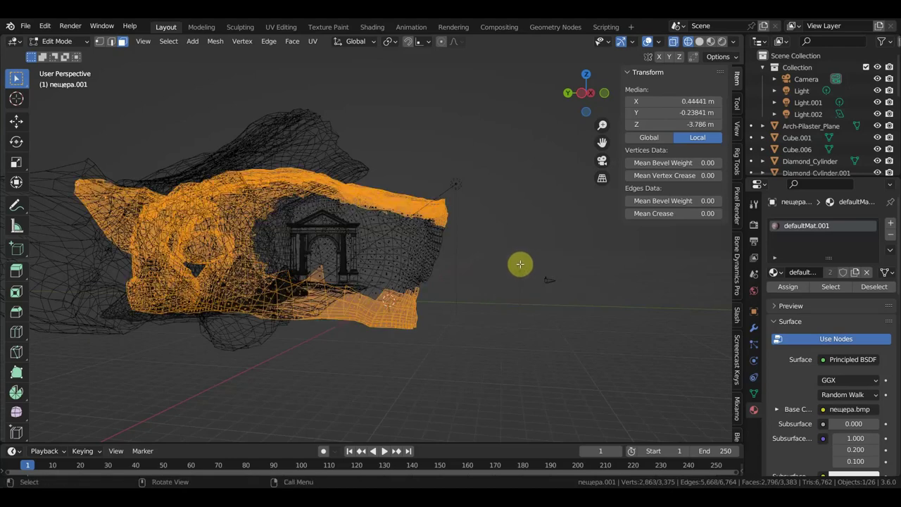
pyautogui.press('x')
pyautogui.click(521, 267)
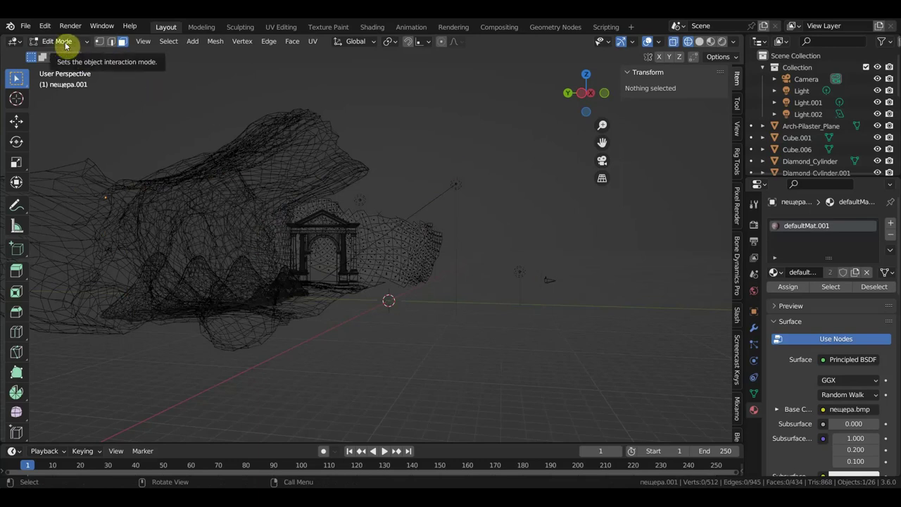
pyautogui.hotkey('ctrl', 'z')
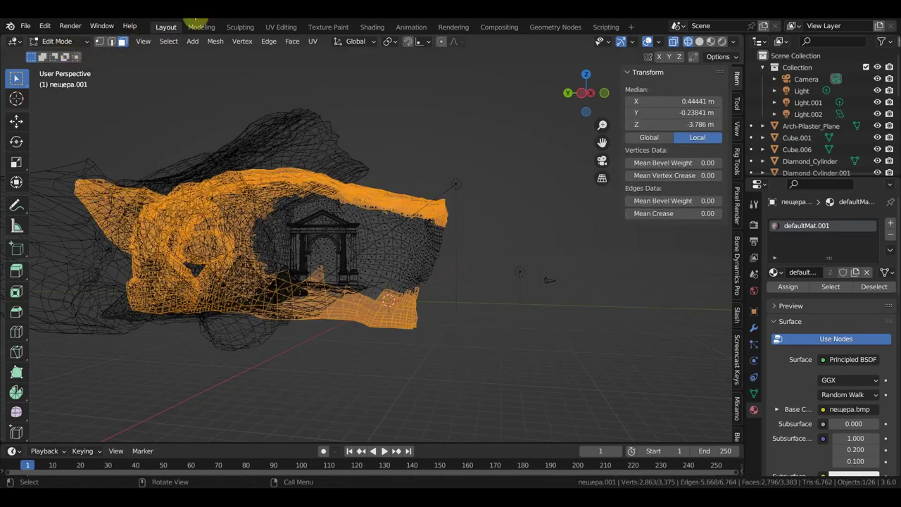
pyautogui.hotkey('ctrl', 'z')
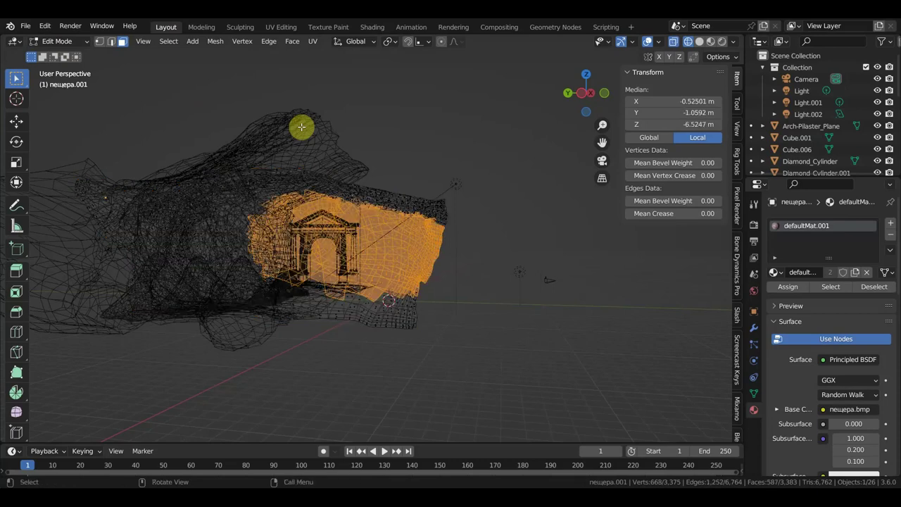
# Add more lower mesh to the selection, invert it and delete the rest, leaving 1,175 vertices
pyautogui.press('c')
pyautogui.moveTo(380, 212)
pyautogui.mouseDown()
pyautogui.moveTo(354, 209)
pyautogui.moveTo(432, 227)
pyautogui.moveTo(426, 268)
pyautogui.moveTo(368, 279)
pyautogui.moveTo(382, 302)
pyautogui.moveTo(368, 297)
pyautogui.moveTo(432, 283)
pyautogui.mouseUp()
pyautogui.rightClick(477, 301)
pyautogui.moveTo(478, 301)
pyautogui.mouseDown(button='middle')
pyautogui.moveTo(396, 302)
pyautogui.moveTo(439, 293)
pyautogui.moveTo(485, 302)
pyautogui.mouseUp(button='middle')
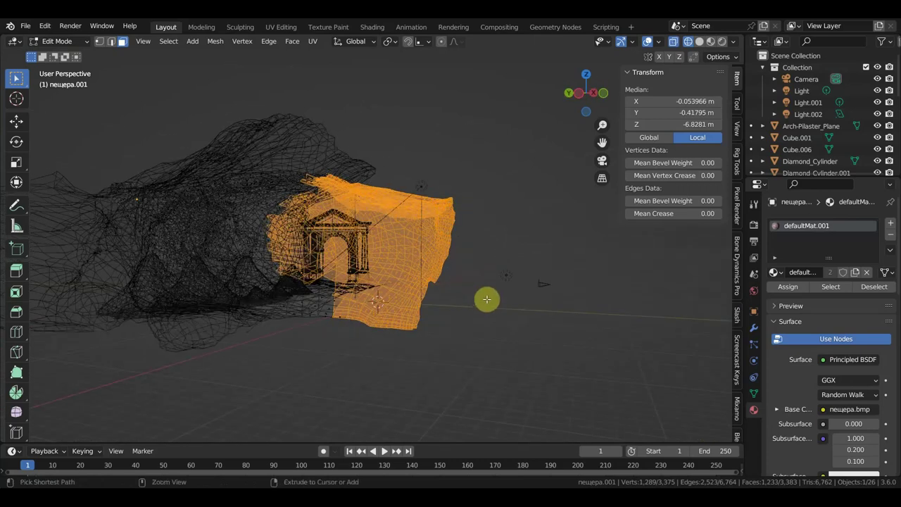
pyautogui.hotkey('ctrl', 'i')
pyautogui.press('x')
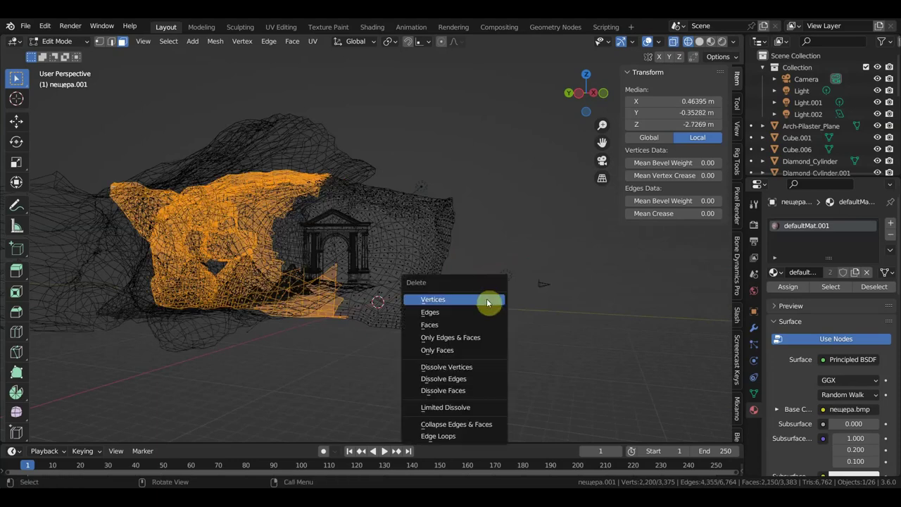
pyautogui.click(487, 303)
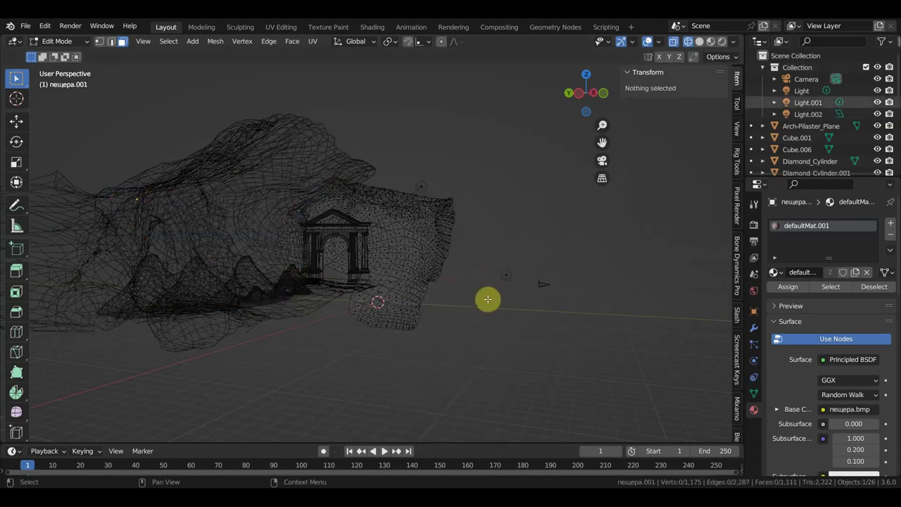
pyautogui.click(699, 42)
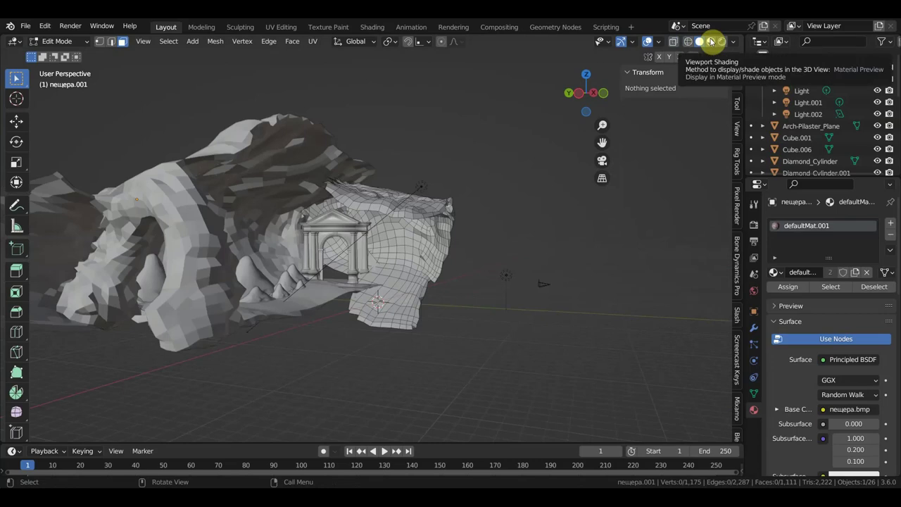
# Show textured shading and line up a front view of the trimmed cave piece
pyautogui.click(710, 40)
pyautogui.moveTo(523, 250)
pyautogui.mouseDown(button='middle')
pyautogui.moveTo(474, 242)
pyautogui.moveTo(467, 257)
pyautogui.mouseUp(button='middle')
pyautogui.scroll(1, 442, 278)
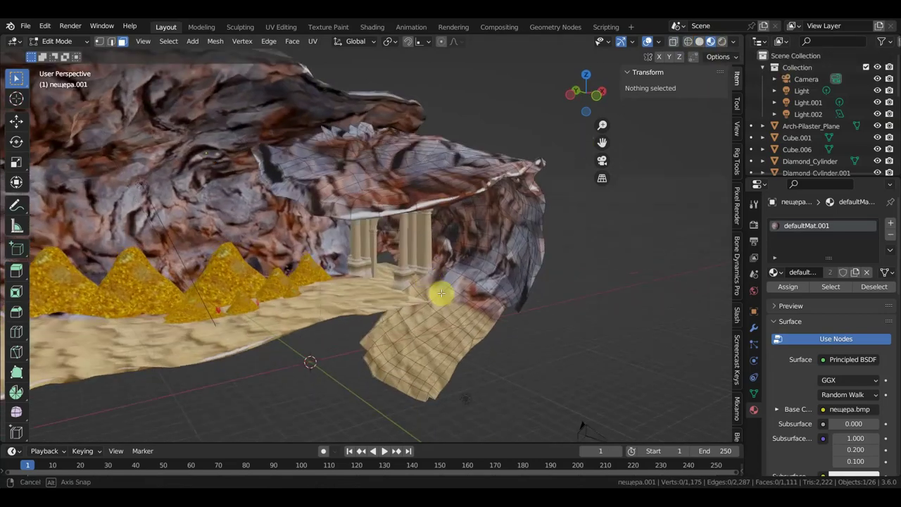
pyautogui.scroll(2, 436, 292)
pyautogui.click(466, 247)
pyautogui.moveTo(475, 237); pyautogui.dragTo(405, 239, button='middle')
pyautogui.press('KP_3')
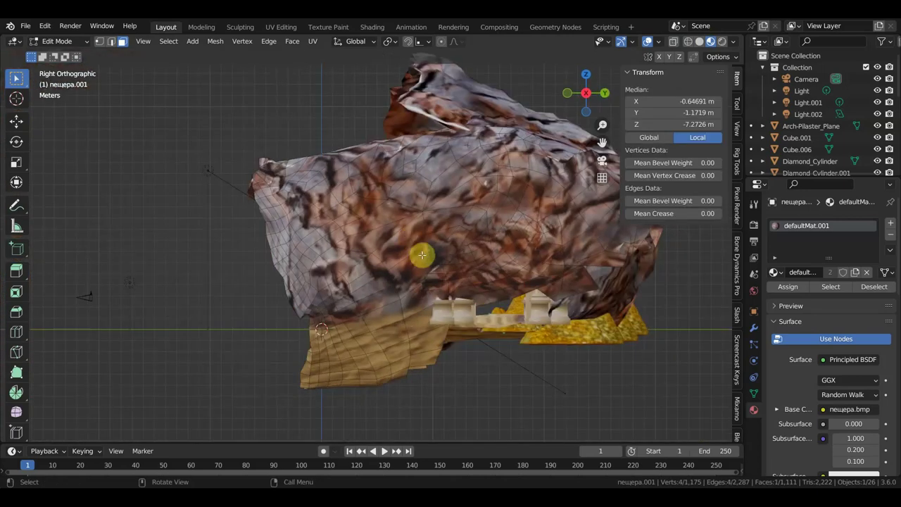
pyautogui.press('KP_1')
pyautogui.scroll(-1, 423, 255)
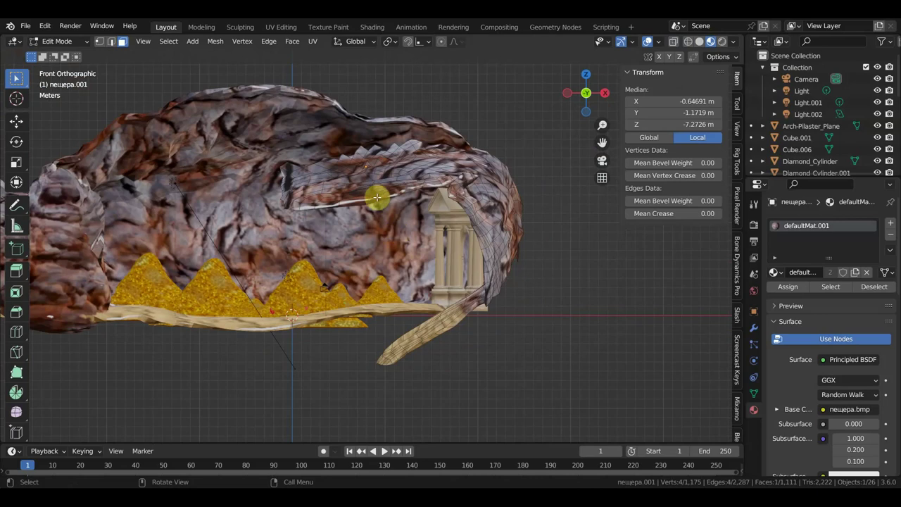
pyautogui.click(59, 40)
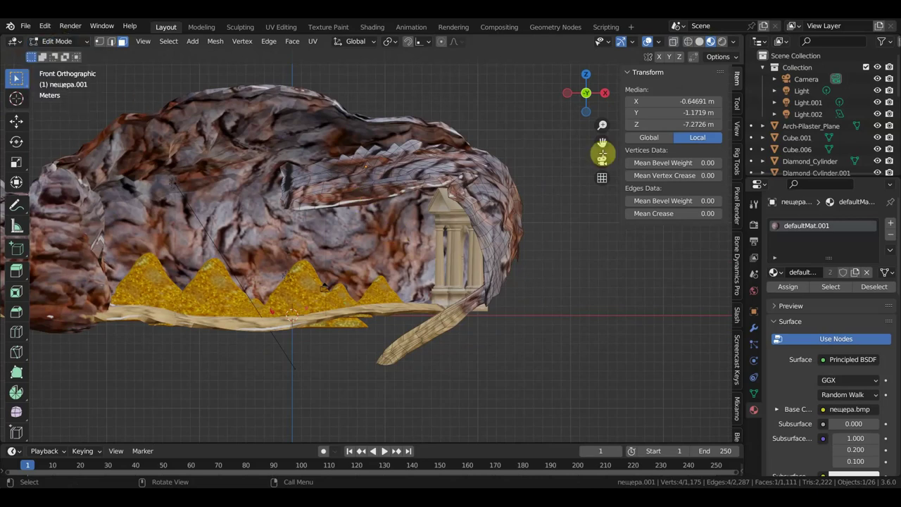
# In wireframe, circle-select the upper strip above the arch, tilt it about 9.6° and move it
pyautogui.click(688, 43)
pyautogui.press('c')
pyautogui.moveTo(384, 205)
pyautogui.mouseDown()
pyautogui.moveTo(322, 163)
pyautogui.moveTo(386, 149)
pyautogui.mouseUp()
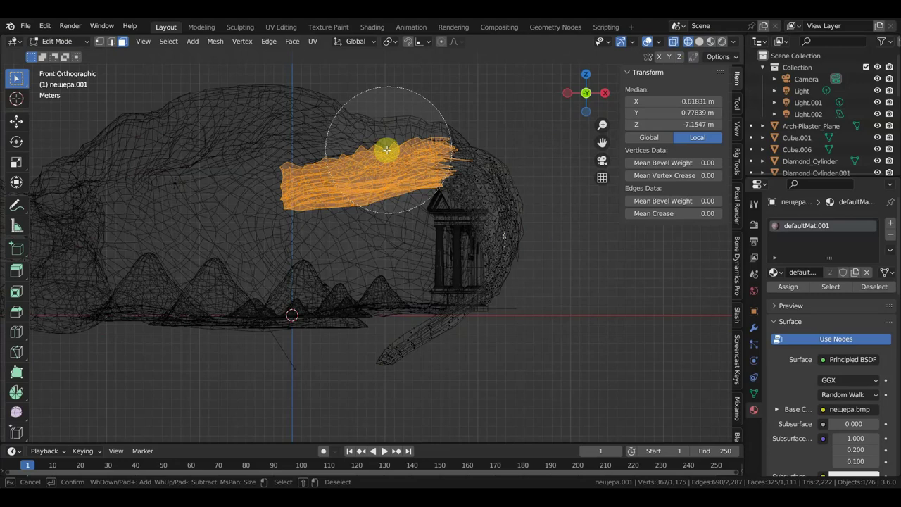
pyautogui.rightClick(601, 381)
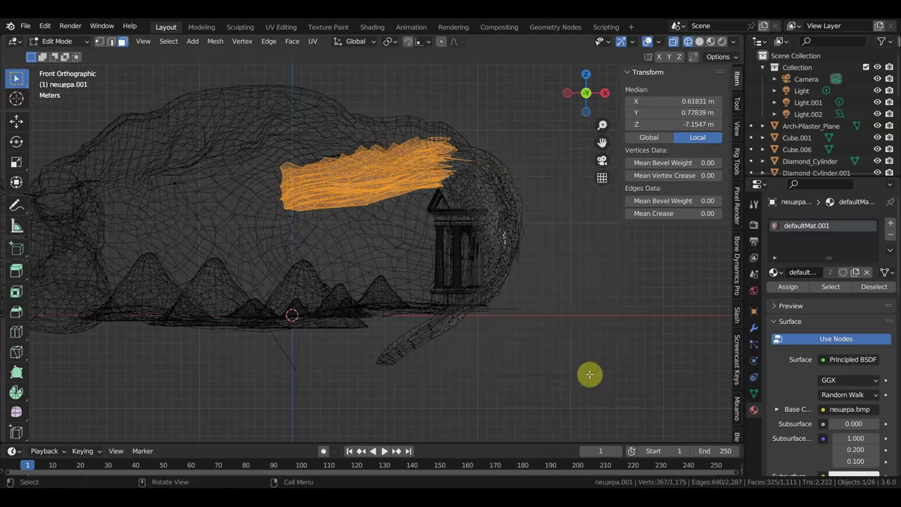
pyautogui.press('r')
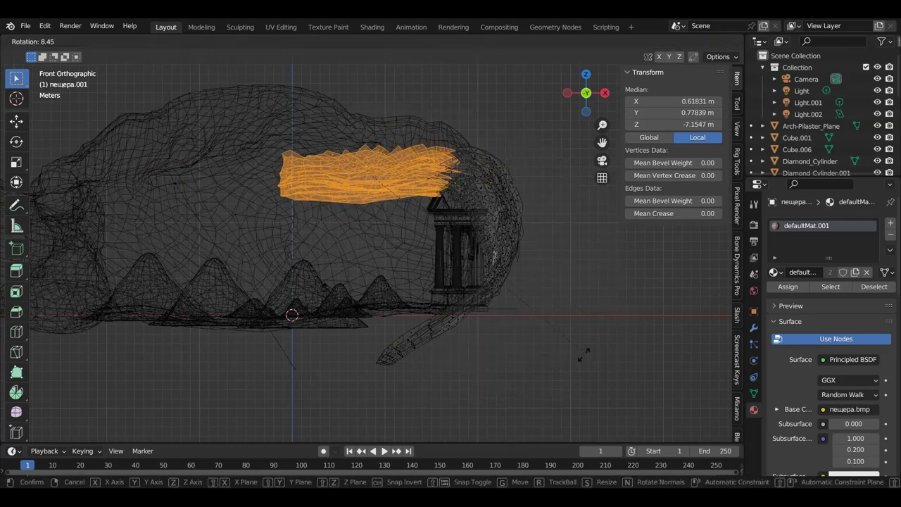
pyautogui.click(588, 349)
pyautogui.press('g')
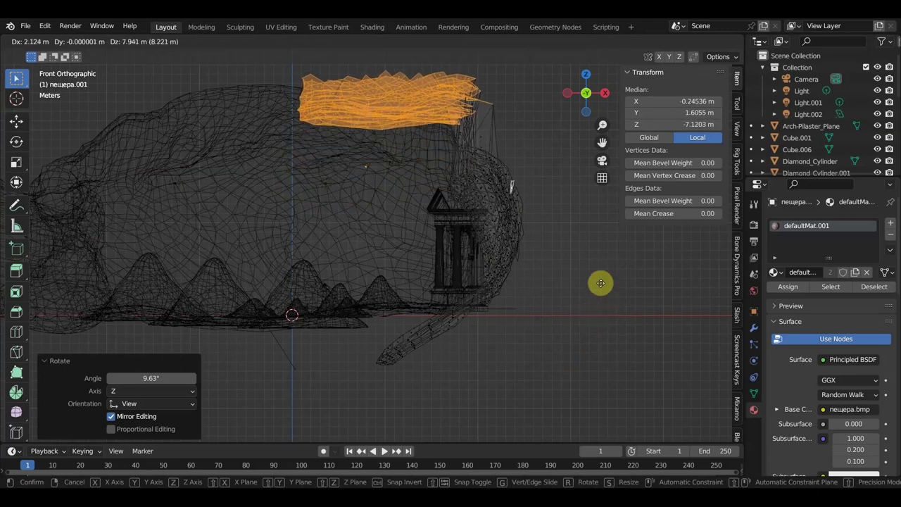
pyautogui.click(574, 326)
pyautogui.moveTo(576, 328)
pyautogui.mouseDown(button='middle')
pyautogui.moveTo(648, 338)
pyautogui.moveTo(568, 325)
pyautogui.moveTo(575, 323)
pyautogui.mouseUp(button='middle')
pyautogui.click(627, 336)
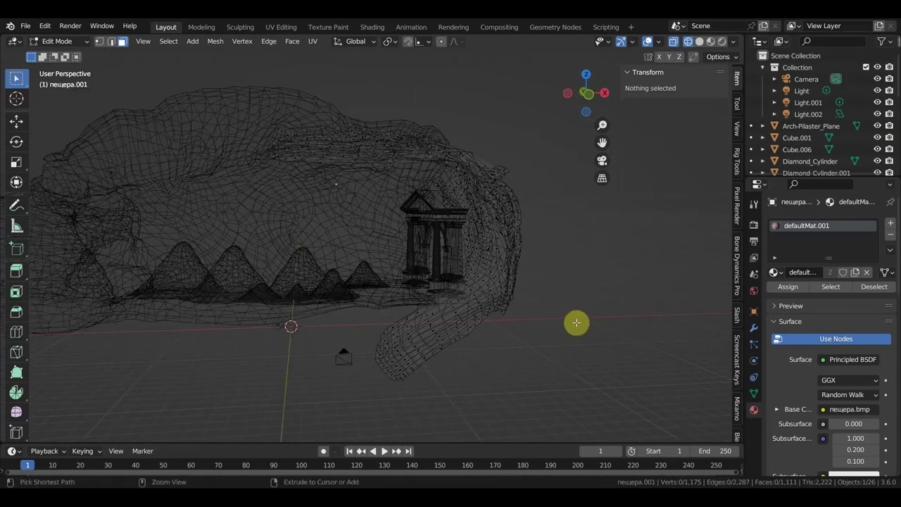
pyautogui.hotkey('ctrl', 'z')
pyautogui.hotkey('ctrl', 'z')
pyautogui.hotkey('ctrl', 'z')
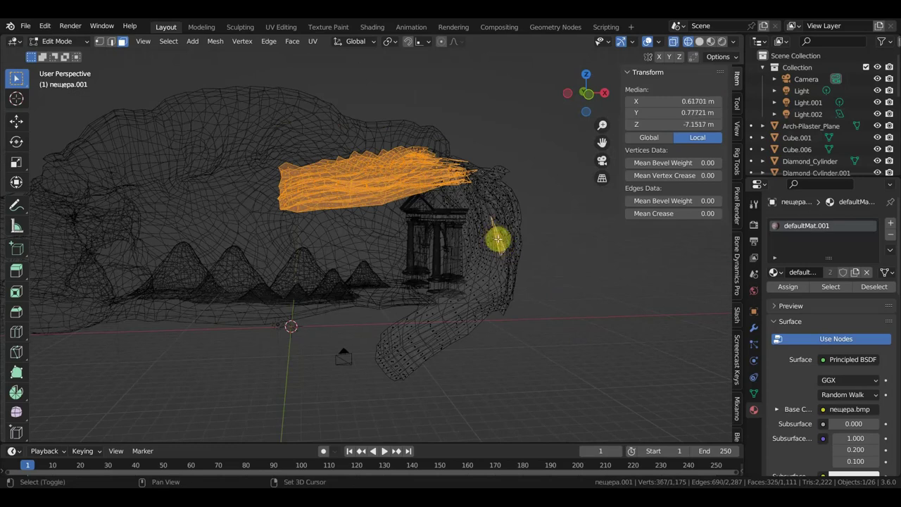
# Remove stray vertices near the arch from the strip's selection
pyautogui.moveTo(497, 239)
pyautogui.mouseDown(button='middle')
pyautogui.moveTo(559, 266)
pyautogui.moveTo(607, 261)
pyautogui.mouseUp(button='middle')
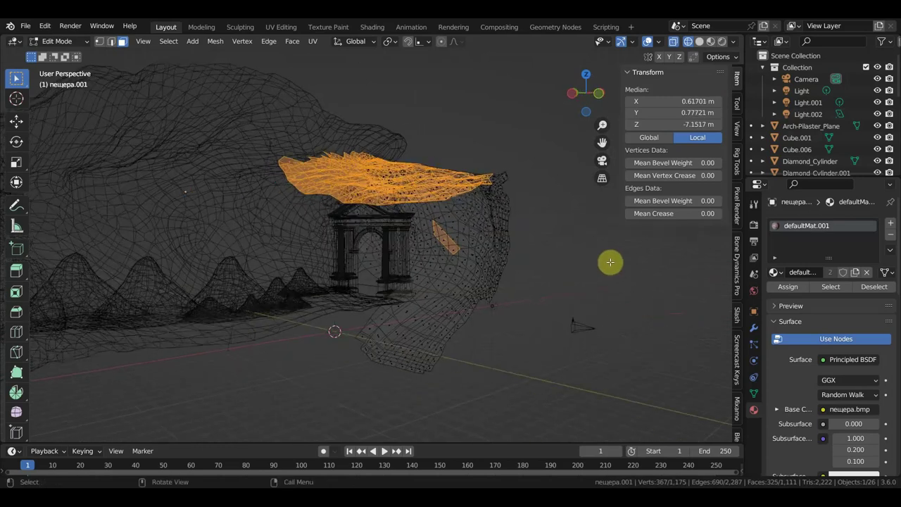
pyautogui.press('c')
pyautogui.moveTo(443, 239); pyautogui.dragTo(453, 268, button='middle')
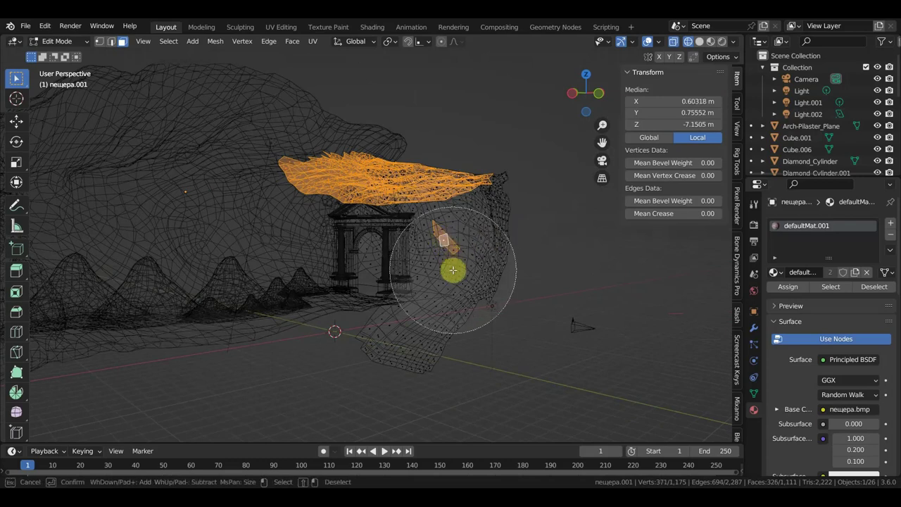
pyautogui.rightClick(543, 313)
pyautogui.moveTo(543, 313); pyautogui.dragTo(558, 315, button='middle')
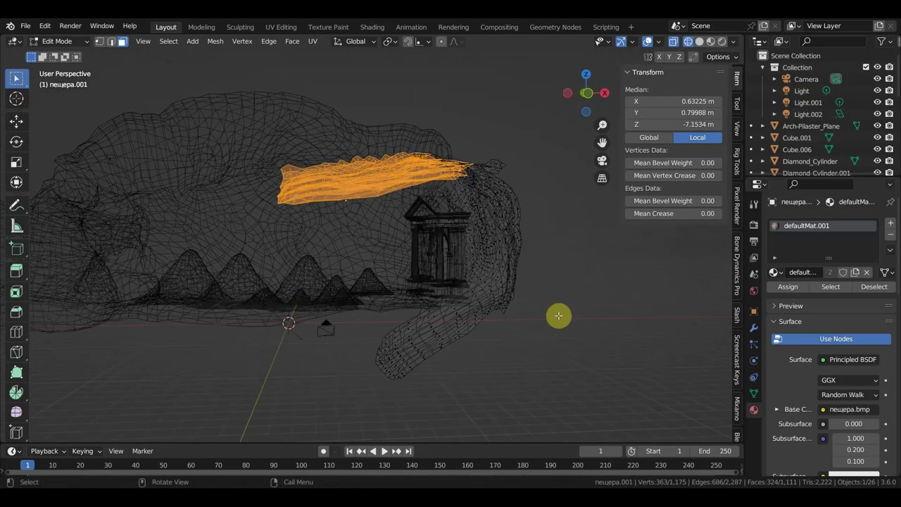
pyautogui.press('KP_3')
pyautogui.press('KP_1')
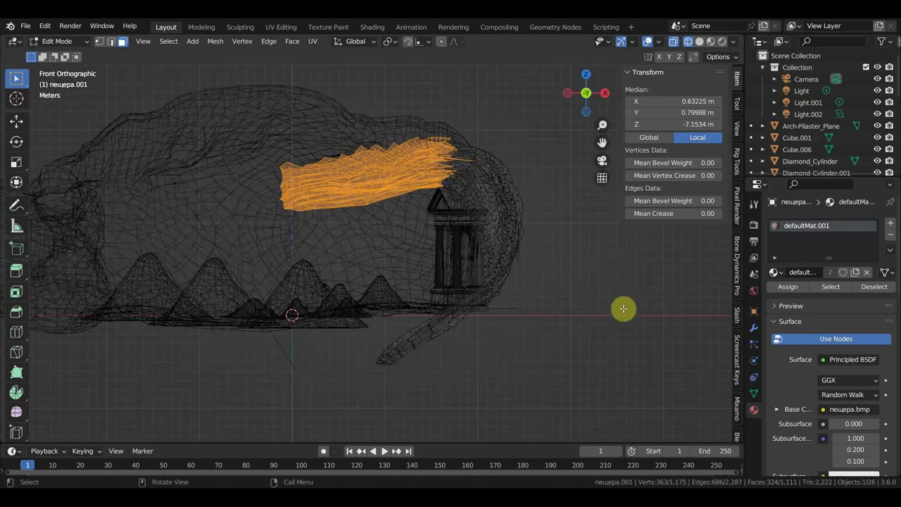
# Tilt the strip another 11°, raise it toward the cave roof, then deselect everything
pyautogui.press('r')
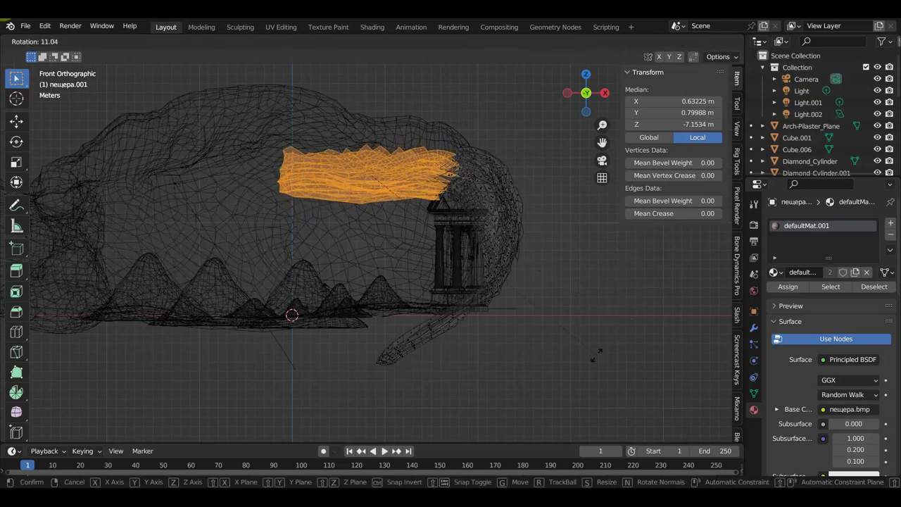
pyautogui.click(599, 342)
pyautogui.press('g')
pyautogui.click(603, 312)
pyautogui.moveTo(603, 312)
pyautogui.mouseDown(button='middle')
pyautogui.moveTo(740, 335)
pyautogui.moveTo(669, 356)
pyautogui.mouseUp(button='middle')
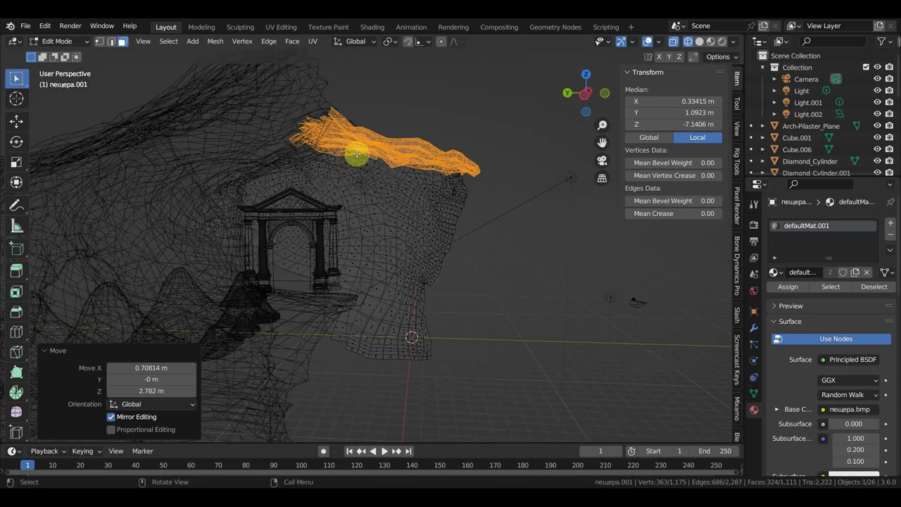
pyautogui.press('g')
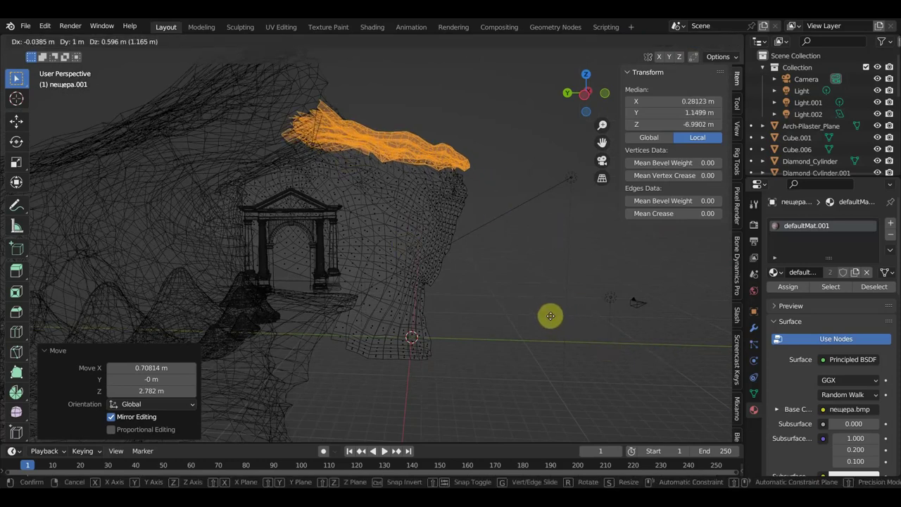
pyautogui.click(550, 316)
pyautogui.moveTo(578, 327); pyautogui.dragTo(448, 324, button='middle')
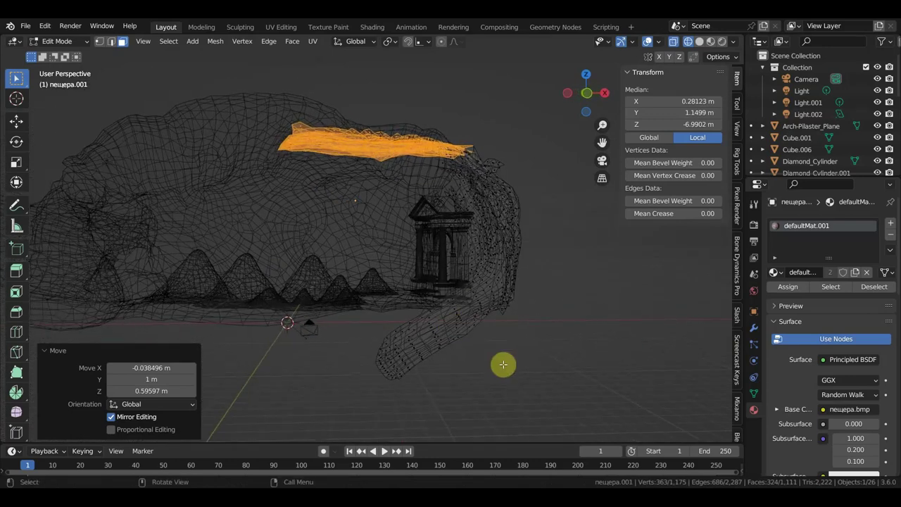
pyautogui.press('KP_3')
pyautogui.press('KP_1')
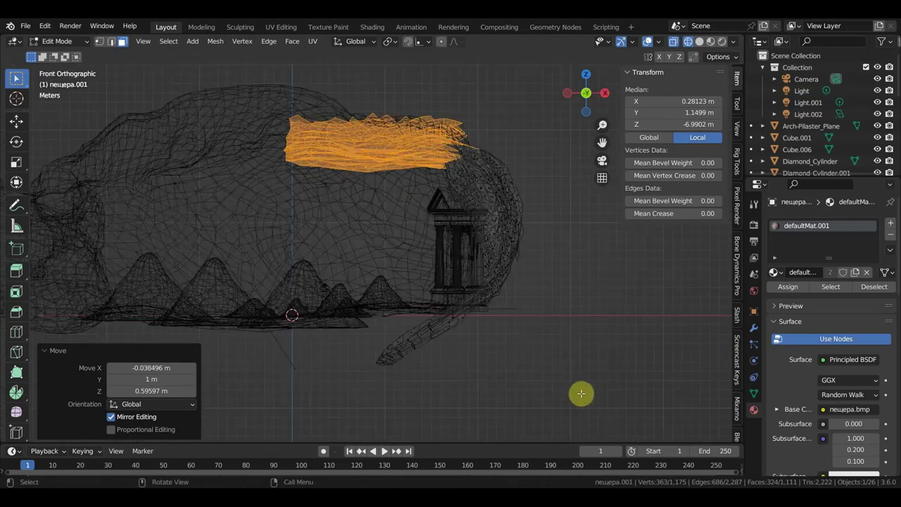
pyautogui.click(574, 376)
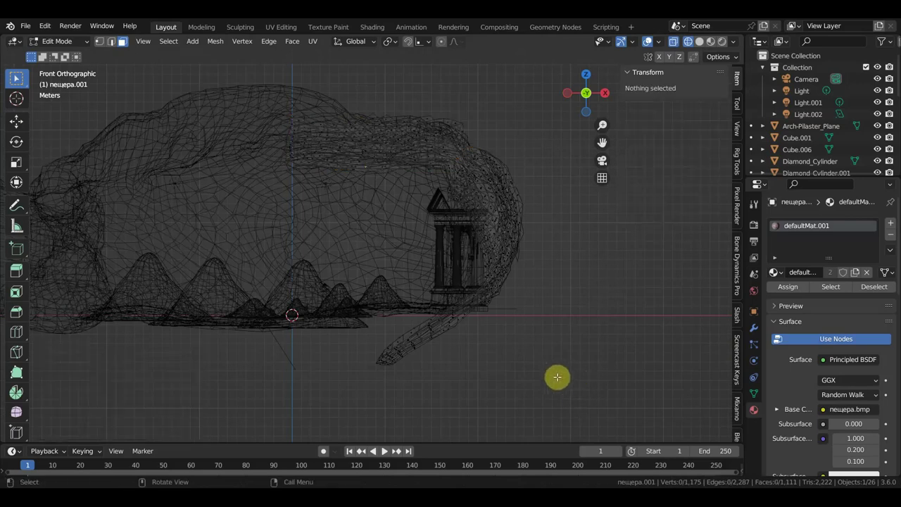
# Circle-select the stray strand of vertices below the cave and delete it
pyautogui.press('c')
pyautogui.moveTo(436, 375); pyautogui.dragTo(453, 369)
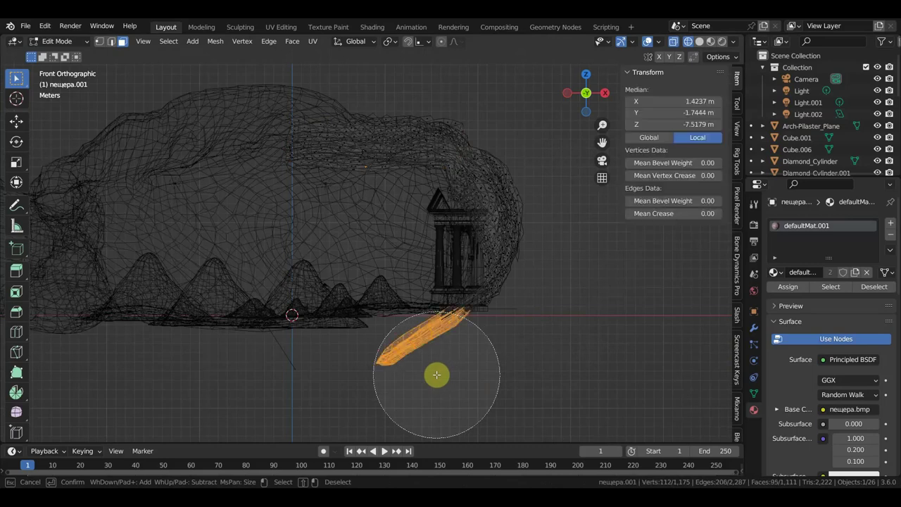
pyautogui.rightClick(529, 390)
pyautogui.press('x')
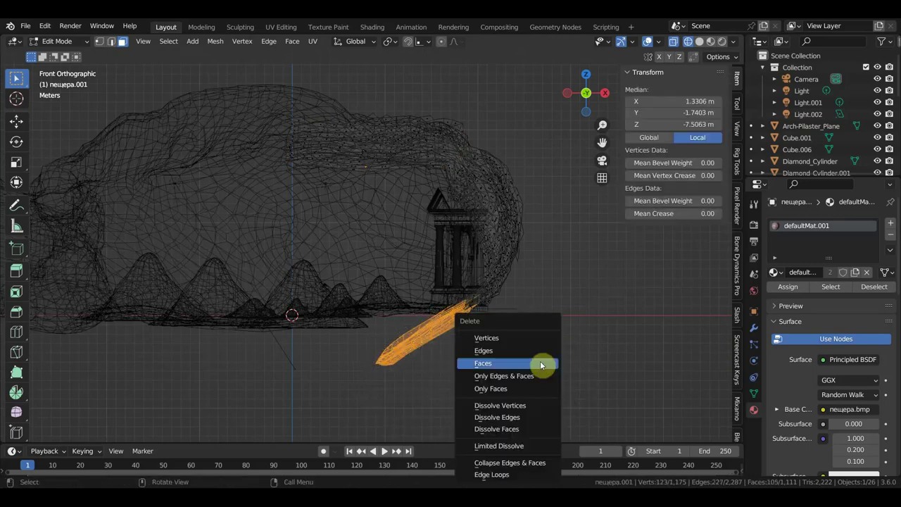
pyautogui.click(529, 337)
pyautogui.moveTo(537, 339)
pyautogui.mouseDown(button='middle')
pyautogui.moveTo(599, 356)
pyautogui.moveTo(635, 344)
pyautogui.moveTo(457, 319)
pyautogui.mouseUp(button='middle')
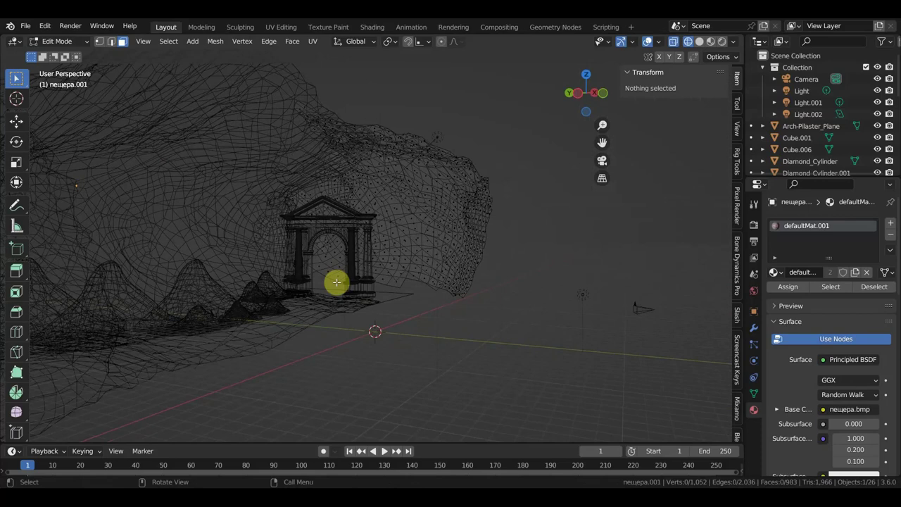
# Move the faces beside the arch base by -2.3655, 1.2384, -2.3254 m, then leave Edit Mode
pyautogui.press('c')
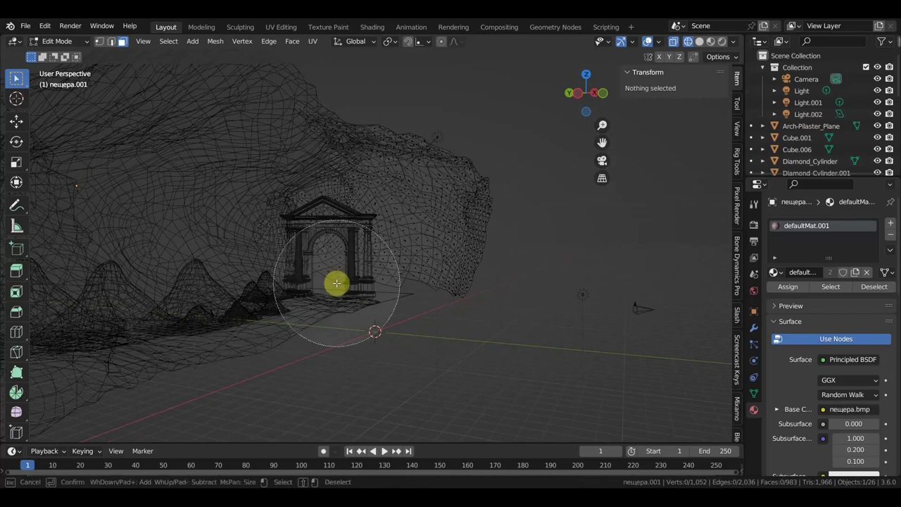
pyautogui.moveTo(322, 320); pyautogui.dragTo(452, 352)
pyautogui.press('Escape')
pyautogui.moveTo(529, 387)
pyautogui.mouseDown(button='middle')
pyautogui.moveTo(513, 366)
pyautogui.moveTo(468, 363)
pyautogui.moveTo(504, 354)
pyautogui.mouseUp(button='middle')
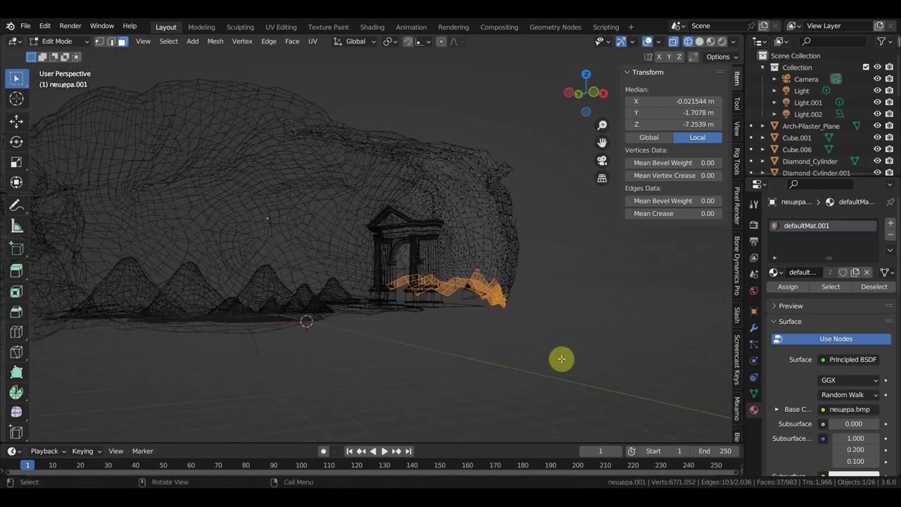
pyautogui.press('g')
pyautogui.click(548, 374)
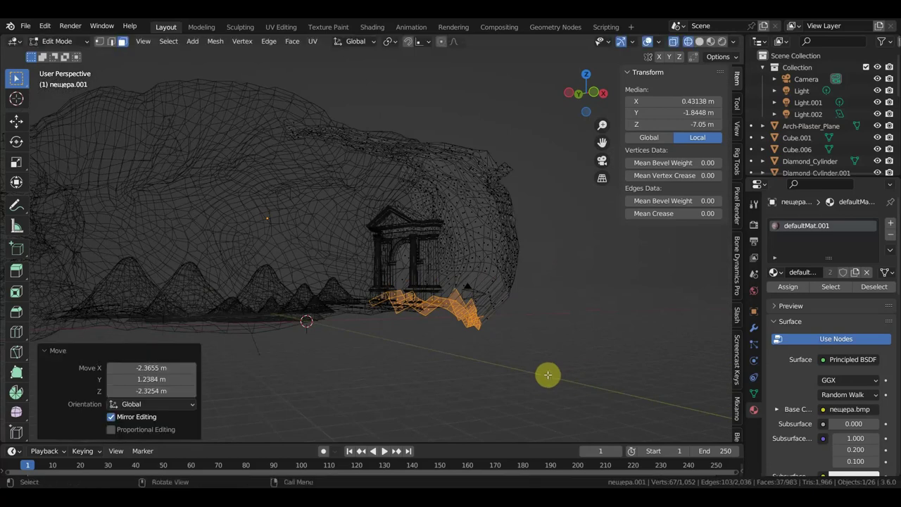
pyautogui.moveTo(548, 375); pyautogui.dragTo(624, 378, button='middle')
pyautogui.click(542, 371)
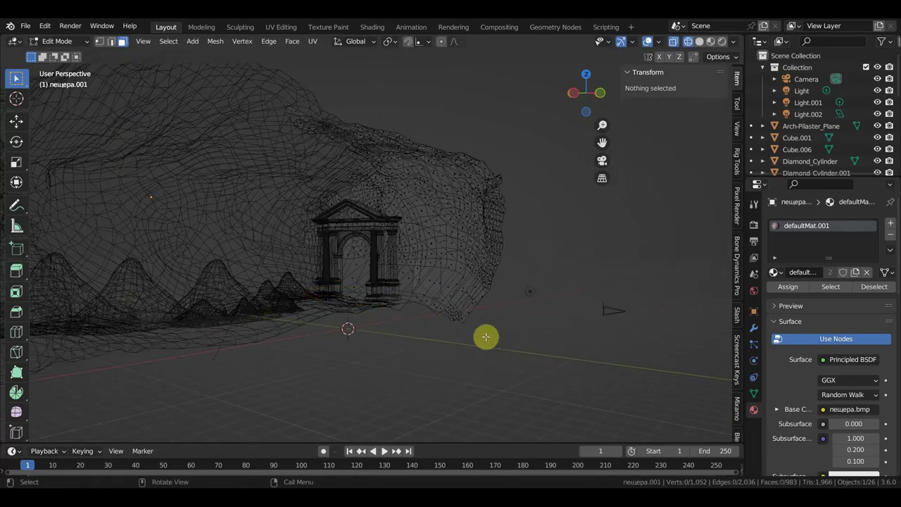
pyautogui.click(60, 41)
# Return to Object Mode in Material Preview shading, zoom into the cave, and select the пещера object
pyautogui.click(62, 55)
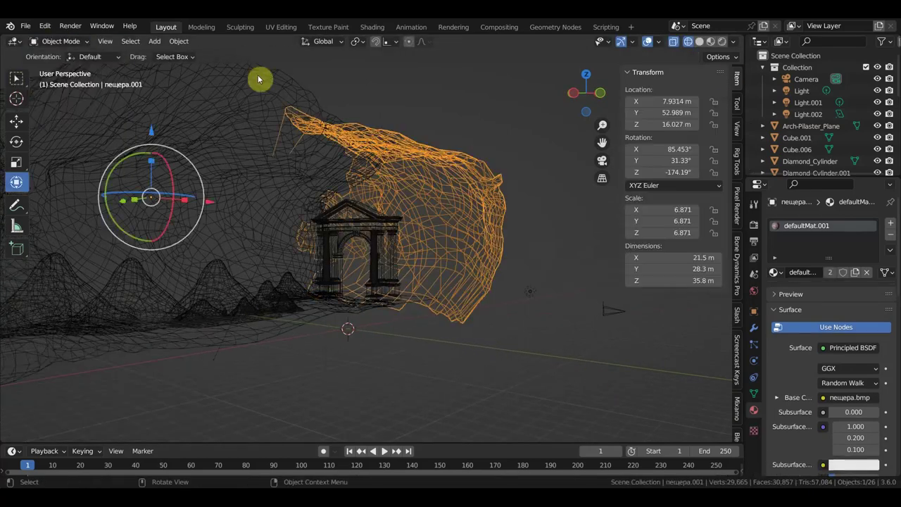
pyautogui.click(711, 43)
pyautogui.moveTo(511, 261)
pyautogui.mouseDown(button='middle')
pyautogui.moveTo(497, 261)
pyautogui.moveTo(555, 268)
pyautogui.moveTo(495, 282)
pyautogui.moveTo(570, 223)
pyautogui.moveTo(571, 201)
pyautogui.moveTo(484, 225)
pyautogui.moveTo(482, 325)
pyautogui.moveTo(440, 142)
pyautogui.moveTo(426, 237)
pyautogui.moveTo(362, 173)
pyautogui.moveTo(357, 145)
pyautogui.moveTo(424, 195)
pyautogui.moveTo(589, 173)
pyautogui.moveTo(502, 275)
pyautogui.moveTo(567, 268)
pyautogui.moveTo(549, 269)
pyautogui.mouseUp(button='middle')
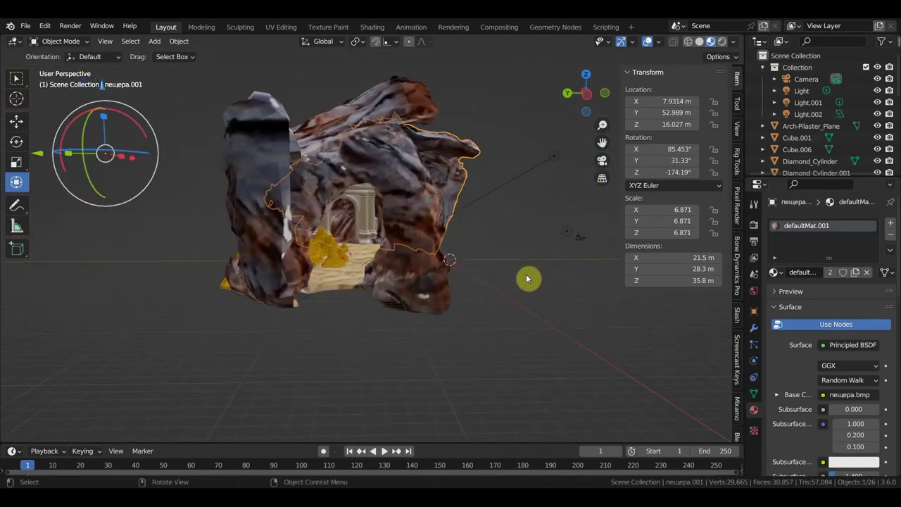
pyautogui.scroll(5, 527, 279)
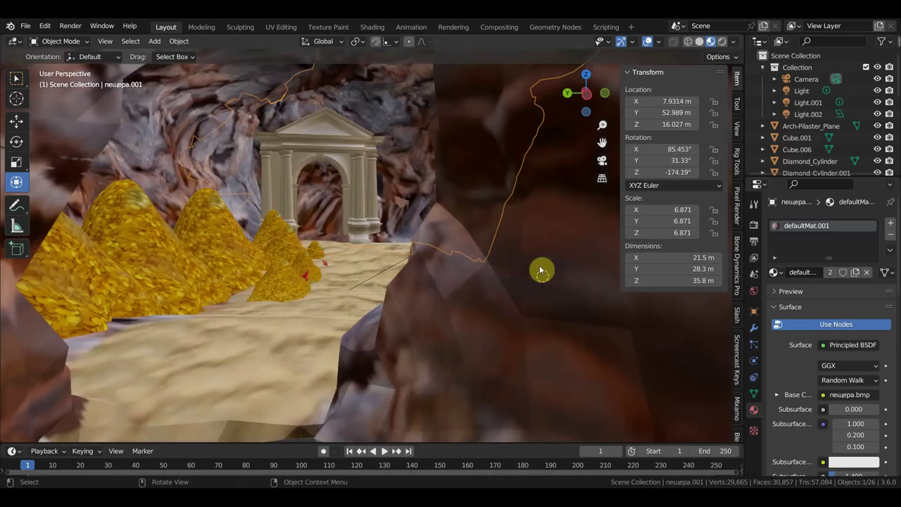
pyautogui.scroll(2, 535, 280)
pyautogui.moveTo(534, 282)
pyautogui.mouseDown(button='middle')
pyautogui.moveTo(563, 286)
pyautogui.moveTo(598, 271)
pyautogui.moveTo(529, 290)
pyautogui.moveTo(513, 306)
pyautogui.mouseUp(button='middle')
pyautogui.click(462, 288)
pyautogui.scroll(-4, 462, 287)
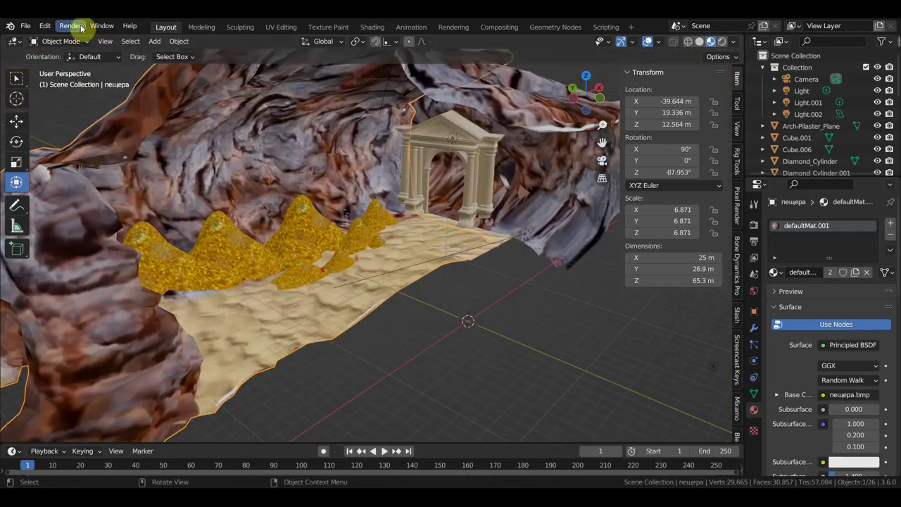
pyautogui.click(45, 26)
pyautogui.click(107, 179)
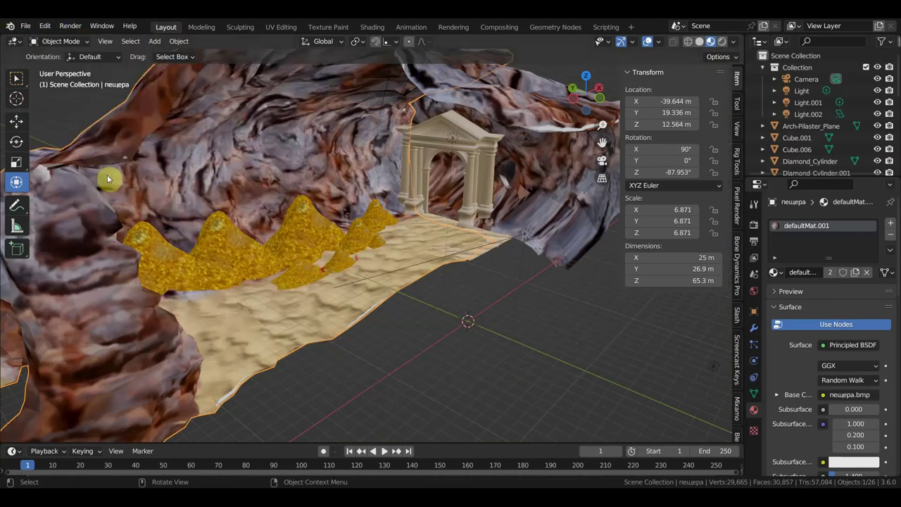
pyautogui.click(60, 41)
pyautogui.click(53, 65)
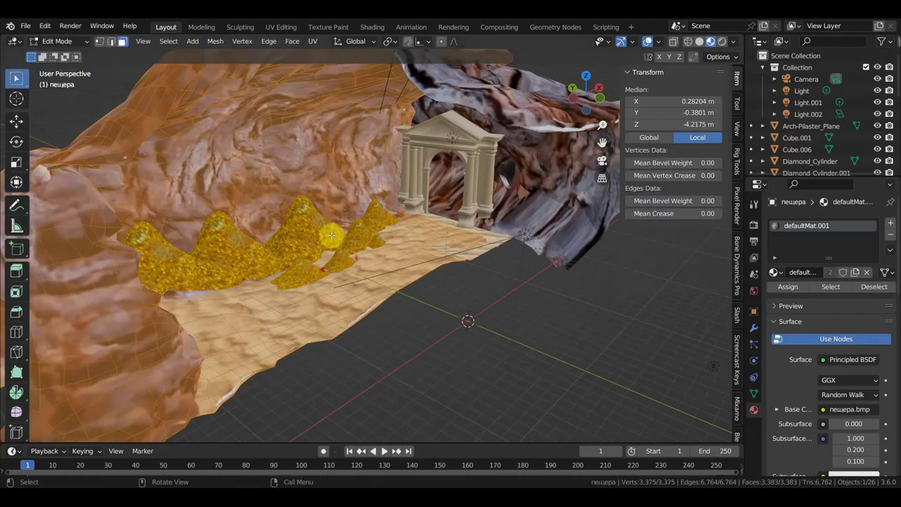
pyautogui.scroll(-4, 330, 235)
pyautogui.moveTo(371, 317); pyautogui.dragTo(357, 342, button='middle')
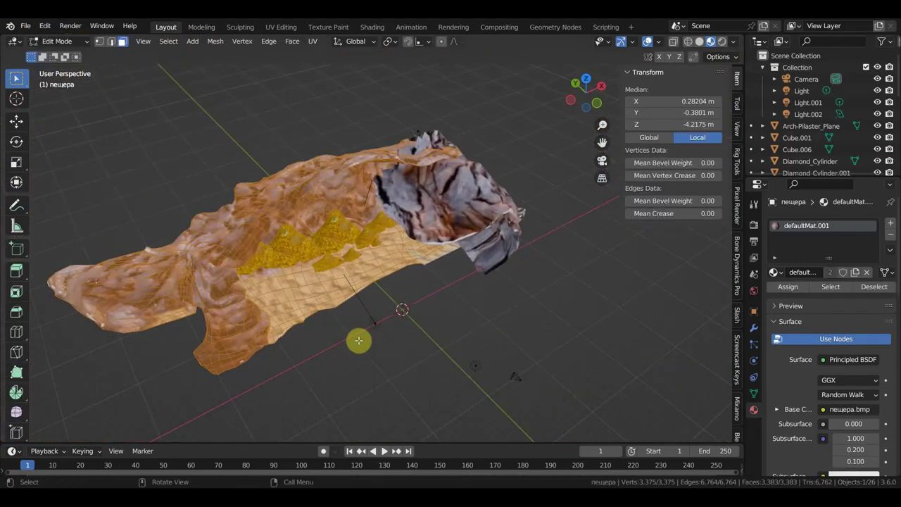
pyautogui.click(688, 41)
pyautogui.click(377, 336)
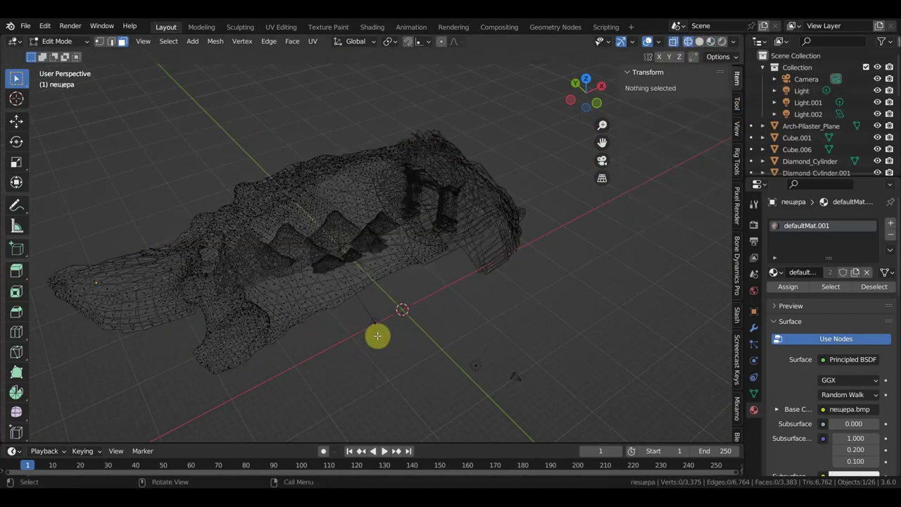
pyautogui.press('c')
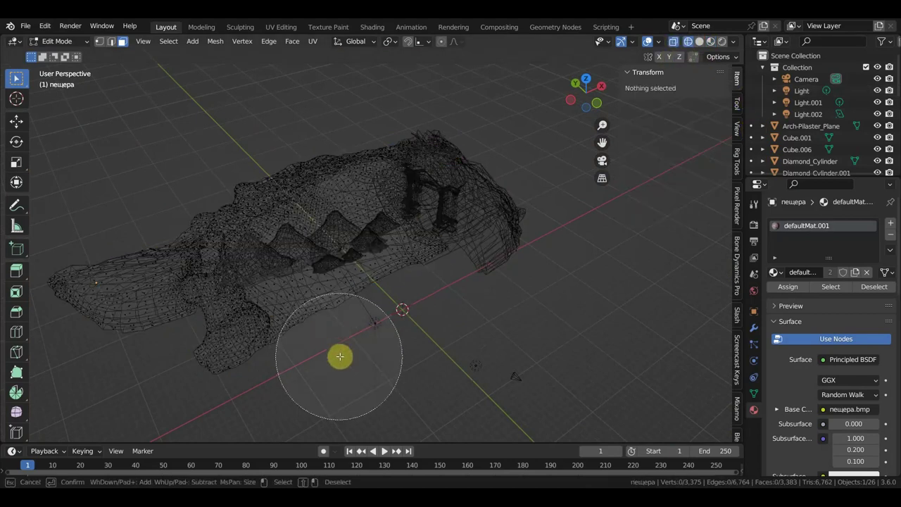
pyautogui.moveTo(339, 357)
pyautogui.mouseDown()
pyautogui.moveTo(413, 318)
pyautogui.moveTo(466, 307)
pyautogui.mouseUp()
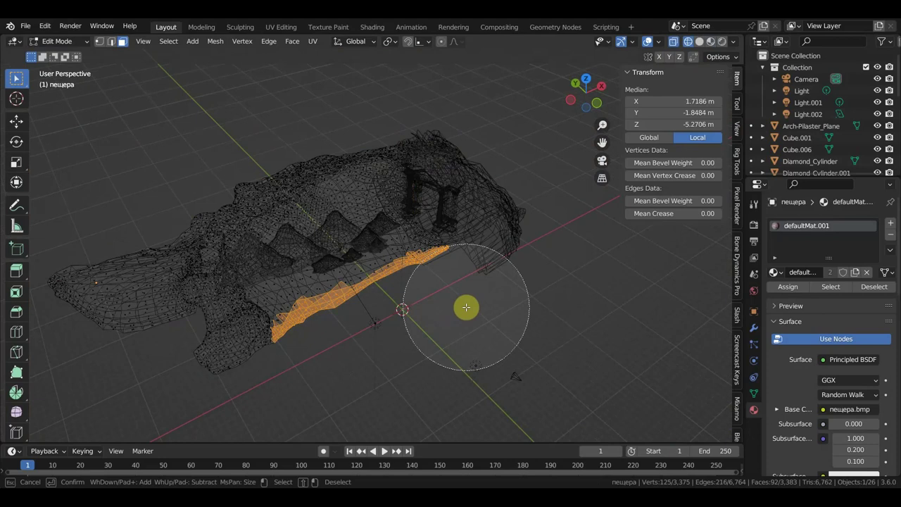
pyautogui.rightClick(482, 347)
pyautogui.press('KP_7')
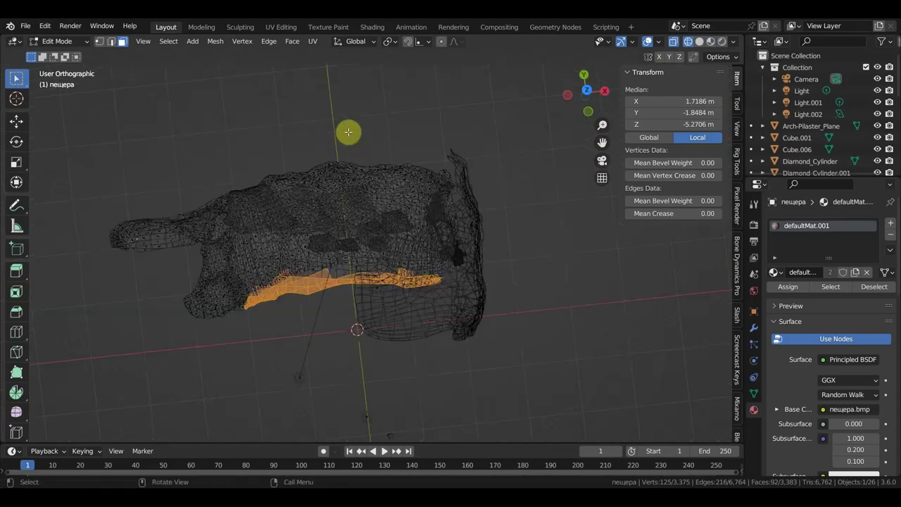
pyautogui.click(17, 120)
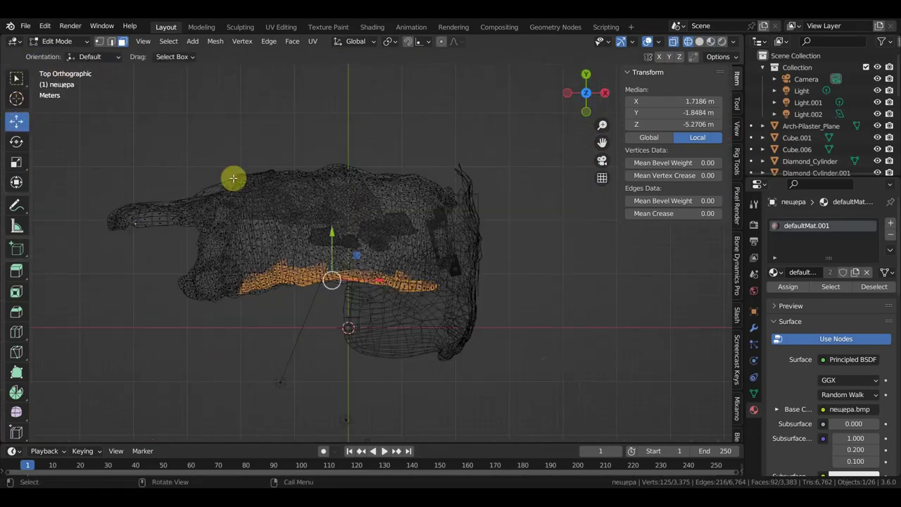
pyautogui.moveTo(331, 220); pyautogui.dragTo(339, 280)
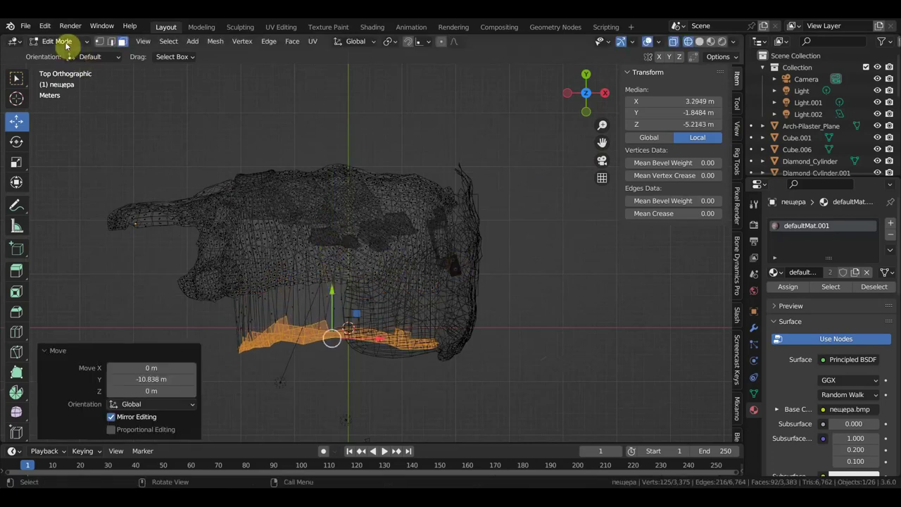
pyautogui.click(63, 43)
pyautogui.click(64, 56)
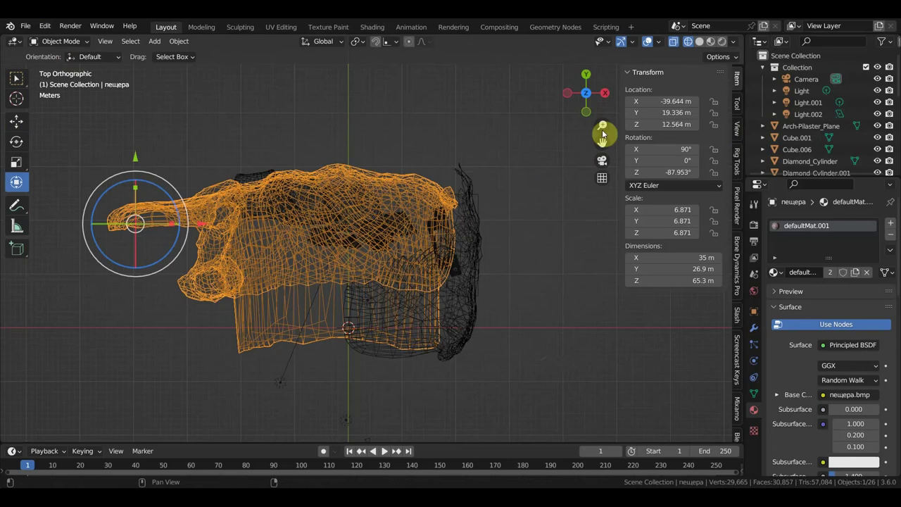
pyautogui.click(710, 41)
pyautogui.moveTo(526, 207); pyautogui.dragTo(543, 173, button='middle')
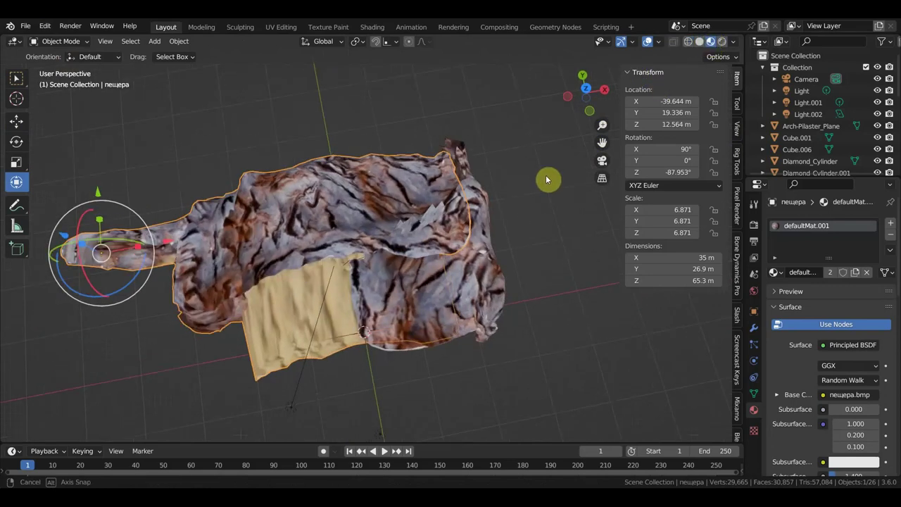
pyautogui.scroll(5, 542, 187)
pyautogui.moveTo(539, 205)
pyautogui.mouseDown(button='middle')
pyautogui.moveTo(518, 262)
pyautogui.moveTo(433, 315)
pyautogui.mouseUp(button='middle')
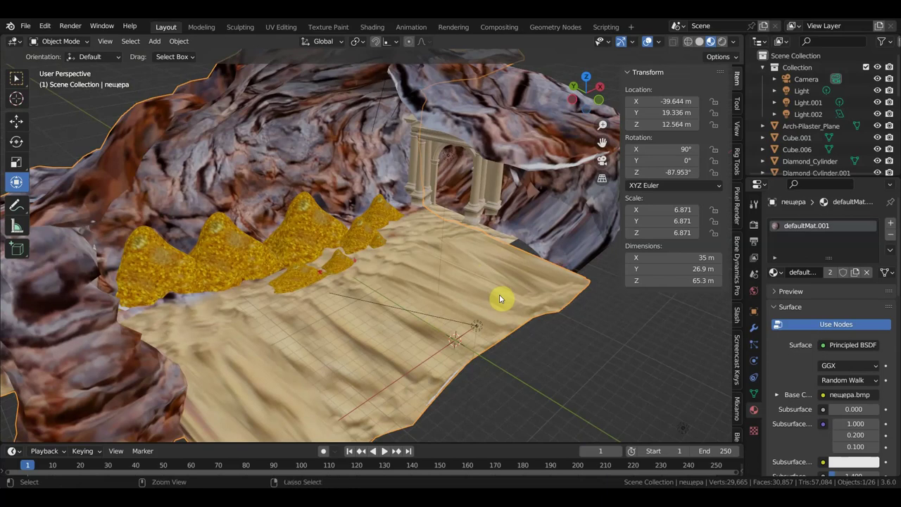
pyautogui.press('Tab')
pyautogui.press('h')
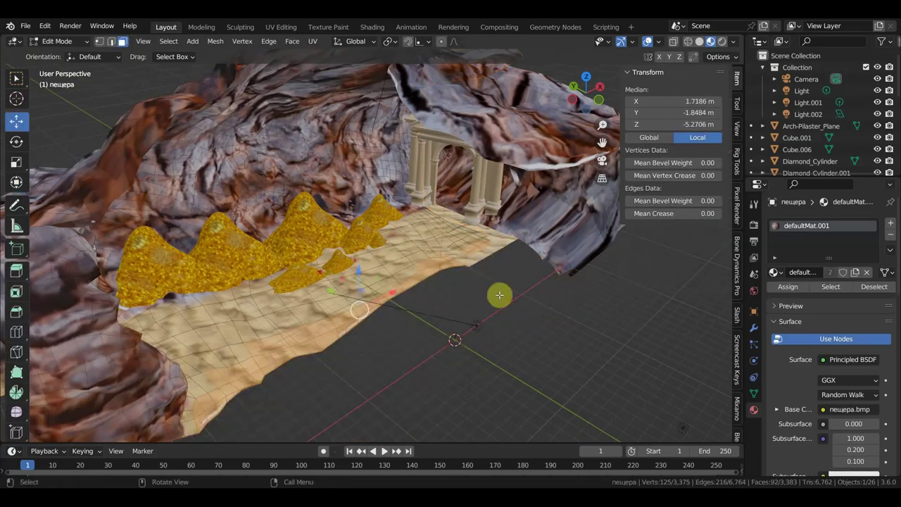
pyautogui.click(500, 245)
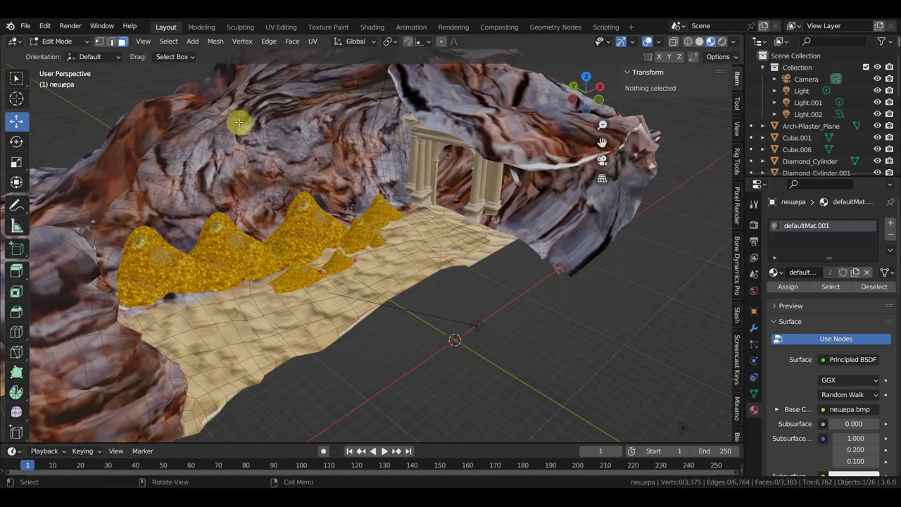
pyautogui.click(54, 42)
# Select the sand floor plane and place a duplicate, Plane.001, beside it
pyautogui.click(54, 41)
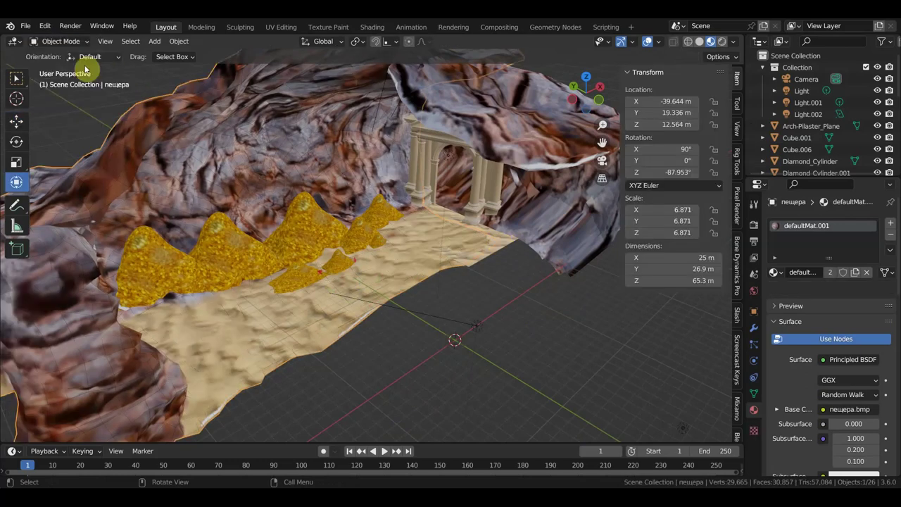
pyautogui.click(502, 251)
pyautogui.scroll(-5, 507, 261)
pyautogui.moveTo(508, 262); pyautogui.dragTo(435, 380, button='middle')
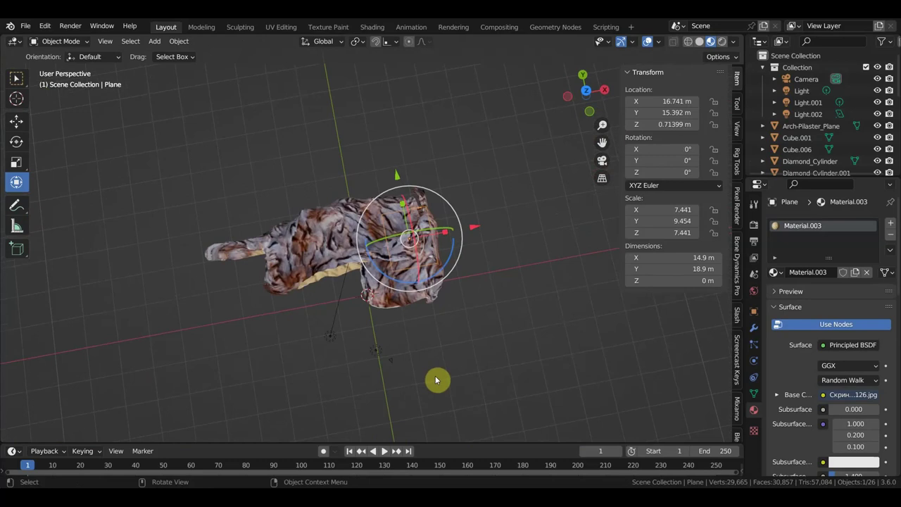
pyautogui.hotkey('shift', 'd')
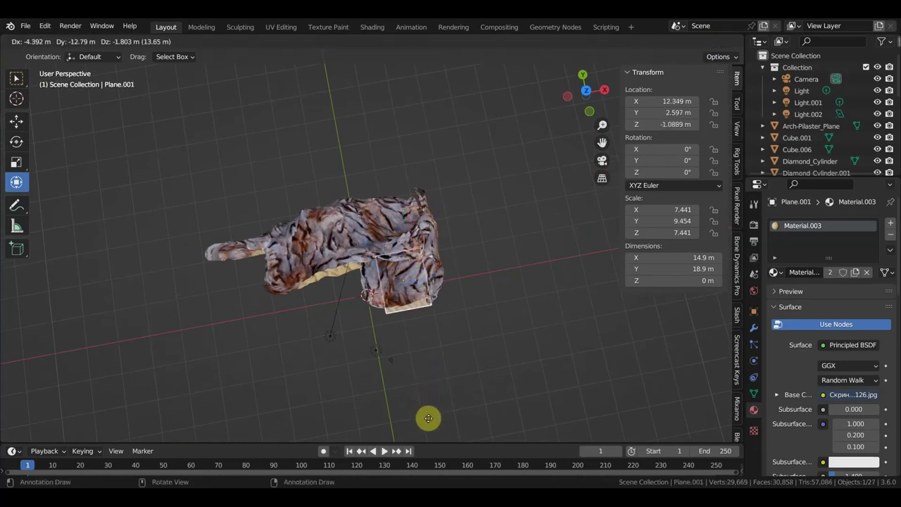
pyautogui.click(433, 411)
# Stretch Plane.001 to about 45.8 × 18.9 m, shifted -12.968 m along X
pyautogui.moveTo(438, 277)
pyautogui.mouseDown()
pyautogui.moveTo(483, 270)
pyautogui.moveTo(470, 271)
pyautogui.mouseUp()
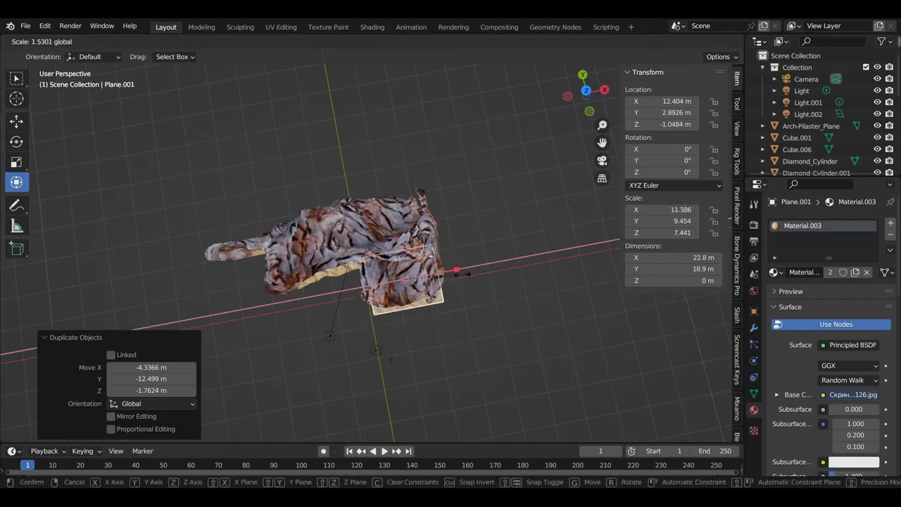
pyautogui.moveTo(446, 272)
pyautogui.mouseDown()
pyautogui.moveTo(517, 264)
pyautogui.moveTo(426, 272)
pyautogui.moveTo(479, 320)
pyautogui.mouseUp()
pyautogui.scroll(5, 479, 320)
pyautogui.scroll(-3, 479, 320)
pyautogui.moveTo(499, 294)
pyautogui.mouseDown(button='middle')
pyautogui.moveTo(473, 289)
pyautogui.moveTo(438, 316)
pyautogui.moveTo(370, 322)
pyautogui.mouseUp(button='middle')
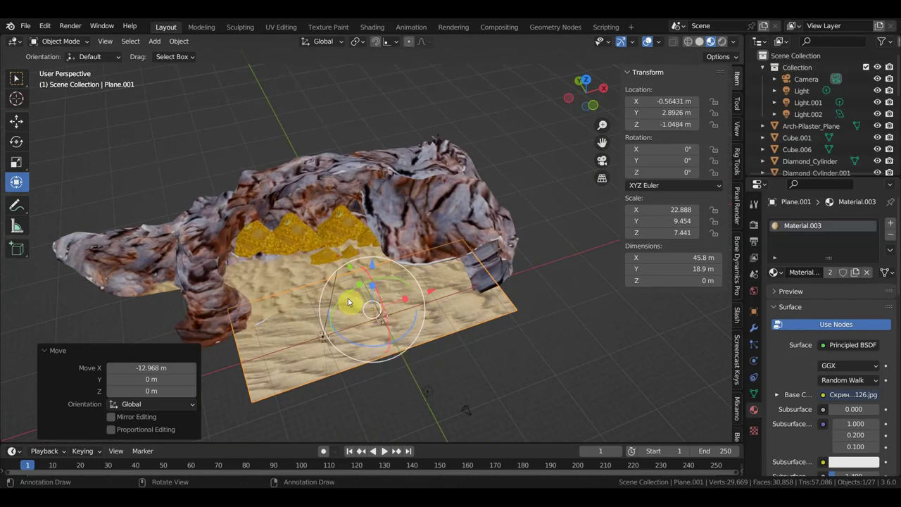
# In UV Editing, rotate and enlarge the sand floor's UV island, then adjust its rotation twice more
pyautogui.click(273, 28)
pyautogui.scroll(-5, 539, 316)
pyautogui.scroll(-3, 539, 316)
pyautogui.moveTo(539, 316)
pyautogui.mouseDown(button='middle')
pyautogui.moveTo(543, 342)
pyautogui.moveTo(515, 340)
pyautogui.mouseUp(button='middle')
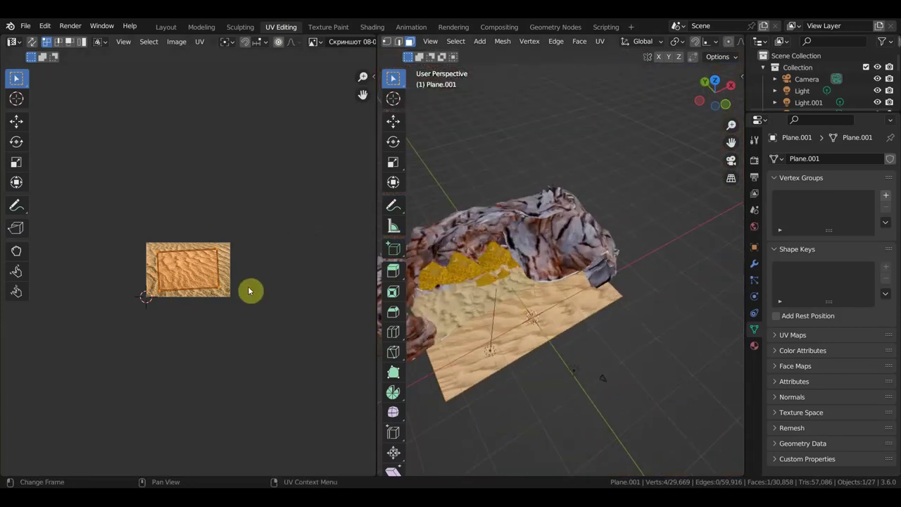
pyautogui.press('r')
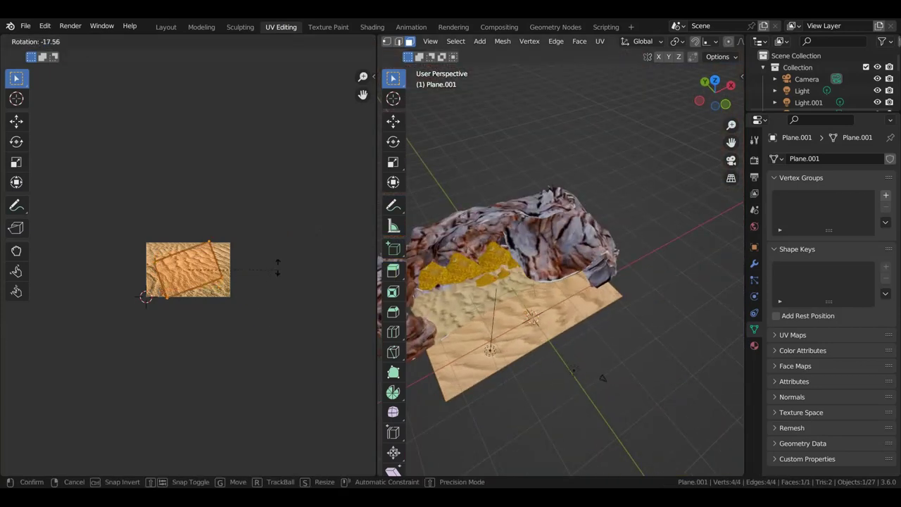
pyautogui.click(279, 266)
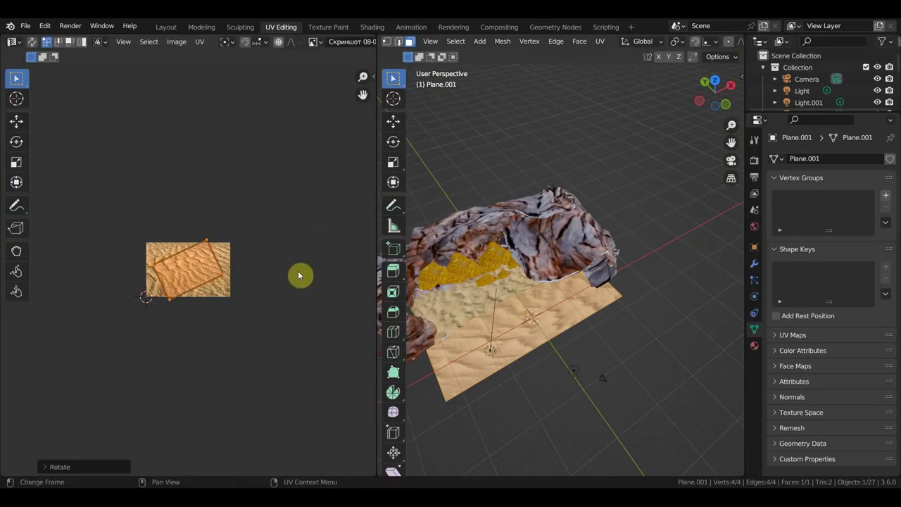
pyautogui.press('s')
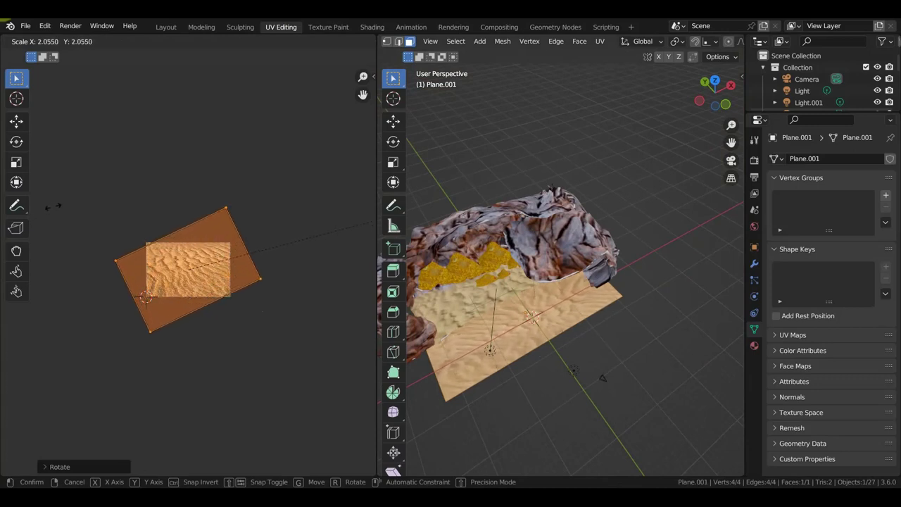
pyautogui.click(53, 208)
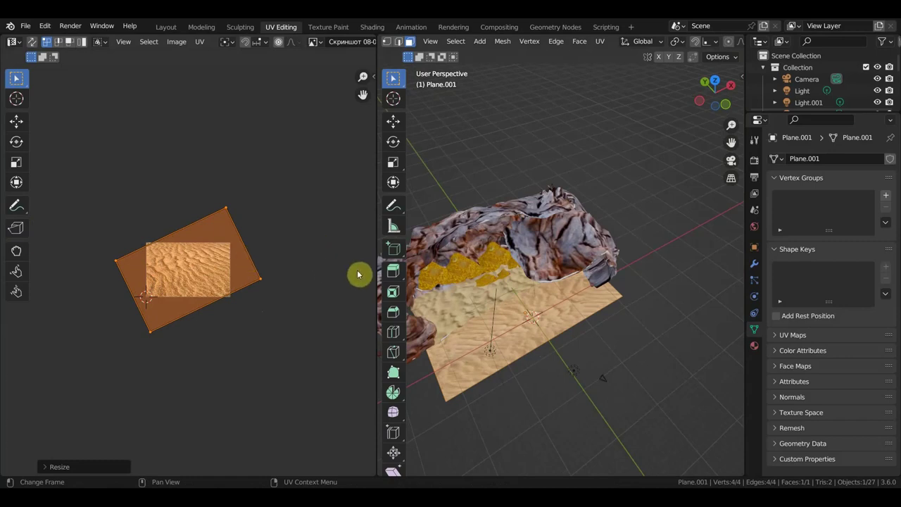
pyautogui.press('r')
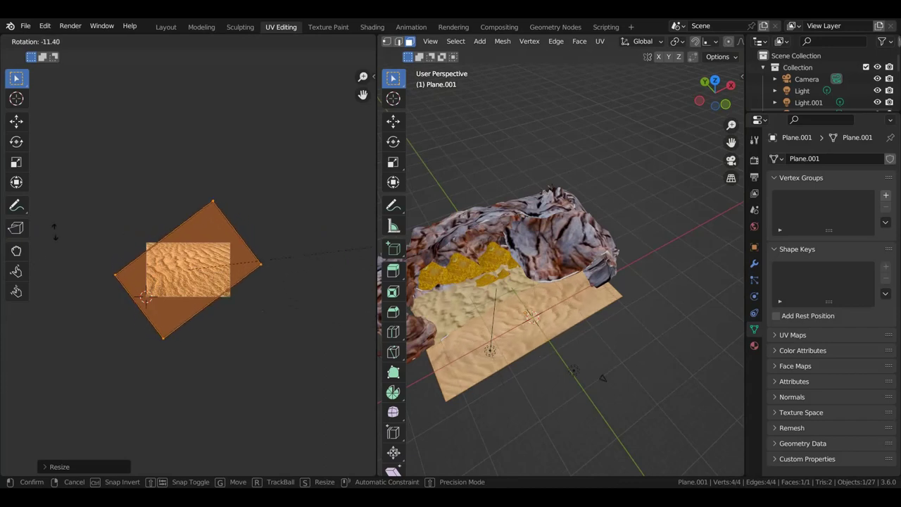
pyautogui.click(240, 173)
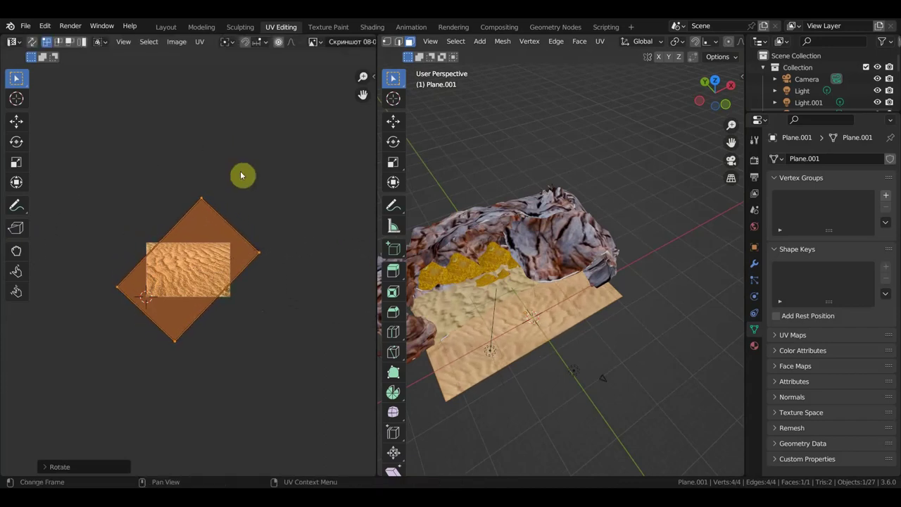
pyautogui.press('r')
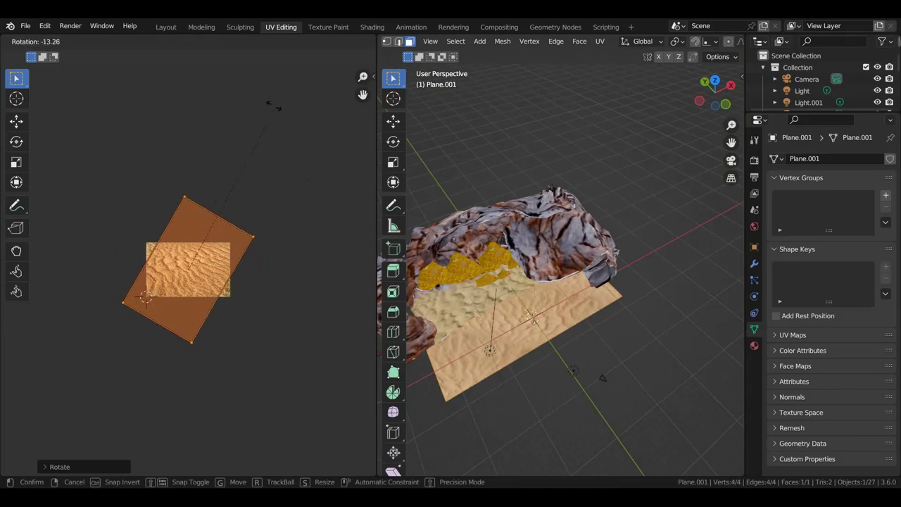
pyautogui.click(312, 79)
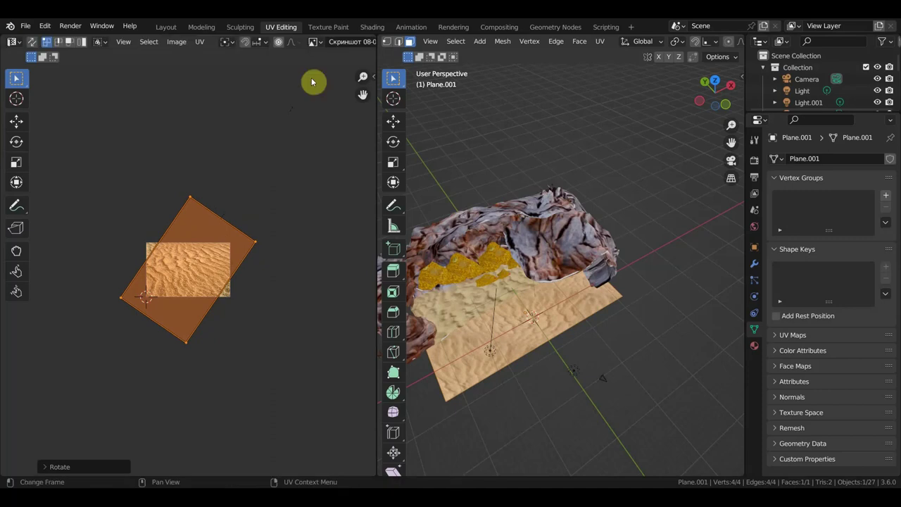
# Back in the Layout workspace, raise the sand floor plane slightly along Z
pyautogui.moveTo(499, 264); pyautogui.dragTo(533, 285, button='middle')
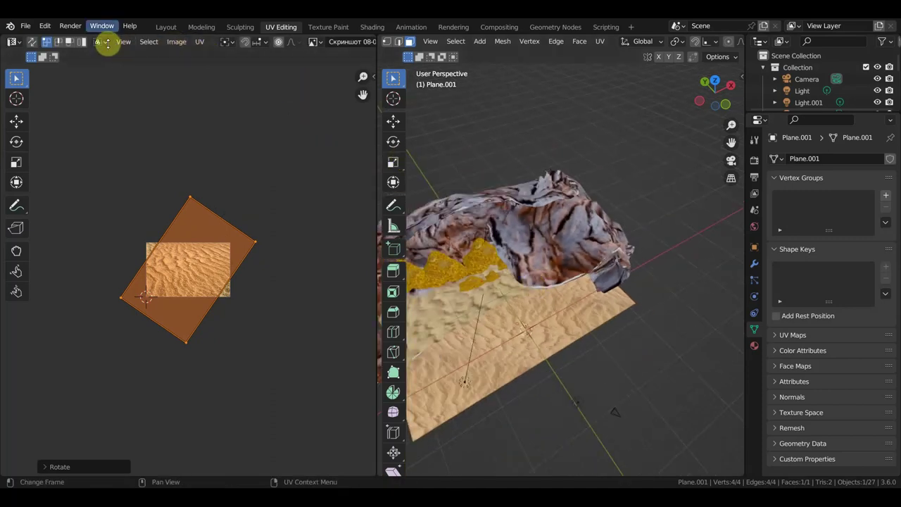
pyautogui.click(170, 28)
pyautogui.moveTo(372, 231)
pyautogui.mouseDown(button='middle')
pyautogui.moveTo(460, 271)
pyautogui.moveTo(451, 278)
pyautogui.mouseUp(button='middle')
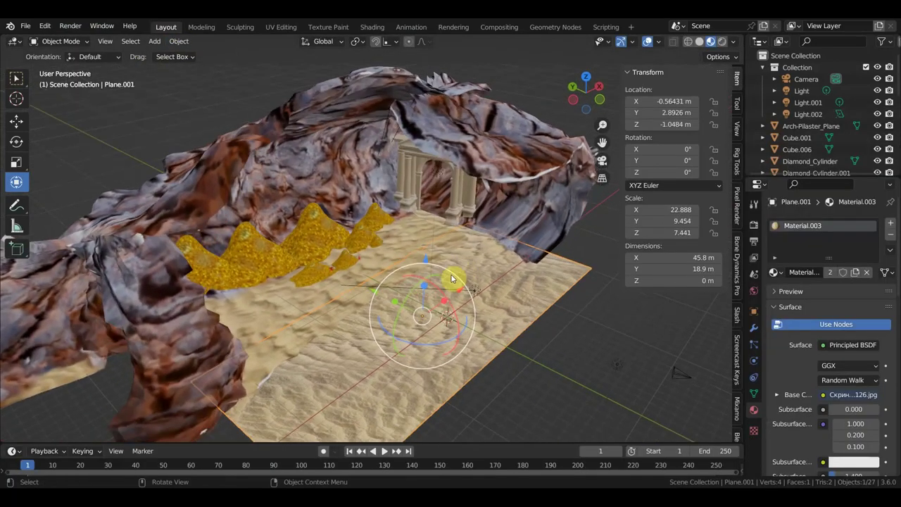
pyautogui.moveTo(427, 264)
pyautogui.mouseDown()
pyautogui.moveTo(426, 249)
pyautogui.moveTo(429, 258)
pyautogui.mouseUp()
pyautogui.moveTo(428, 258)
pyautogui.mouseDown(button='middle')
pyautogui.moveTo(448, 325)
pyautogui.moveTo(464, 299)
pyautogui.moveTo(428, 316)
pyautogui.moveTo(398, 314)
pyautogui.moveTo(411, 282)
pyautogui.moveTo(416, 288)
pyautogui.moveTo(411, 278)
pyautogui.mouseUp(button='middle')
# Raise the sand plane further on Z and stretch it along Y and X toward 72.3 × 35.6 m
pyautogui.moveTo(404, 258); pyautogui.dragTo(406, 247)
pyautogui.moveTo(407, 247)
pyautogui.mouseDown(button='middle')
pyautogui.moveTo(478, 292)
pyautogui.moveTo(483, 310)
pyautogui.mouseUp(button='middle')
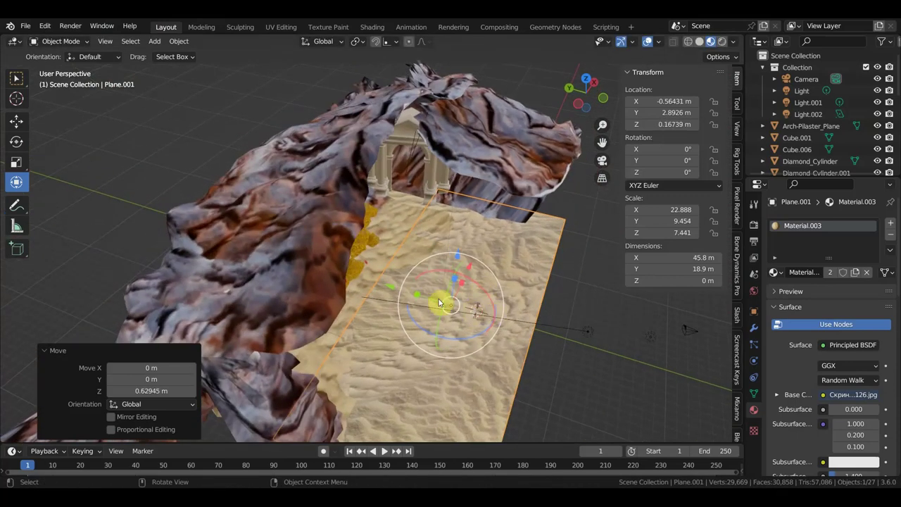
pyautogui.moveTo(438, 303); pyautogui.dragTo(412, 290)
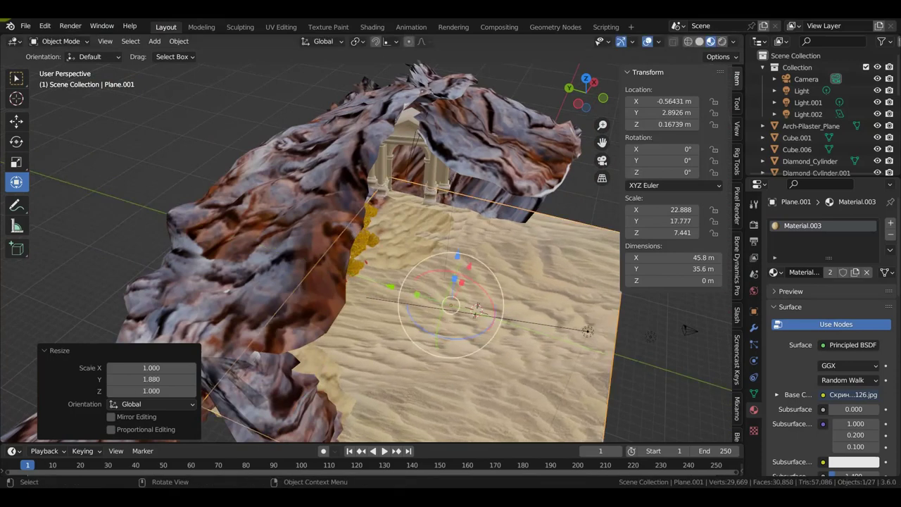
pyautogui.moveTo(454, 296)
pyautogui.mouseDown(button='middle')
pyautogui.moveTo(382, 273)
pyautogui.moveTo(433, 257)
pyautogui.moveTo(474, 267)
pyautogui.moveTo(463, 304)
pyautogui.moveTo(450, 301)
pyautogui.mouseUp(button='middle')
pyautogui.scroll(3, 383, 267)
pyautogui.scroll(-5, 475, 267)
pyautogui.moveTo(390, 316)
pyautogui.mouseDown()
pyautogui.moveTo(429, 311)
pyautogui.moveTo(358, 313)
pyautogui.mouseUp()
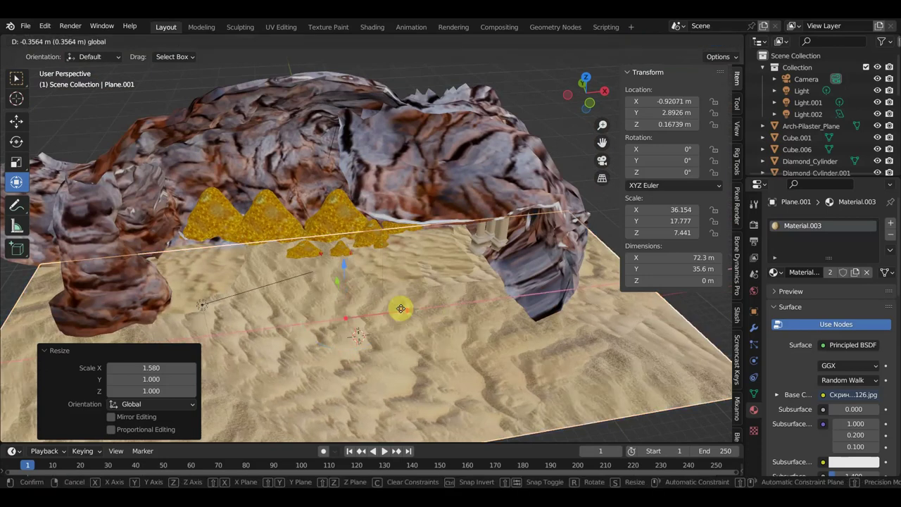
# Shift the sand plane 1.3359 m along Y and check it from side and front views
pyautogui.scroll(-2, 358, 312)
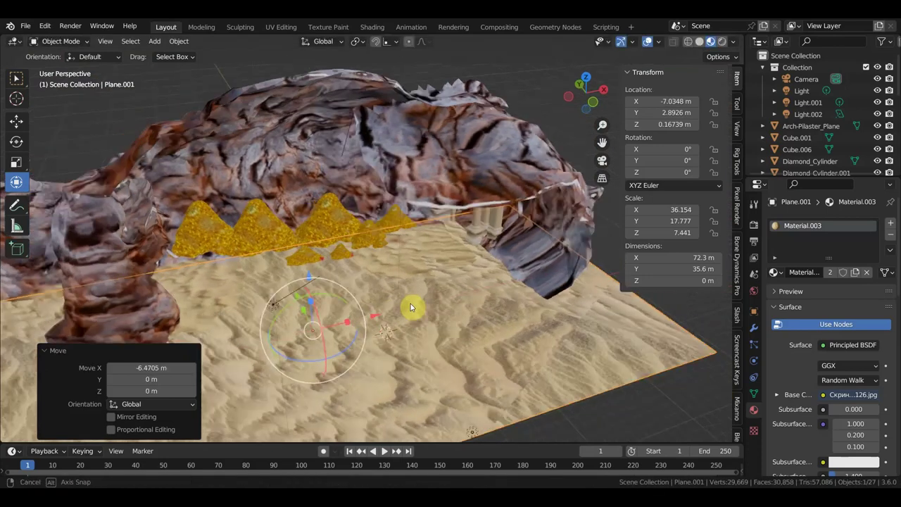
pyautogui.moveTo(413, 306); pyautogui.dragTo(343, 328, button='middle')
pyautogui.moveTo(254, 323); pyautogui.dragTo(323, 300, button='middle')
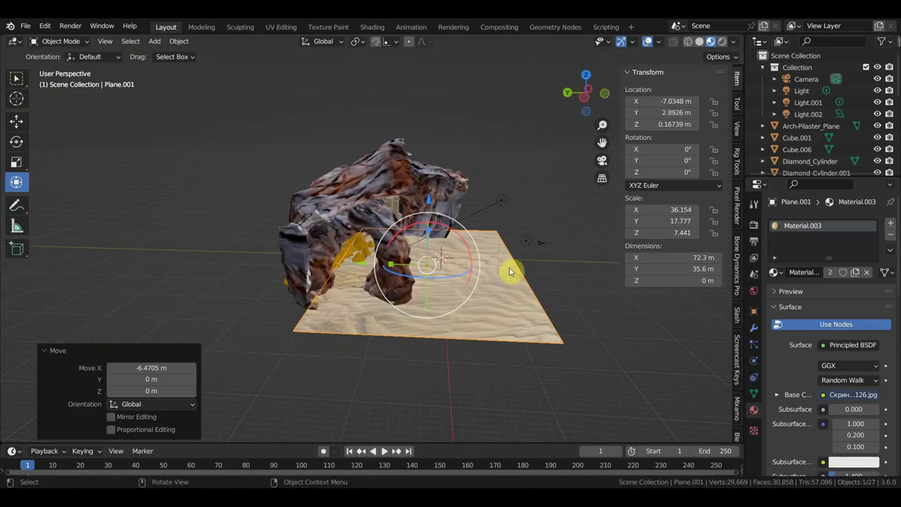
pyautogui.scroll(2, 509, 270)
pyautogui.moveTo(393, 277); pyautogui.dragTo(373, 274)
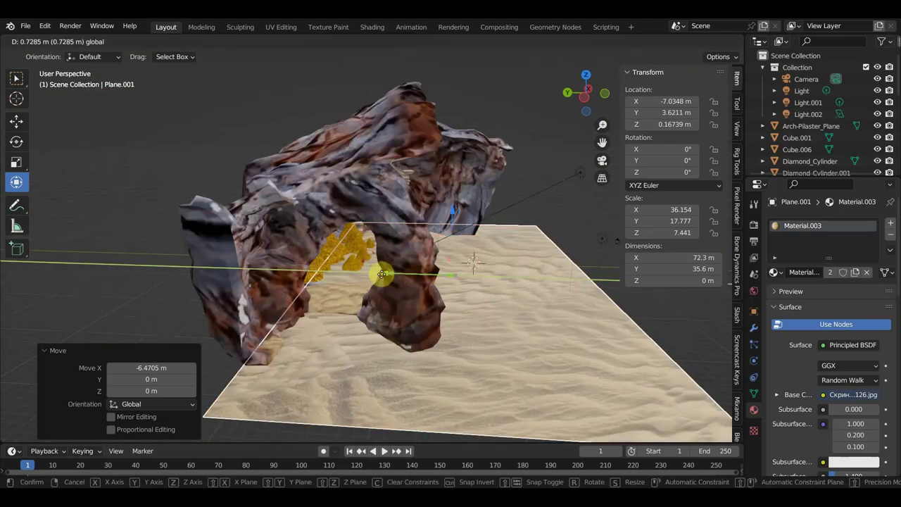
pyautogui.moveTo(483, 316)
pyautogui.mouseDown(button='middle')
pyautogui.moveTo(402, 316)
pyautogui.moveTo(346, 271)
pyautogui.mouseUp(button='middle')
pyautogui.press('KP_3')
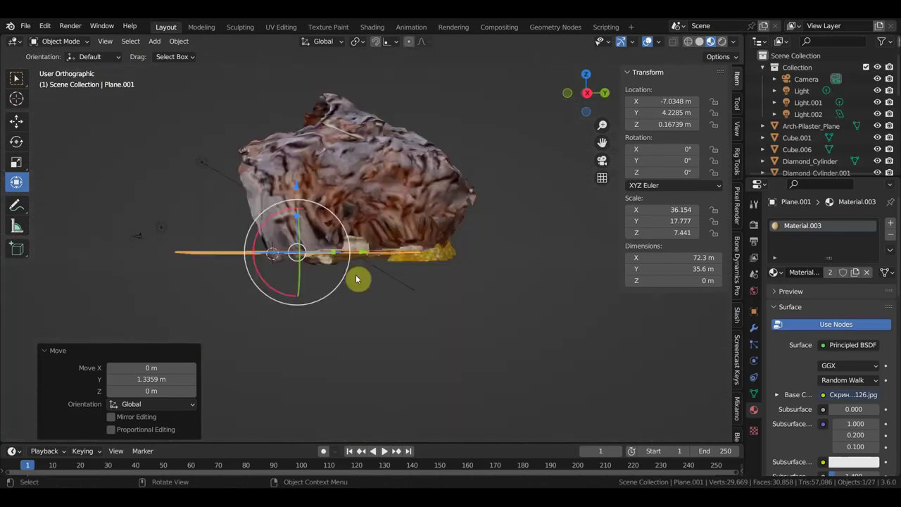
pyautogui.press('KP_1')
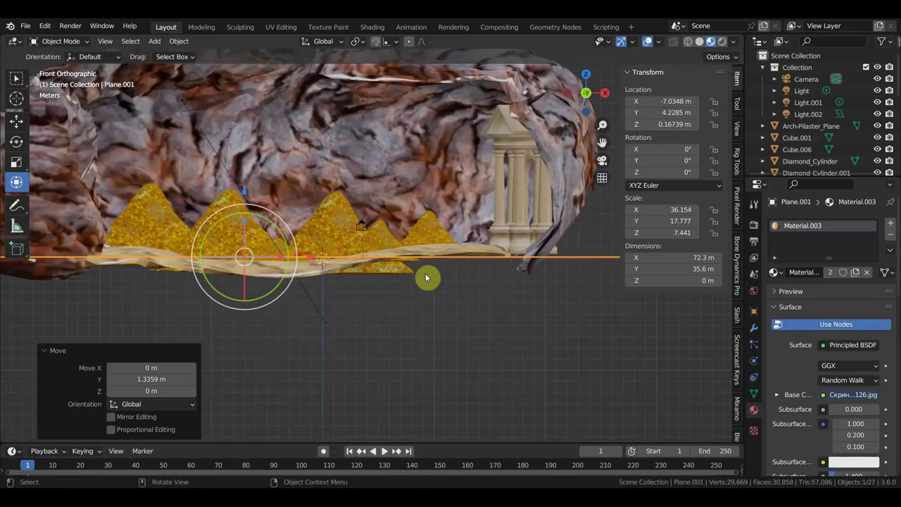
pyautogui.keyDown('shift'); pyautogui.moveTo(427, 275); pyautogui.dragTo(513, 282, button='middle'); pyautogui.keyUp('shift')
pyautogui.moveTo(481, 281); pyautogui.dragTo(489, 321, button='middle')
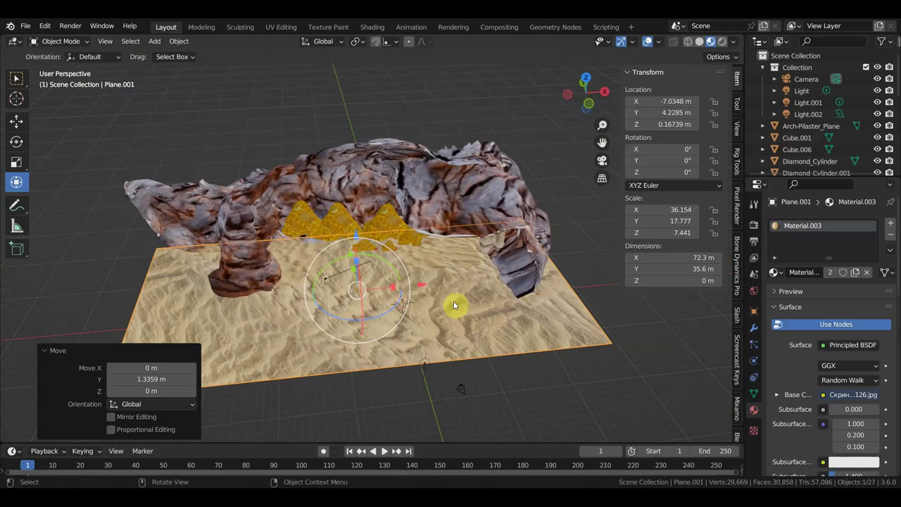
pyautogui.moveTo(534, 267); pyautogui.dragTo(553, 242, button='middle')
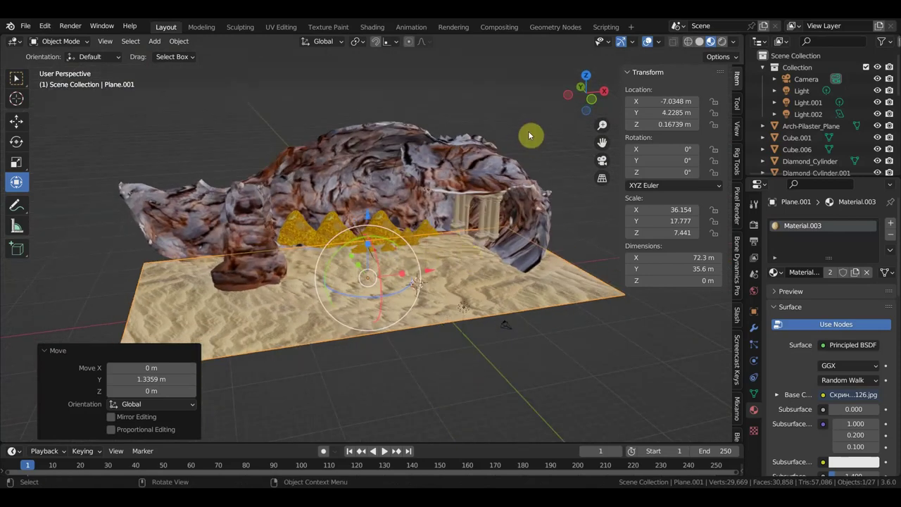
pyautogui.click(283, 29)
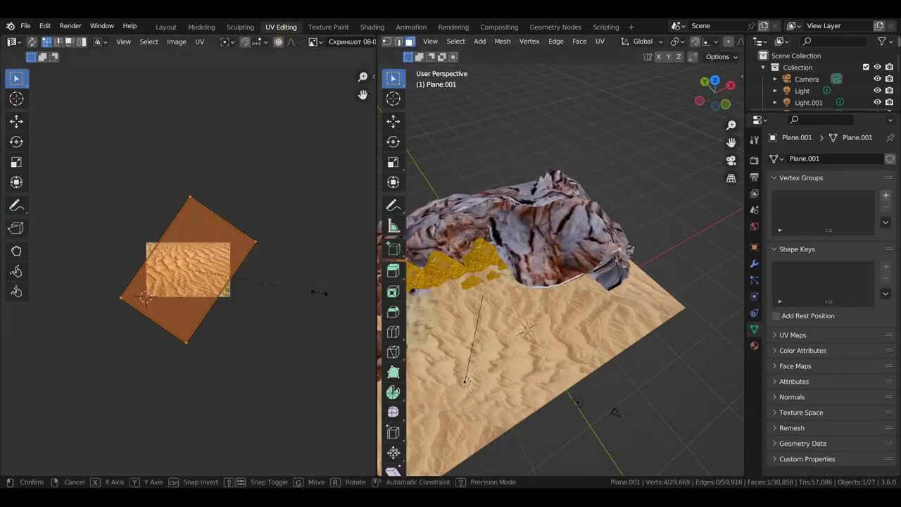
# Enlarge the sand floor's UV island twice and rotate it roughly upright
pyautogui.press('s')
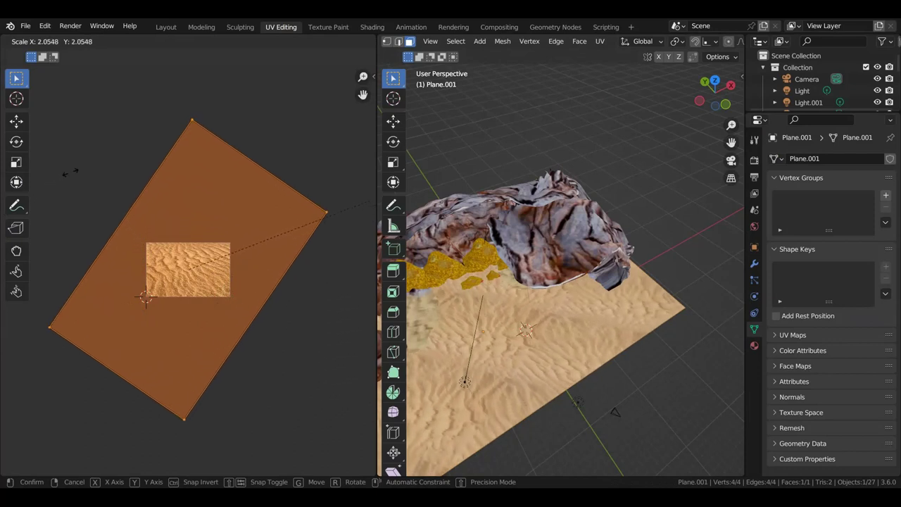
pyautogui.click(151, 213)
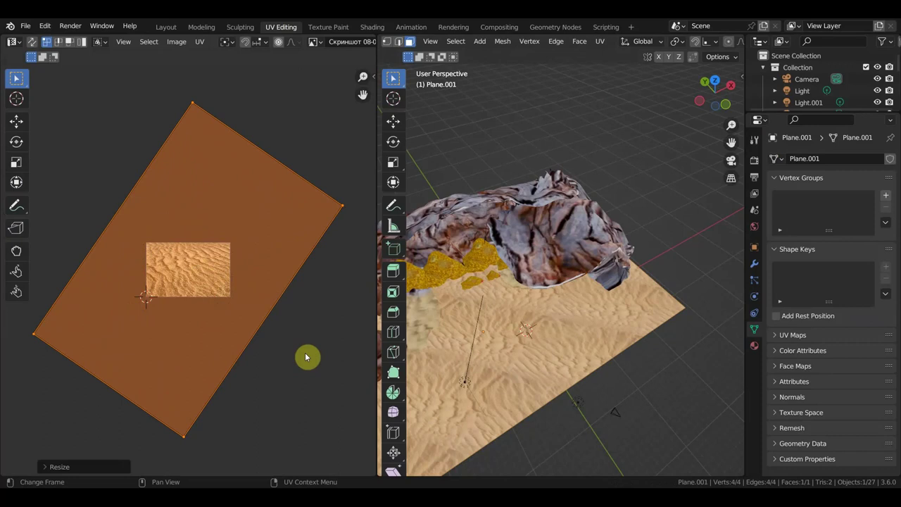
pyautogui.press('s')
pyautogui.press('Return')
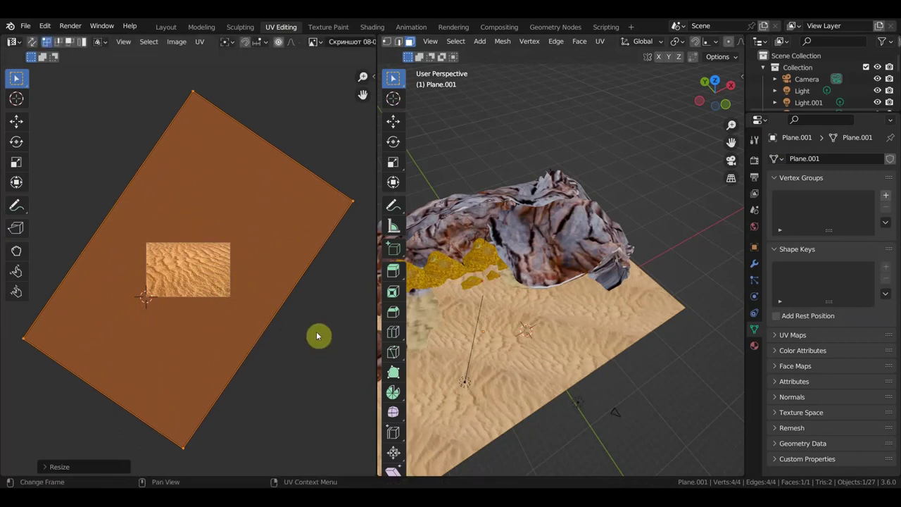
pyautogui.press('r')
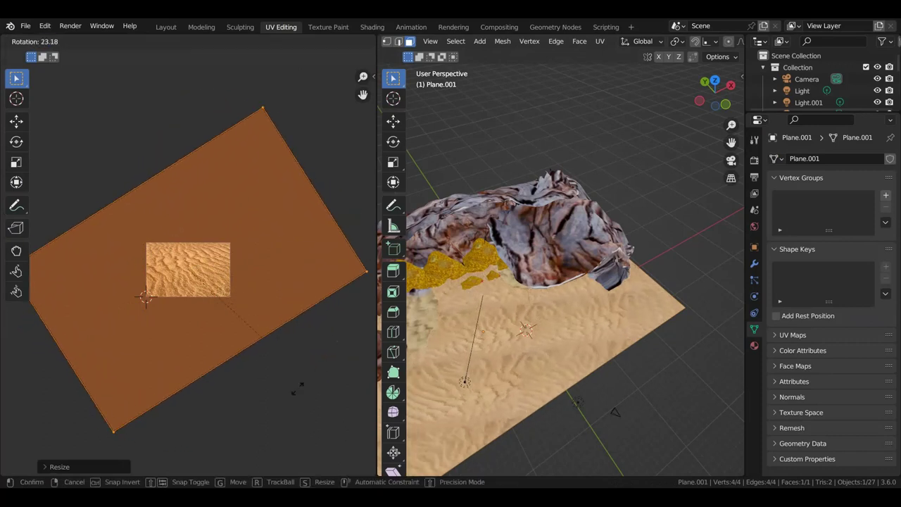
pyautogui.click(219, 419)
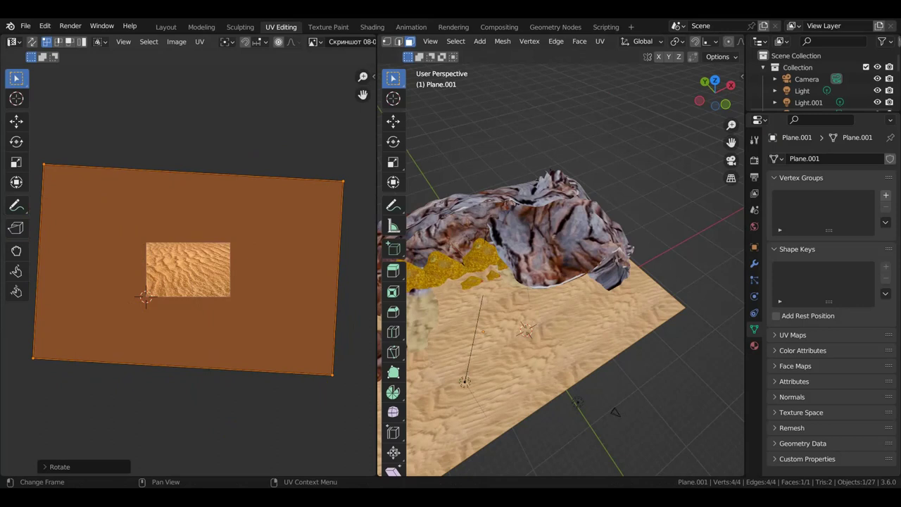
pyautogui.press('r')
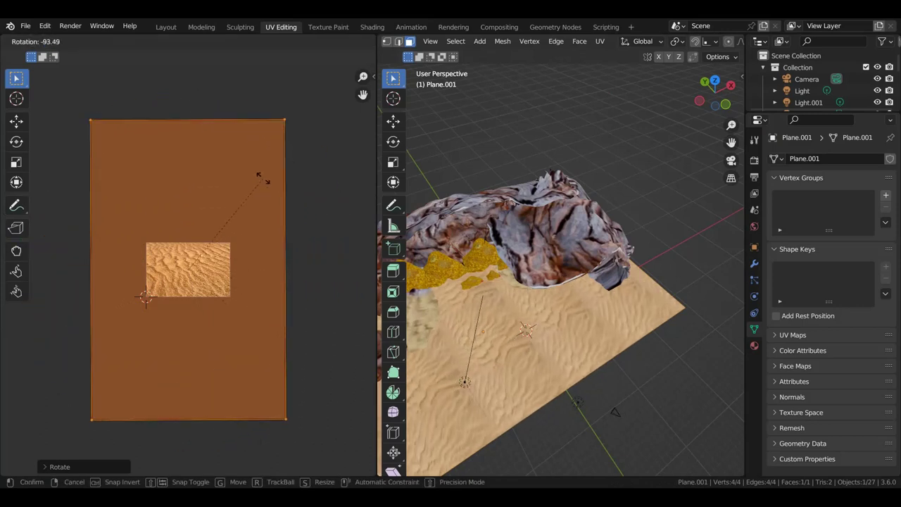
pyautogui.click(257, 174)
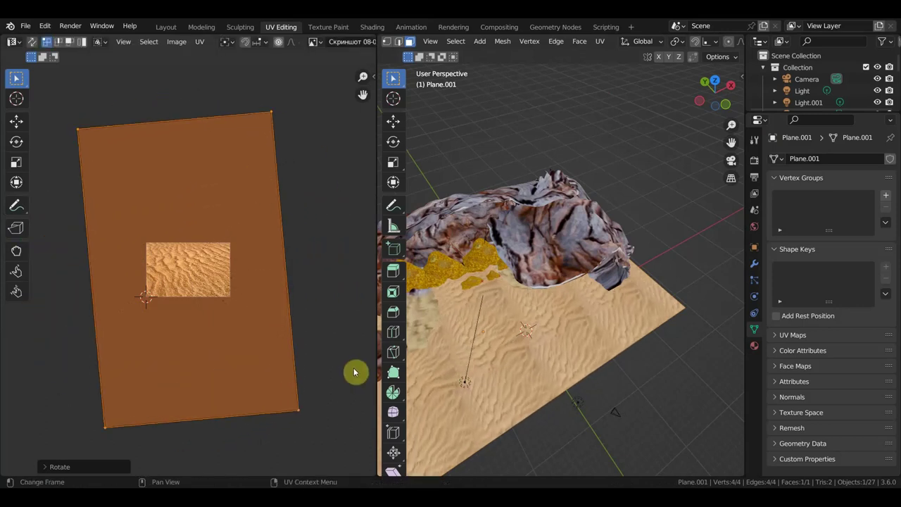
# Shrink the UV island slightly, rotate it once more, and return to the Layout view
pyautogui.press('s')
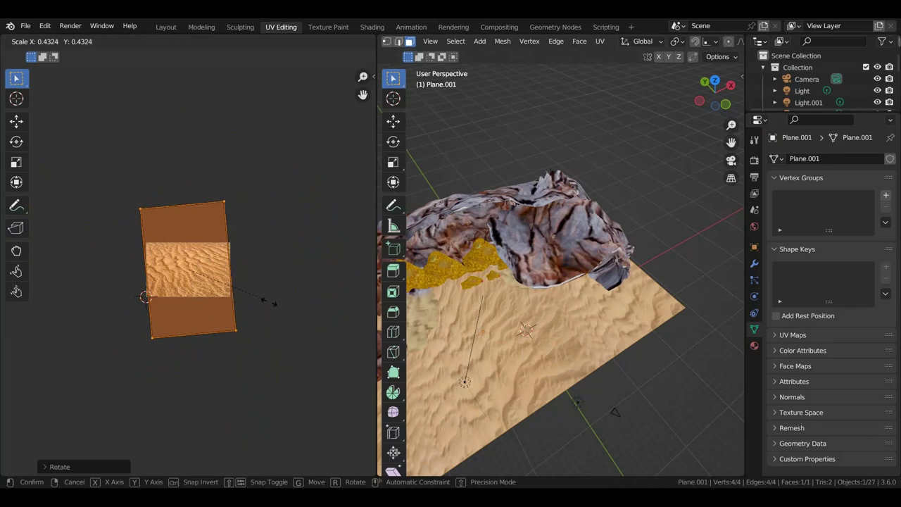
pyautogui.click(269, 304)
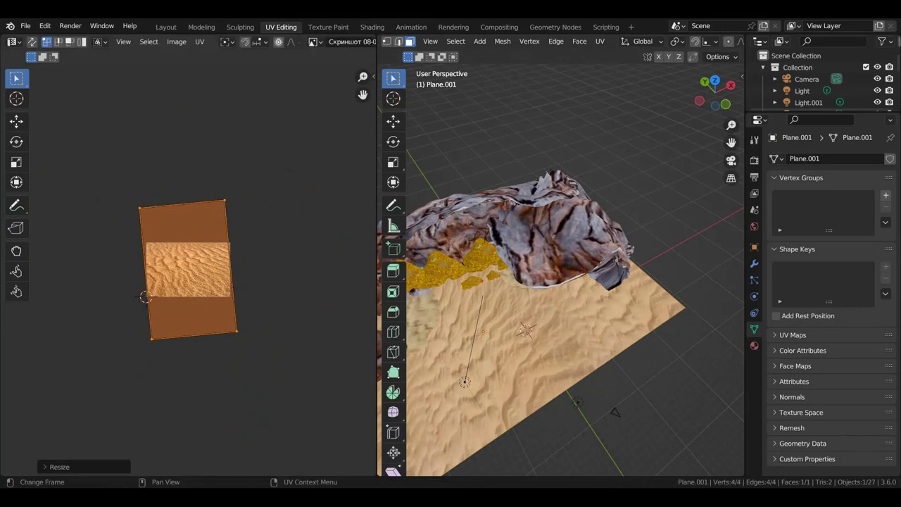
pyautogui.press('r')
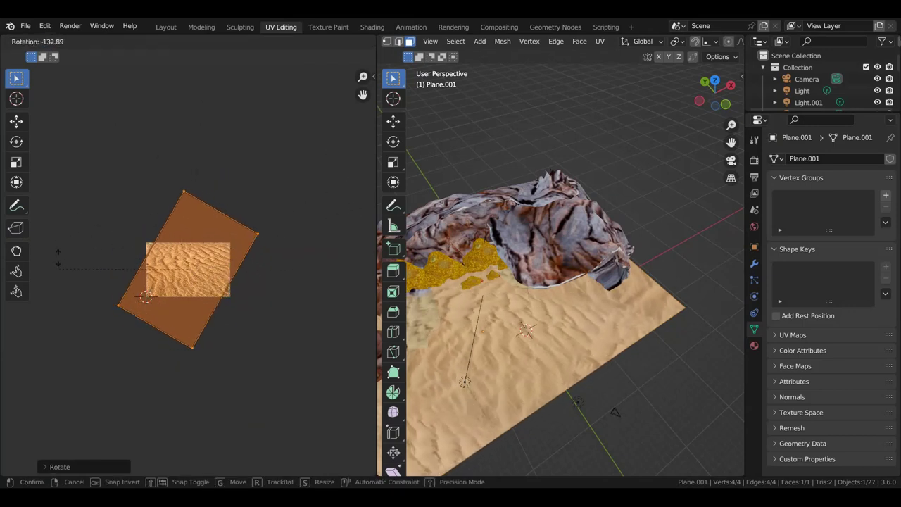
pyautogui.click(68, 203)
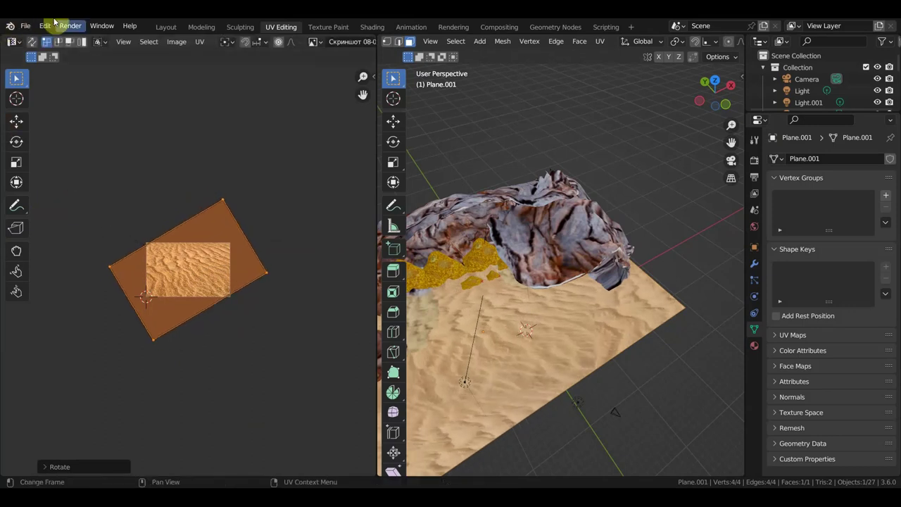
pyautogui.click(169, 28)
pyautogui.scroll(3, 306, 252)
pyautogui.moveTo(305, 253)
pyautogui.mouseDown(button='middle')
pyautogui.moveTo(344, 287)
pyautogui.moveTo(412, 248)
pyautogui.moveTo(467, 249)
pyautogui.mouseUp(button='middle')
# Apply Shade Smooth to the cave rock
pyautogui.moveTo(524, 255)
pyautogui.mouseDown(button='middle')
pyautogui.moveTo(569, 251)
pyautogui.moveTo(561, 243)
pyautogui.mouseUp(button='middle')
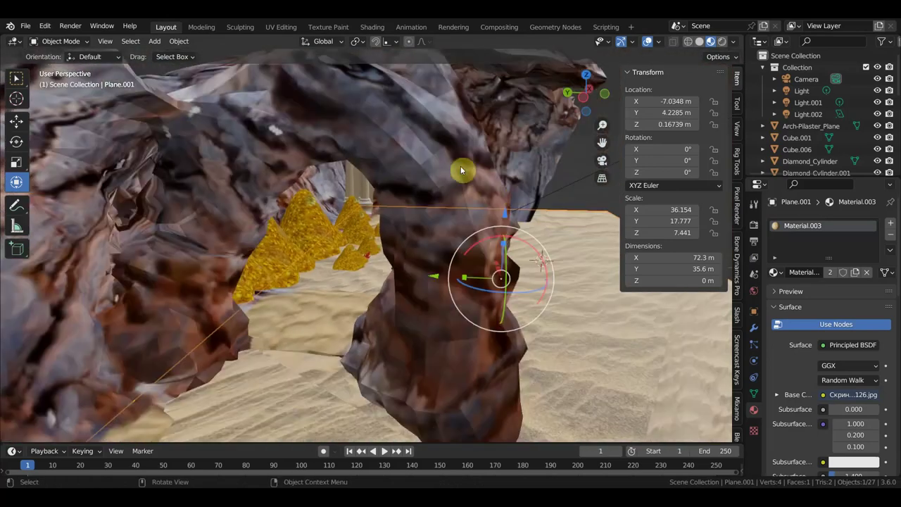
pyautogui.click(442, 156)
pyautogui.rightClick(441, 157)
pyautogui.click(440, 156)
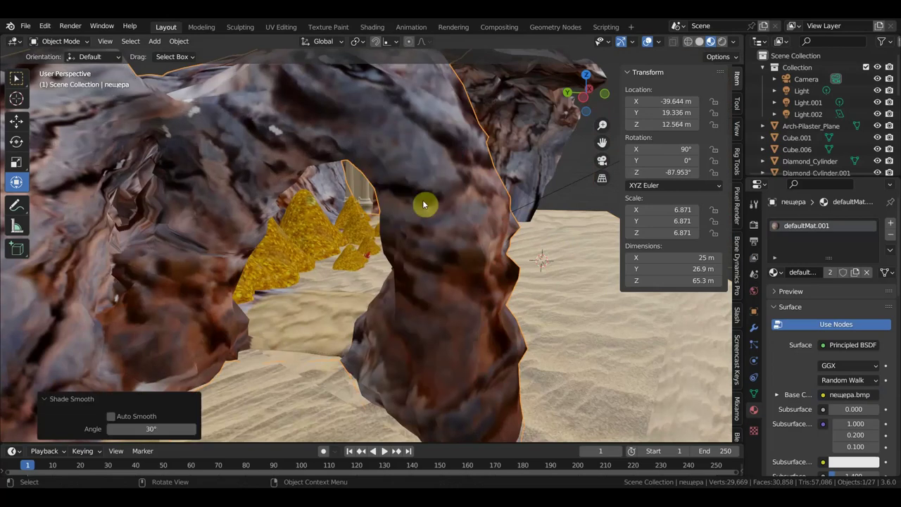
# Shift the Arch-Pilaster_Plane arch -4.2582 m back along Y, then select gold pile гора золота.004
pyautogui.click(354, 227)
pyautogui.moveTo(522, 185); pyautogui.dragTo(492, 186, button='middle')
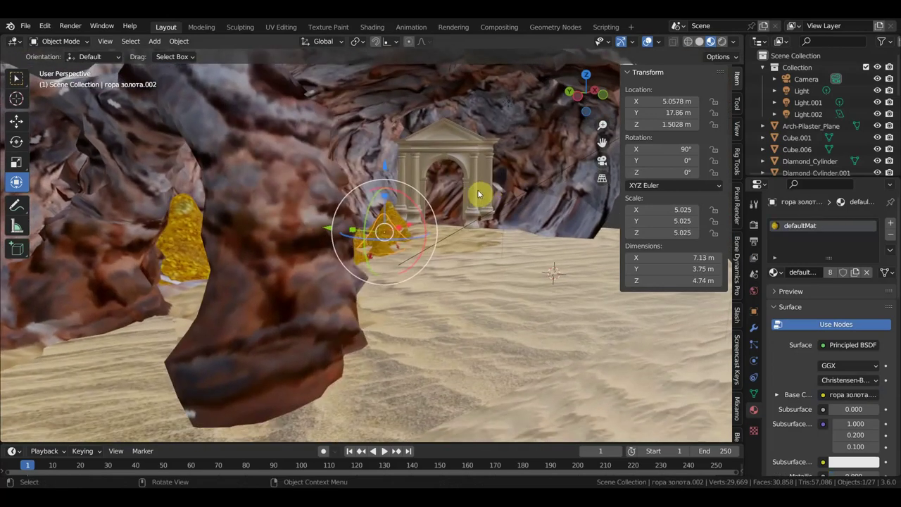
pyautogui.click(481, 200)
pyautogui.moveTo(427, 178)
pyautogui.mouseDown()
pyautogui.moveTo(394, 174)
pyautogui.moveTo(421, 187)
pyautogui.moveTo(395, 159)
pyautogui.mouseUp()
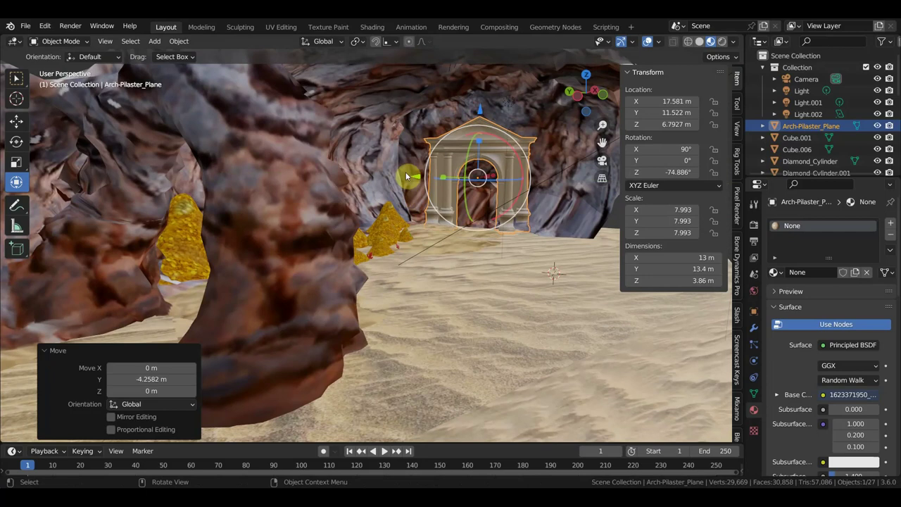
pyautogui.moveTo(532, 198)
pyautogui.mouseDown(button='middle')
pyautogui.moveTo(425, 259)
pyautogui.moveTo(380, 199)
pyautogui.moveTo(441, 224)
pyautogui.moveTo(450, 192)
pyautogui.mouseUp(button='middle')
pyautogui.click(380, 198)
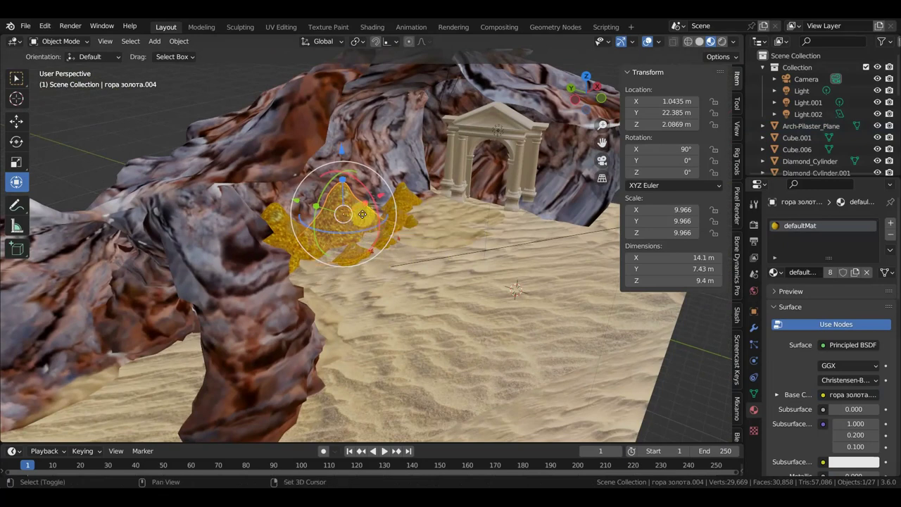
# Duplicate the gold pile beside the arch, turn the copy -83.2° about Z and slide it along Y
pyautogui.hotkey('shift', 'd')
pyautogui.click(556, 225)
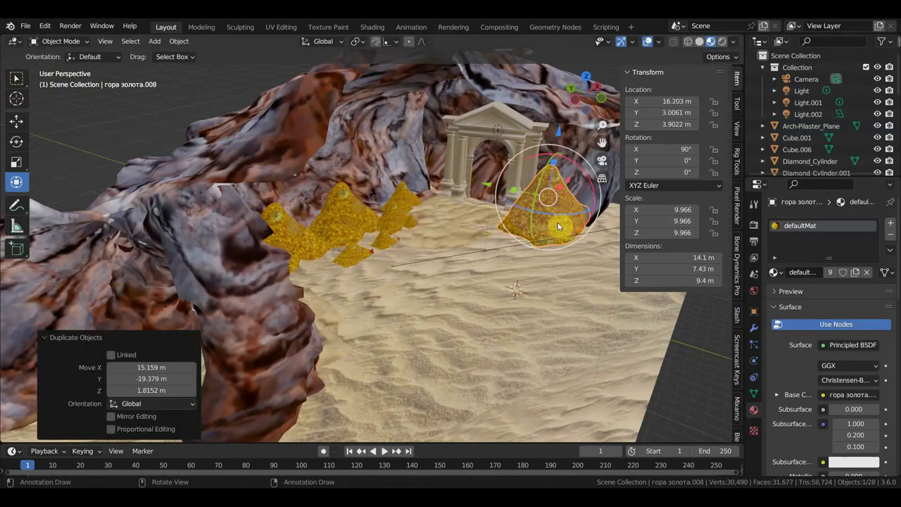
pyautogui.press('r')
pyautogui.press('z')
pyautogui.click(540, 216)
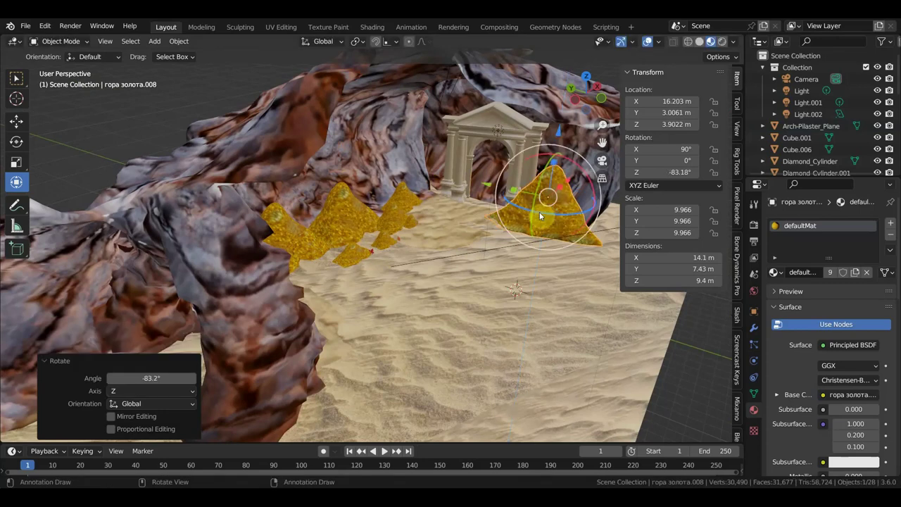
pyautogui.press('g')
pyautogui.press('y')
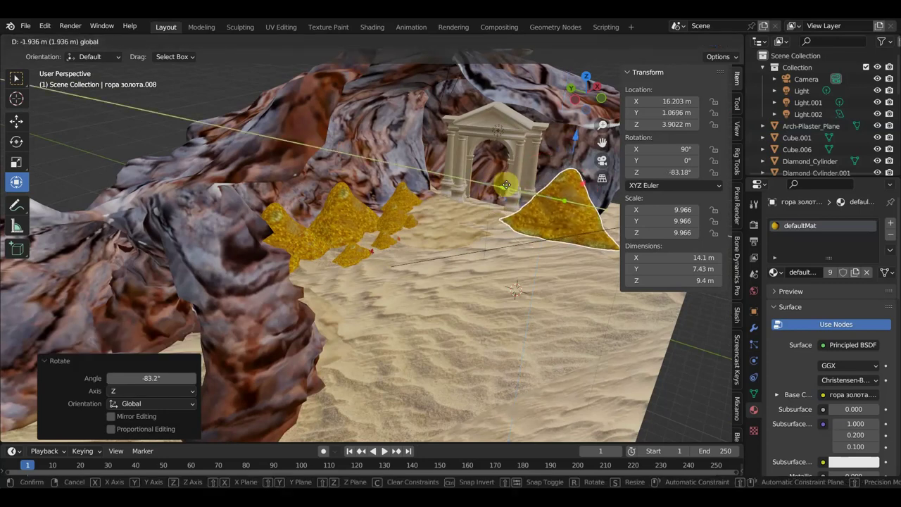
pyautogui.click(507, 185)
# Duplicate the pile again, shrink the new copy to 0.532 scale and position it near the arch
pyautogui.hotkey('shift', 'd')
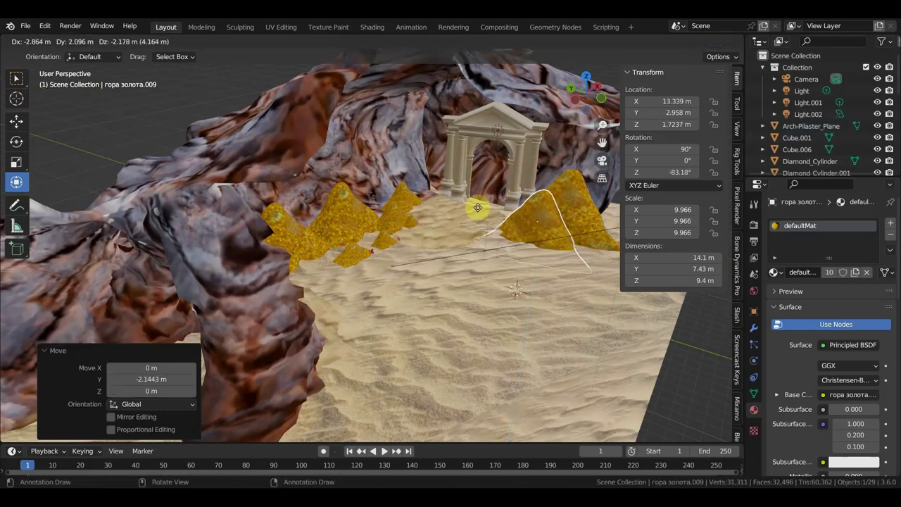
pyautogui.click(528, 214)
pyautogui.moveTo(528, 214)
pyautogui.mouseDown(button='middle')
pyautogui.moveTo(464, 261)
pyautogui.moveTo(526, 250)
pyautogui.mouseUp(button='middle')
pyautogui.scroll(5, 527, 250)
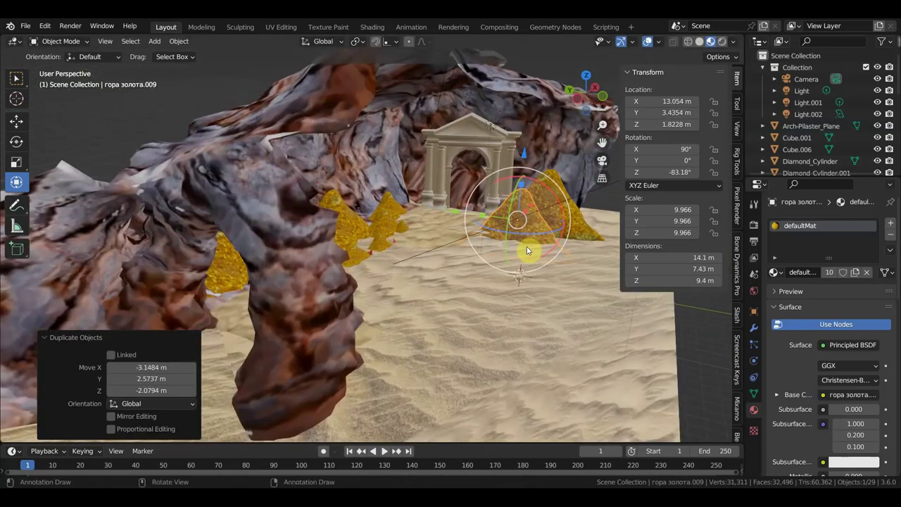
pyautogui.press('s')
pyautogui.click(556, 243)
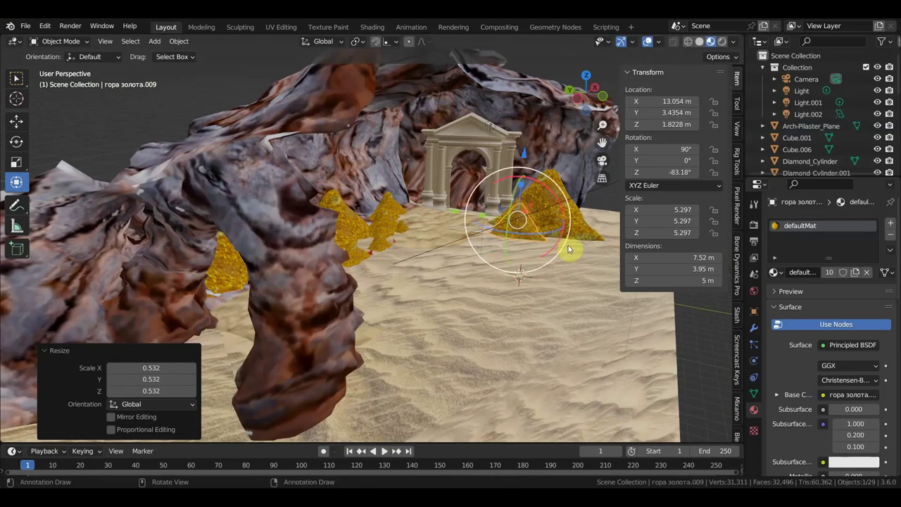
pyautogui.press('g')
pyautogui.click(559, 244)
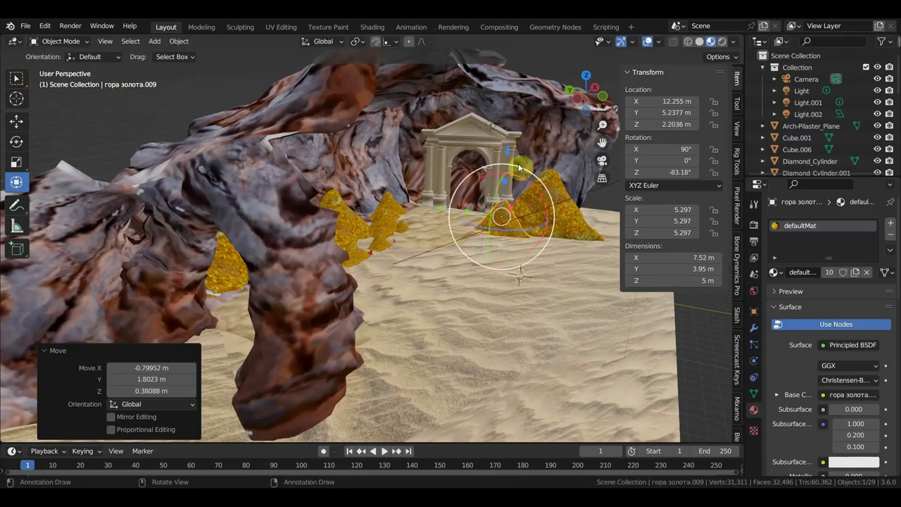
# Turn the small pile -38.1° about Z, flatten it to 0.897 height and lower it onto the sand
pyautogui.moveTo(531, 176)
pyautogui.mouseDown(button='middle')
pyautogui.moveTo(478, 179)
pyautogui.moveTo(567, 252)
pyautogui.moveTo(550, 210)
pyautogui.mouseUp(button='middle')
pyautogui.press('r')
pyautogui.press('z')
pyautogui.click(522, 252)
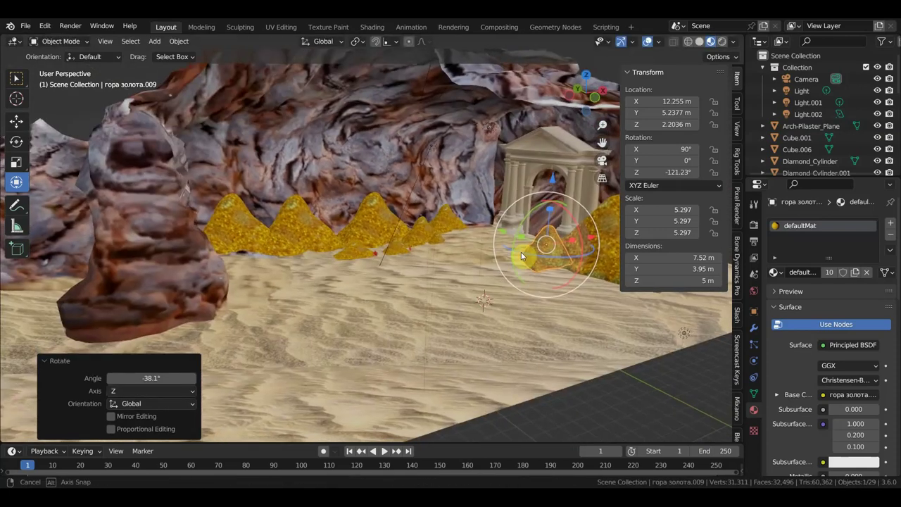
pyautogui.moveTo(550, 210); pyautogui.dragTo(549, 220)
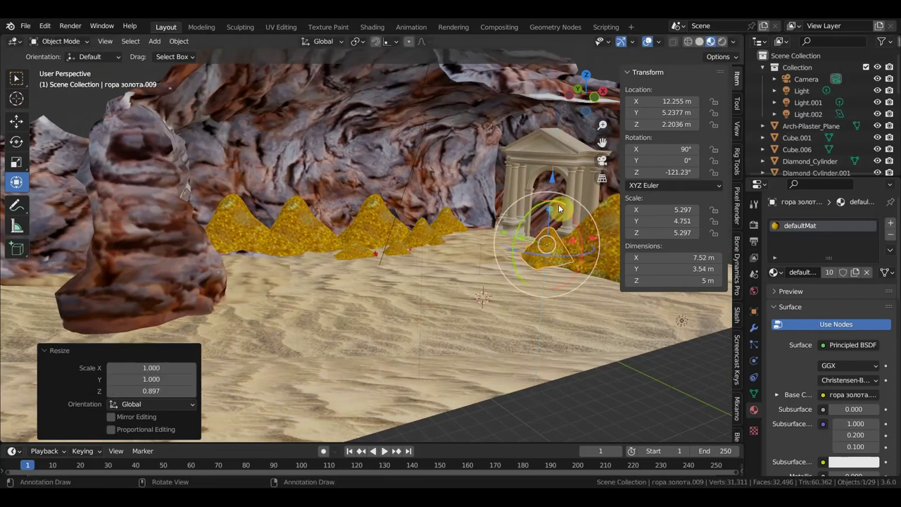
pyautogui.moveTo(553, 177); pyautogui.dragTo(556, 188)
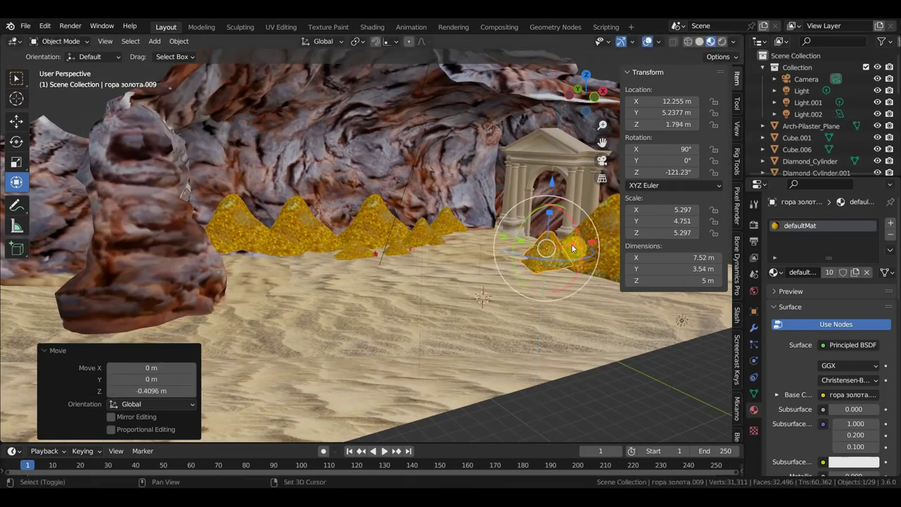
# Duplicate the small gold pile and place the copy in front of the arch
pyautogui.hotkey('shift', 'd')
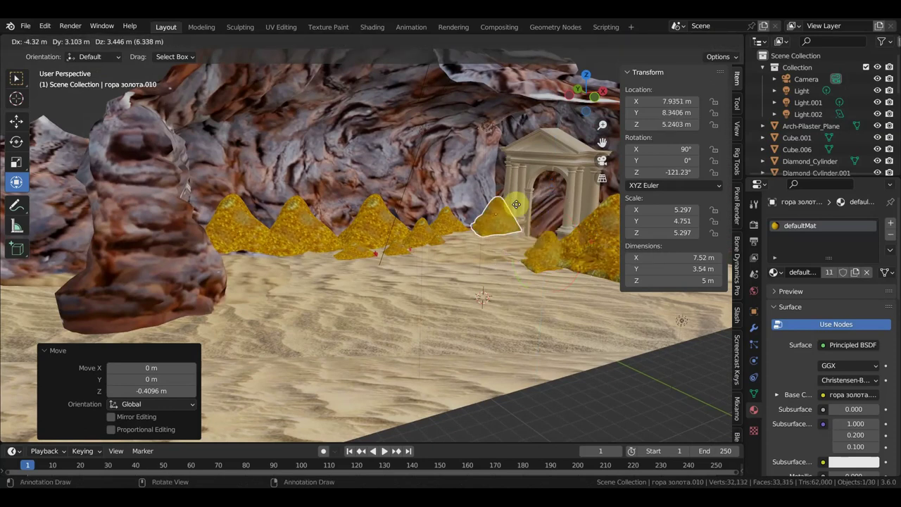
pyautogui.click(531, 225)
pyautogui.moveTo(531, 224); pyautogui.dragTo(452, 218, button='middle')
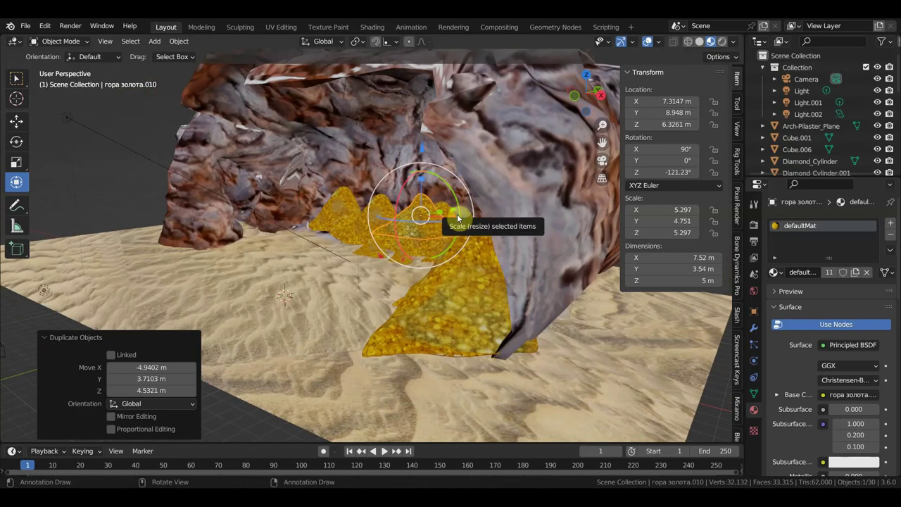
pyautogui.moveTo(456, 214); pyautogui.dragTo(568, 254)
pyautogui.moveTo(569, 255); pyautogui.dragTo(646, 270, button='middle')
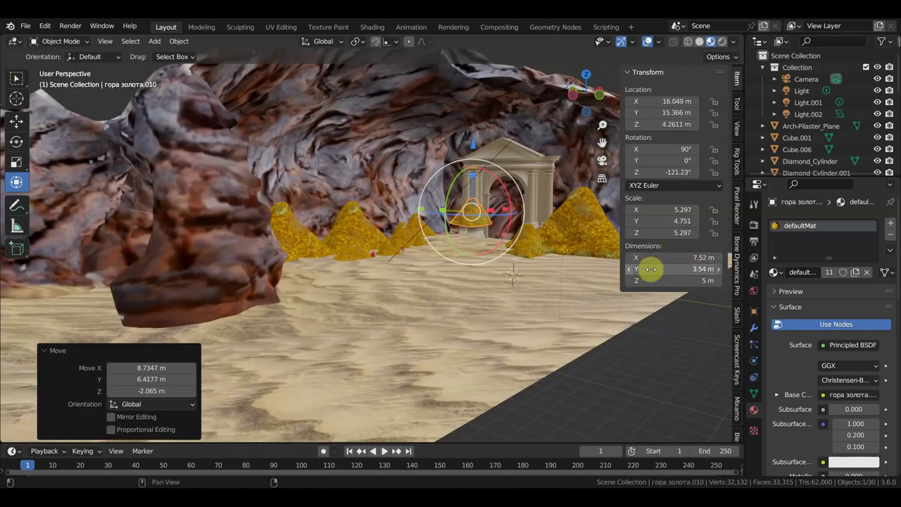
pyautogui.press('g')
pyautogui.click(526, 259)
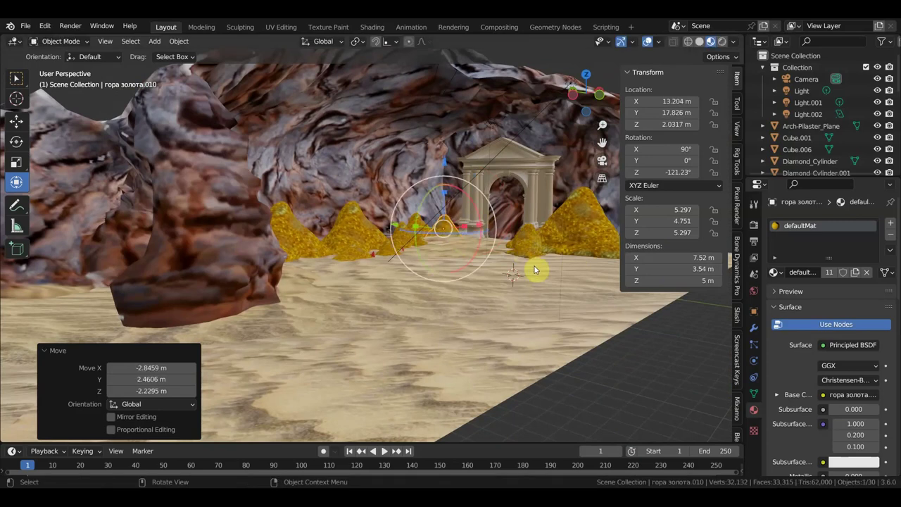
# Enlarge гора золота.010 2.241 times and reposition it in the row before the arch, last 1.805 m along X
pyautogui.press('n')
pyautogui.moveTo(533, 267)
pyautogui.mouseDown(button='middle')
pyautogui.moveTo(522, 277)
pyautogui.moveTo(559, 246)
pyautogui.mouseUp(button='middle')
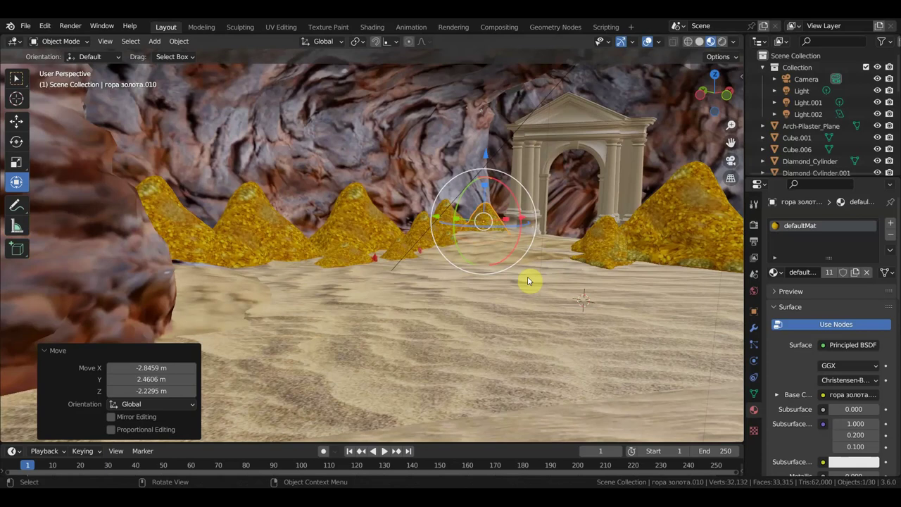
pyautogui.press('s')
pyautogui.click(629, 287)
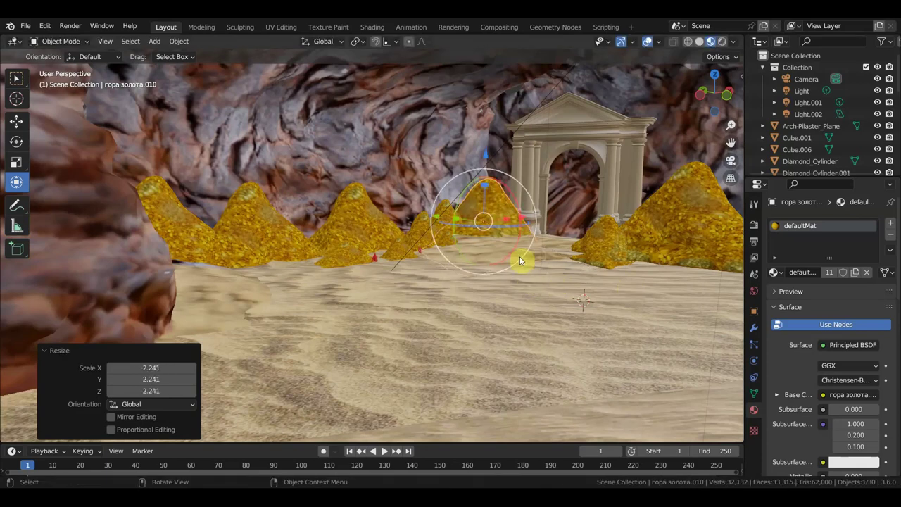
pyautogui.moveTo(485, 151)
pyautogui.mouseDown()
pyautogui.moveTo(487, 124)
pyautogui.moveTo(487, 134)
pyautogui.mouseUp()
pyautogui.moveTo(487, 134)
pyautogui.mouseDown(button='middle')
pyautogui.moveTo(433, 230)
pyautogui.moveTo(513, 236)
pyautogui.moveTo(521, 246)
pyautogui.mouseUp(button='middle')
pyautogui.moveTo(520, 246)
pyautogui.mouseDown()
pyautogui.moveTo(568, 252)
pyautogui.moveTo(603, 278)
pyautogui.mouseUp()
pyautogui.moveTo(602, 278)
pyautogui.mouseDown(button='middle')
pyautogui.moveTo(731, 273)
pyautogui.moveTo(677, 285)
pyautogui.moveTo(685, 294)
pyautogui.moveTo(575, 270)
pyautogui.mouseUp(button='middle')
pyautogui.moveTo(575, 270); pyautogui.dragTo(603, 270)
pyautogui.moveTo(603, 270)
pyautogui.mouseDown(button='middle')
pyautogui.moveTo(716, 302)
pyautogui.moveTo(663, 311)
pyautogui.moveTo(701, 310)
pyautogui.moveTo(713, 295)
pyautogui.moveTo(713, 317)
pyautogui.mouseUp(button='middle')
pyautogui.press('g')
pyautogui.click(725, 302)
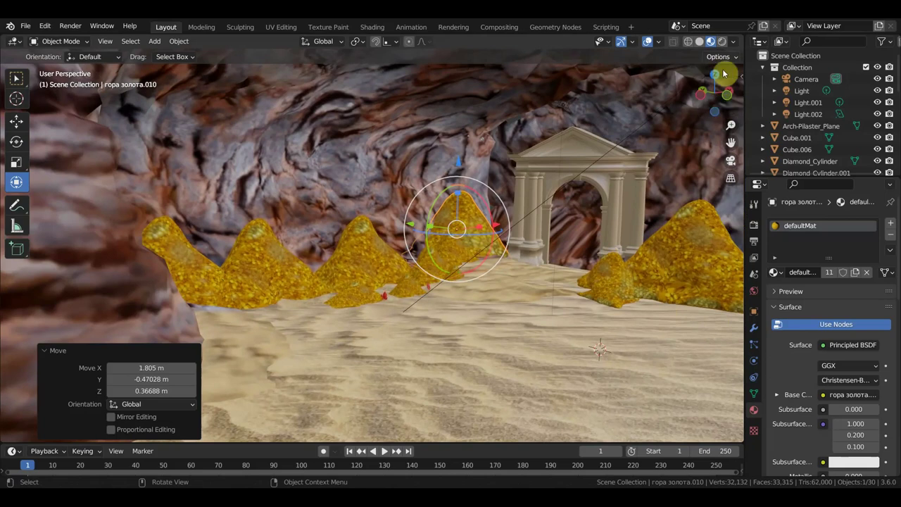
# Switch to Rendered shading, select the cave rock, and collapse Collection in the Outliner
pyautogui.click(723, 41)
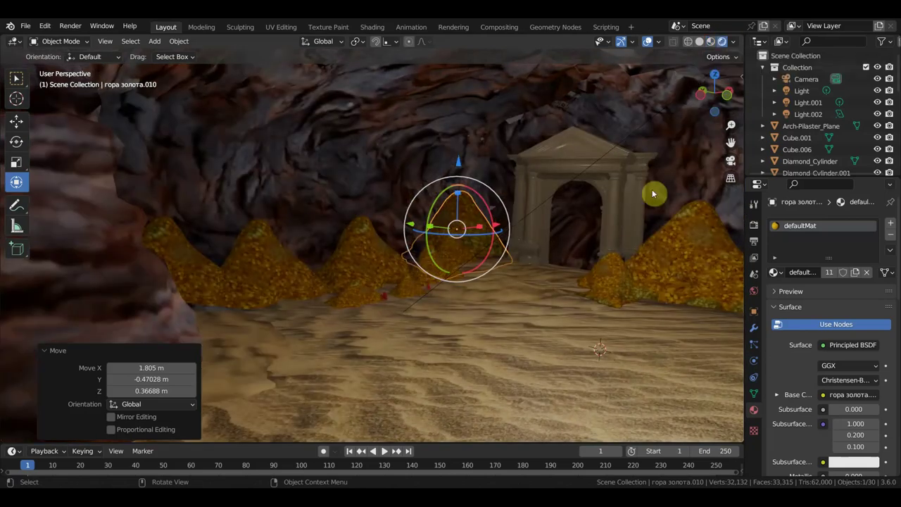
pyautogui.click(12, 76)
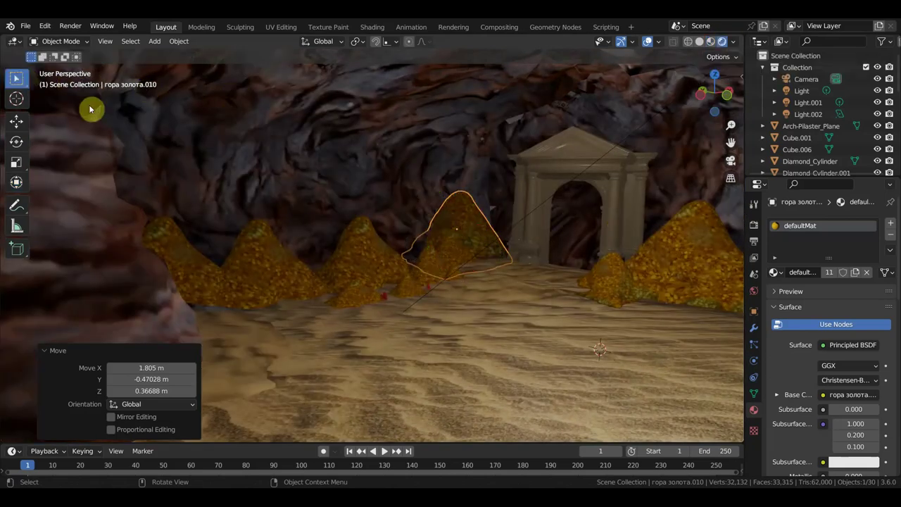
pyautogui.click(573, 250)
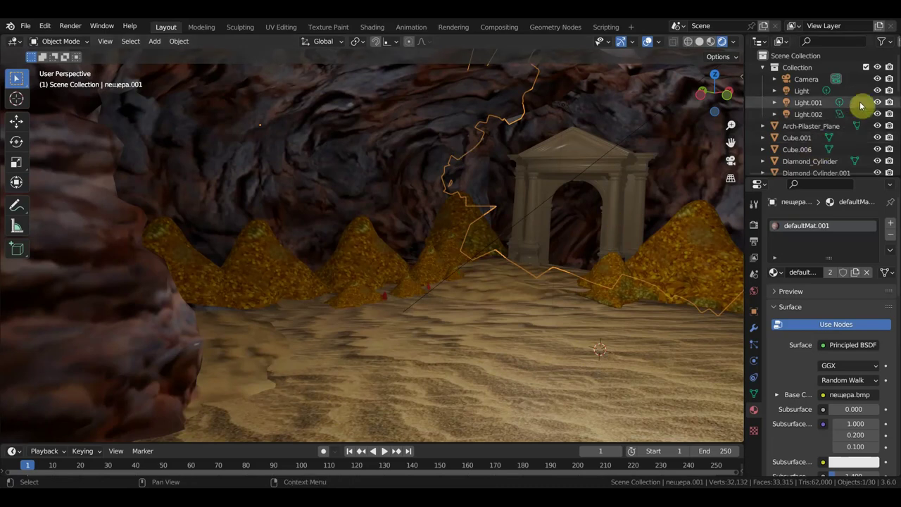
pyautogui.click(764, 68)
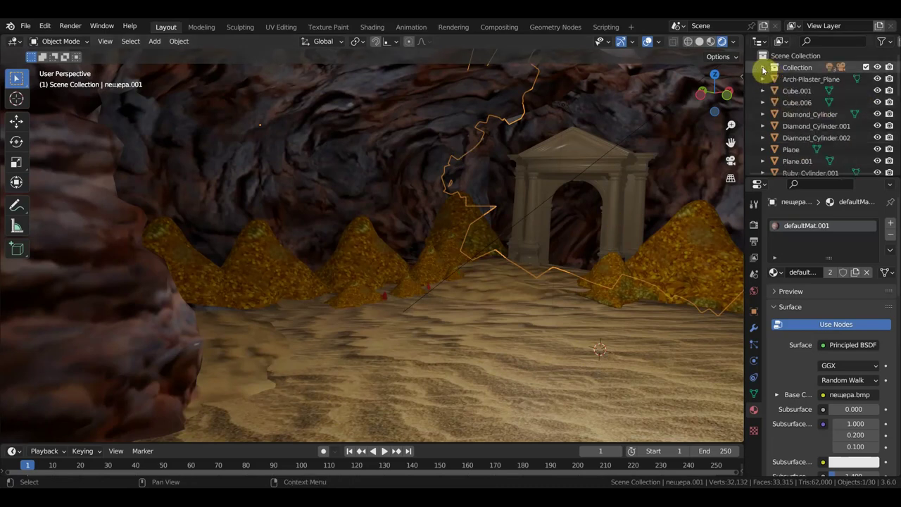
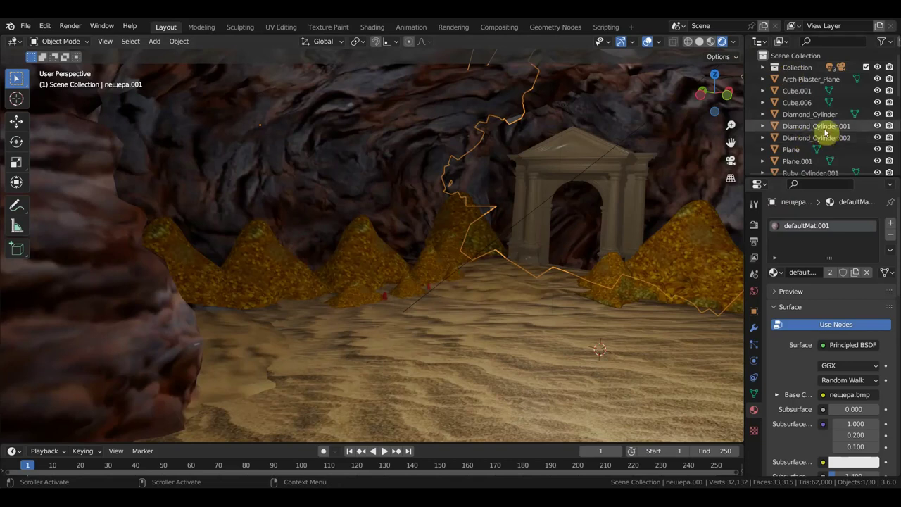
# Zoom out to see the whole cave from outside, dismissing the Add menu
pyautogui.scroll(-3, 827, 132)
pyautogui.scroll(-3, 827, 132)
pyautogui.scroll(-2, 826, 132)
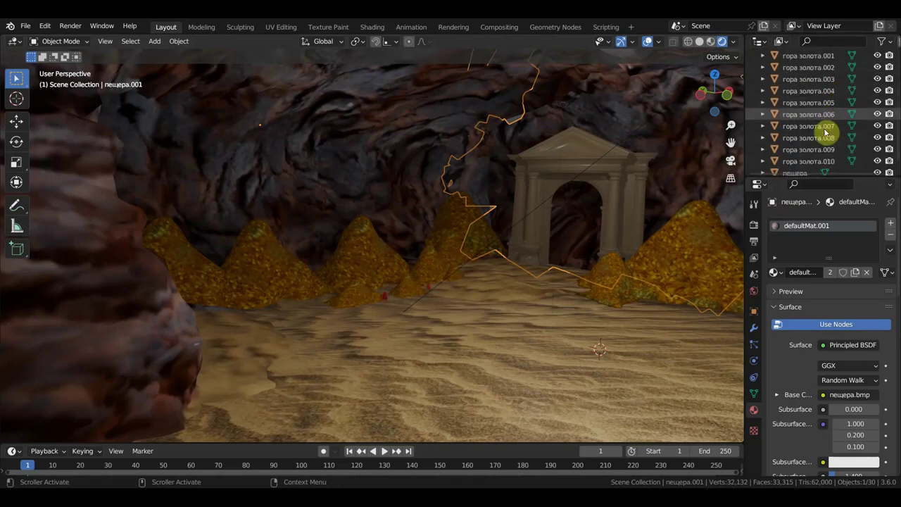
pyautogui.scroll(-2, 826, 132)
pyautogui.scroll(5, 809, 161)
pyautogui.scroll(5, 809, 162)
pyautogui.scroll(3, 809, 161)
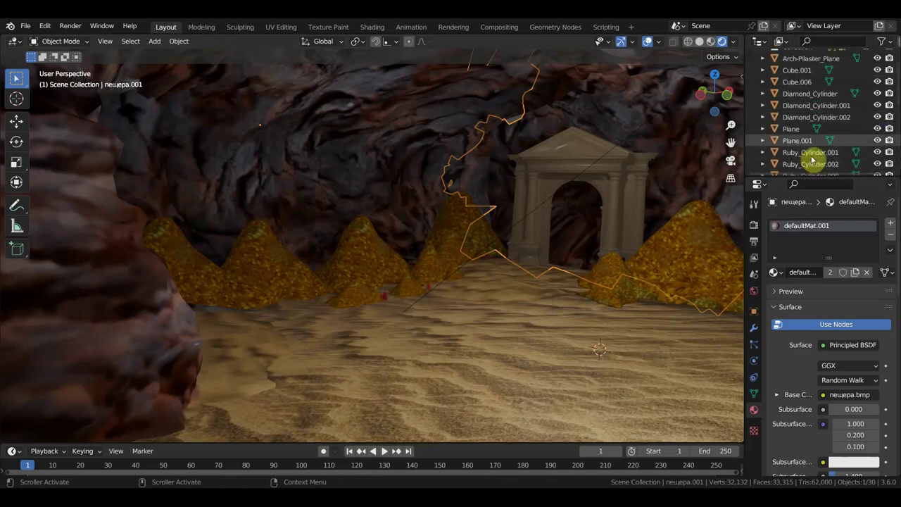
pyautogui.scroll(3, 816, 151)
pyautogui.scroll(2, 822, 142)
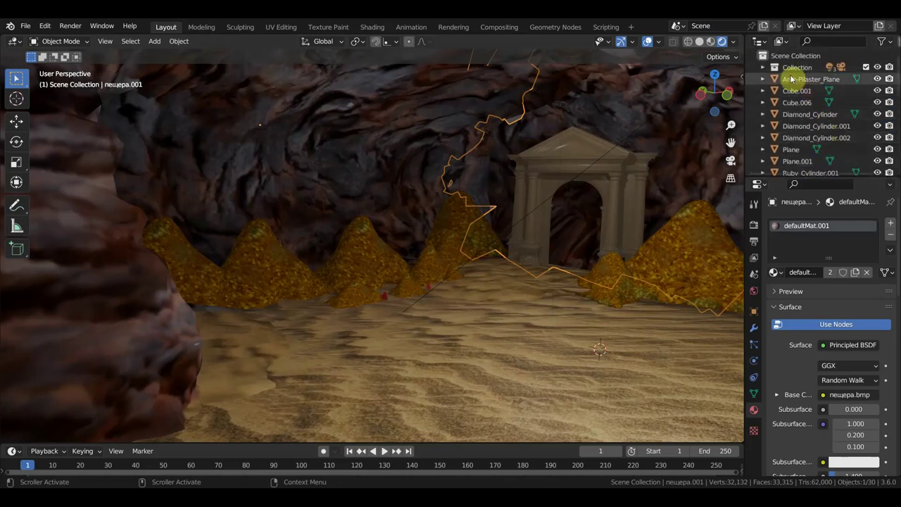
pyautogui.scroll(-3, 774, 105)
pyautogui.scroll(-1, 824, 120)
pyautogui.scroll(-1, 821, 118)
pyautogui.scroll(-3, 821, 118)
pyautogui.scroll(-3, 821, 118)
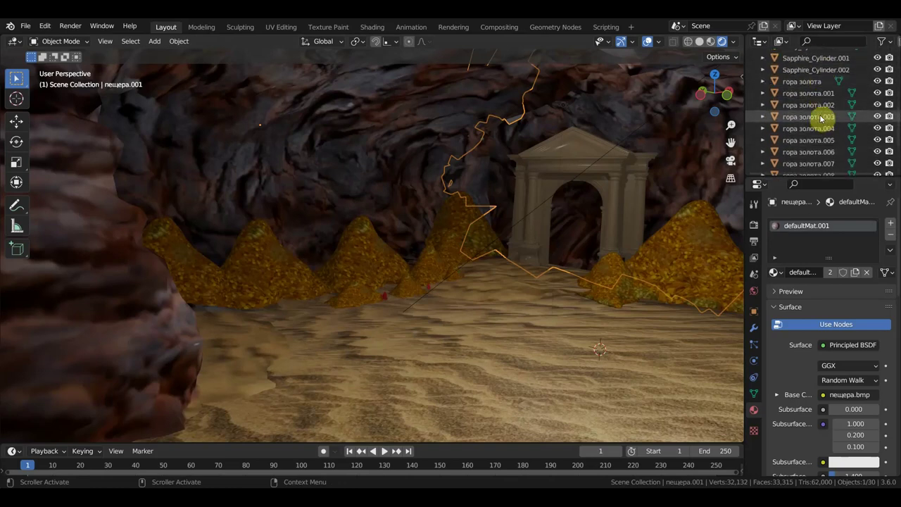
pyautogui.scroll(-3, 821, 119)
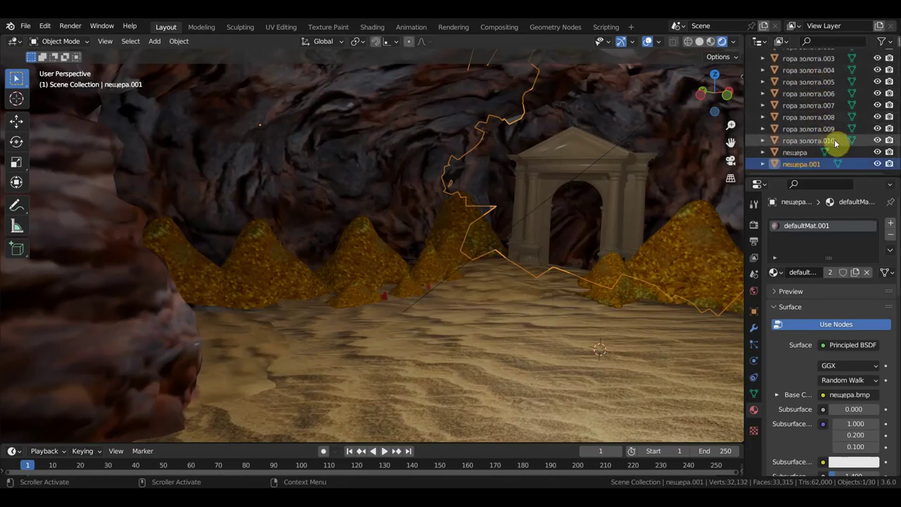
pyautogui.click(155, 41)
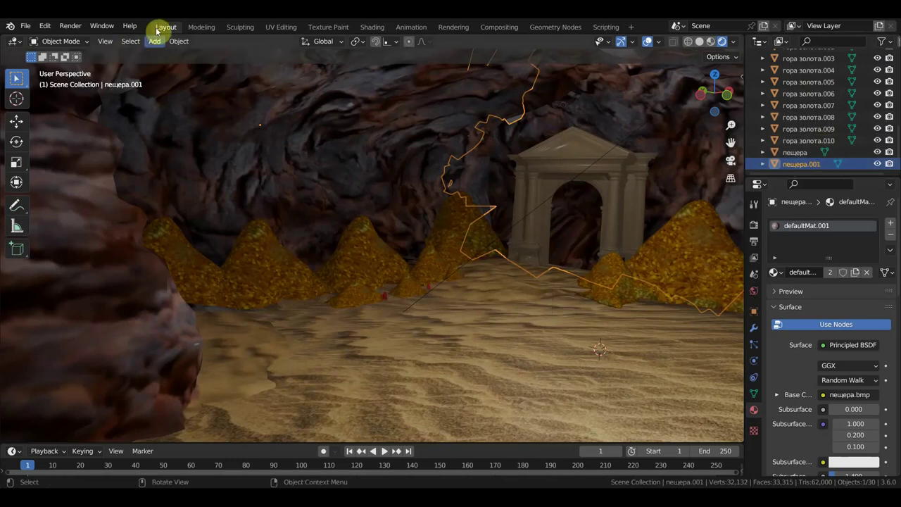
pyautogui.click(155, 43)
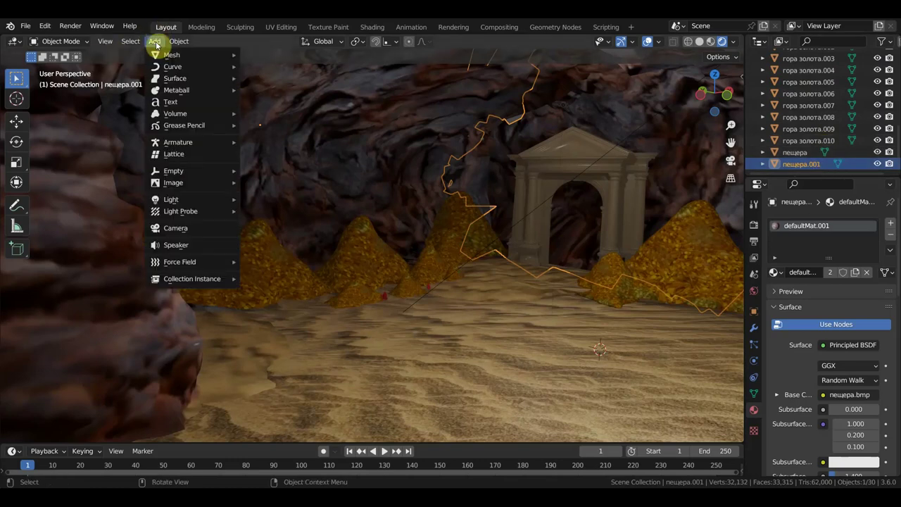
pyautogui.scroll(-5, 531, 218)
pyautogui.scroll(-3, 535, 221)
pyautogui.scroll(-1, 536, 223)
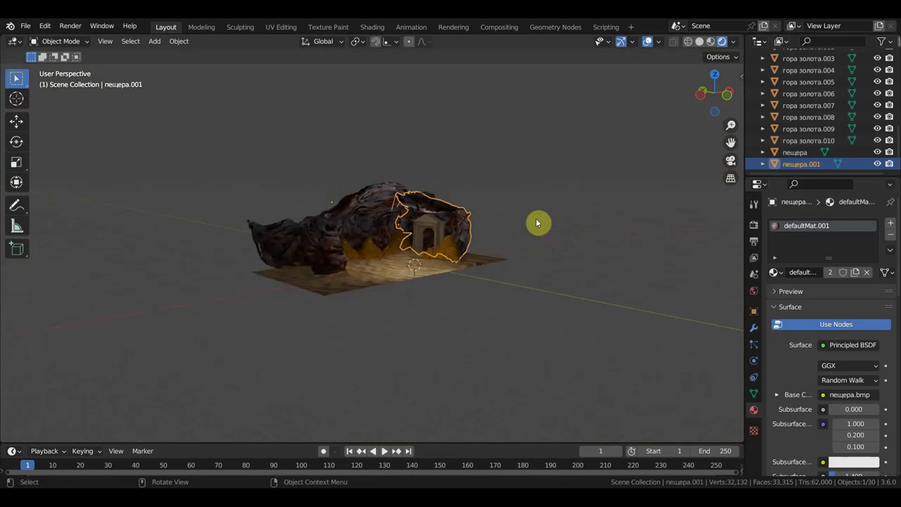
# Orbit around the cave to look slightly down at it, and deselect the cave model
pyautogui.moveTo(627, 164)
pyautogui.mouseDown(button='middle')
pyautogui.moveTo(604, 204)
pyautogui.moveTo(563, 224)
pyautogui.moveTo(521, 201)
pyautogui.mouseUp(button='middle')
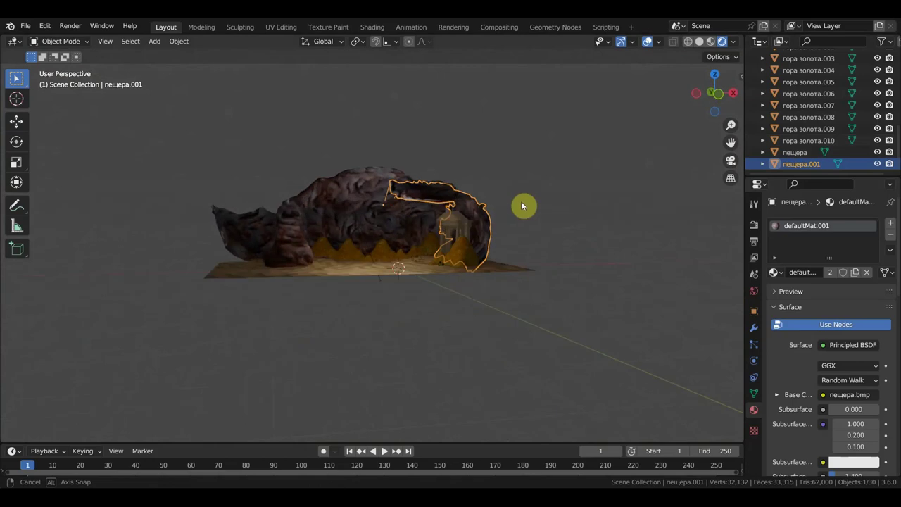
pyautogui.click(567, 217)
pyautogui.scroll(4, 502, 258)
pyautogui.moveTo(502, 258)
pyautogui.mouseDown(button='middle')
pyautogui.moveTo(497, 245)
pyautogui.moveTo(523, 237)
pyautogui.moveTo(577, 268)
pyautogui.mouseUp(button='middle')
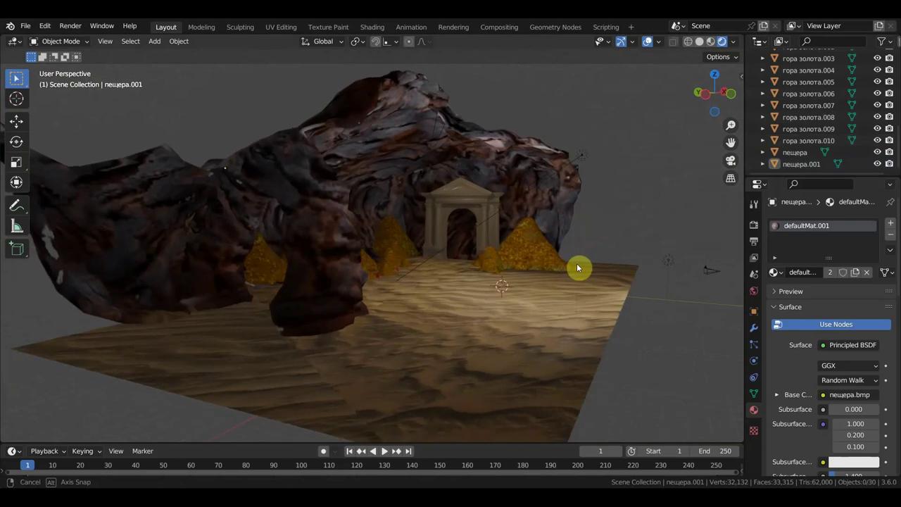
# Select the area light Light.002 at the cave's upper right to show its 2000 W settings
pyautogui.click(581, 155)
pyautogui.scroll(5, 816, 151)
pyautogui.scroll(3, 834, 145)
pyautogui.scroll(-5, 836, 144)
pyautogui.scroll(-2, 835, 145)
pyautogui.scroll(2, 834, 145)
pyautogui.scroll(5, 831, 146)
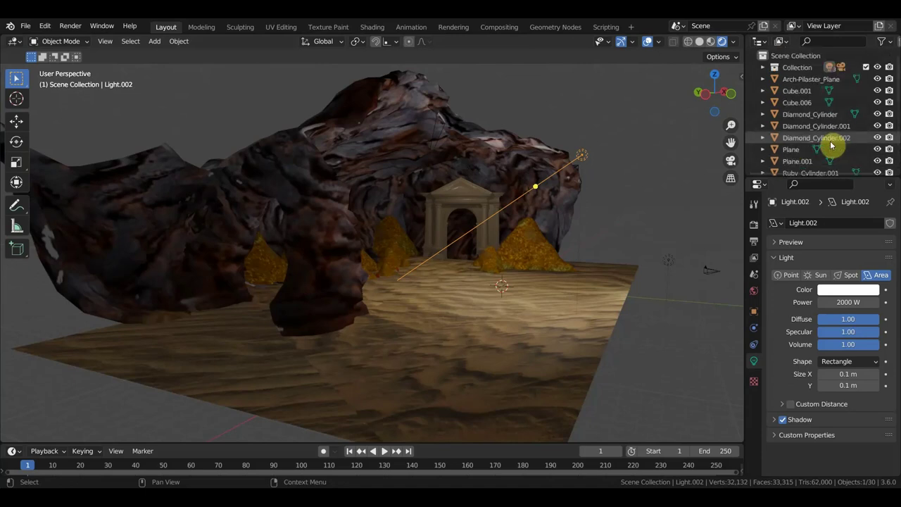
# Make Light.002 a sun at strength 100, then 20, then switch it to a spot light
pyautogui.click(821, 275)
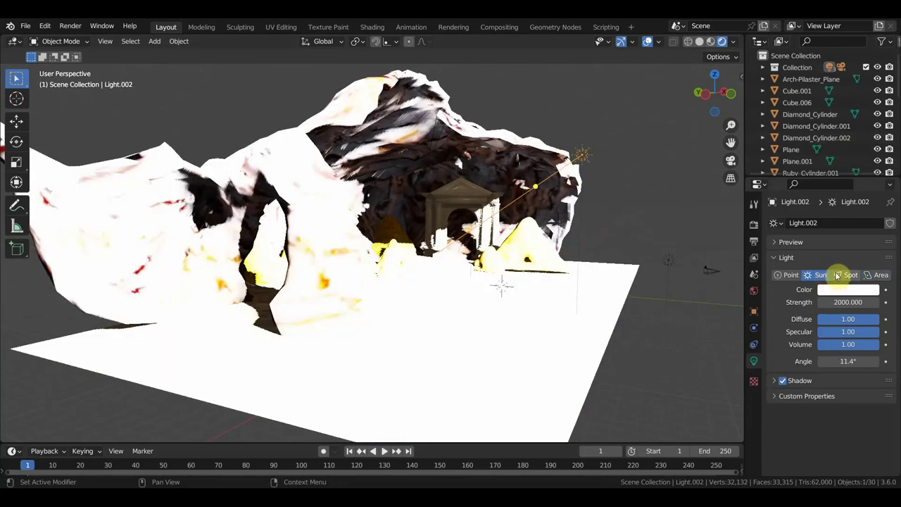
pyautogui.write('100')
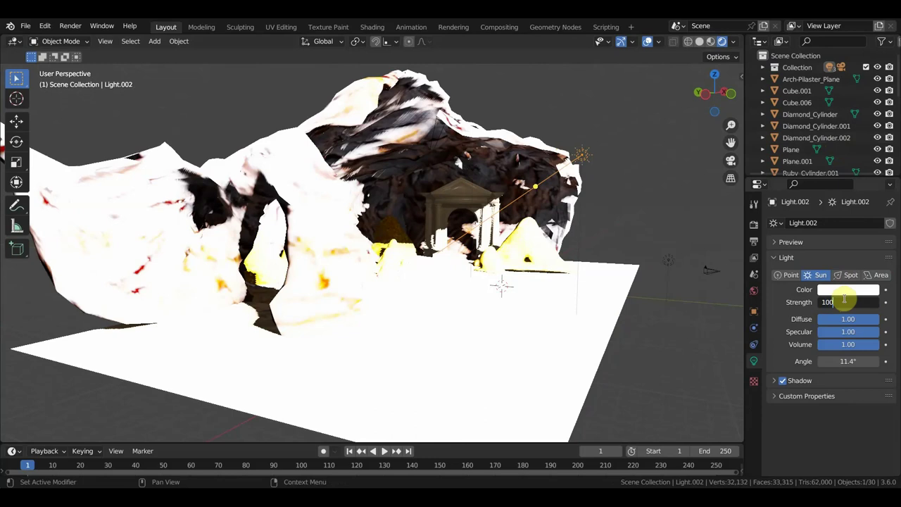
pyautogui.press('Return')
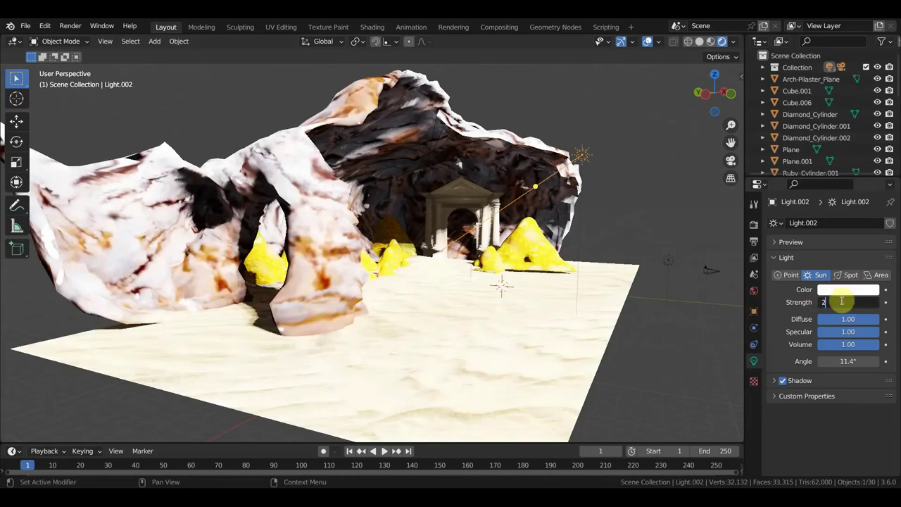
pyautogui.press('Return')
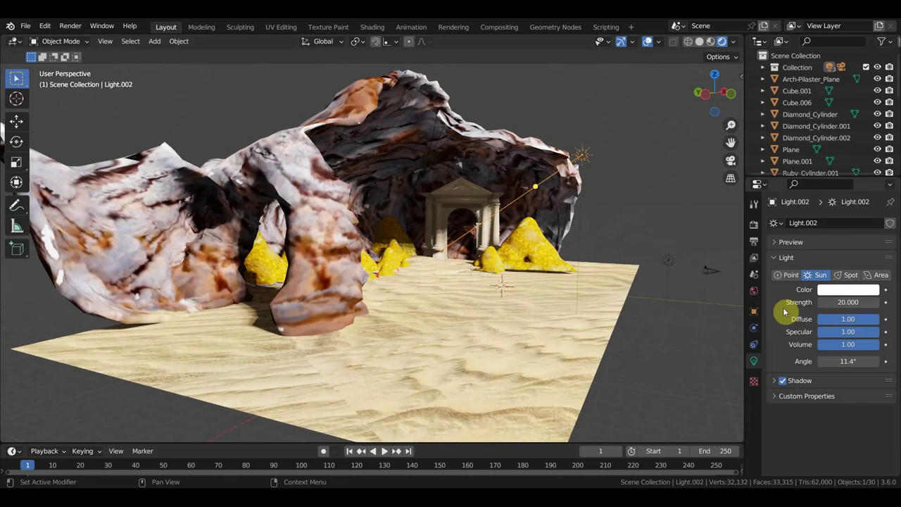
pyautogui.click(856, 275)
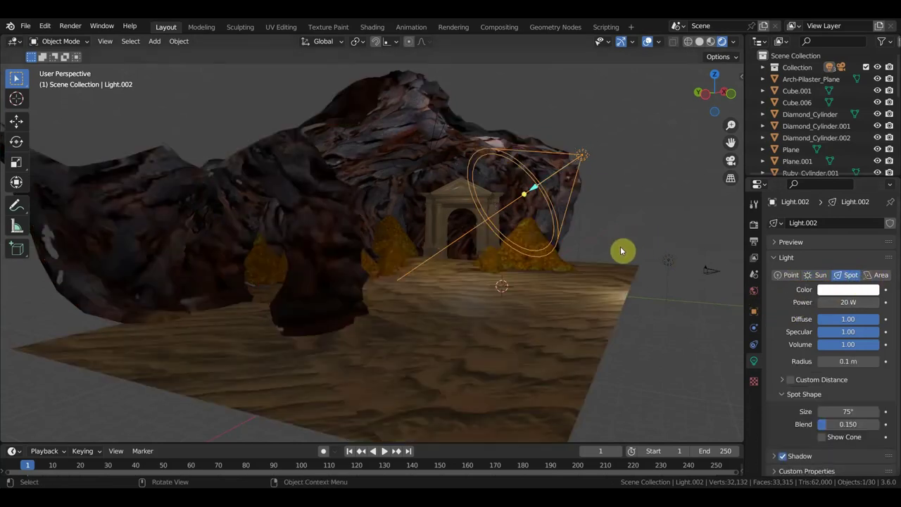
# Move the spot light Light.002 to a new position in the cave
pyautogui.press('g')
pyautogui.click(585, 254)
pyautogui.moveTo(556, 267); pyautogui.dragTo(501, 267, button='middle')
pyautogui.press('g')
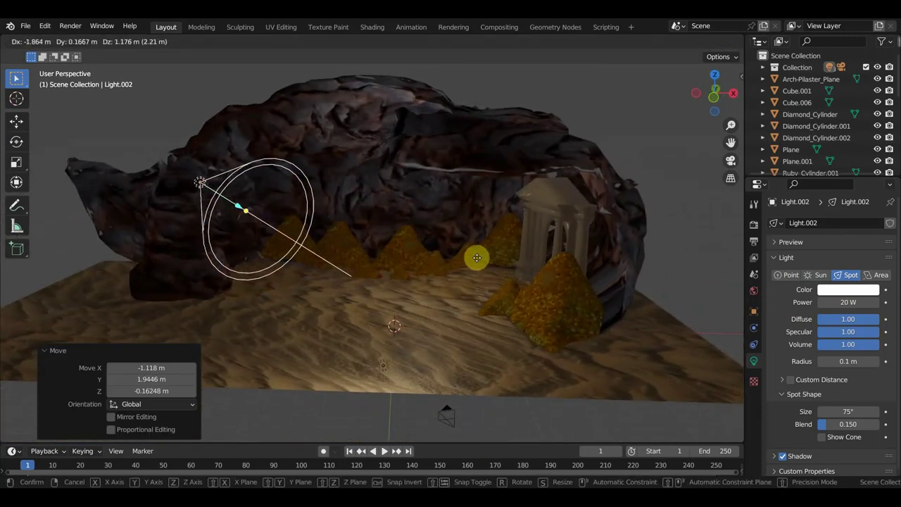
pyautogui.click(447, 250)
pyautogui.moveTo(451, 253)
pyautogui.mouseDown(button='middle')
pyautogui.moveTo(458, 310)
pyautogui.moveTo(484, 347)
pyautogui.moveTo(499, 352)
pyautogui.mouseUp(button='middle')
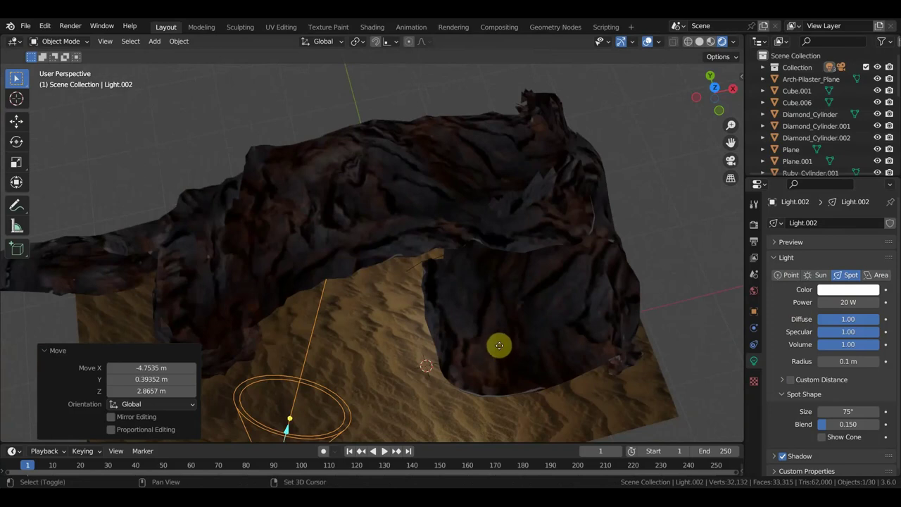
# Duplicate the spot light as Light.003 and place the copy near the temple arch
pyautogui.hotkey('shift', 'd')
pyautogui.click(739, 265)
pyautogui.moveTo(738, 265)
pyautogui.mouseDown(button='middle')
pyautogui.moveTo(694, 326)
pyautogui.moveTo(737, 297)
pyautogui.moveTo(730, 260)
pyautogui.moveTo(561, 242)
pyautogui.mouseUp(button='middle')
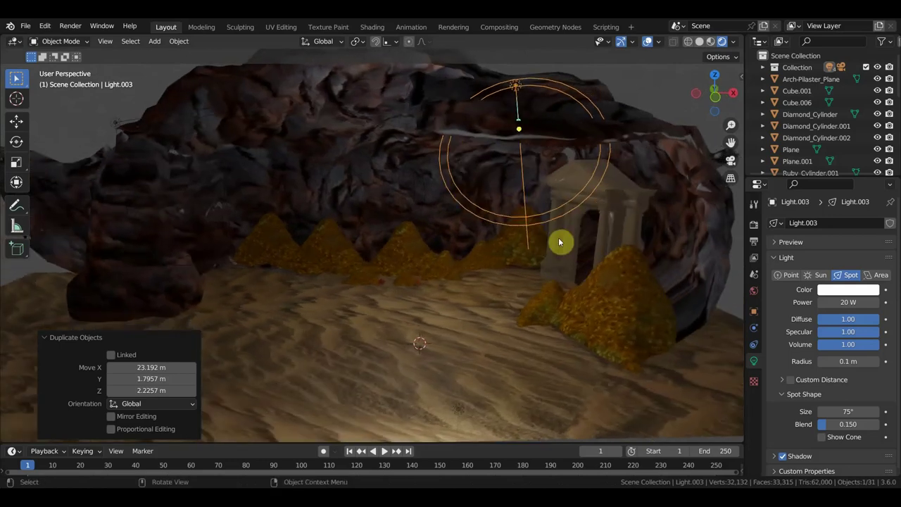
pyautogui.press('g')
pyautogui.click(652, 288)
pyautogui.moveTo(652, 287); pyautogui.dragTo(569, 292, button='middle')
pyautogui.press('g')
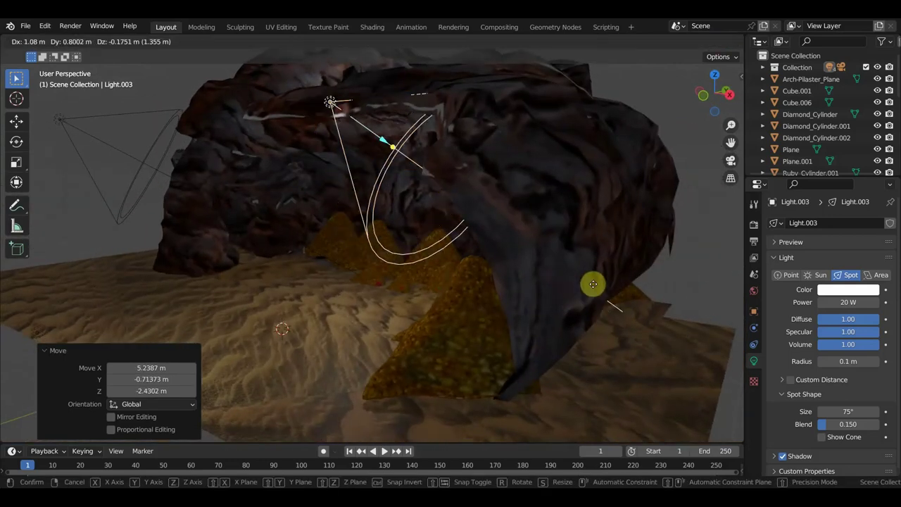
pyautogui.click(590, 328)
pyautogui.moveTo(589, 331); pyautogui.dragTo(680, 340, button='middle')
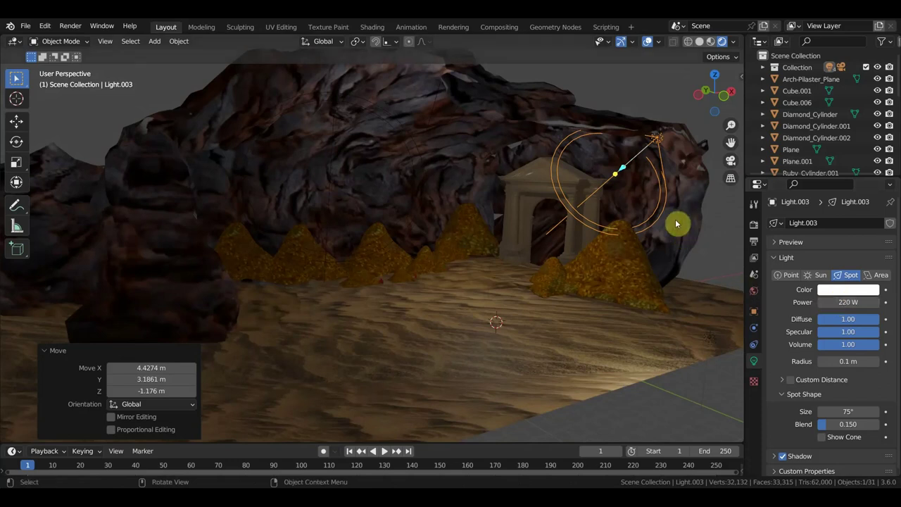
# Rotate Light.003 by -24.6°, move it onto the arch, aim it at the floor, and make it an area light
pyautogui.scroll(-3, 676, 224)
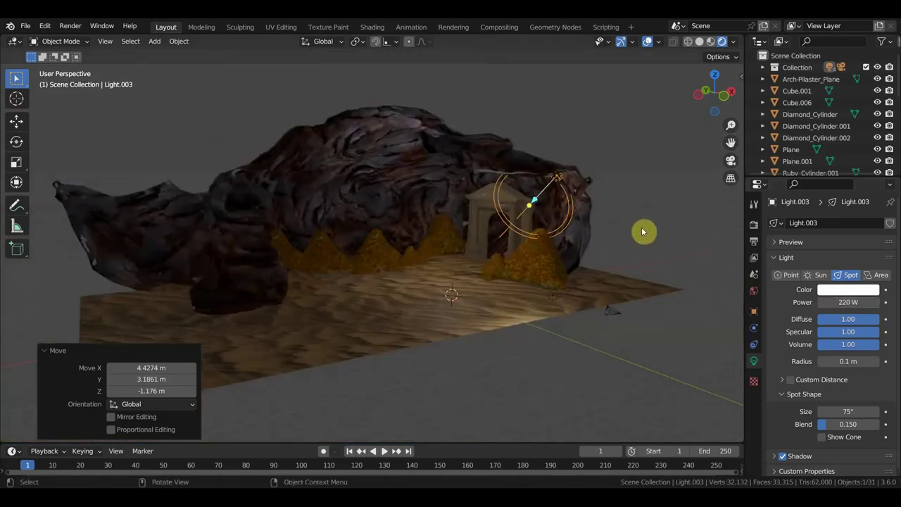
pyautogui.press('r')
pyautogui.click(716, 214)
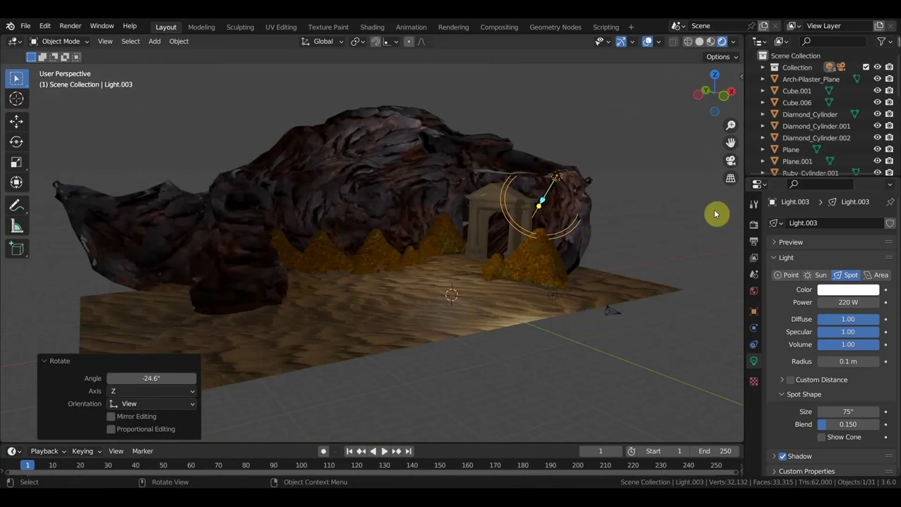
pyautogui.press('g')
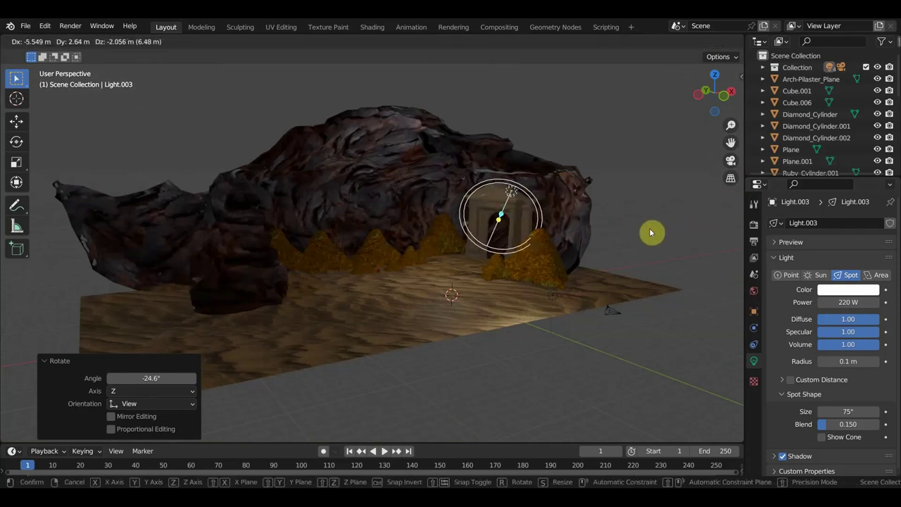
pyautogui.click(650, 233)
pyautogui.moveTo(497, 221)
pyautogui.mouseDown()
pyautogui.moveTo(485, 255)
pyautogui.moveTo(508, 211)
pyautogui.mouseUp()
pyautogui.click(880, 274)
pyautogui.moveTo(718, 291)
pyautogui.mouseDown(button='middle')
pyautogui.moveTo(504, 295)
pyautogui.moveTo(575, 302)
pyautogui.moveTo(515, 304)
pyautogui.moveTo(533, 270)
pyautogui.moveTo(514, 296)
pyautogui.moveTo(523, 249)
pyautogui.moveTo(537, 263)
pyautogui.moveTo(539, 252)
pyautogui.moveTo(551, 280)
pyautogui.mouseUp(button='middle')
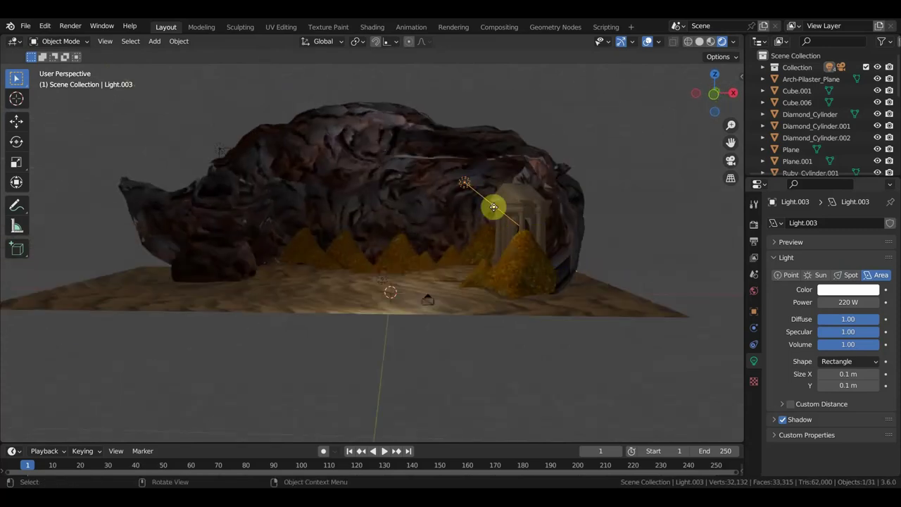
# Aim Light.003 down at the temple, place it beside the columned arch, then select Light.002
pyautogui.moveTo(498, 186)
pyautogui.mouseDown()
pyautogui.moveTo(539, 155)
pyautogui.moveTo(537, 131)
pyautogui.moveTo(490, 189)
pyautogui.moveTo(501, 212)
pyautogui.moveTo(446, 246)
pyautogui.mouseUp()
pyautogui.moveTo(446, 245)
pyautogui.mouseDown(button='middle')
pyautogui.moveTo(486, 306)
pyautogui.moveTo(539, 275)
pyautogui.mouseUp(button='middle')
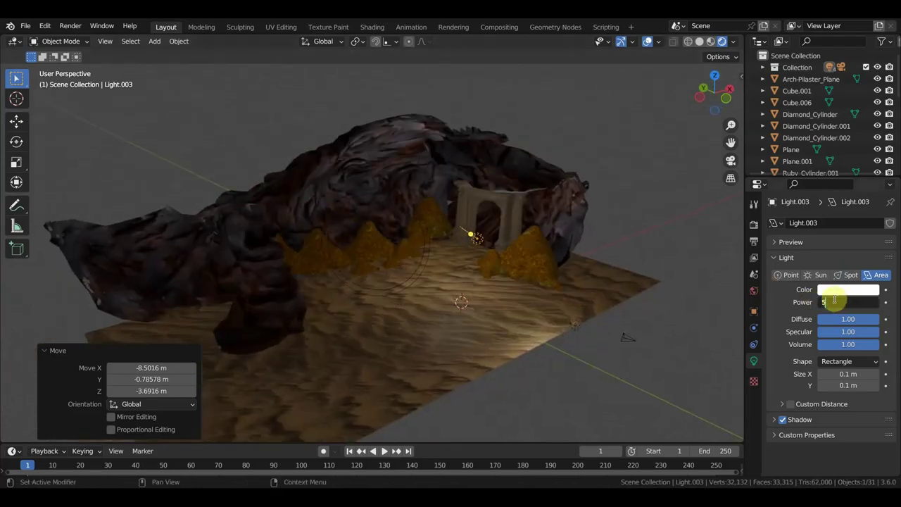
pyautogui.scroll(3, 531, 286)
pyautogui.moveTo(531, 286); pyautogui.dragTo(472, 266, button='middle')
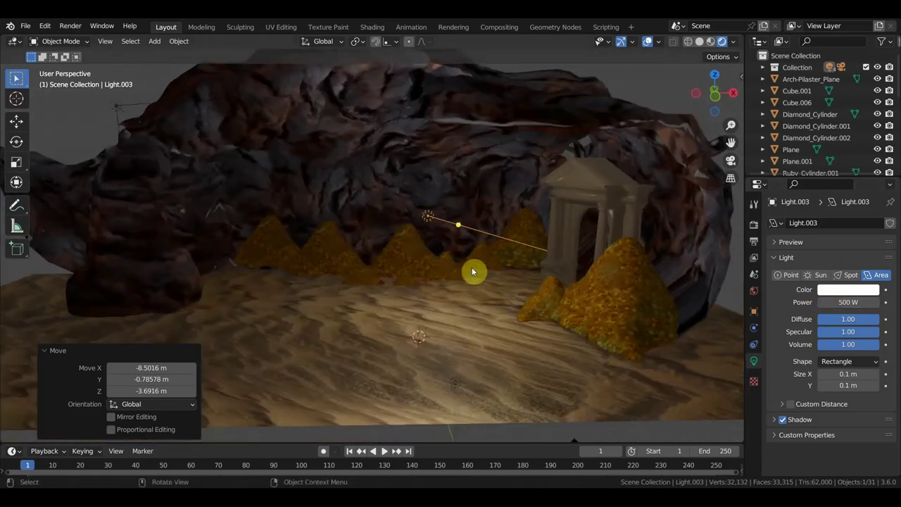
pyautogui.press('g')
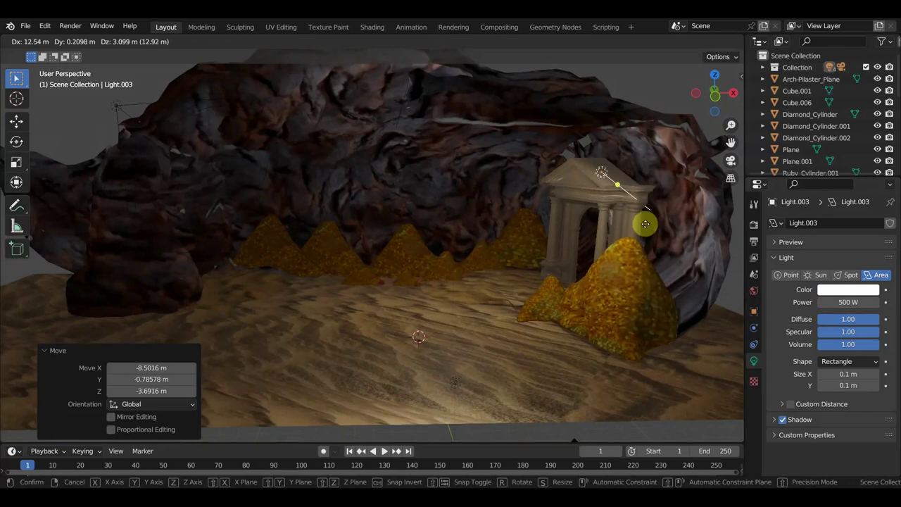
pyautogui.click(653, 234)
pyautogui.moveTo(654, 235)
pyautogui.mouseDown(button='middle')
pyautogui.moveTo(618, 230)
pyautogui.moveTo(635, 239)
pyautogui.mouseUp(button='middle')
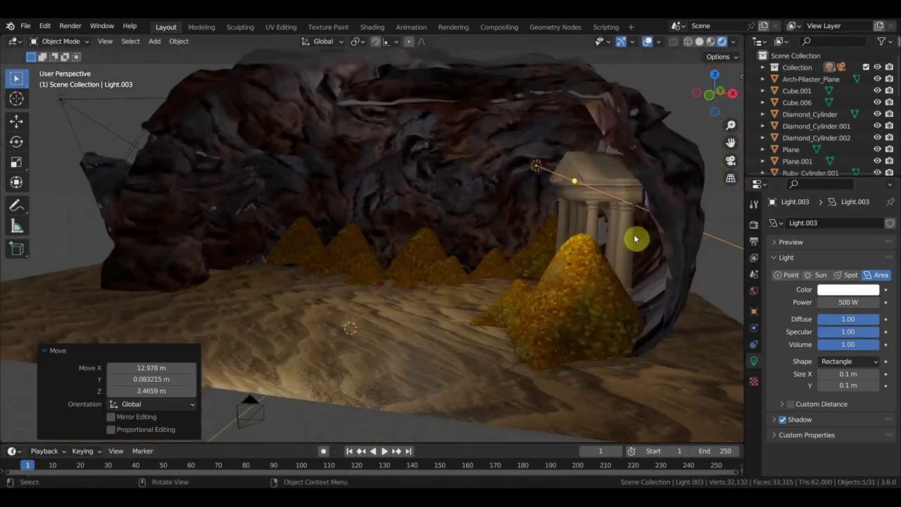
pyautogui.click(98, 131)
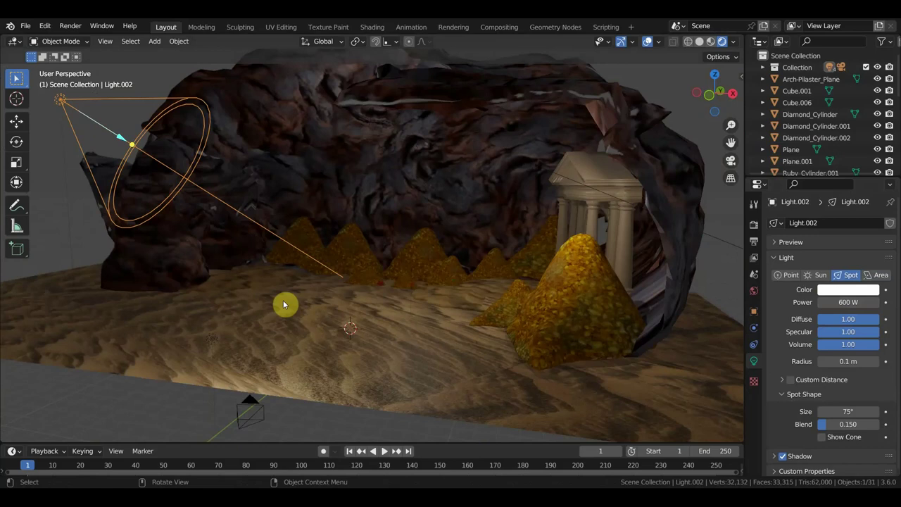
# Move spot light Light.002, set its power to 3000 W, and turn its cone right
pyautogui.press('g')
pyautogui.click(422, 326)
pyautogui.write('3000')
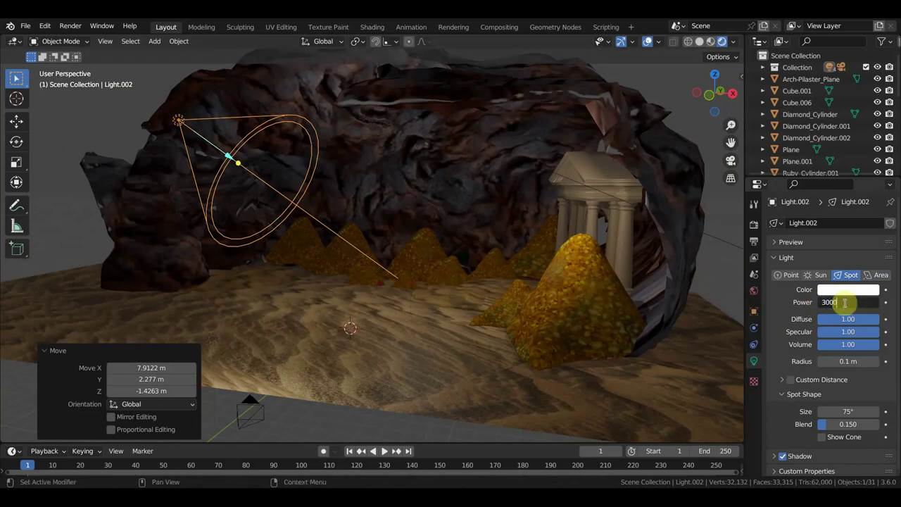
pyautogui.press('Return')
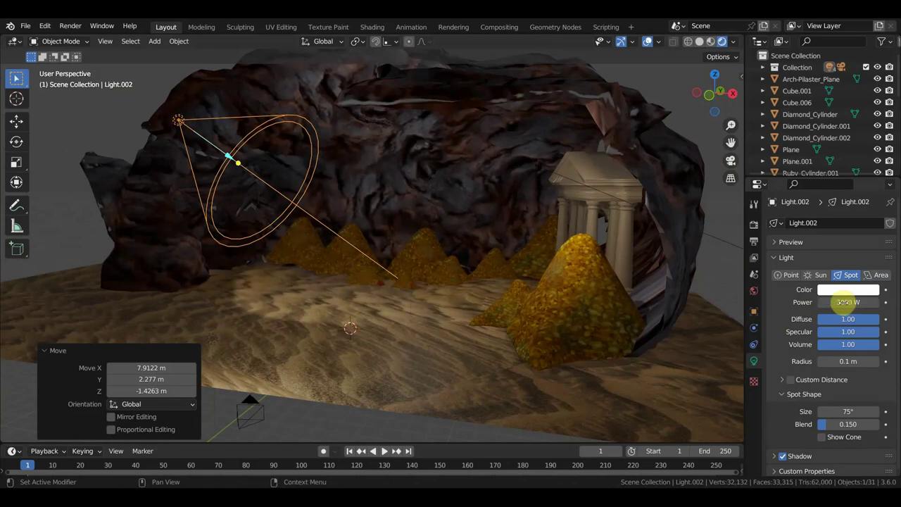
pyautogui.press('r')
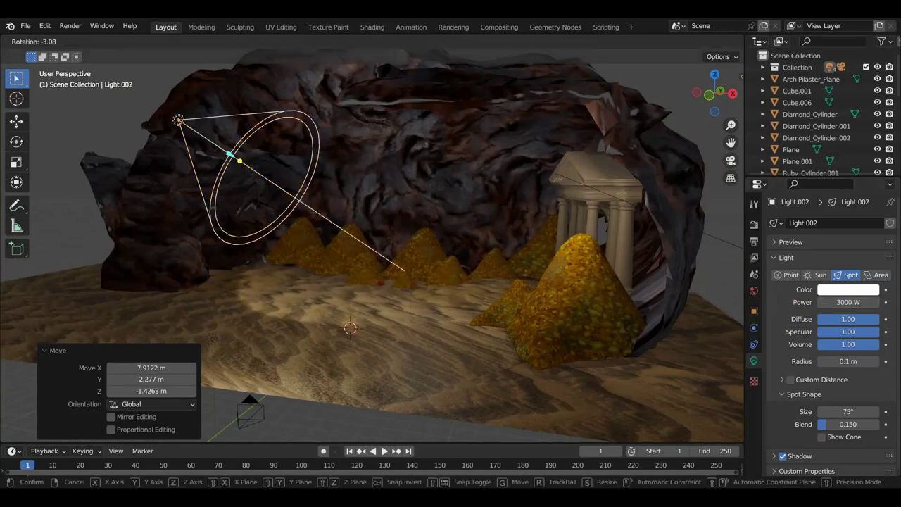
pyautogui.click(436, 226)
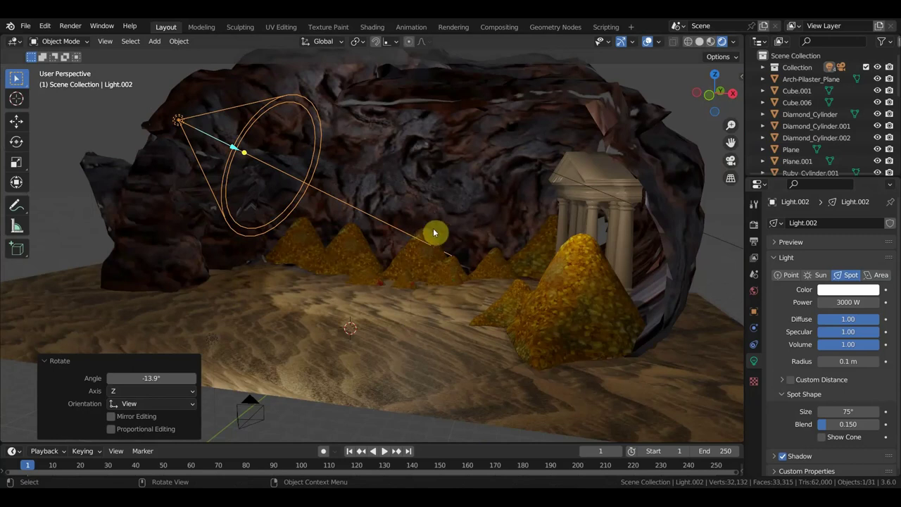
pyautogui.press('g')
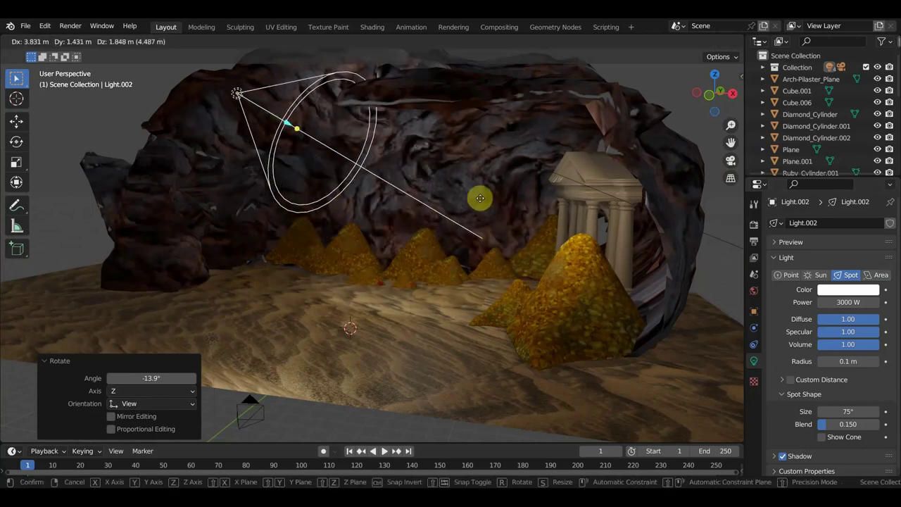
pyautogui.click(486, 210)
# Reposition and re-angle the spot light so its cone falls on the gold piles
pyautogui.moveTo(489, 213); pyautogui.dragTo(419, 318, button='middle')
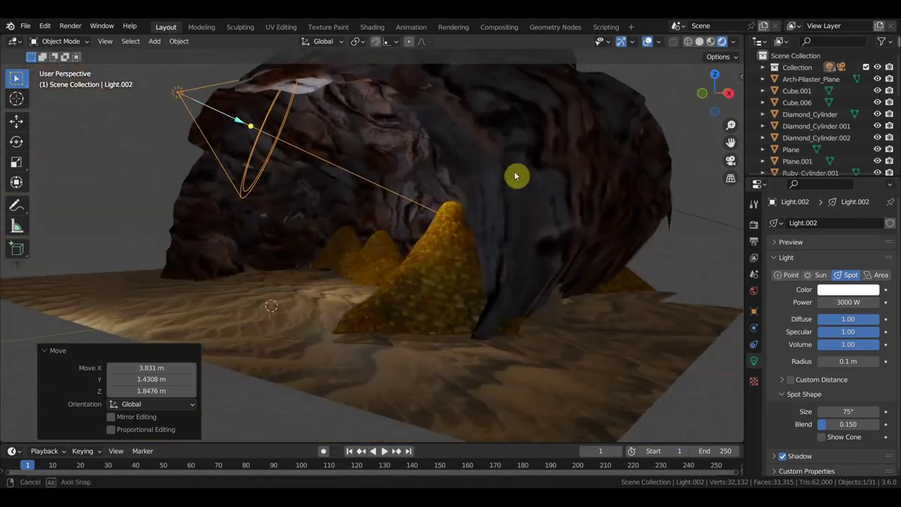
pyautogui.moveTo(477, 300); pyautogui.dragTo(516, 172, button='middle')
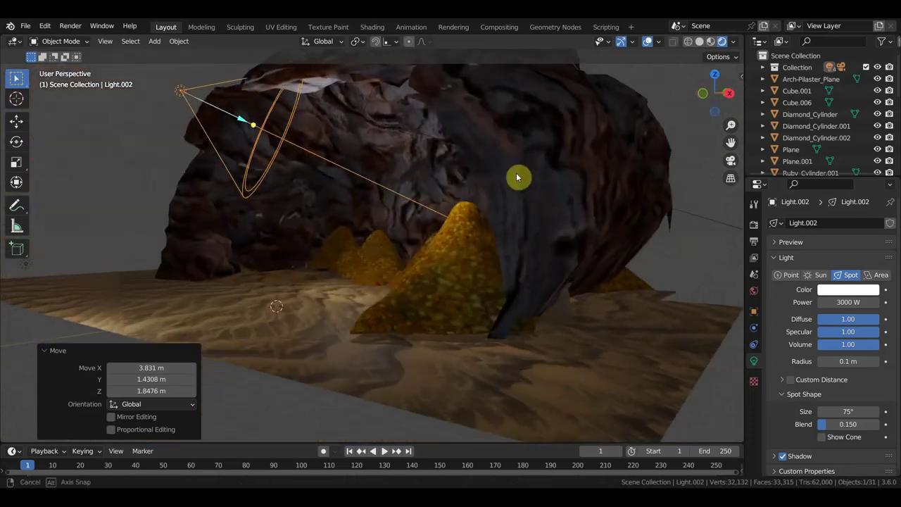
pyautogui.press('r')
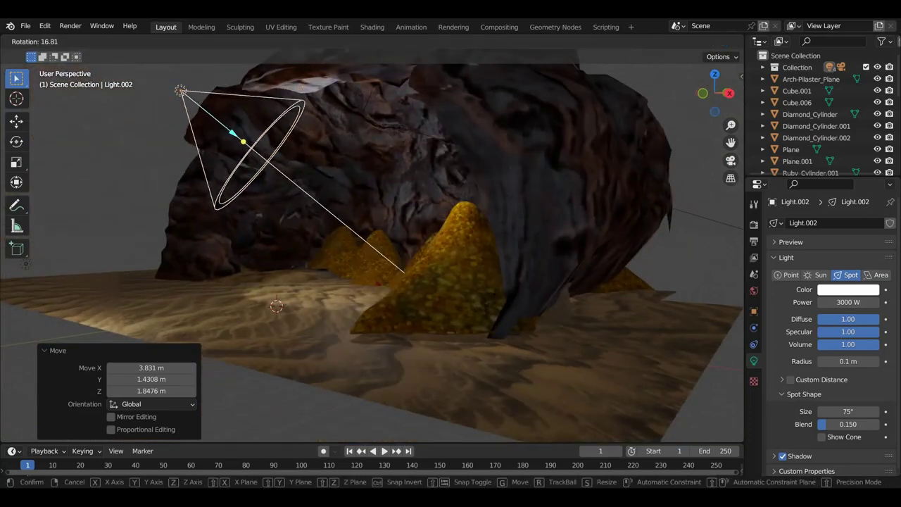
pyautogui.click(505, 269)
pyautogui.press('g')
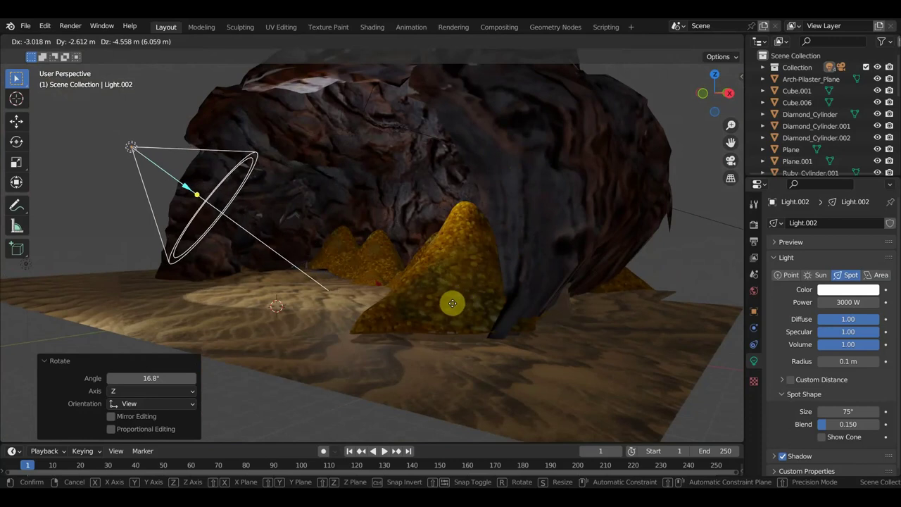
pyautogui.click(452, 302)
pyautogui.press('r')
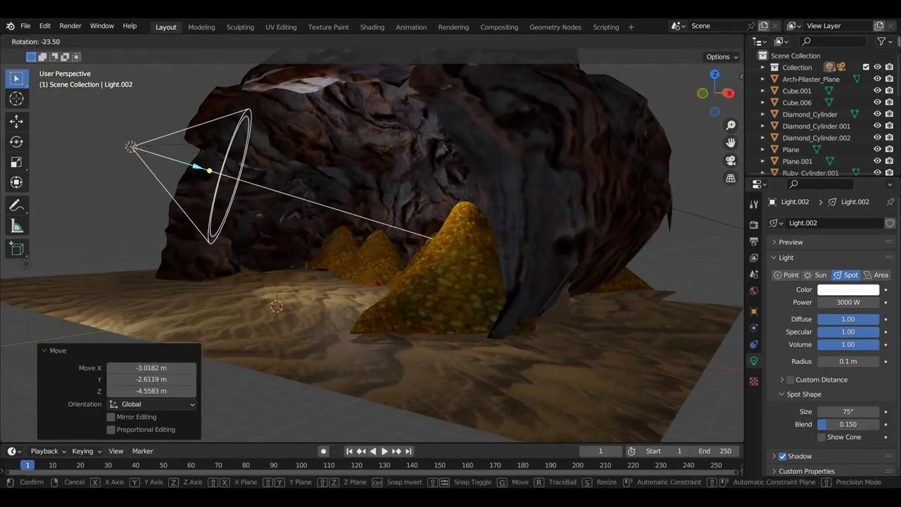
pyautogui.click(531, 193)
# Fine-tune the spot light's angle to 14.3° over the sand, then select the gold pile right of the arch
pyautogui.moveTo(547, 234)
pyautogui.mouseDown(button='middle')
pyautogui.moveTo(600, 273)
pyautogui.moveTo(647, 275)
pyautogui.mouseUp(button='middle')
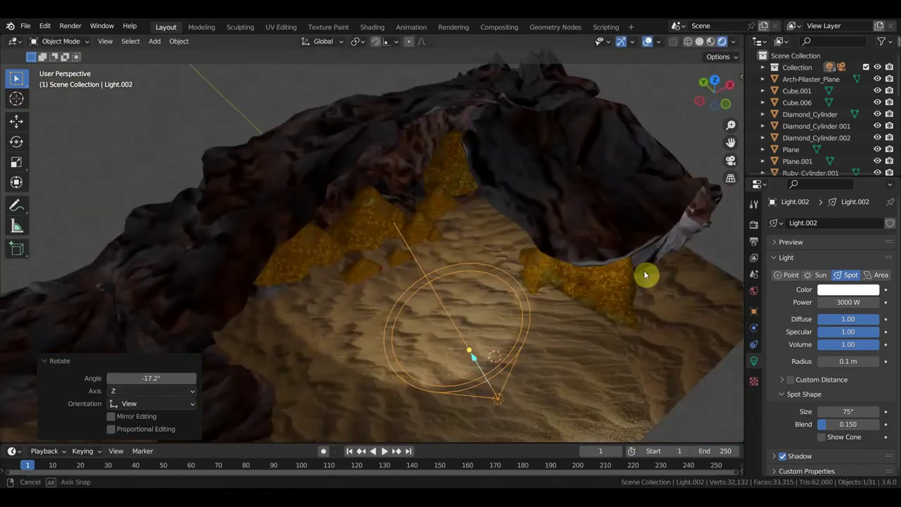
pyautogui.press('r')
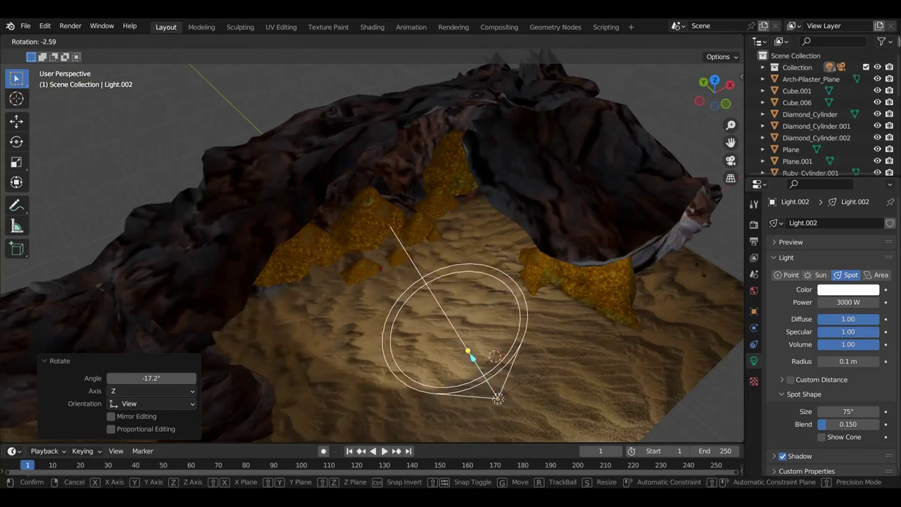
pyautogui.click(730, 273)
pyautogui.press('r')
pyautogui.click(7, 306)
pyautogui.moveTo(6, 305)
pyautogui.mouseDown(button='middle')
pyautogui.moveTo(58, 265)
pyautogui.moveTo(83, 268)
pyautogui.mouseUp(button='middle')
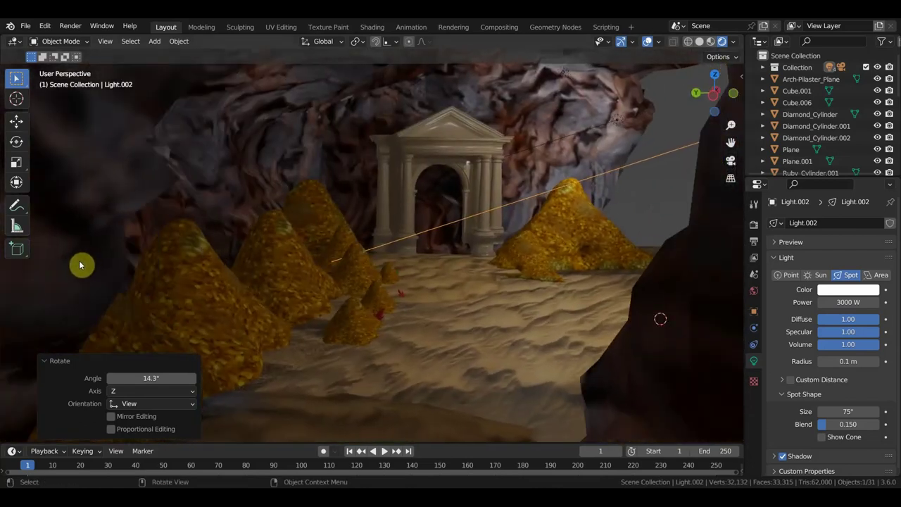
pyautogui.click(564, 219)
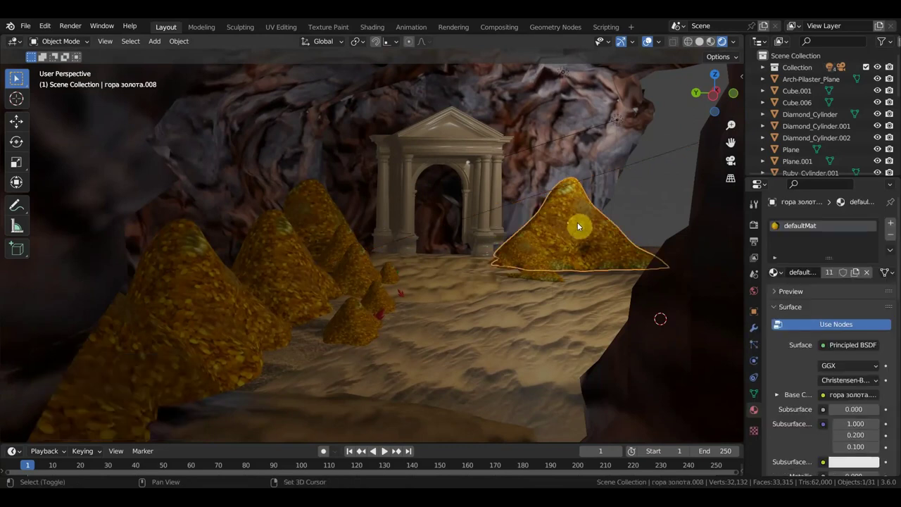
# Duplicate the gold pile right of the arch and scale the copy down to 0.161
pyautogui.hotkey('shift', 'd')
pyautogui.click(663, 220)
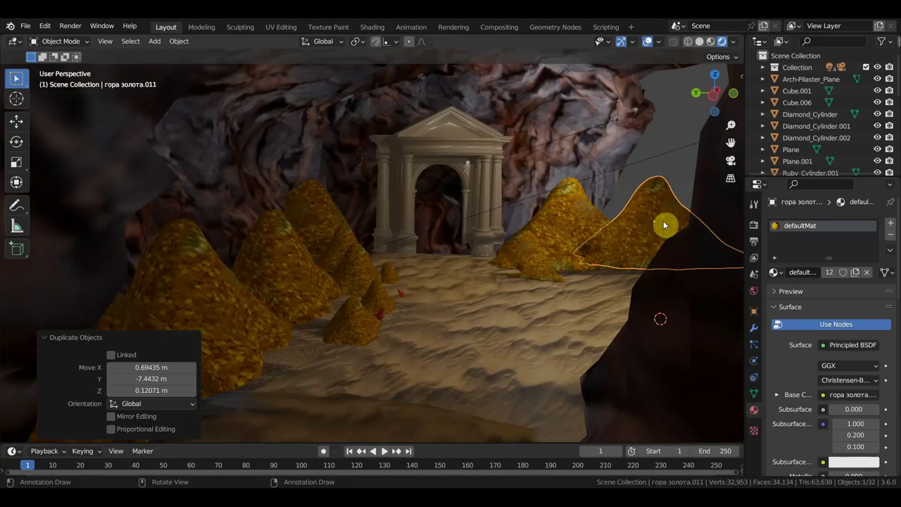
pyautogui.press('s')
pyautogui.click(732, 224)
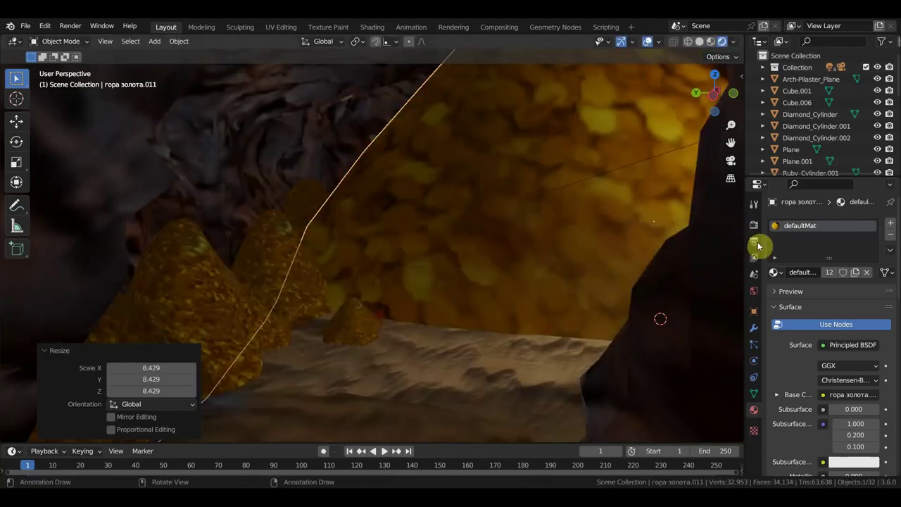
pyautogui.scroll(-2, 774, 254)
pyautogui.scroll(-4, 793, 260)
pyautogui.scroll(-5, 654, 286)
pyautogui.moveTo(654, 286)
pyautogui.mouseDown(button='middle')
pyautogui.moveTo(539, 294)
pyautogui.moveTo(670, 353)
pyautogui.mouseUp(button='middle')
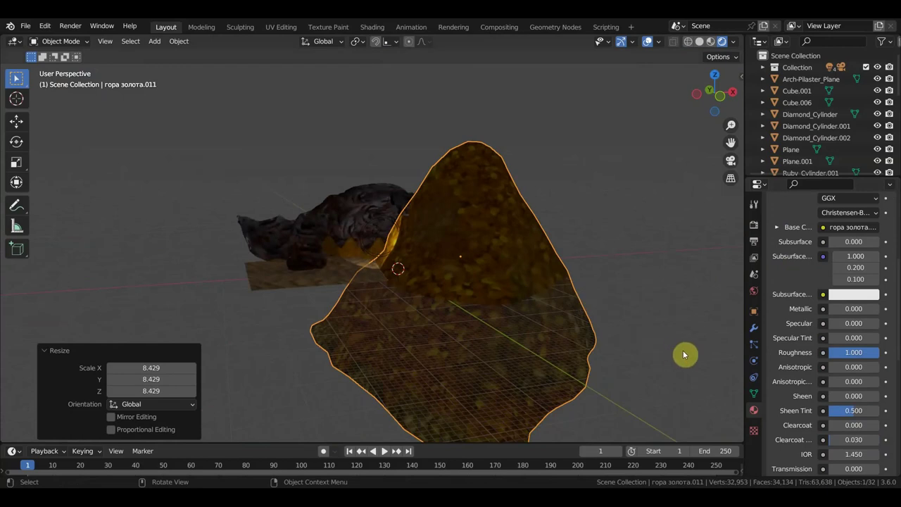
pyautogui.press('s')
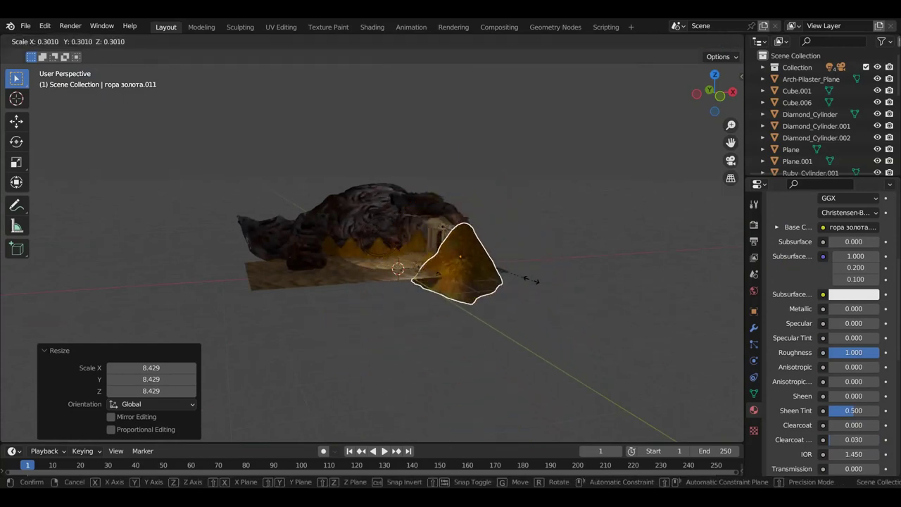
pyautogui.click(503, 260)
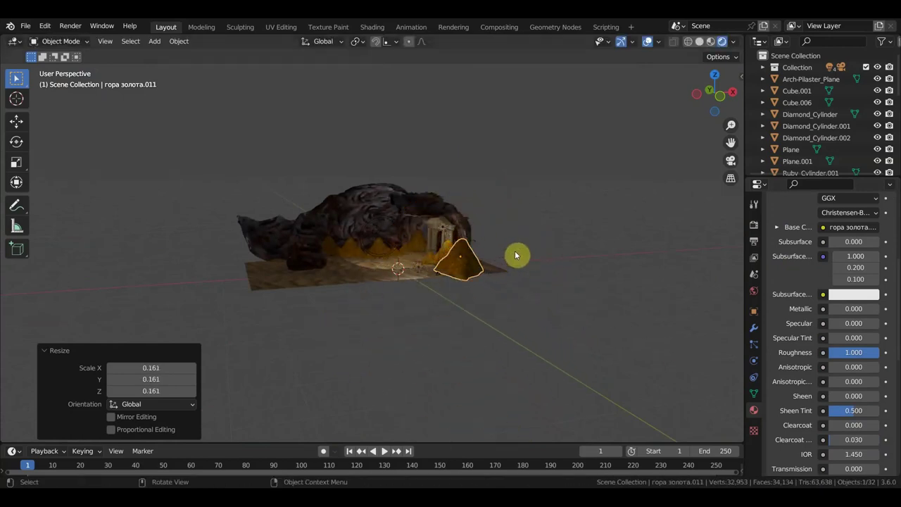
# Rotate the new gold pile and move it into place
pyautogui.press('g')
pyautogui.moveTo(525, 248)
pyautogui.mouseDown(button='middle')
pyautogui.moveTo(587, 257)
pyautogui.moveTo(626, 251)
pyautogui.moveTo(625, 244)
pyautogui.moveTo(549, 260)
pyautogui.mouseUp(button='middle')
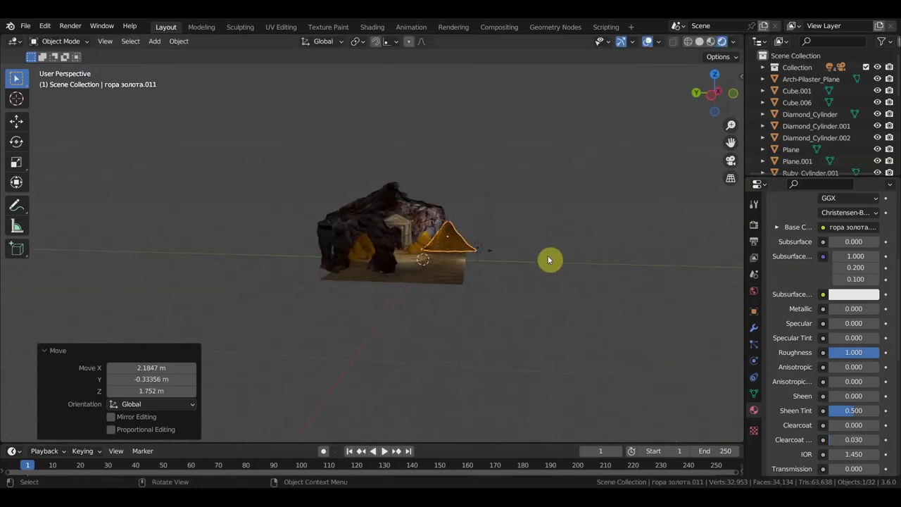
pyautogui.press('r')
pyautogui.click(561, 274)
pyautogui.press('g')
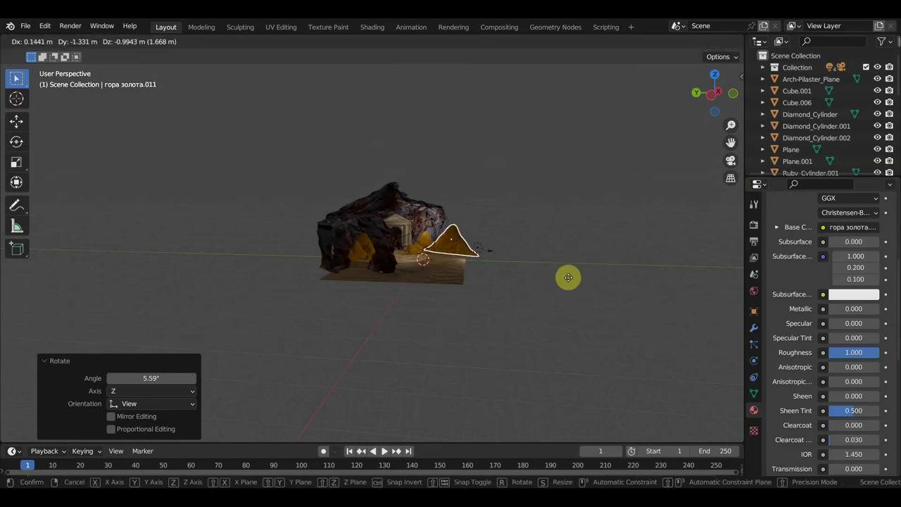
pyautogui.click(568, 277)
pyautogui.scroll(1, 519, 253)
pyautogui.scroll(4, 519, 252)
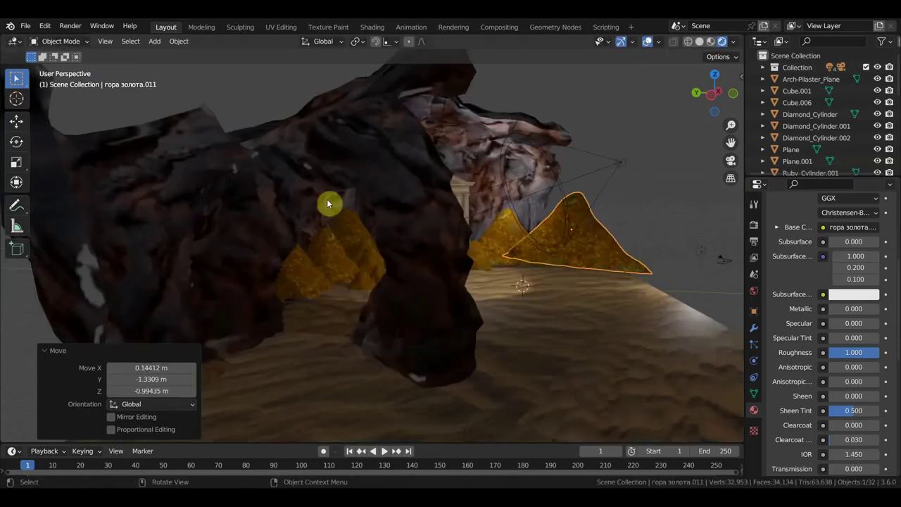
# Stretch the pile to 1.318 on Z, shift it 2.2454 m along Y, and view through the camera
pyautogui.click(16, 181)
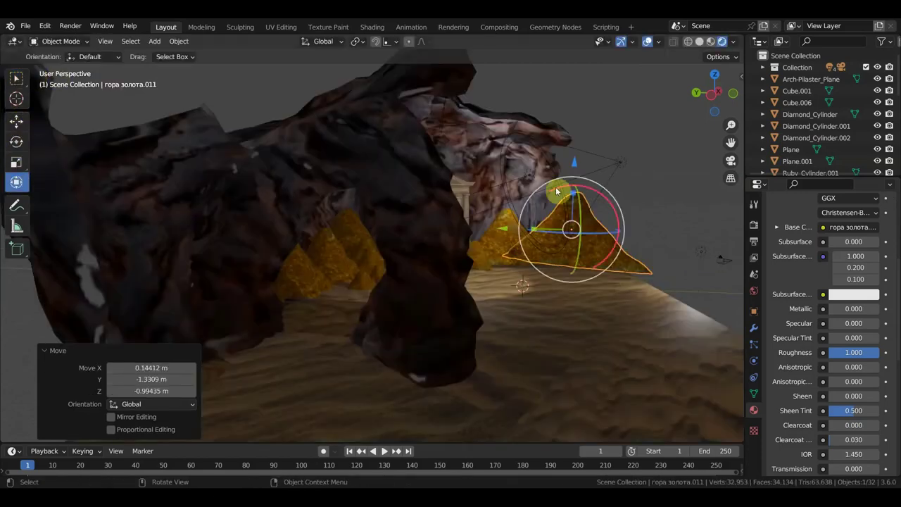
pyautogui.moveTo(574, 191); pyautogui.dragTo(583, 190)
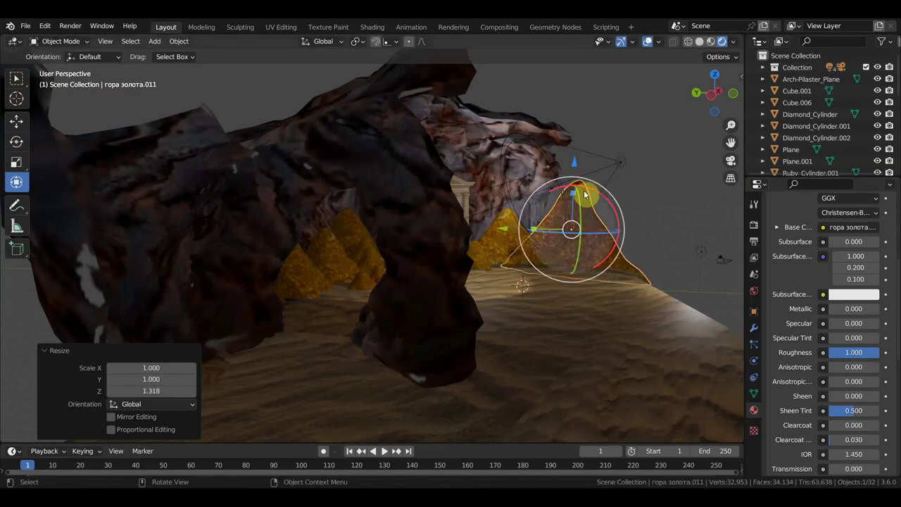
pyautogui.moveTo(505, 228)
pyautogui.mouseDown()
pyautogui.moveTo(480, 215)
pyautogui.moveTo(516, 212)
pyautogui.mouseUp()
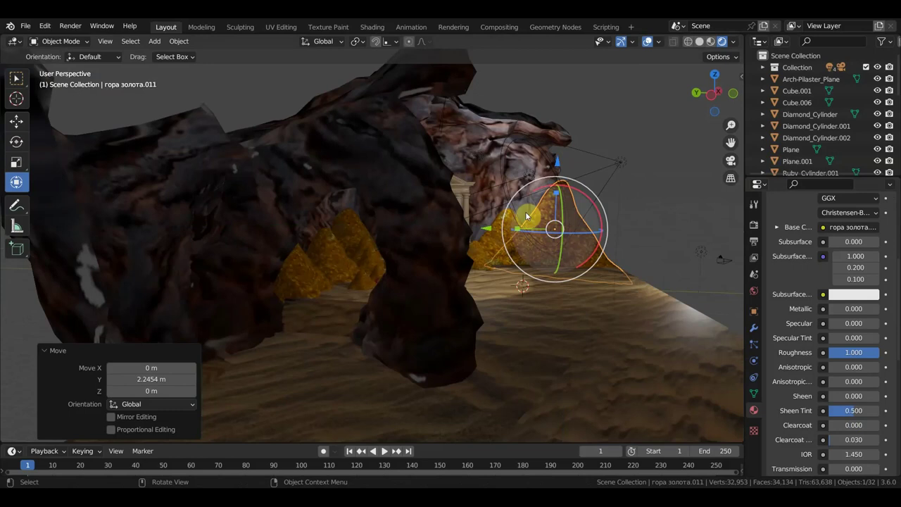
pyautogui.press('KP_0')
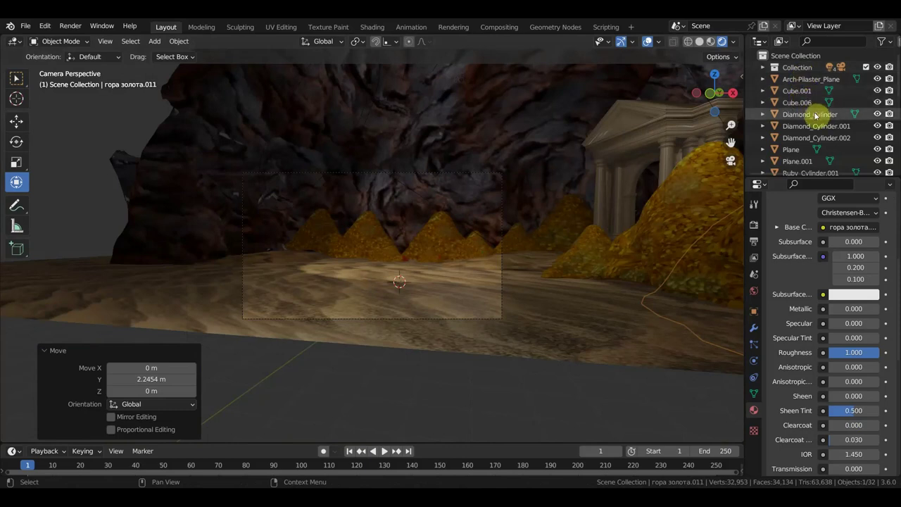
# Scroll the Outliner and enlarge it by dragging its lower border down
pyautogui.scroll(-3, 774, 81)
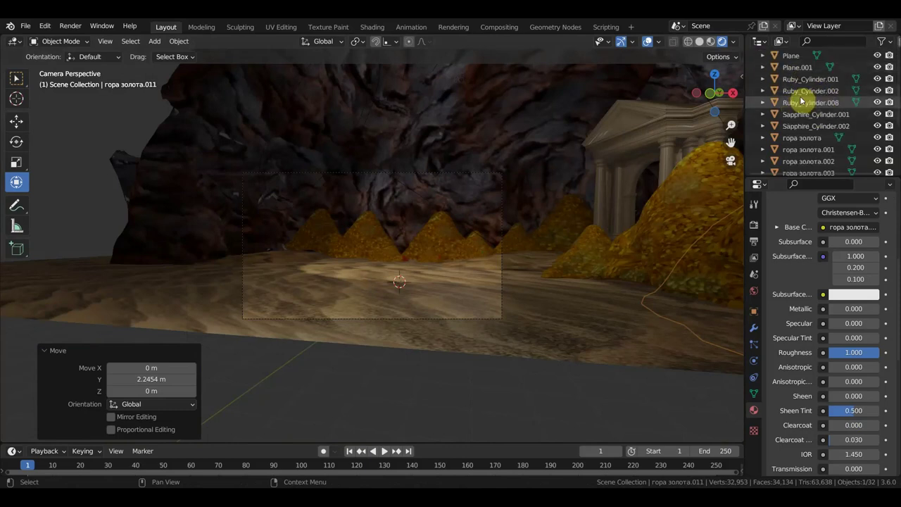
pyautogui.scroll(-1, 813, 91)
pyautogui.scroll(-2, 815, 89)
pyautogui.scroll(-2, 819, 98)
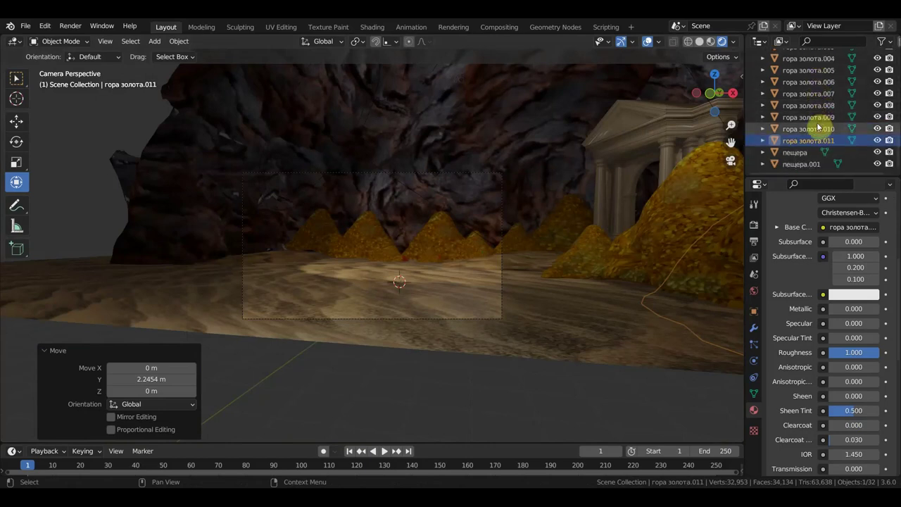
pyautogui.scroll(5, 818, 129)
pyautogui.moveTo(817, 173); pyautogui.dragTo(821, 337)
pyautogui.scroll(1, 796, 95)
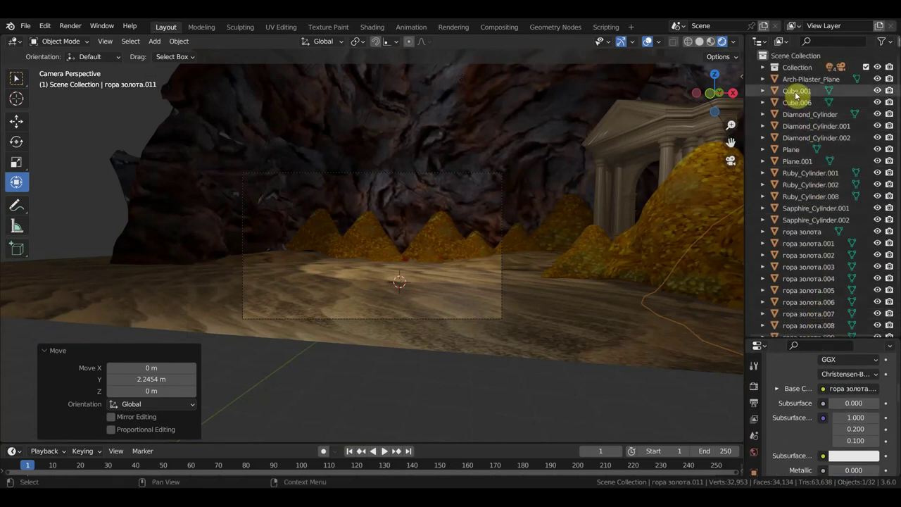
# Expand Collection, select the Camera, then the Light to show its 1000 W settings
pyautogui.click(762, 68)
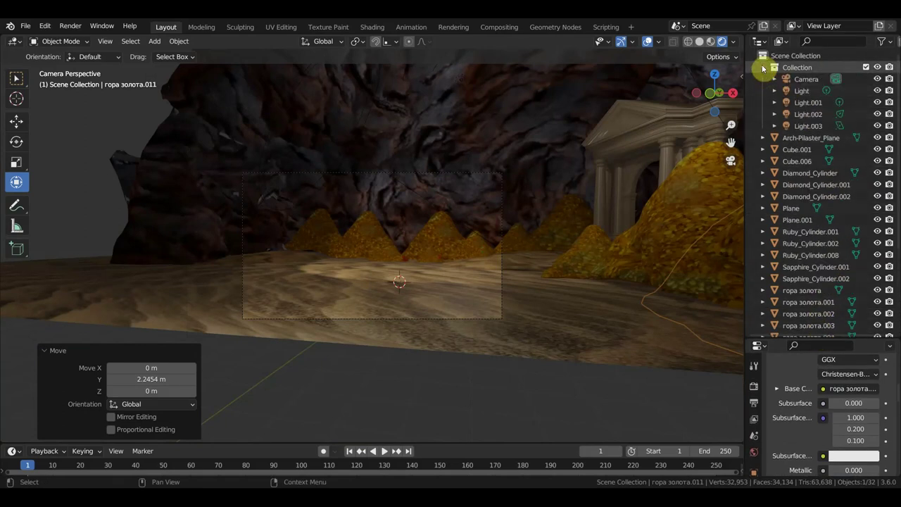
pyautogui.click(808, 79)
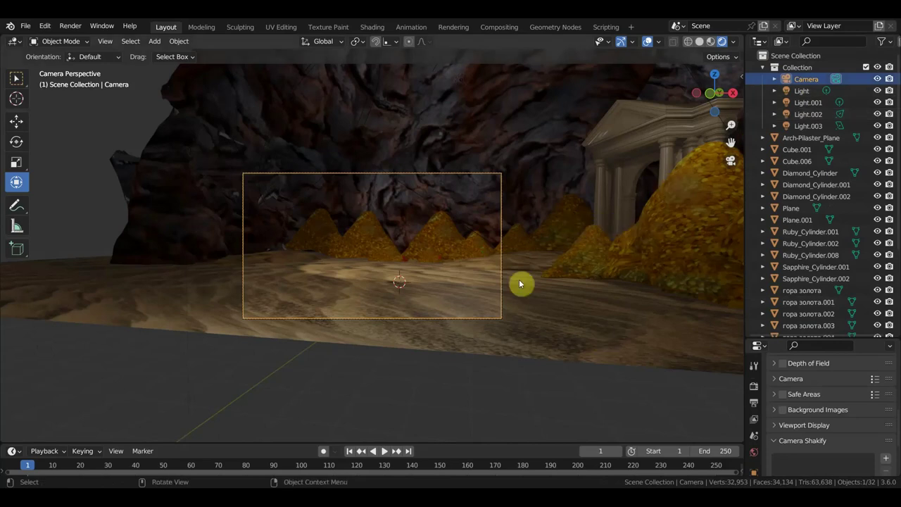
pyautogui.click(802, 91)
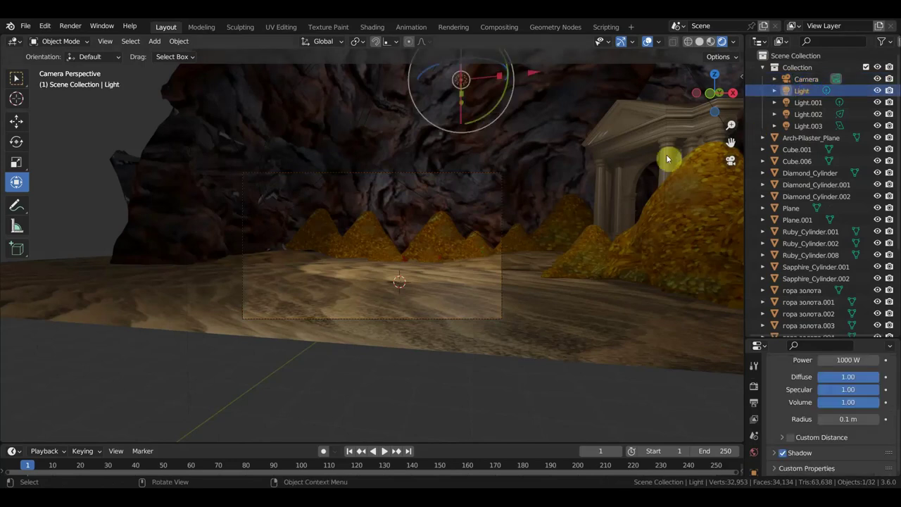
# Leave the camera view and move the point Light toward the columned arch in two grab moves
pyautogui.moveTo(668, 157); pyautogui.dragTo(532, 180, button='middle')
pyautogui.press('Home')
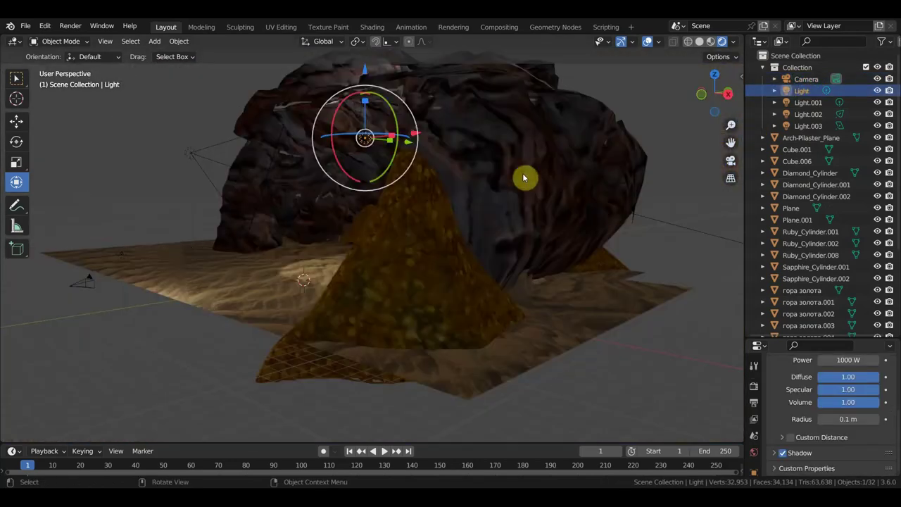
pyautogui.press('g')
pyautogui.click(533, 182)
pyautogui.moveTo(533, 187); pyautogui.dragTo(673, 195, button='middle')
pyautogui.press('g')
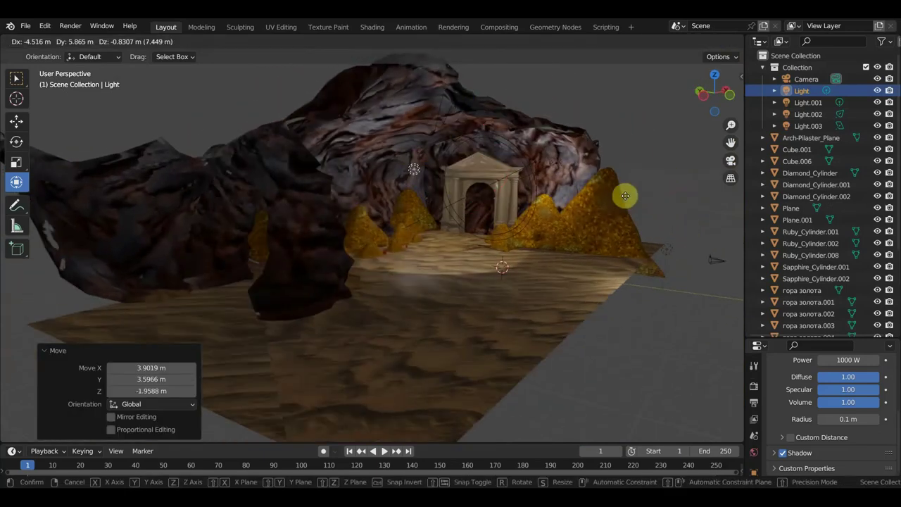
pyautogui.click(600, 182)
# Nudge the Light deeper into the cave, ending about -3.72 m X, -7.11 m Y from its start
pyautogui.moveTo(600, 182)
pyautogui.mouseDown(button='middle')
pyautogui.moveTo(514, 191)
pyautogui.moveTo(487, 177)
pyautogui.moveTo(444, 177)
pyautogui.moveTo(443, 193)
pyautogui.mouseUp(button='middle')
pyautogui.press('g')
pyautogui.click(537, 261)
pyautogui.moveTo(537, 261)
pyautogui.mouseDown(button='middle')
pyautogui.moveTo(629, 265)
pyautogui.moveTo(511, 269)
pyautogui.mouseUp(button='middle')
pyautogui.press('g')
pyautogui.click(629, 244)
pyautogui.press('g')
pyautogui.click(570, 249)
pyautogui.moveTo(570, 249)
pyautogui.mouseDown(button='middle')
pyautogui.moveTo(568, 261)
pyautogui.moveTo(610, 268)
pyautogui.moveTo(686, 261)
pyautogui.moveTo(585, 252)
pyautogui.moveTo(618, 240)
pyautogui.moveTo(653, 243)
pyautogui.moveTo(638, 241)
pyautogui.moveTo(577, 320)
pyautogui.moveTo(555, 323)
pyautogui.moveTo(562, 315)
pyautogui.mouseUp(button='middle')
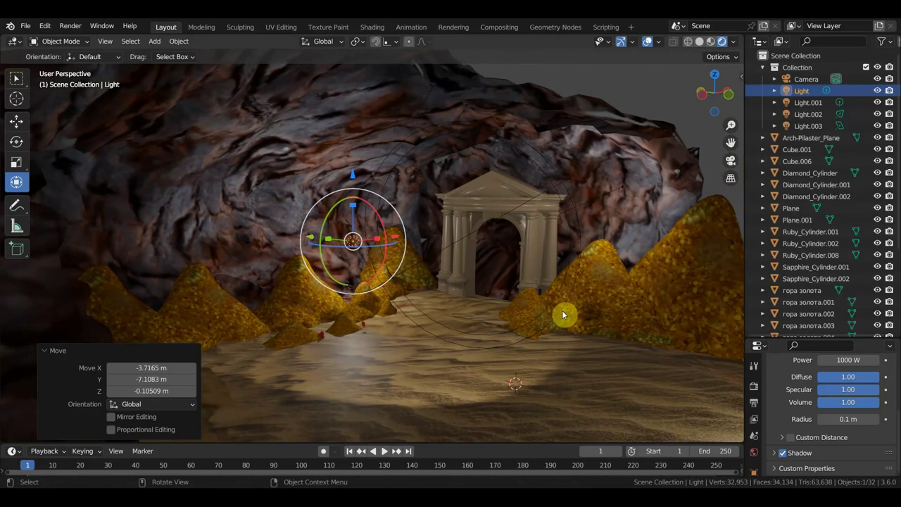
# Orbit and zoom to see the gold piles at ground level and the arch from the side
pyautogui.scroll(2, 563, 337)
pyautogui.scroll(2, 556, 359)
pyautogui.moveTo(554, 371)
pyautogui.mouseDown(button='middle')
pyautogui.moveTo(600, 133)
pyautogui.moveTo(614, 131)
pyautogui.mouseUp(button='middle')
pyautogui.moveTo(557, 176)
pyautogui.mouseDown(button='middle')
pyautogui.moveTo(533, 177)
pyautogui.moveTo(489, 202)
pyautogui.moveTo(571, 201)
pyautogui.moveTo(566, 210)
pyautogui.mouseUp(button='middle')
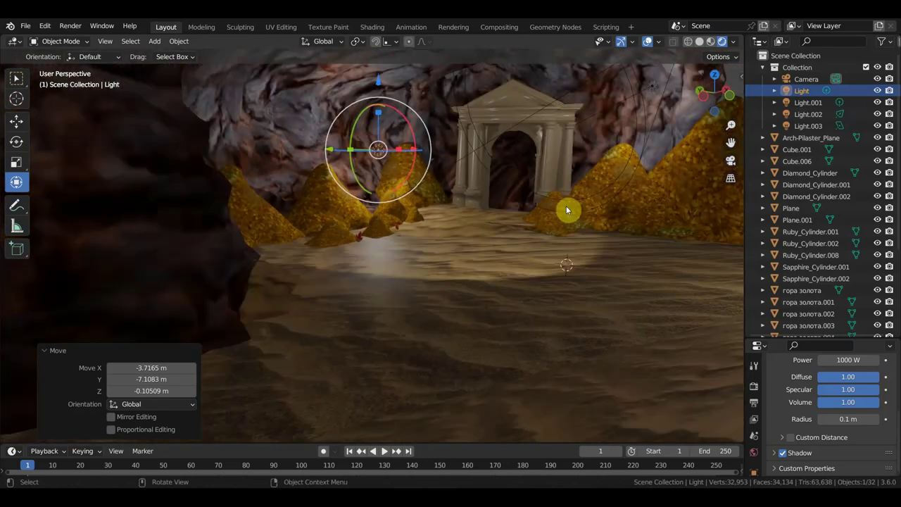
pyautogui.scroll(3, 564, 209)
pyautogui.scroll(3, 564, 209)
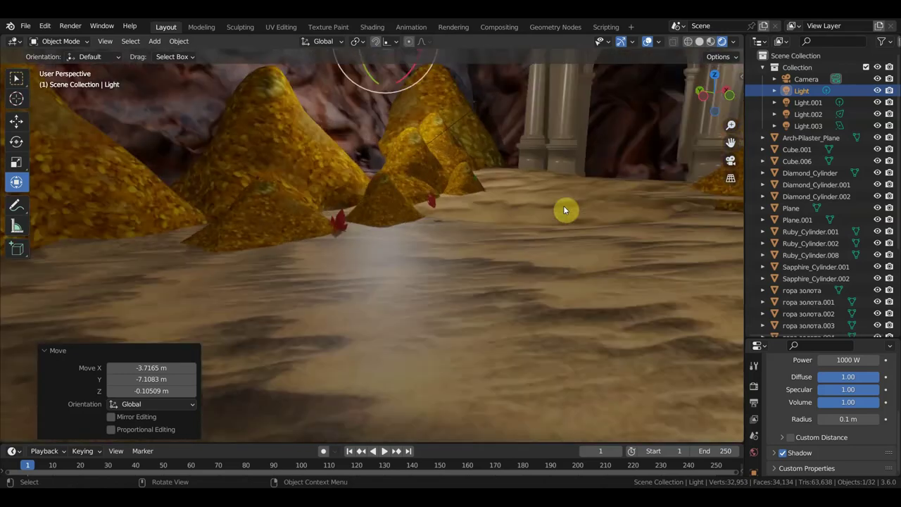
pyautogui.scroll(3, 563, 209)
pyautogui.scroll(2, 563, 209)
# Orbit and zoom around the rock wall and gold piles to check the Light's placement
pyautogui.moveTo(561, 209); pyautogui.dragTo(514, 203, button='middle')
pyautogui.scroll(2, 501, 204)
pyautogui.scroll(2, 499, 202)
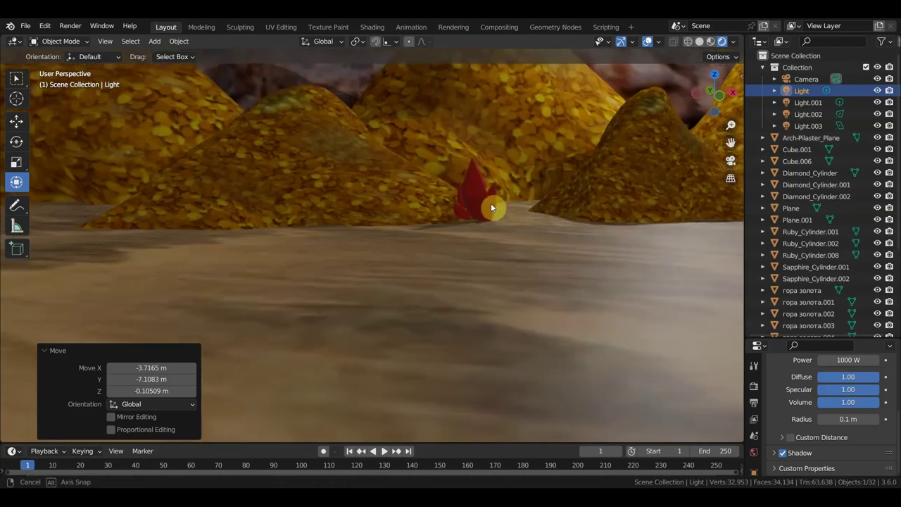
pyautogui.scroll(2, 468, 180)
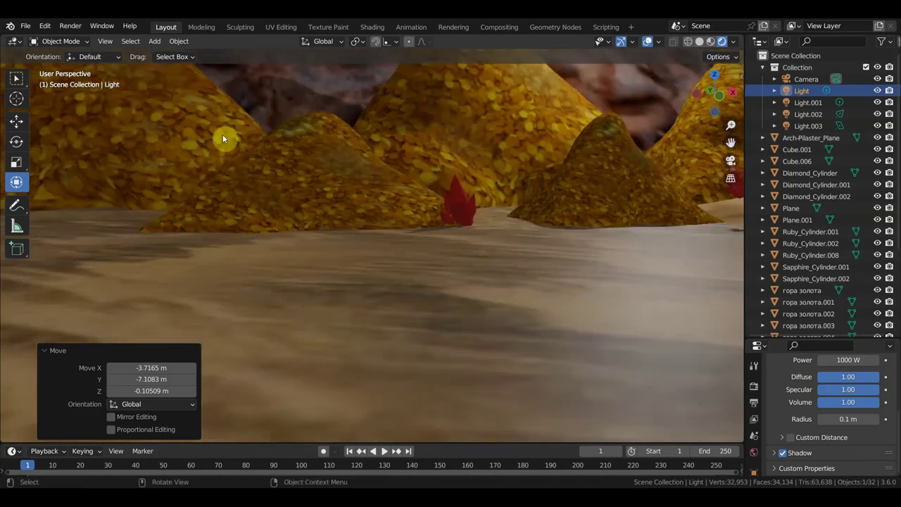
pyautogui.scroll(-2, 254, 206)
pyautogui.scroll(-2, 380, 197)
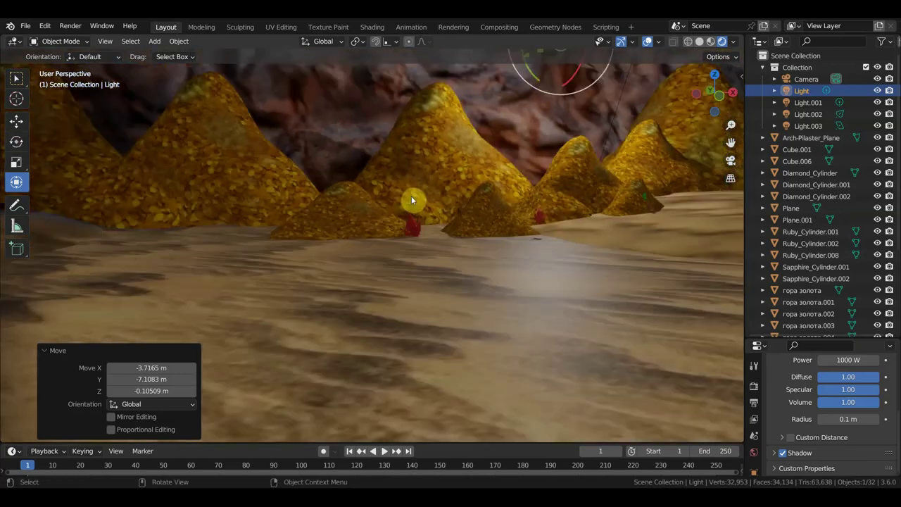
pyautogui.scroll(-4, 457, 203)
pyautogui.moveTo(493, 204)
pyautogui.mouseDown(button='middle')
pyautogui.moveTo(513, 214)
pyautogui.moveTo(600, 214)
pyautogui.mouseUp(button='middle')
pyautogui.scroll(2, 606, 213)
pyautogui.scroll(3, 519, 240)
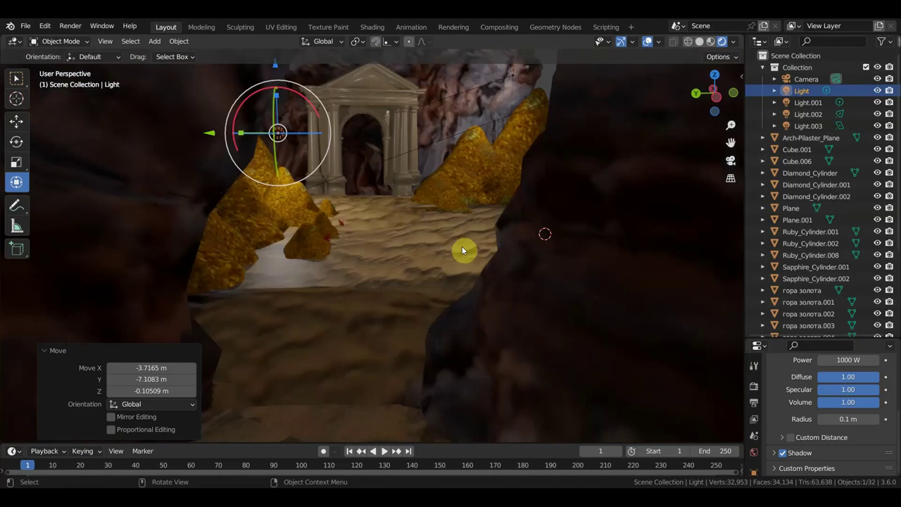
pyautogui.scroll(2, 462, 246)
pyautogui.scroll(1, 433, 248)
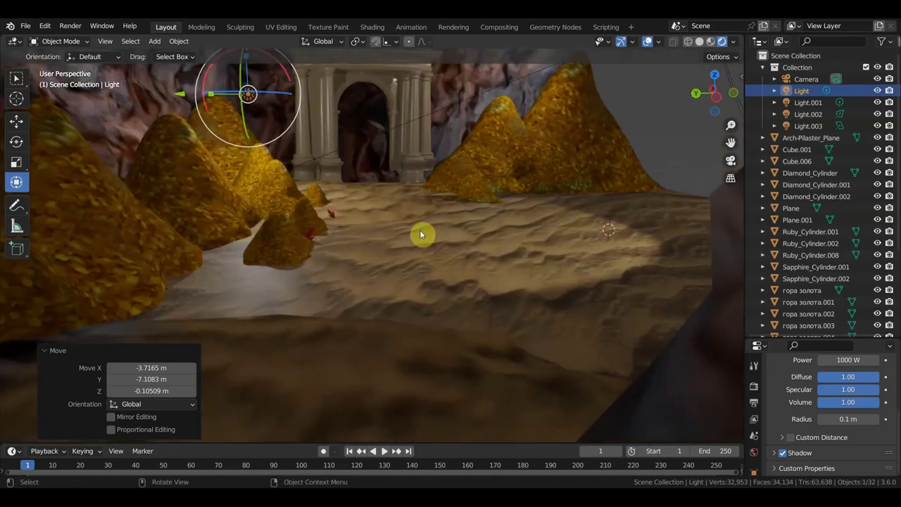
# Lower Plane.001 about 0.67 m along Z, tilt it to fit the floor, then deselect
pyautogui.click(554, 292)
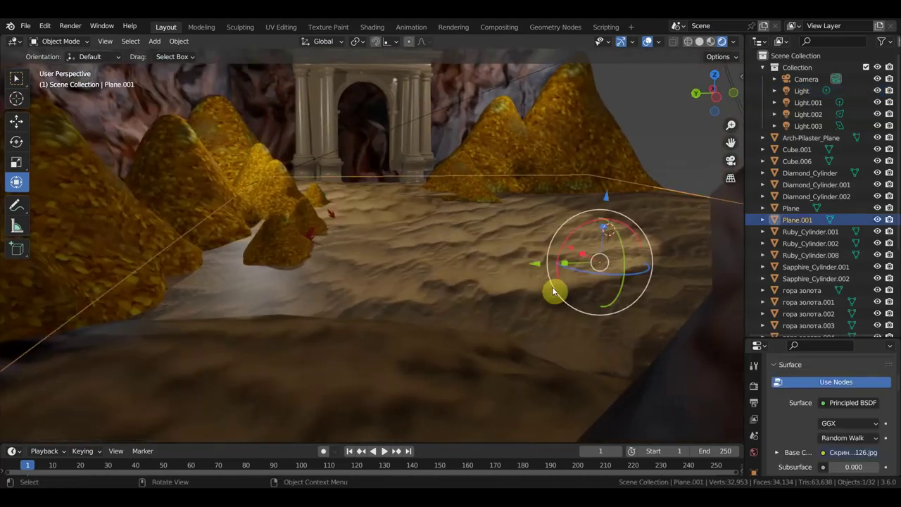
pyautogui.moveTo(607, 196); pyautogui.dragTo(605, 221)
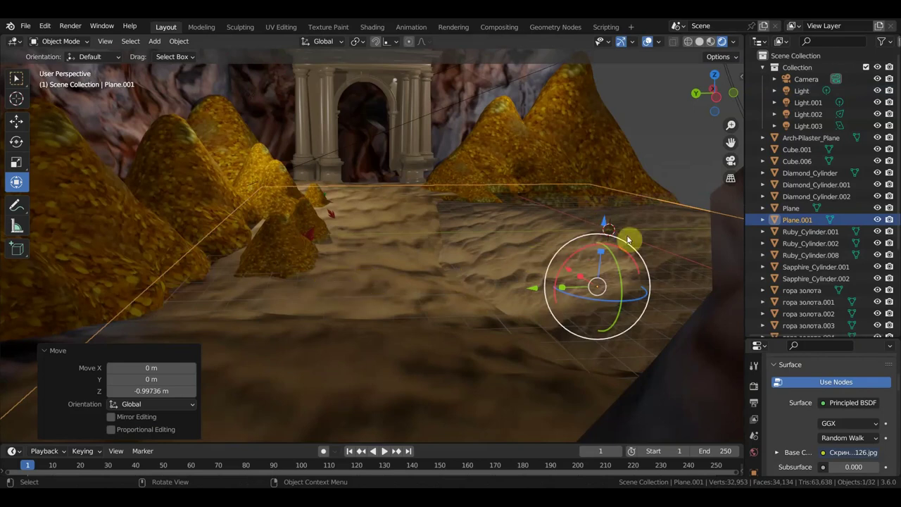
pyautogui.moveTo(632, 250); pyautogui.dragTo(609, 233)
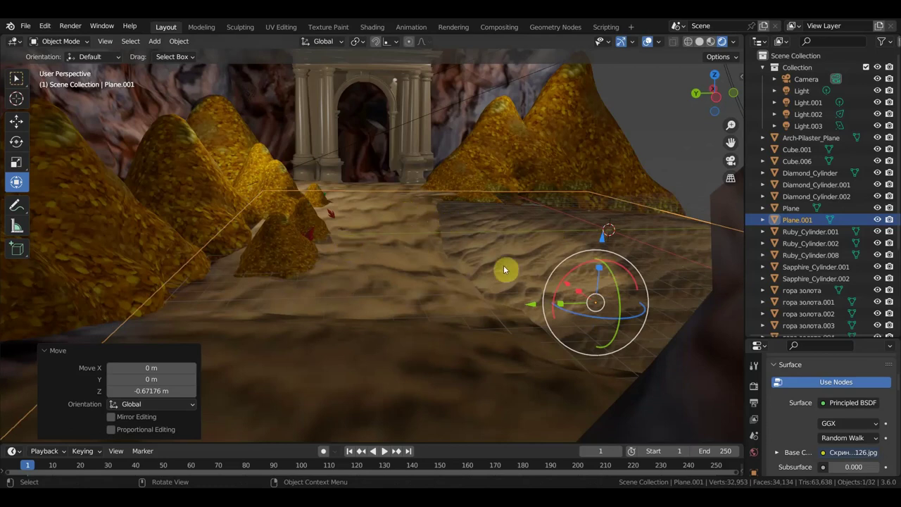
pyautogui.click(687, 183)
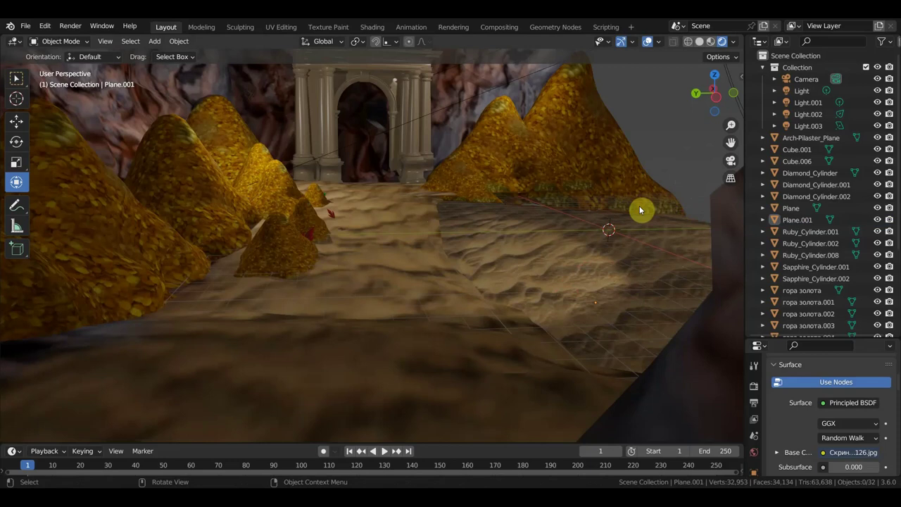
# Orbit and zoom around the sandy path, gold mounds and arch to inspect the floor
pyautogui.scroll(3, 640, 210)
pyautogui.scroll(3, 640, 209)
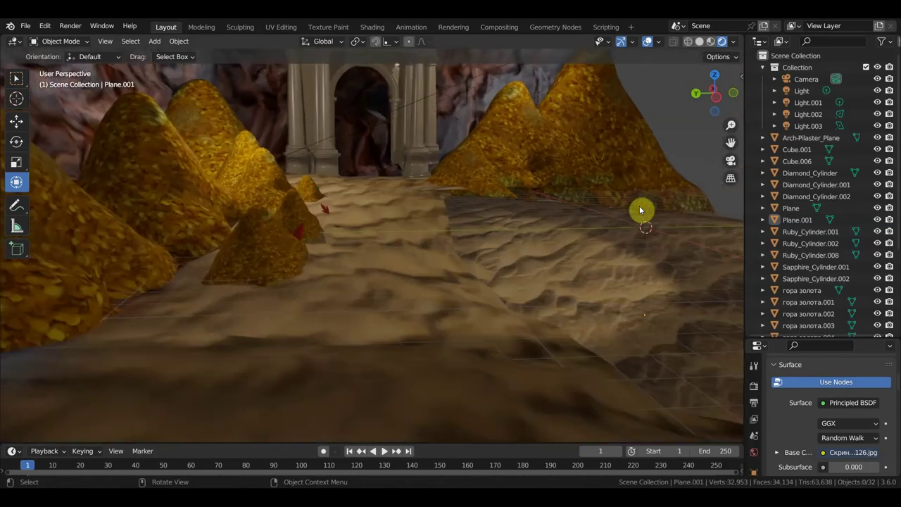
pyautogui.scroll(-3, 640, 209)
pyautogui.moveTo(635, 219); pyautogui.dragTo(540, 268, button='middle')
pyautogui.scroll(3, 579, 195)
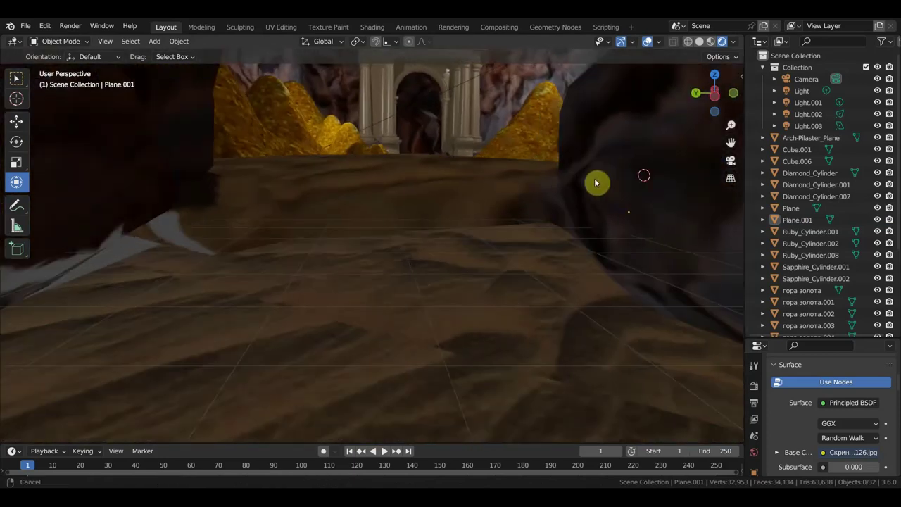
pyautogui.scroll(2, 582, 197)
pyautogui.scroll(3, 573, 202)
pyautogui.scroll(-2, 573, 202)
pyautogui.moveTo(572, 201); pyautogui.dragTo(570, 274, button='middle')
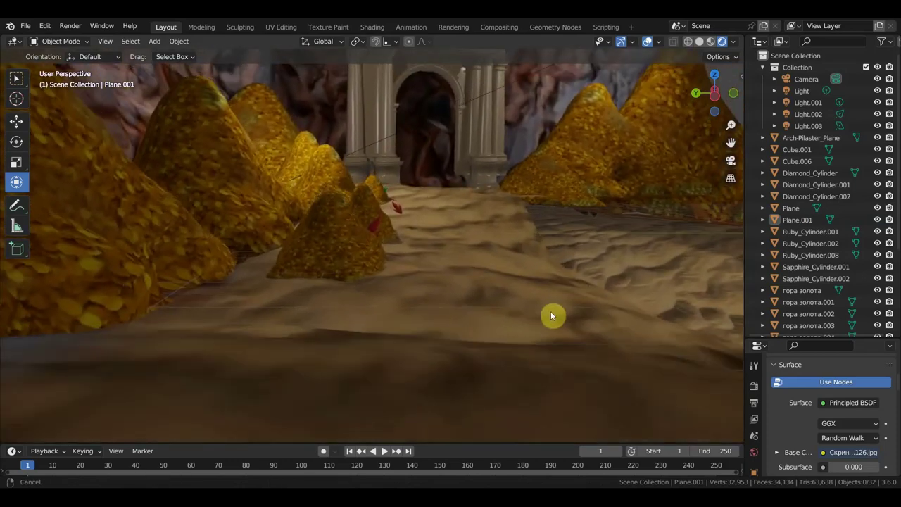
pyautogui.moveTo(570, 274)
pyautogui.mouseDown(button='middle')
pyautogui.moveTo(551, 312)
pyautogui.moveTo(554, 266)
pyautogui.mouseUp(button='middle')
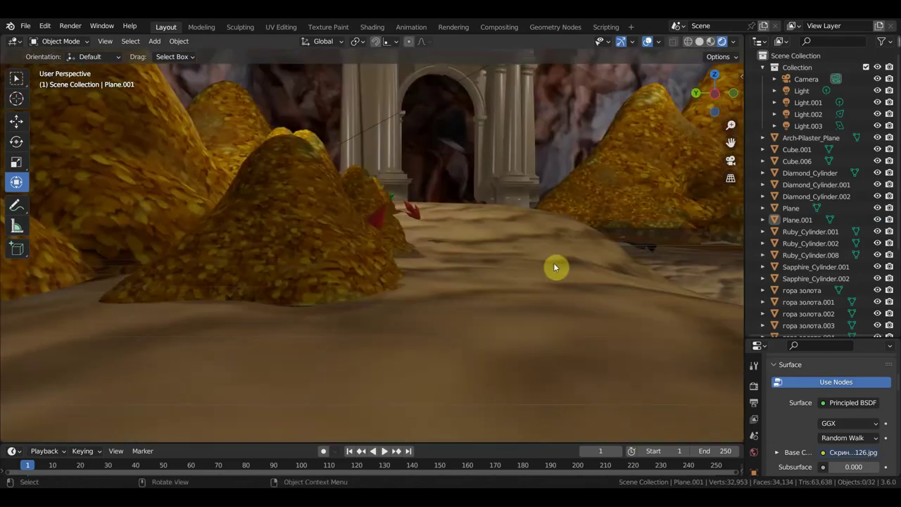
pyautogui.press('Up')
pyautogui.moveTo(563, 243)
pyautogui.mouseDown(button='middle')
pyautogui.moveTo(556, 270)
pyautogui.moveTo(499, 266)
pyautogui.moveTo(532, 257)
pyautogui.moveTo(509, 317)
pyautogui.moveTo(427, 352)
pyautogui.moveTo(417, 341)
pyautogui.moveTo(506, 309)
pyautogui.mouseUp(button='middle')
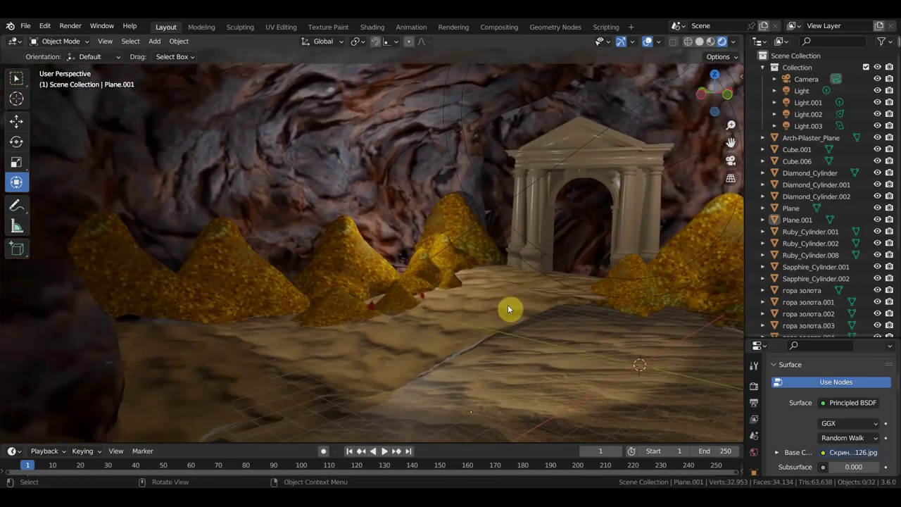